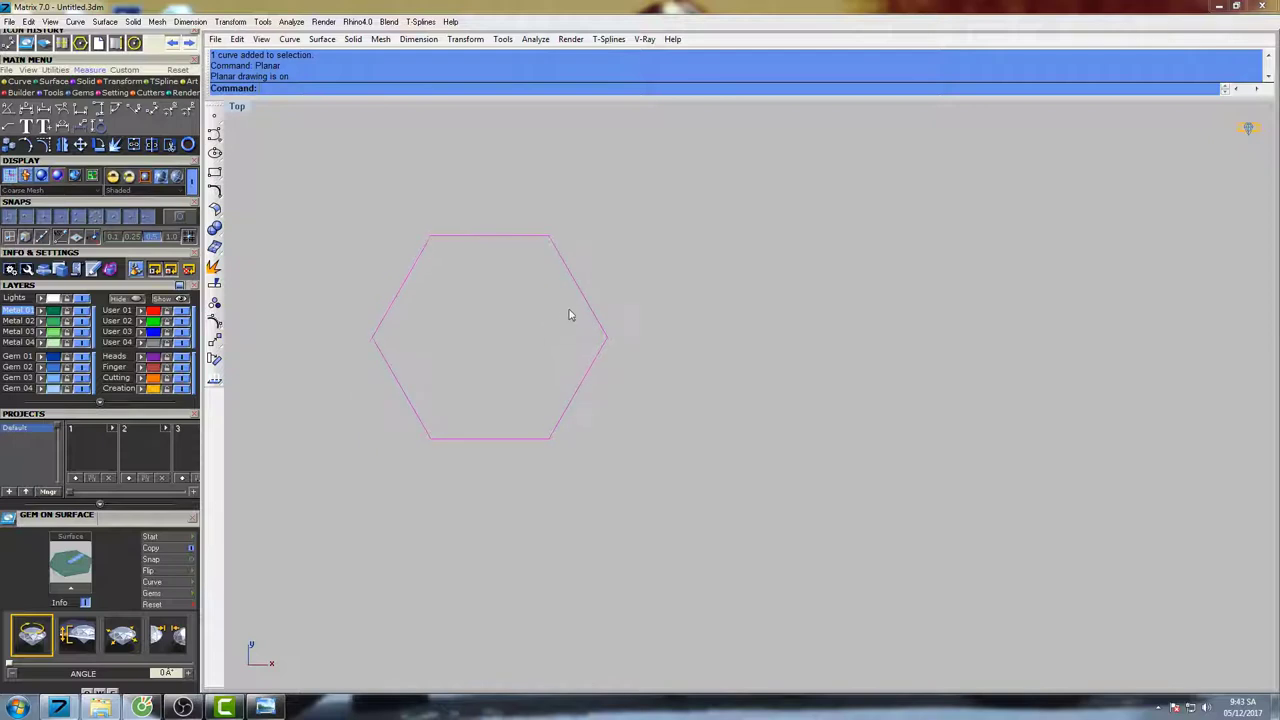
click(589, 317)
text(P)
key(Return)
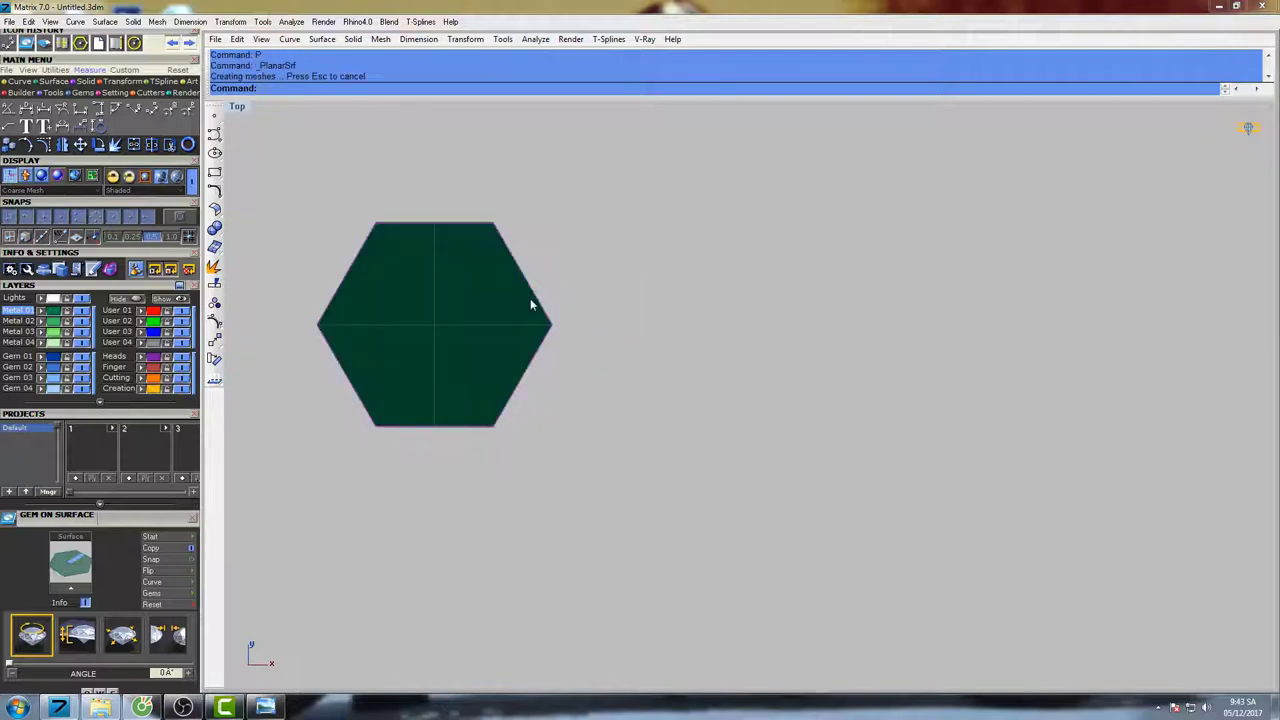
click(522, 325)
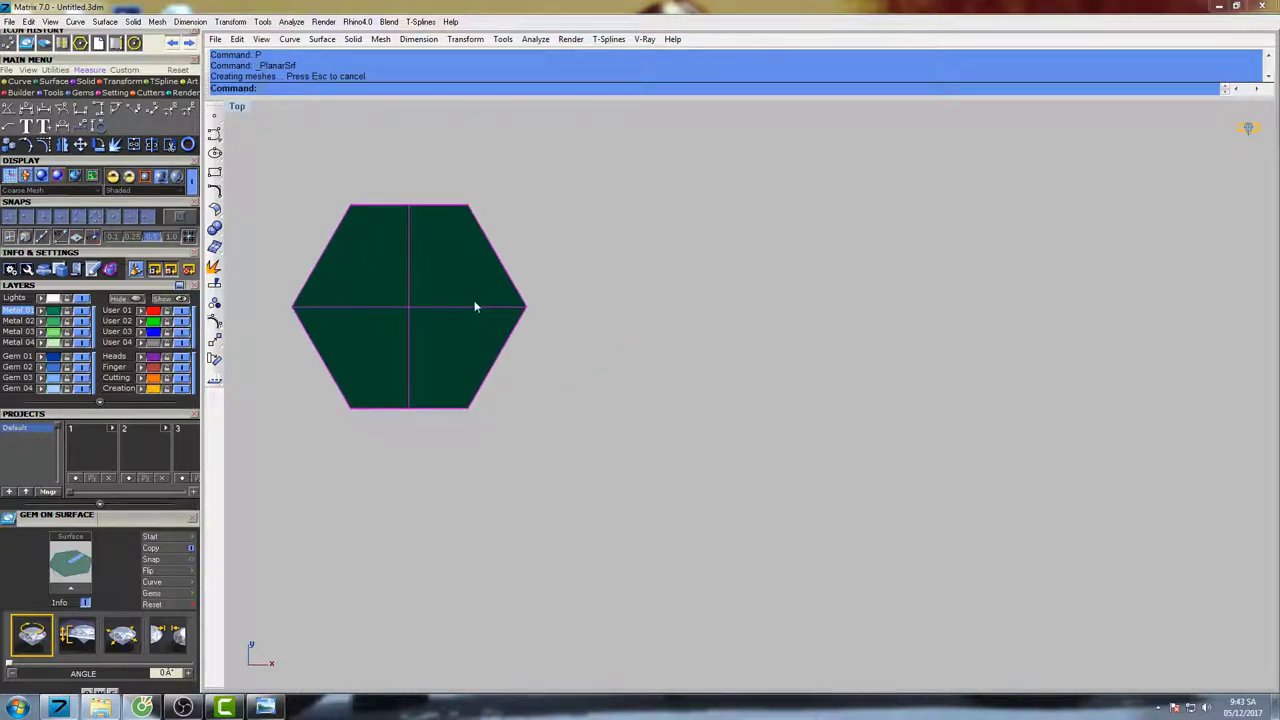
key(Return)
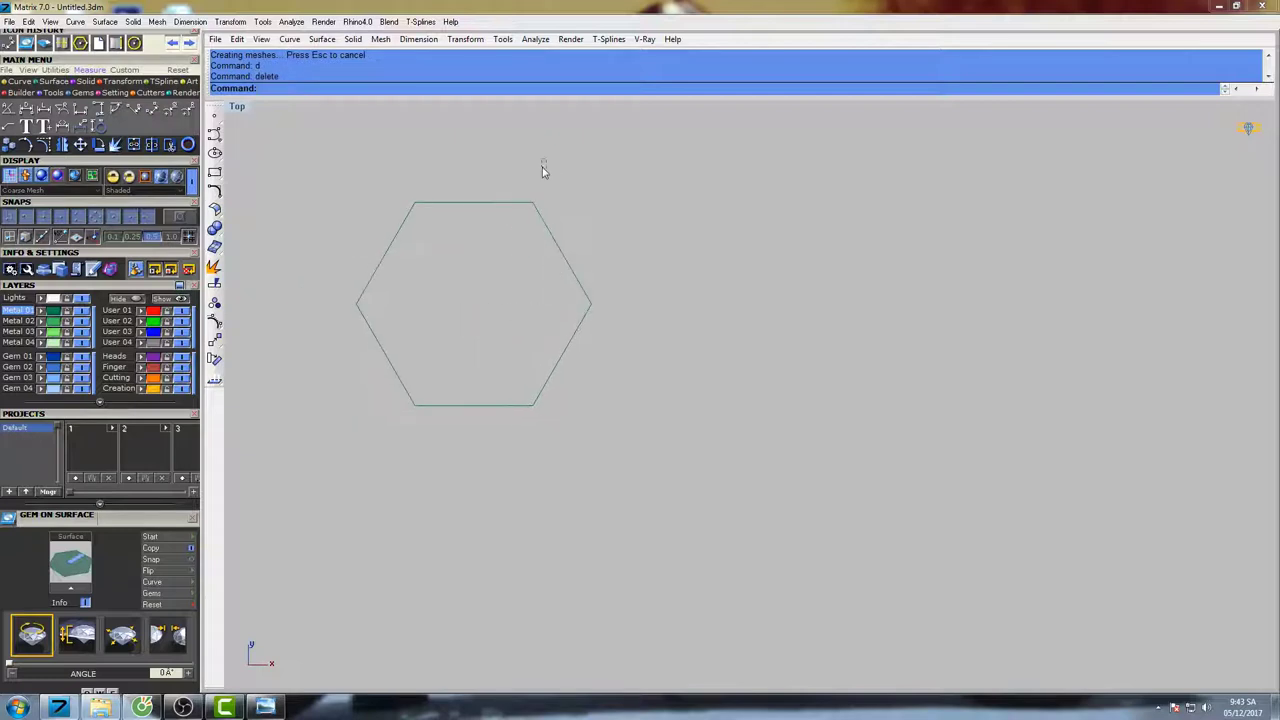
- Create a planar surface from the hexagon curve with PlanarSrf
drag(542, 167, 482, 263)
right_drag(482, 264, 439, 268)
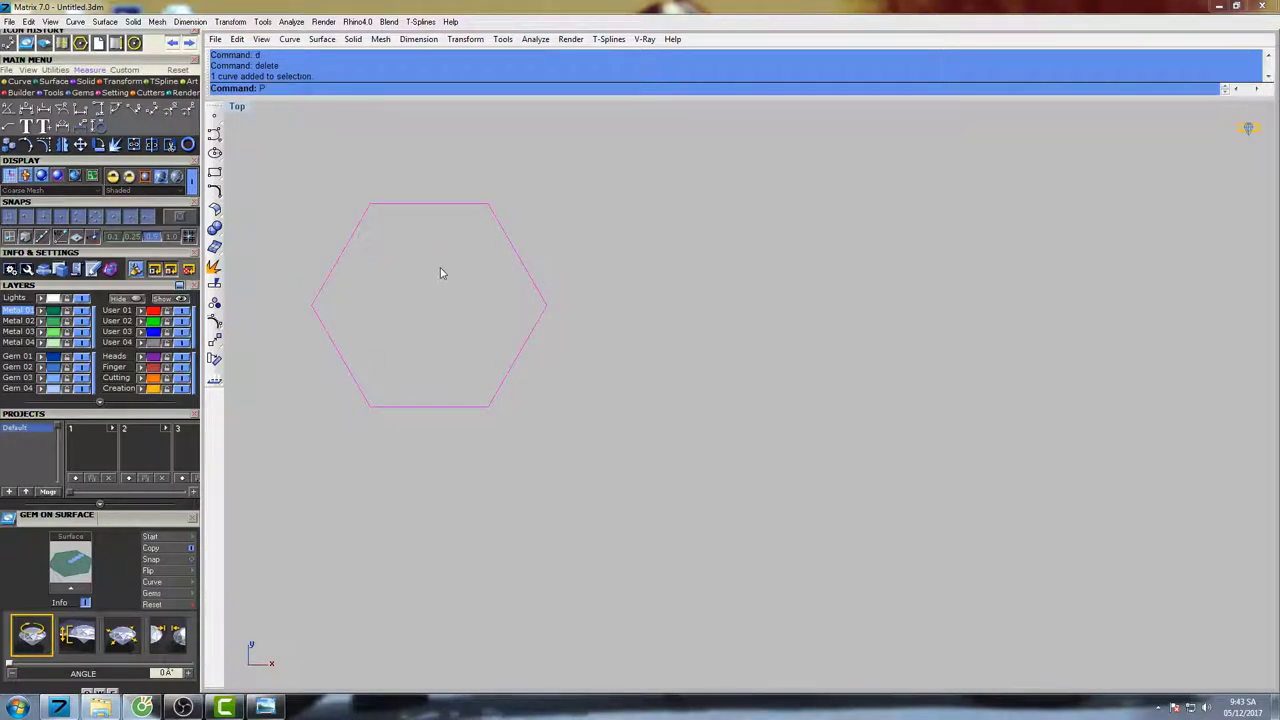
text(pl)
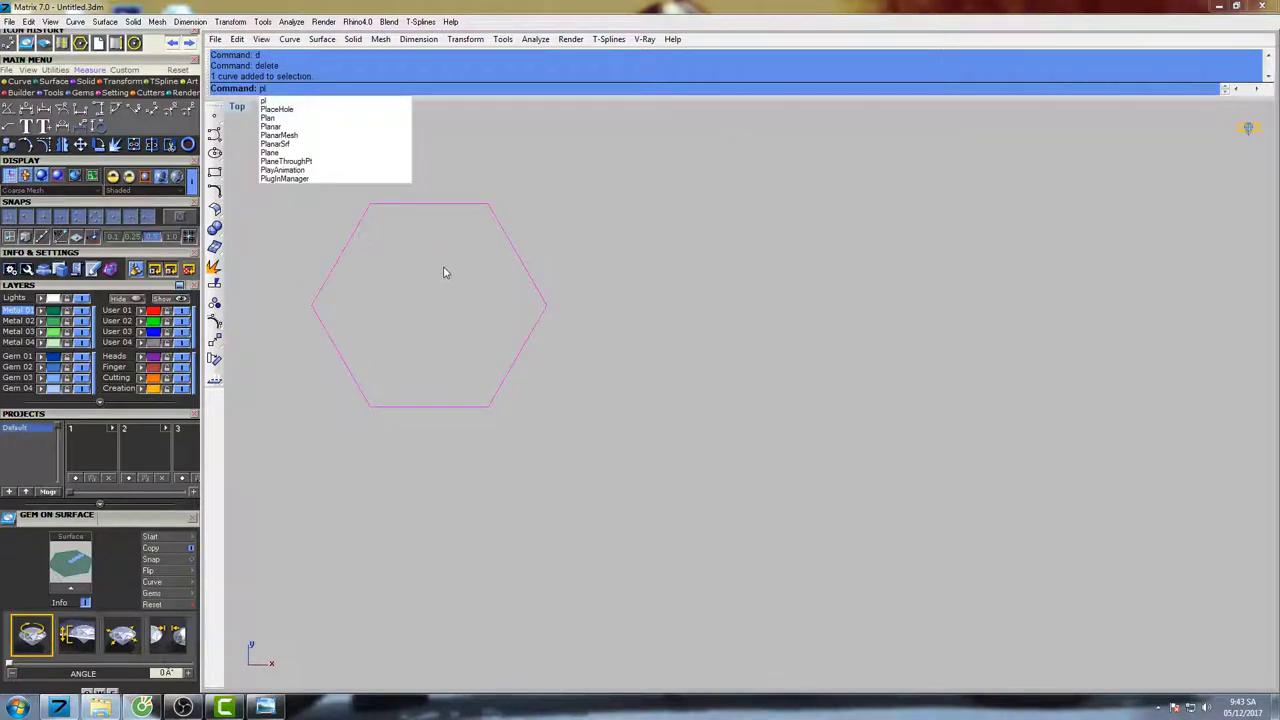
click(275, 143)
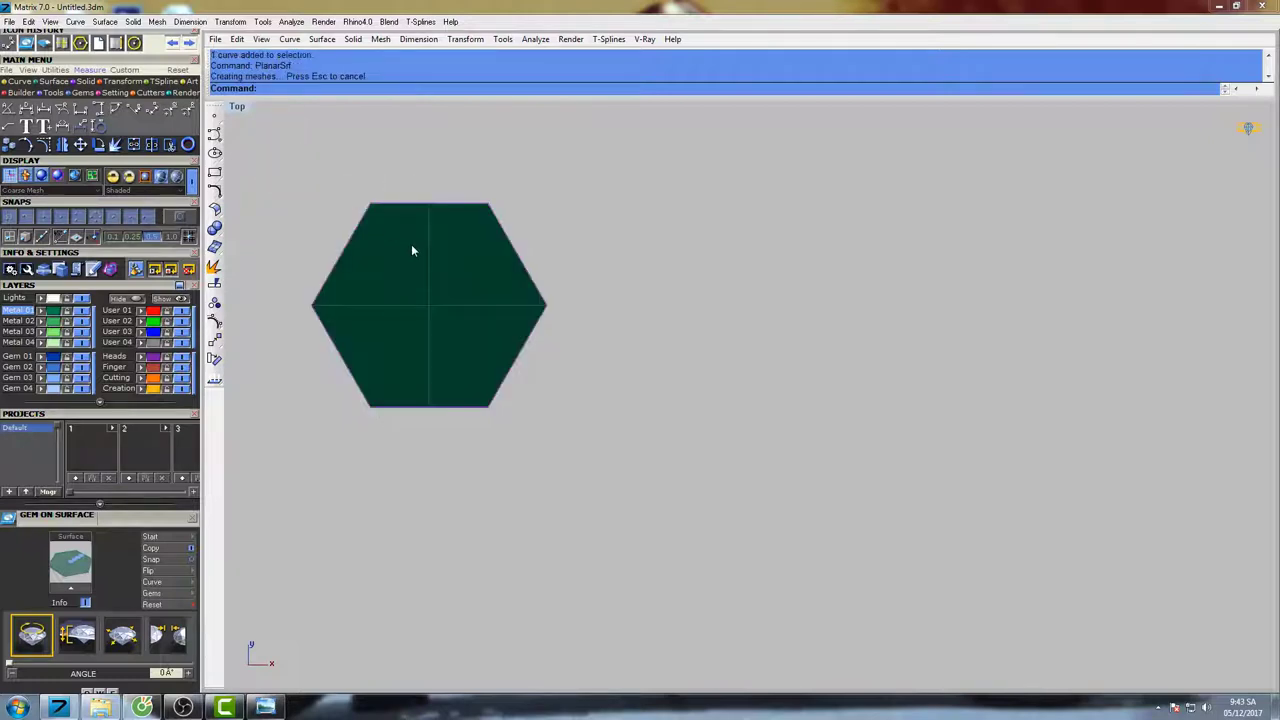
- Extract the vertical and horizontal isocurves through the centre of the hexagonal surface, toggling the direction from V to U
right_drag(414, 251, 470, 251)
click(519, 263)
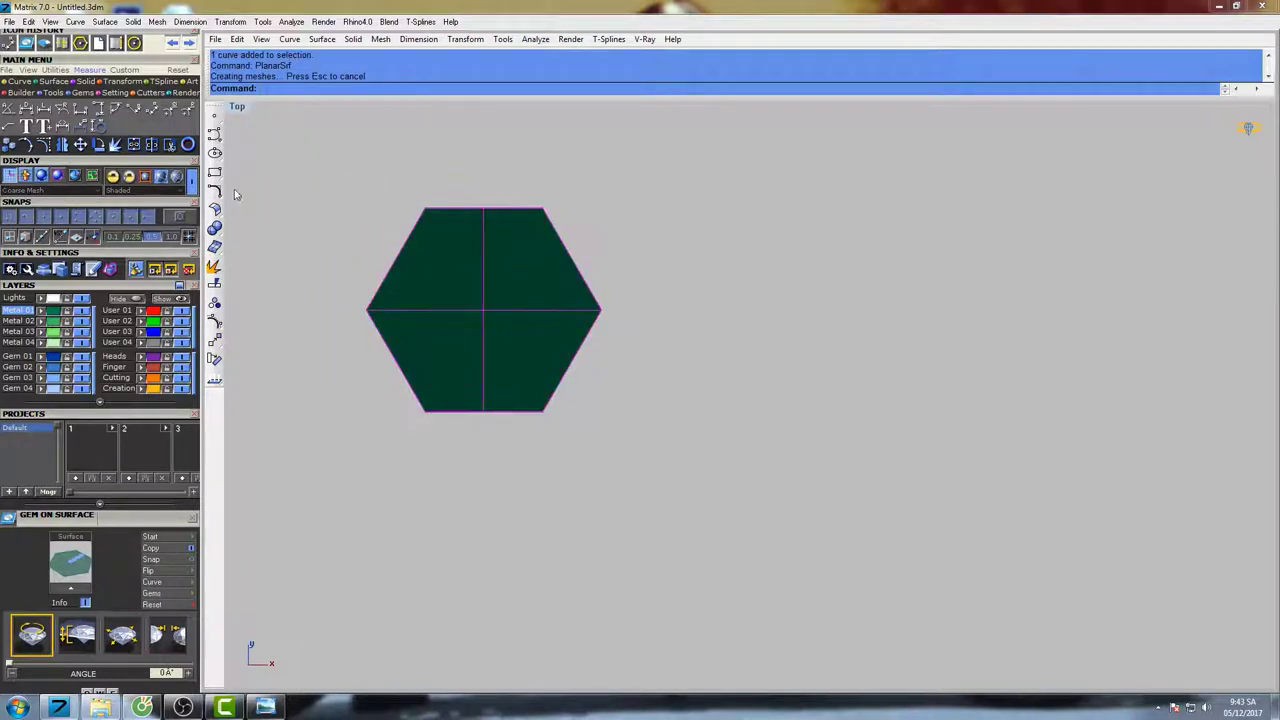
click(16, 82)
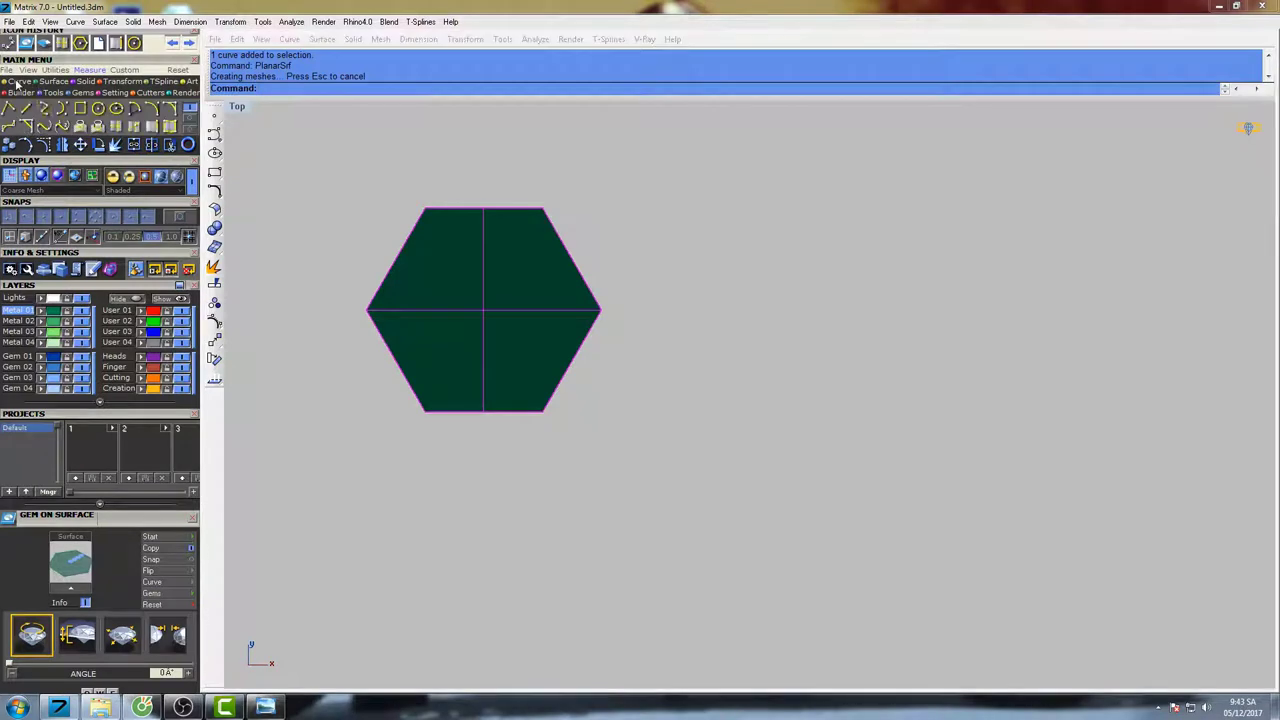
click(116, 144)
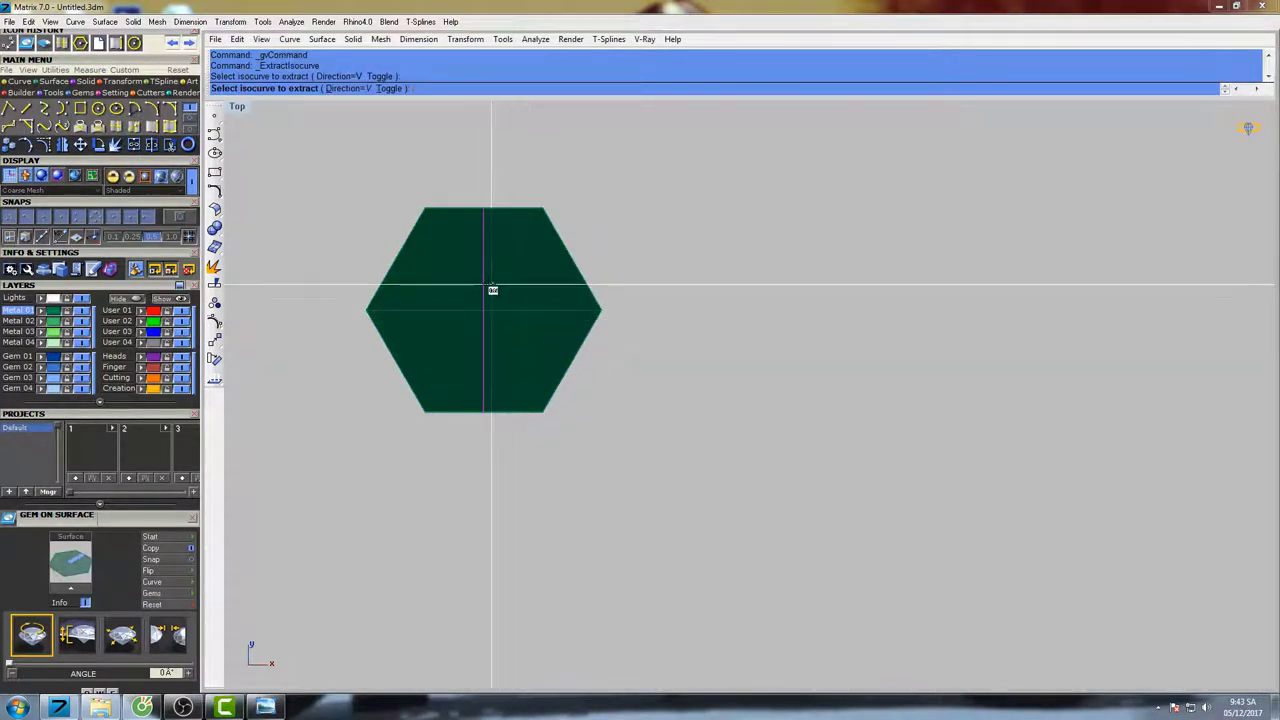
click(486, 288)
click(381, 90)
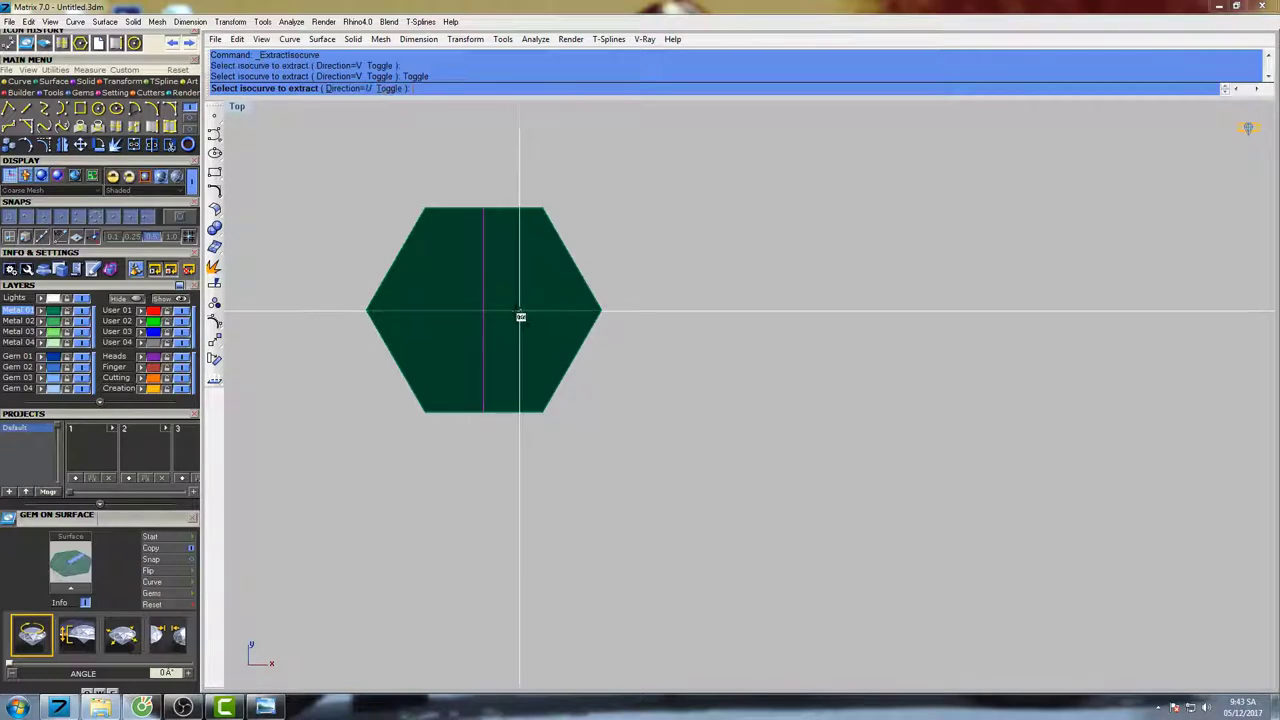
click(482, 312)
key(Return)
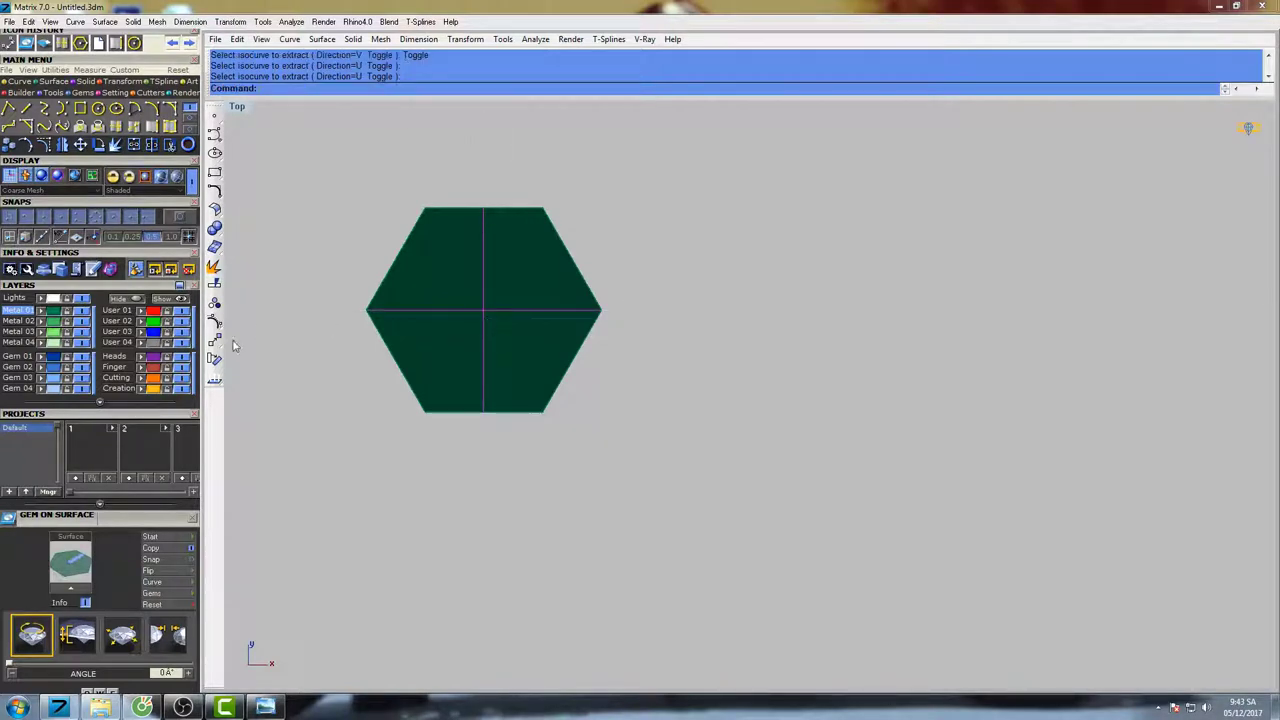
- Start Gem on Surface on the hexagonal surface and place a 1.2 mm round gem where the two centre isocurves cross
click(141, 388)
click(371, 185)
right_drag(525, 212, 611, 312)
scroll(463, 285, up, 10)
key(ctrl+a)
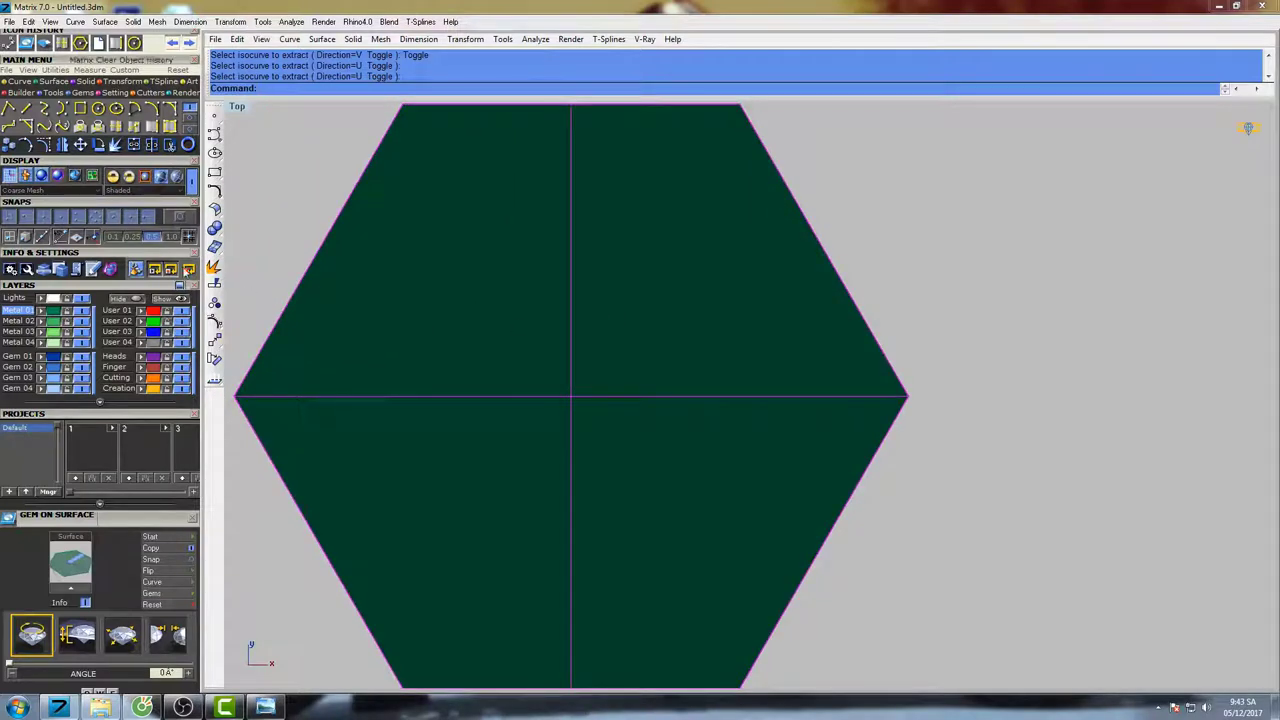
click(78, 99)
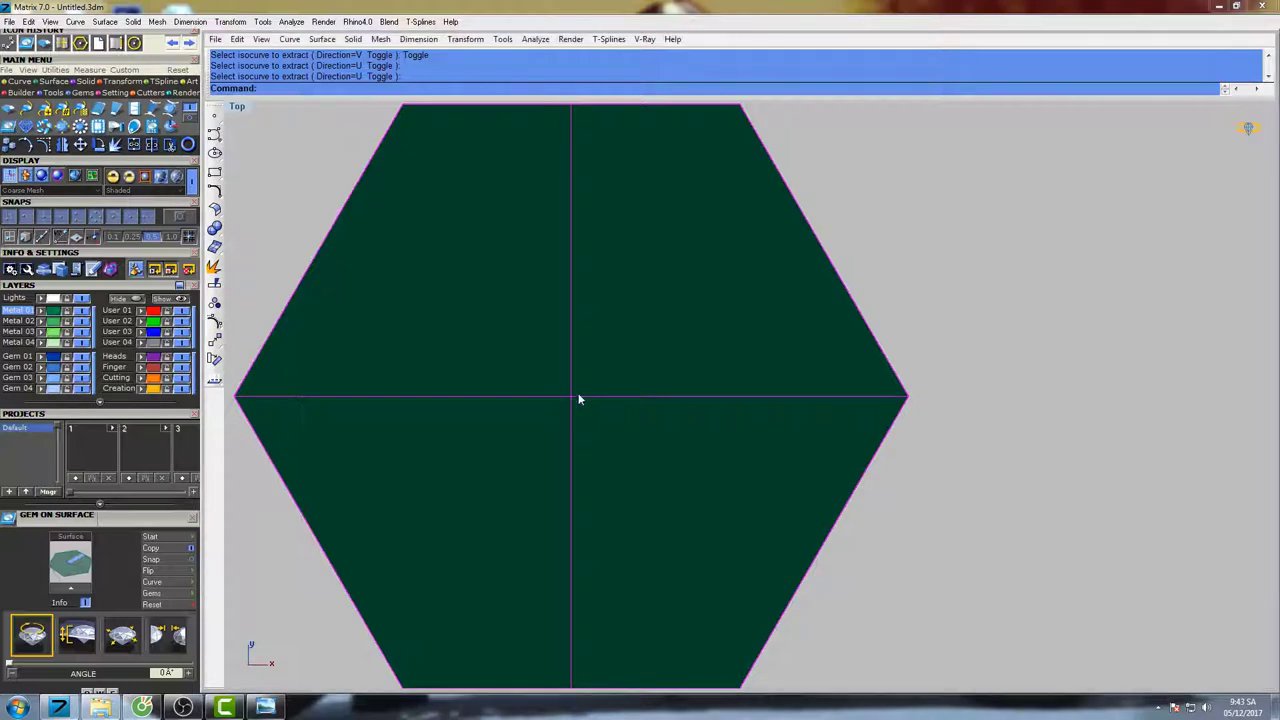
right_drag(580, 397, 599, 326)
click(72, 563)
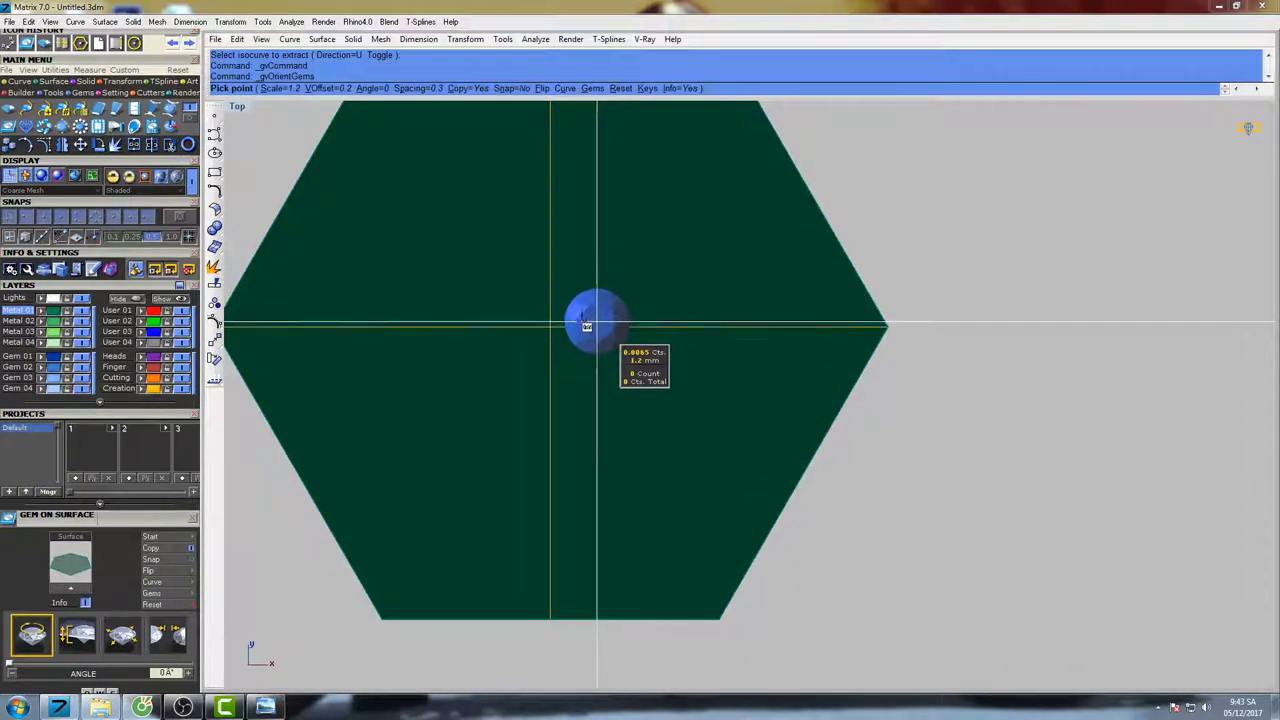
scroll(571, 323, up, 5)
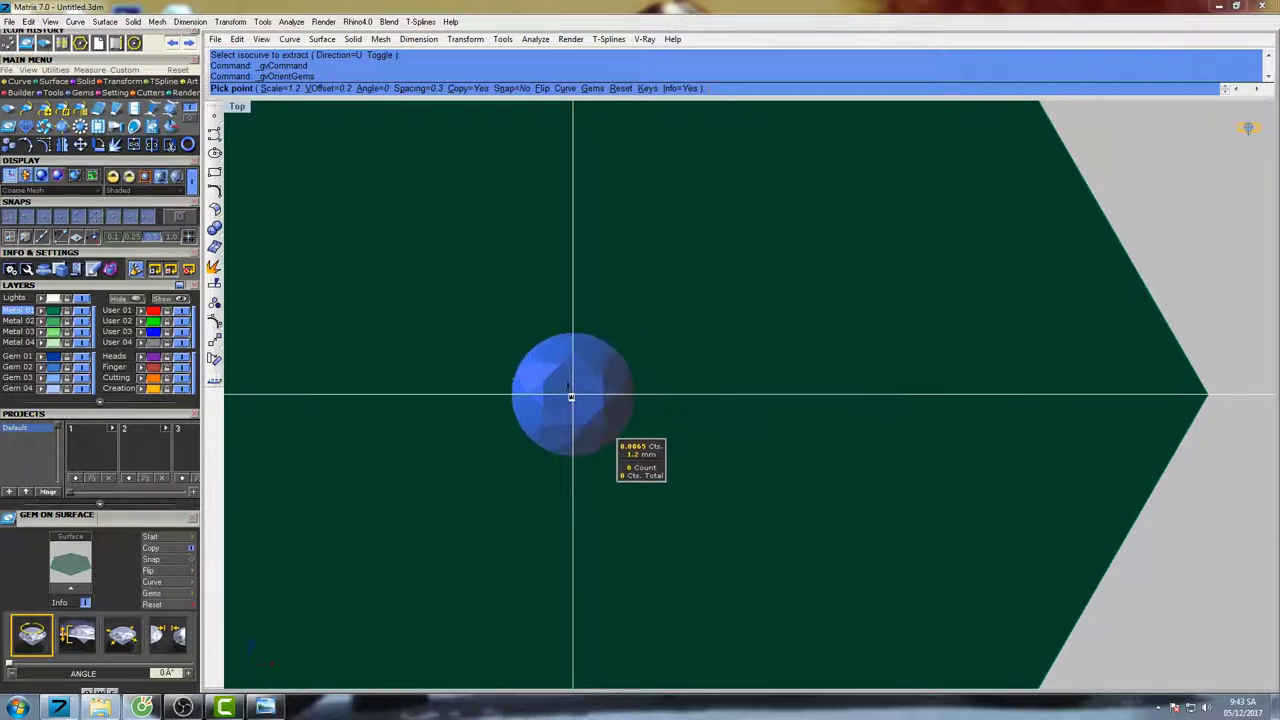
click(573, 394)
- Place a second 1.2 mm gem on the horizontal isocurve, to the left of the centre gem with a 0.12 mm gap
right_drag(628, 408, 671, 332)
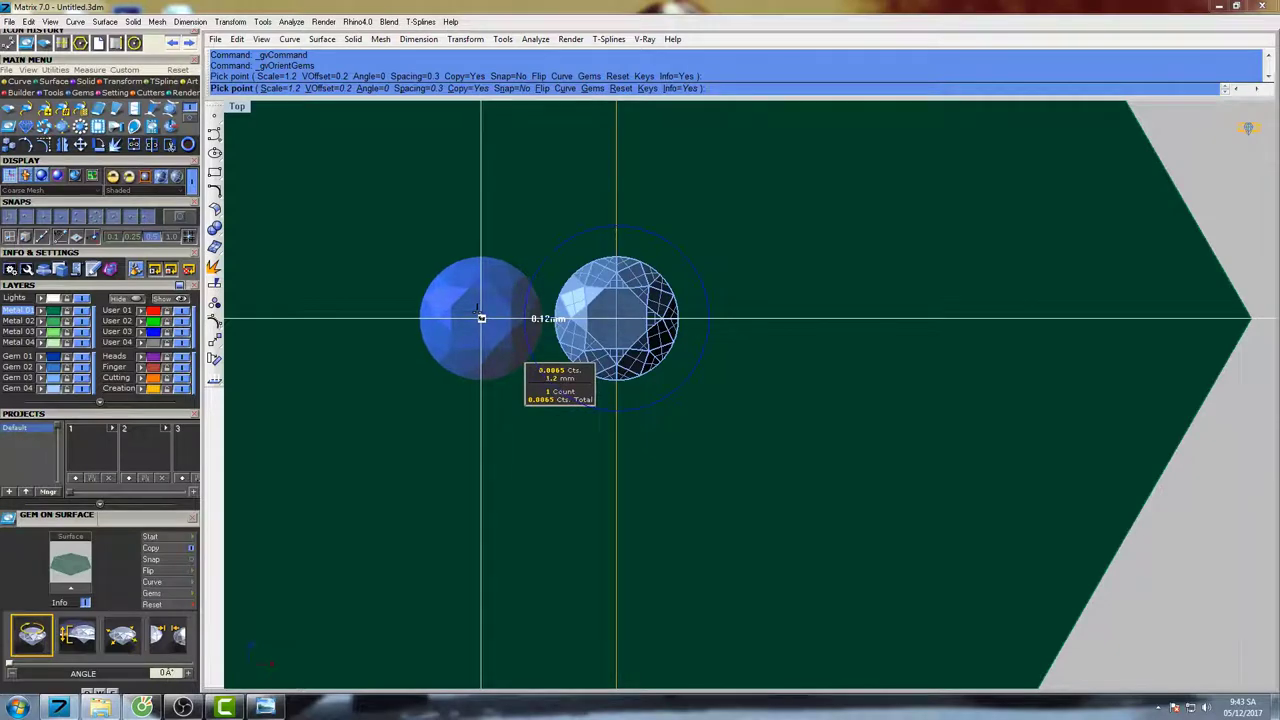
click(480, 317)
right_click(481, 317)
- Mirror a copy of the centre gem about the vertical axis through the second gem
scroll(503, 317, down, 6)
click(538, 314)
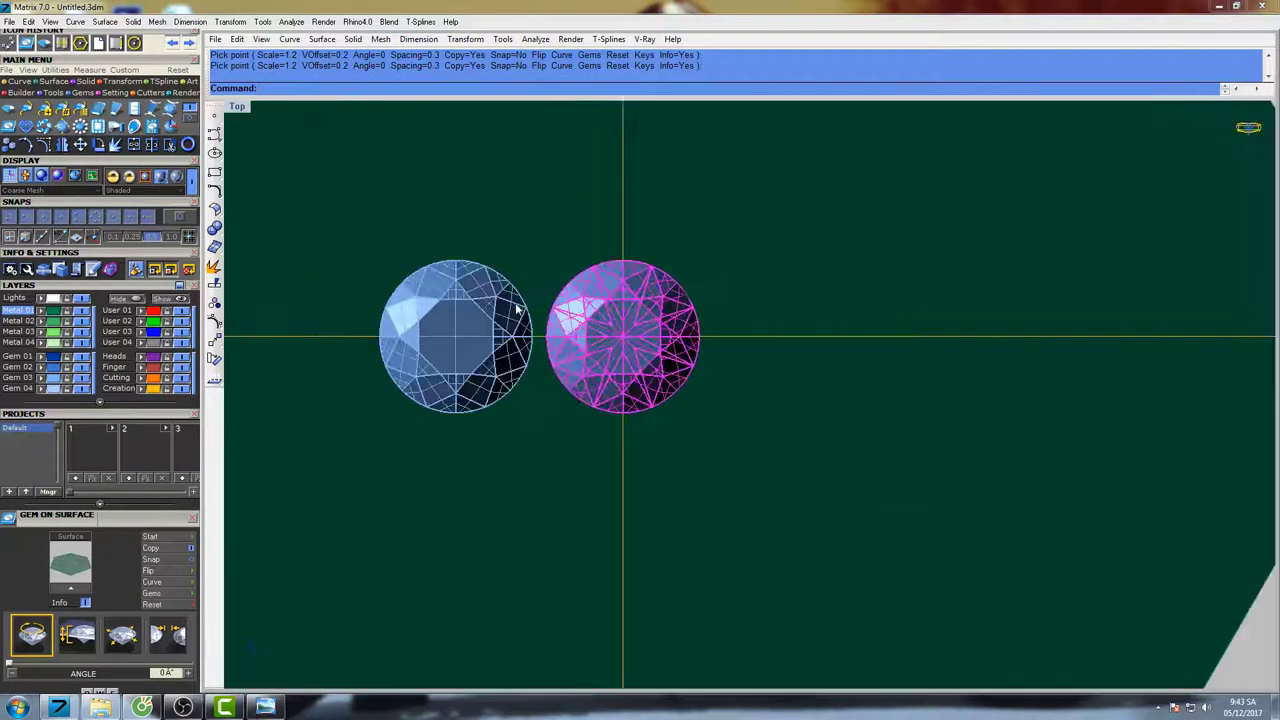
scroll(530, 310, up, 5)
text(Mi)
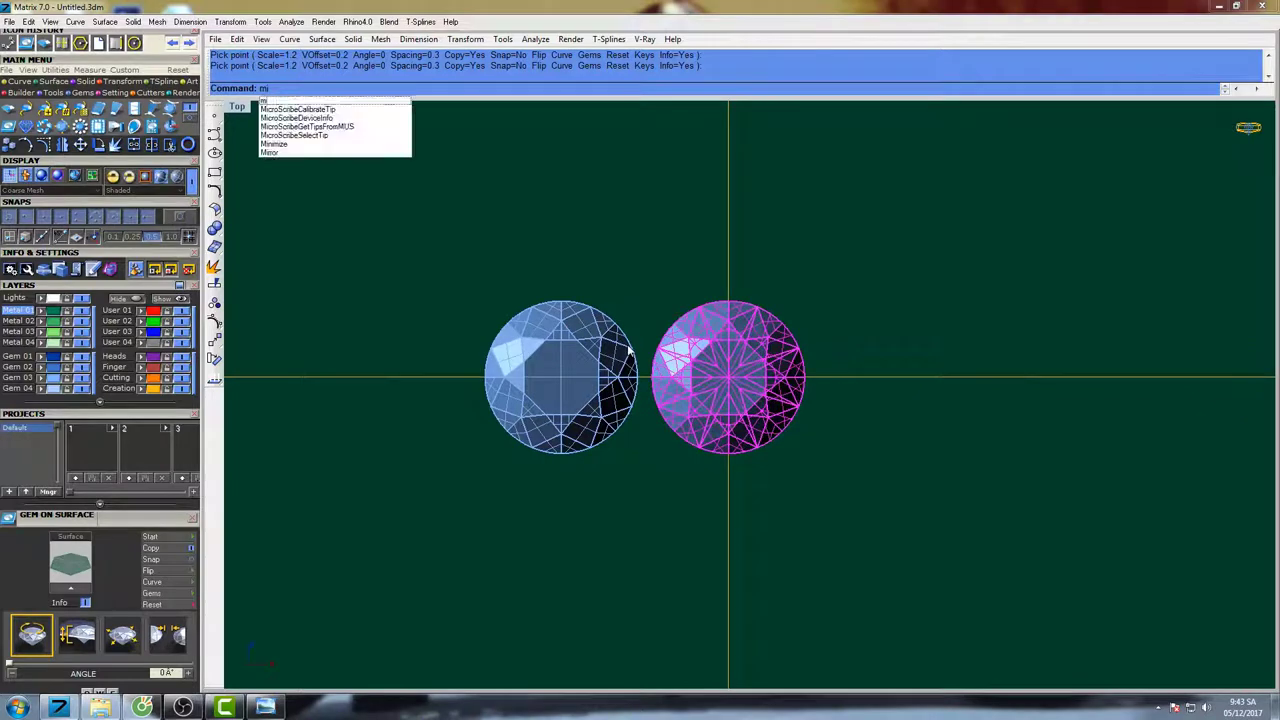
key(Return)
click(561, 303)
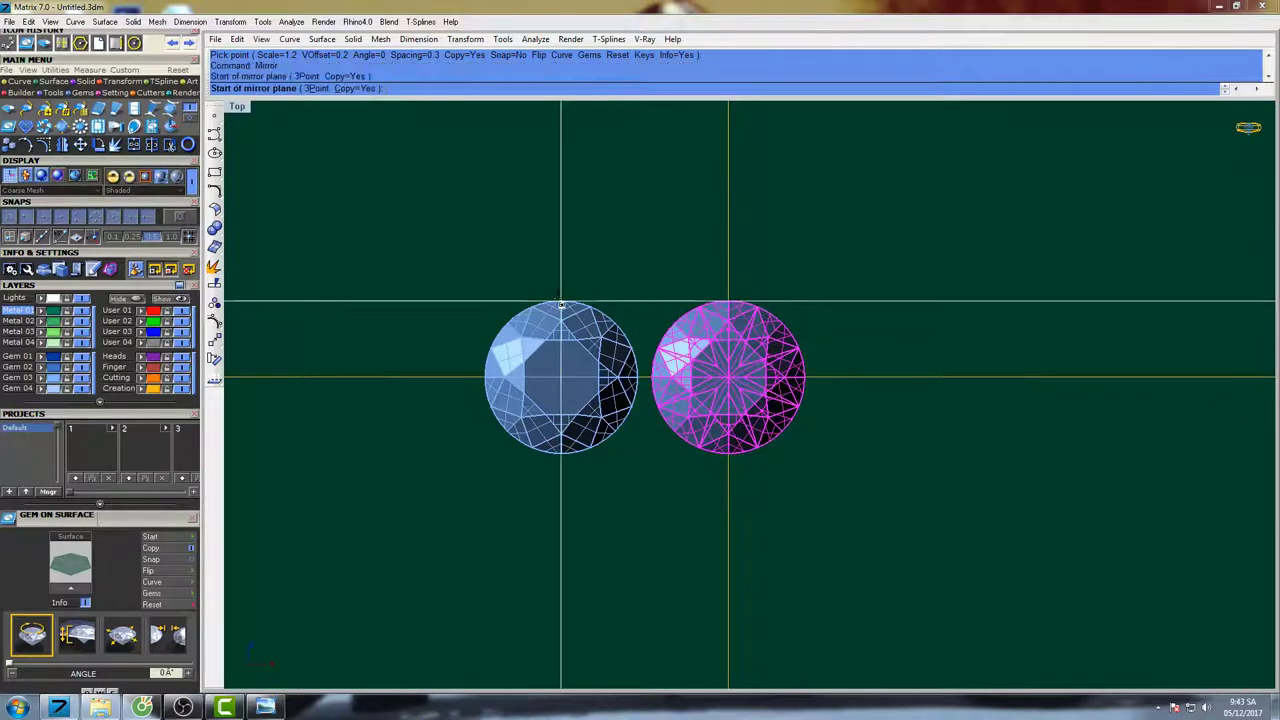
click(556, 232)
- Mirror copies of the centre and second gems about the vertical axis through the third gem, extending the row to the hexagon's left corner
shift+click(578, 322)
right_drag(437, 300, 635, 276)
right_click(633, 290)
click(593, 281)
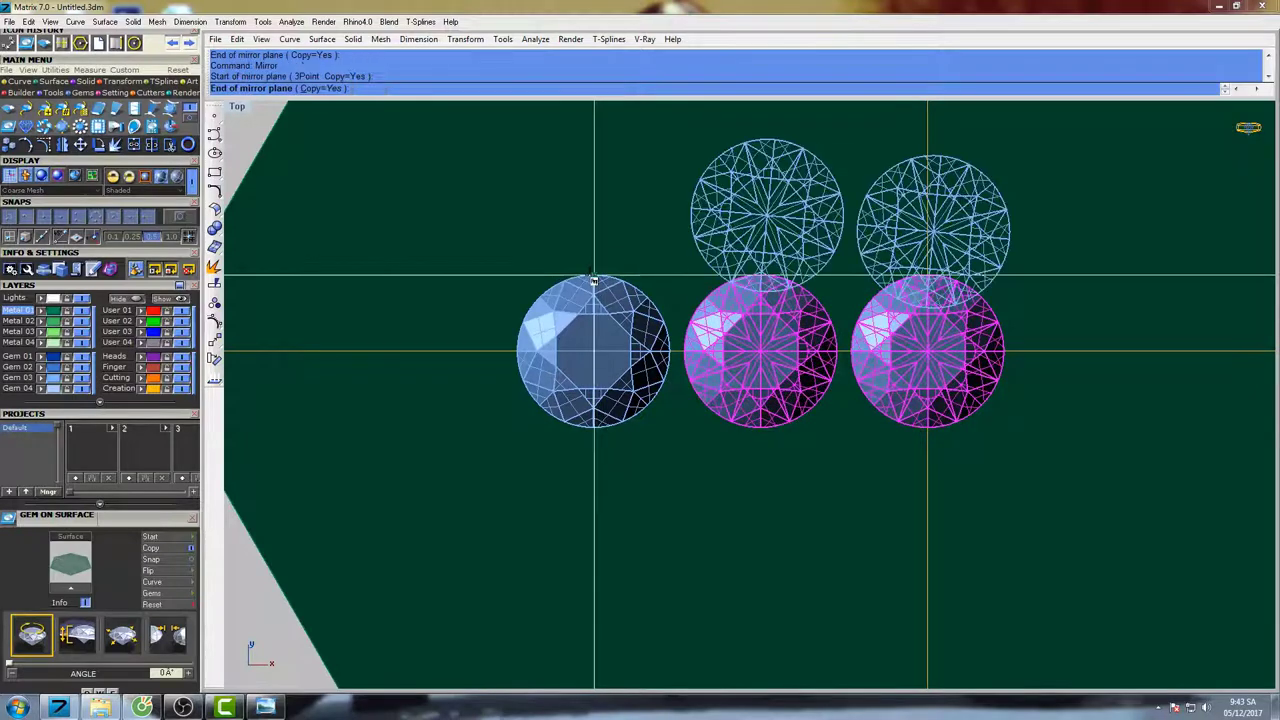
click(589, 209)
scroll(588, 215, down, 5)
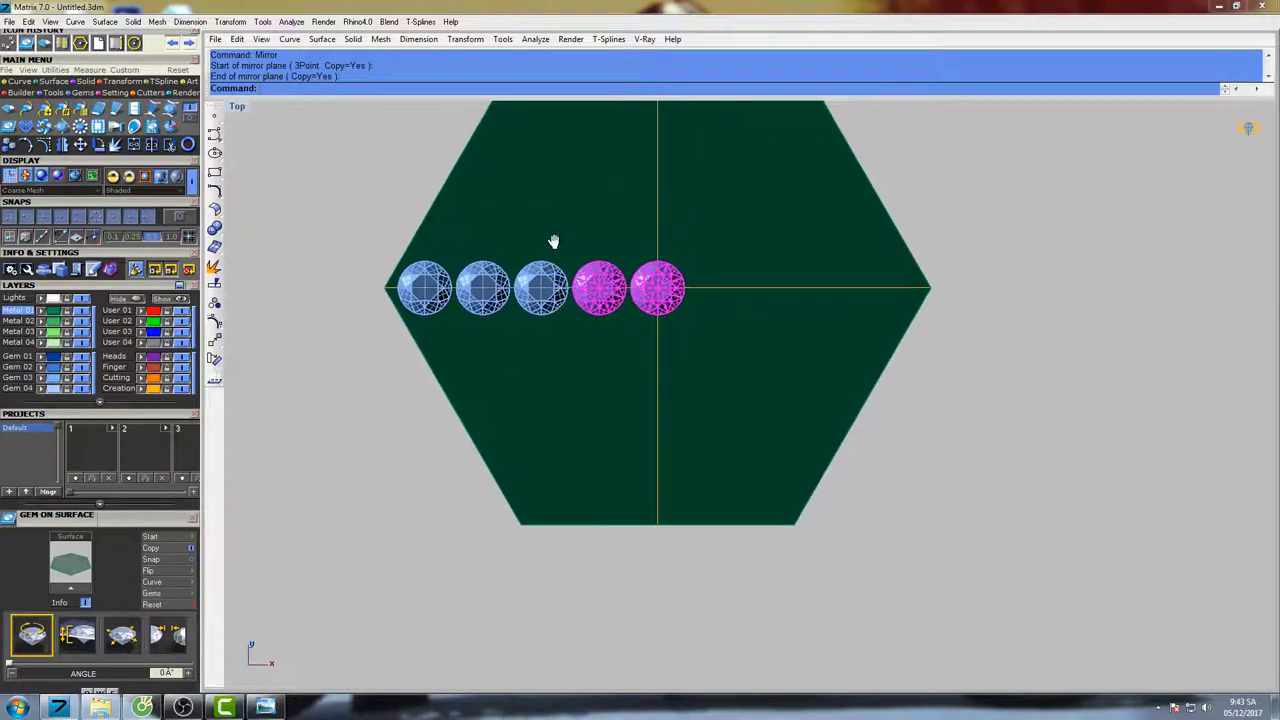
click(533, 257)
- Offset the vertical centre isocurve by 0.06 mm to the left
scroll(531, 257, up, 4)
right_drag(667, 301, 666, 341)
right_drag(720, 304, 677, 321)
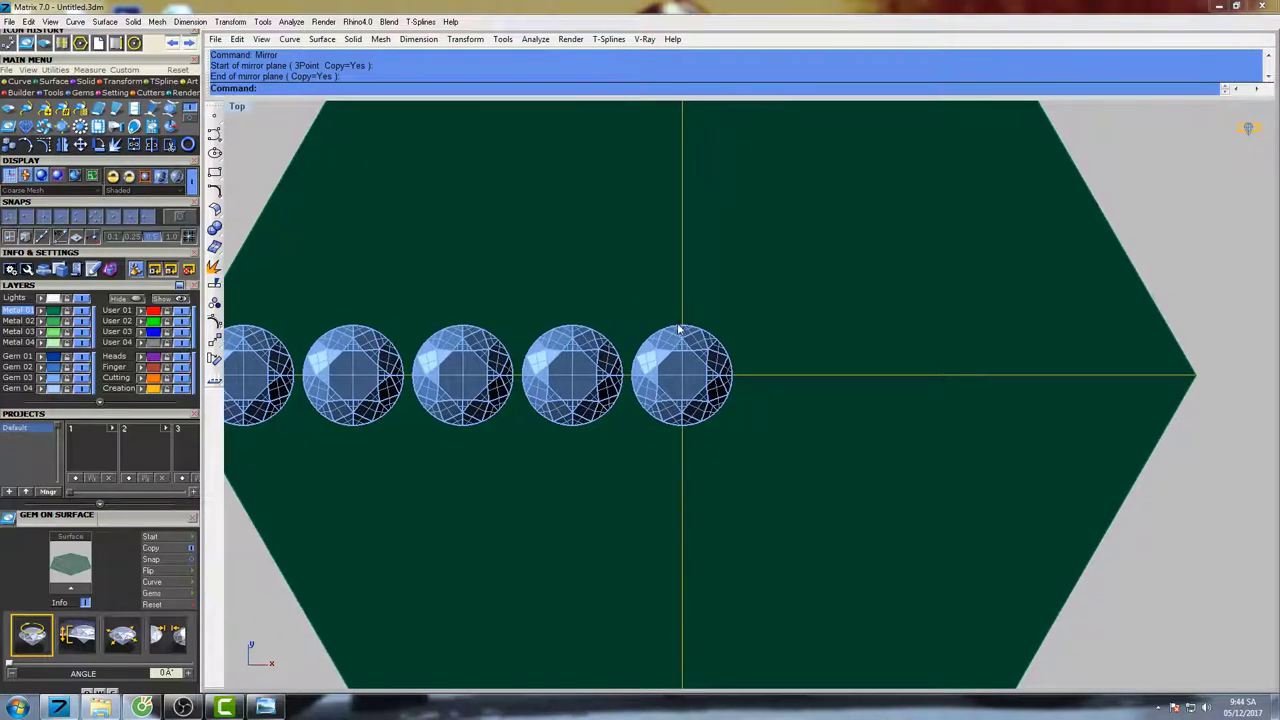
click(685, 301)
click(715, 334)
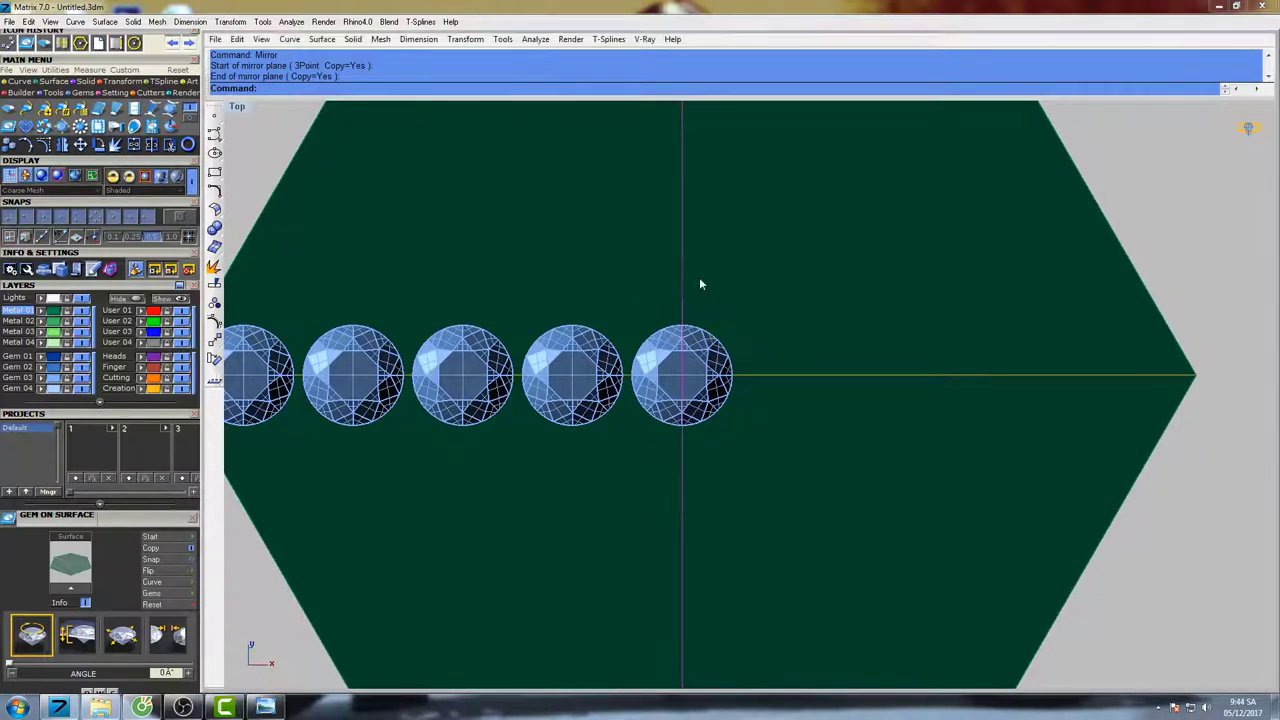
right_drag(698, 280, 647, 296)
text(Offset)
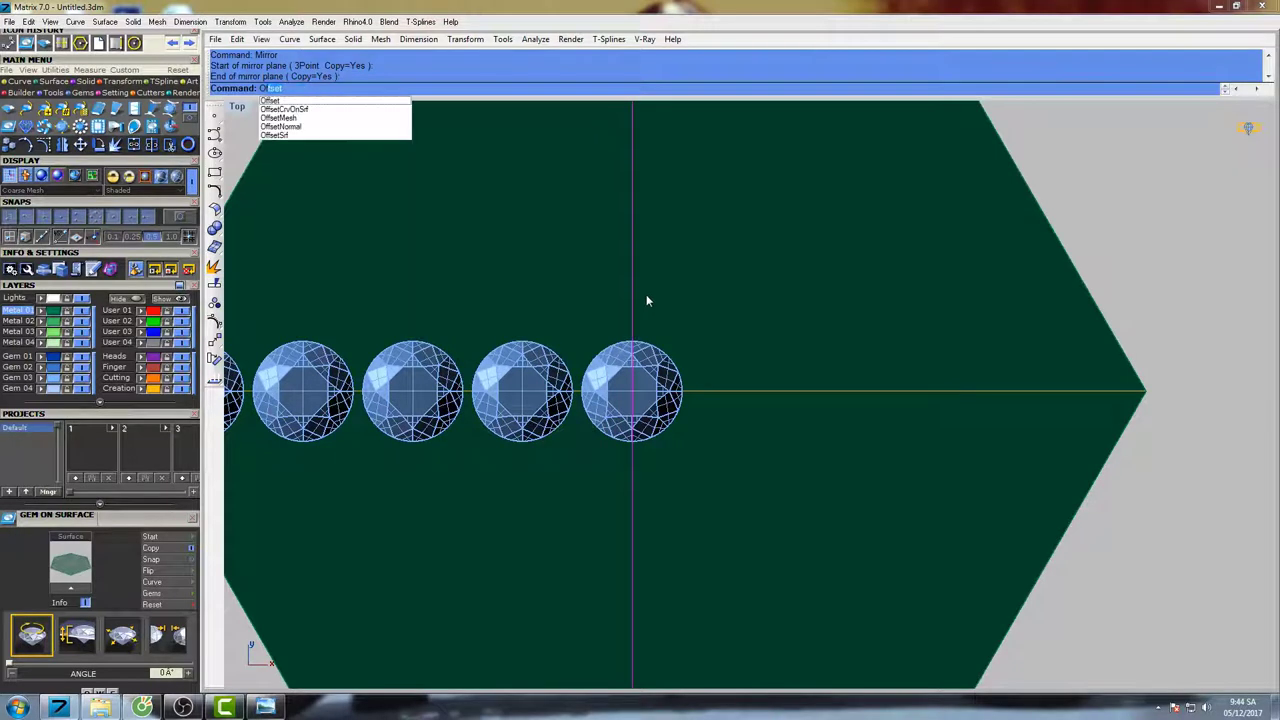
key(Return)
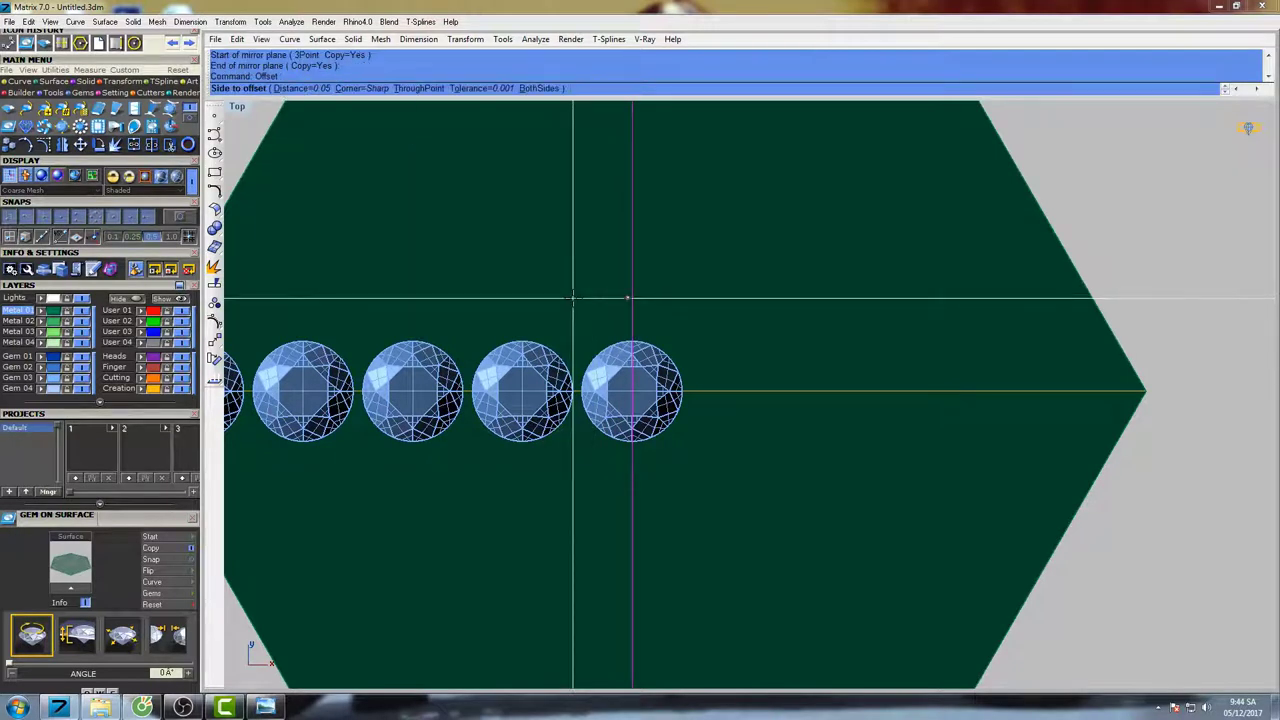
text(0.06)
key(Return)
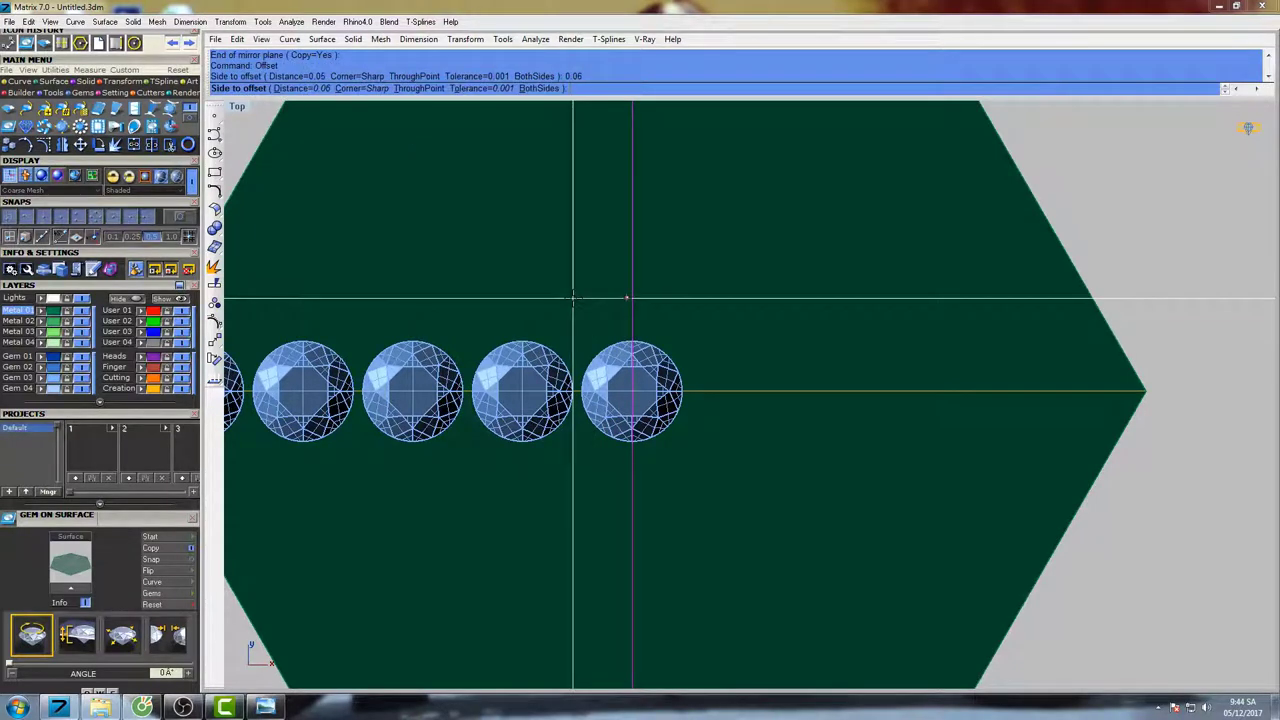
click(573, 297)
- Place a 1.2 mm gem above the row, centred between the two rightmost gems at 0.12 mm from each and touching the offset line
scroll(580, 297, up, 5)
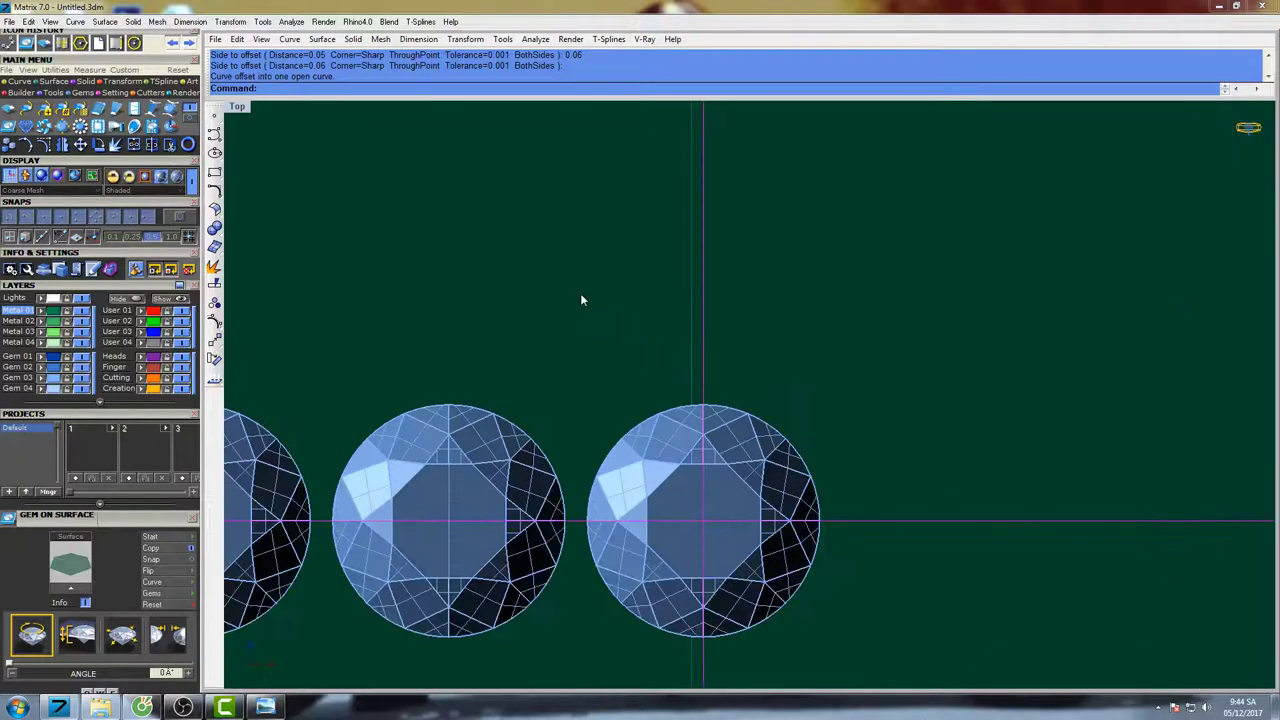
click(70, 565)
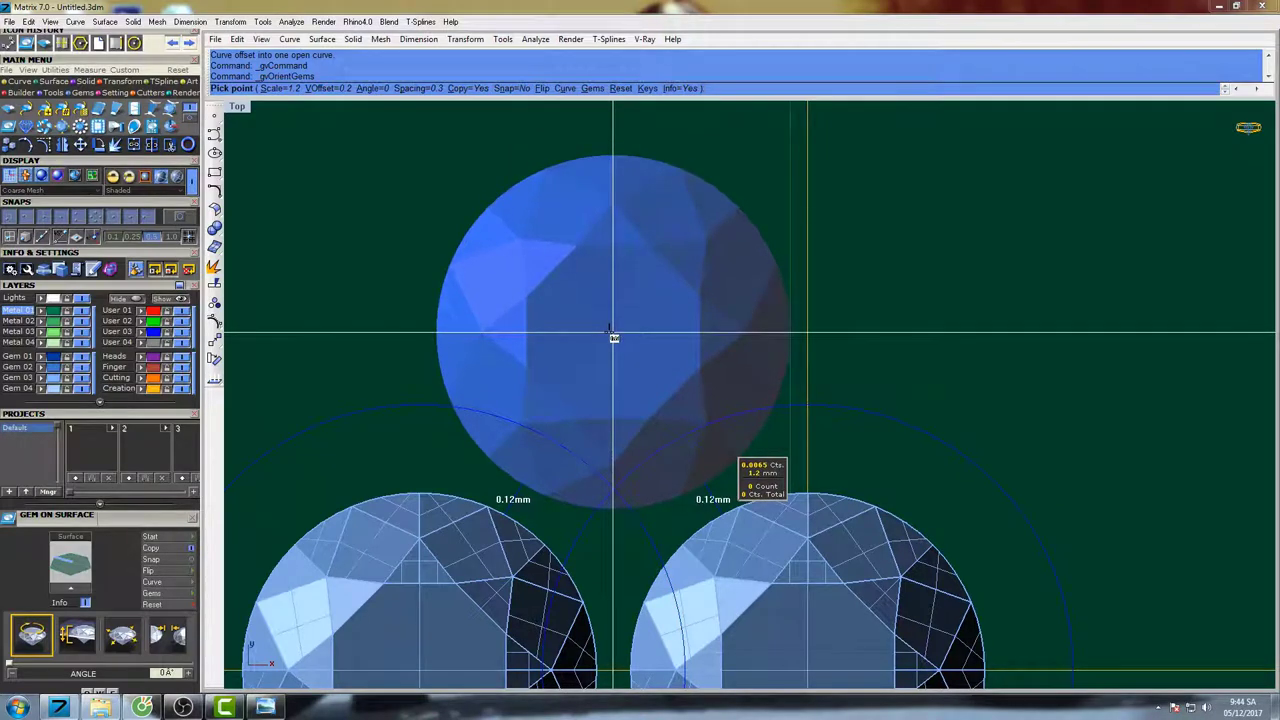
click(614, 337)
scroll(612, 335, down, 4)
key(Return)
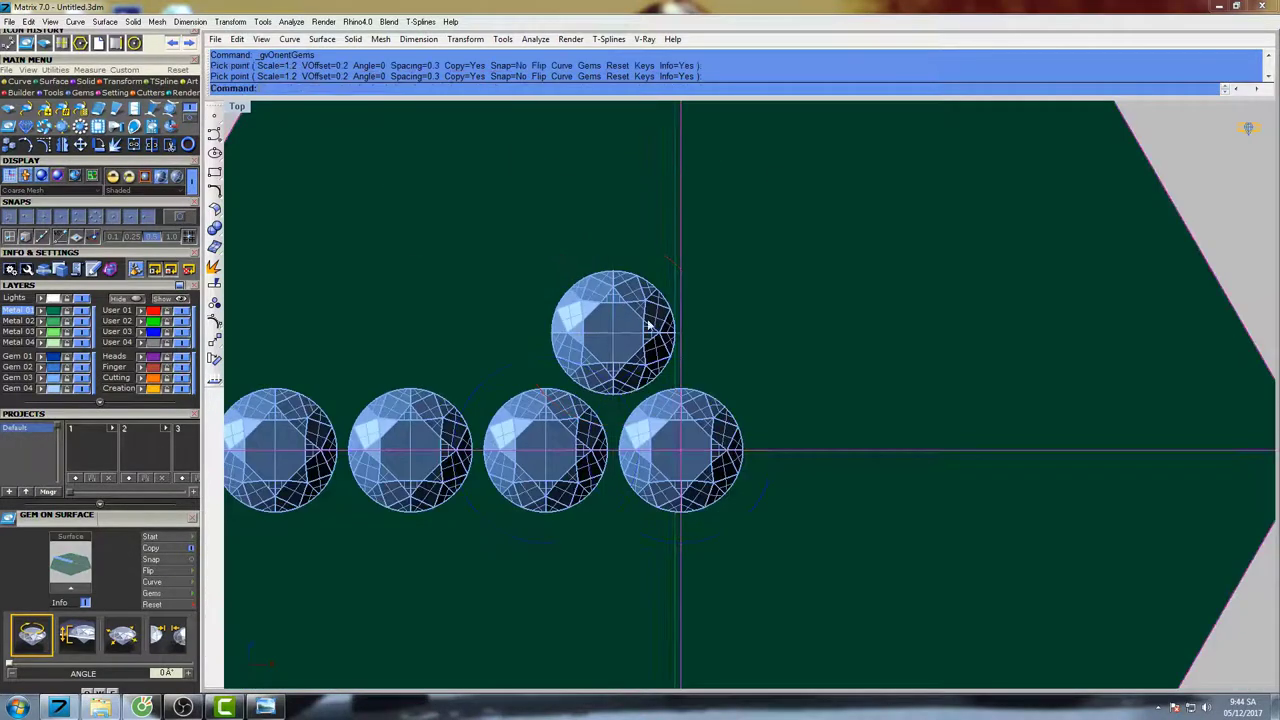
- Mirror a copy of the upper gem about the vertical axis through the row's second gem from the centre
click(655, 331)
right_drag(652, 322, 663, 283)
text(Mi)
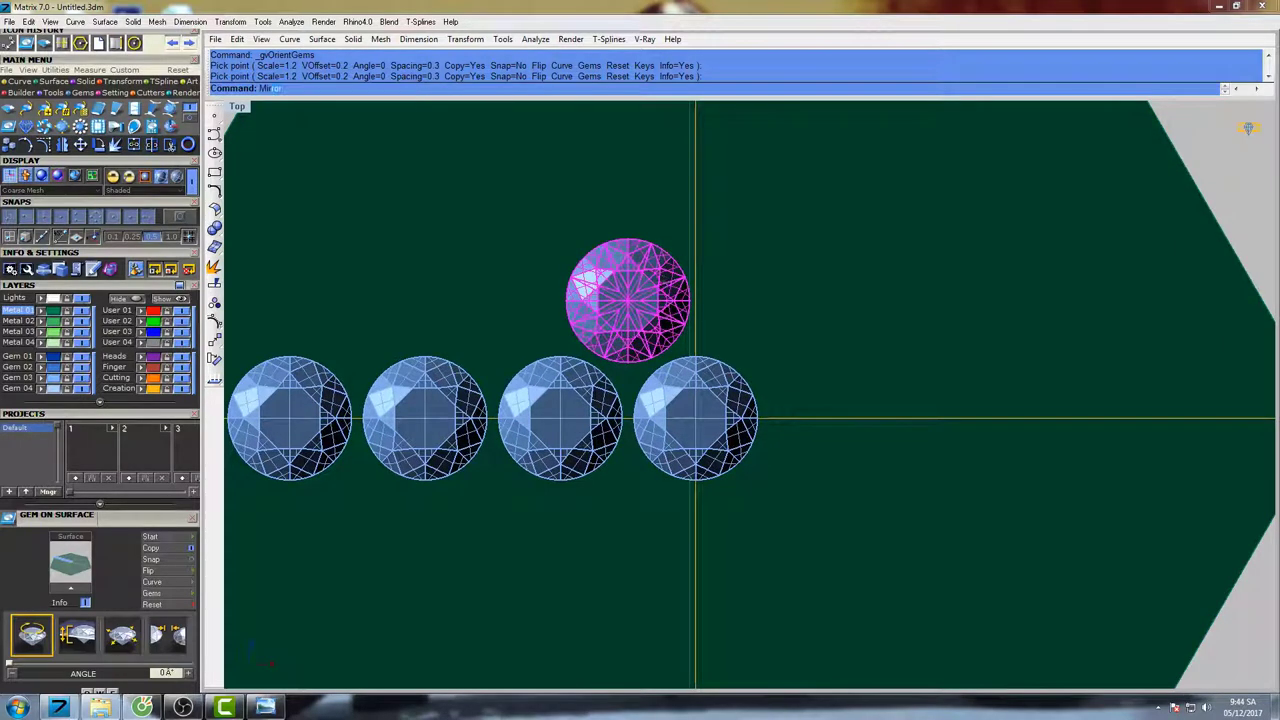
key(Return)
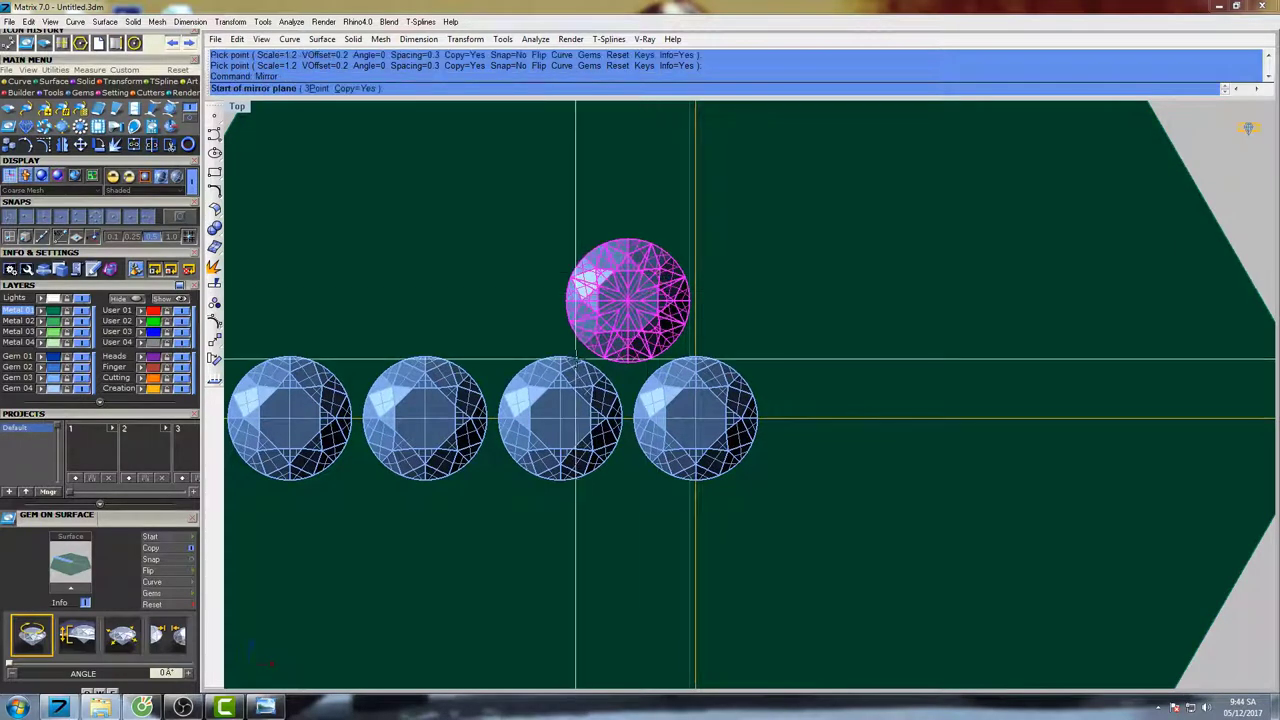
scroll(577, 357, up, 5)
click(535, 353)
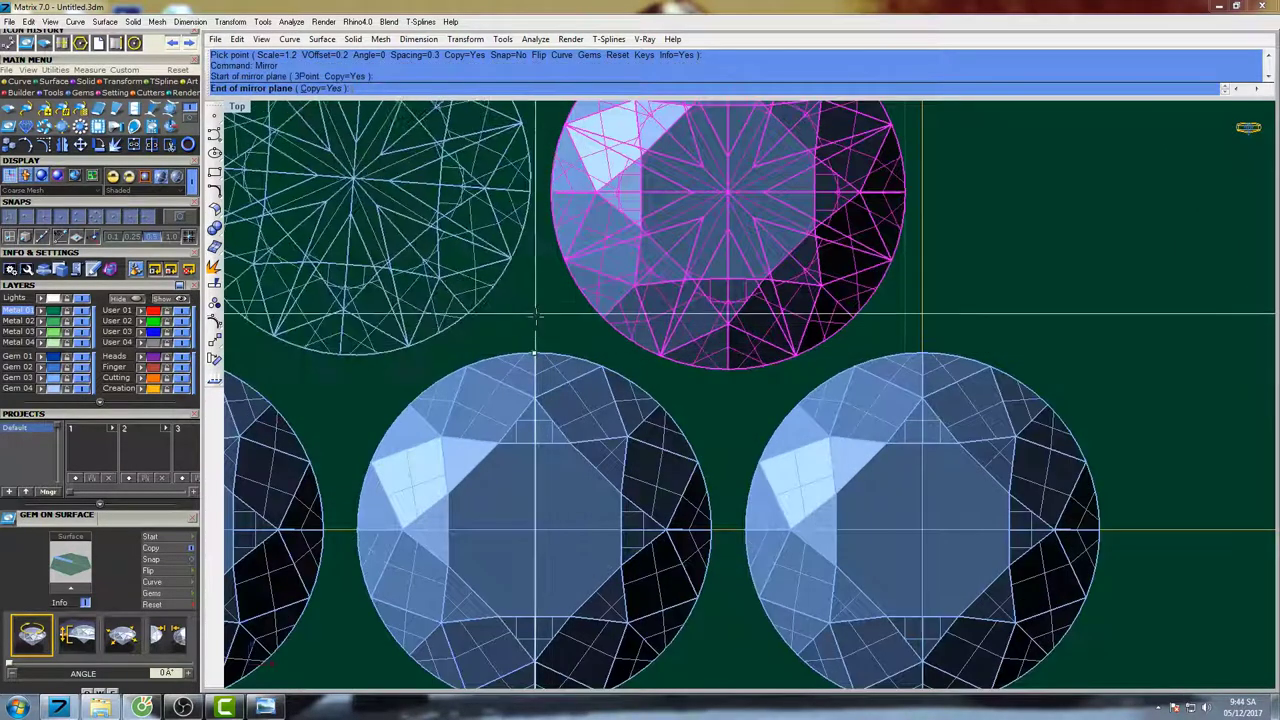
click(531, 233)
- Mirror copies of both upper gems about the vertical axis through the lower row's third gem from the centre
scroll(527, 242, down, 6)
right_drag(527, 245, 640, 289)
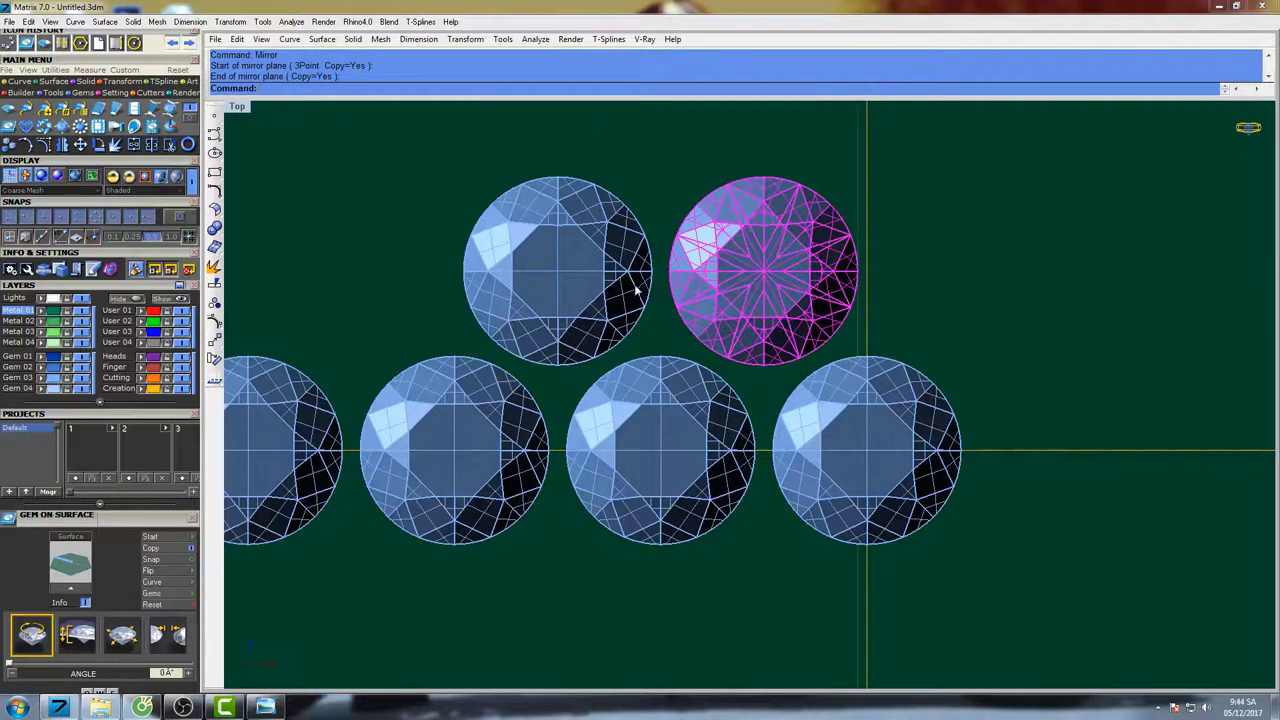
shift+click(637, 288)
right_drag(477, 353, 634, 363)
scroll(629, 362, up, 8)
key(Return)
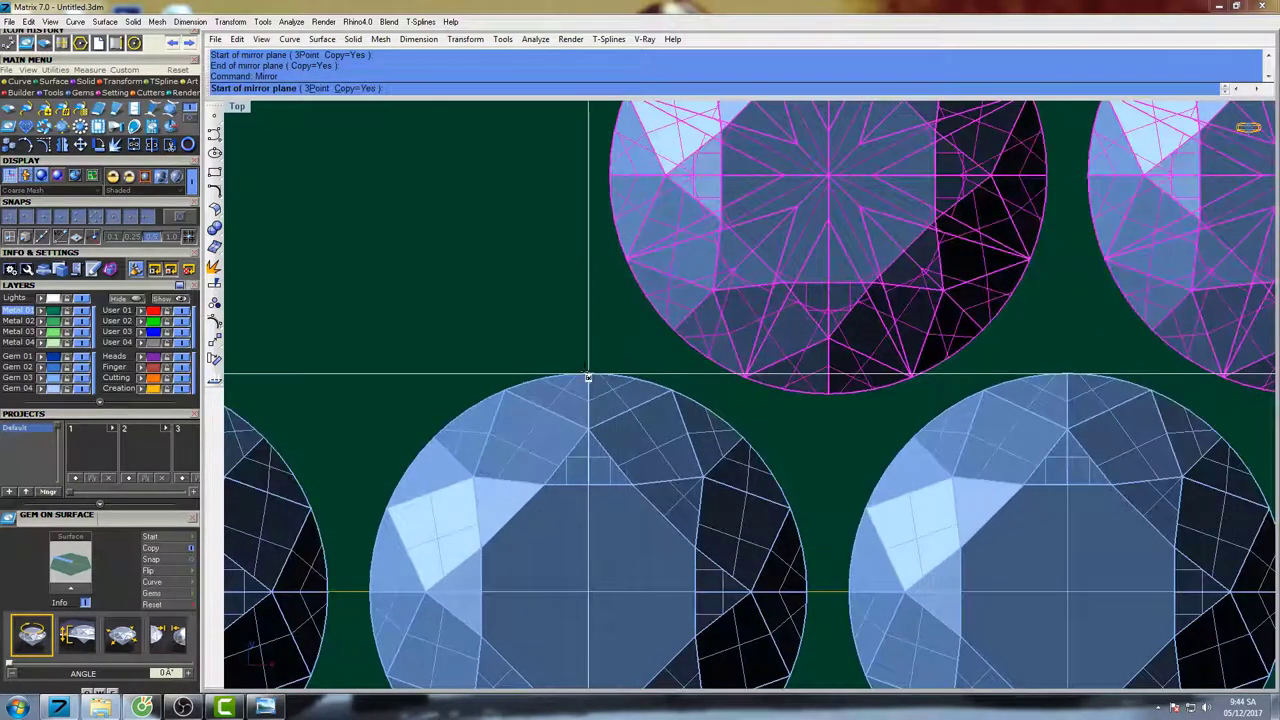
click(588, 377)
click(588, 264)
scroll(1025, 404, down, 5)
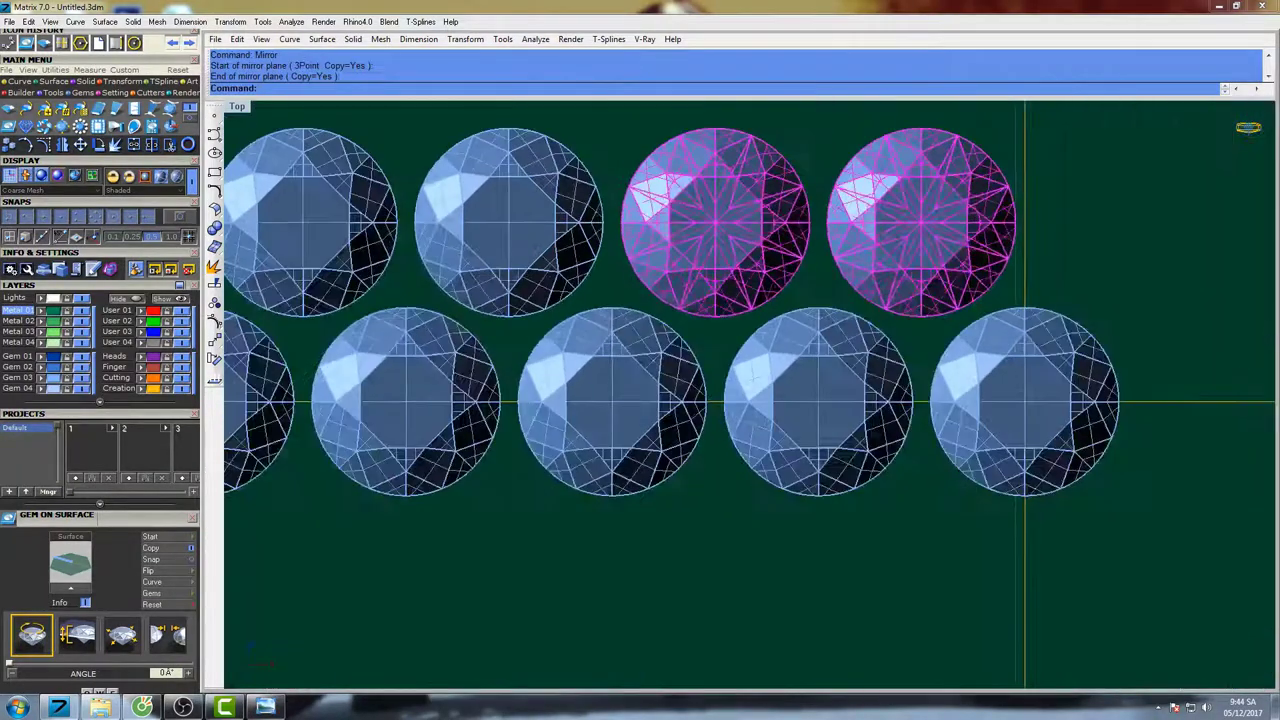
- Mirror a copy of the lower row of five gems about the horizontal axis through the centres of the four-gem row
scroll(751, 280, down, 5)
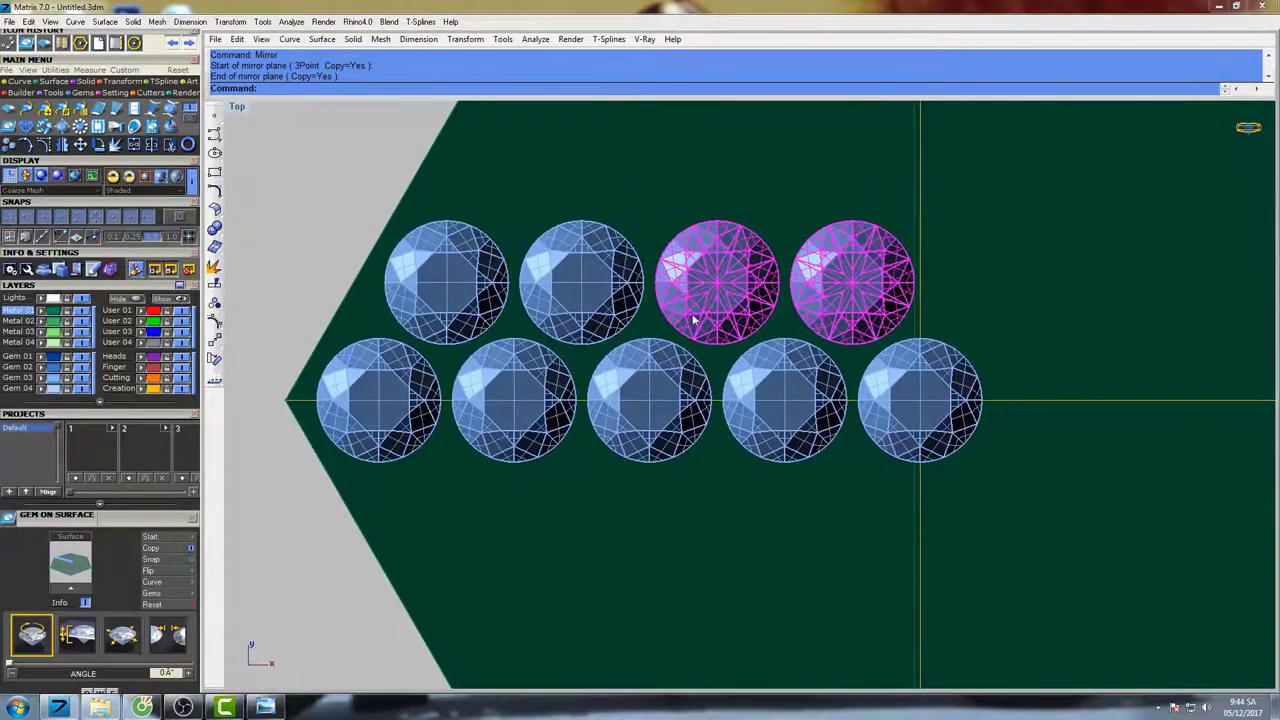
right_drag(771, 333, 723, 340)
drag(246, 305, 974, 531)
right_click(738, 325)
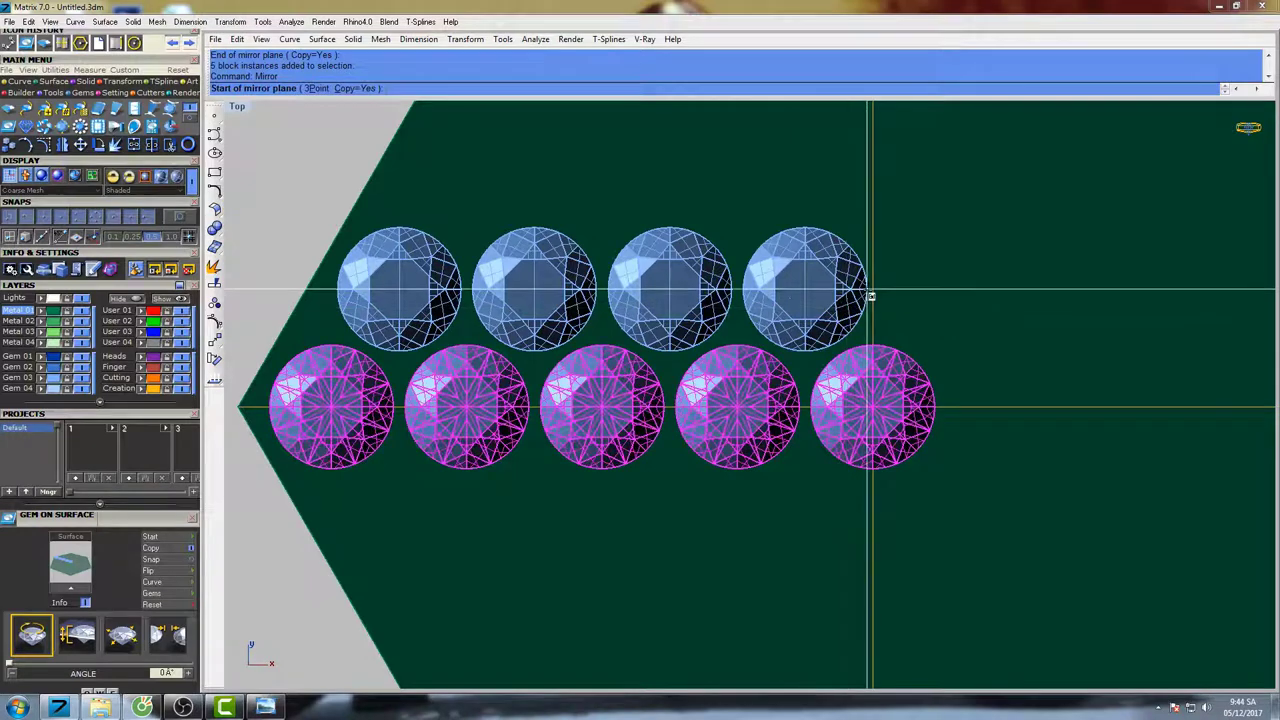
click(870, 289)
click(975, 292)
scroll(892, 321, down, 6)
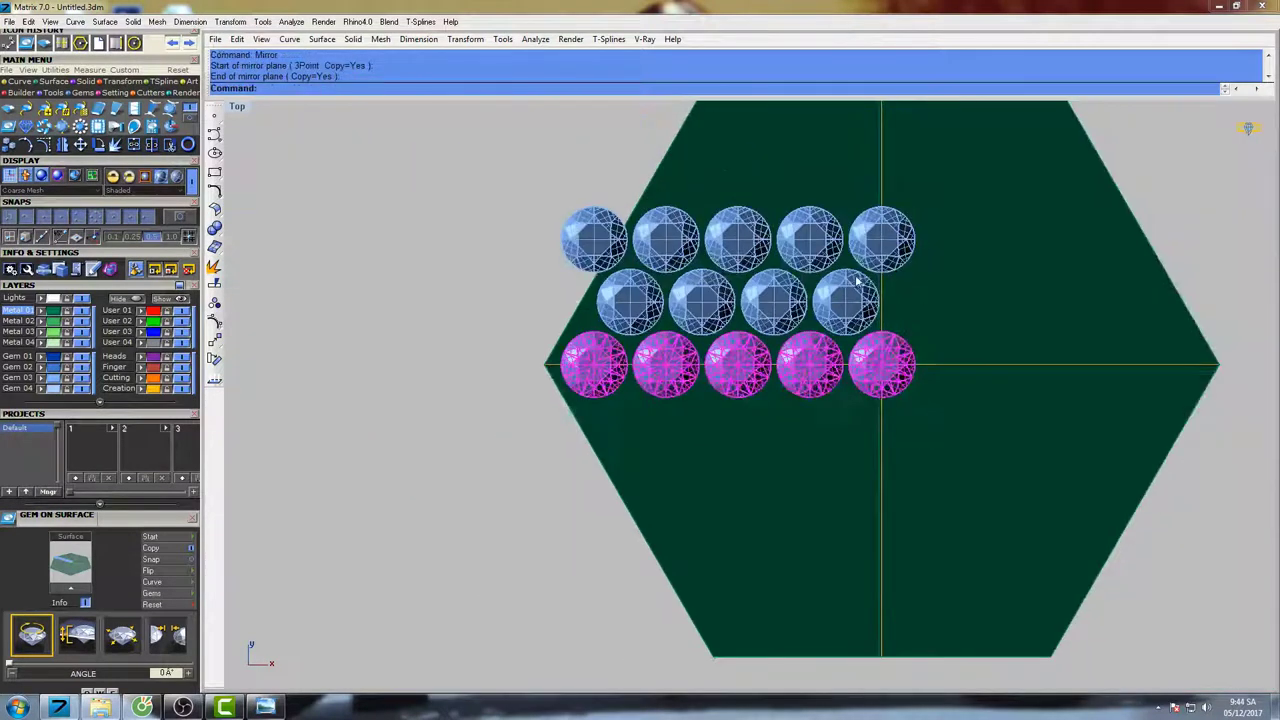
- Mirror copies of the two lower gem rows about the horizontal axis through the centres of the third row
right_drag(842, 286, 757, 335)
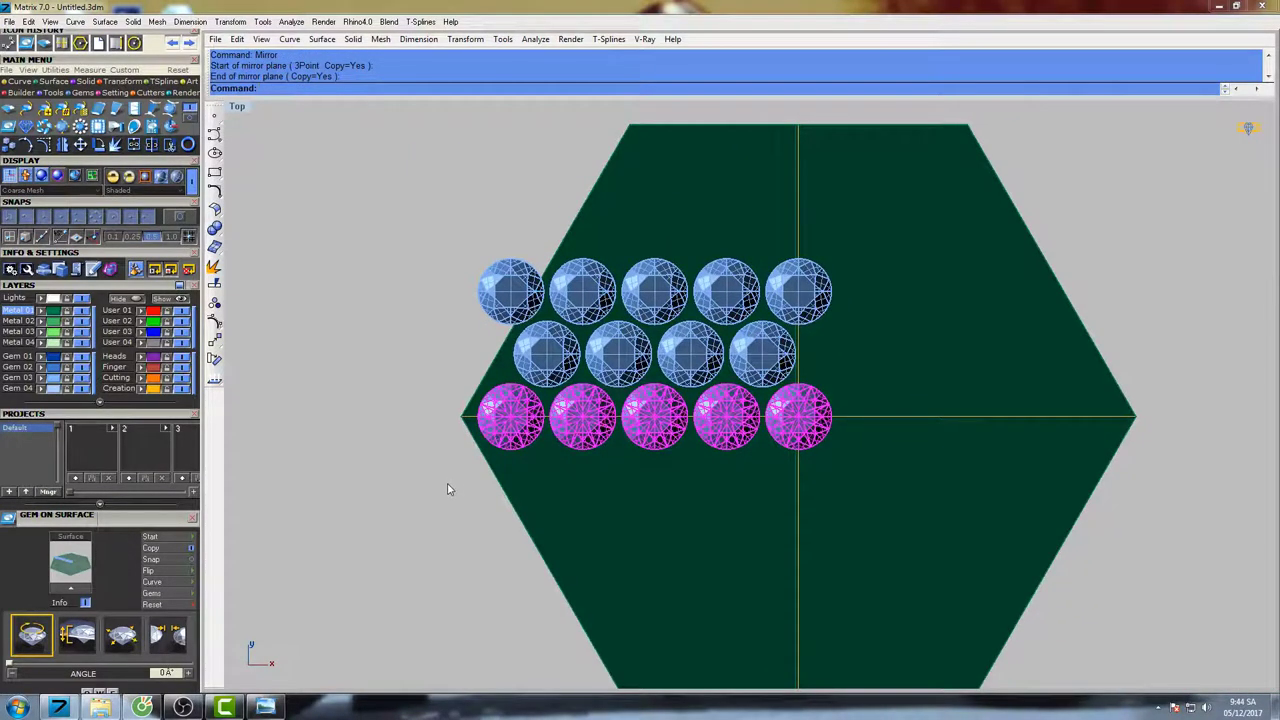
drag(455, 488, 884, 322)
scroll(840, 304, up, 4)
key(Return)
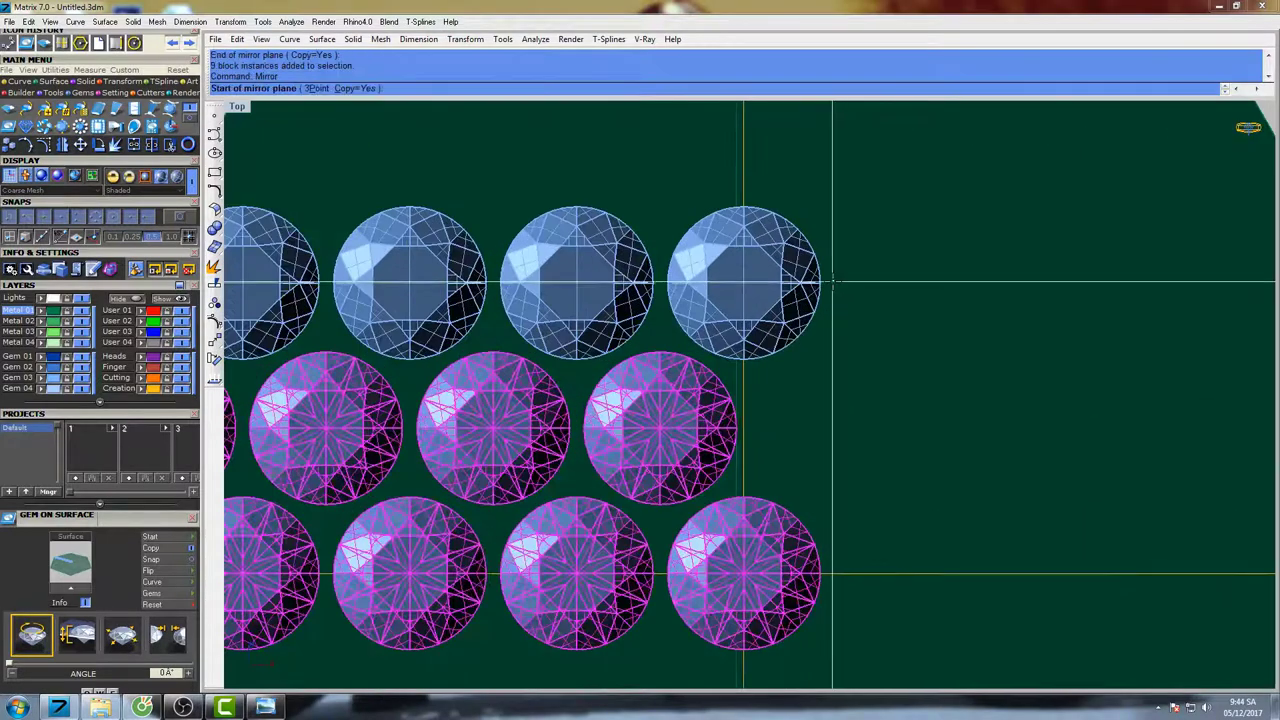
click(821, 284)
click(926, 274)
scroll(926, 274, down, 3)
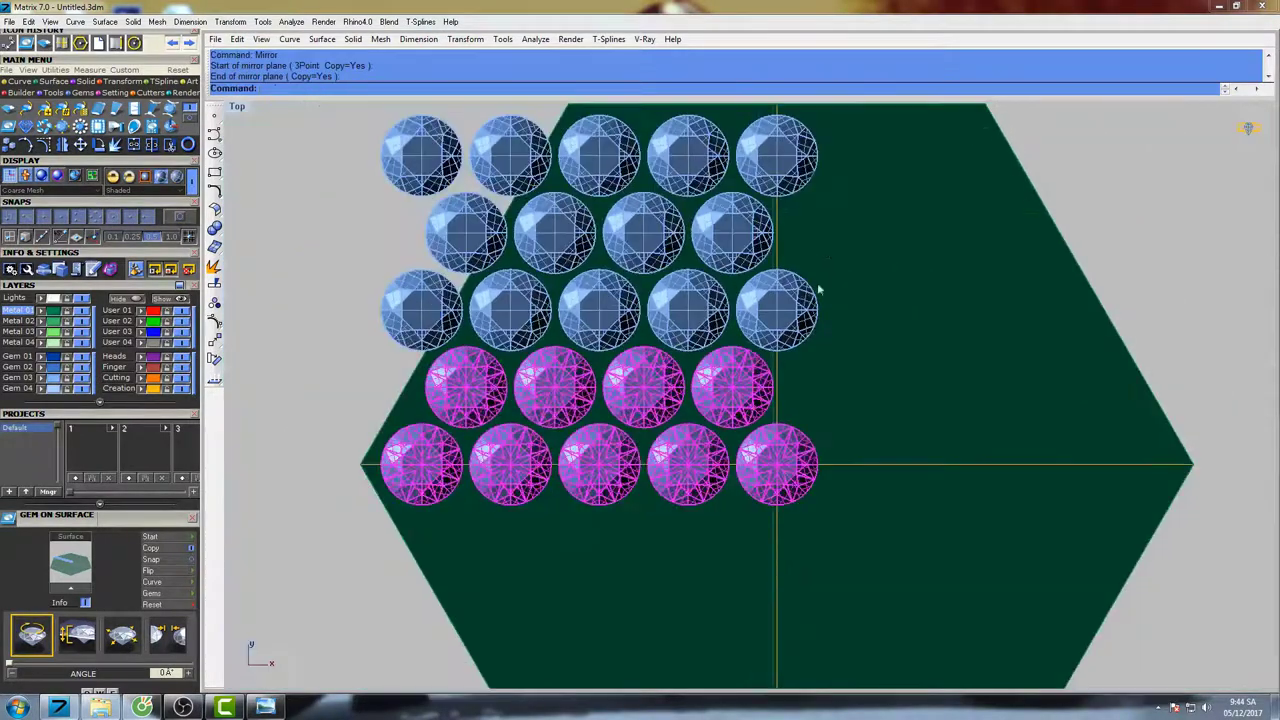
- Delete the four gems lying outside the hexagon's upper-left edge in the third, fourth and fifth rows
click(480, 283)
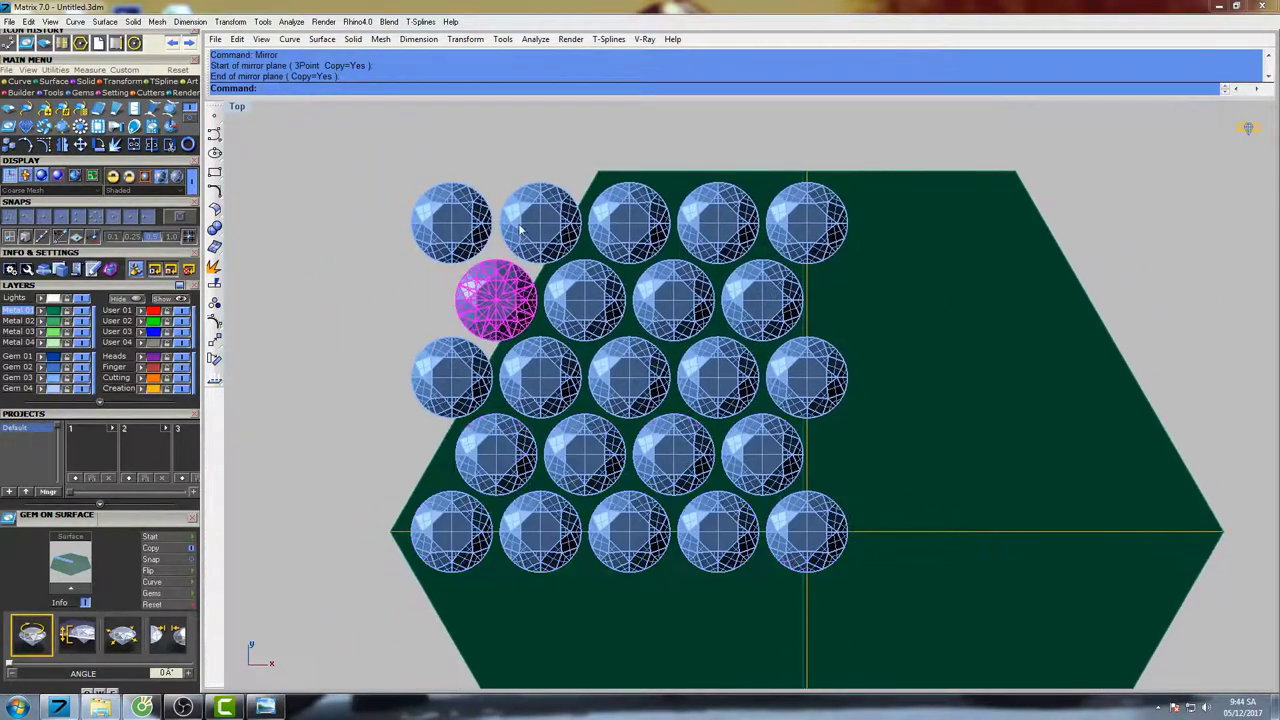
shift+click(518, 226)
shift+click(469, 226)
shift+click(436, 364)
right_drag(536, 358, 488, 337)
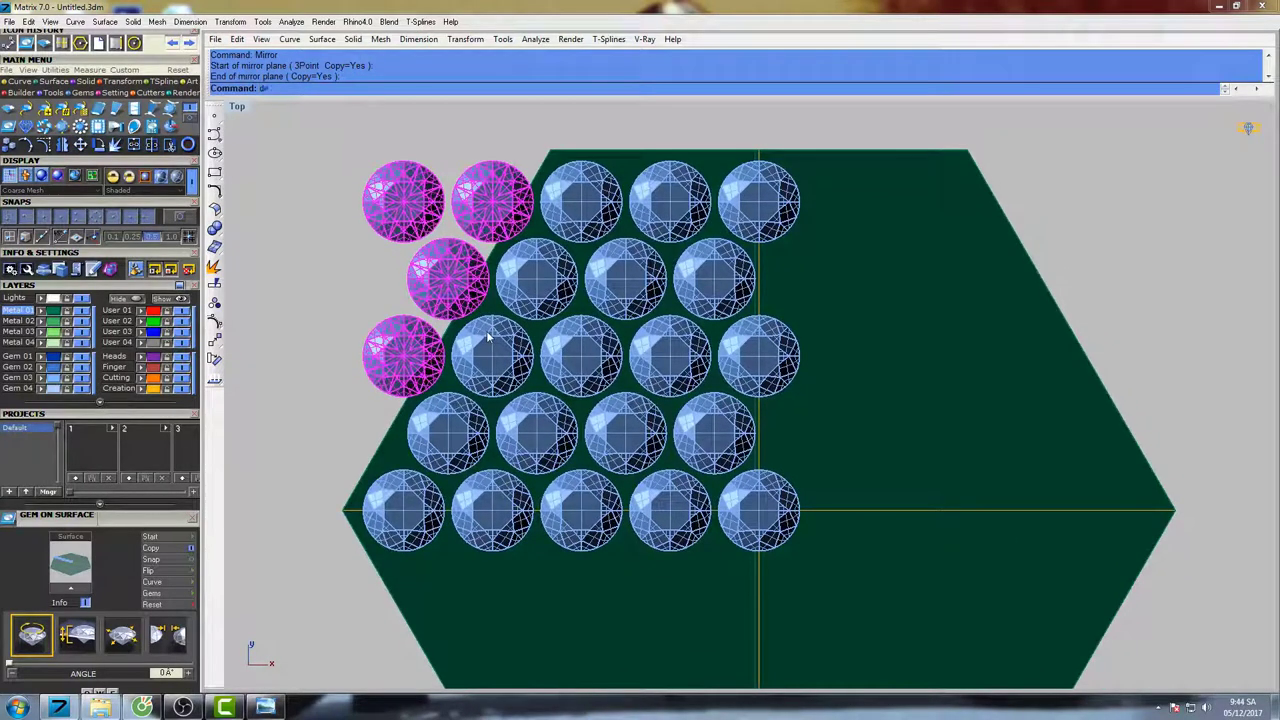
key(Delete)
right_drag(572, 386, 552, 360)
scroll(560, 350, down, 2)
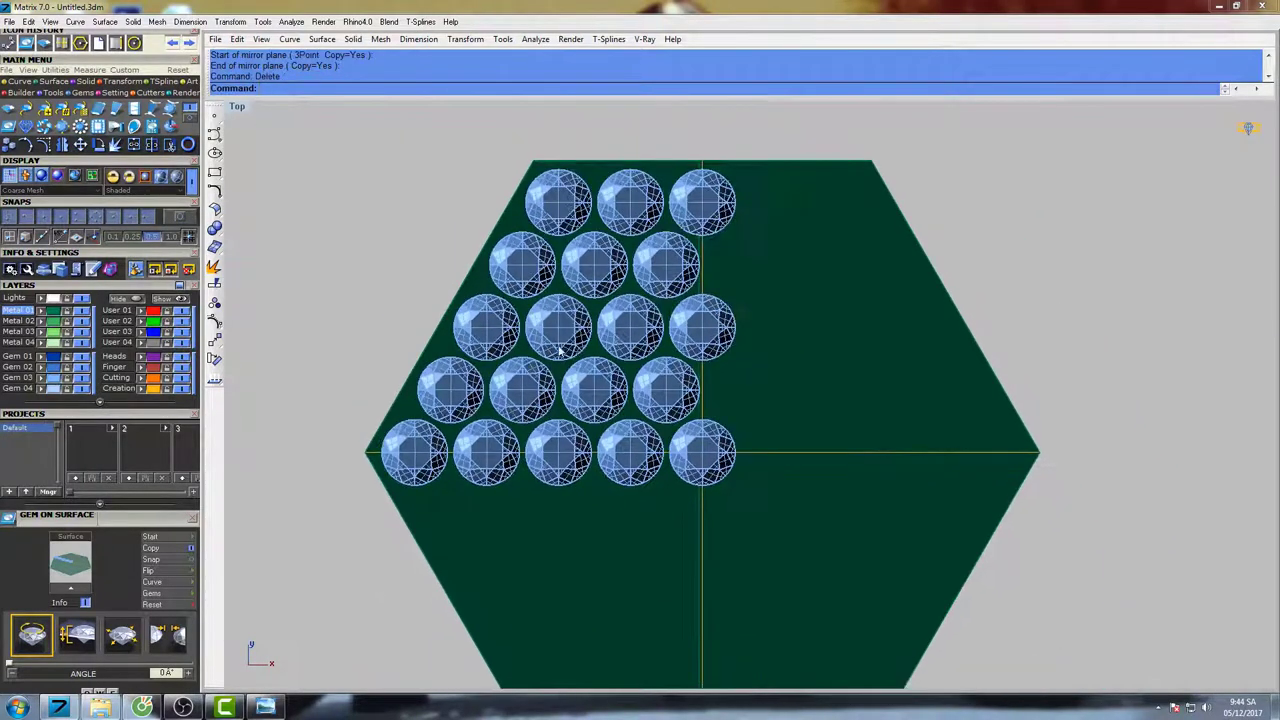
drag(340, 133, 731, 551)
right_drag(756, 362, 704, 356)
text(i)
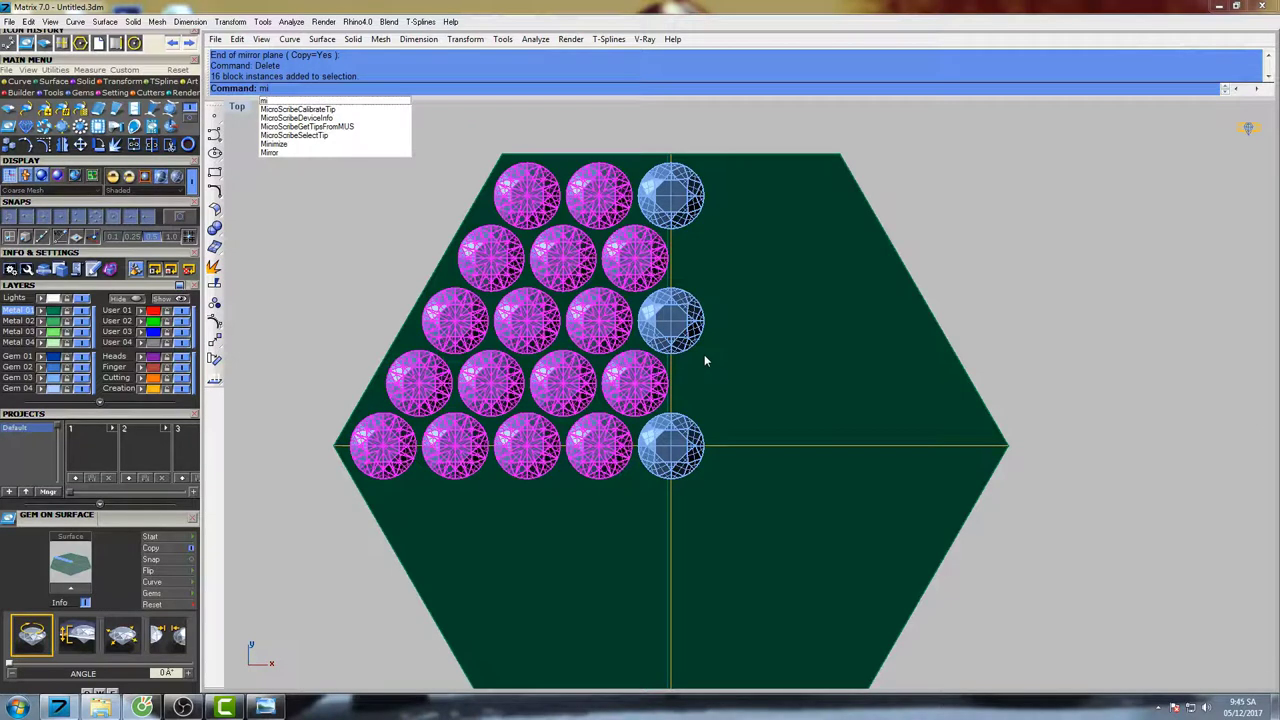
key(Escape)
key(Escape)
right_drag(706, 359, 689, 338)
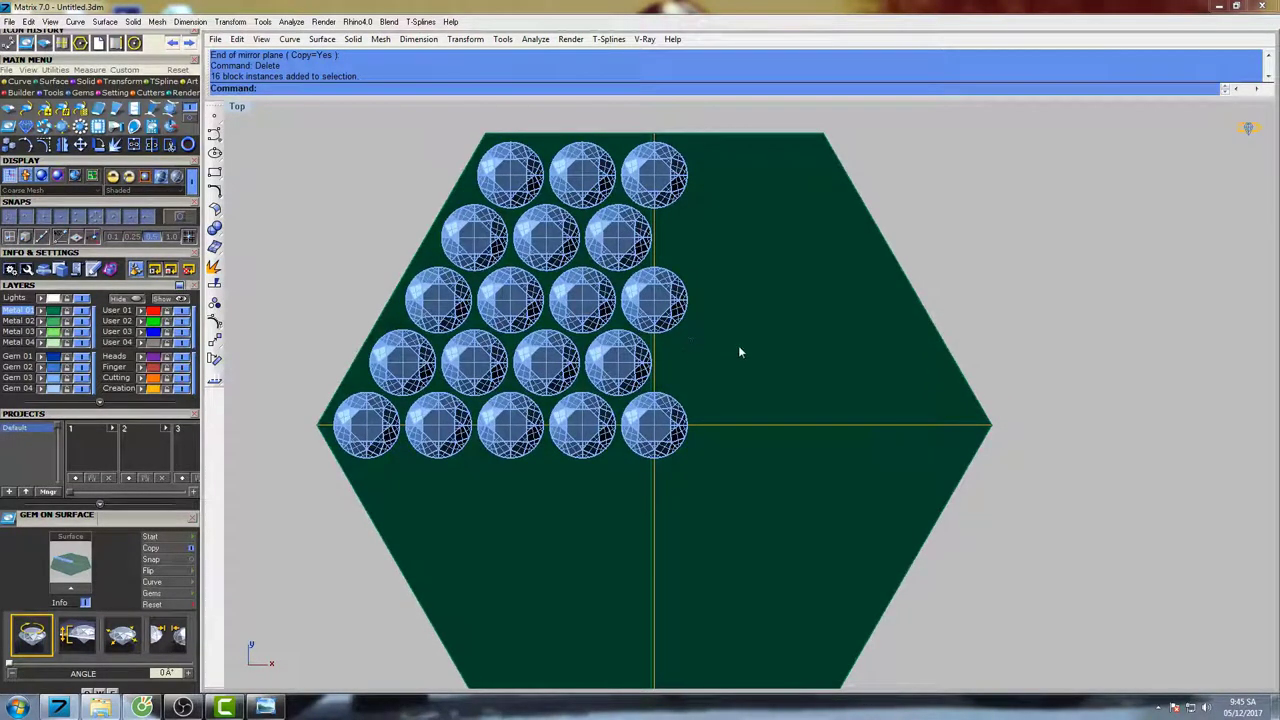
- Offset the hexagon's outline curve outward by 0.15 mm
click(893, 257)
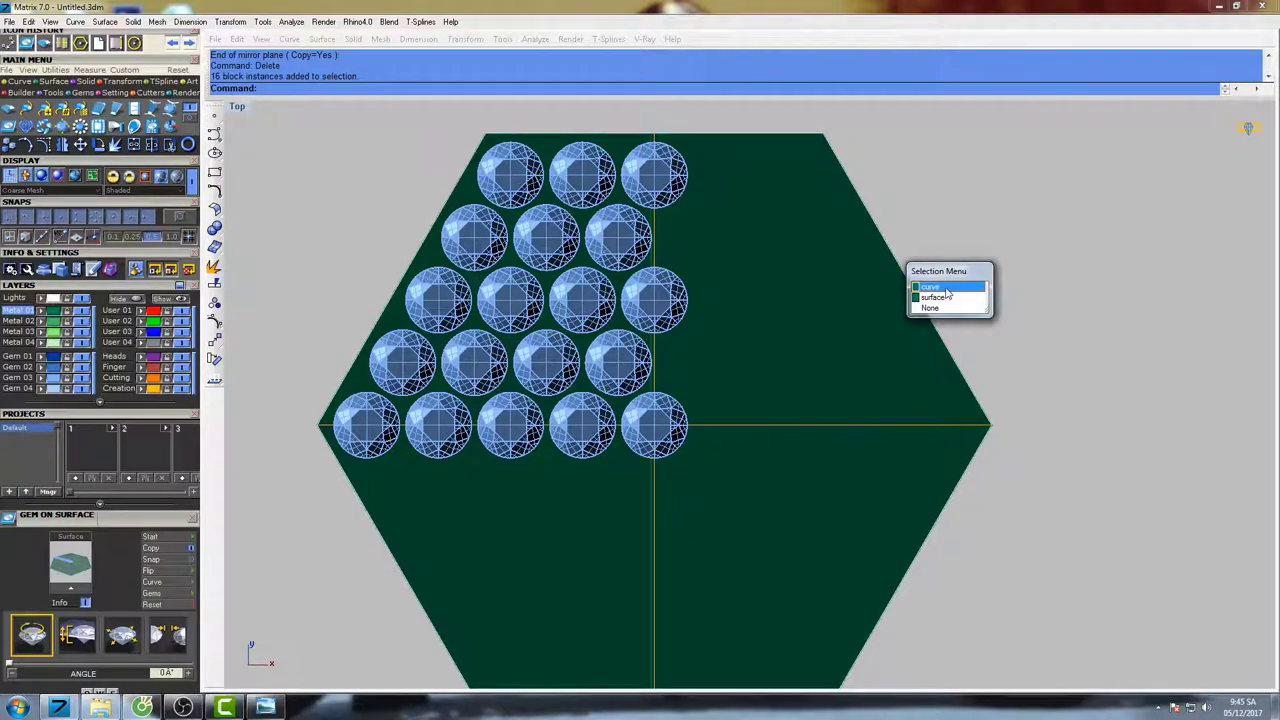
click(947, 289)
right_drag(938, 279, 900, 277)
right_drag(771, 313, 837, 328)
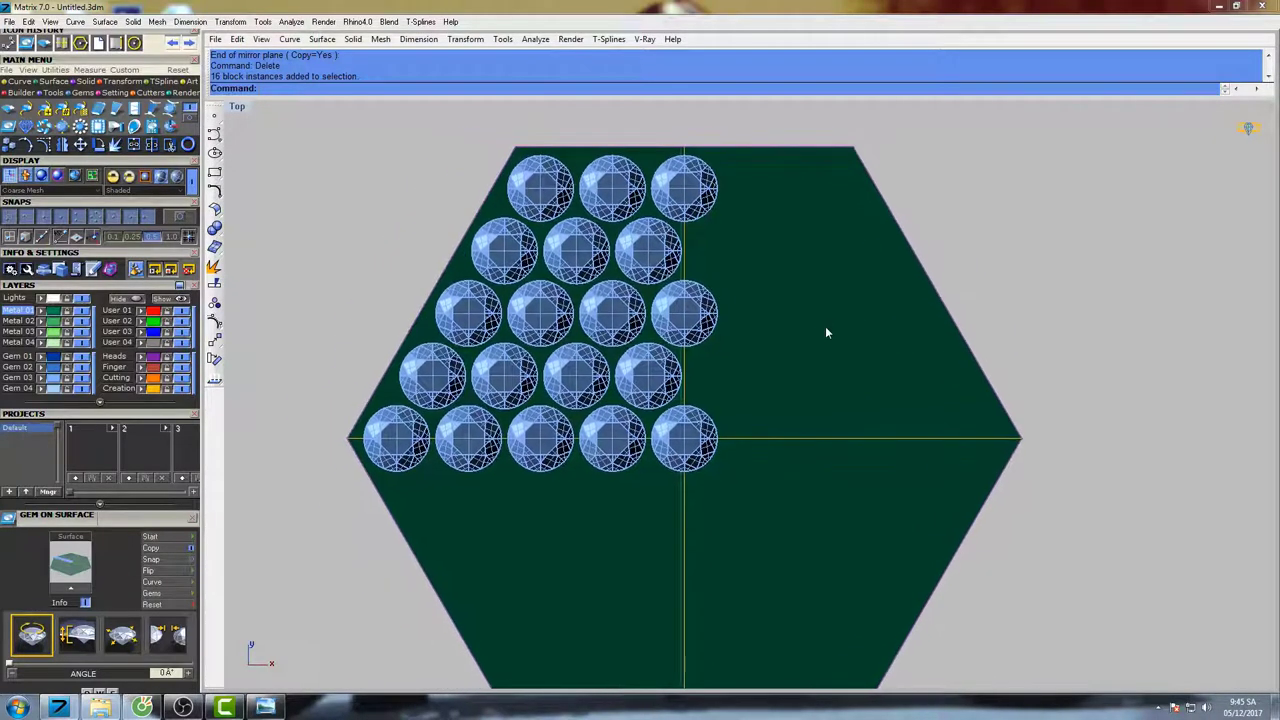
right_drag(723, 386, 749, 366)
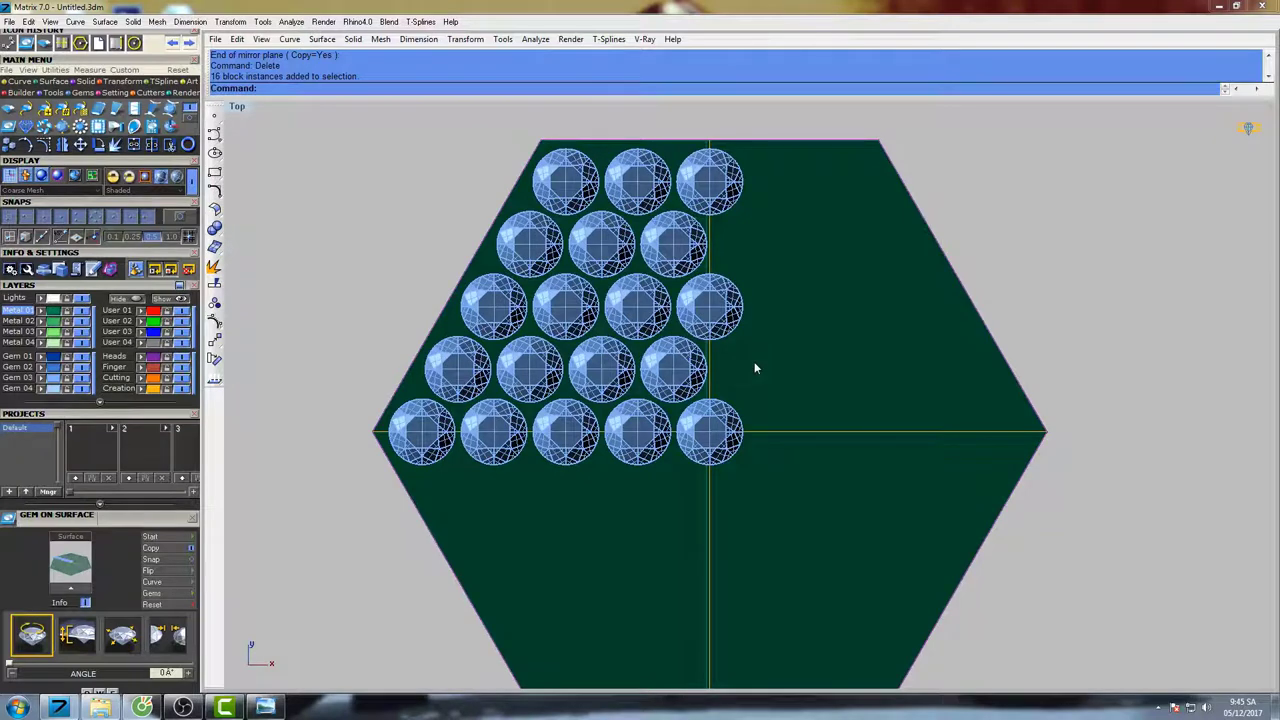
text(ffset)
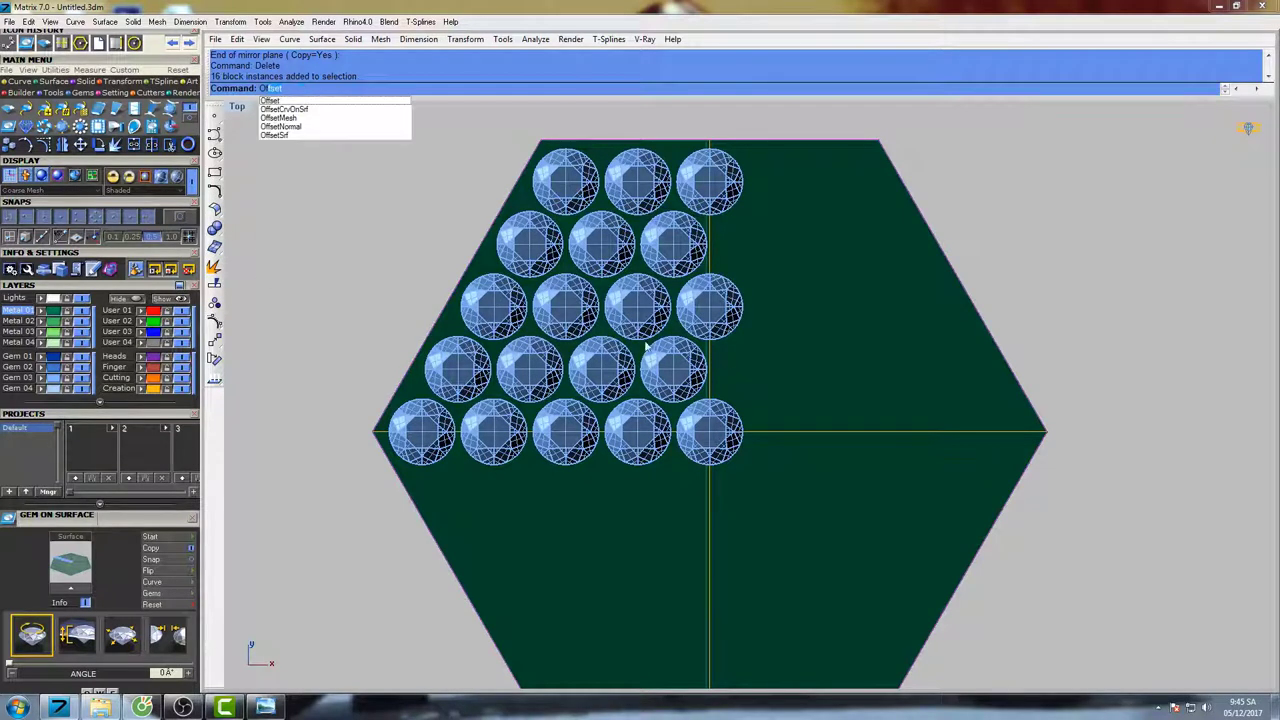
key(Return)
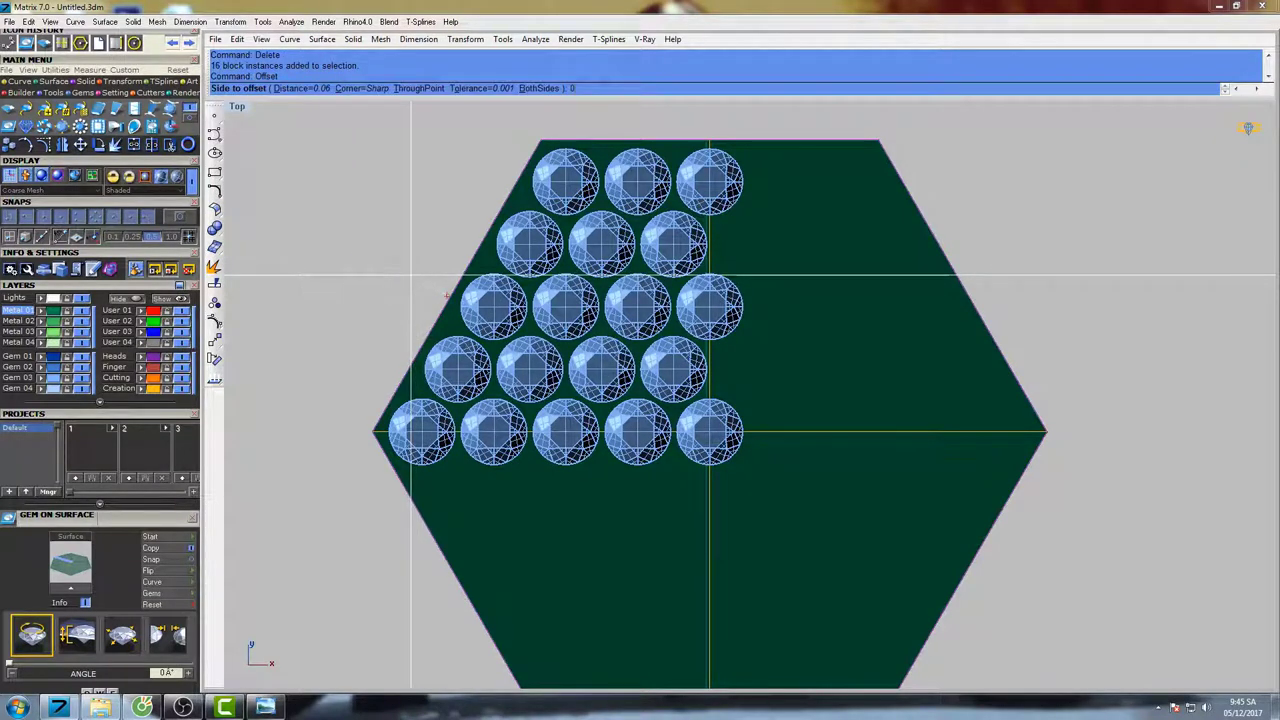
text(0.15)
key(Return)
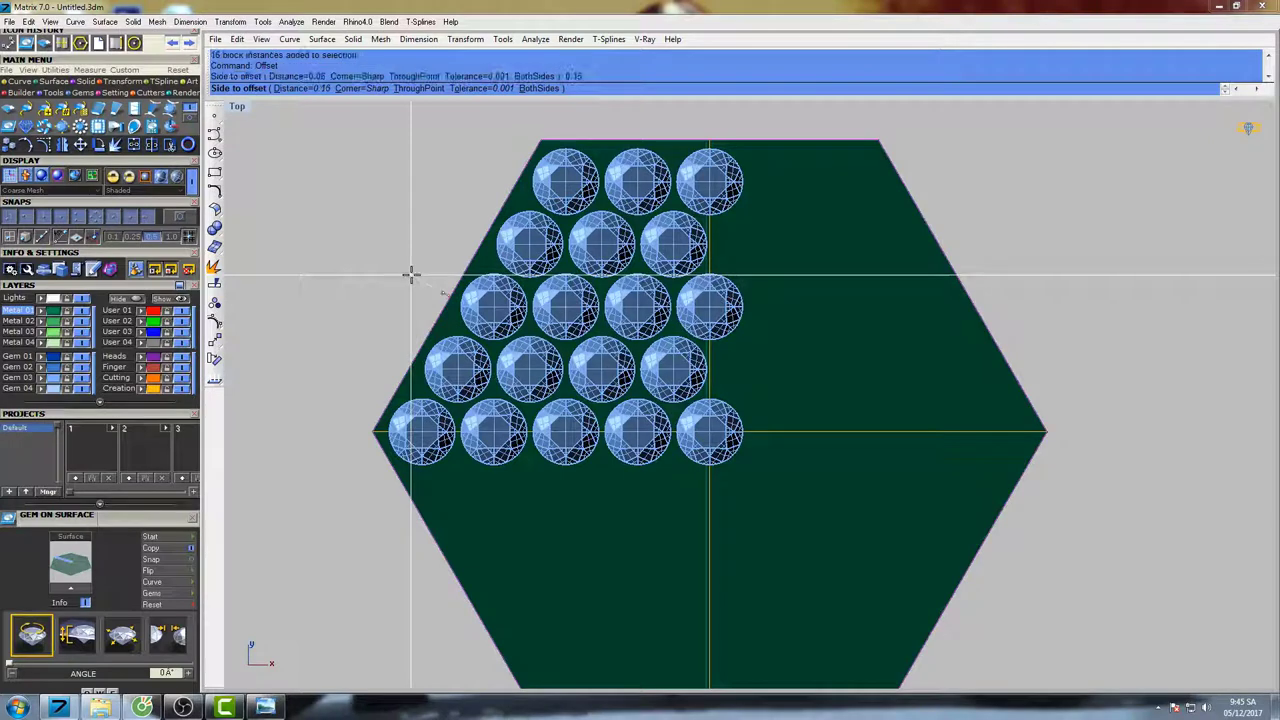
click(411, 274)
- Offset the original hexagon outline inward by 0.05 mm and delete the original curve
key(Return)
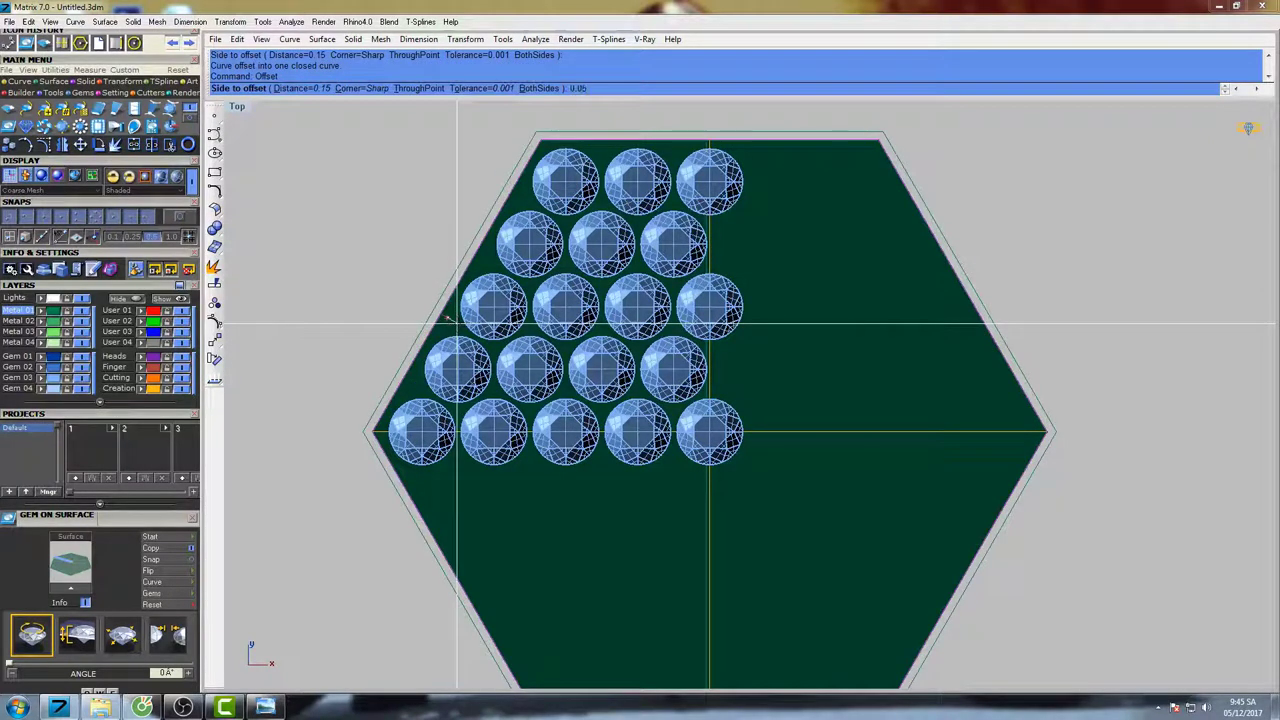
text(0.05)
key(Return)
click(458, 326)
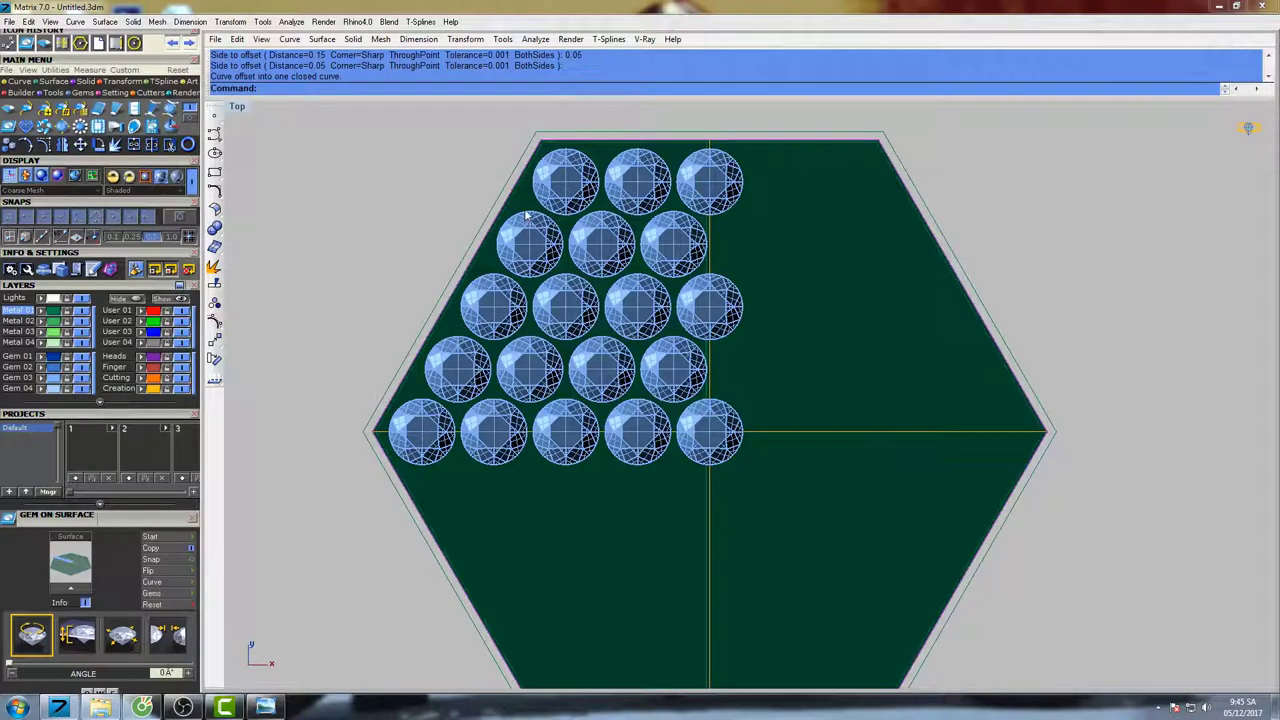
scroll(527, 214, up, 1)
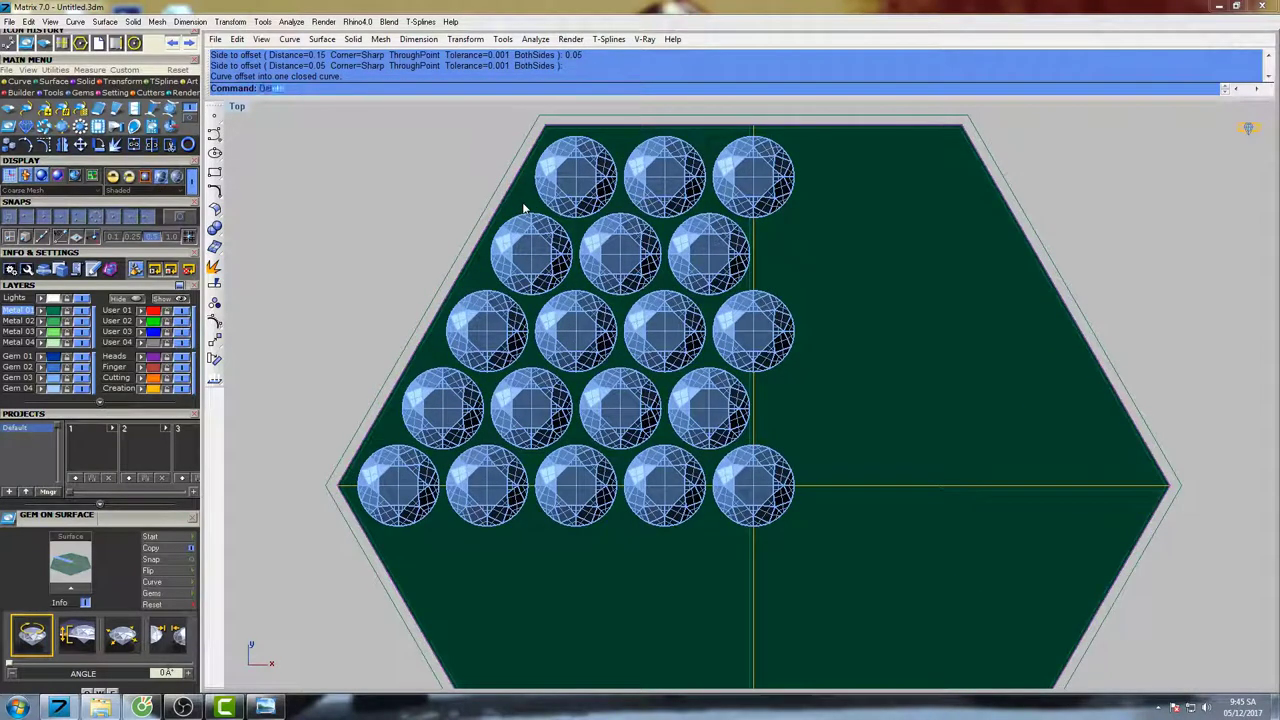
text(De)
key(Return)
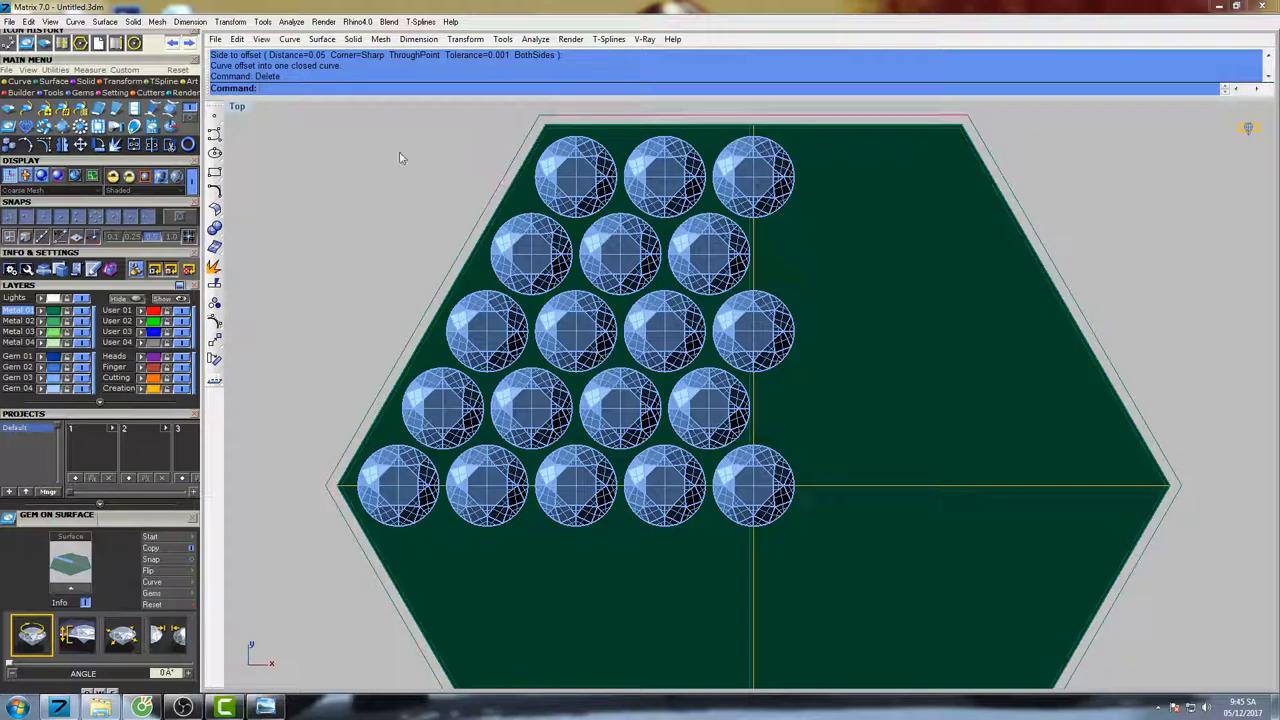
- Move the outer hexagon outline straight up by 0.5 mm in the Right view
double_click(239, 108)
scroll(966, 535, up, 5)
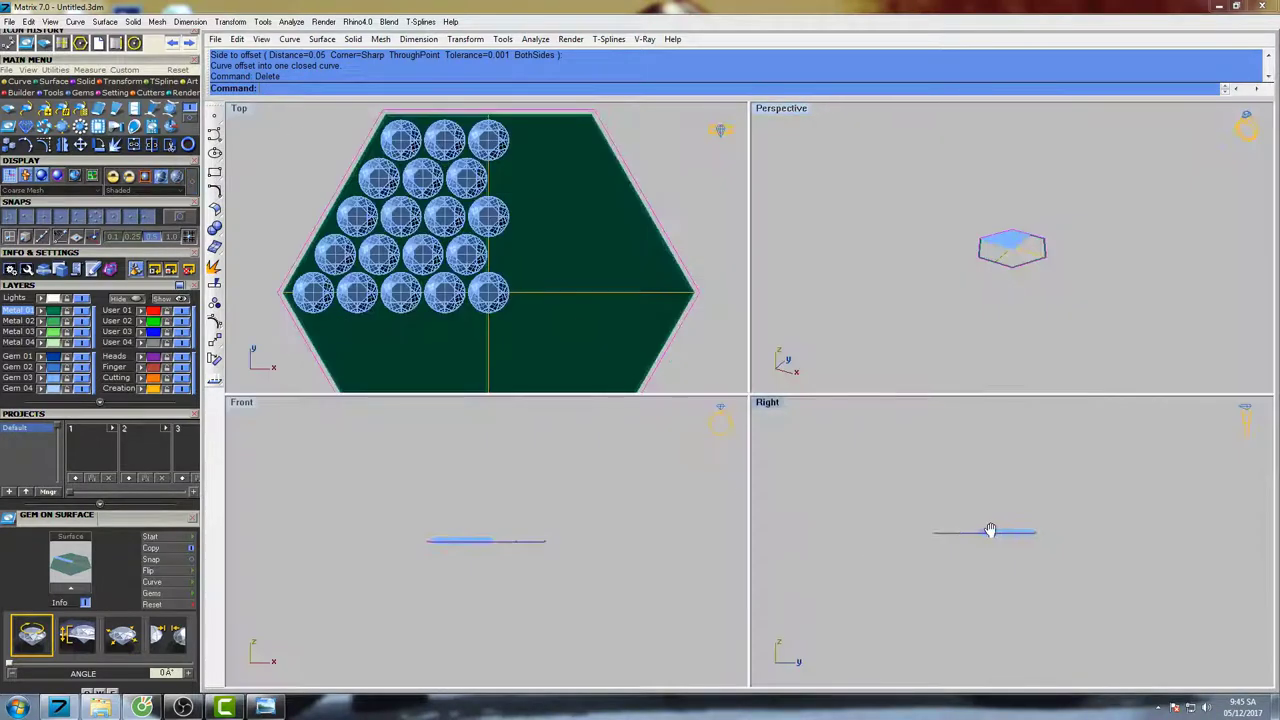
right_drag(1058, 533, 1003, 523)
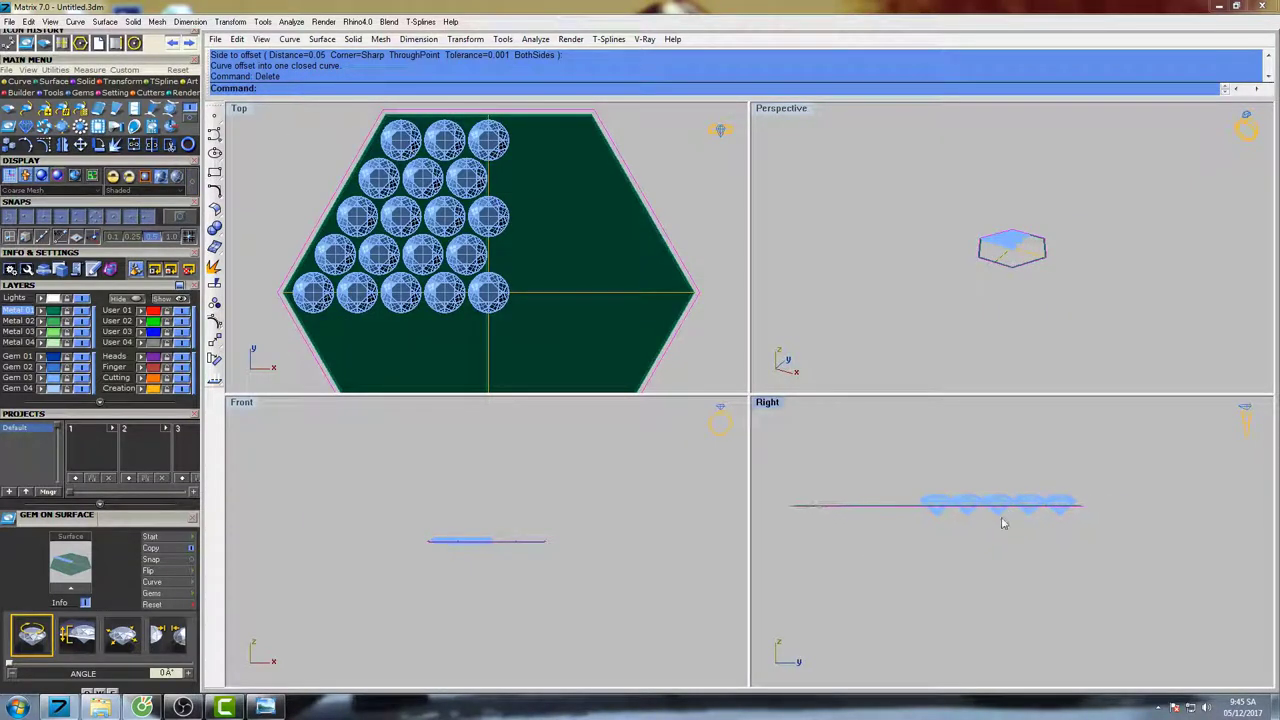
text(Move)
key(Return)
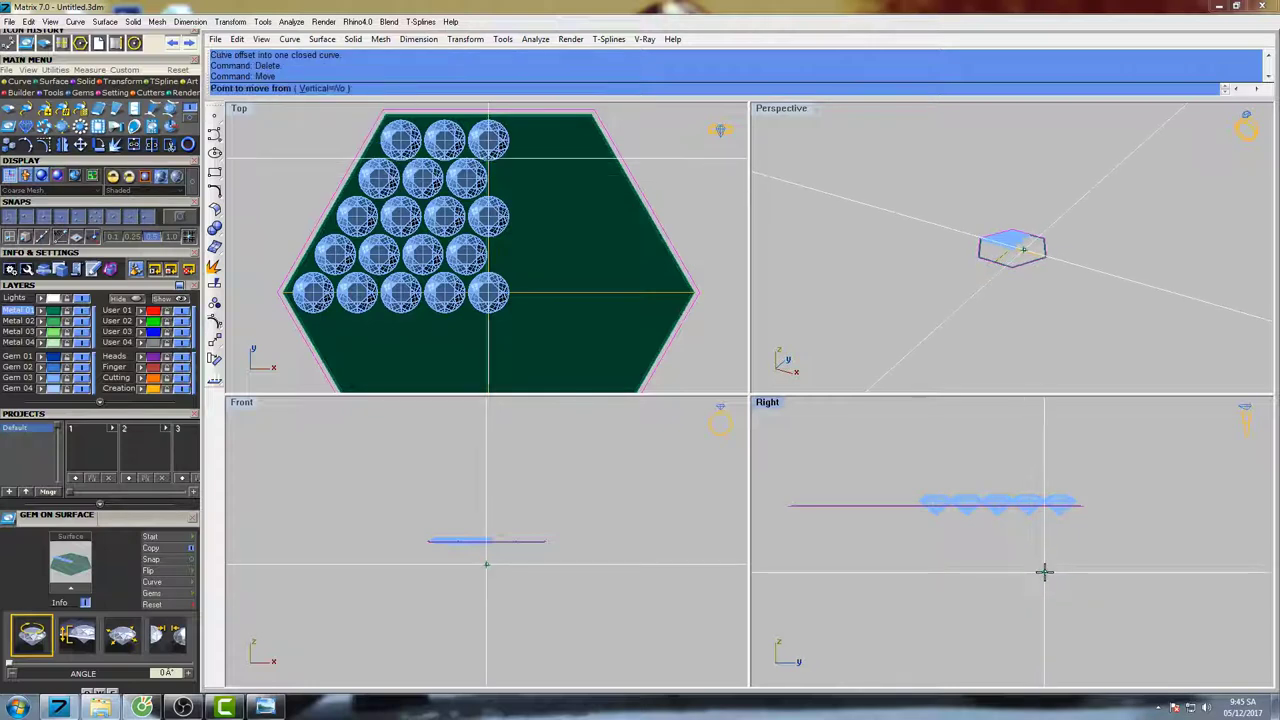
click(1043, 570)
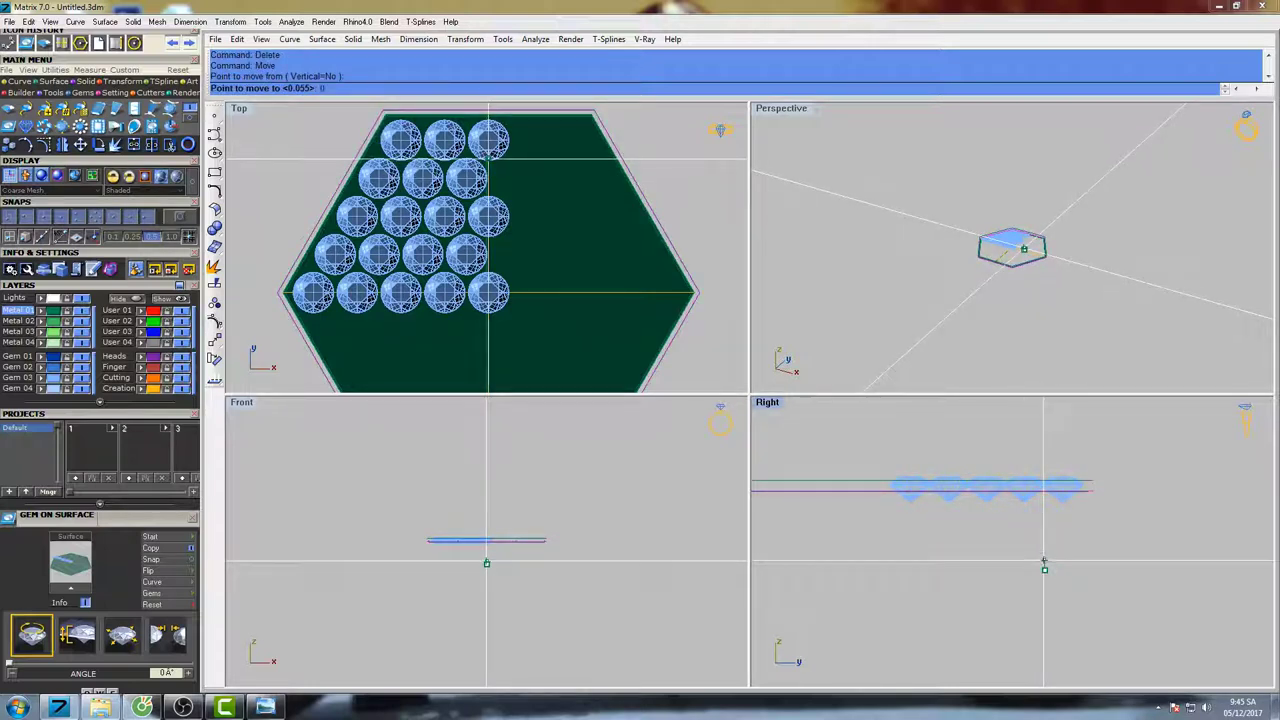
text(0.5)
key(Return)
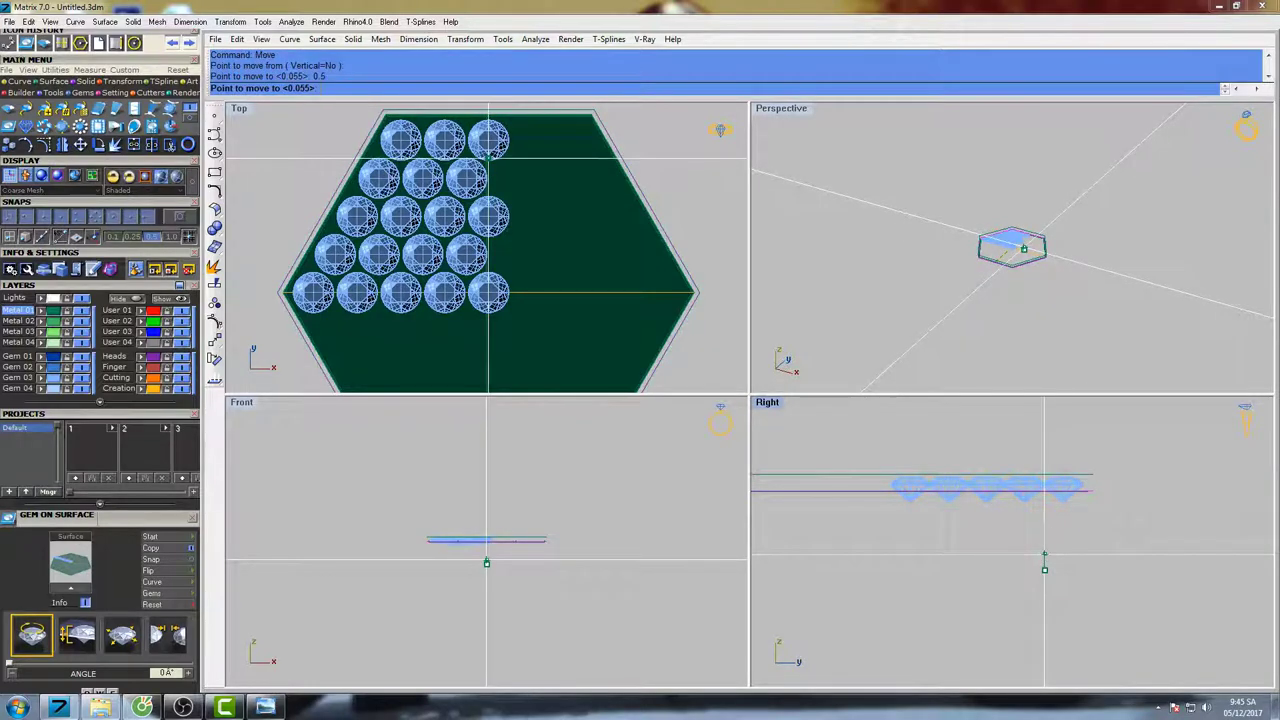
click(1077, 478)
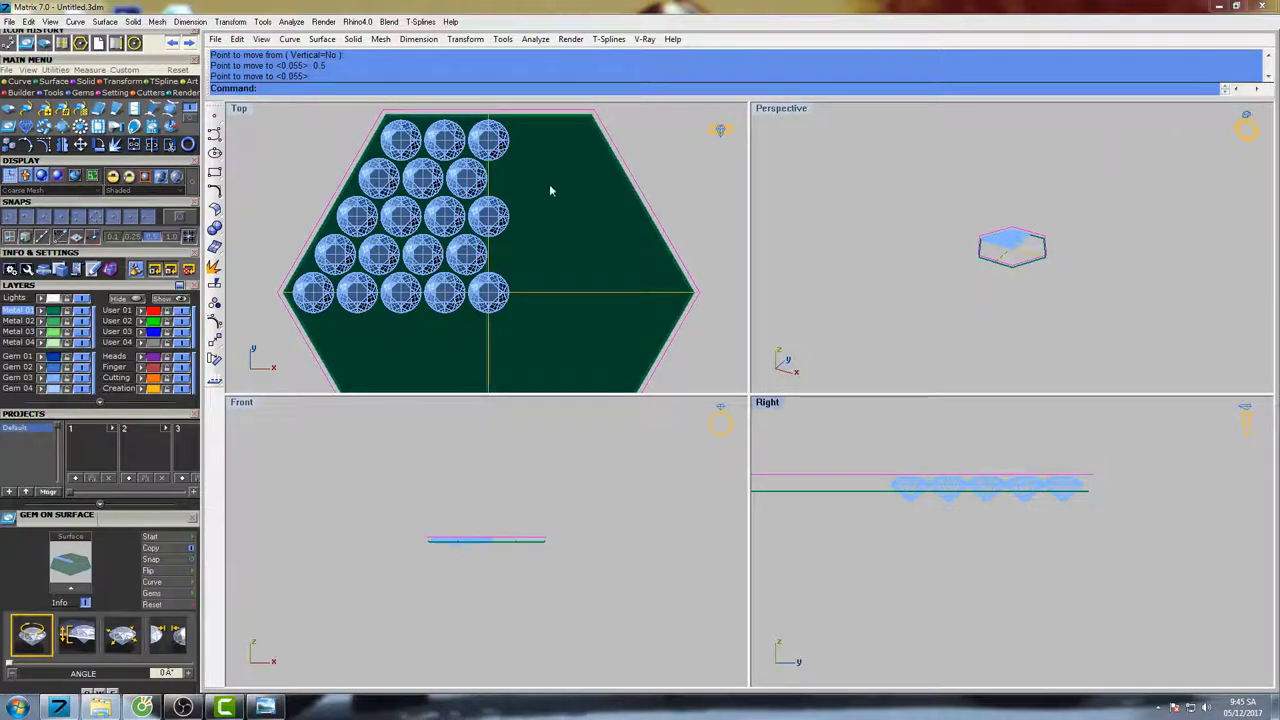
- Delete the hexagonal surface under the gems, keeping the two offset outlines
scroll(547, 187, up, 6)
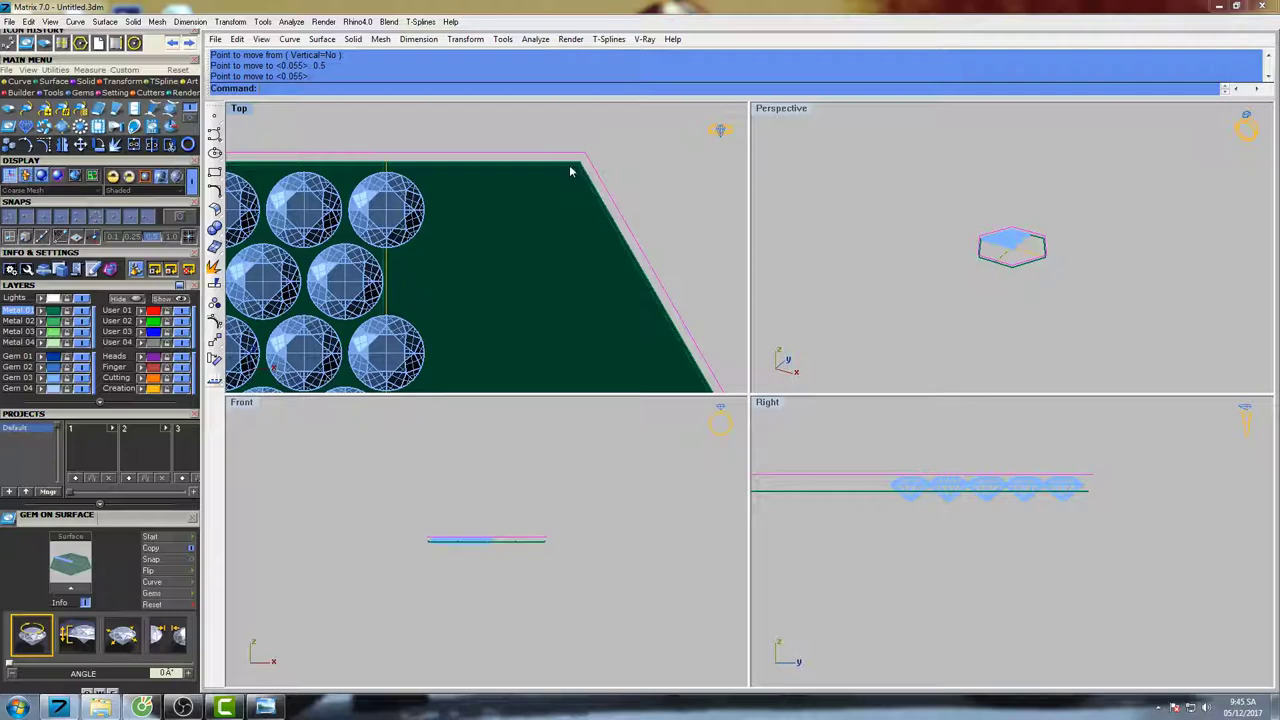
scroll(558, 210, down, 4)
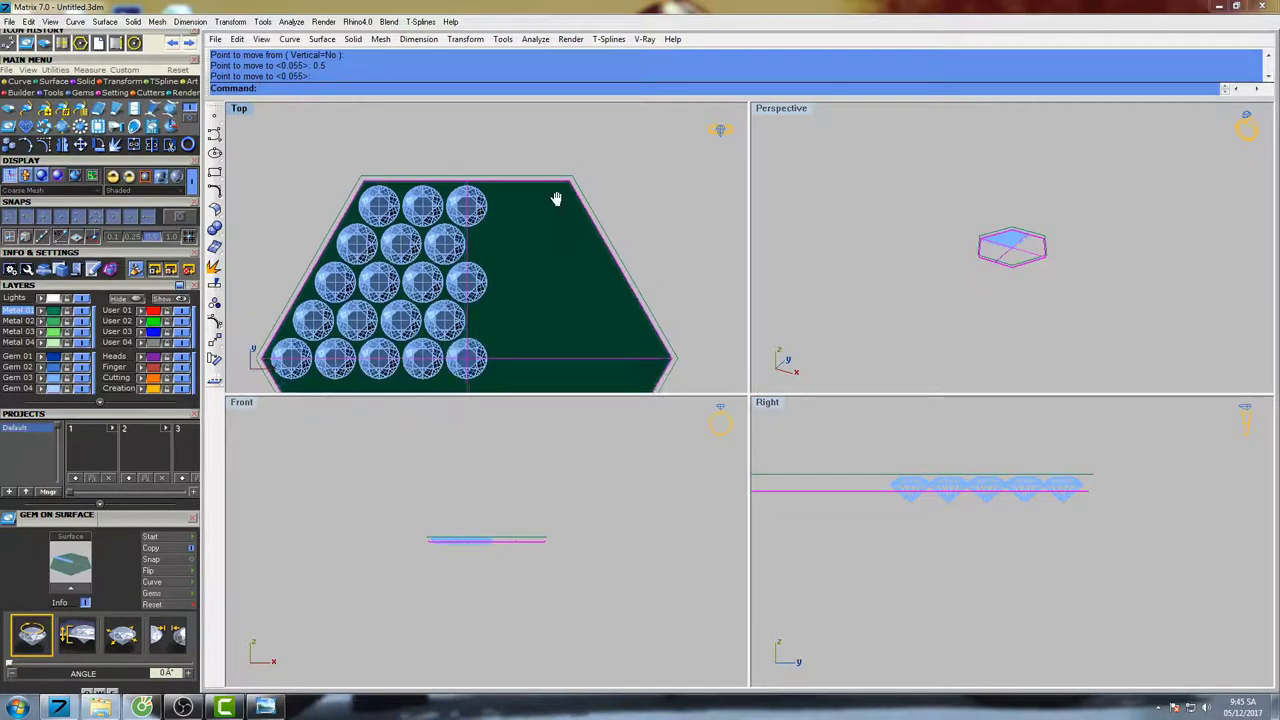
key(Delete)
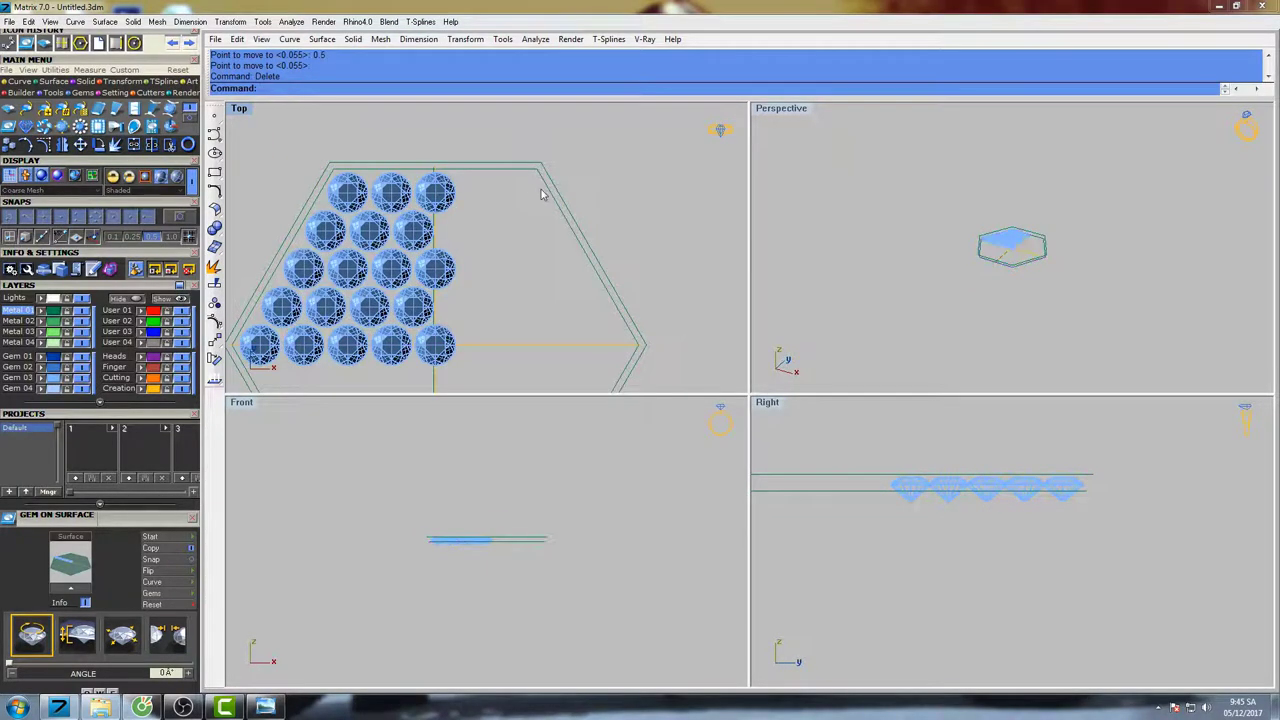
- Loft a surface between the two hexagon outlines to form the sloped wall around the gems
scroll(541, 194, up, 2)
scroll(590, 188, down, 3)
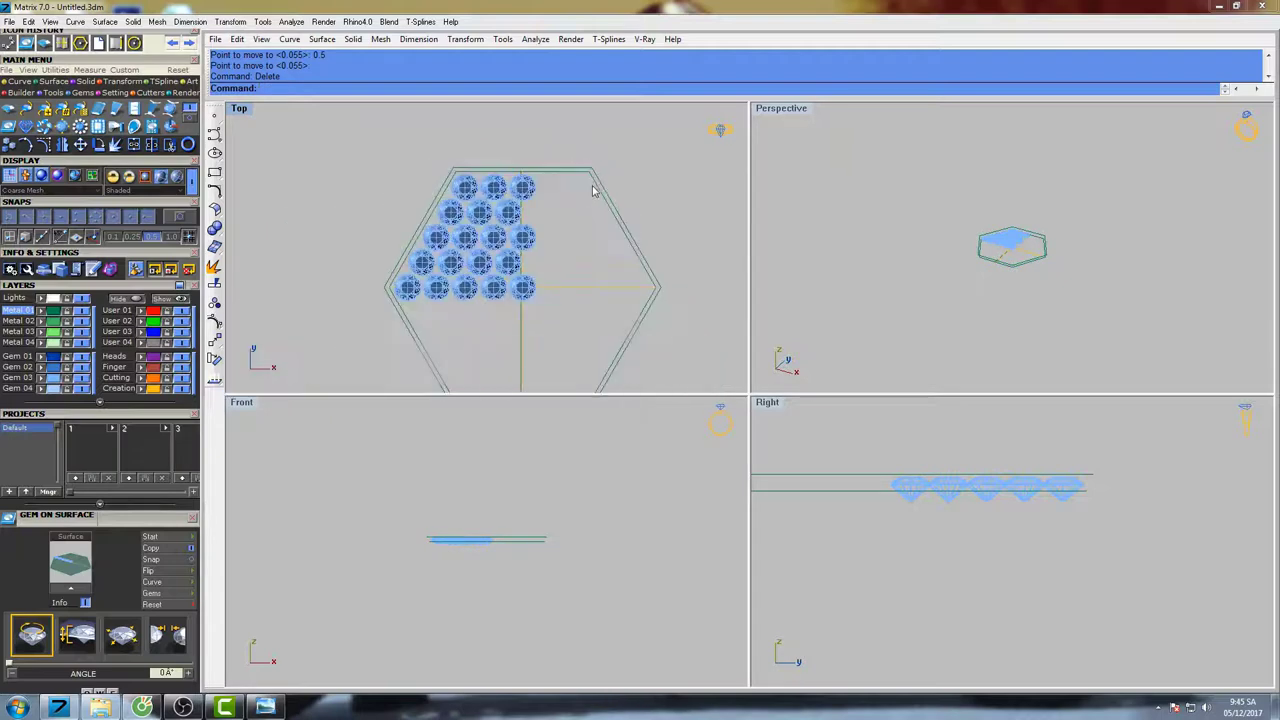
scroll(595, 176, up, 3)
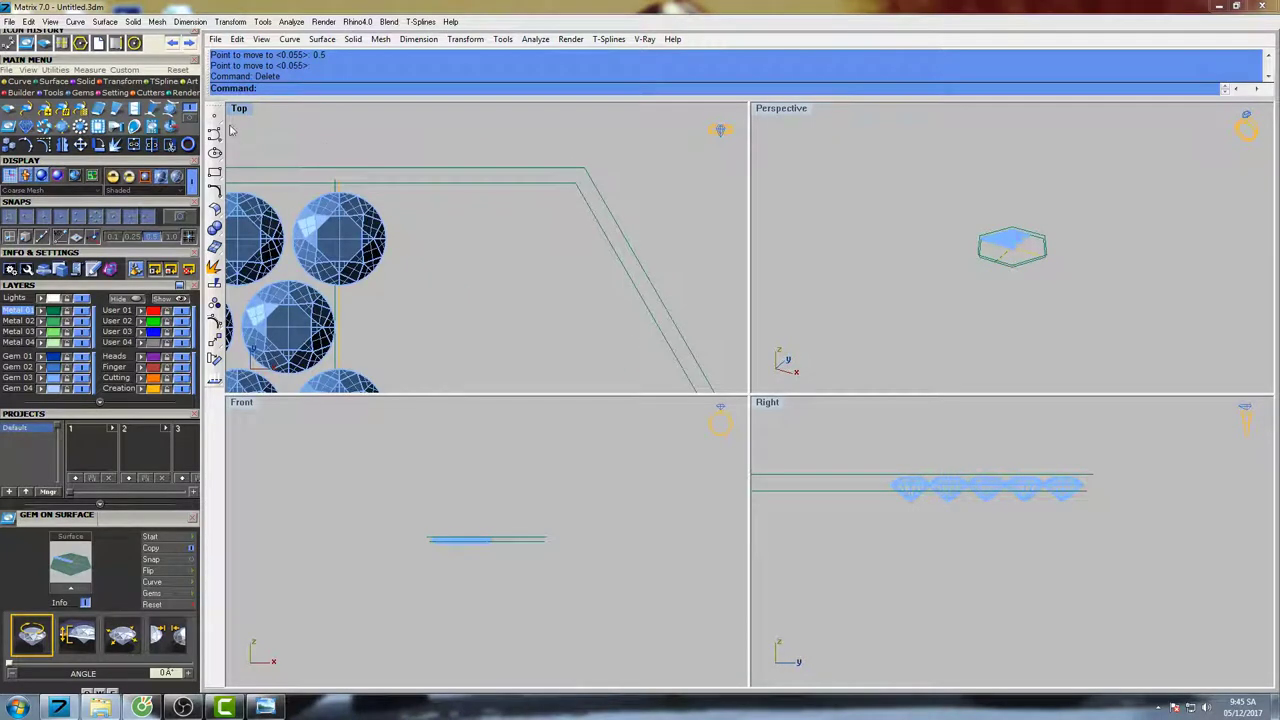
click(20, 81)
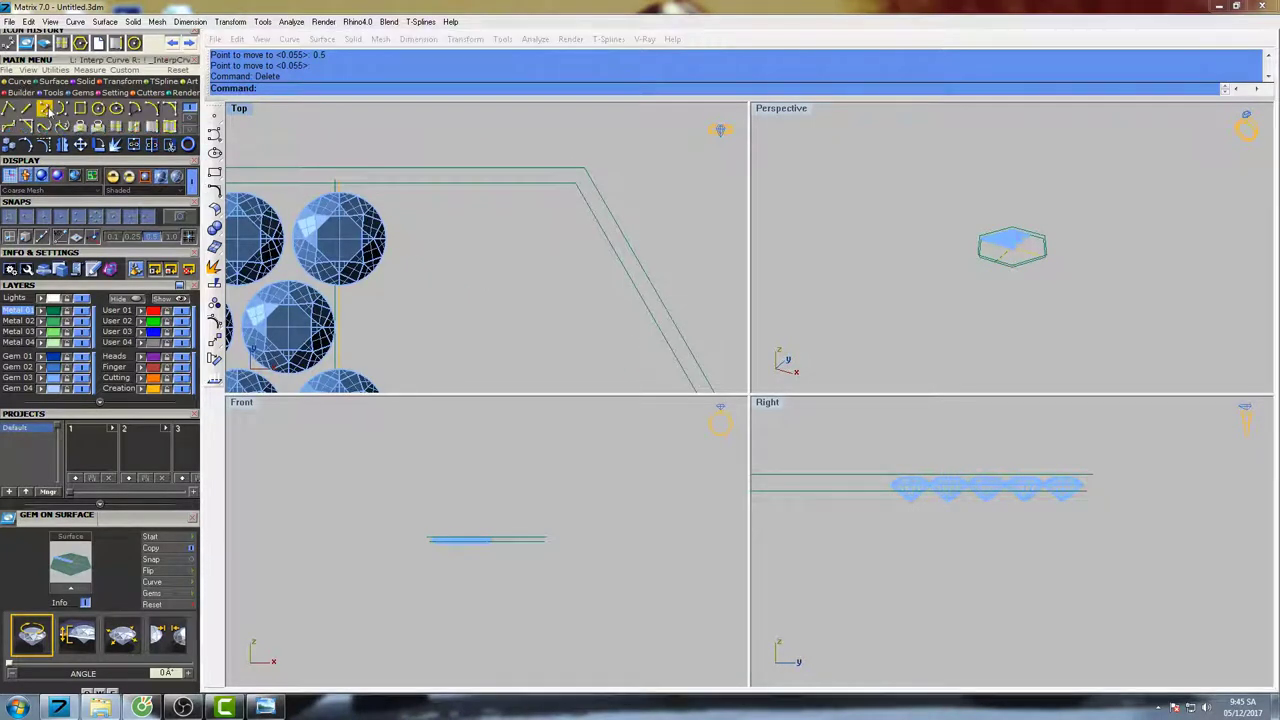
drag(616, 188, 567, 226)
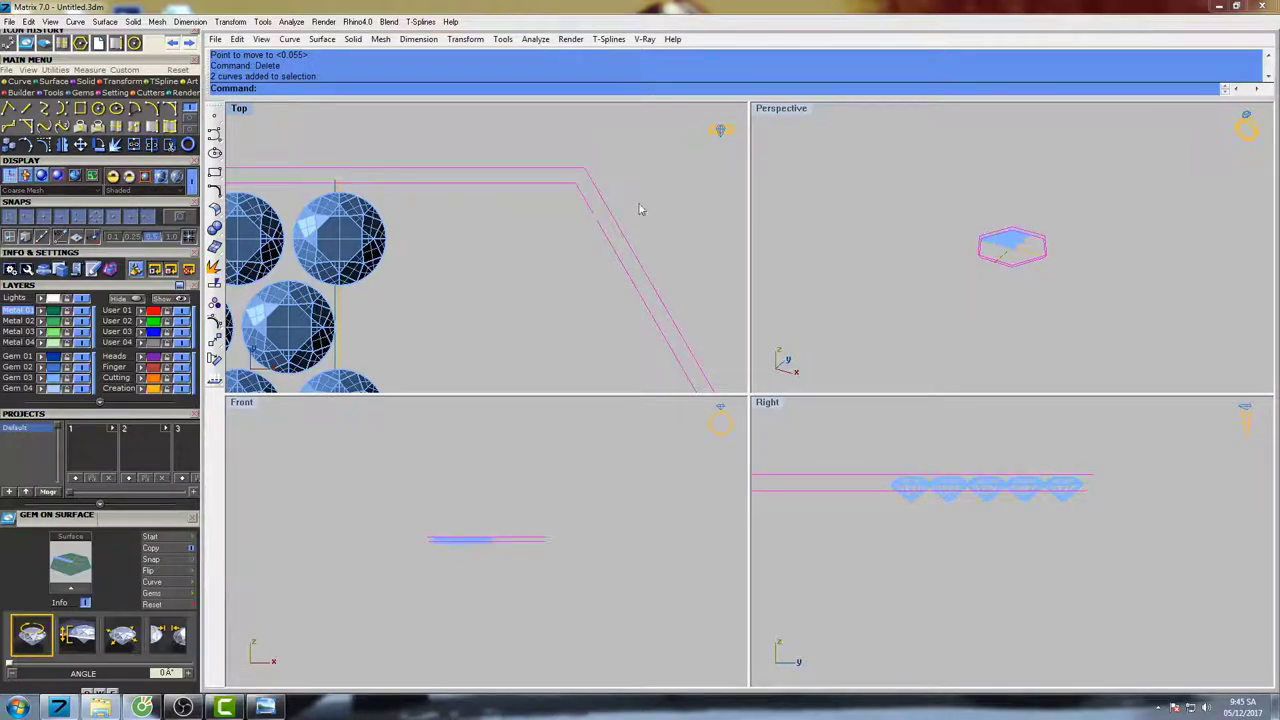
right_drag(640, 208, 594, 183)
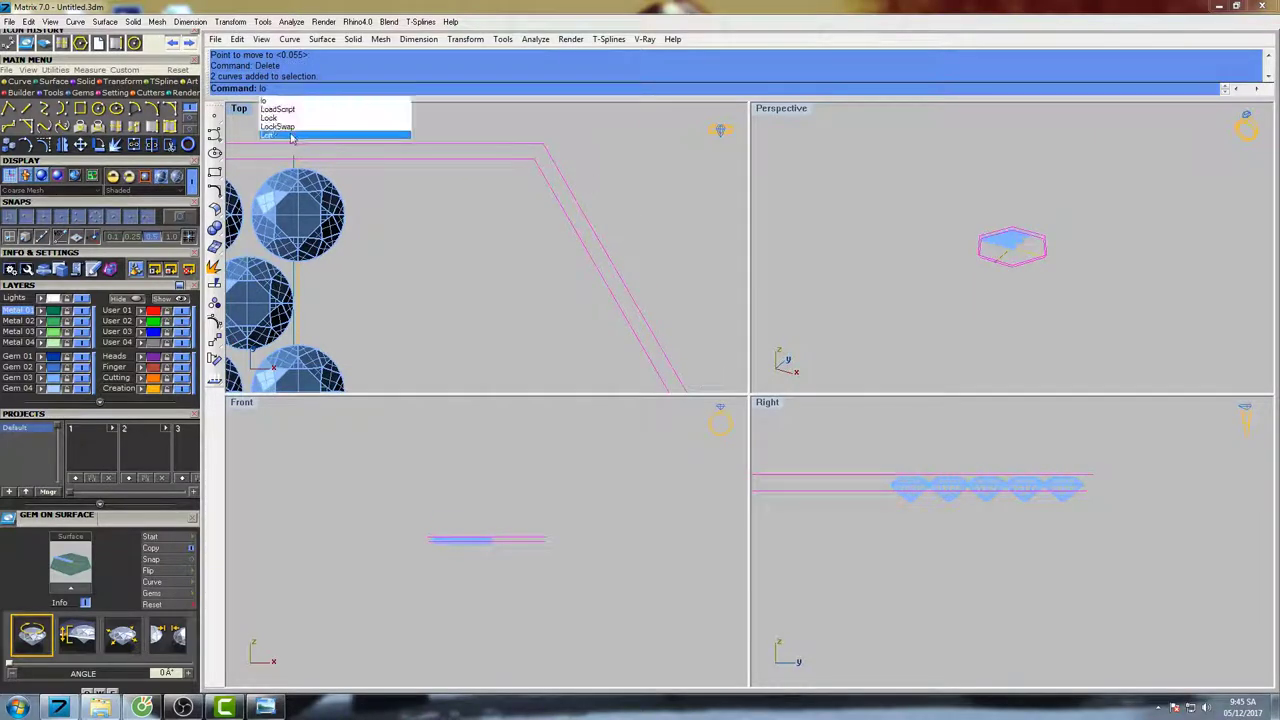
click(280, 135)
right_click(618, 190)
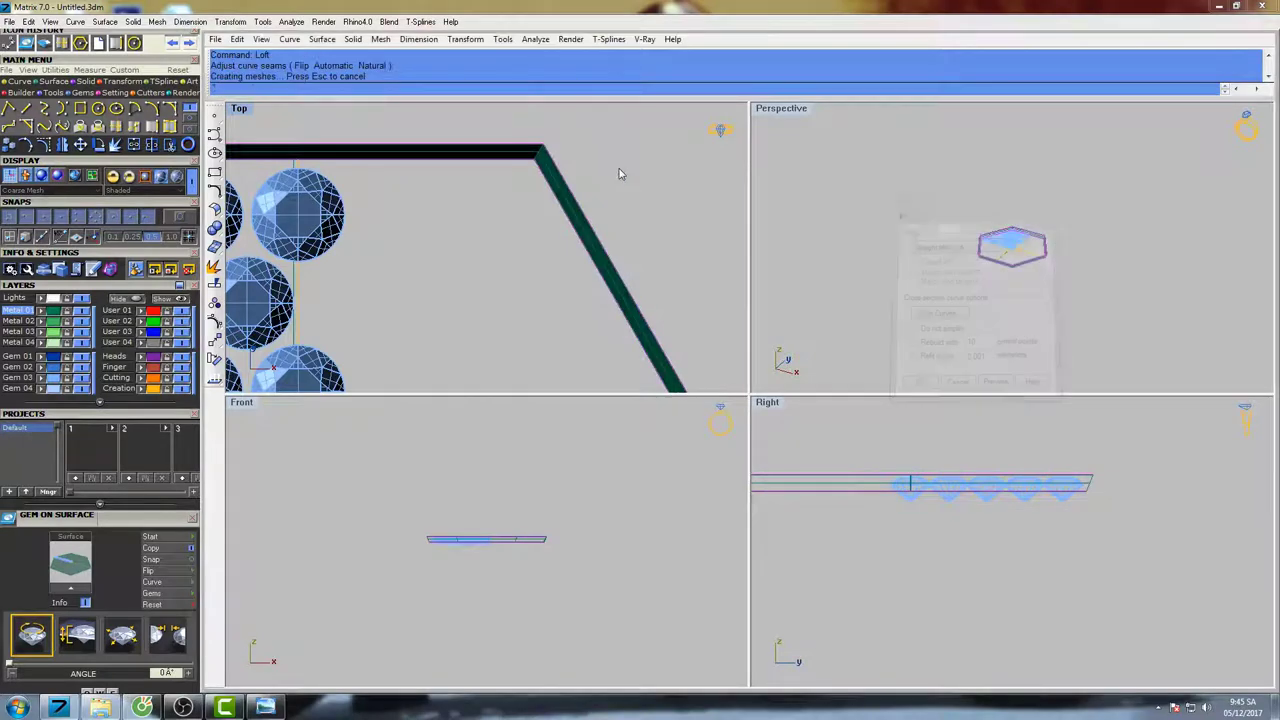
key(Return)
scroll(617, 190, down, 5)
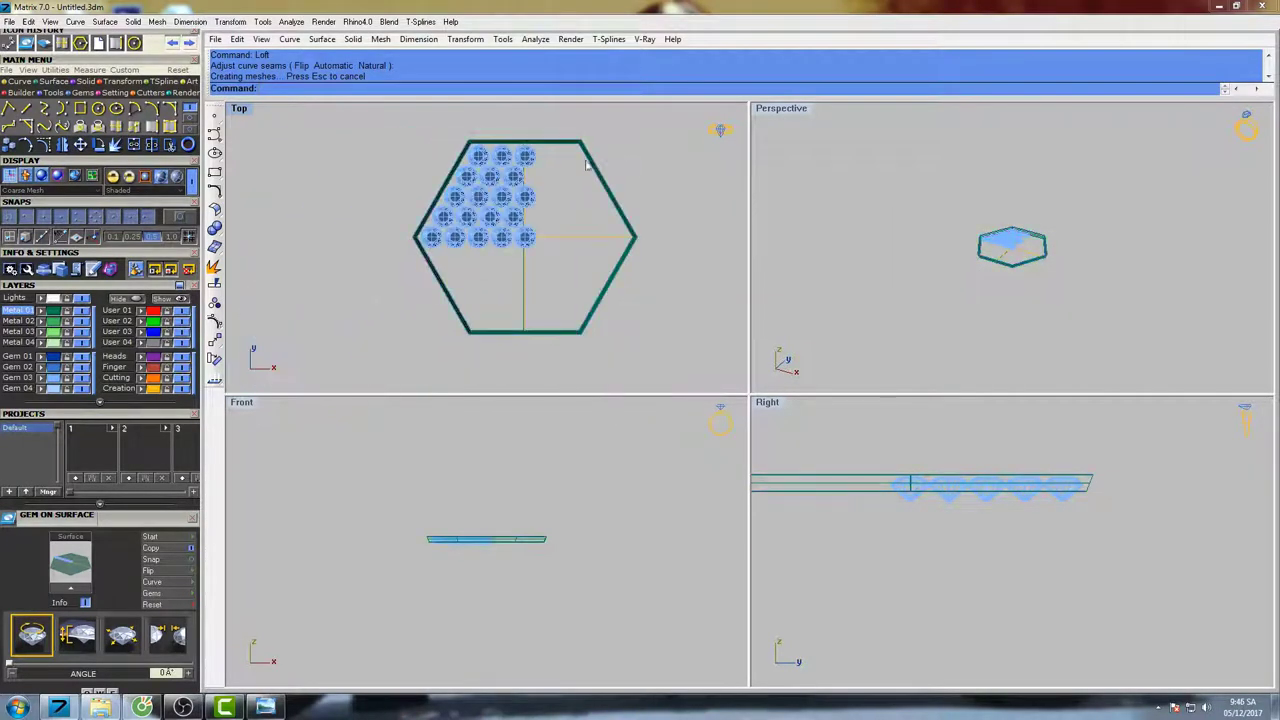
- Offset the upper outer hexagon outline outward by 0.6 mm
scroll(580, 158, up, 5)
click(604, 154)
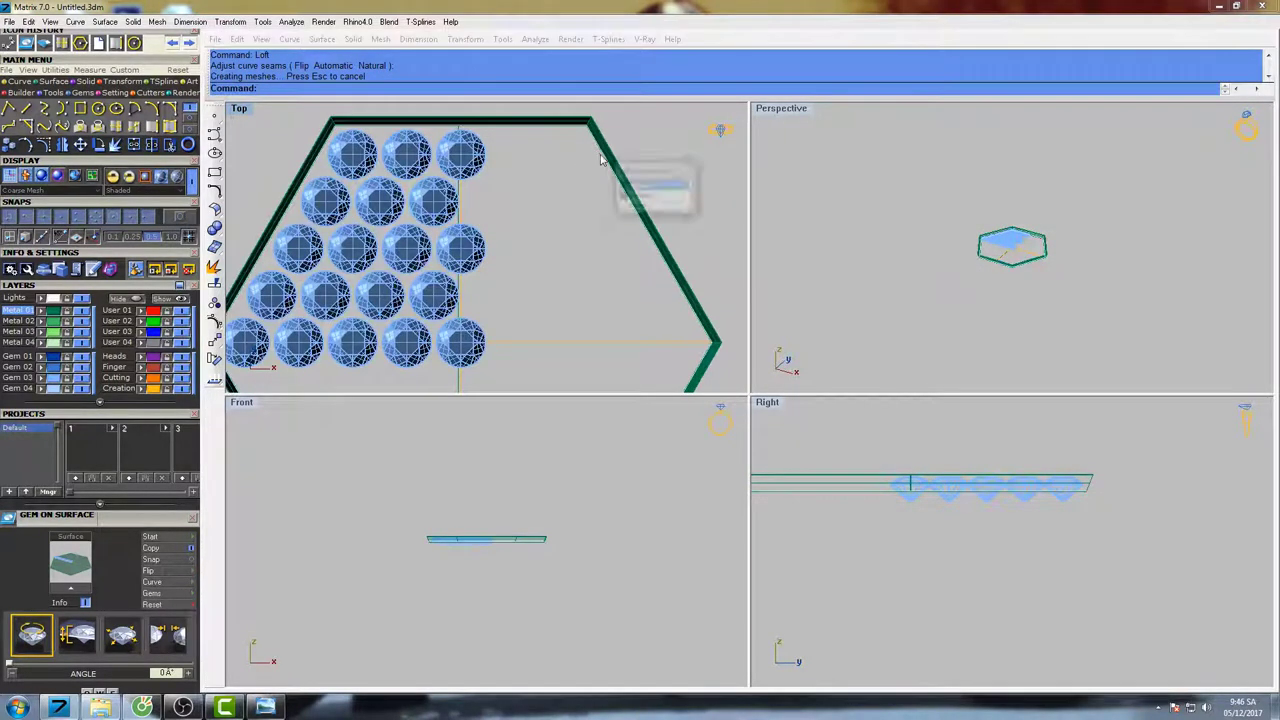
click(626, 188)
scroll(607, 190, down, 6)
right_drag(605, 193, 563, 167)
right_click(626, 205)
click(635, 217)
text(Offset)
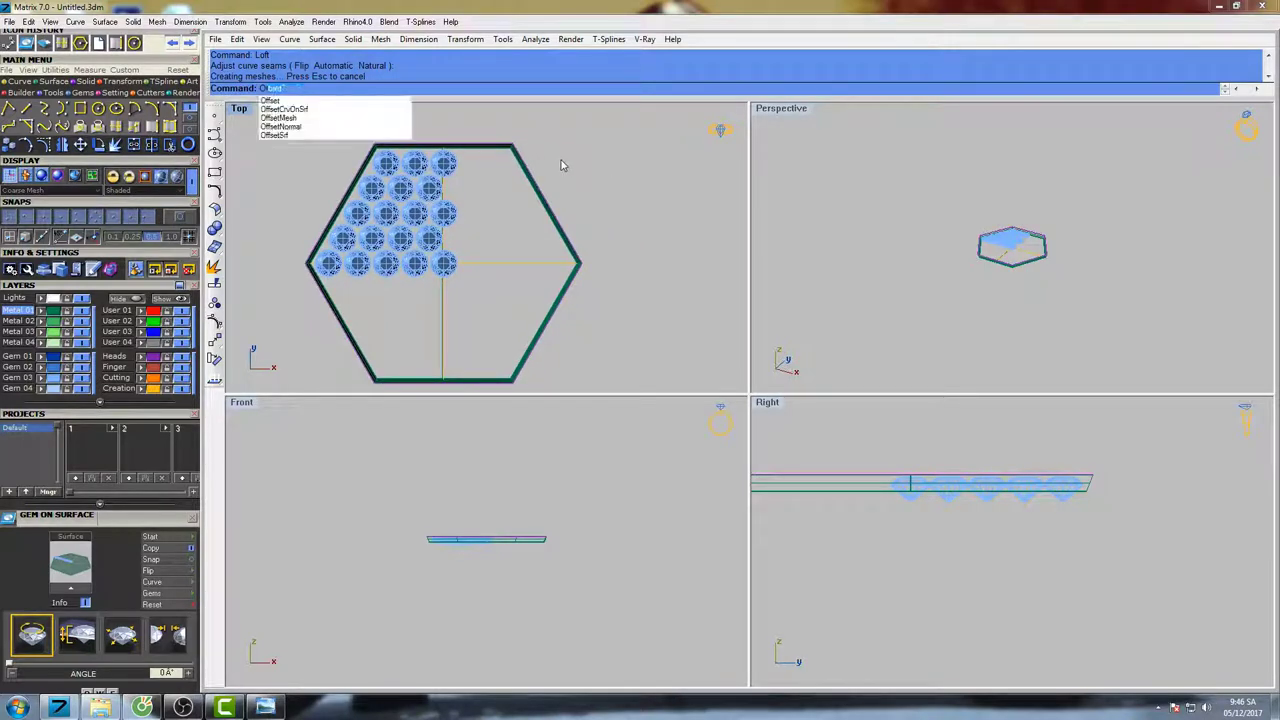
key(Return)
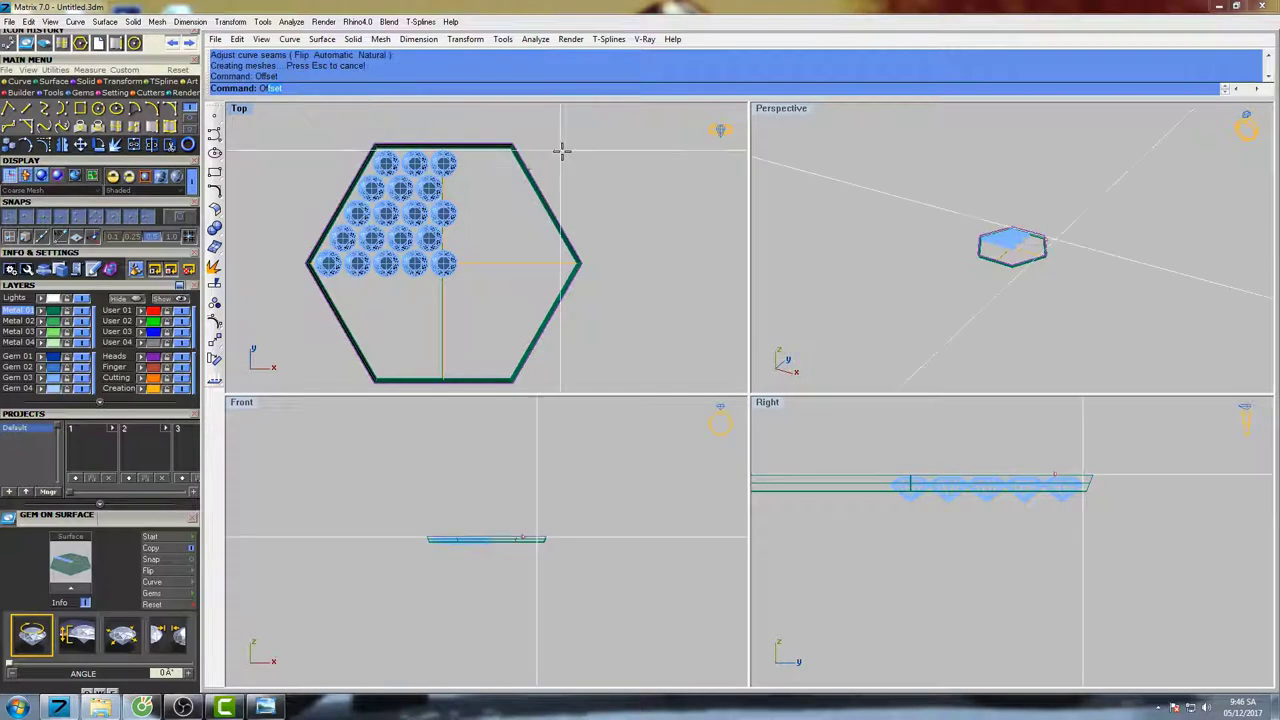
text(1 BothSides ):)
key(Return)
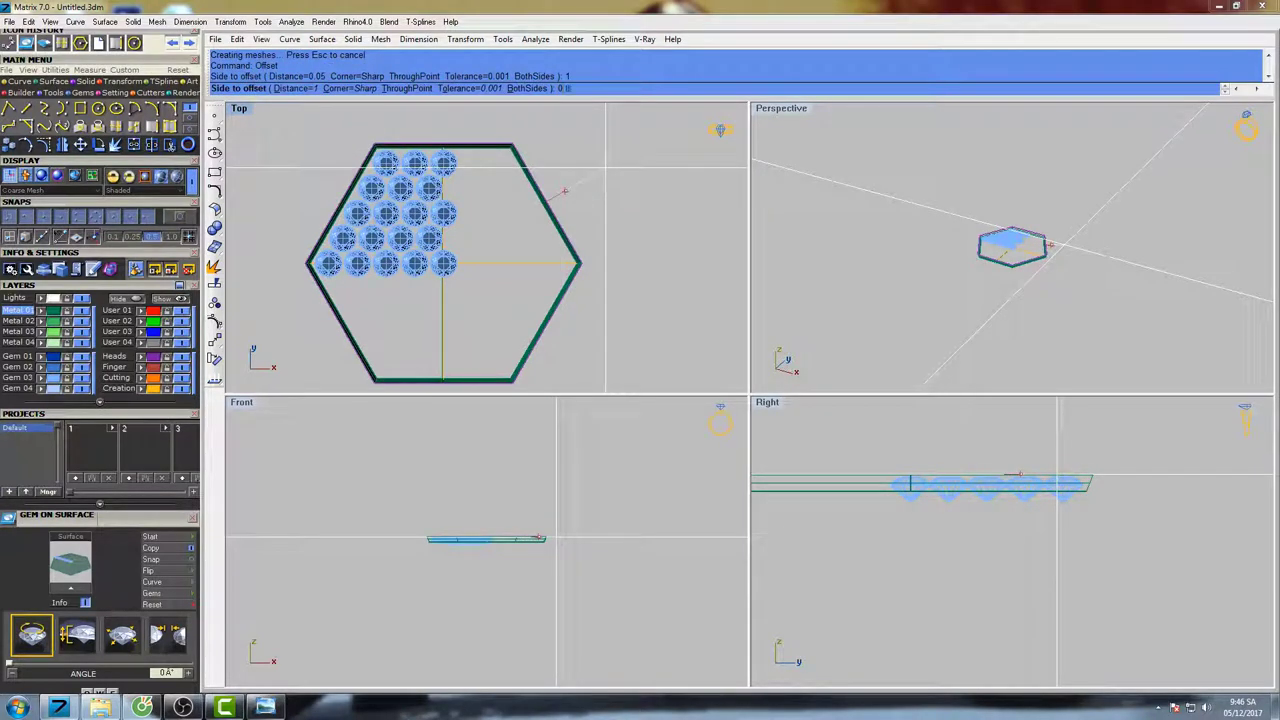
text(0.8)
key(Return)
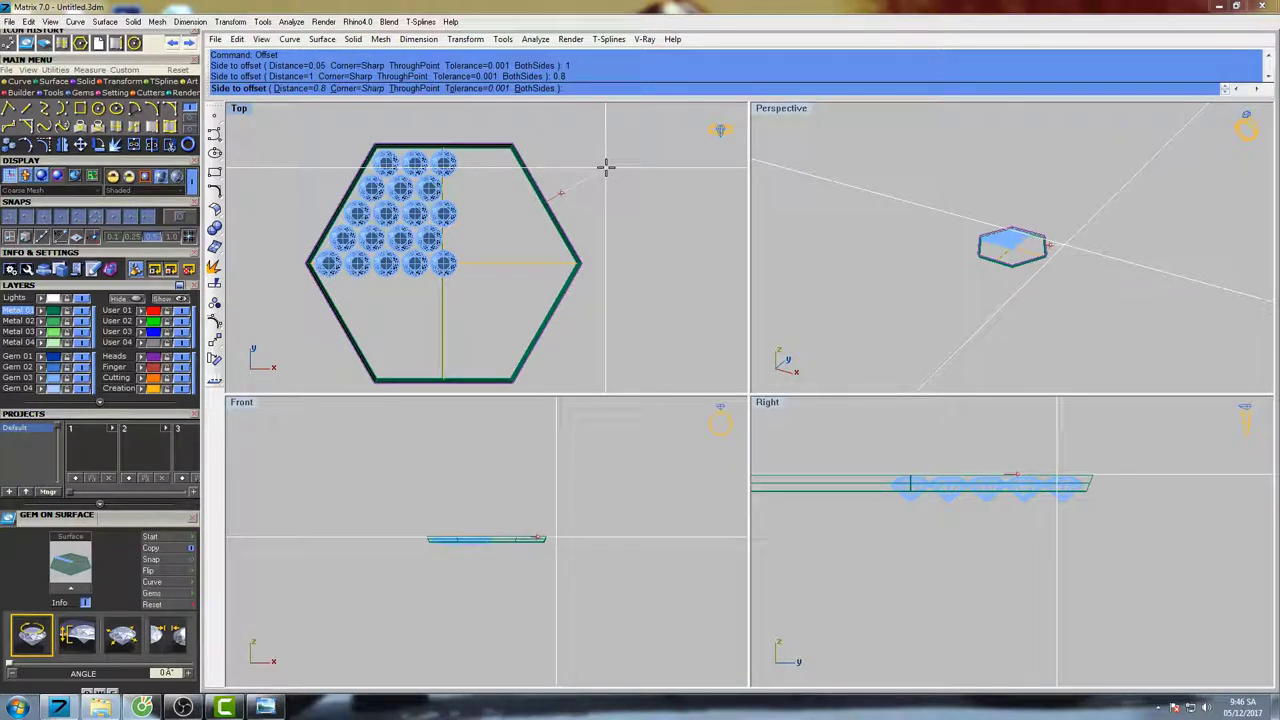
text(.8)
key(Return)
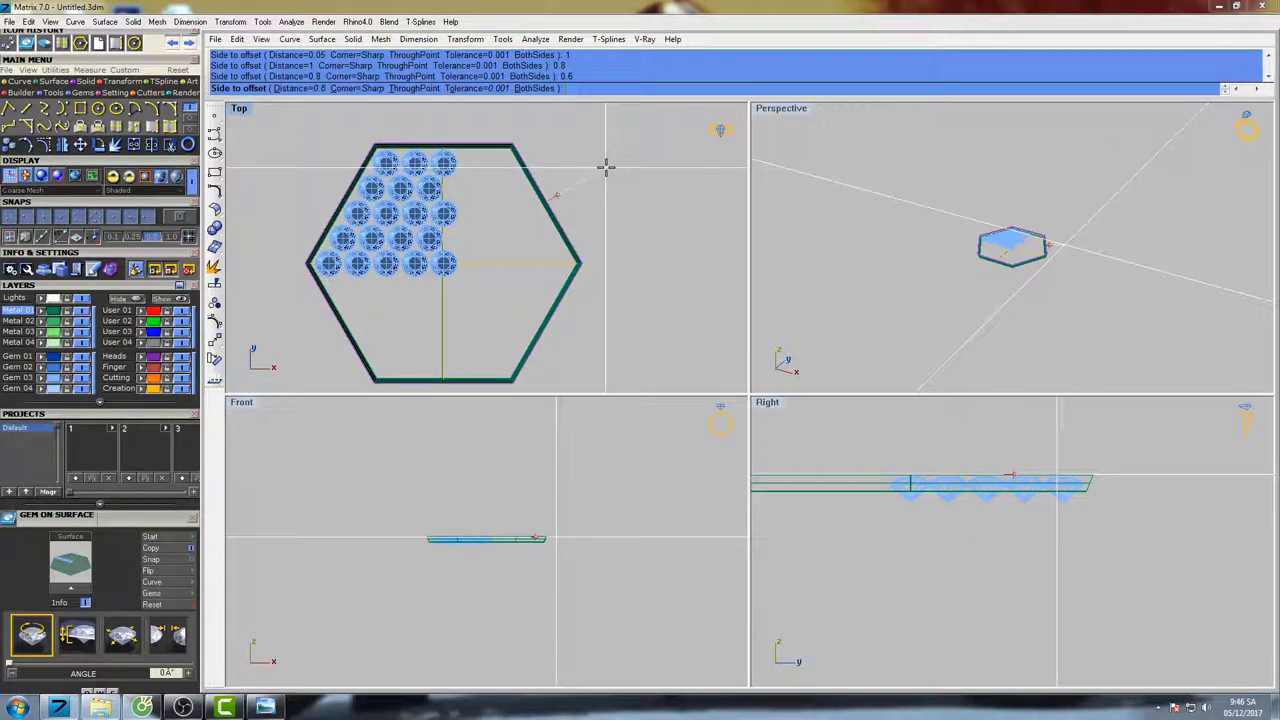
click(605, 168)
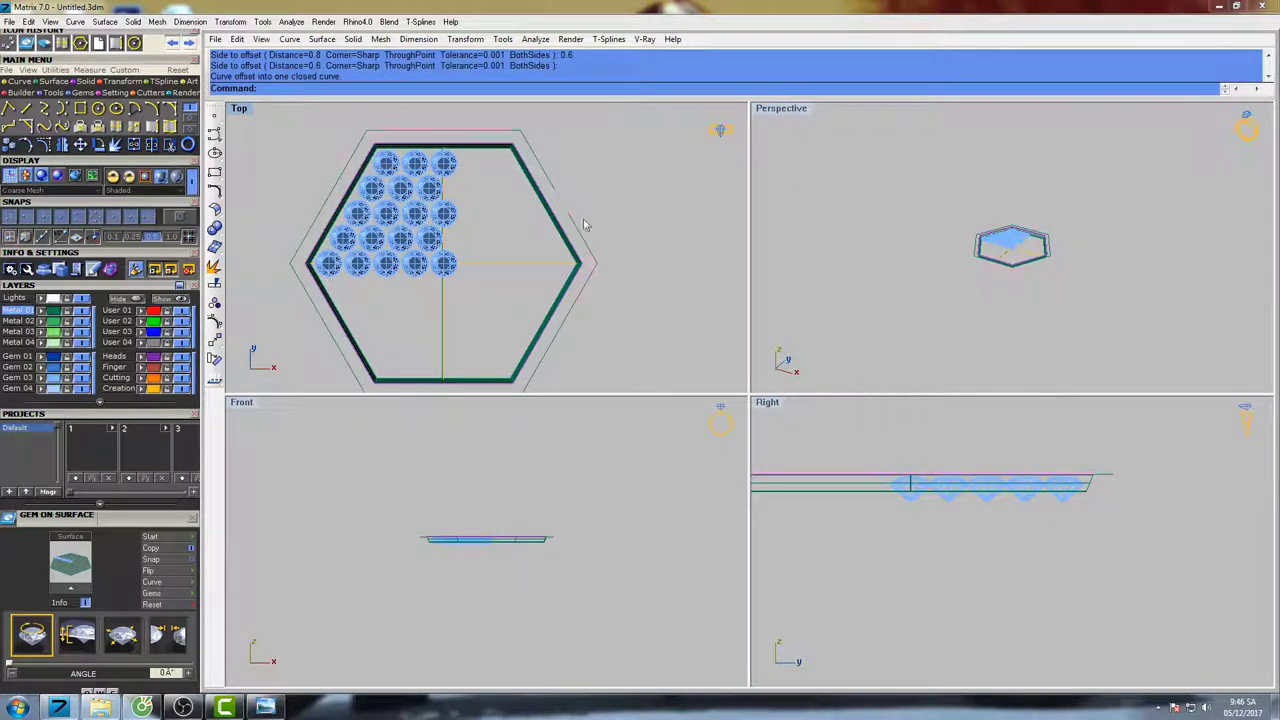
- Loft a flat rim between the upper hexagon outline and its outward offset curve
right_drag(625, 235, 578, 216)
text(L)
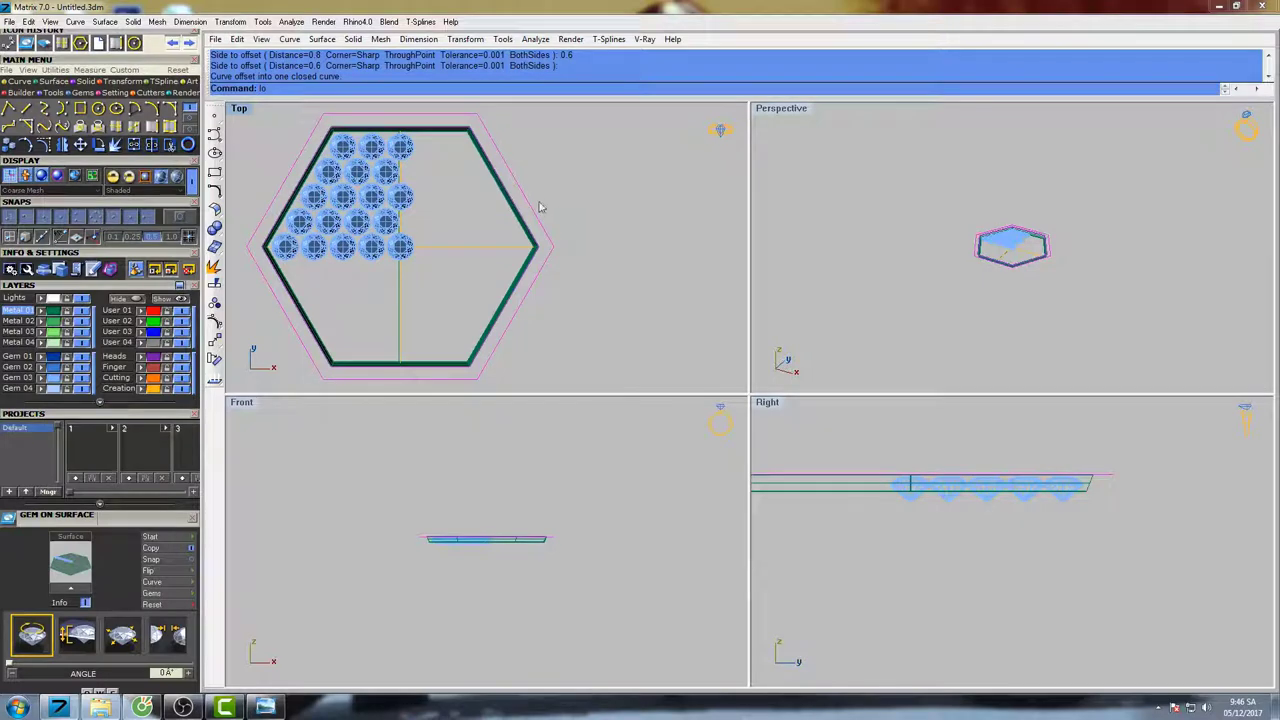
text(o)
click(282, 140)
click(545, 244)
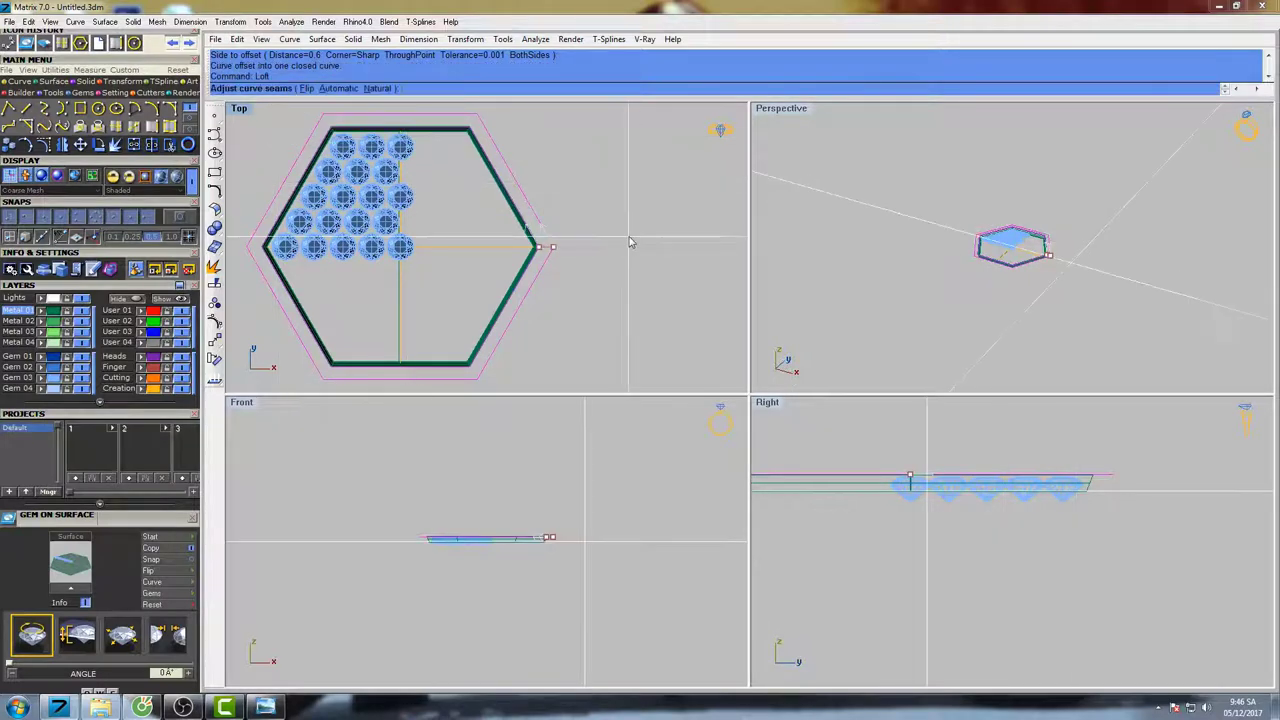
right_click(619, 240)
right_click(619, 240)
key(Return)
right_drag(583, 226, 658, 235)
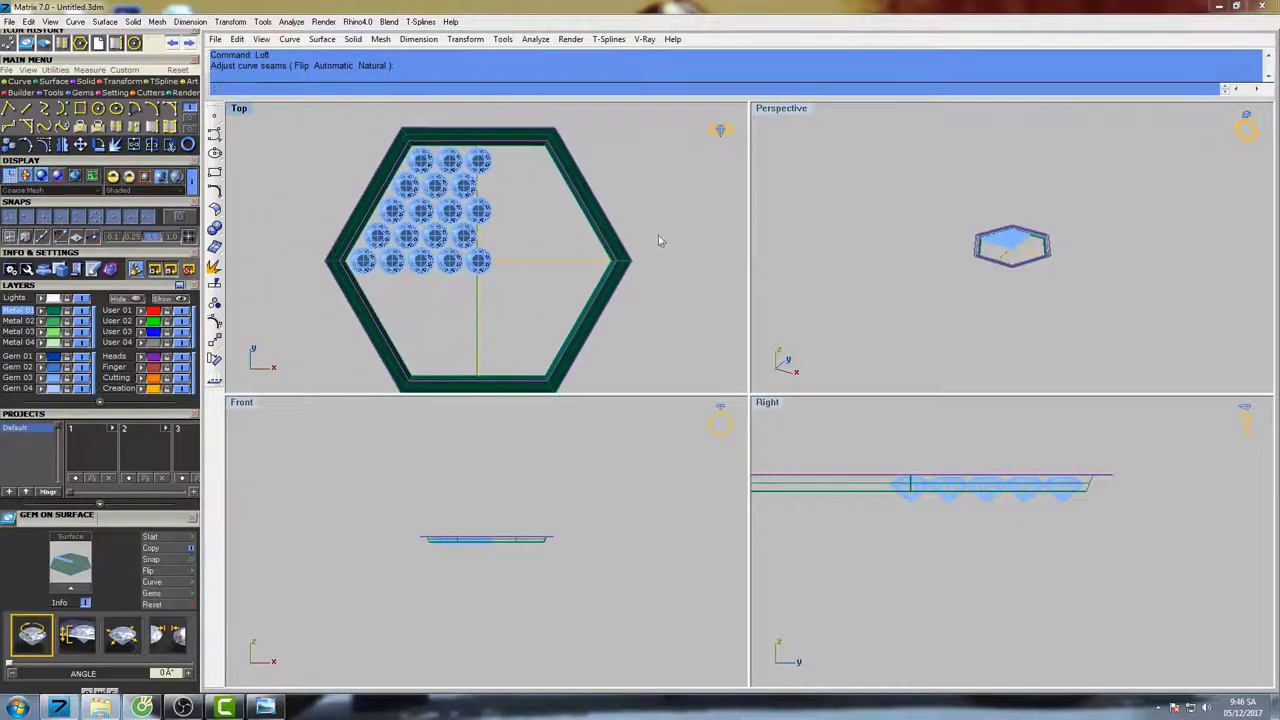
- Fill the lower inner hexagon outline with a planar surface to close the floor beneath the gems
scroll(570, 187, up, 1)
scroll(569, 187, up, 2)
click(566, 188)
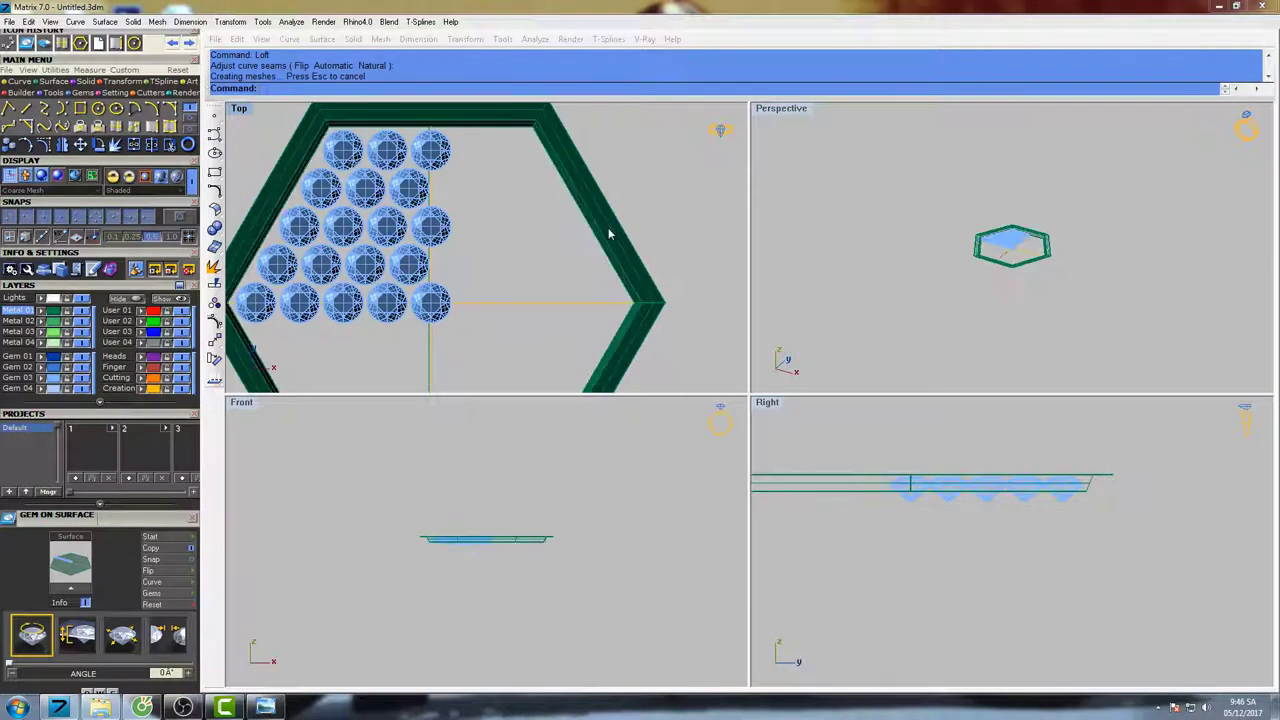
click(597, 229)
click(605, 222)
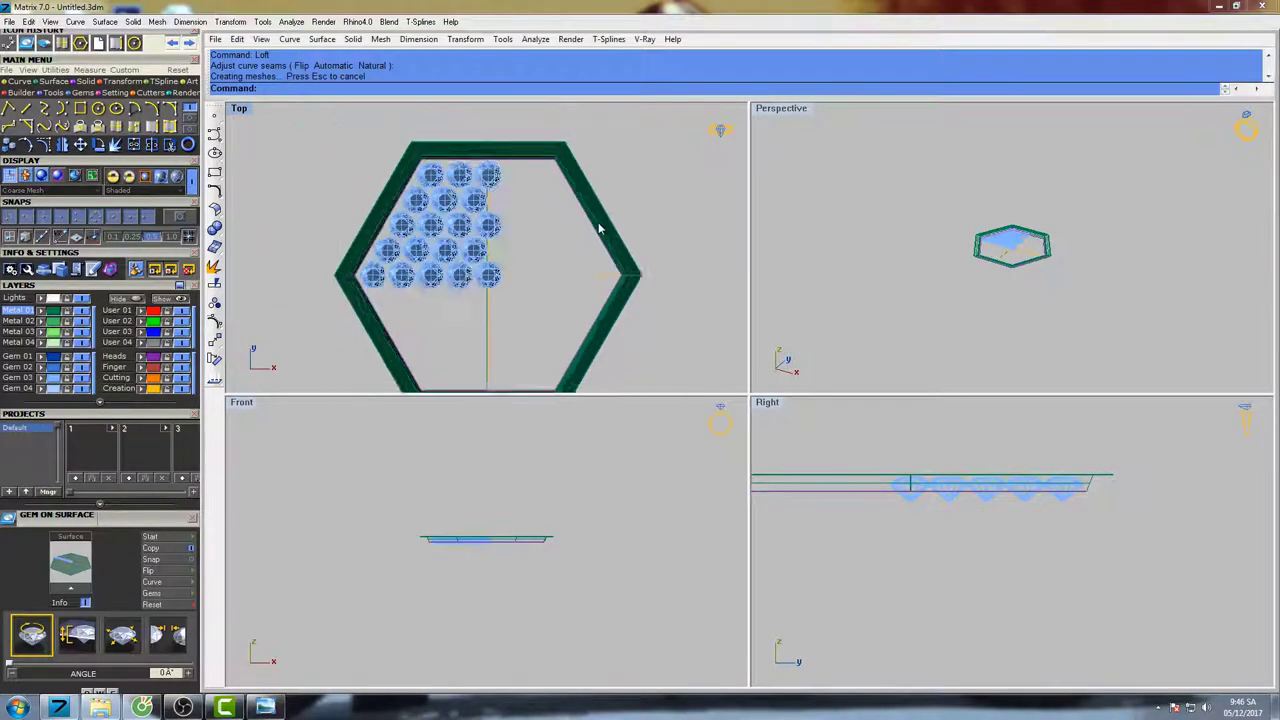
right_drag(566, 205, 549, 198)
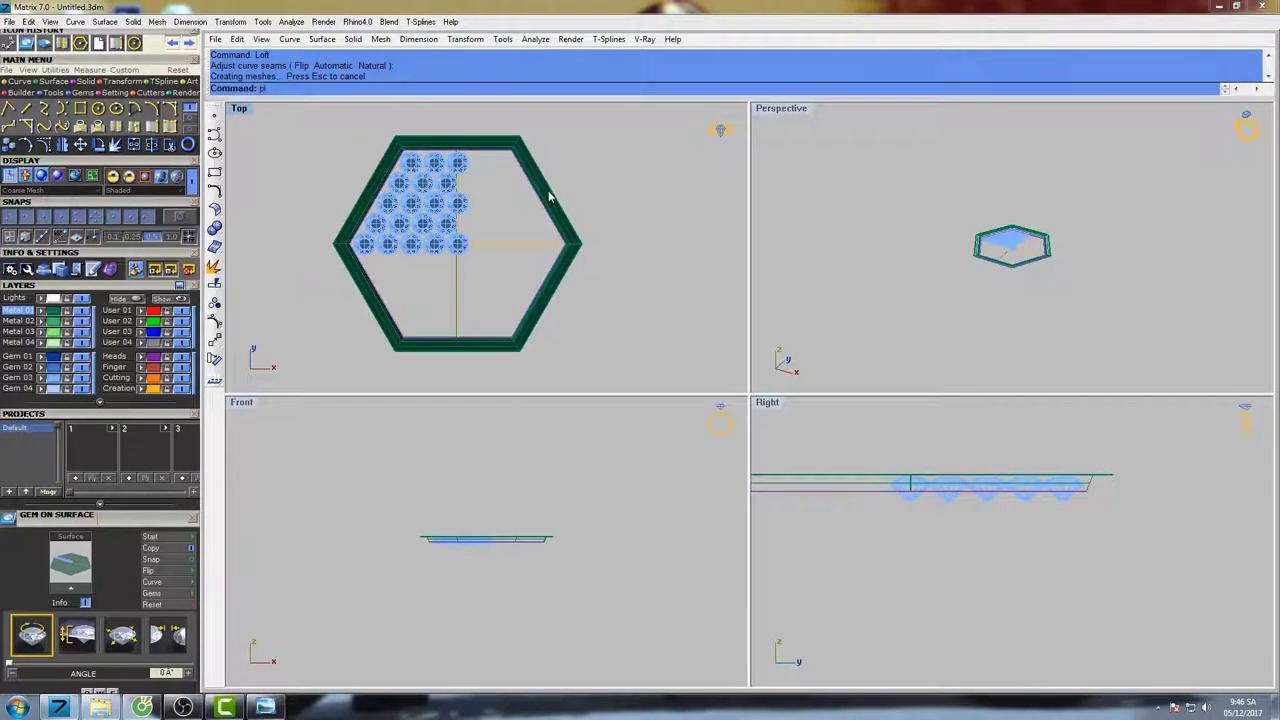
click(306, 146)
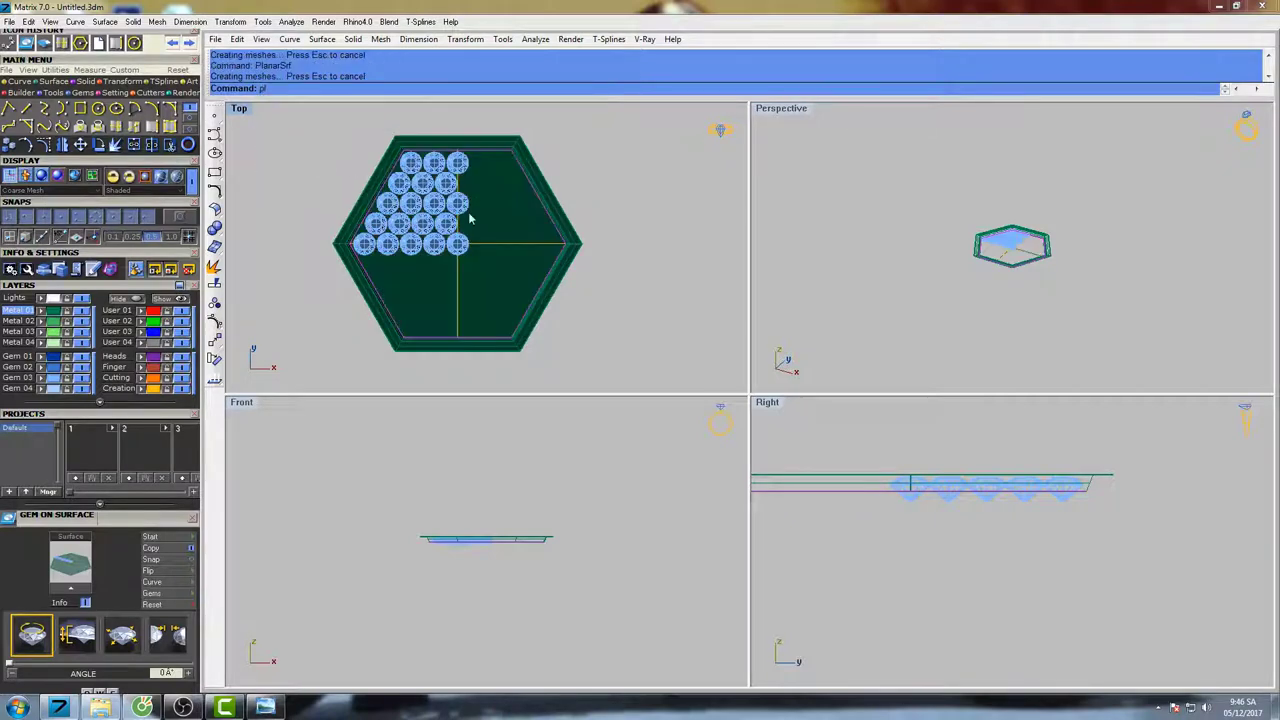
- Draw a 20 mm diameter circle centred on the origin in the Front view
right_drag(634, 237, 588, 221)
scroll(604, 235, down, 2)
scroll(472, 214, up, 2)
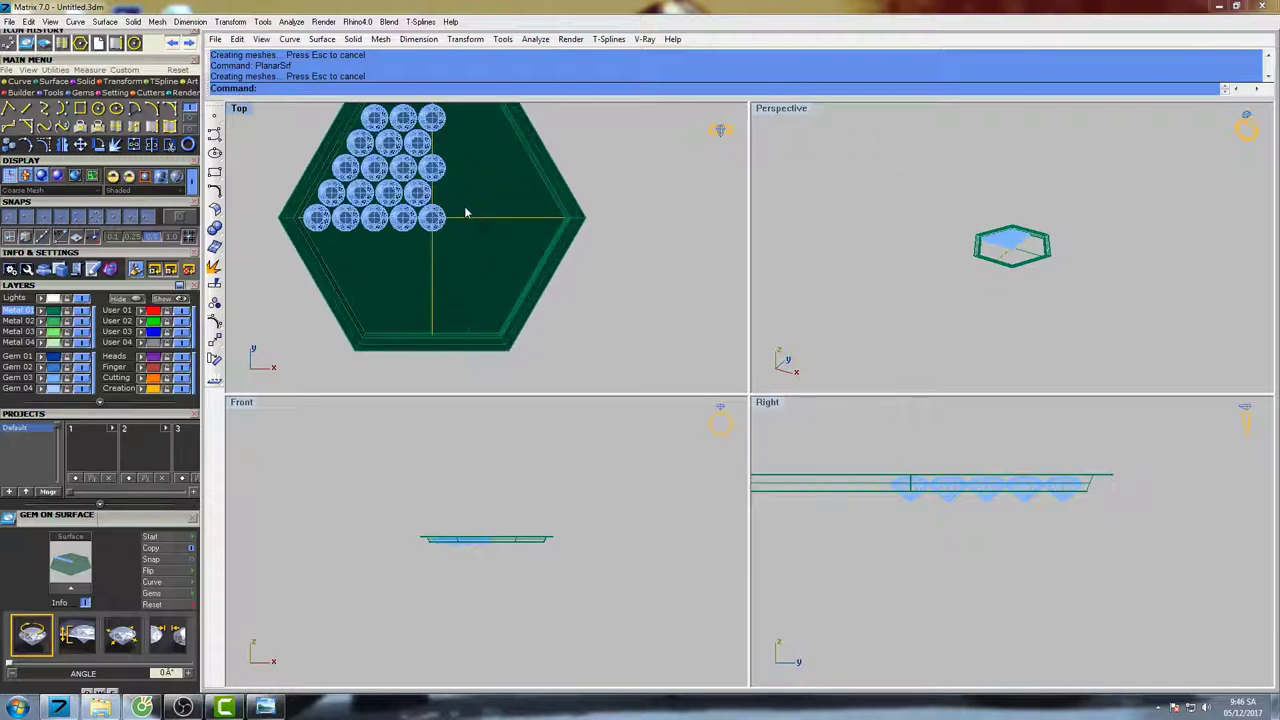
right_drag(466, 211, 501, 234)
scroll(501, 234, down, 2)
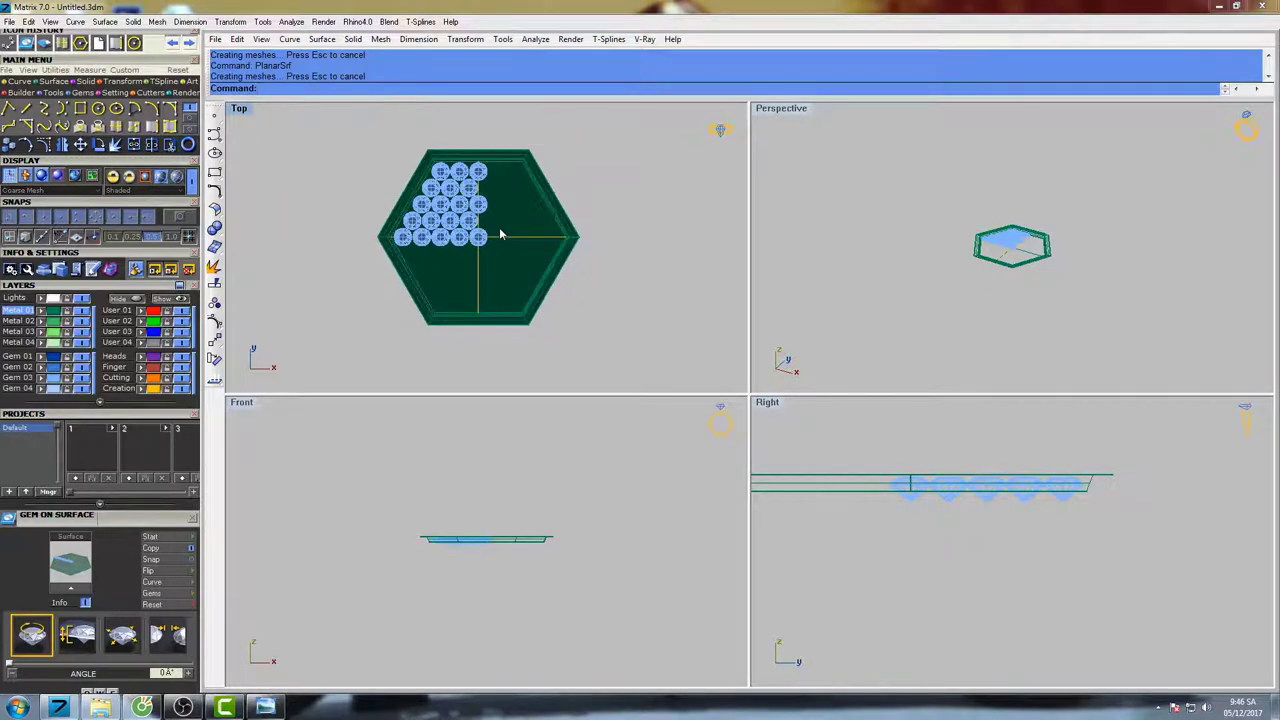
click(98, 108)
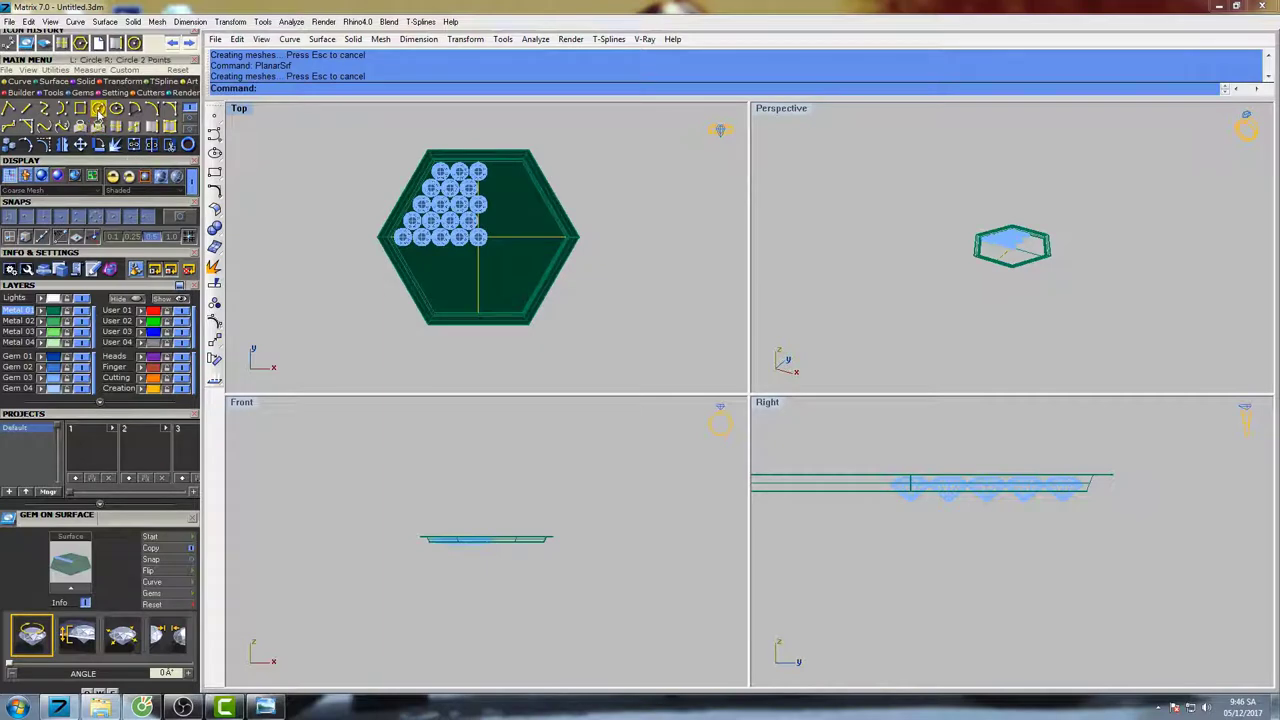
right_drag(534, 580, 526, 523)
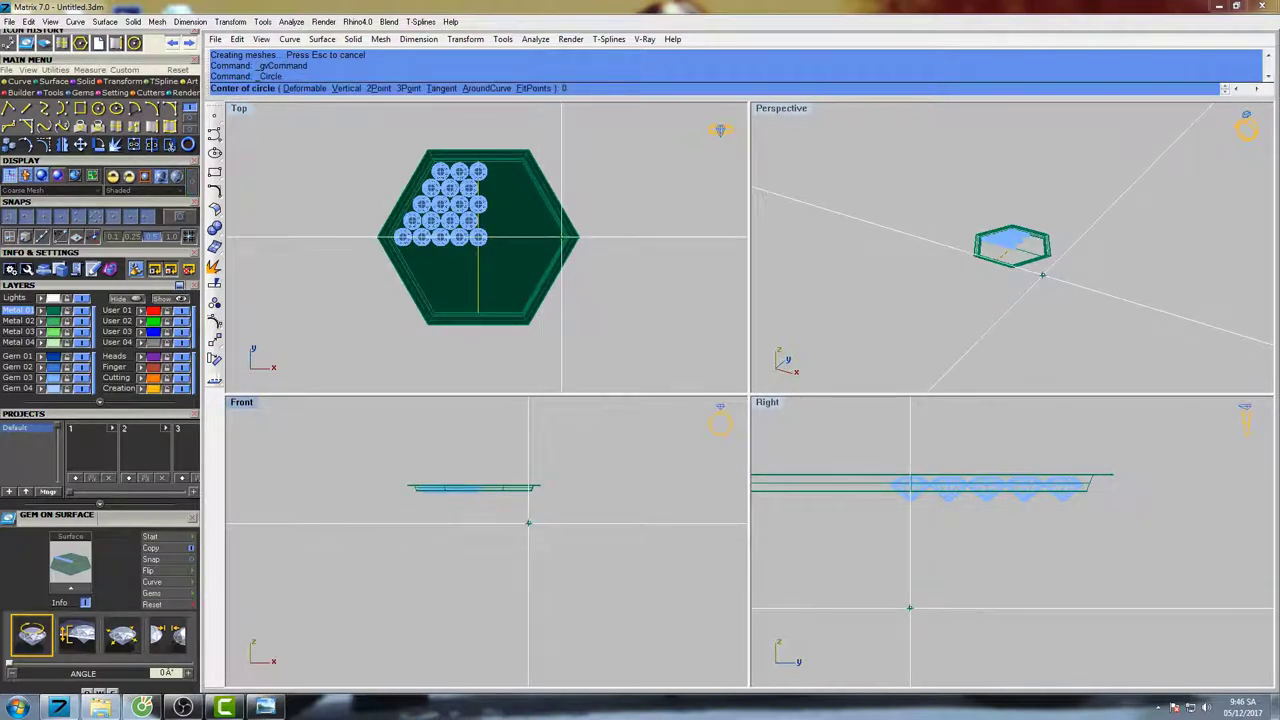
click(474, 489)
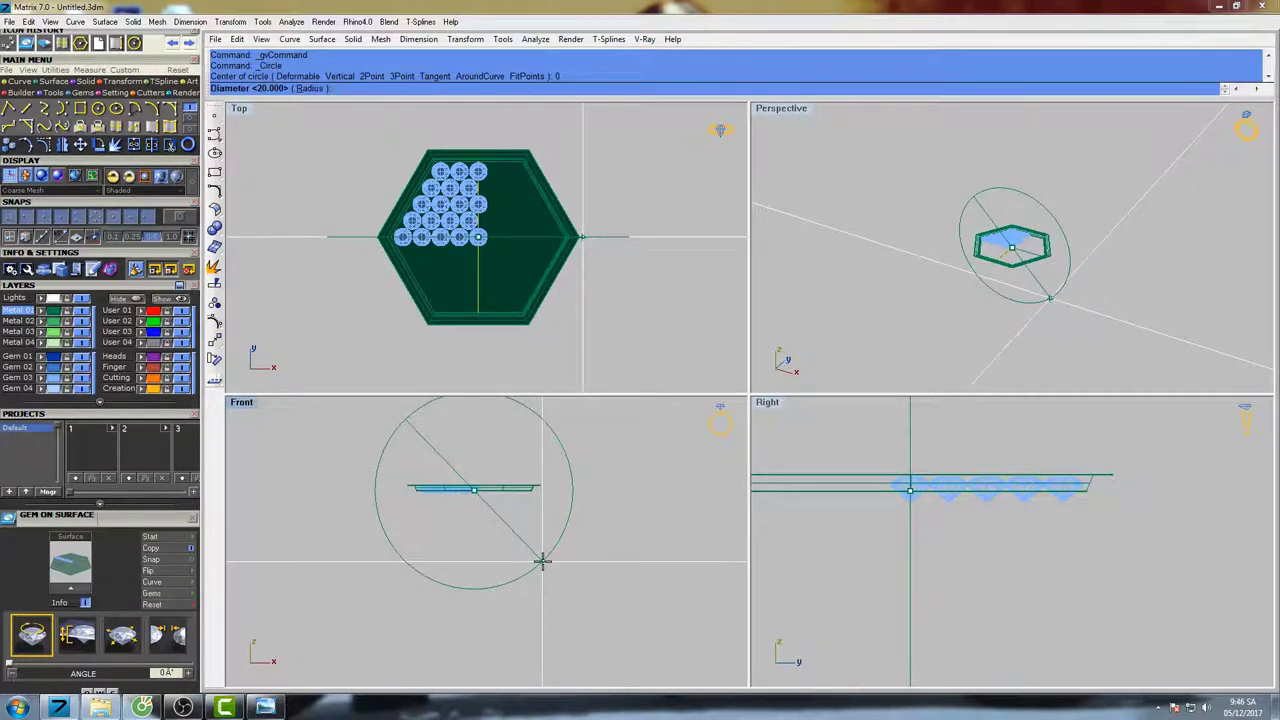
text(20)
key(Return)
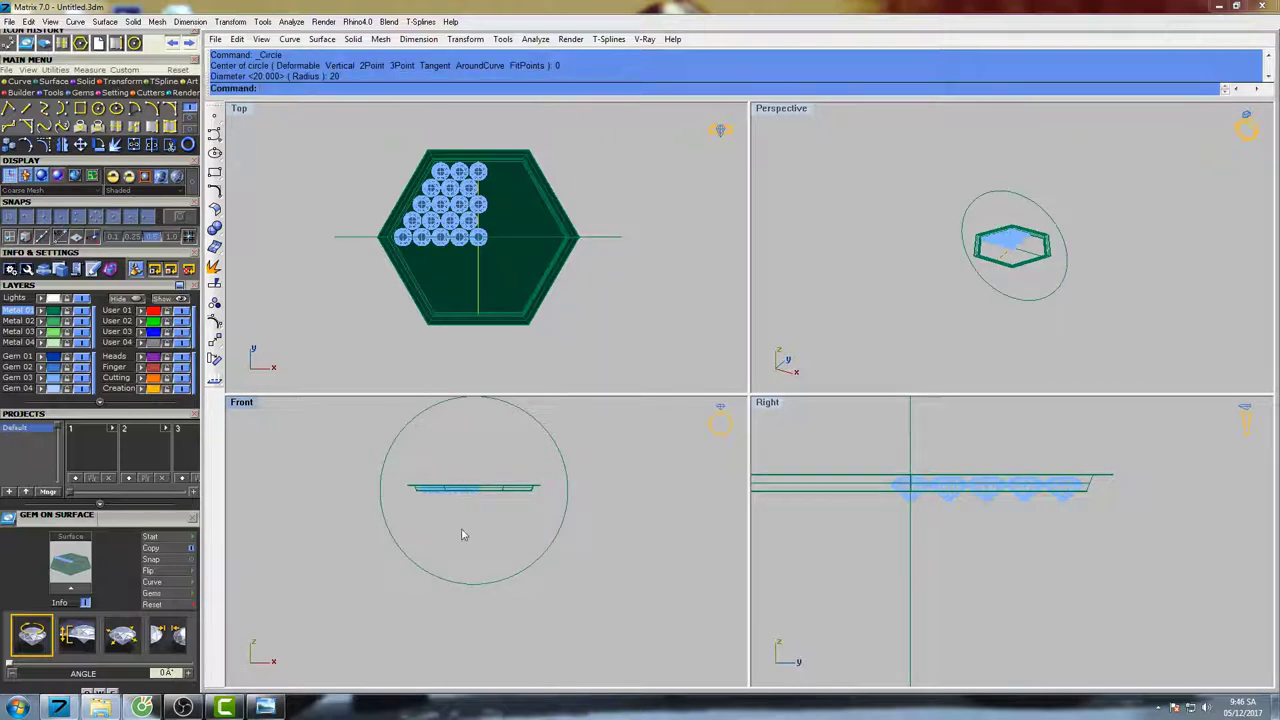
- Offset the 20 mm ring circle outward by 1.2 mm in the Front view
right_drag(557, 535, 538, 574)
click(528, 472)
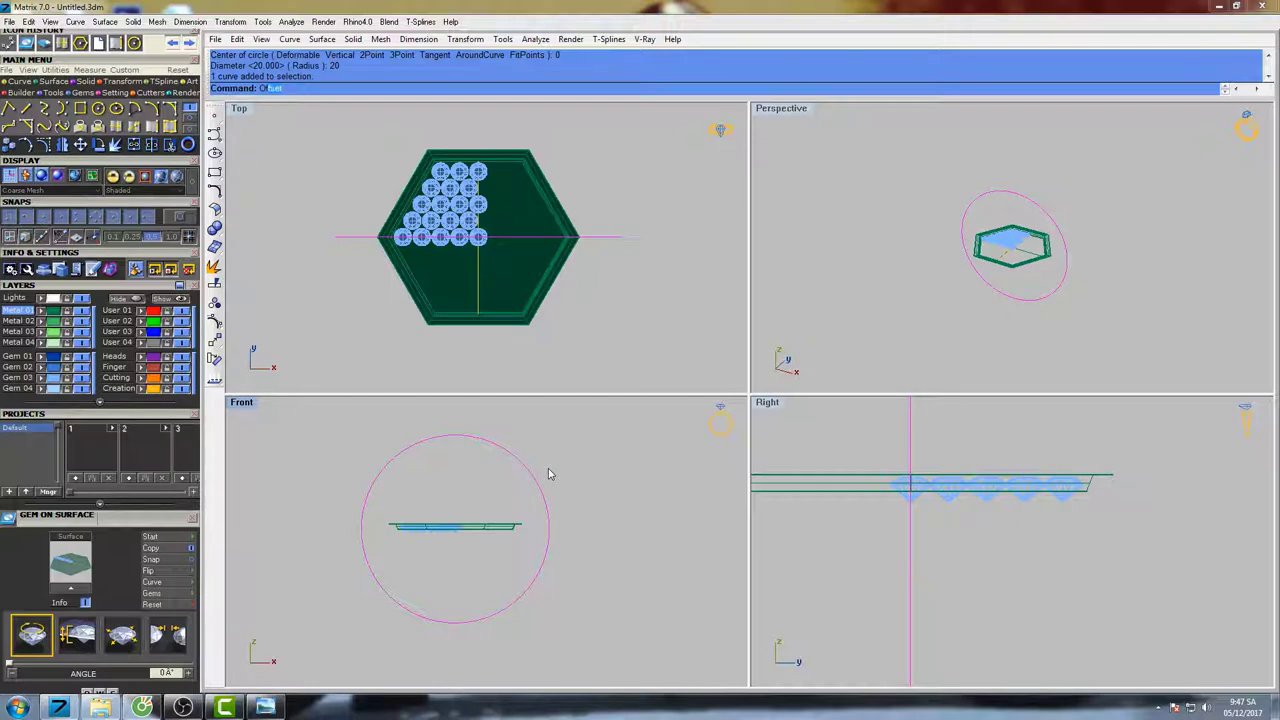
text(Of)
key(Return)
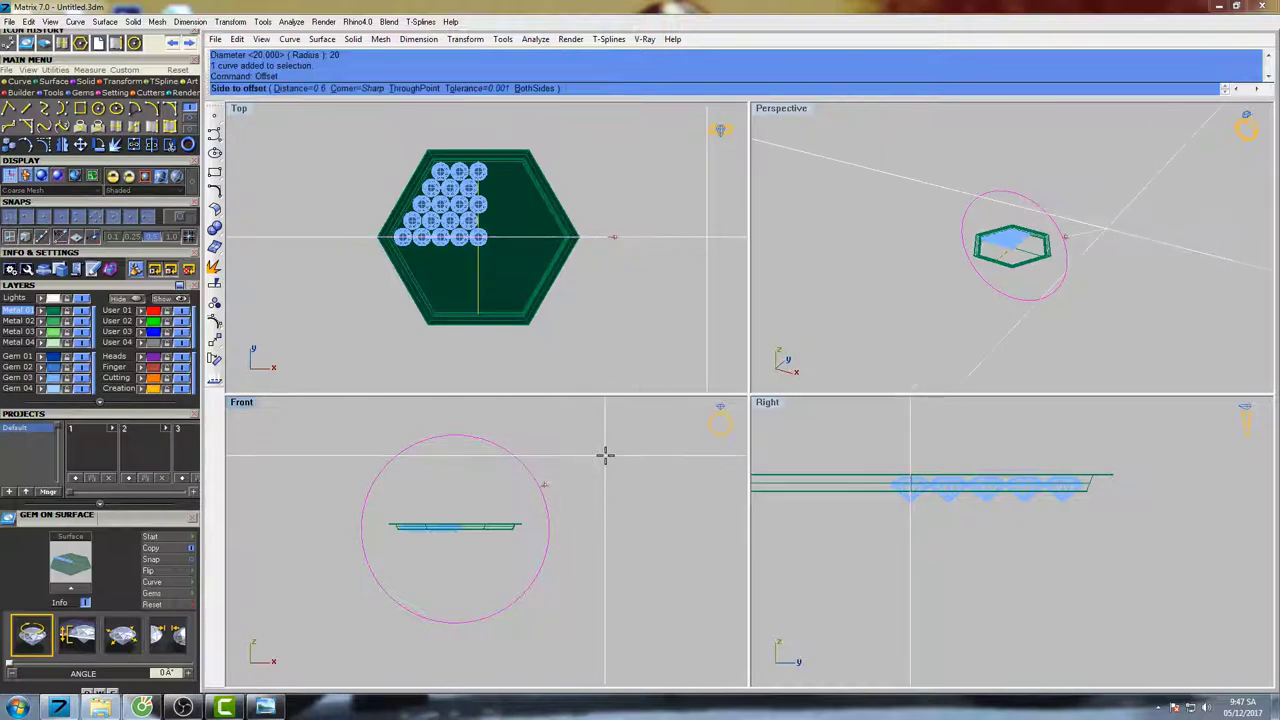
text(1)
key(Return)
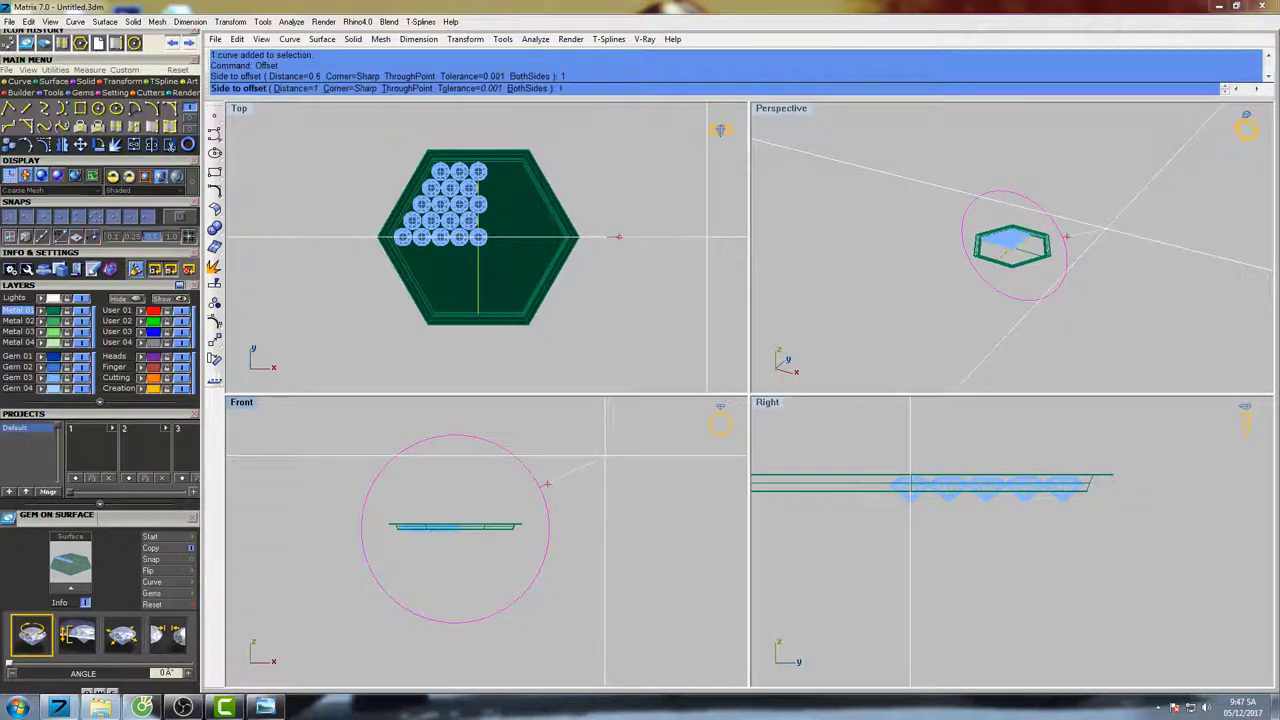
text(1.2)
key(Return)
click(605, 461)
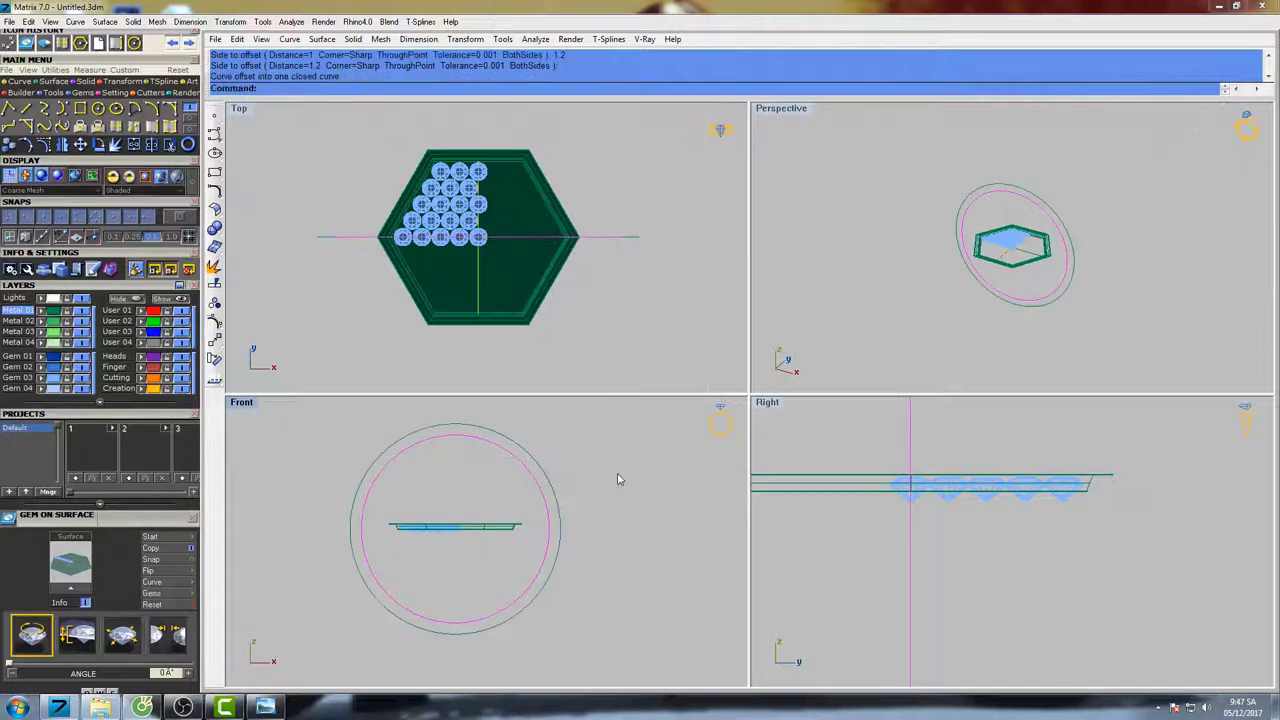
- Move the whole hexagonal setting with its gems straight up in the Front view, to just above the two ring circles
right_drag(618, 479, 589, 480)
drag(288, 572, 531, 521)
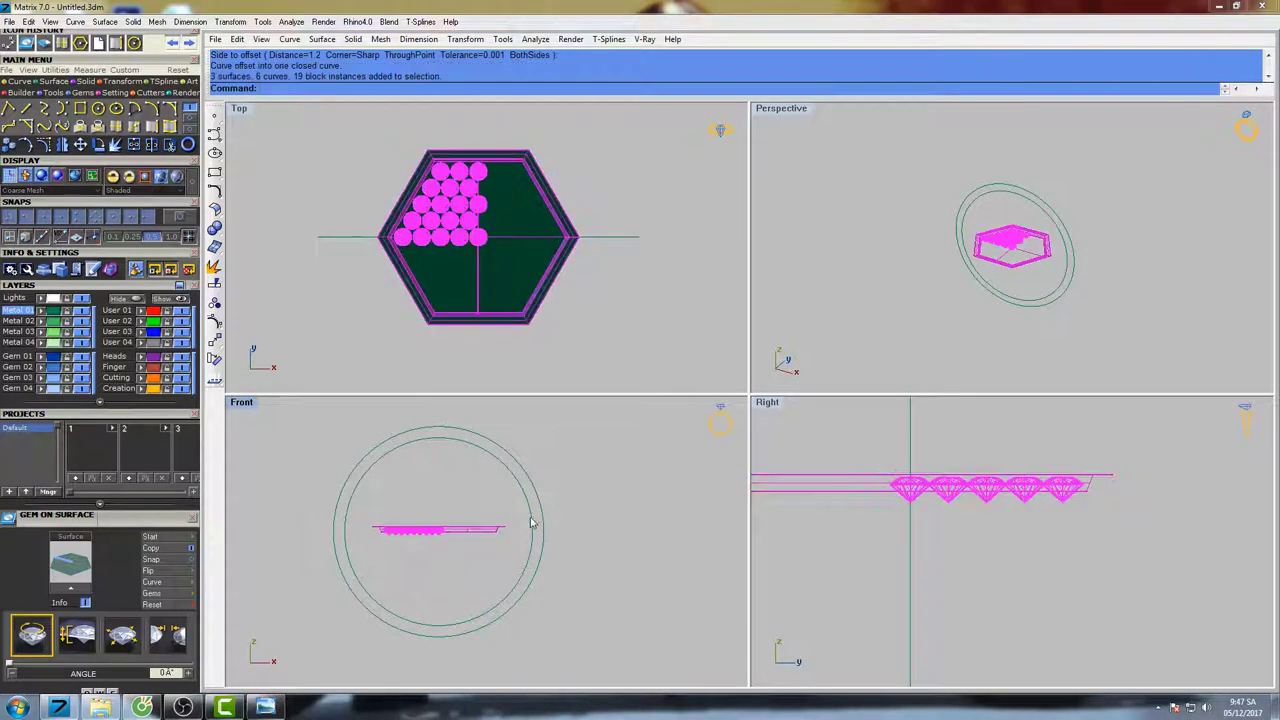
right_drag(531, 521, 597, 551)
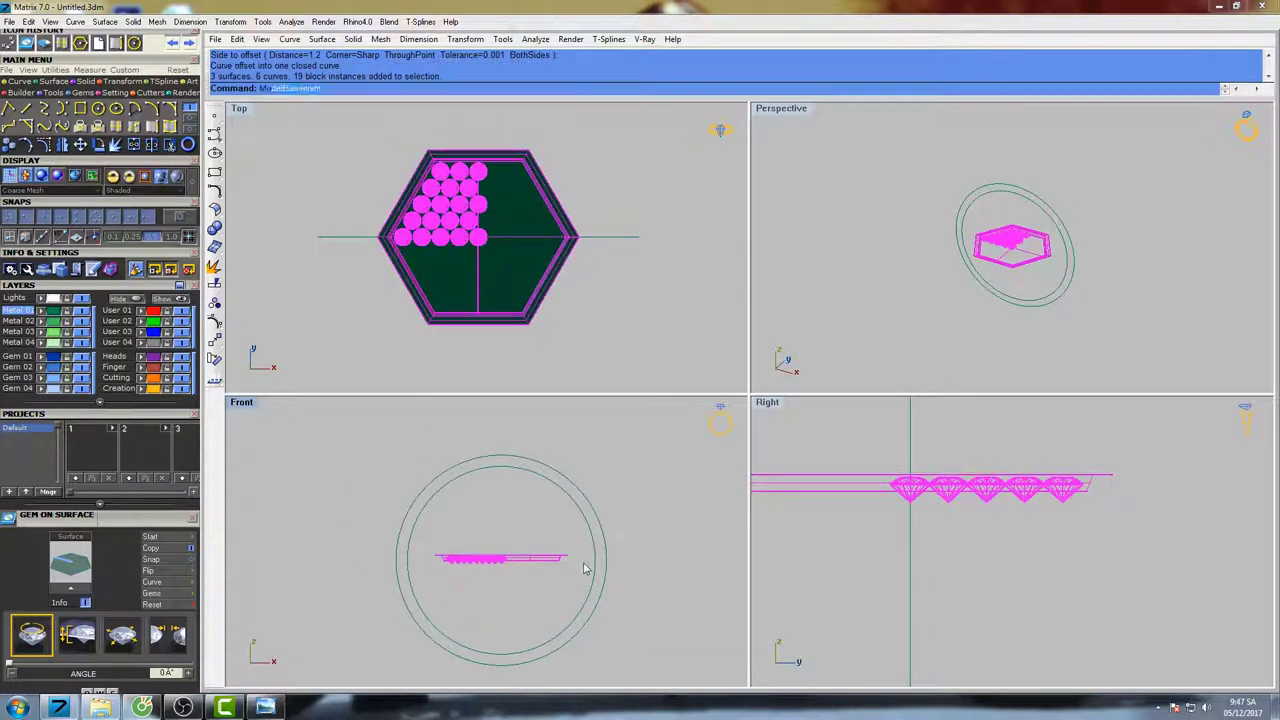
text(m)
key(Return)
click(592, 597)
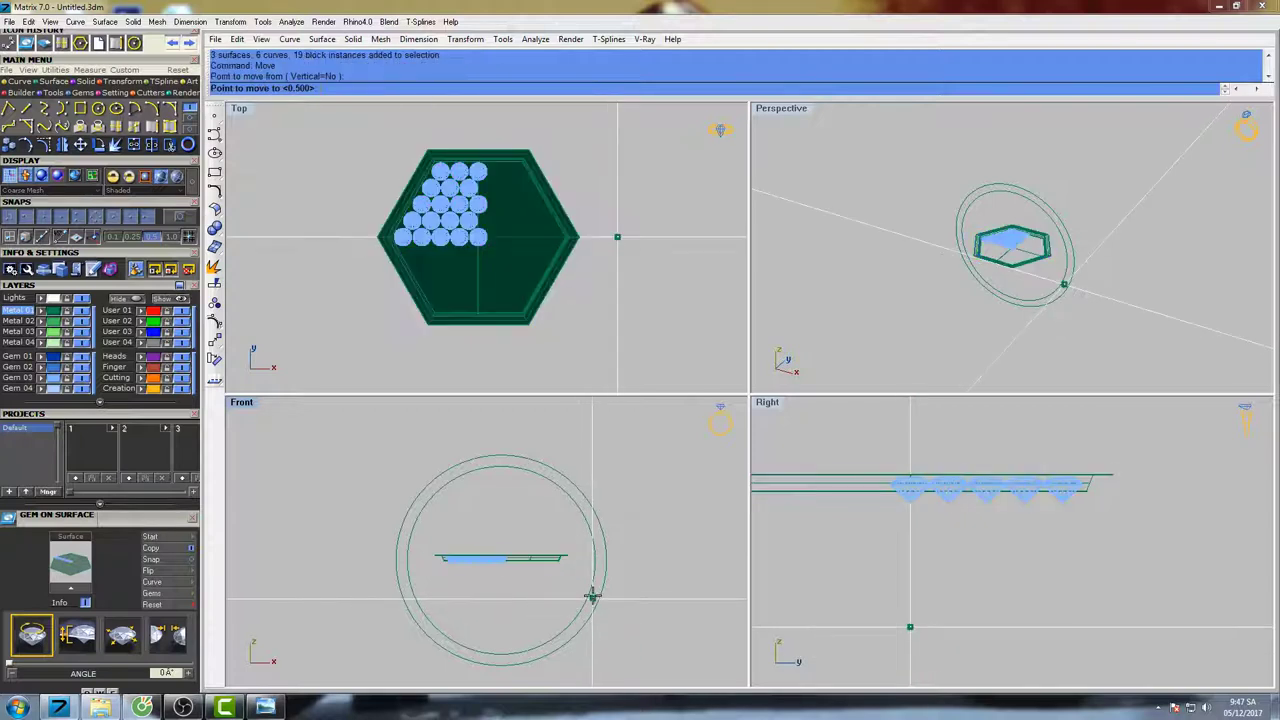
click(591, 477)
right_drag(620, 479, 573, 467)
key(Escape)
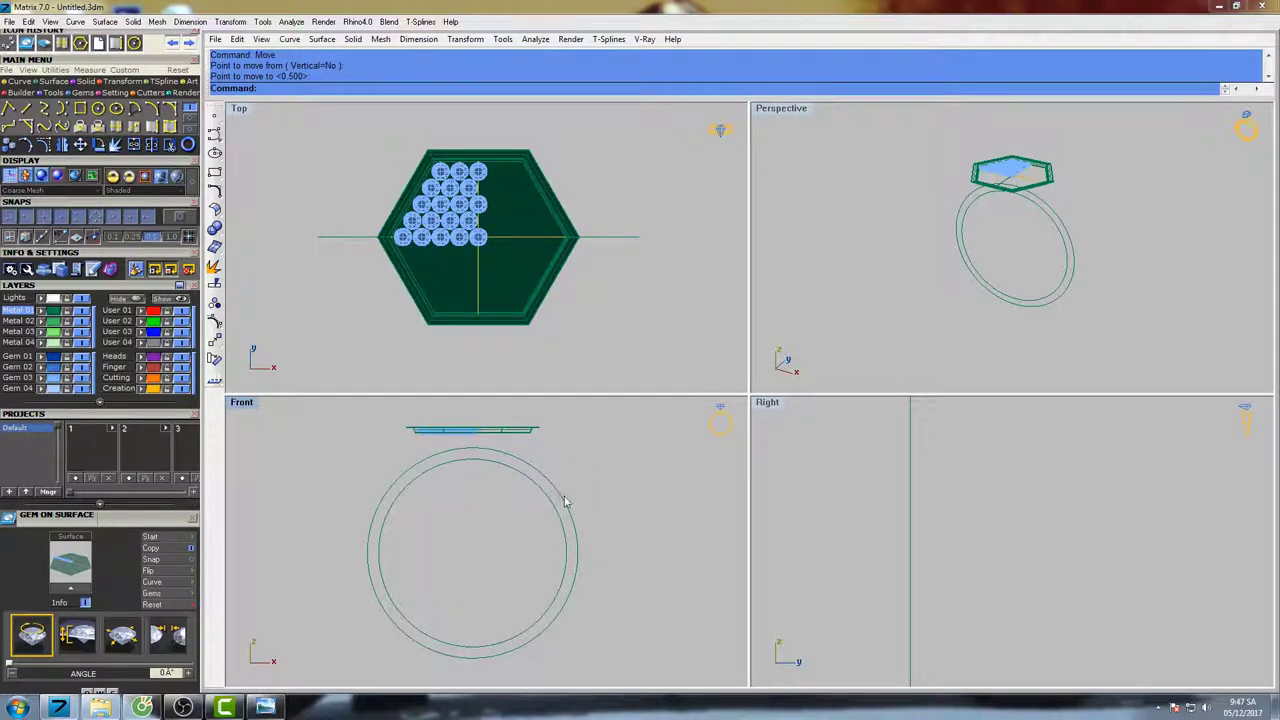
- Draw a vertical line through the origin in the Front view, extending to both sides beyond the setting and the ring circles
scroll(565, 502, down, 2)
click(24, 107)
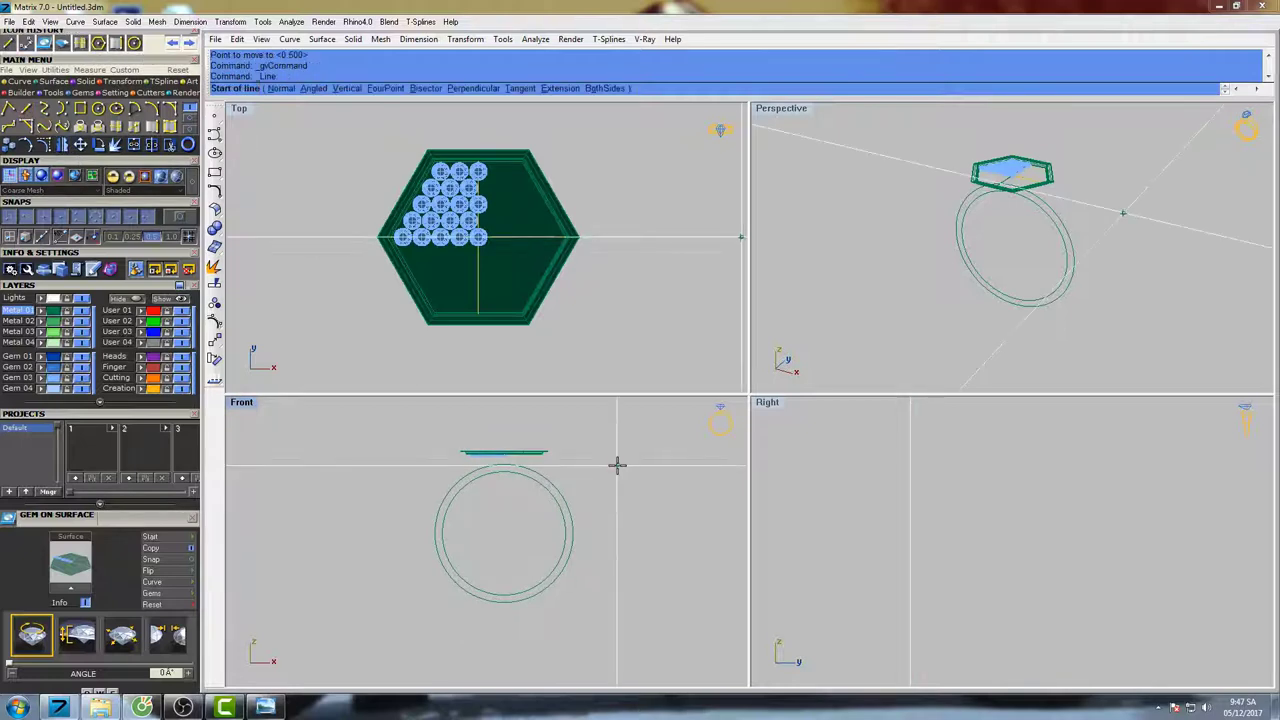
text(0)
key(Return)
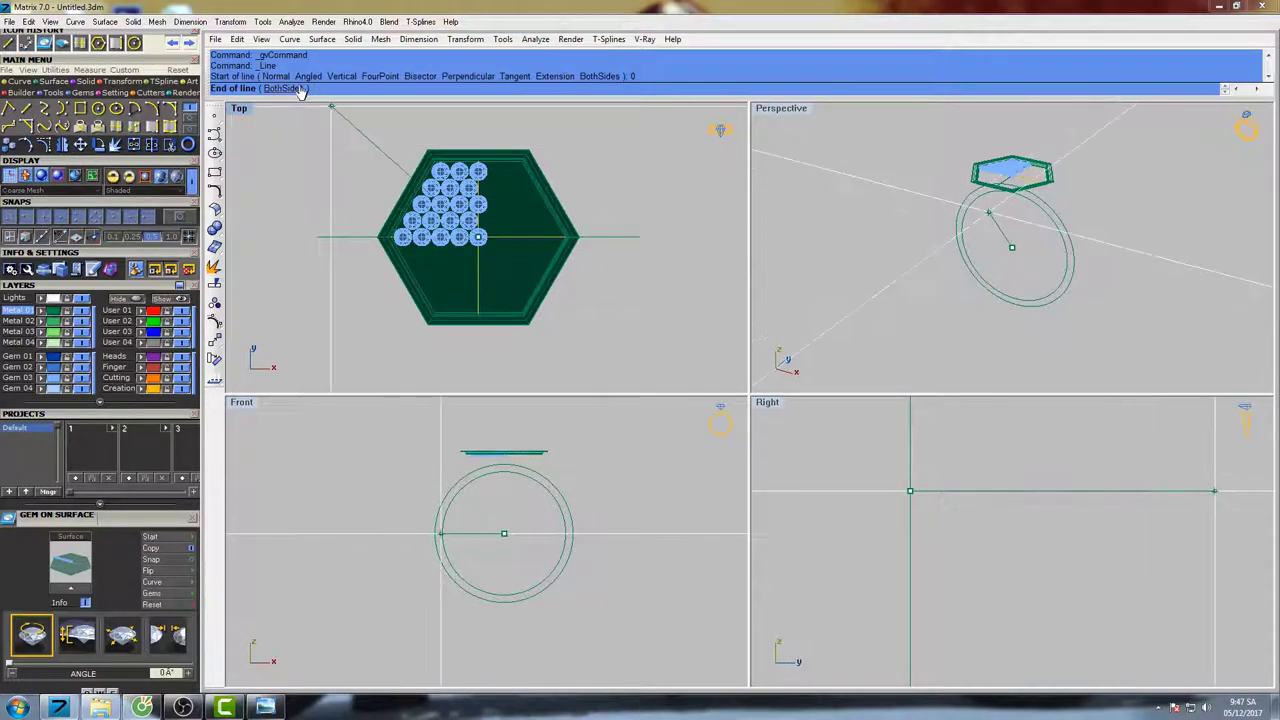
click(297, 88)
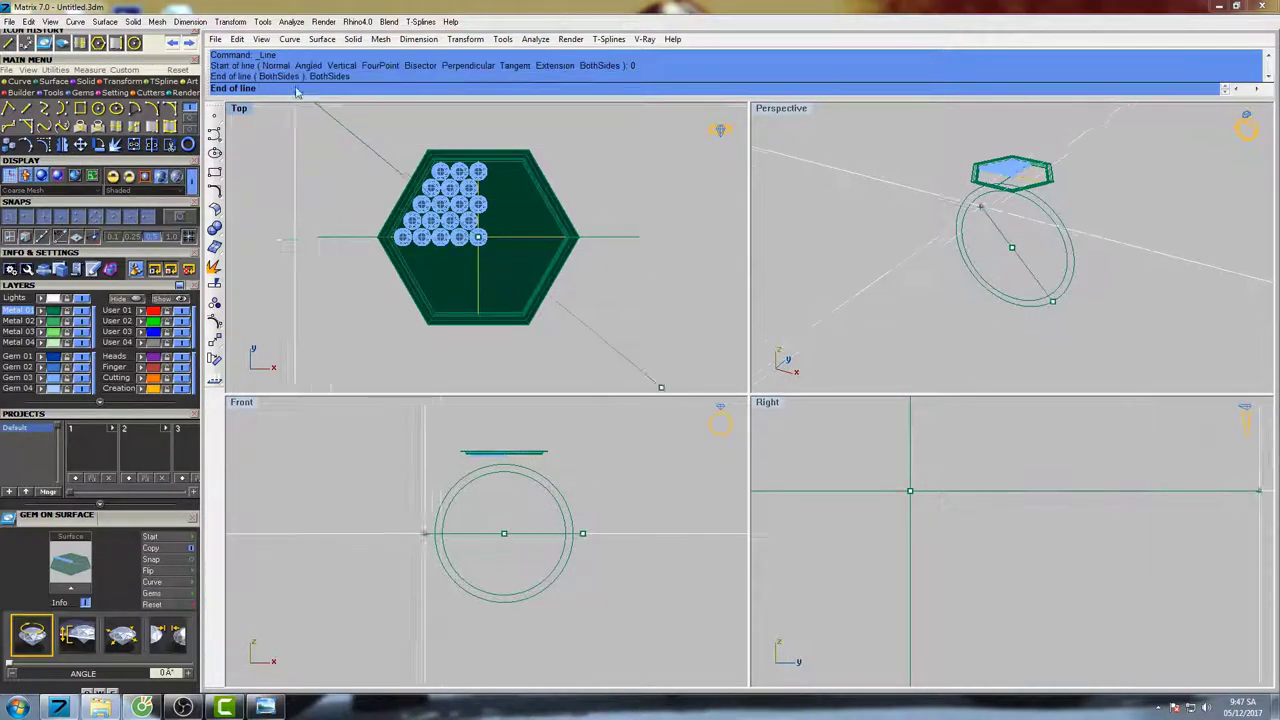
click(507, 413)
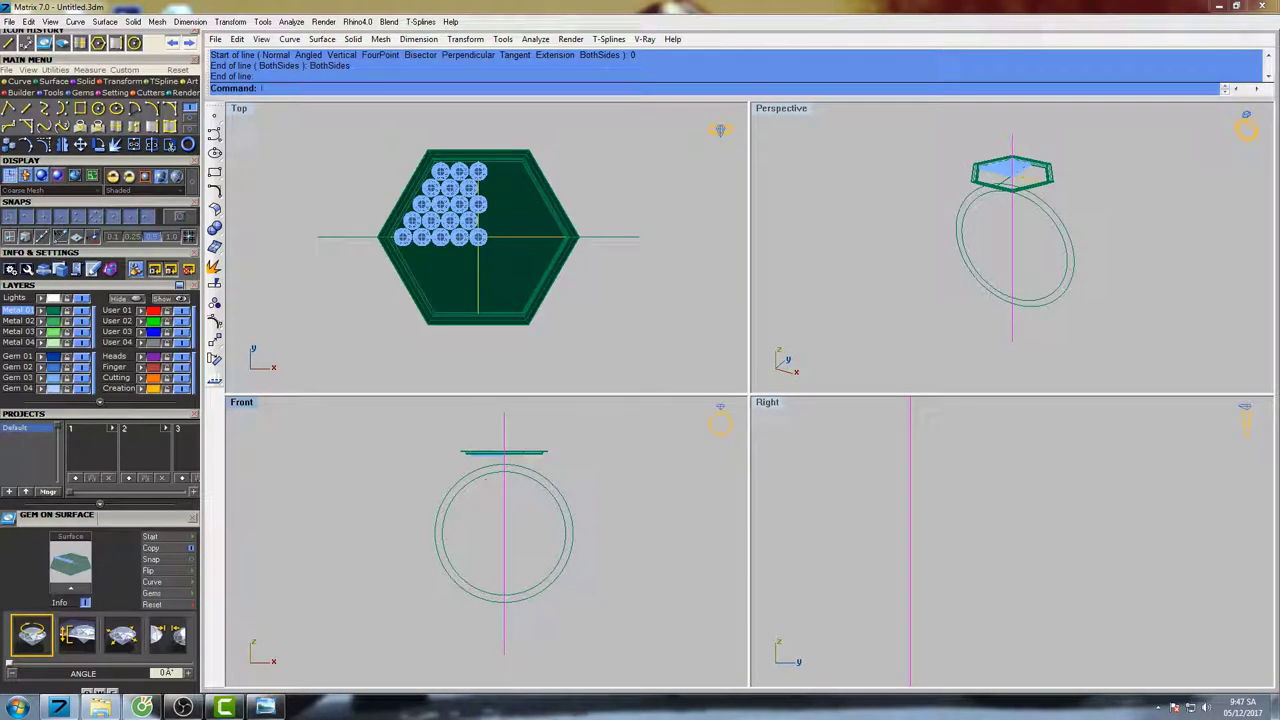
- Trim away the left half of the outer ring circle, using the vertical centre line as the cutting edge
key(Return)
click(487, 468)
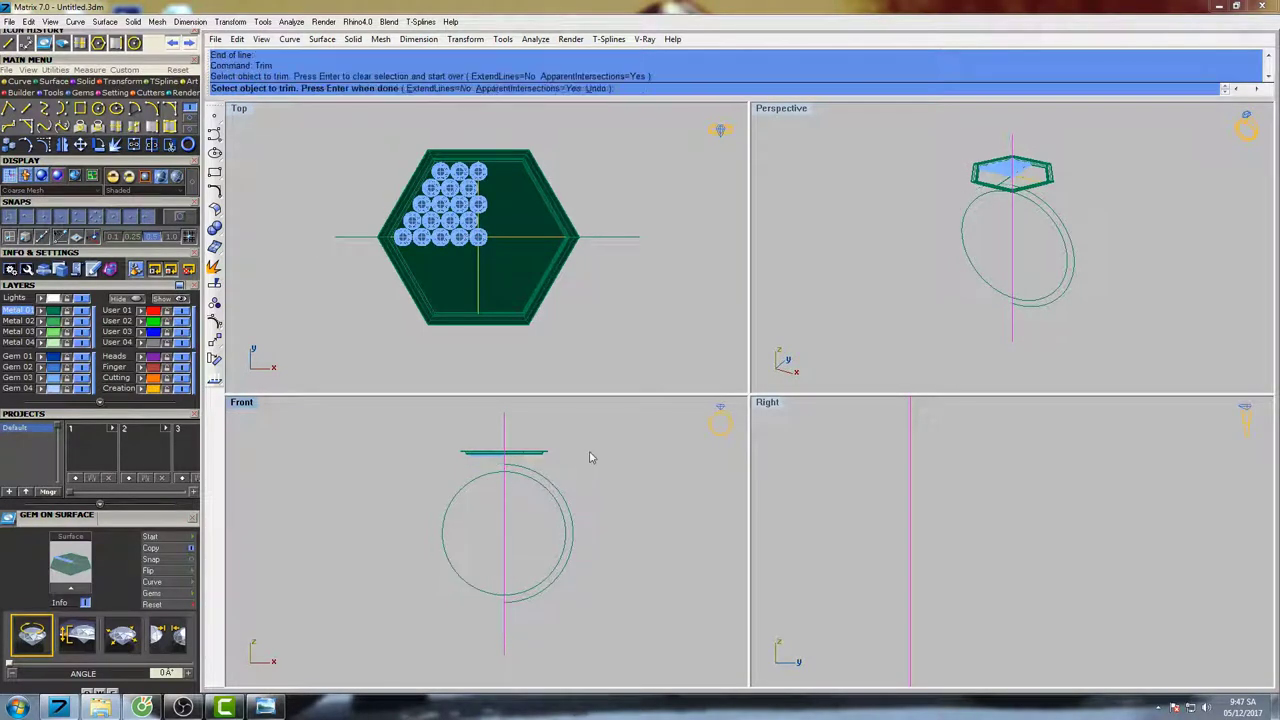
key(Return)
- Rebuild the remaining right half of the outer ring circle to nine control points
right_drag(583, 460, 514, 455)
click(510, 481)
text(rrebuild)
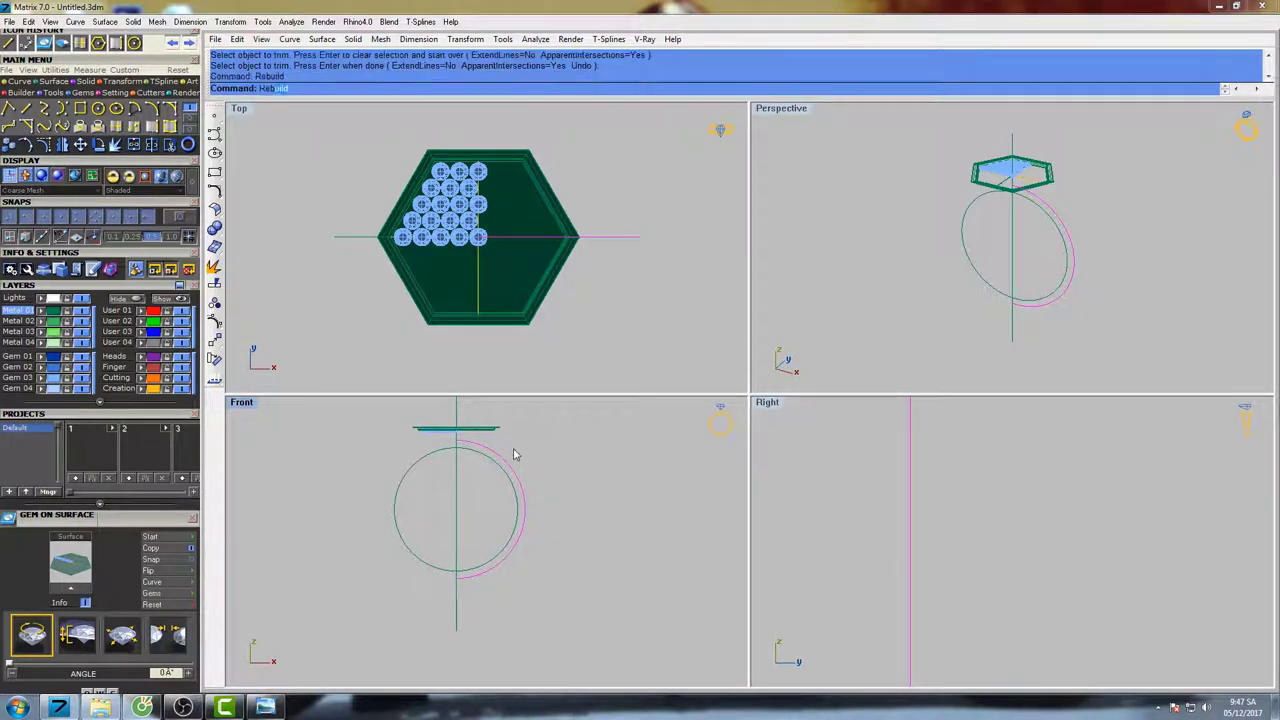
key(Return)
click(693, 413)
right_drag(517, 465, 544, 467)
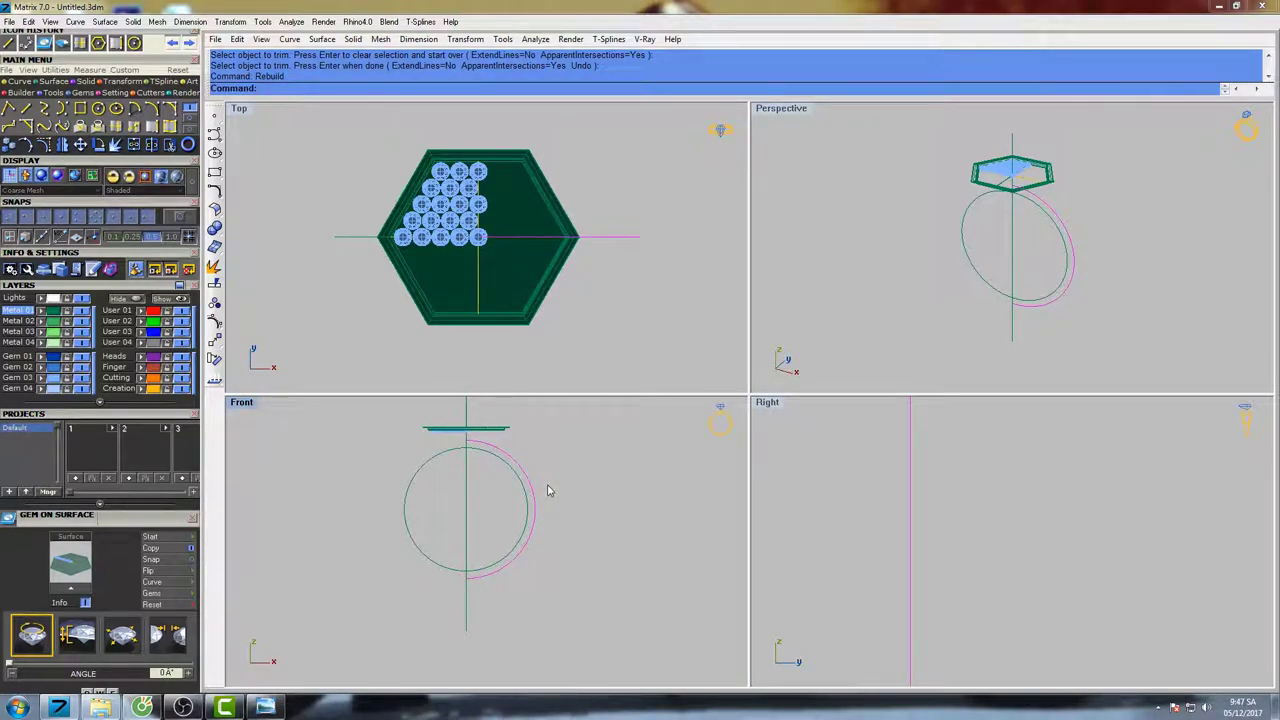
- Widen the outer half arc horizontally from the origin with Scale1D by a factor of about 1.034
text(ca)
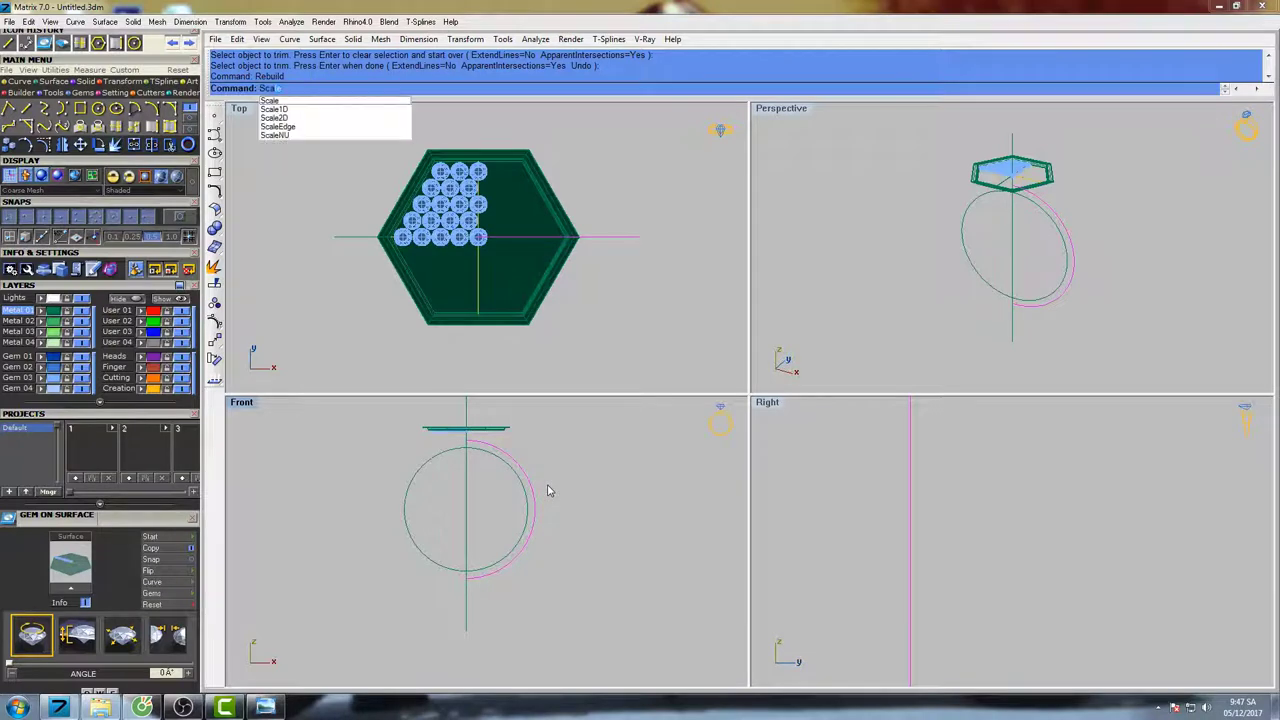
click(284, 110)
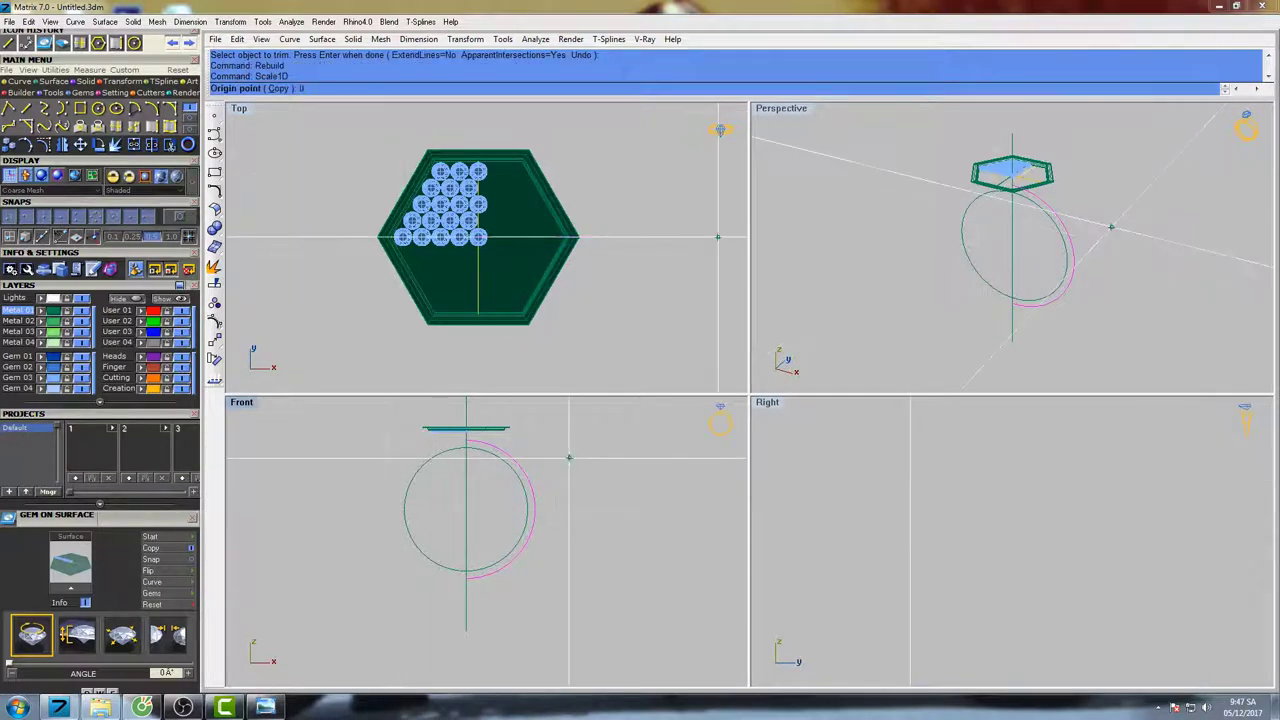
text(0)
key(Return)
scroll(571, 520, up, 3)
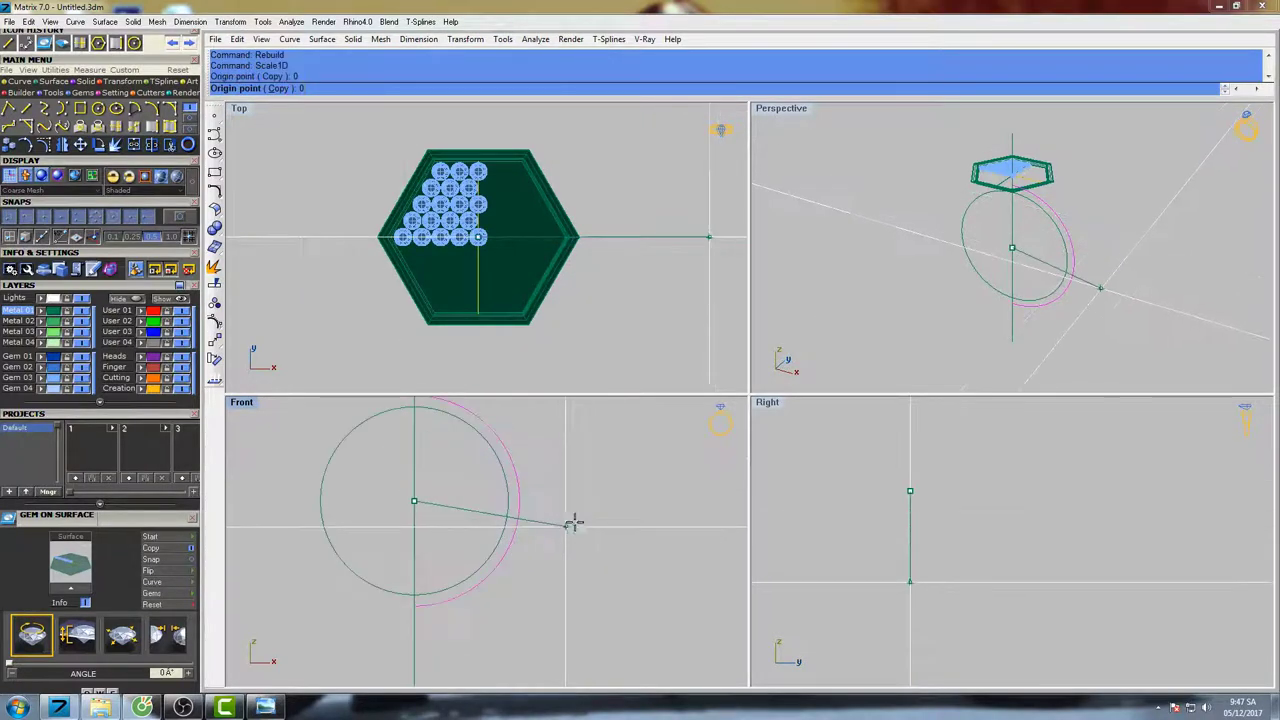
click(665, 495)
click(675, 499)
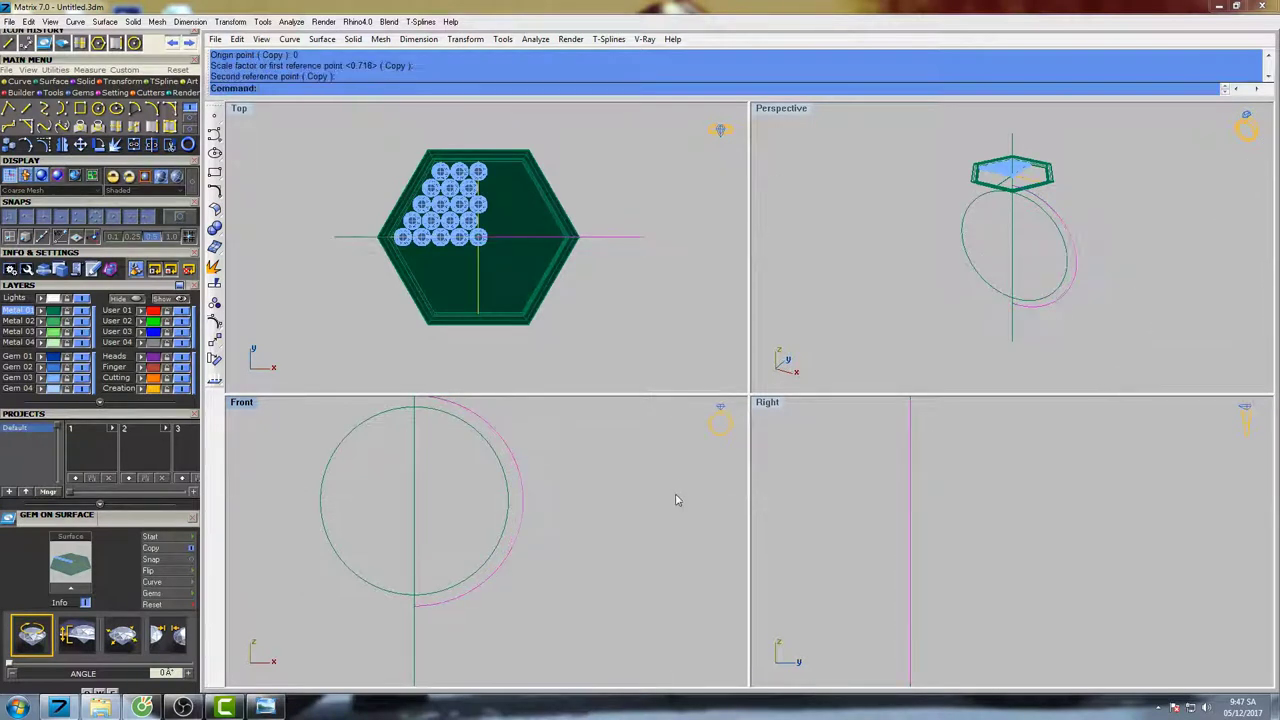
- Stretch the outer half arc slightly upward with Scale1D, using its lower end as the fixed origin point
key(Return)
click(414, 607)
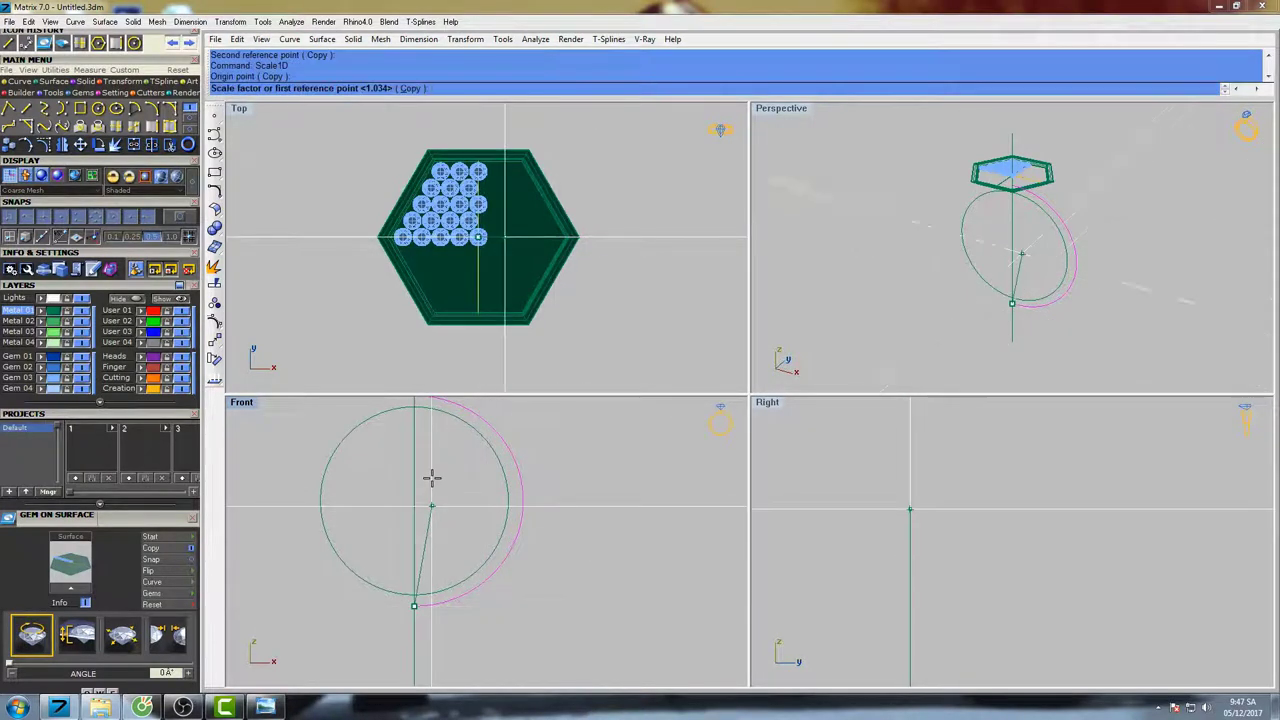
scroll(431, 490, down, 3)
click(425, 436)
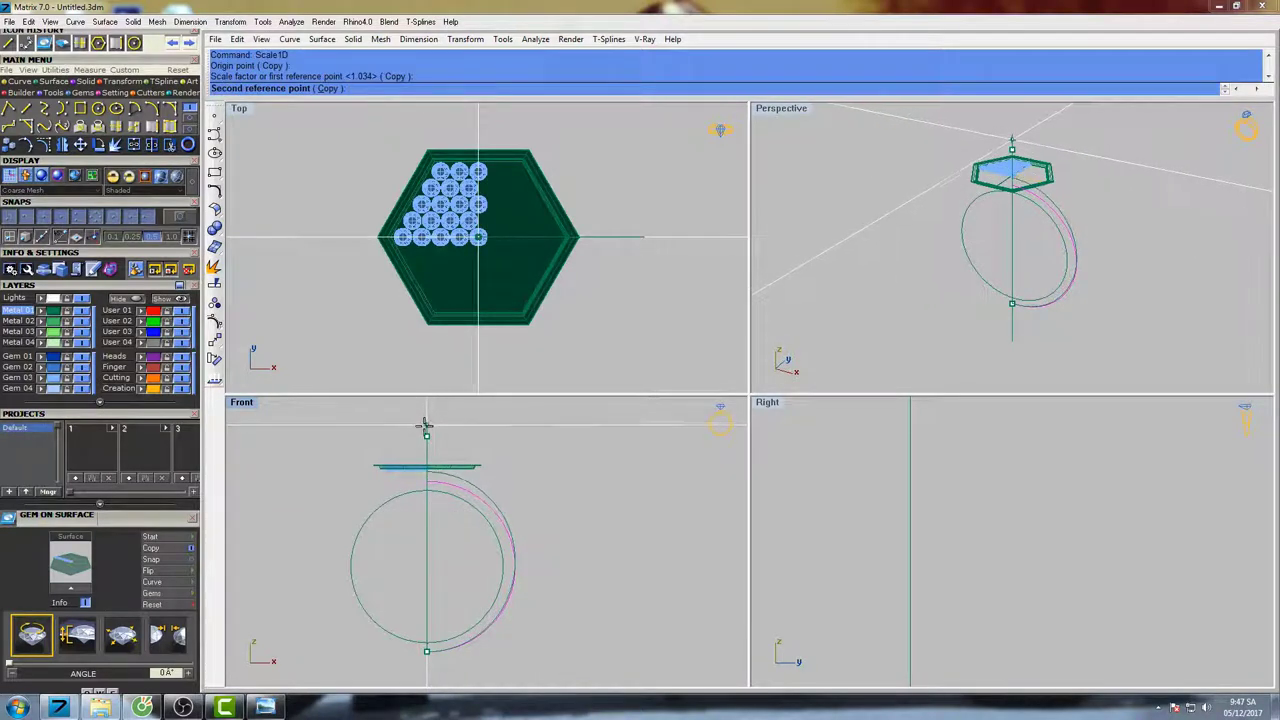
click(425, 432)
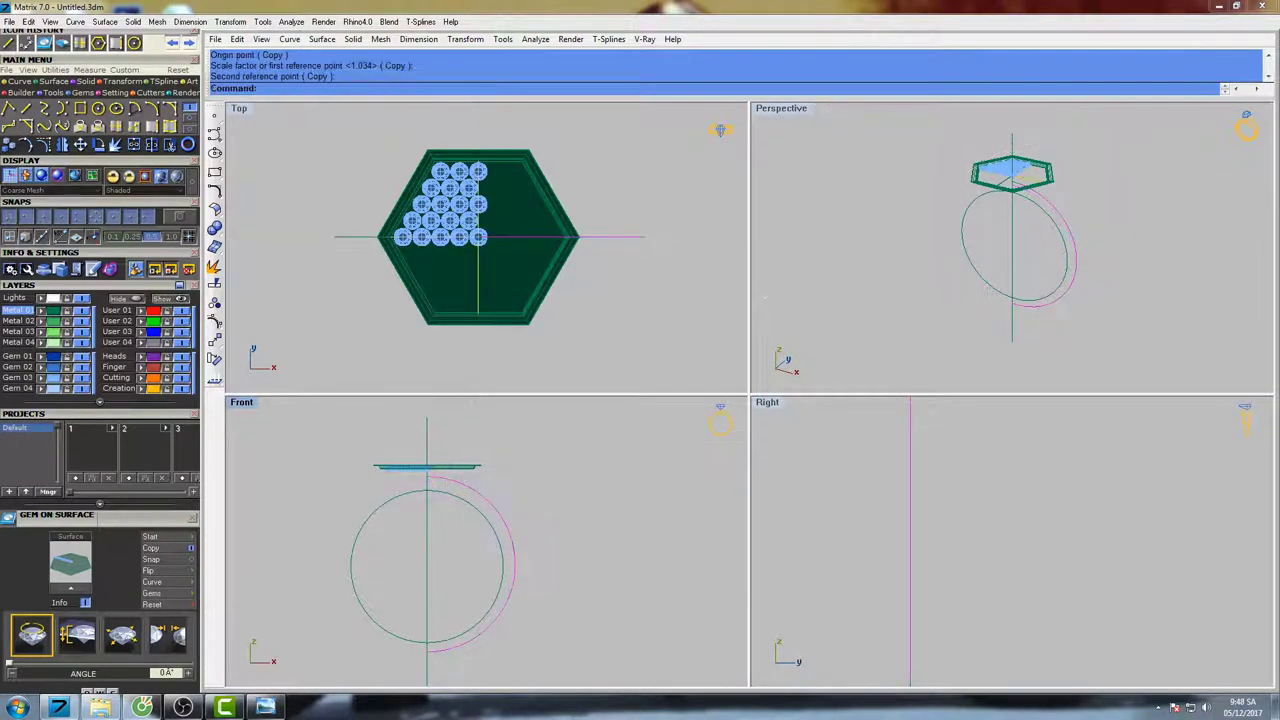
right_drag(498, 527, 529, 490)
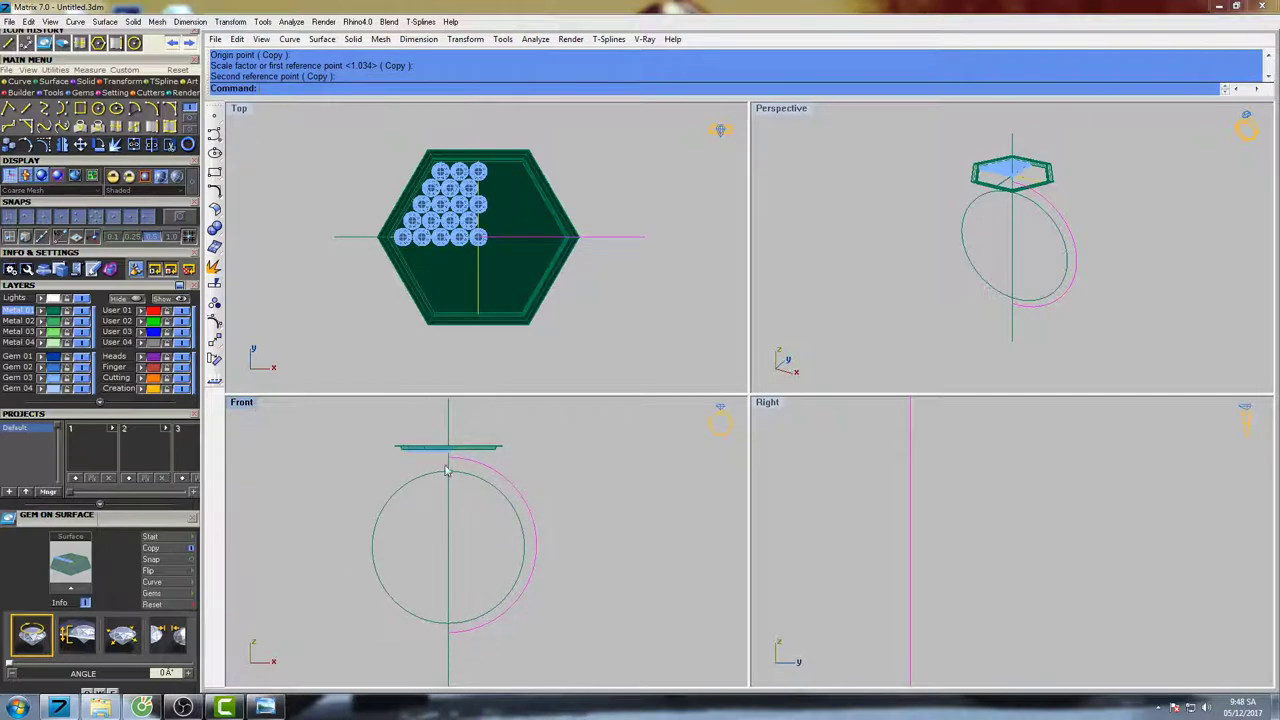
- Show the half arc's control points in an enlarged Front view and move its upper end point straight up to the centre line's top
double_click(249, 408)
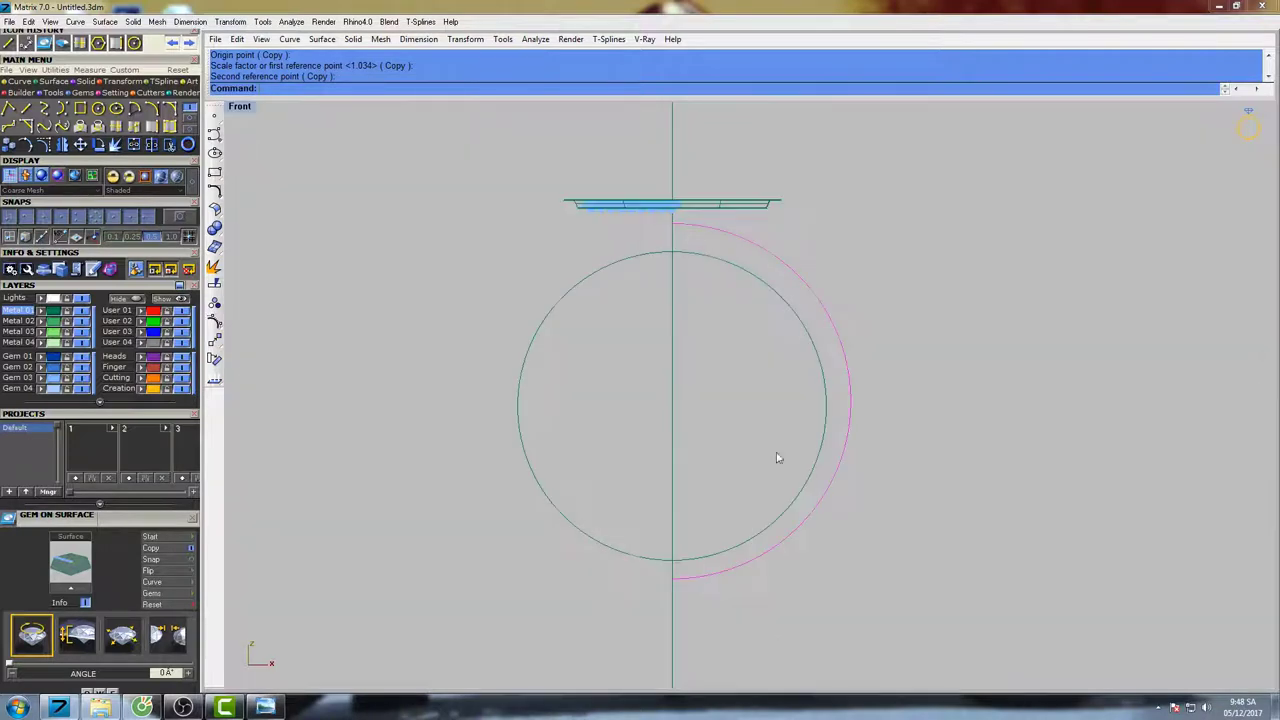
right_drag(777, 457, 673, 435)
key(F10)
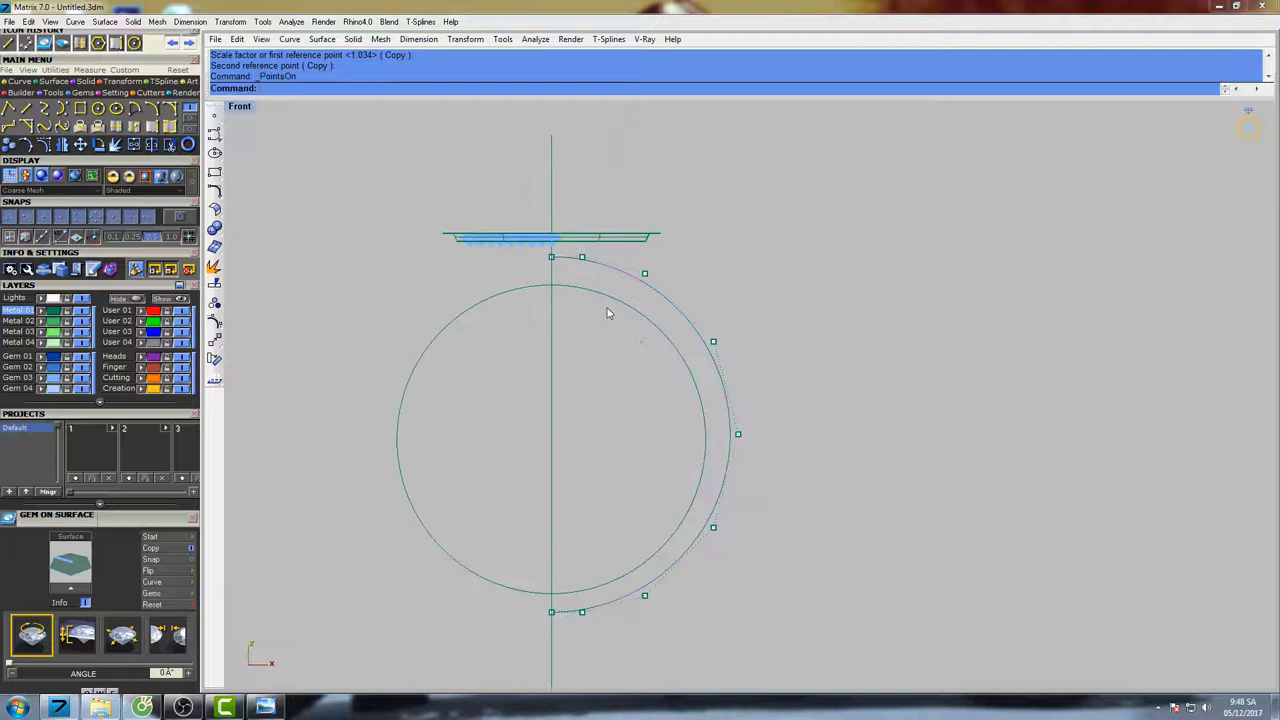
click(552, 258)
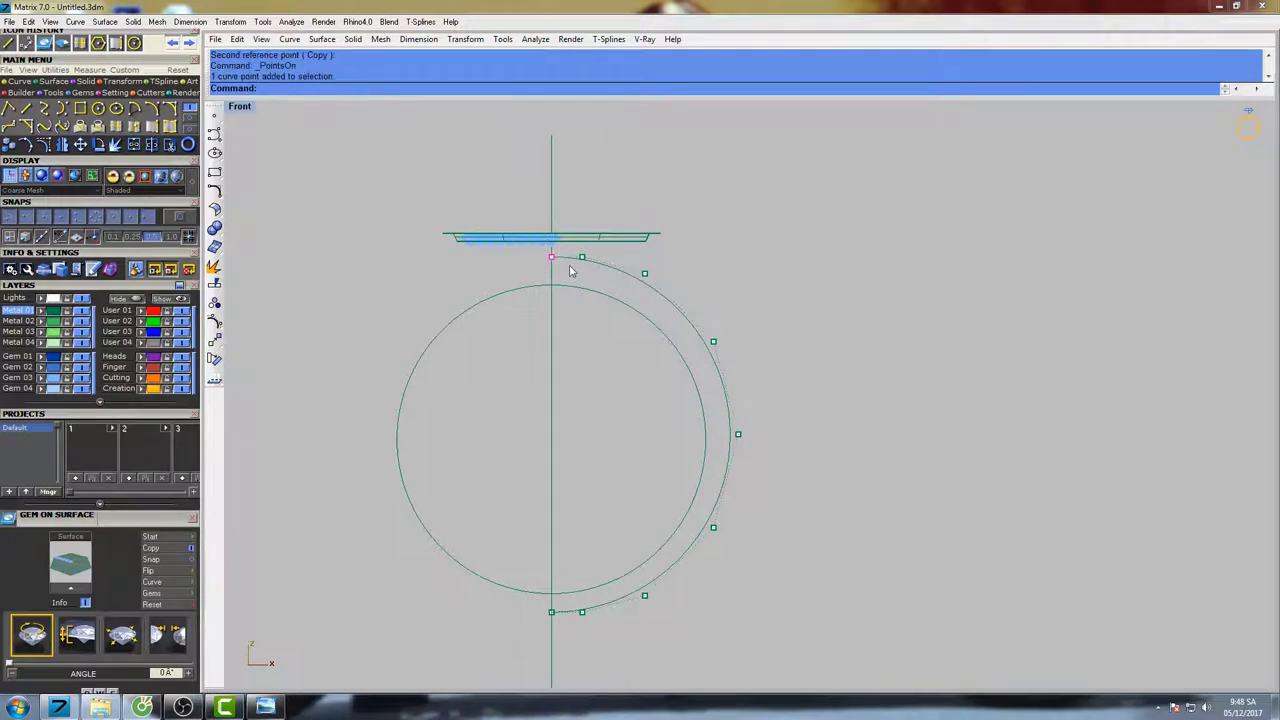
key(Return)
click(606, 337)
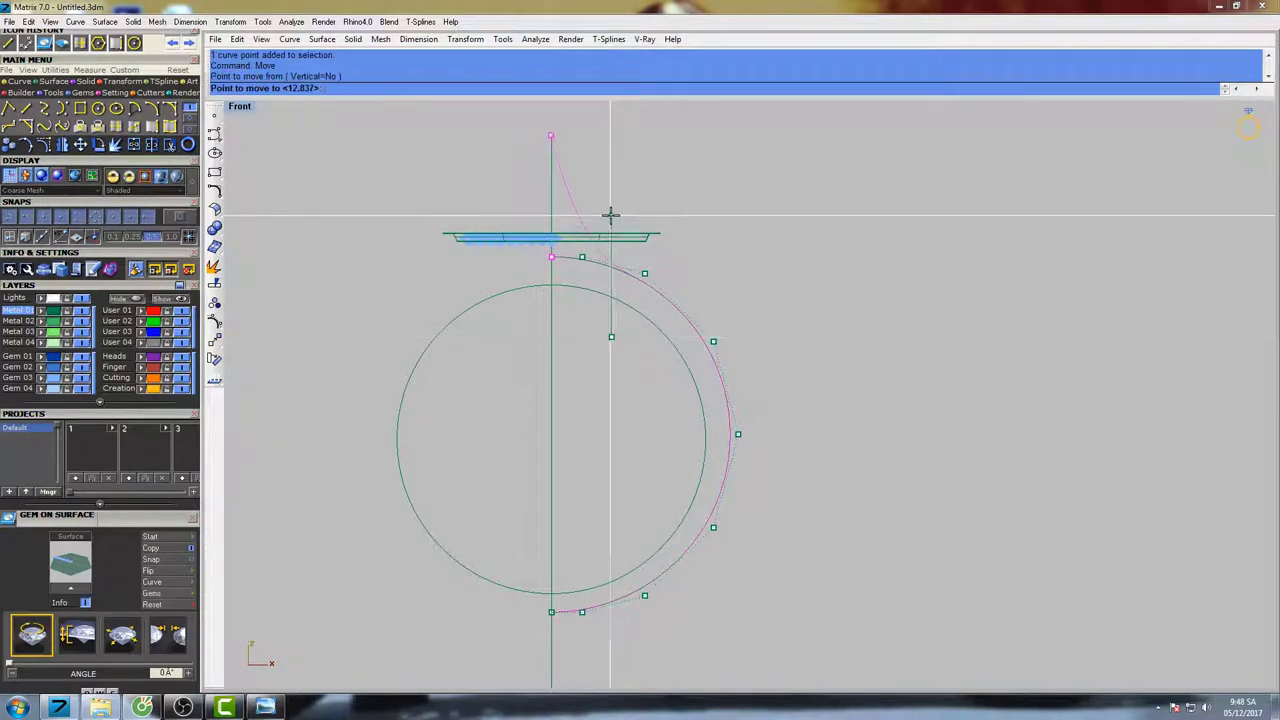
click(609, 214)
- Move the curve's second control point from the top about 4.3 mm and its third about 1.8 mm, both up and to the right
key(Return)
drag(595, 253, 678, 256)
click(655, 232)
click(717, 204)
key(Return)
click(688, 245)
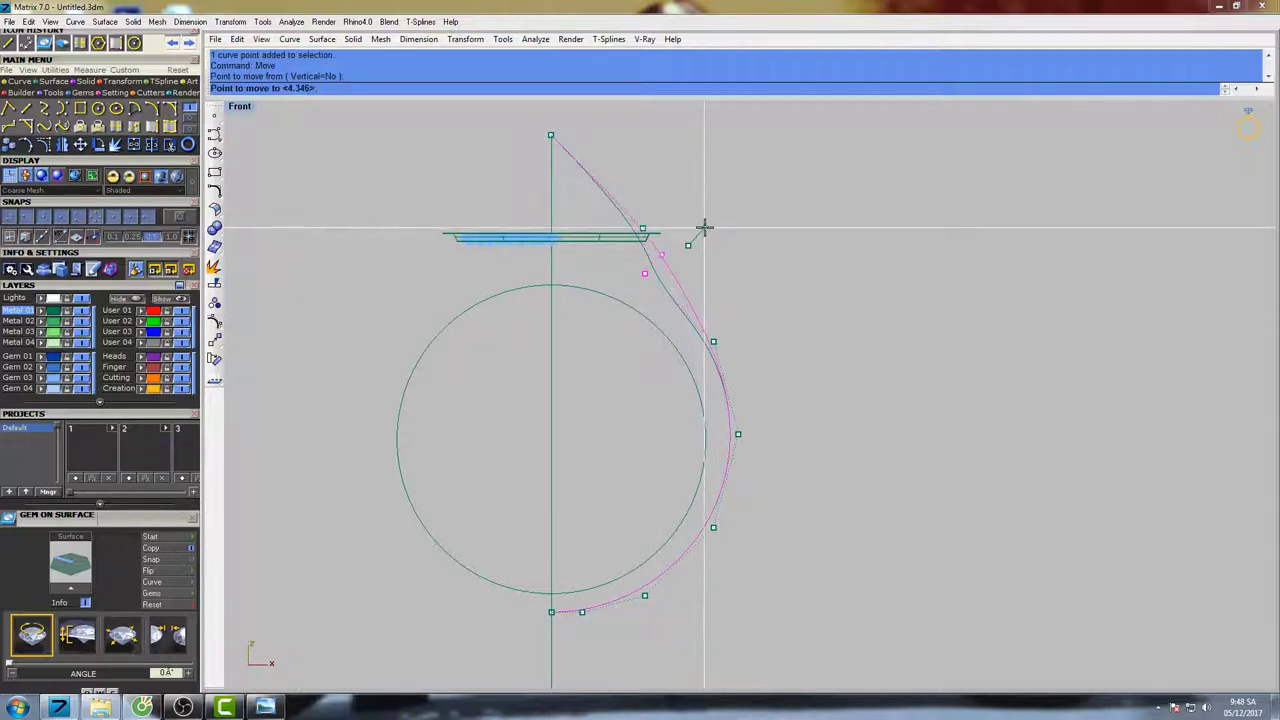
click(706, 226)
- Move the curve's top end point about 2.8 mm to the right and its second control point about 2.7 mm upward and left
click(551, 135)
key(Return)
click(654, 133)
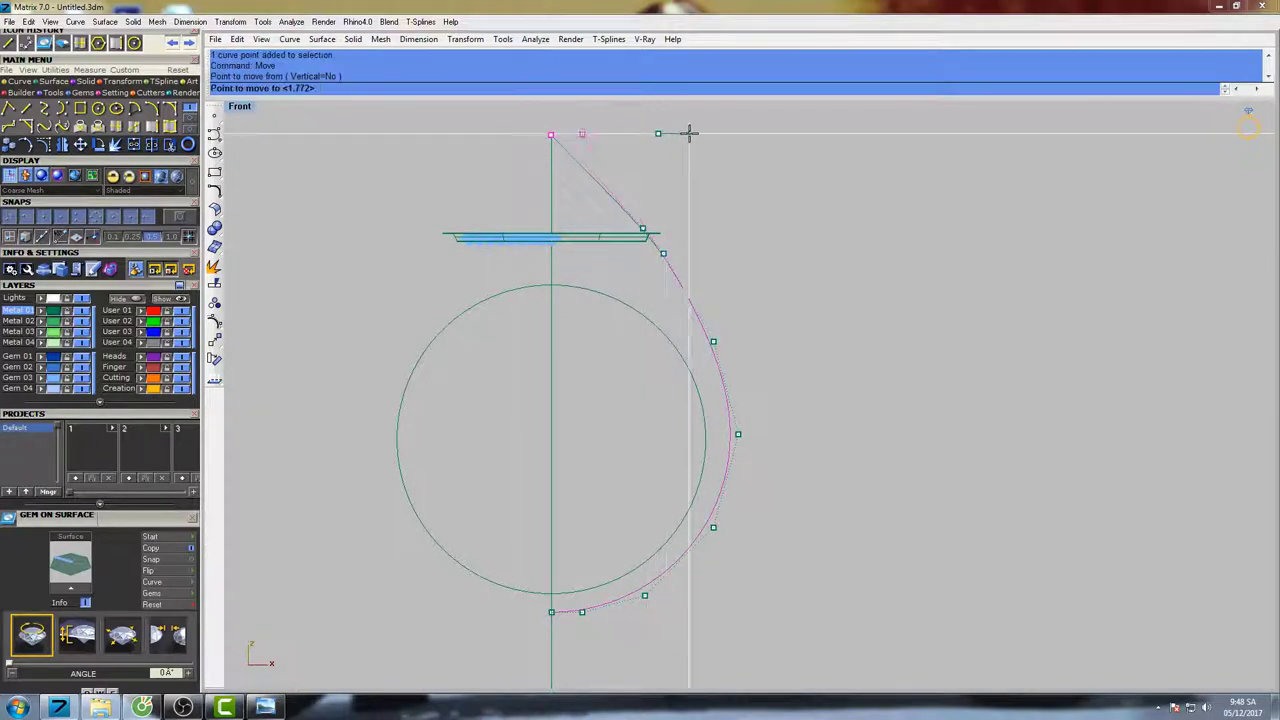
click(696, 131)
click(643, 231)
key(Return)
click(689, 206)
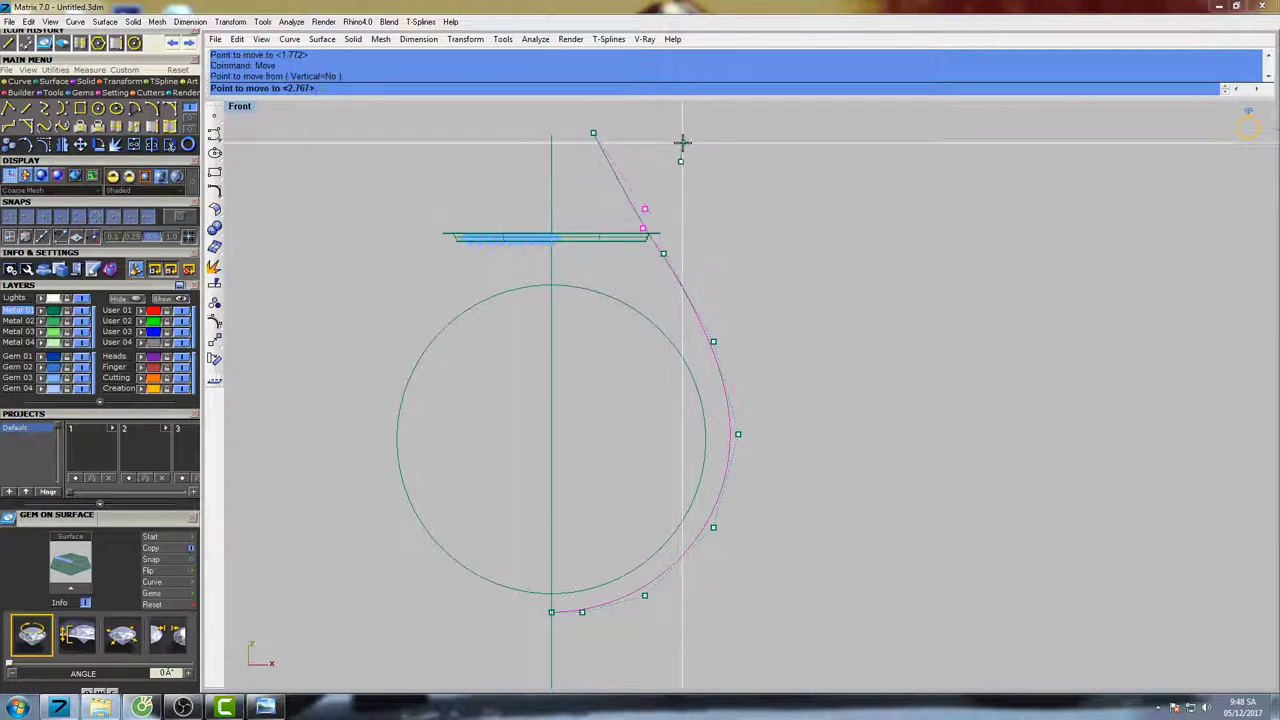
click(674, 185)
- Nudge the curve's third control point from the top about 0.4 mm outward and its fourth about 0.2 mm outward
drag(640, 281, 684, 251)
key(Return)
scroll(666, 250, up, 4)
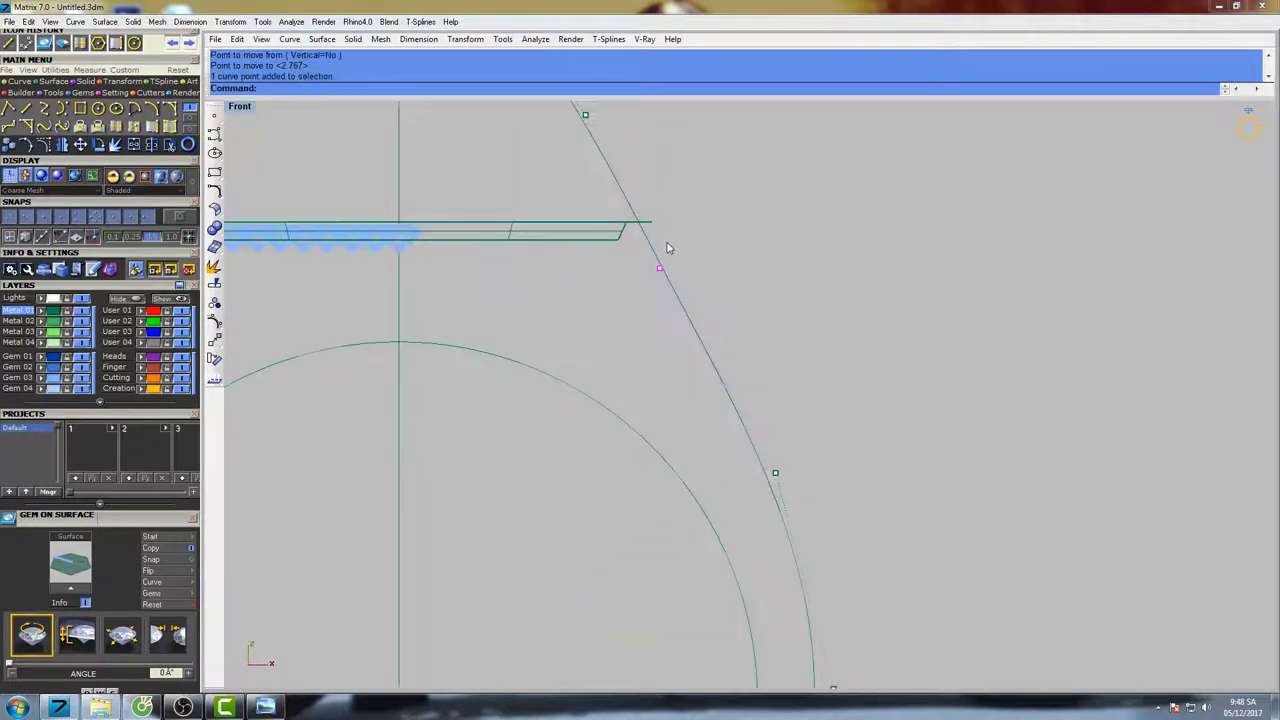
click(691, 220)
click(703, 220)
scroll(700, 222, down, 5)
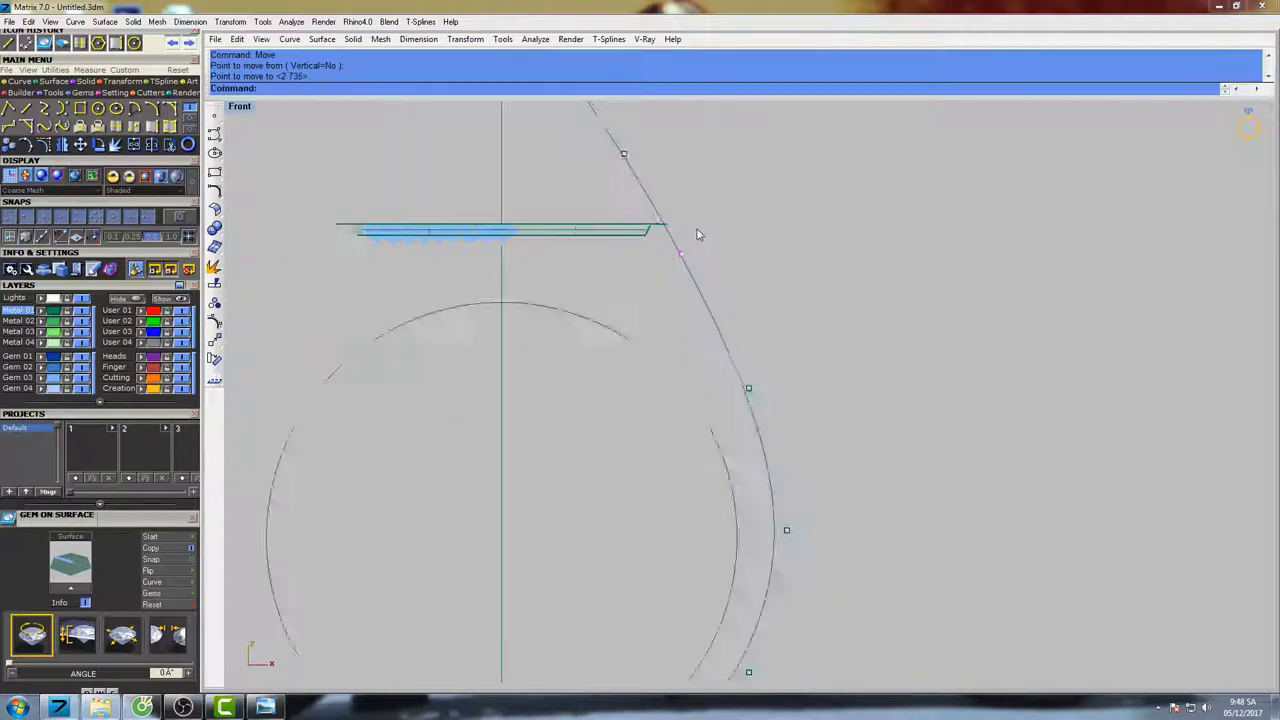
drag(667, 366, 722, 316)
key(Return)
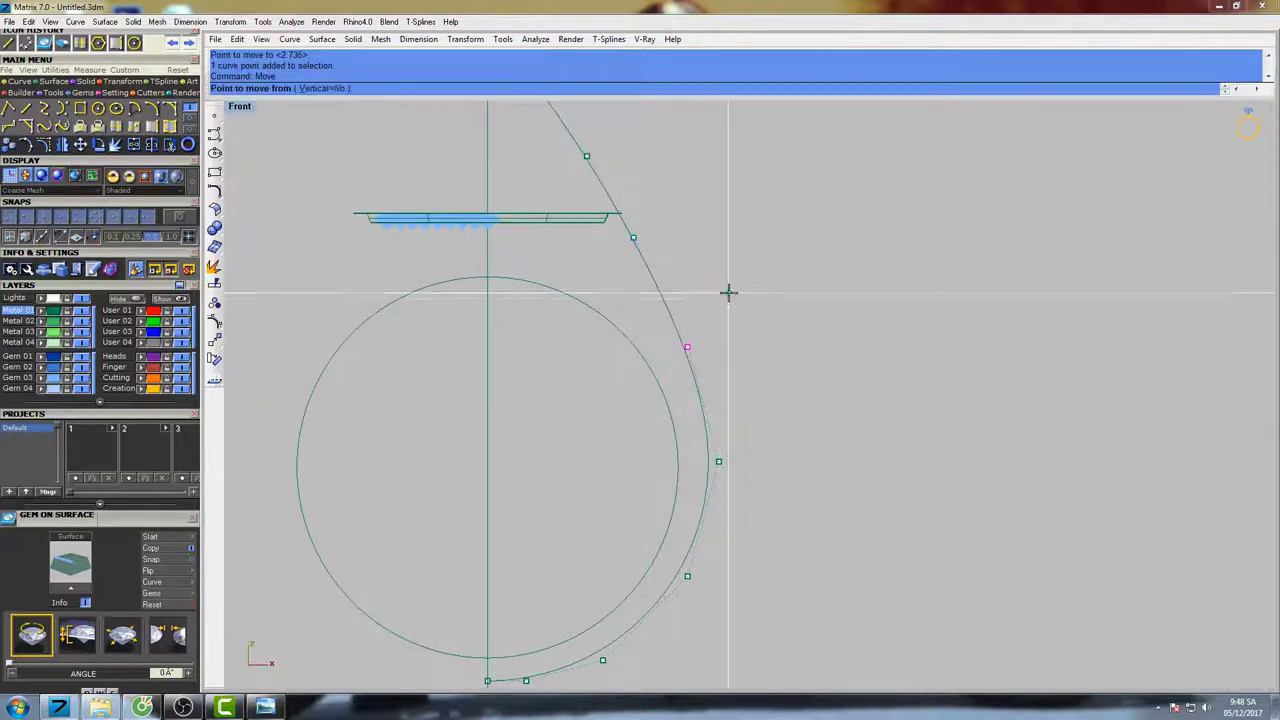
click(729, 291)
click(734, 295)
- Raise the control point just below the setting's outer edge by about 0.2 mm so the curve meets that edge
right_drag(666, 261, 663, 328)
scroll(638, 316, up, 8)
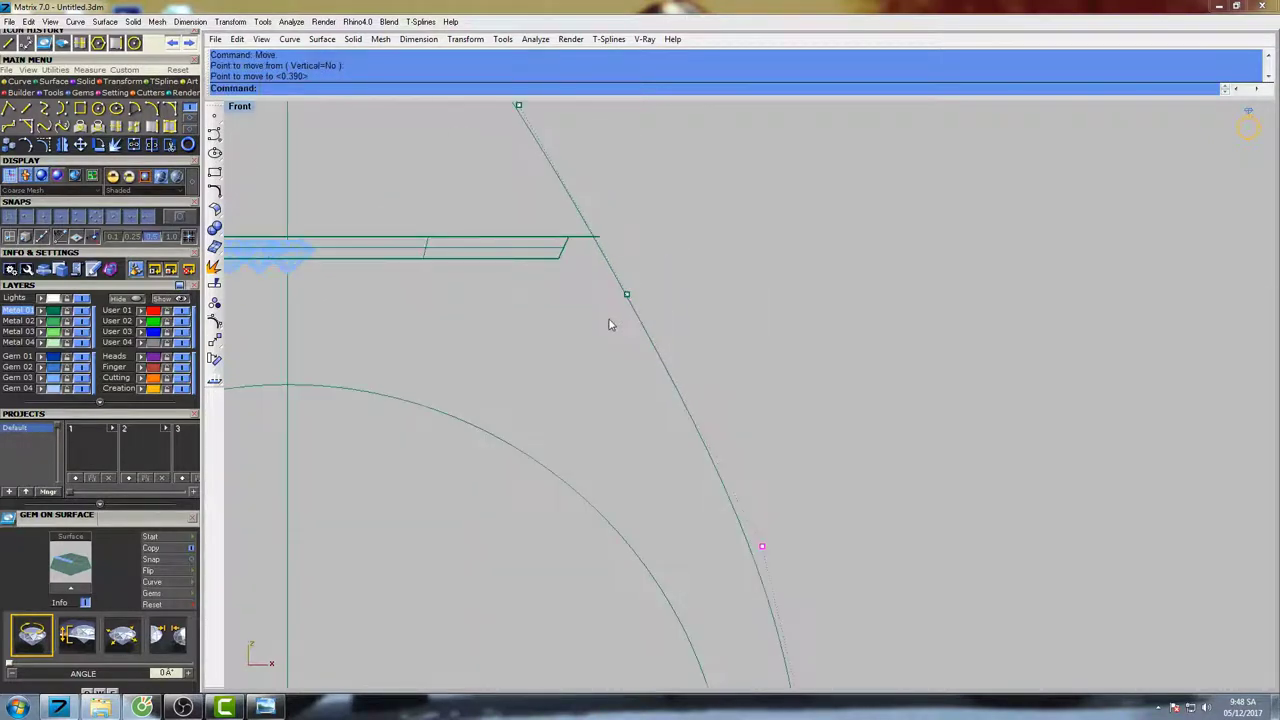
drag(609, 323, 649, 277)
right_click(651, 277)
click(660, 256)
click(660, 252)
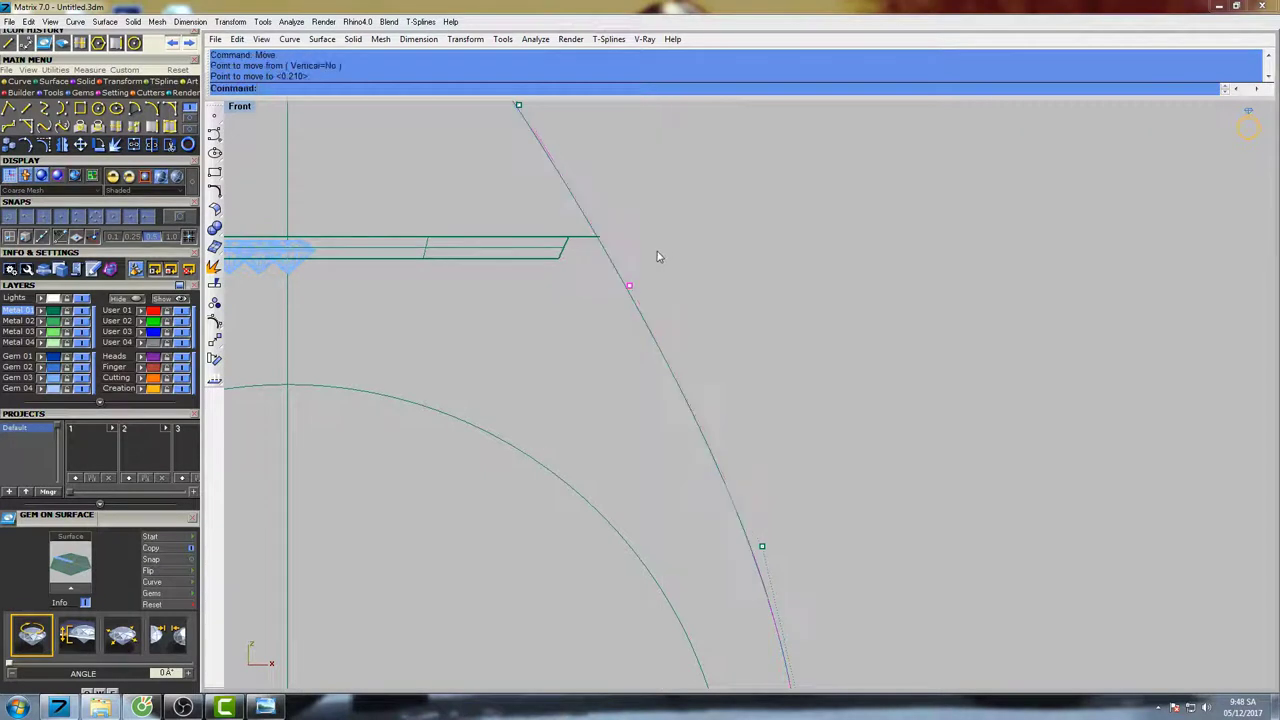
- Nudge the lower-right control point about 0.07 mm and the next one down about 0.09 mm to refine the shank's lower curve
scroll(647, 358, down, 5)
right_drag(719, 478, 715, 367)
scroll(660, 467, up, 6)
drag(661, 469, 720, 398)
key(Return)
click(755, 248)
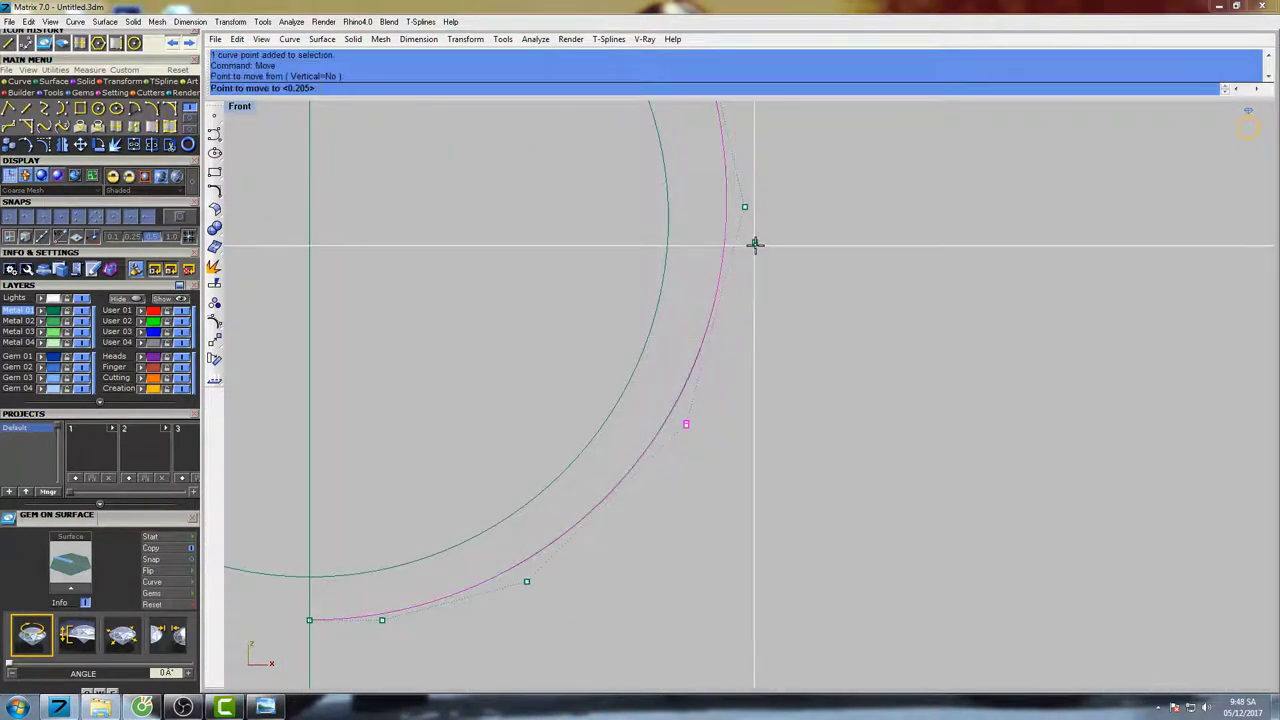
drag(510, 594, 583, 506)
key(Return)
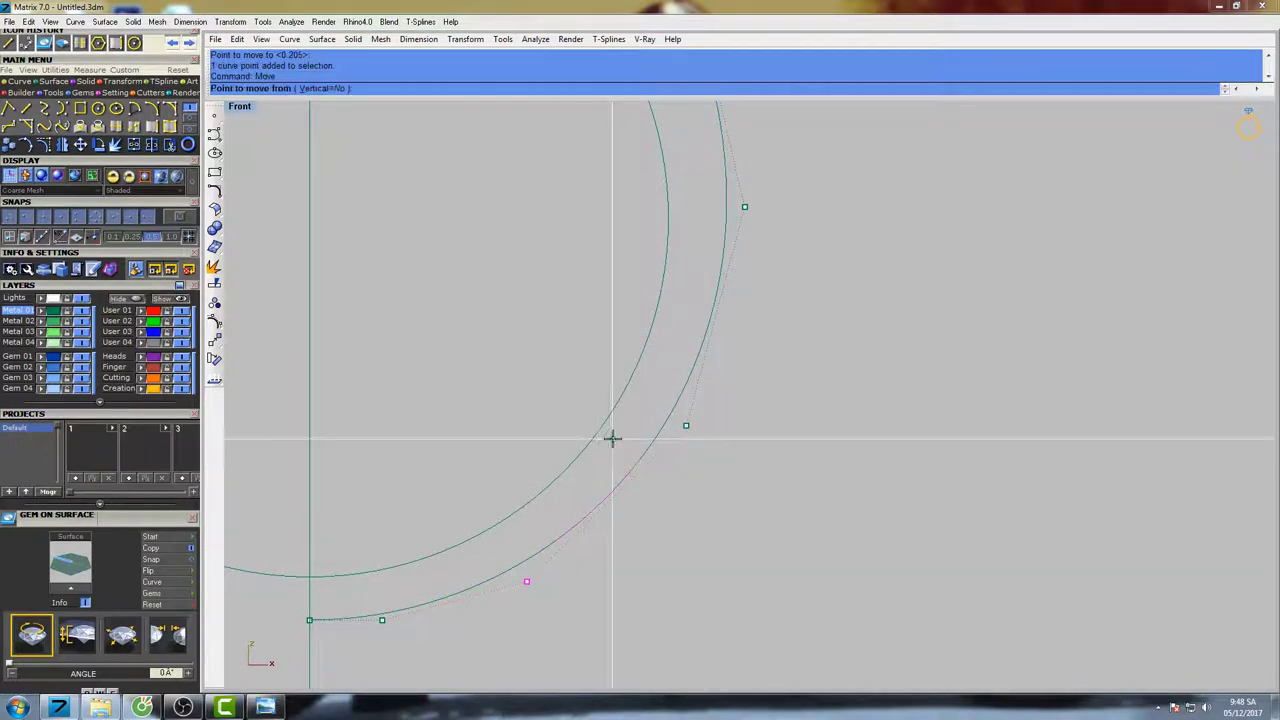
click(611, 432)
click(615, 426)
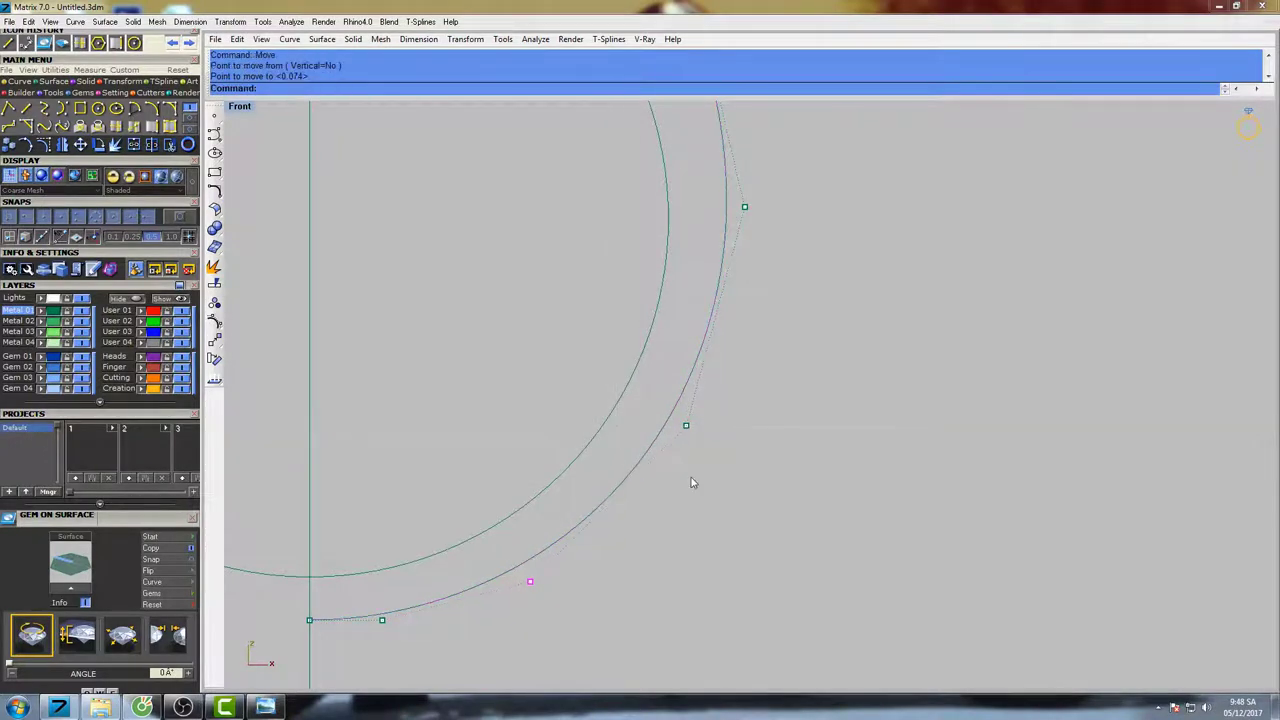
- Move the same two lower control points slightly farther outward, shifting the bottom one by about 0.06 mm
drag(513, 626, 602, 526)
key(Return)
click(733, 452)
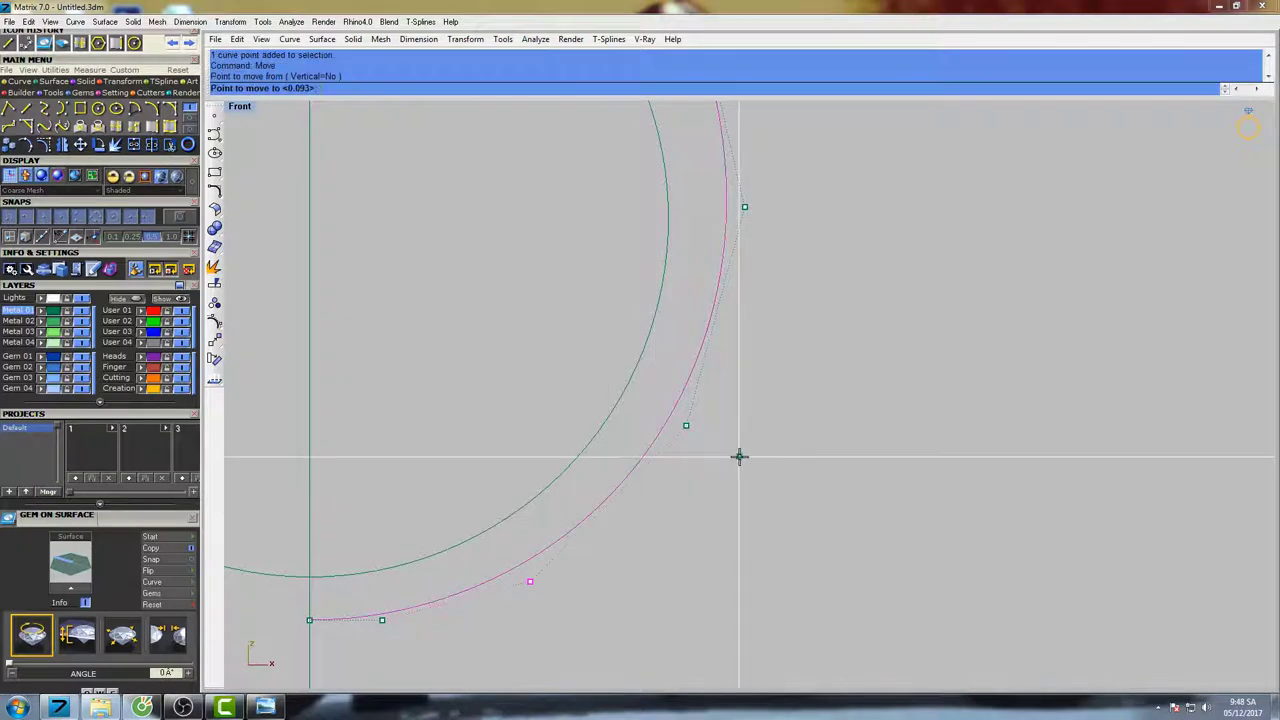
click(740, 457)
drag(667, 482, 705, 421)
key(Return)
click(760, 360)
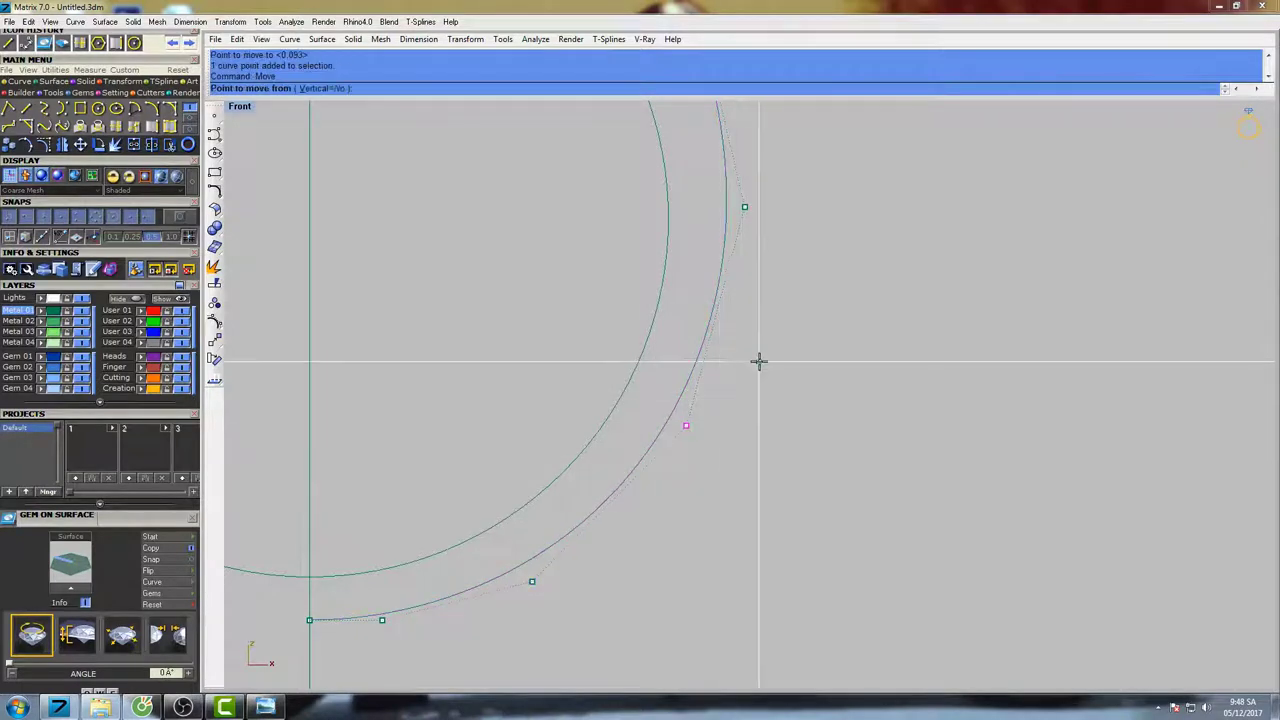
click(762, 360)
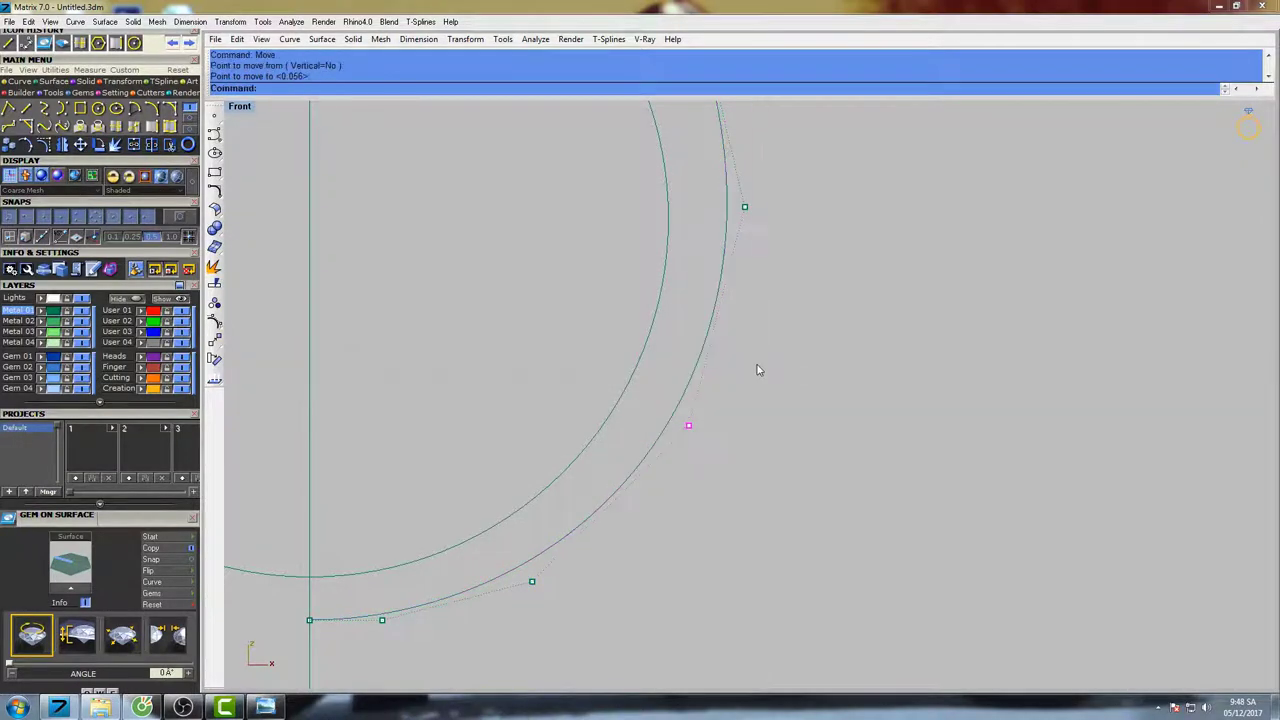
- Raise the shank curve's topmost control point about 0.6 mm
scroll(757, 369, down, 3)
mouse_move(754, 371)
right_down()
mouse_move(745, 300)
mouse_move(746, 376)
right_up()
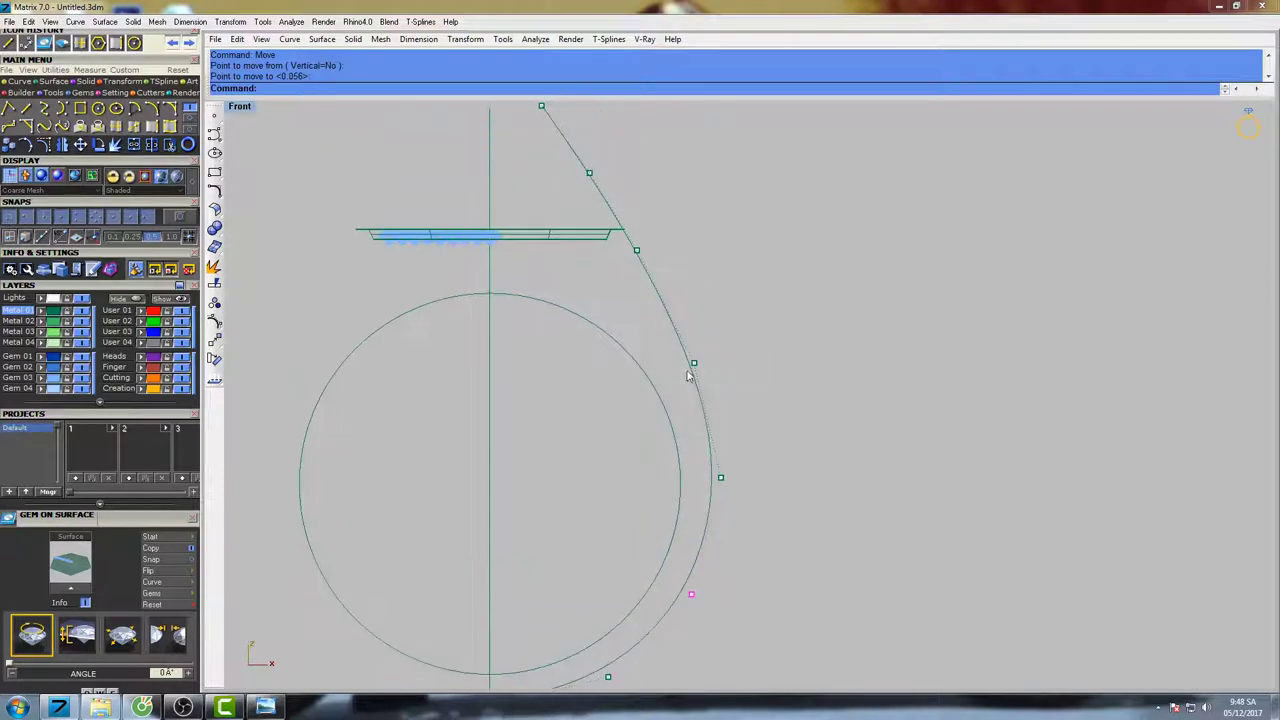
scroll(626, 194, up, 3)
drag(511, 219, 576, 152)
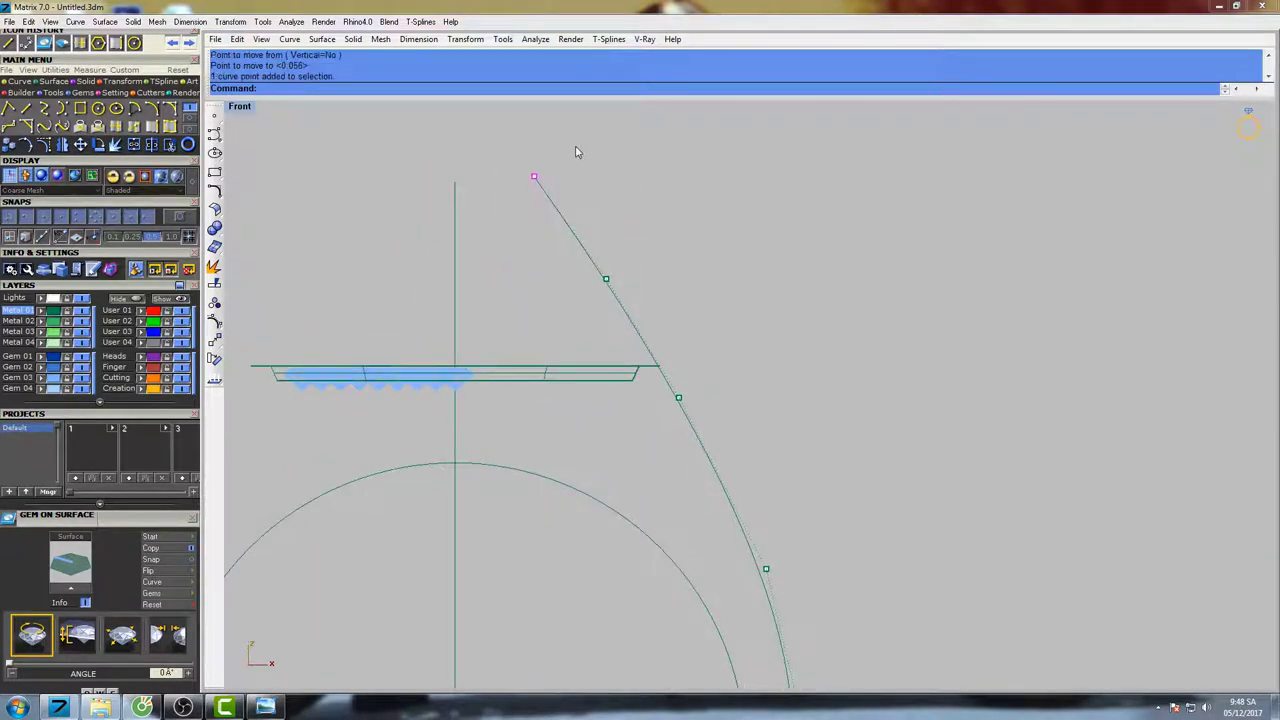
right_click(744, 250)
click(744, 250)
click(743, 233)
- Nudge the shank curve's second control point from the top slightly outward so the curve meets the setting's outer edge
drag(578, 307, 640, 250)
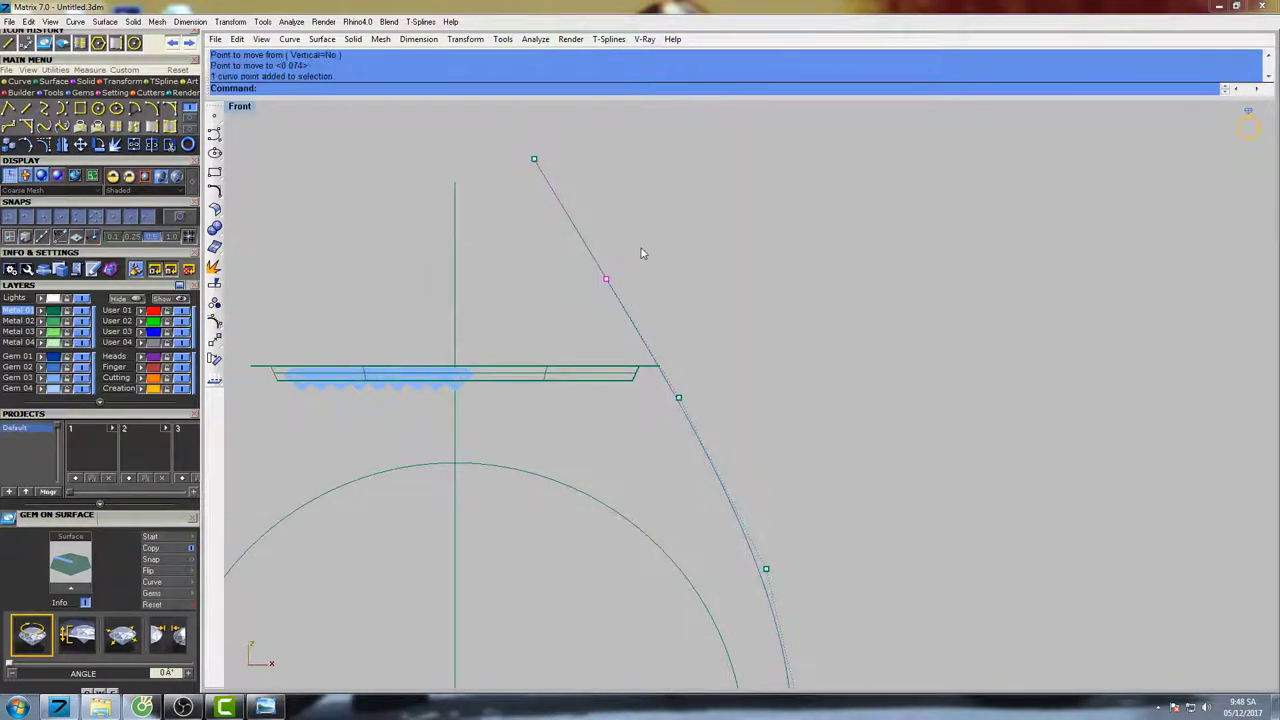
key(Return)
scroll(650, 256, up, 3)
click(666, 260)
click(686, 240)
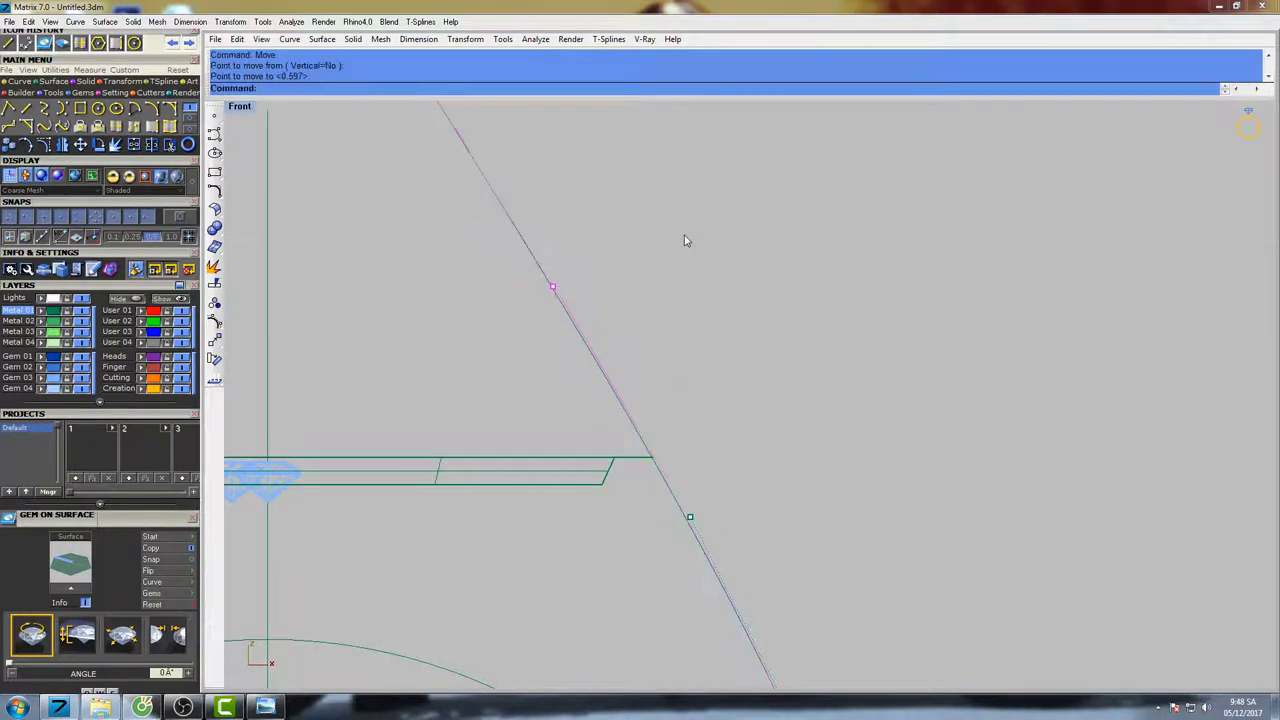
scroll(673, 252, down, 5)
right_drag(741, 447, 718, 340)
key(Escape)
right_drag(677, 234, 707, 302)
- Trim off the shank curve's upper end just above the setting, using a short temporary horizontal line as the cutter
click(26, 109)
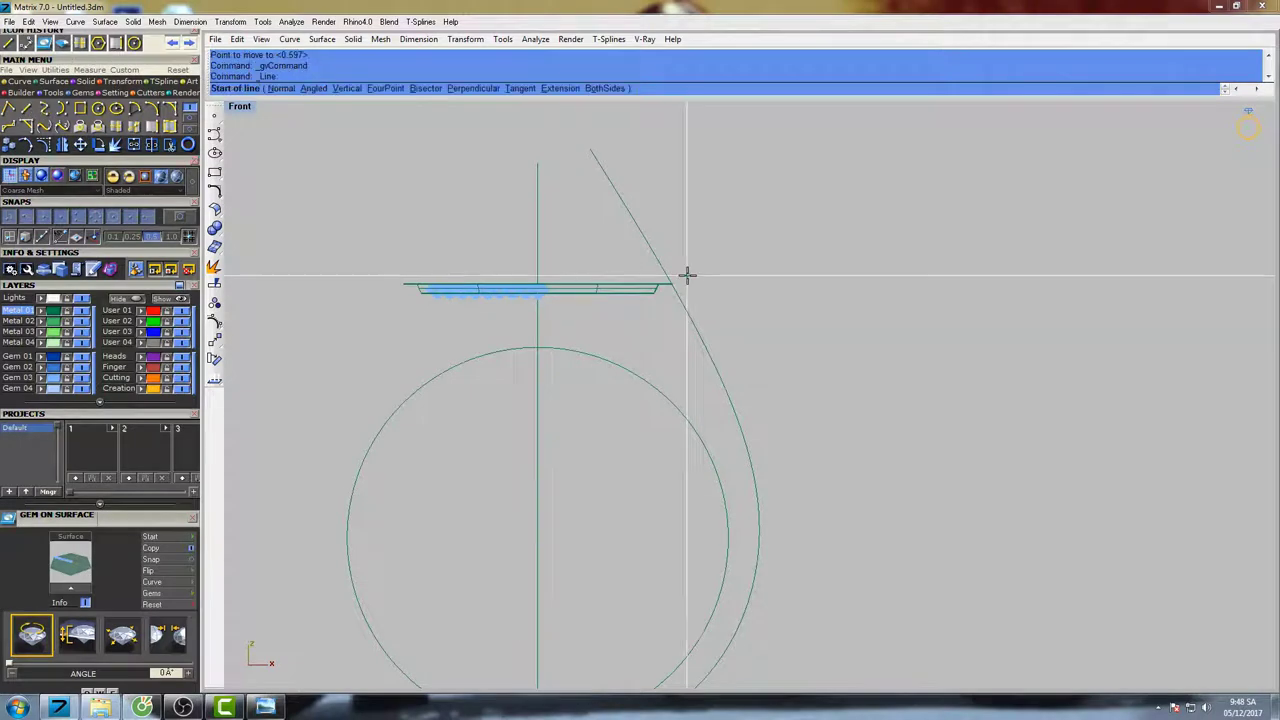
click(680, 263)
click(621, 271)
right_drag(683, 250, 613, 215)
key(Return)
key(Return)
click(591, 226)
text(Del)
key(Return)
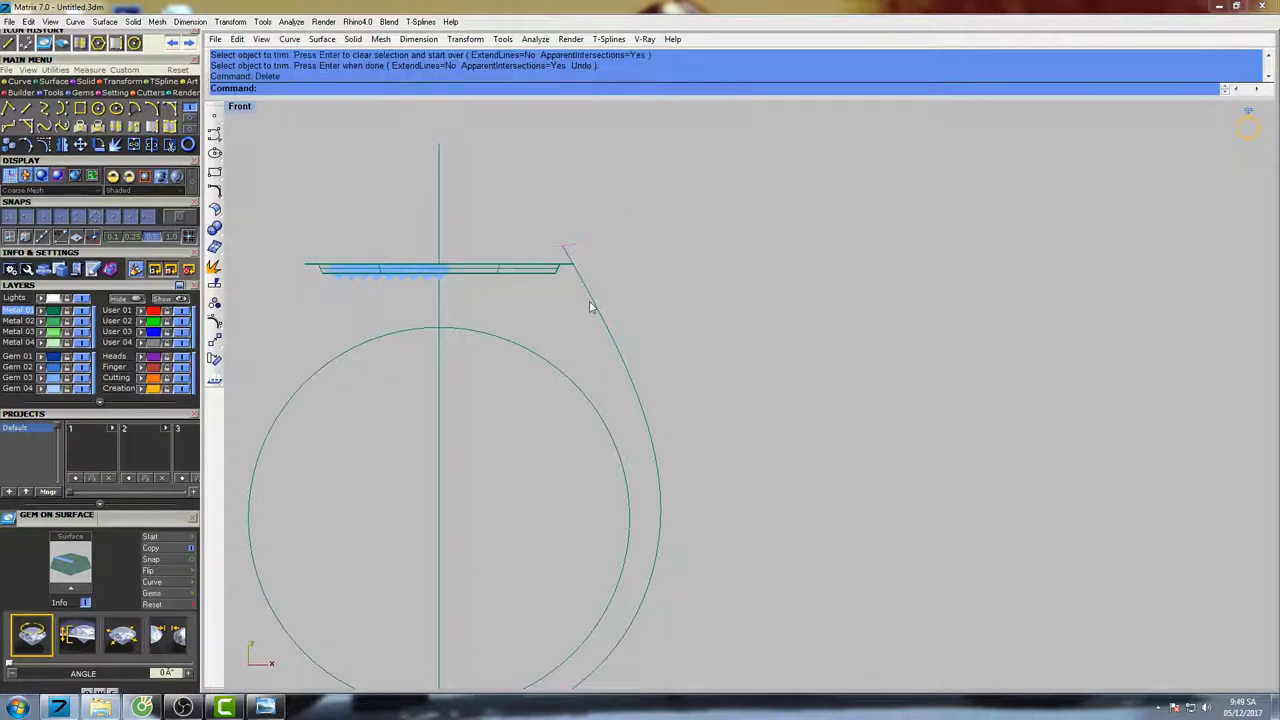
- Rebuild the trimmed shank curve with 9 points at degree 3 and display its control points for checking
scroll(591, 300, down, 3)
right_drag(606, 300, 595, 235)
text(rebuild)
key(Return)
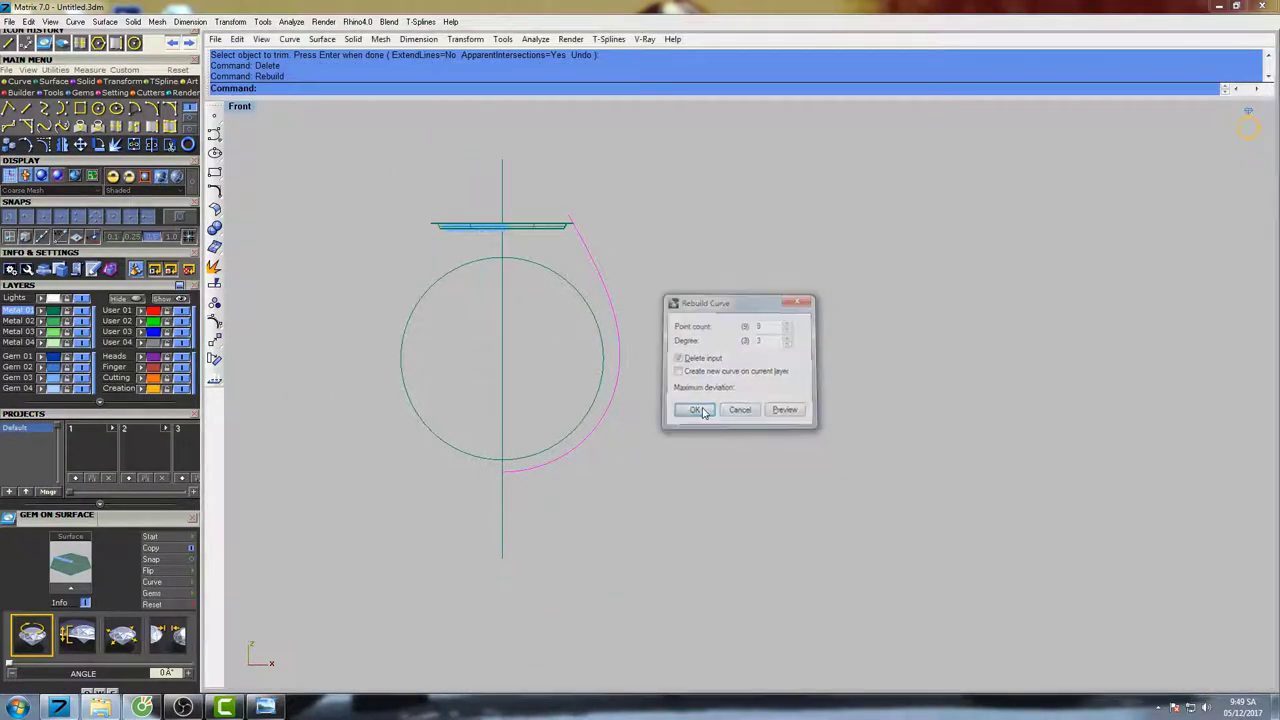
click(694, 410)
right_drag(657, 290, 716, 302)
key(F10)
scroll(660, 294, up, 3)
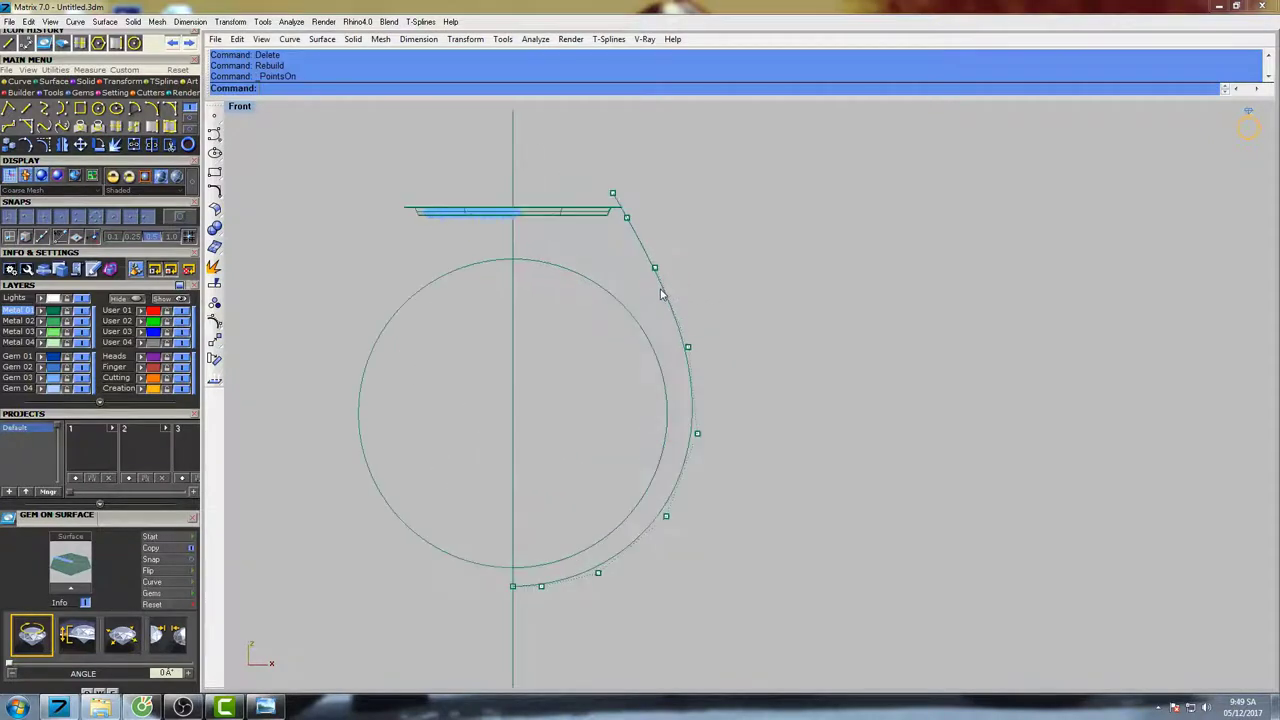
click(663, 296)
key(F10)
key(Escape)
- Rebuild the shank curve with 7 points at degree 3, deleting the input, and show its control points
right_drag(703, 309, 671, 289)
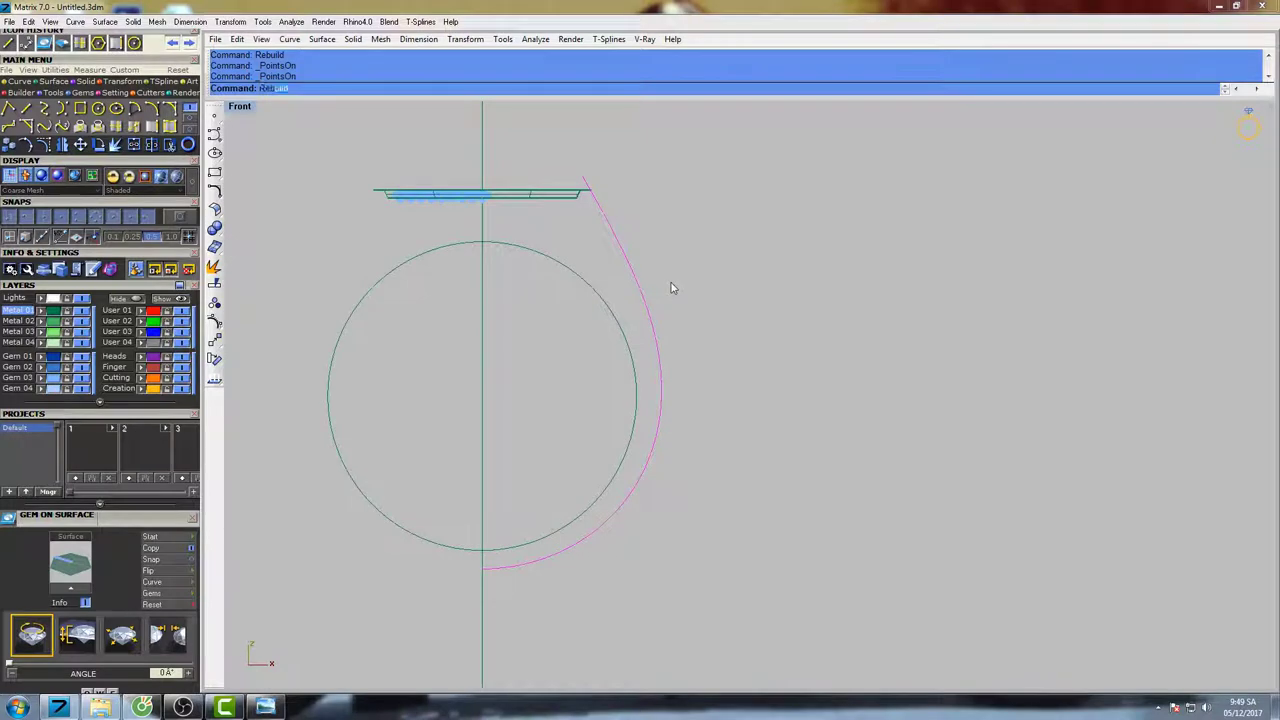
key(Return)
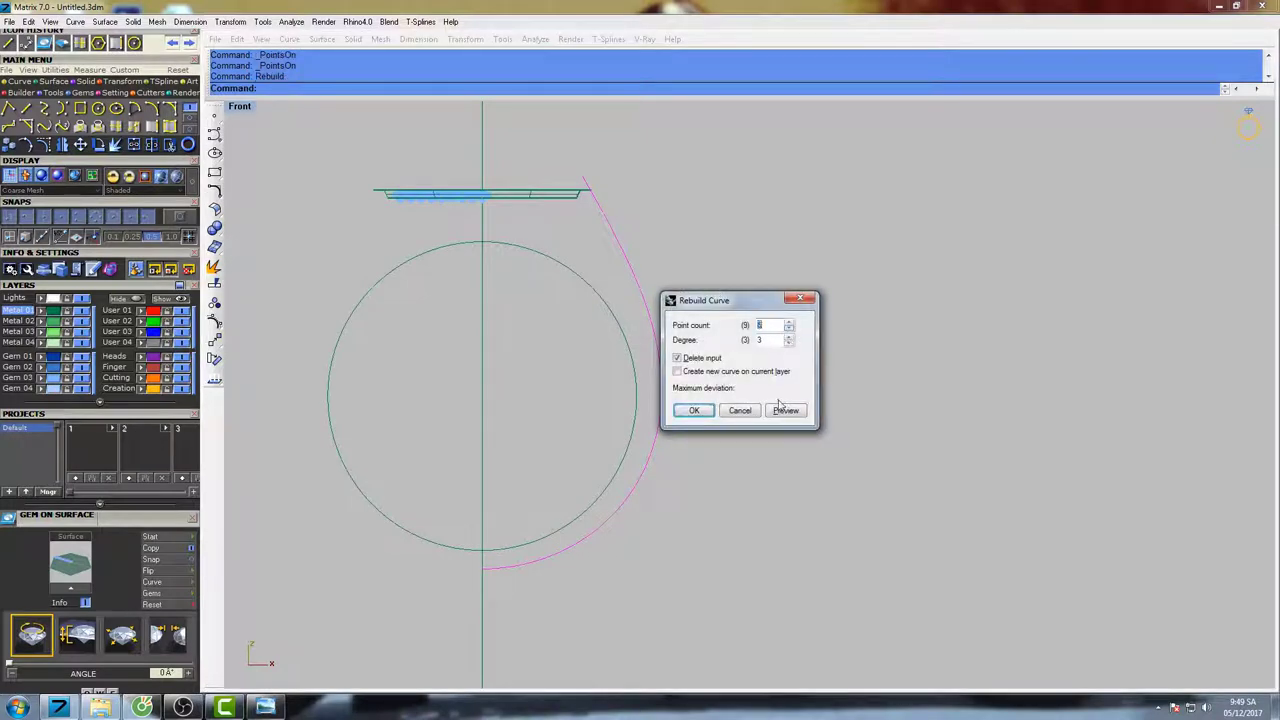
text(7)
click(770, 412)
click(693, 410)
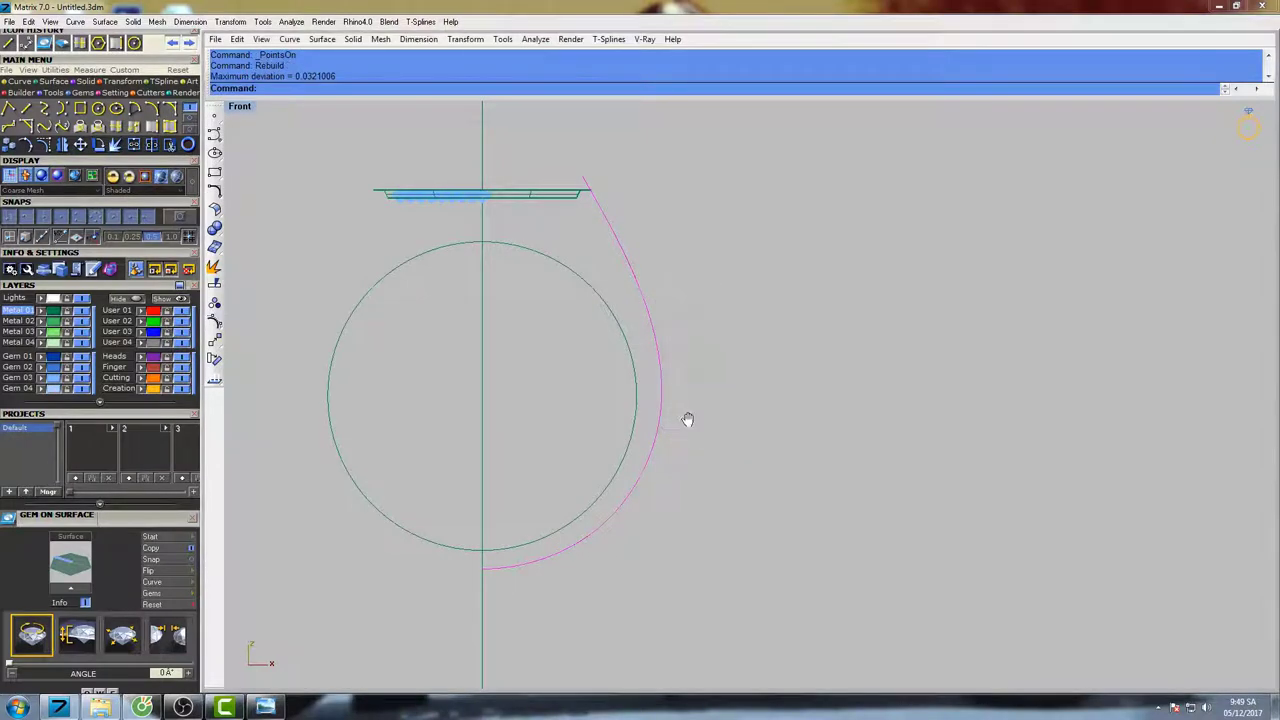
right_drag(686, 420, 671, 329)
key(F10)
- Examine how the rebuilt shank curve passes the setting's outer edge and follows the finger circle
scroll(660, 369, up, 2)
right_drag(648, 246, 722, 486)
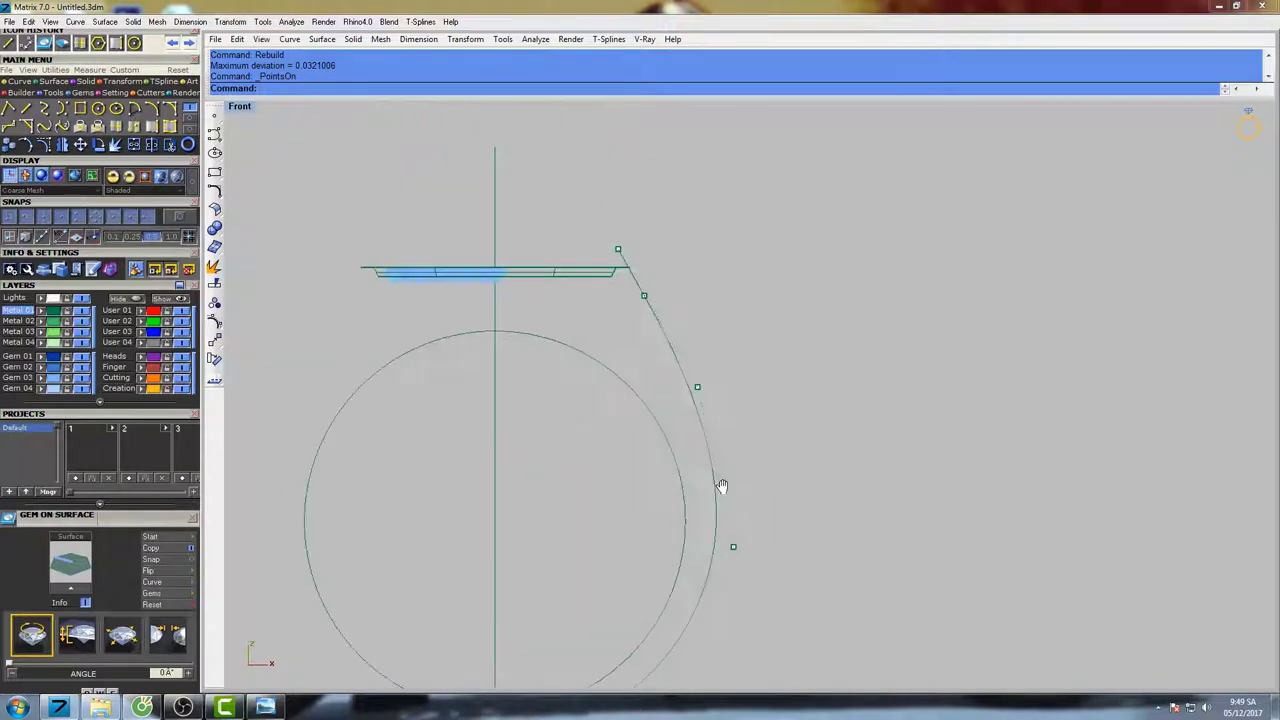
scroll(646, 299, up, 8)
drag(609, 321, 647, 260)
scroll(644, 260, up, 8)
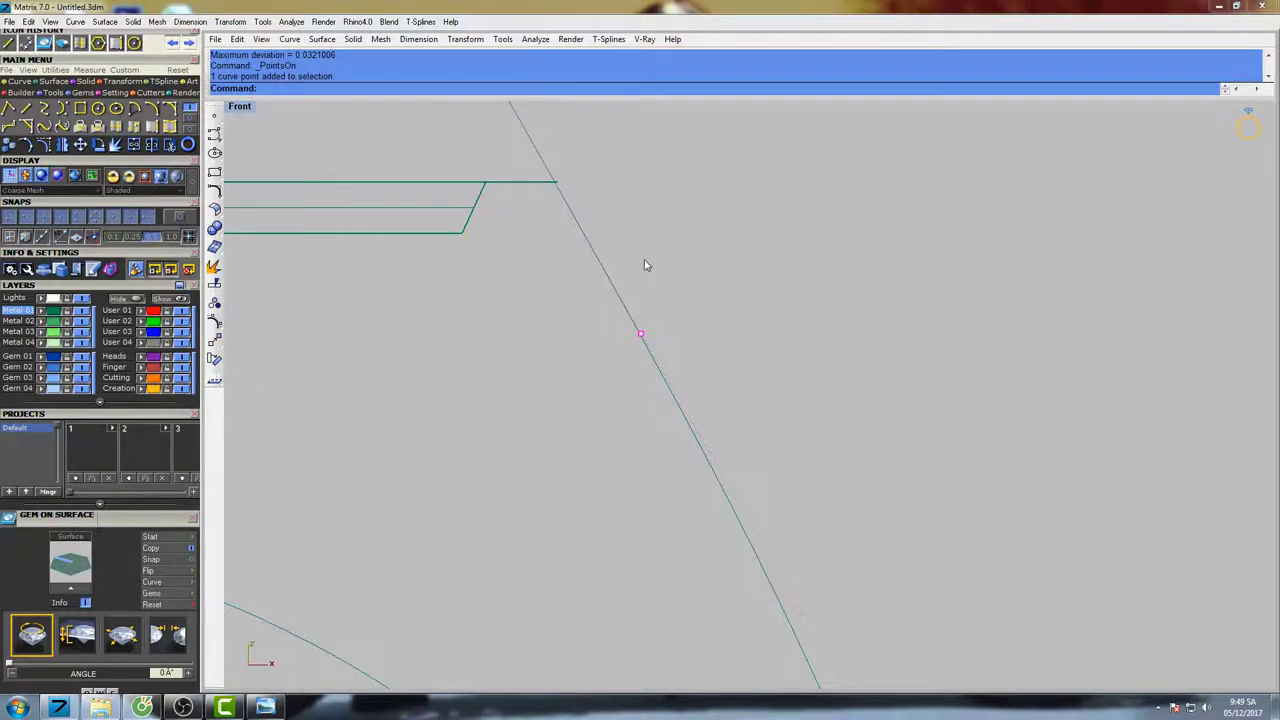
scroll(644, 260, down, 10)
scroll(648, 272, down, 3)
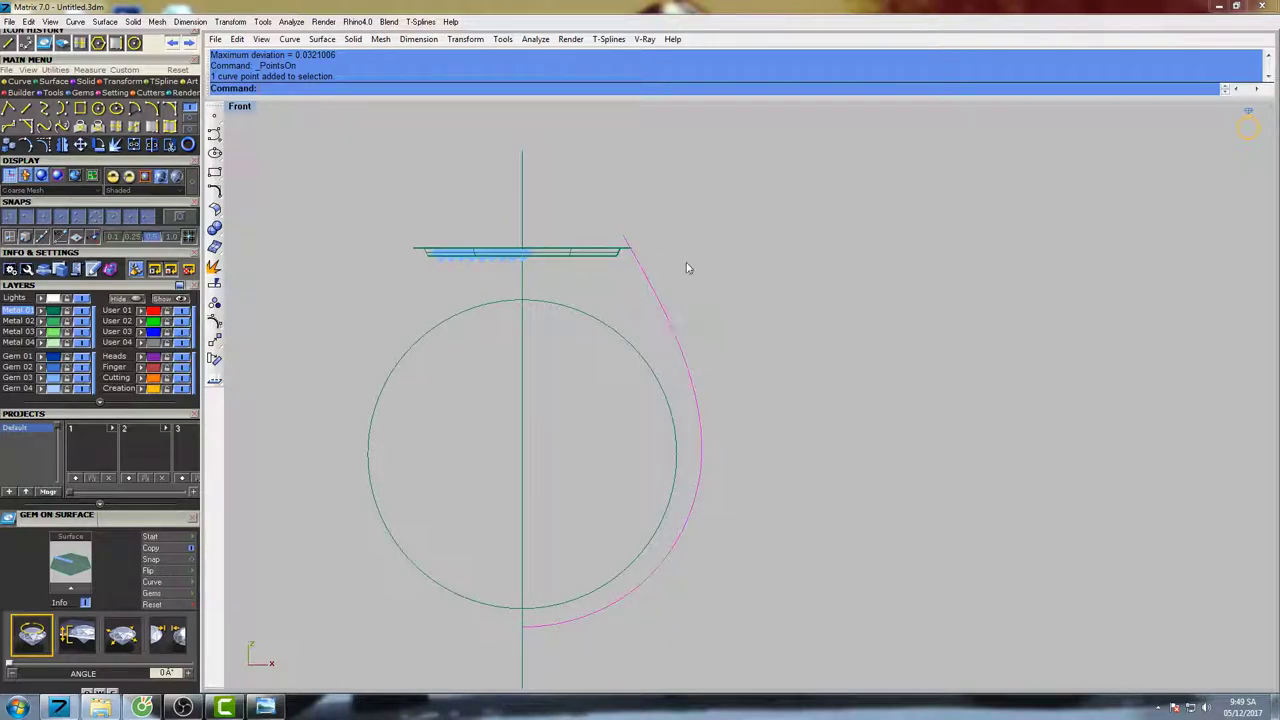
right_drag(686, 272, 697, 231)
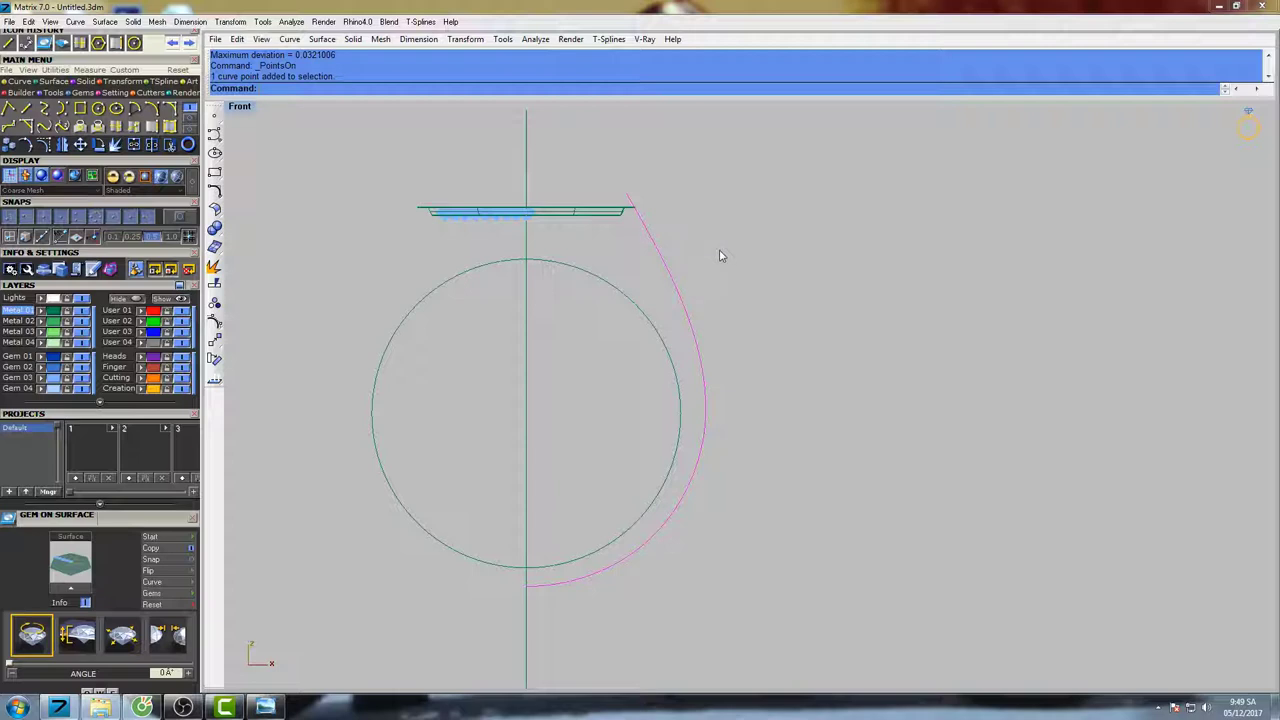
right_drag(720, 256, 694, 235)
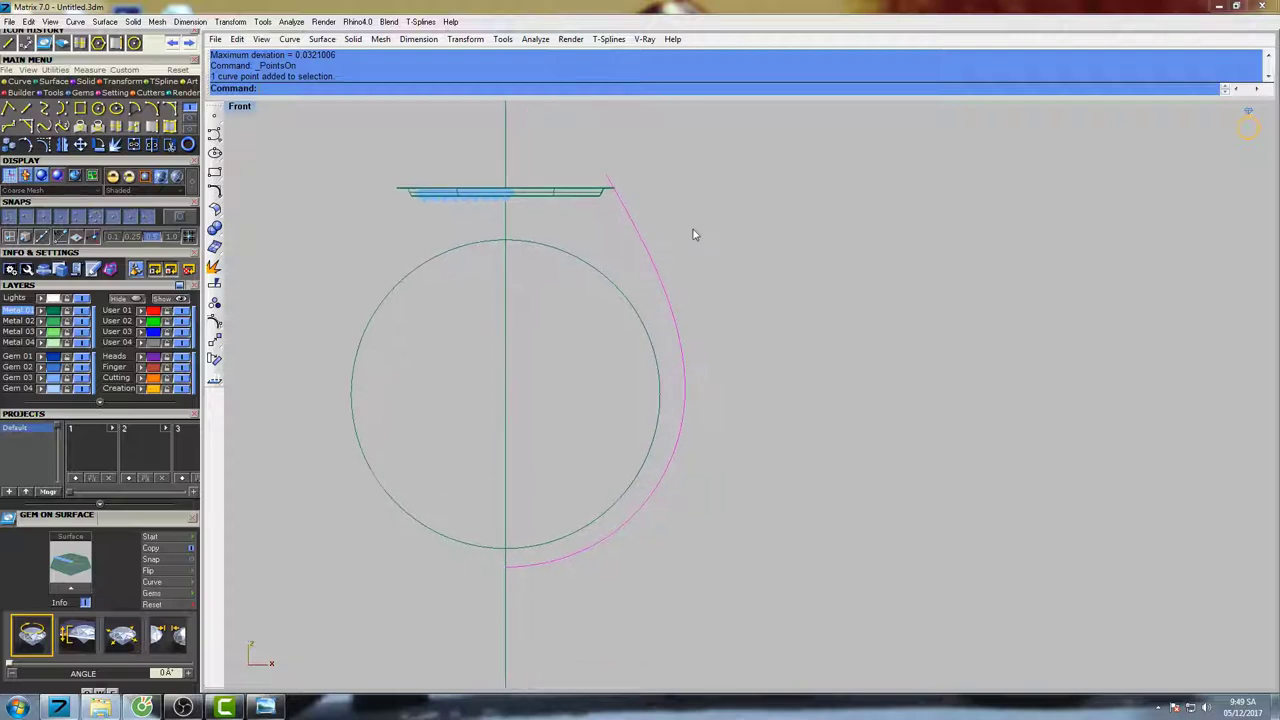
- Offset the finger circle outward by 1.2 mm
click(614, 286)
right_drag(674, 314, 652, 278)
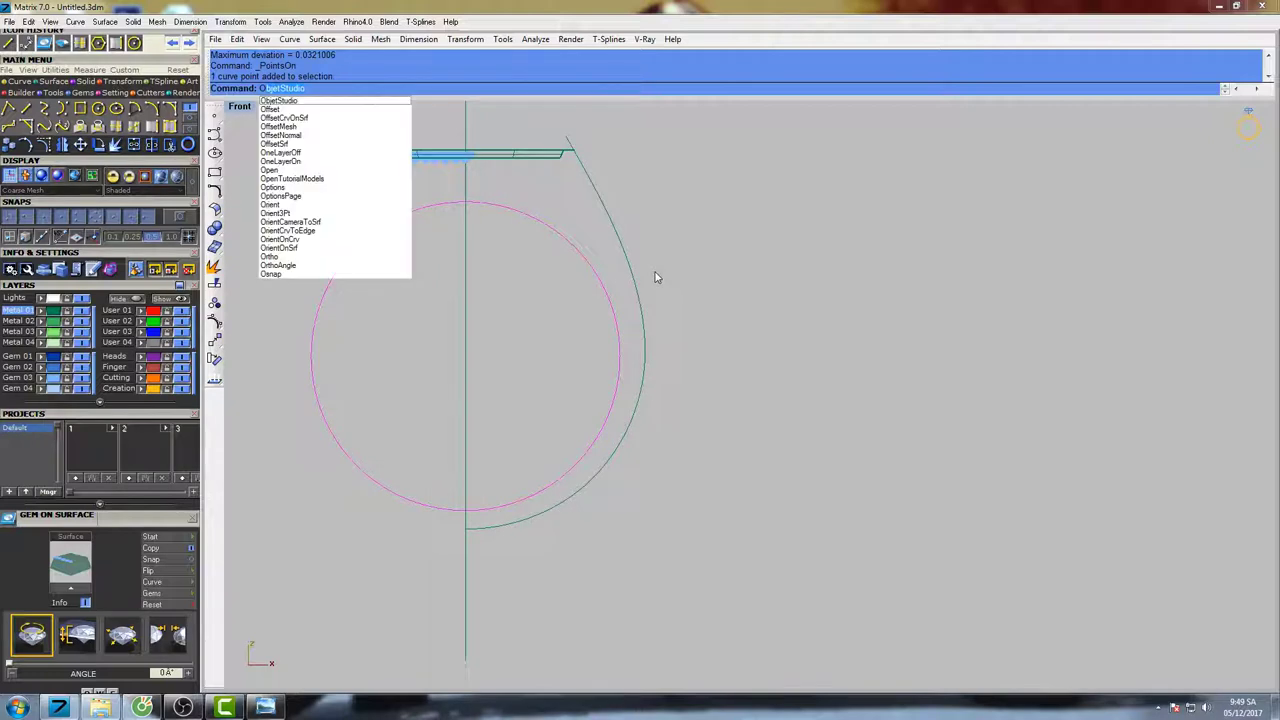
text(ffset)
key(Return)
click(659, 287)
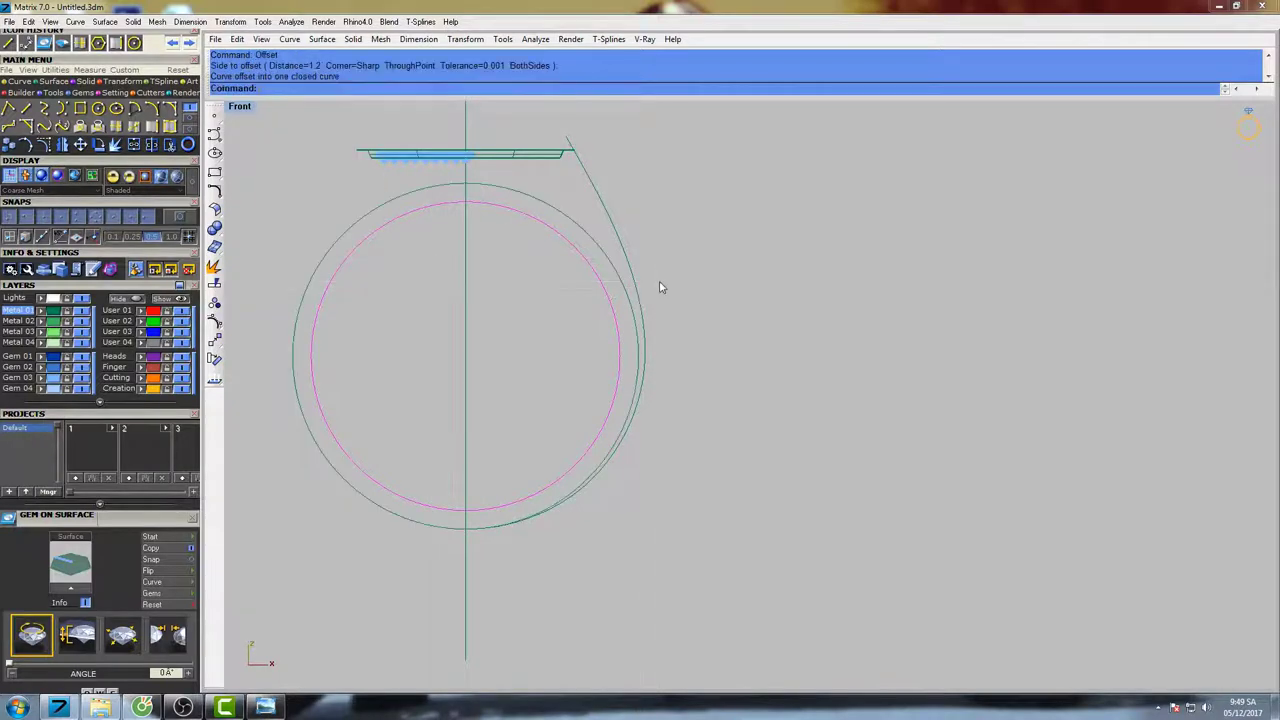
right_drag(668, 337, 710, 323)
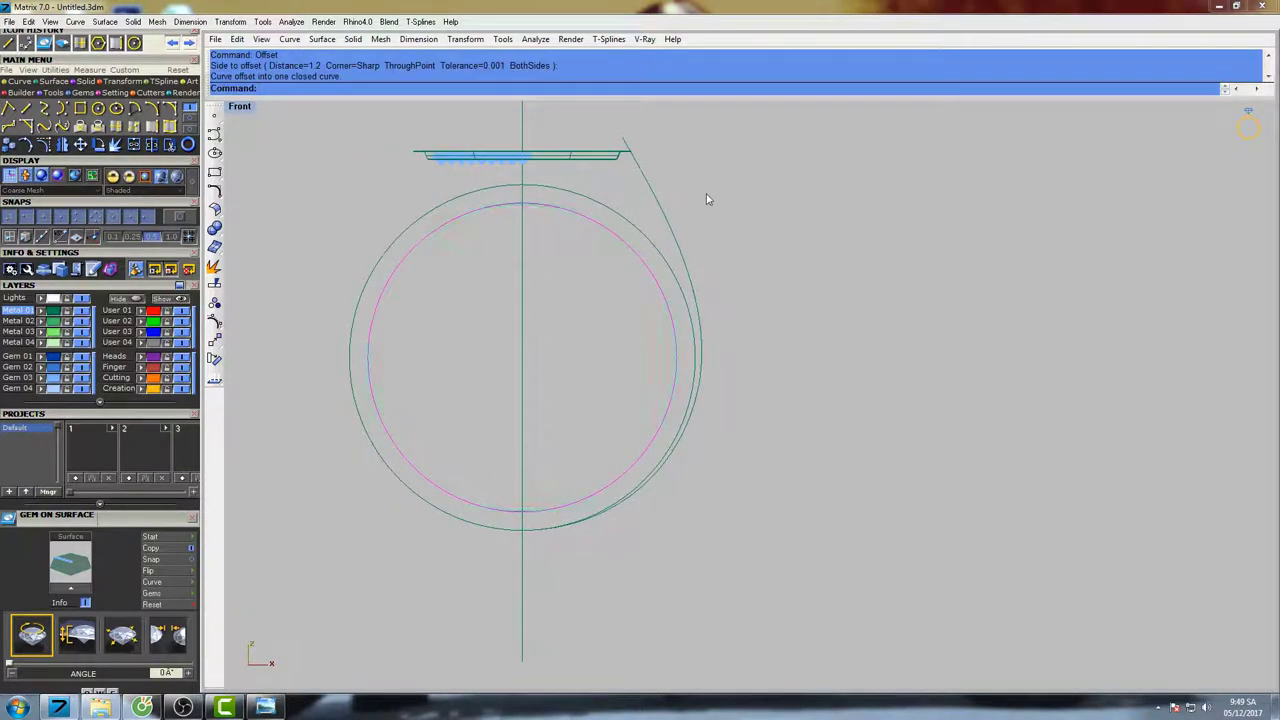
right_drag(706, 199, 692, 265)
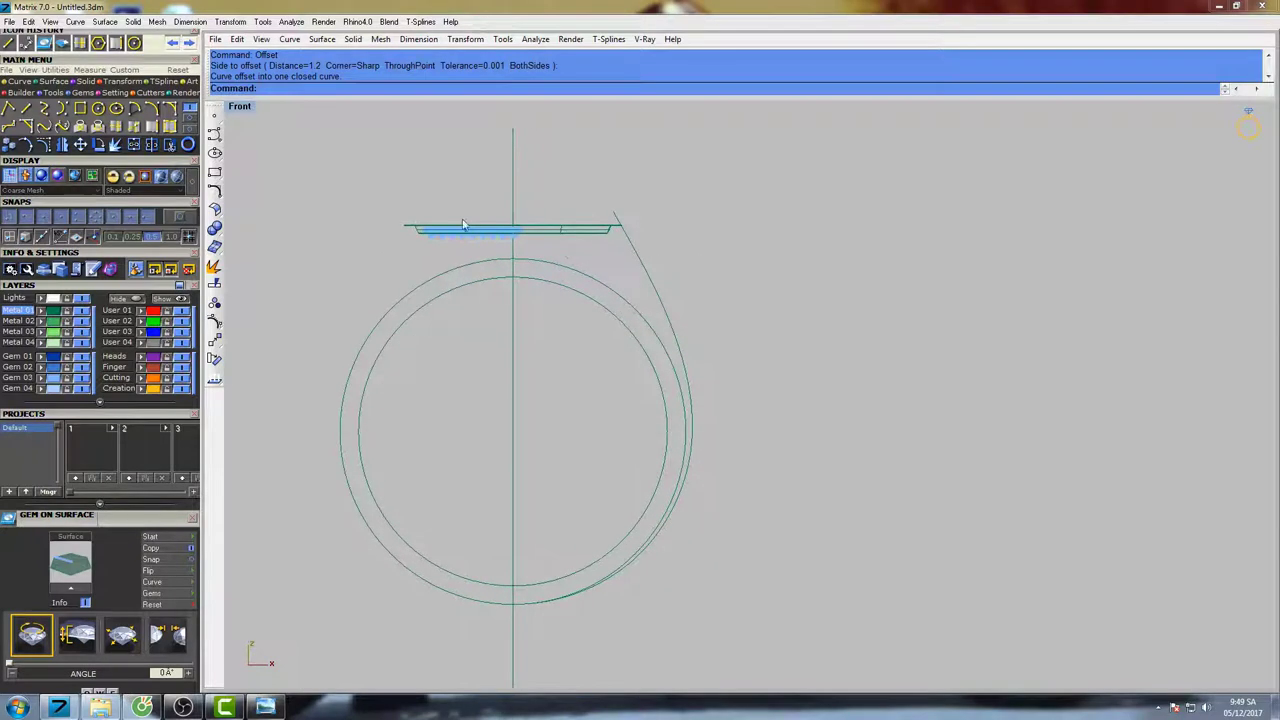
- Place a point object on the lower-right outer corner of the hexagonal border in the top view
double_click(241, 106)
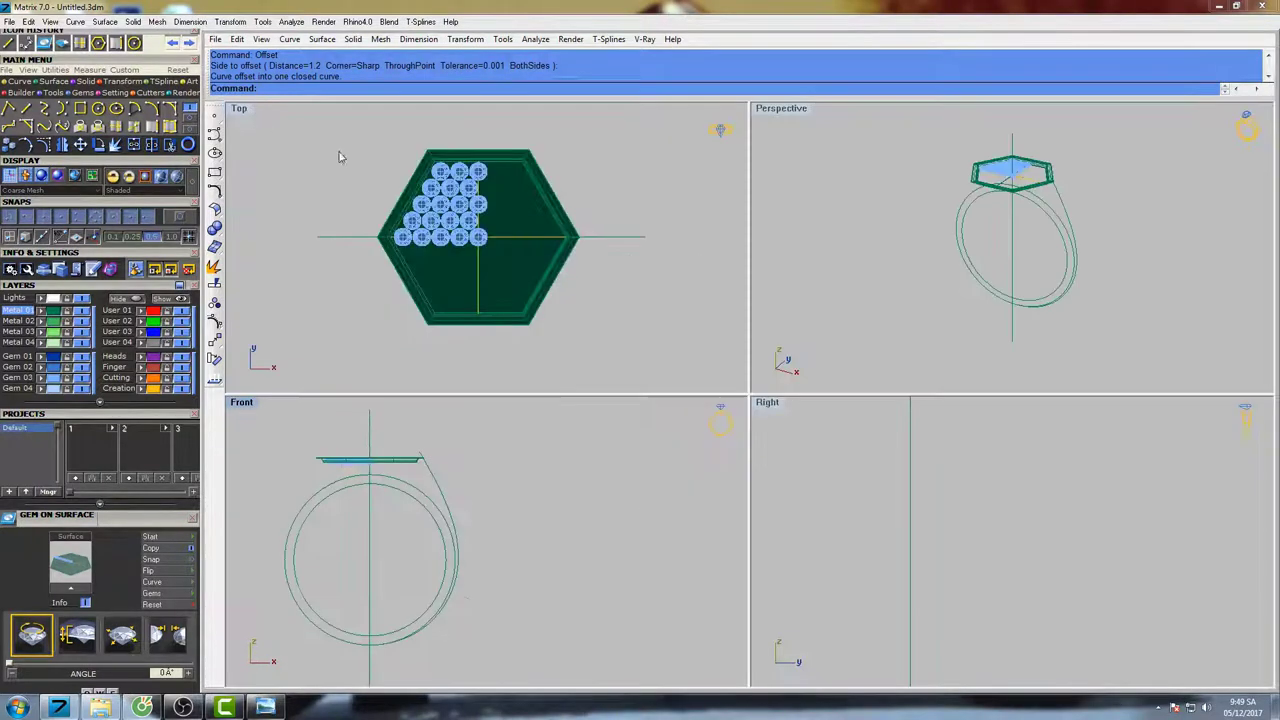
right_drag(955, 252, 1015, 175)
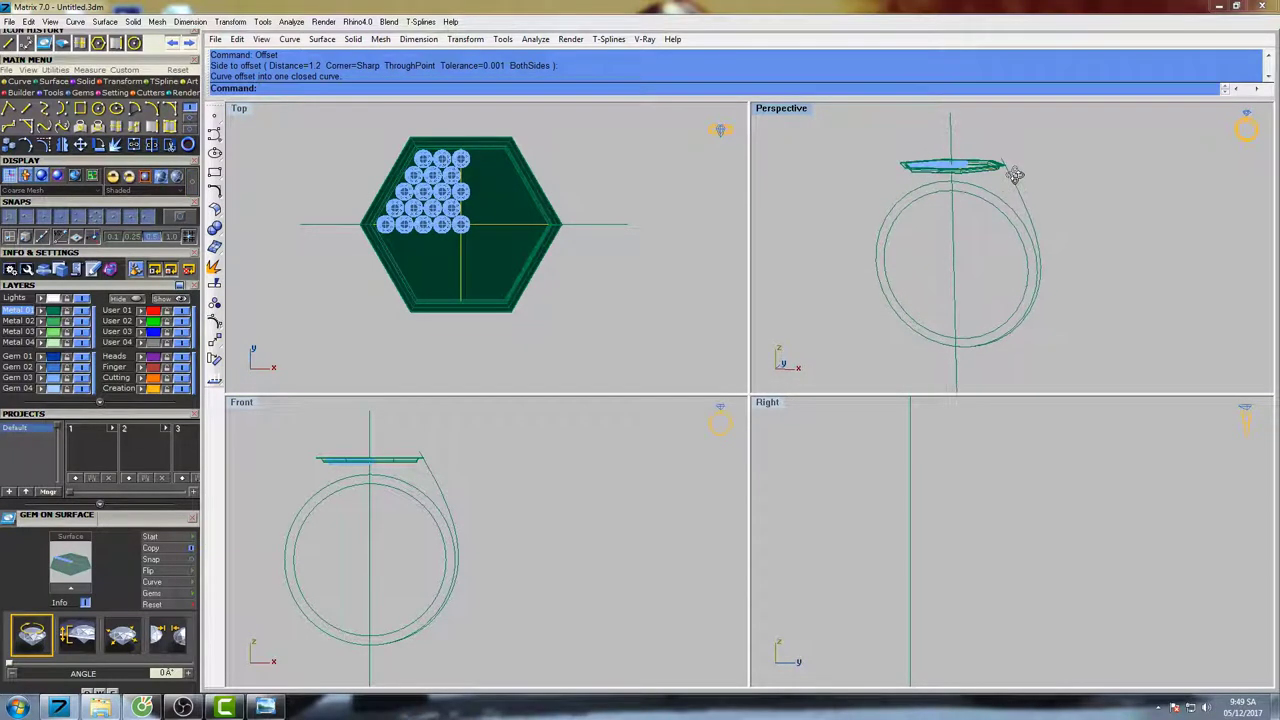
right_drag(462, 522, 502, 516)
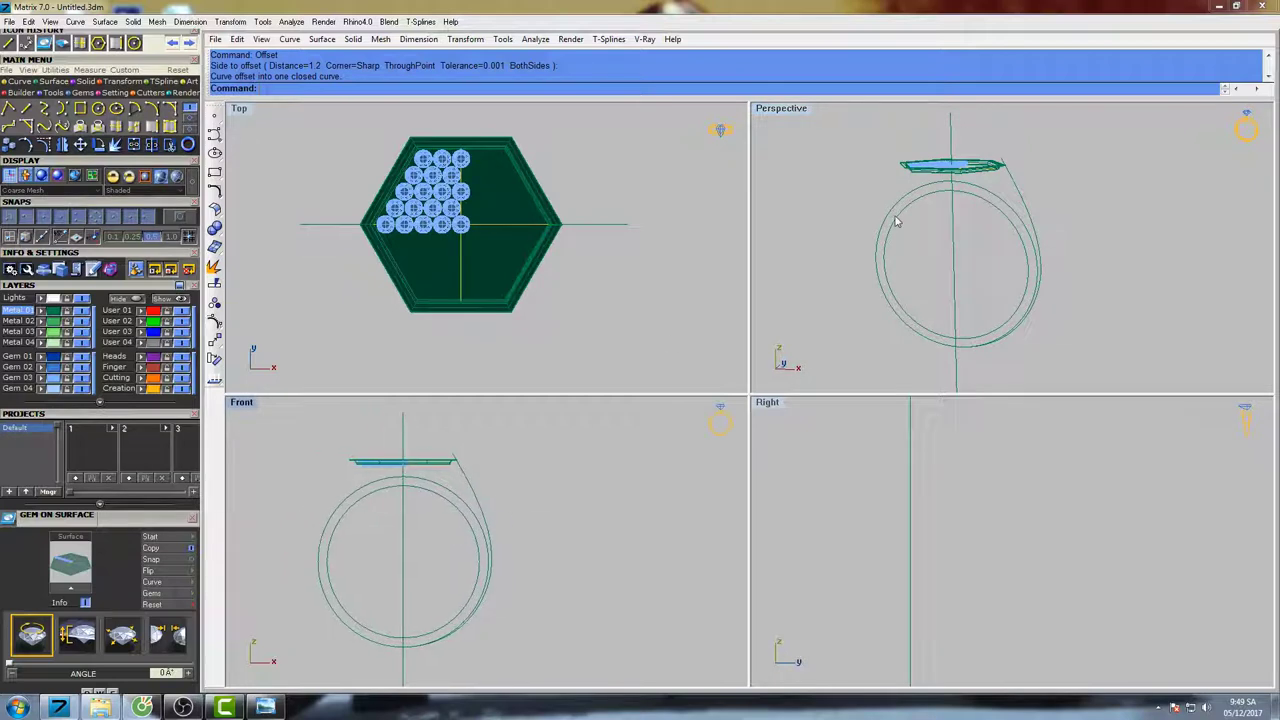
right_drag(966, 178, 946, 213)
scroll(955, 217, up, 3)
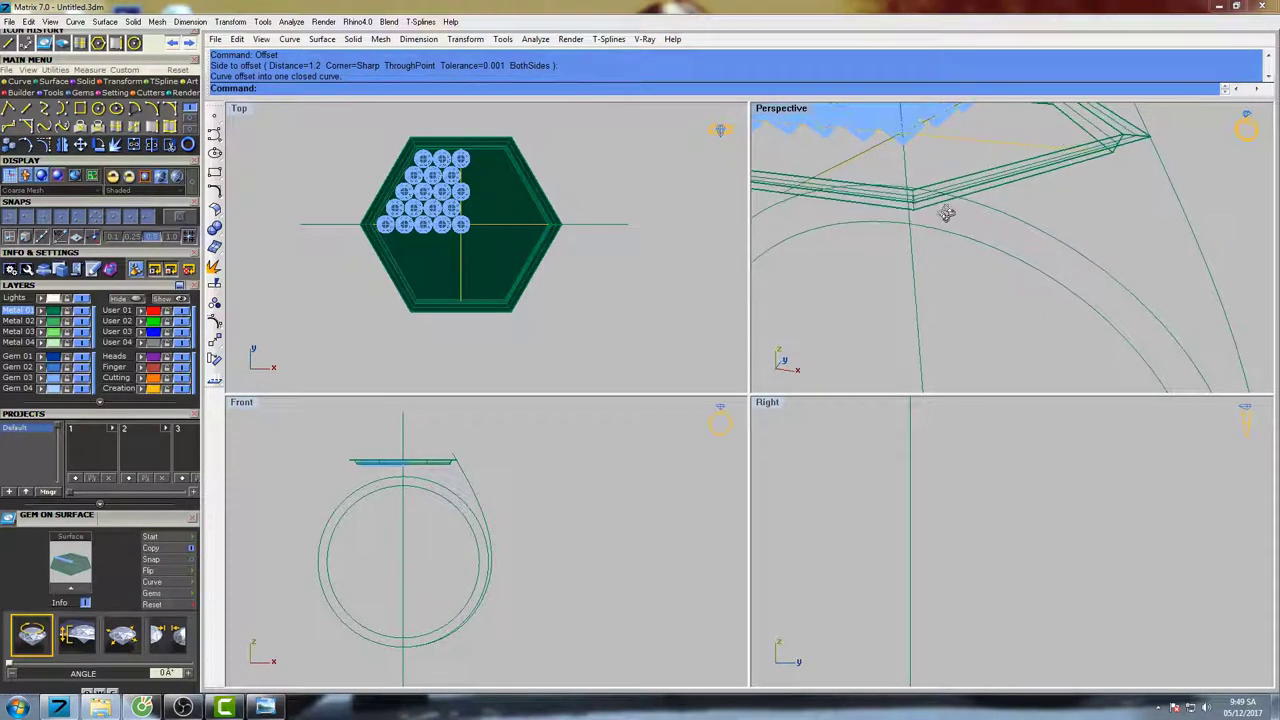
click(216, 118)
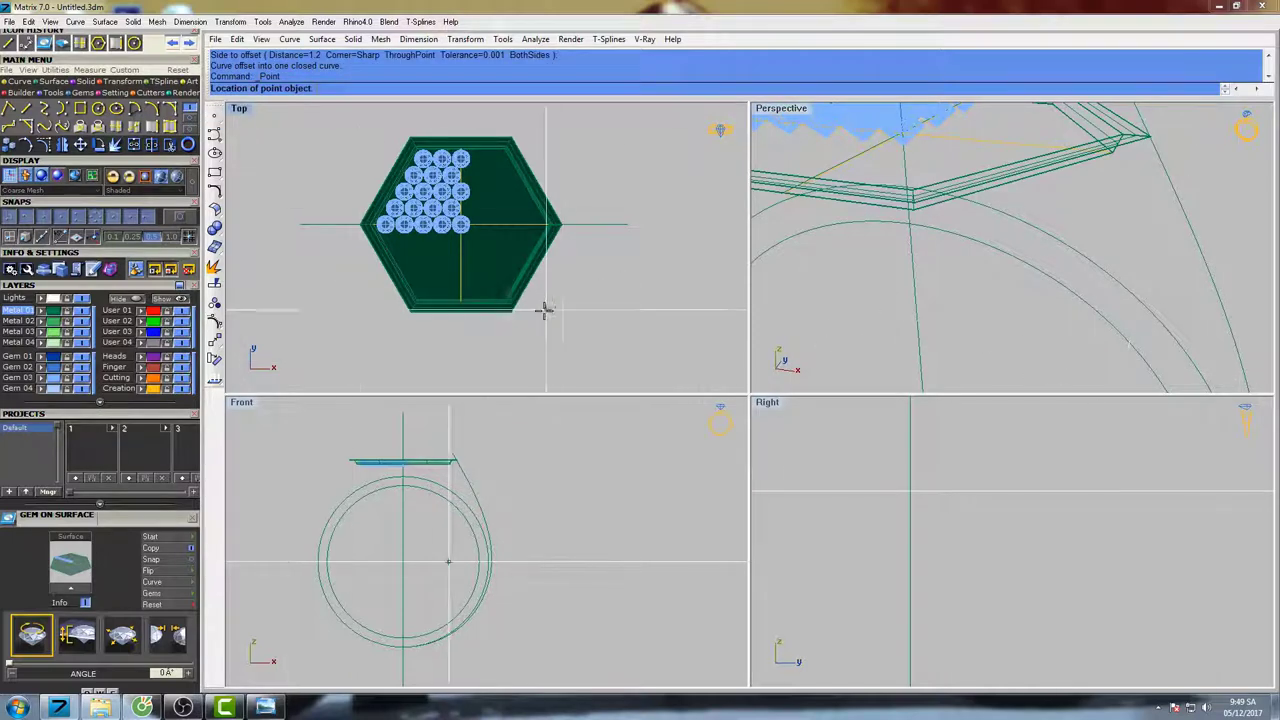
scroll(543, 306, up, 3)
click(501, 312)
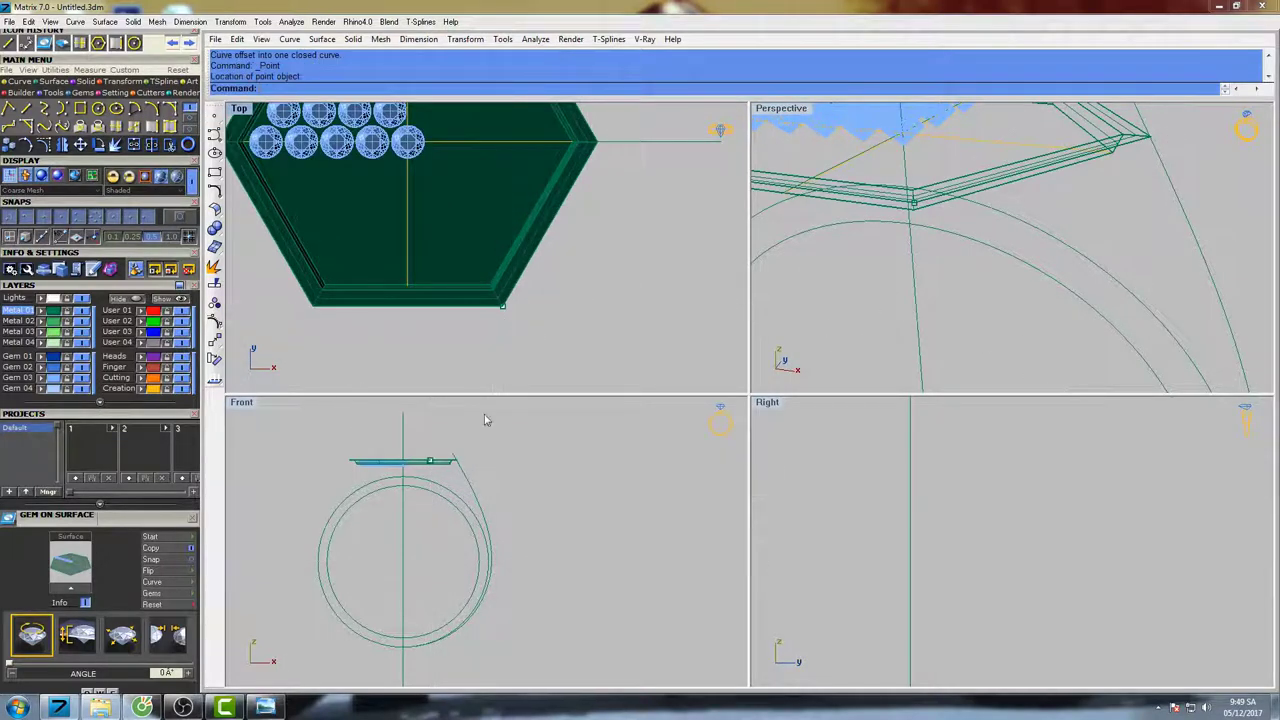
- Draw a line in the front view from the origin (0) sloping down to the right, past the shank curve
double_click(241, 404)
right_drag(683, 343, 648, 320)
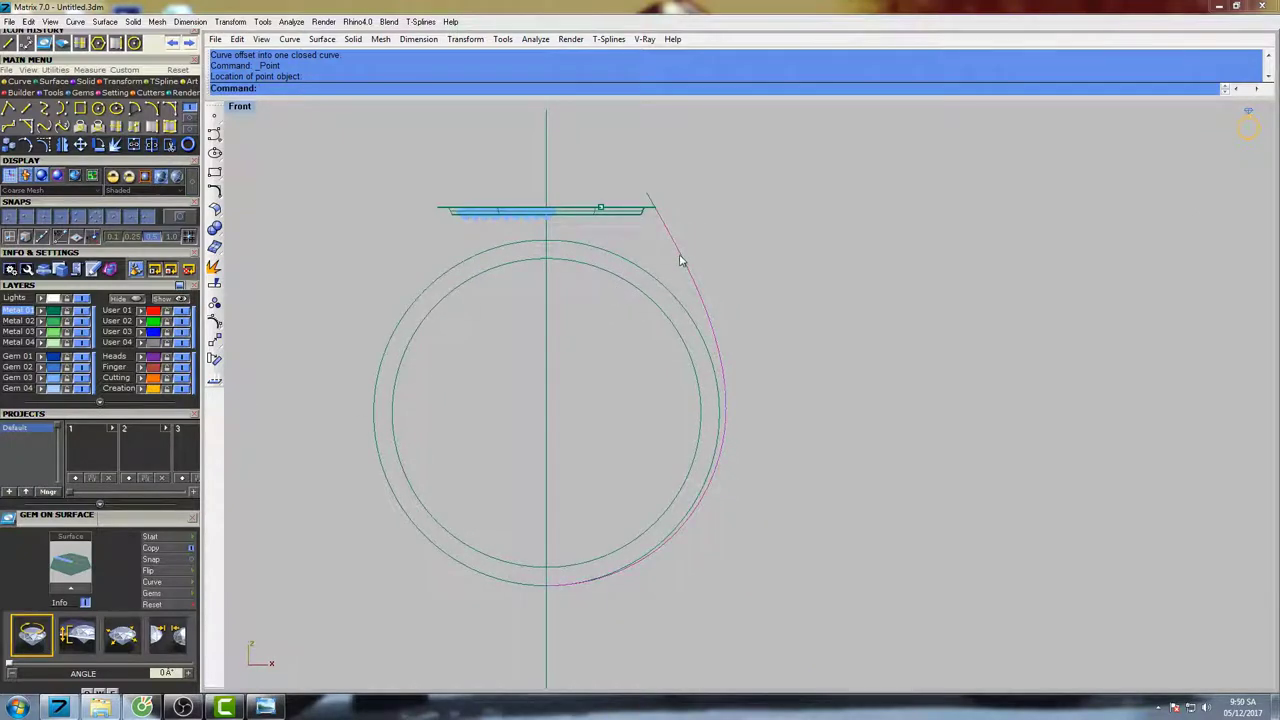
right_drag(717, 241, 700, 226)
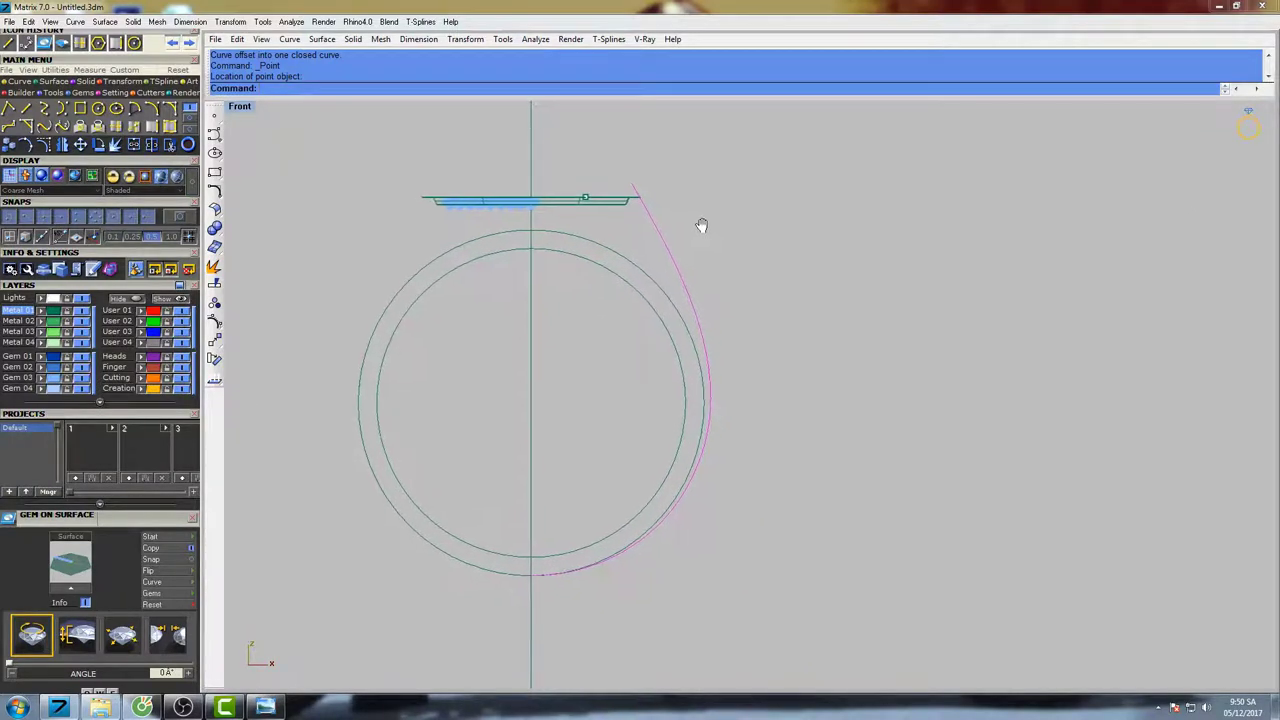
click(26, 110)
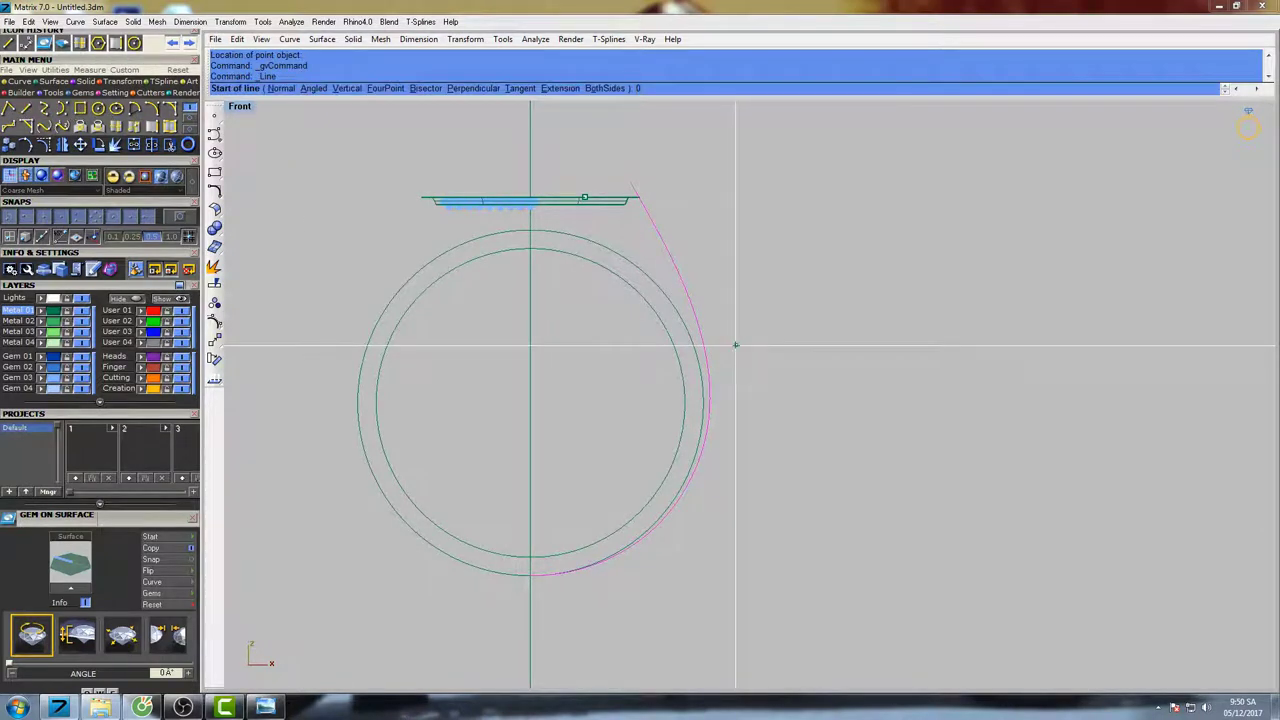
text(0)
key(Return)
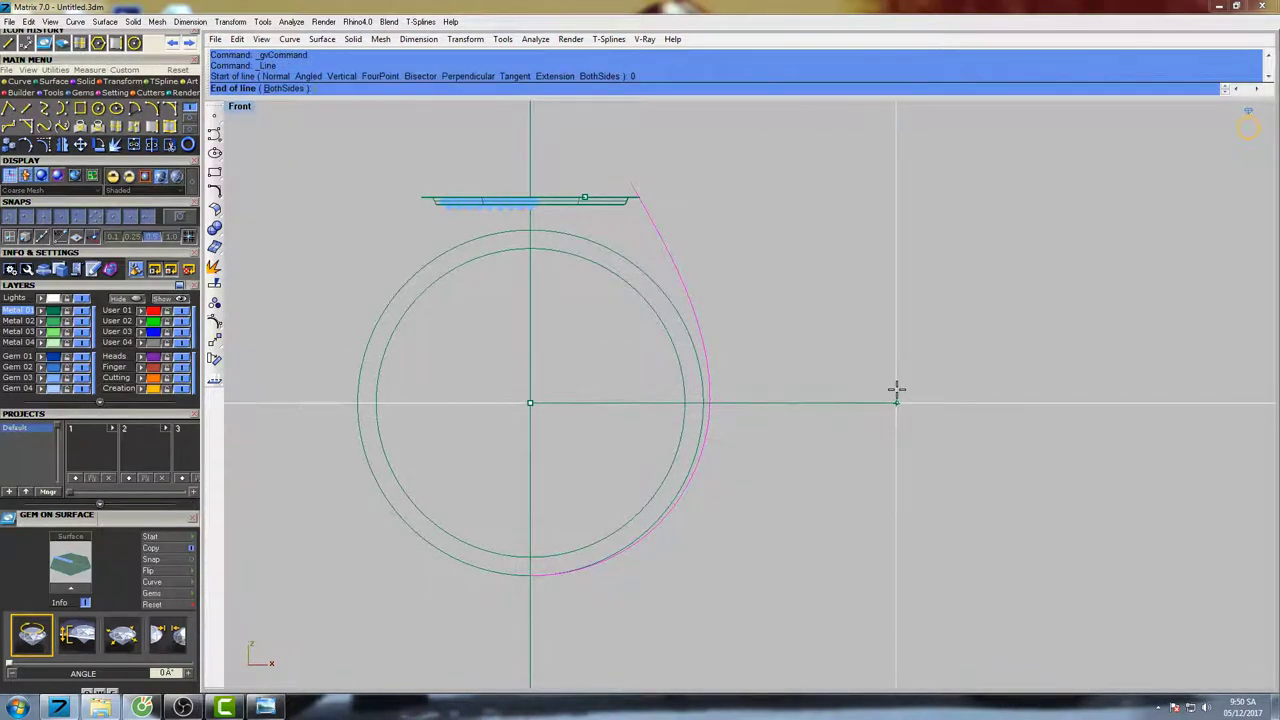
click(848, 557)
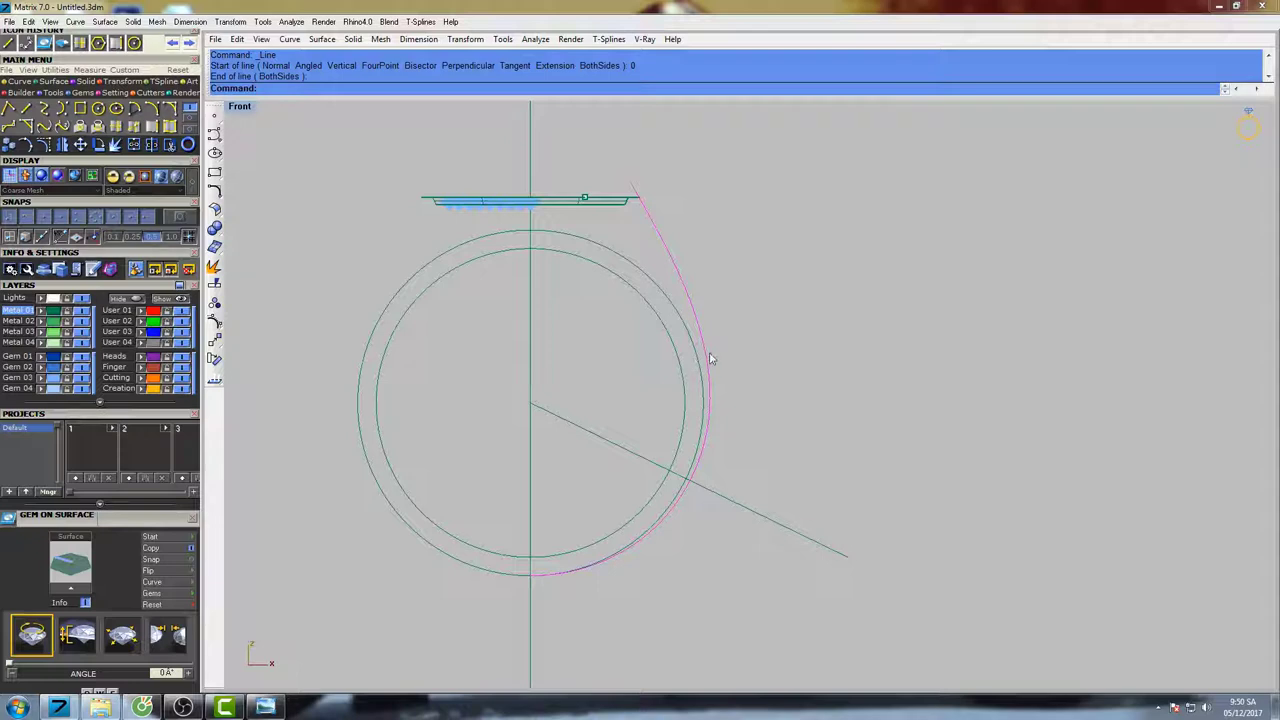
right_drag(727, 441, 730, 416)
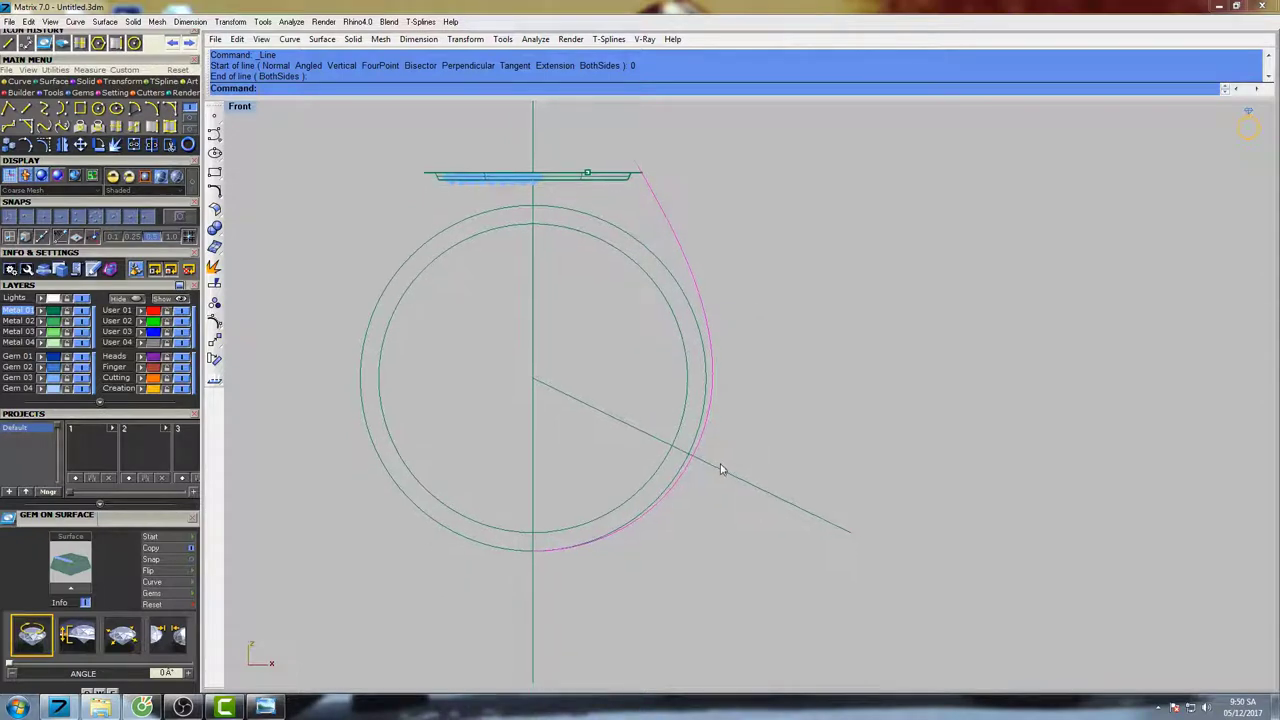
- Copy the shank curve to the clipboard, and trim away its portion below the angled line
key(ctrl+c)
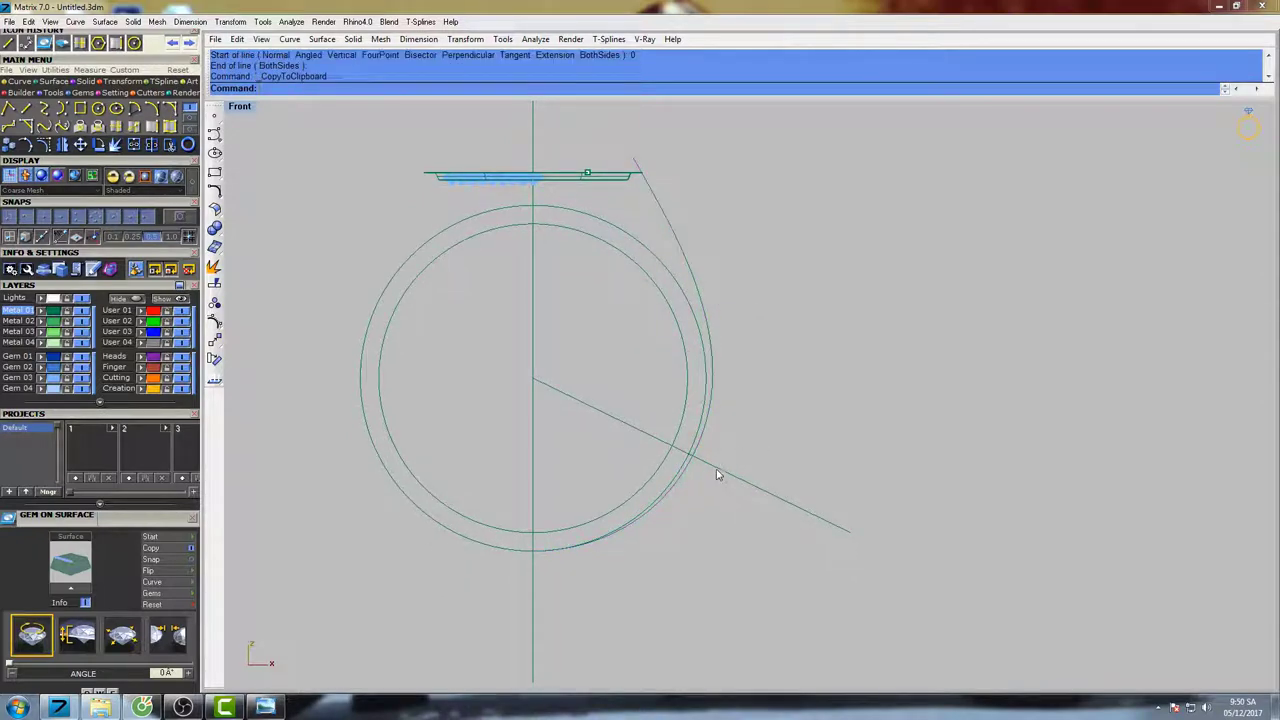
text(fr)
click(716, 464)
key(Return)
click(678, 478)
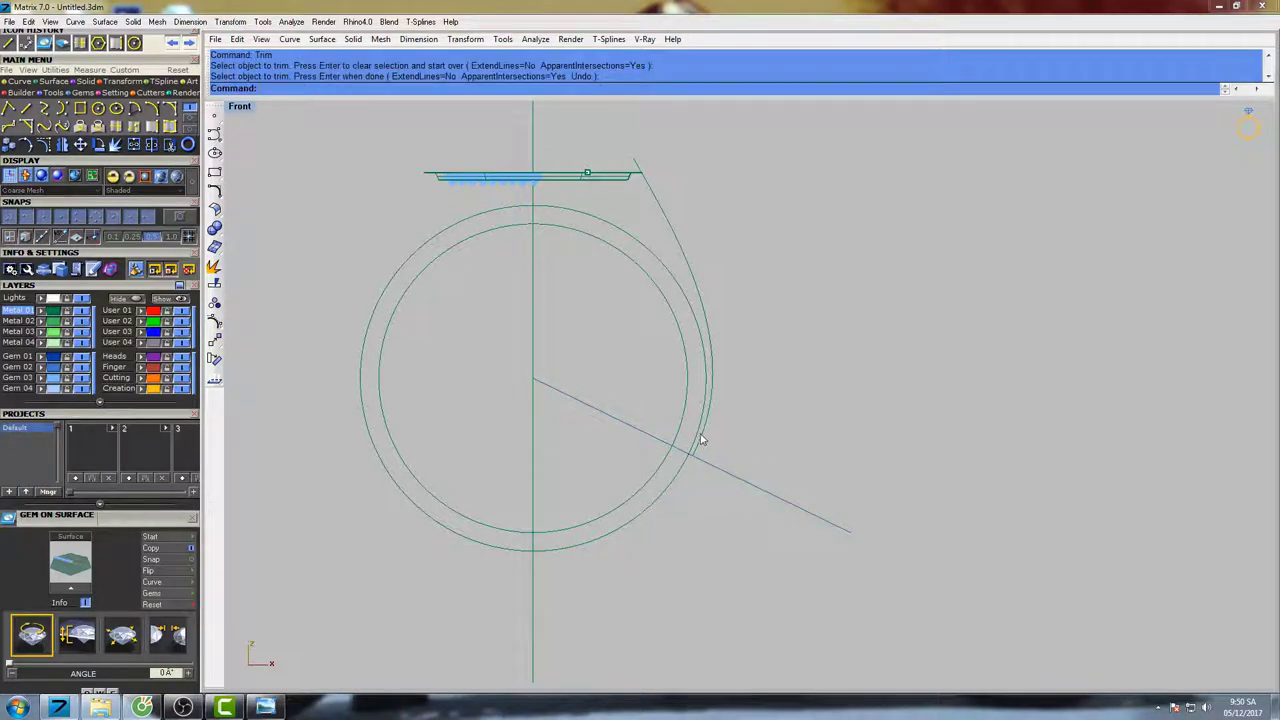
- Delete the 1.2 mm offset circle and paste the copied full shank curve back in place
click(702, 431)
key(Return)
key(ctrl+v)
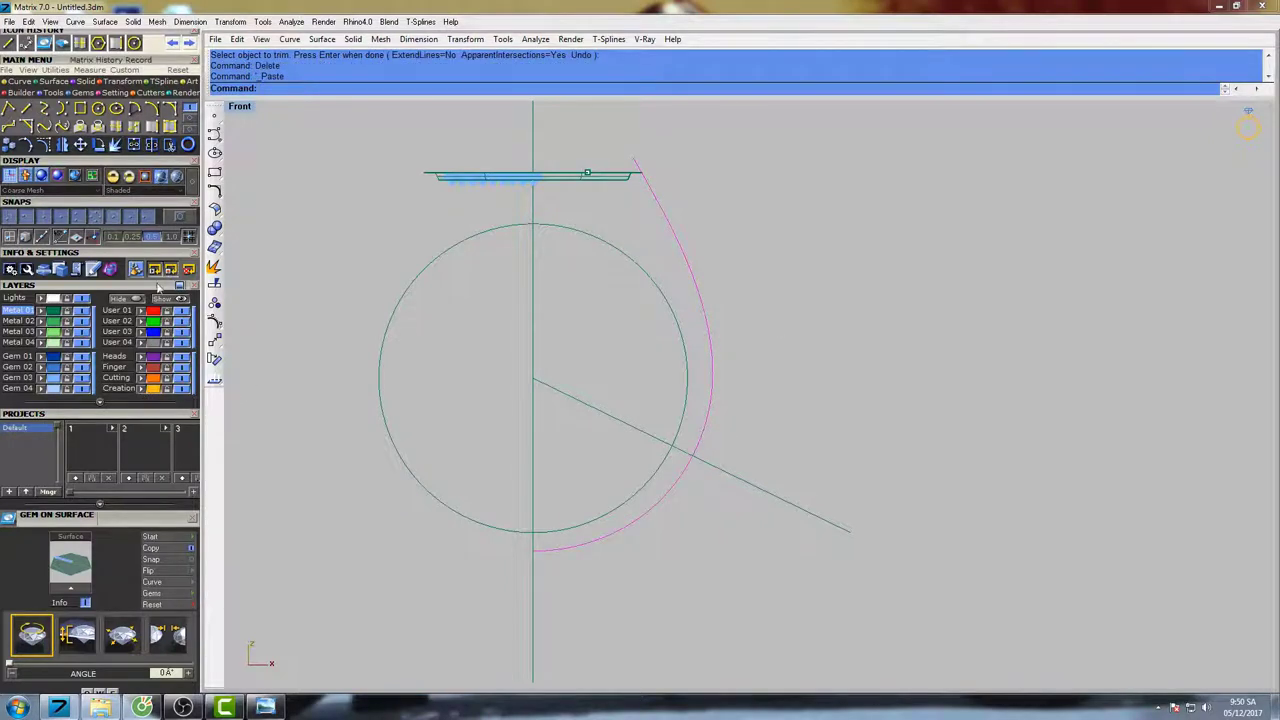
- Assign the pasted full shank curve to the User 01 layer and deselect it
click(140, 311)
click(807, 301)
right_drag(727, 228, 752, 270)
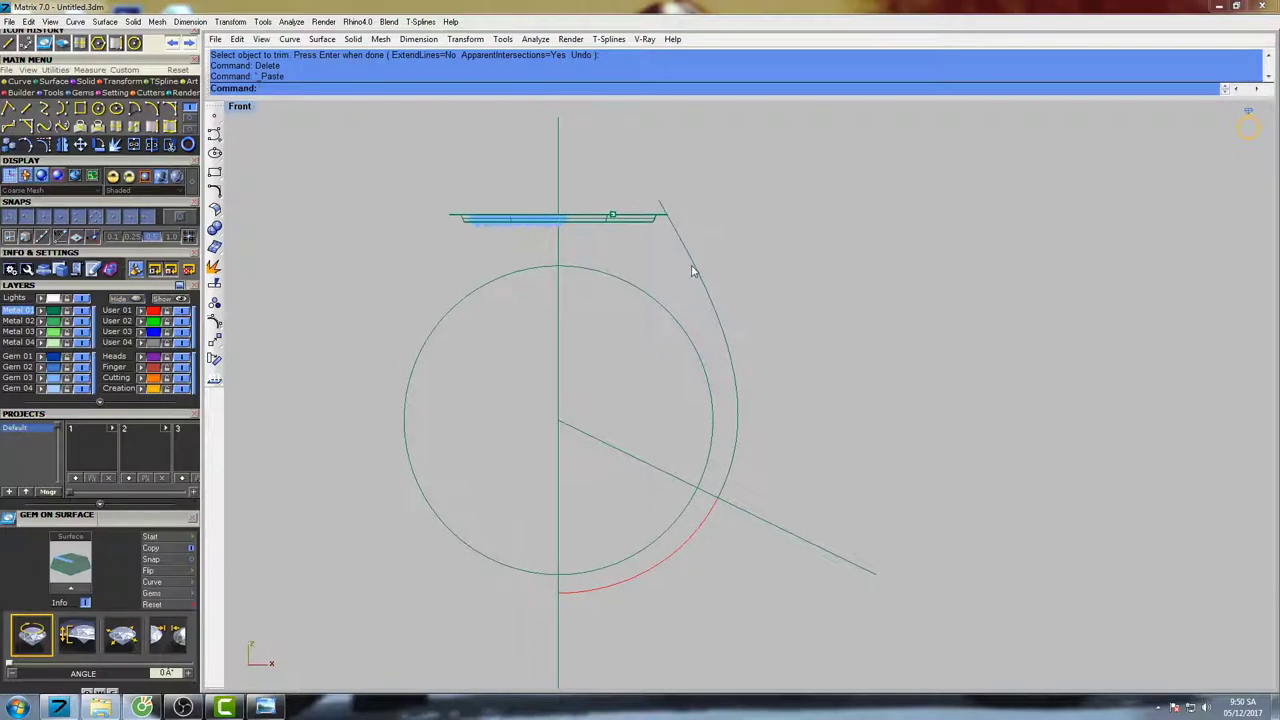
- Turn on the trimmed shank curve's control points and move its top point onto the point object on the hexagonal border
click(692, 267)
click(732, 302)
key(F10)
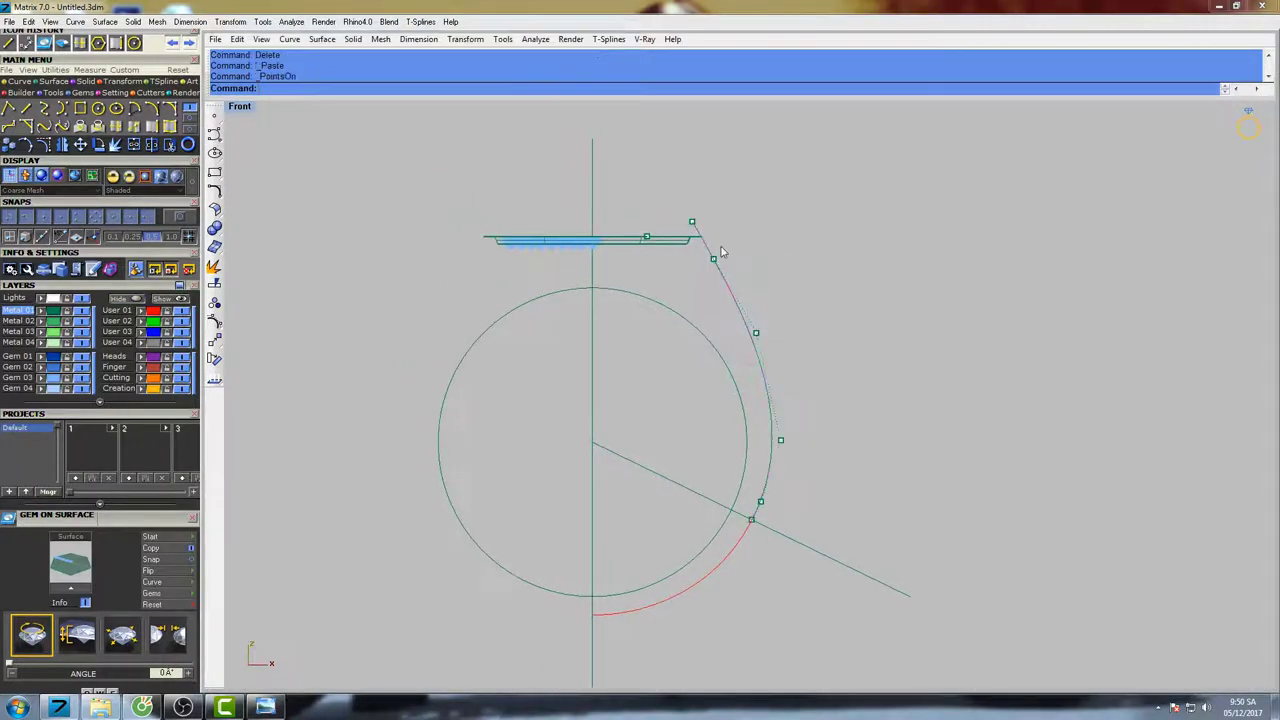
scroll(674, 204, up, 5)
click(674, 202)
text(MPov)
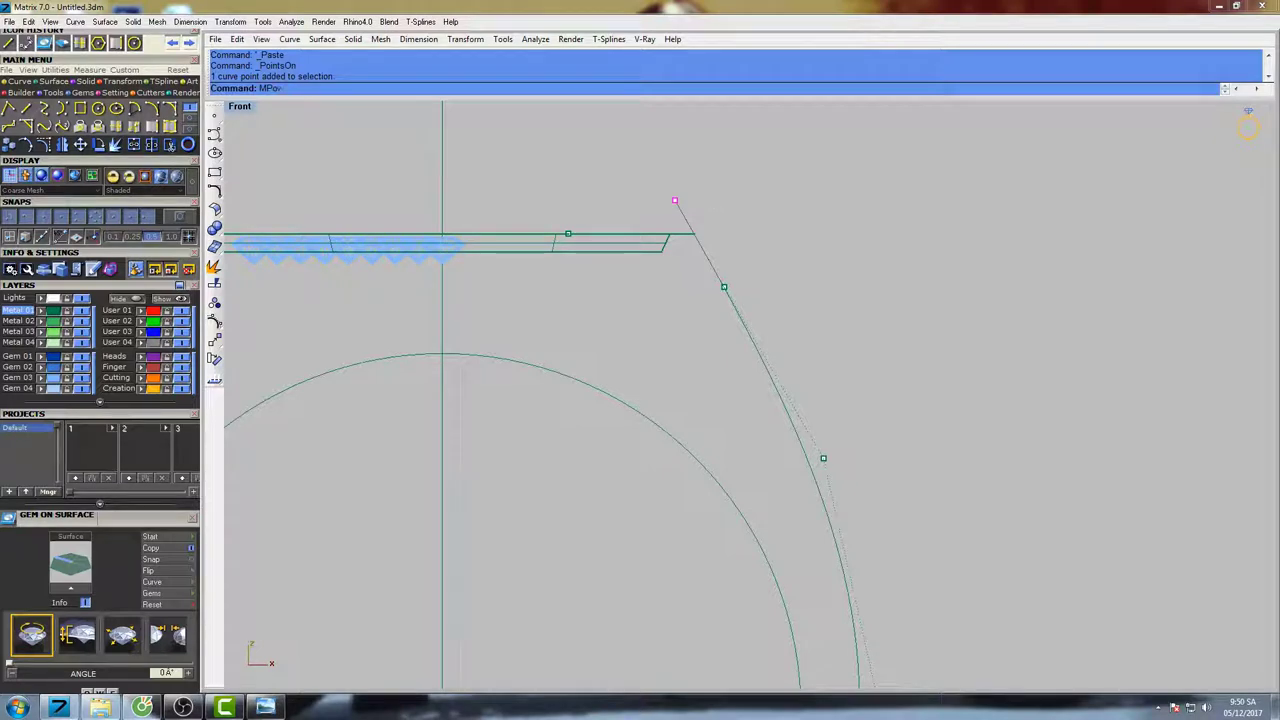
key(Return)
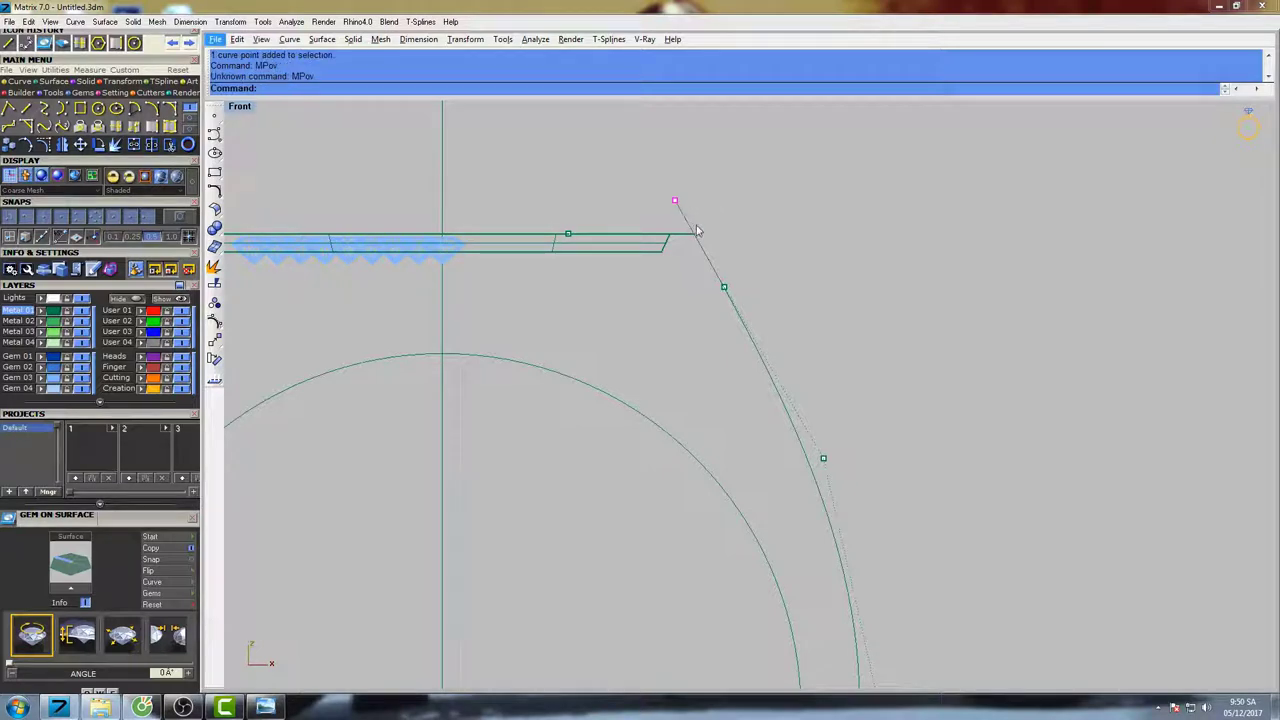
key(m)
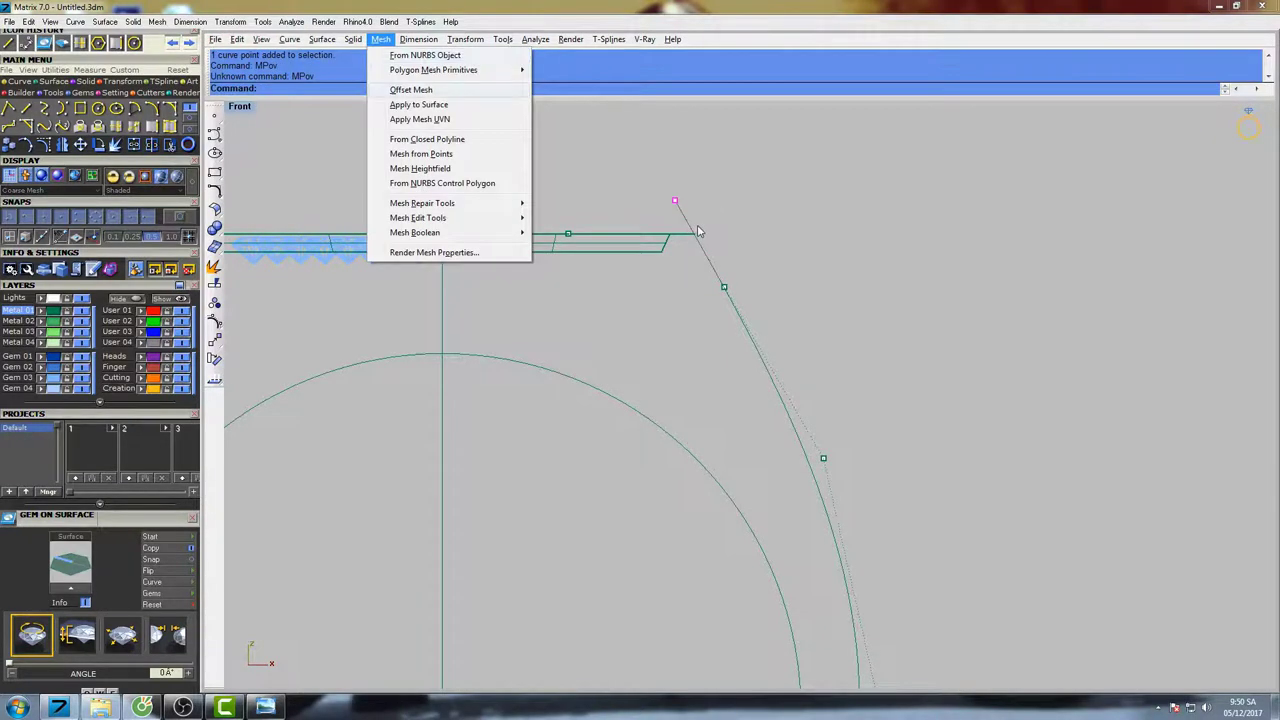
key(Escape)
mouse_move(753, 244)
right_down()
mouse_move(749, 200)
mouse_move(763, 259)
right_up()
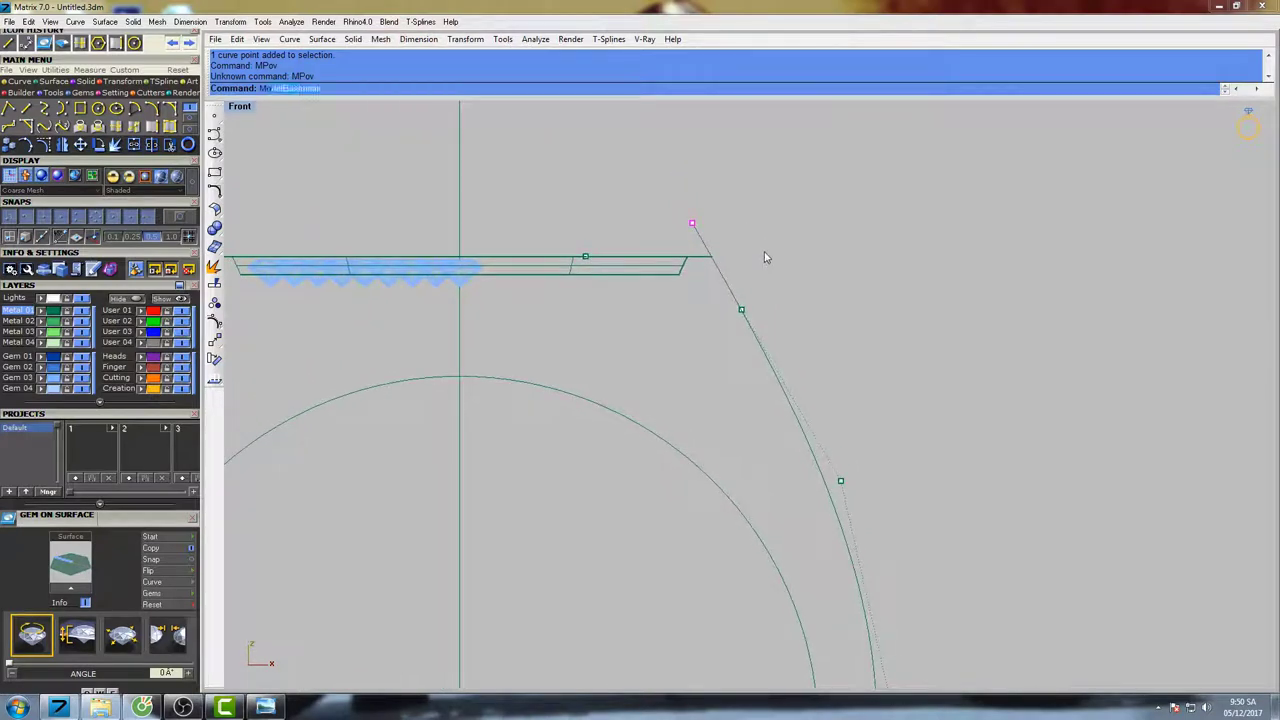
text(ve)
key(Return)
click(691, 222)
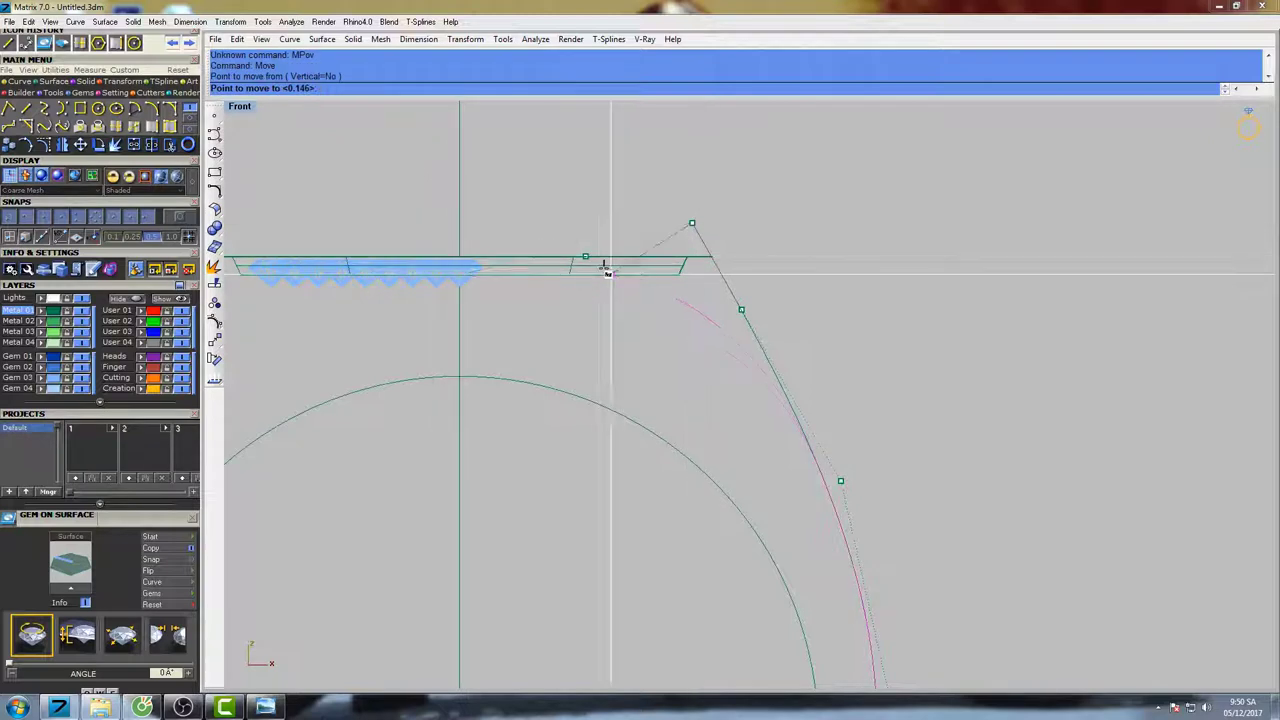
click(585, 257)
- Move the trimmed shank curve's second control point from the top inward and slightly down, away from the red curve
drag(711, 366, 789, 286)
scroll(777, 289, down, 4)
right_drag(777, 289, 701, 276)
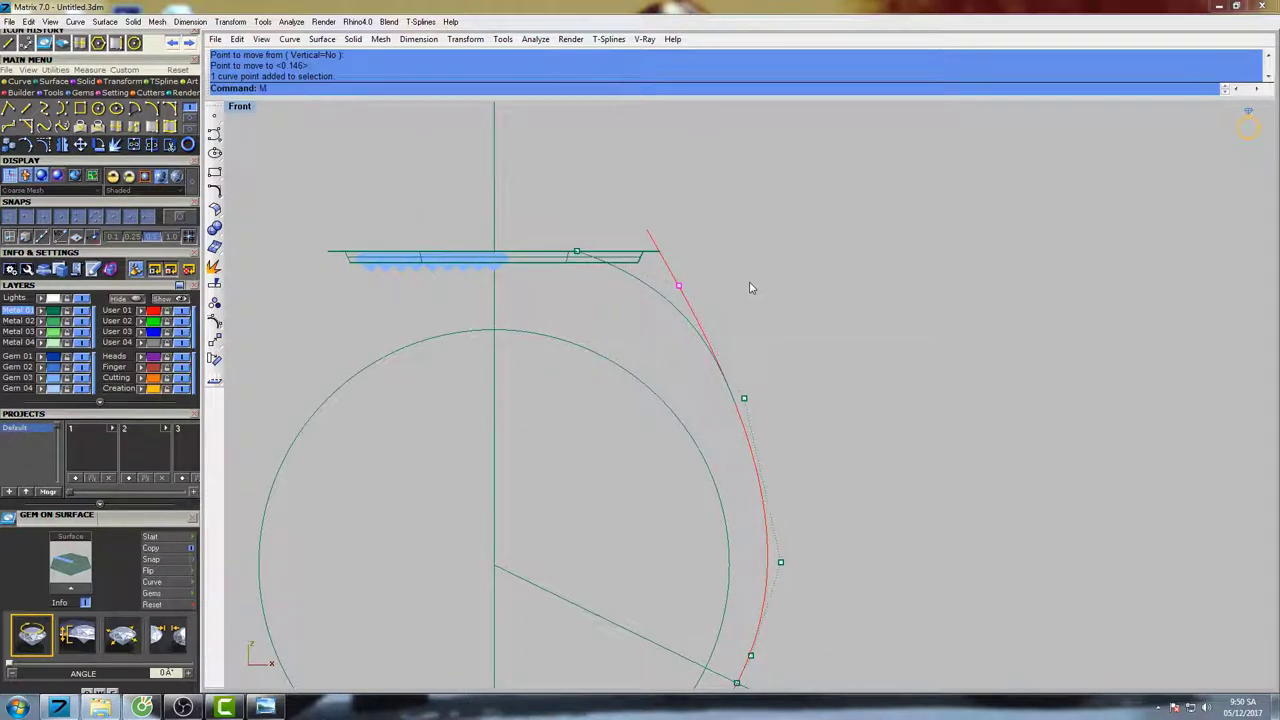
text(Move)
key(Return)
click(801, 237)
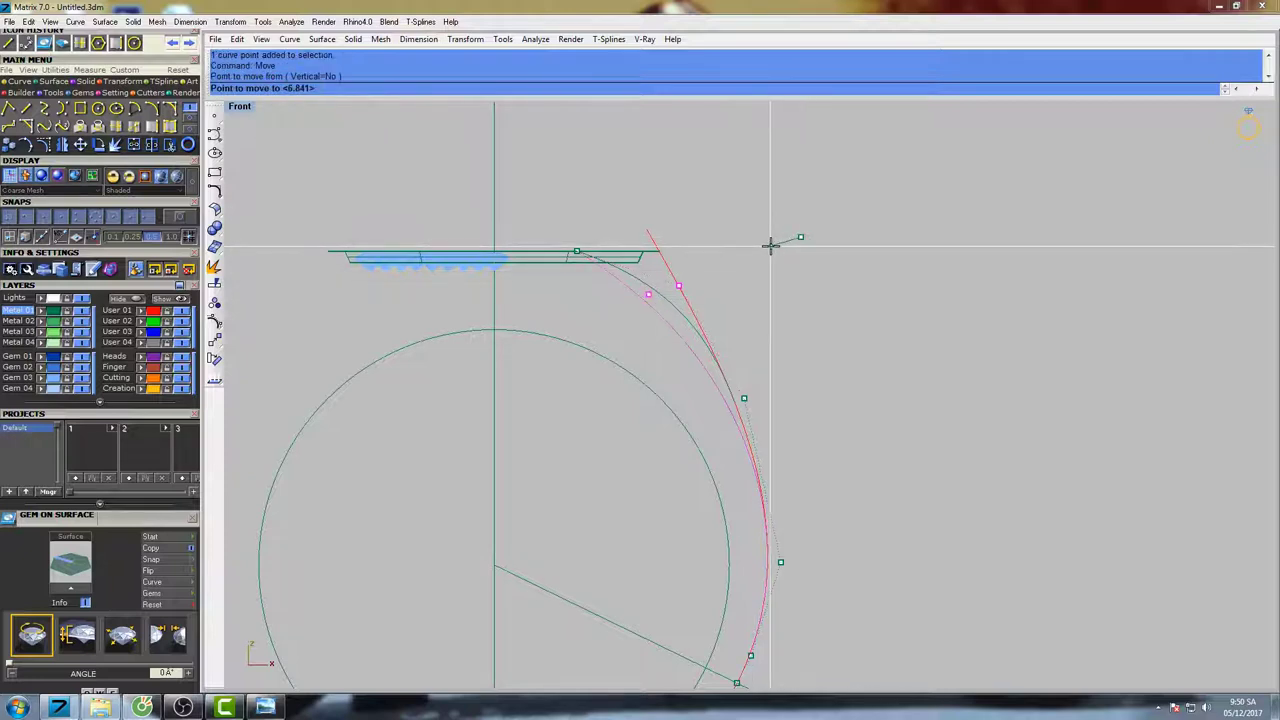
click(771, 246)
key(Return)
click(825, 256)
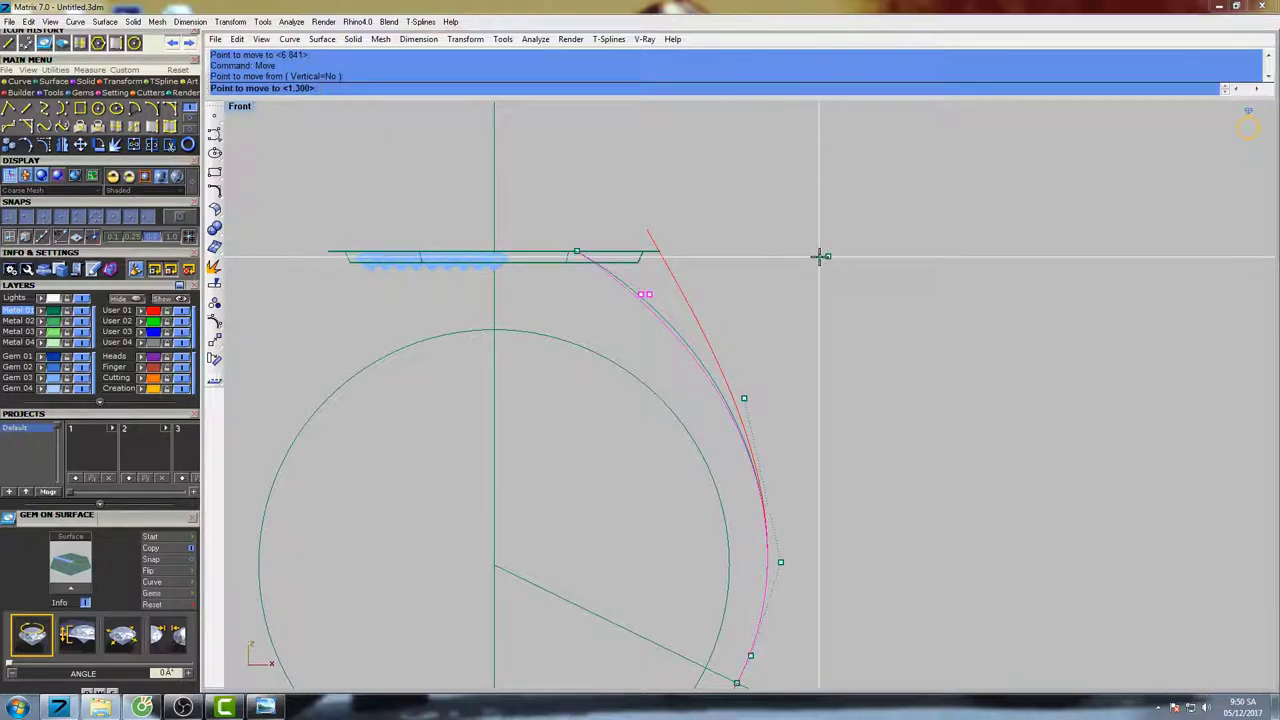
click(820, 256)
- Nudge the trimmed shank curve's third control point from the top slightly inward
drag(768, 382, 771, 379)
key(Return)
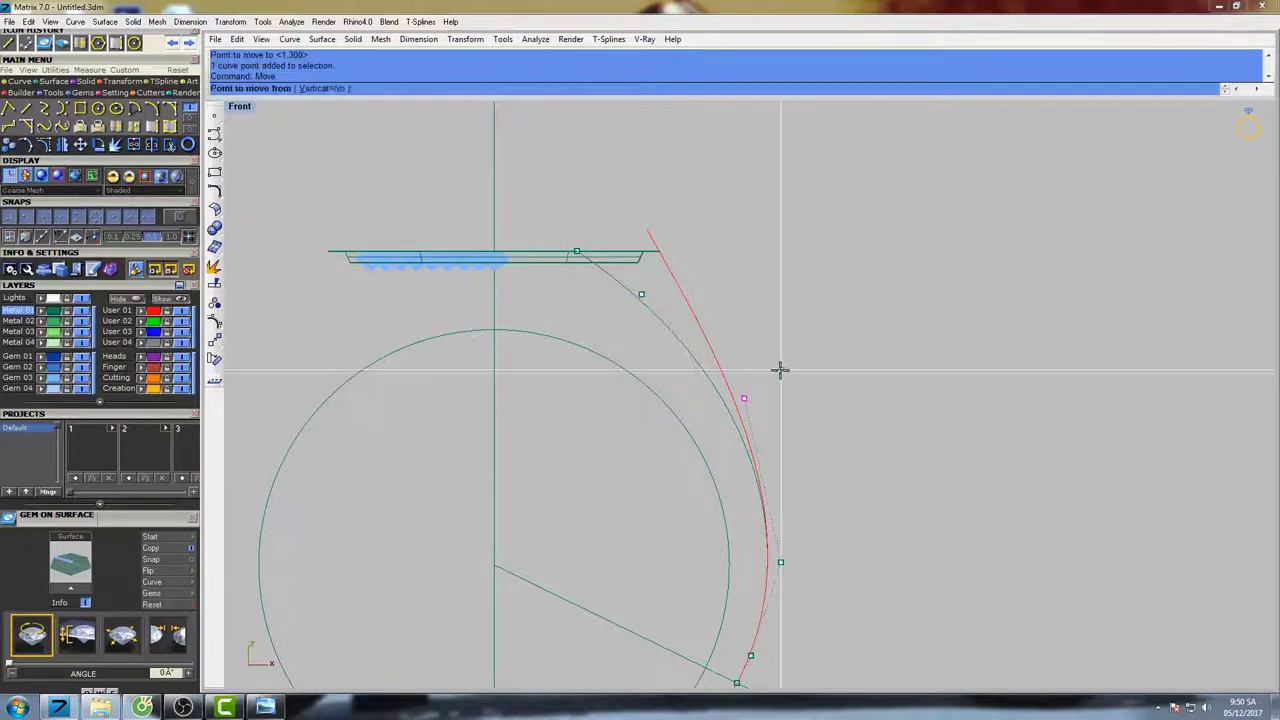
click(849, 317)
click(845, 317)
- Refine the bend below the border by moving the inner curve's second control point further inward and slightly up
right_drag(701, 269, 724, 305)
scroll(648, 343, up, 6)
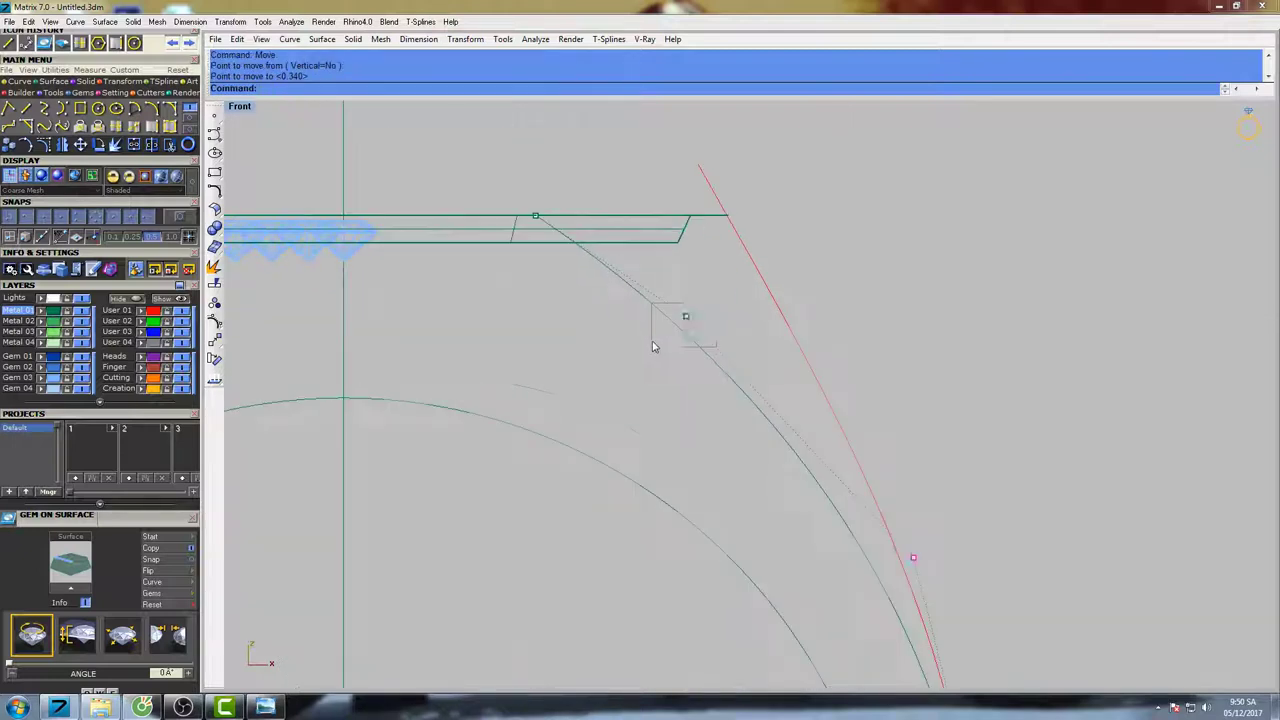
drag(652, 348, 723, 302)
key(Return)
click(904, 272)
click(893, 271)
key(Return)
click(904, 267)
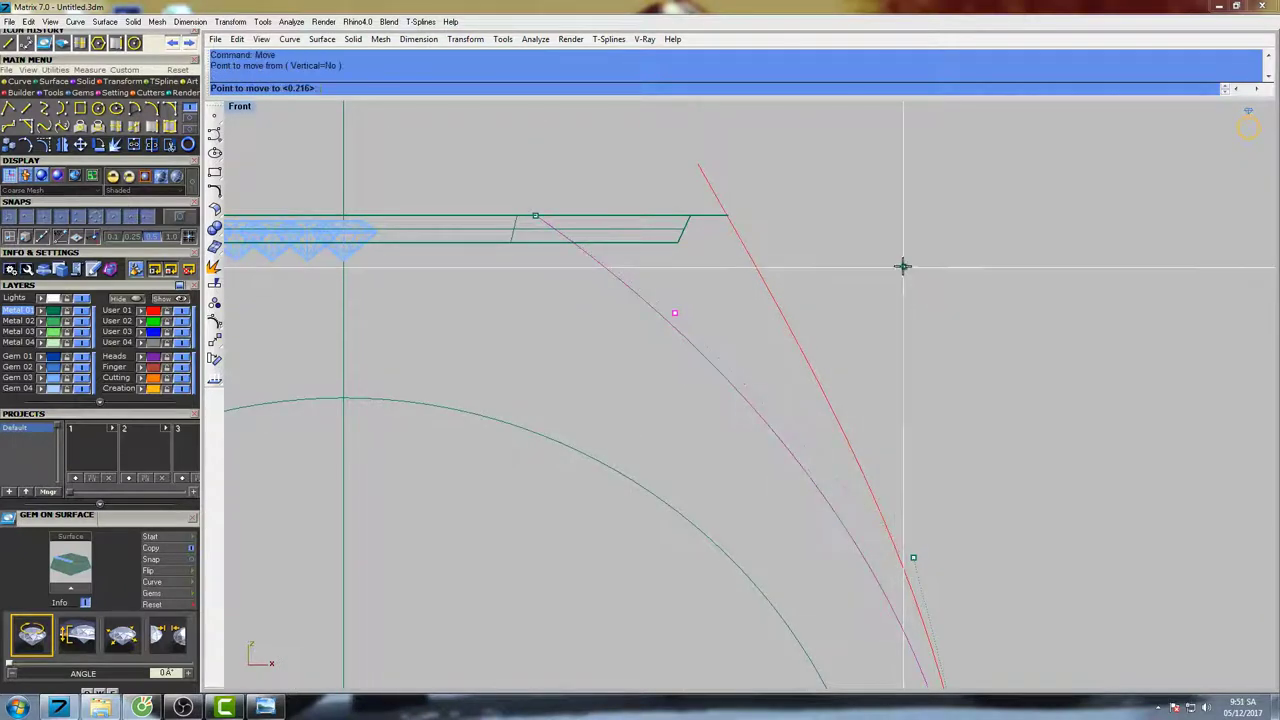
click(896, 265)
- Nudge the inner shank curve's third control point from the top slightly outward
scroll(818, 298, down, 8)
right_drag(878, 370, 790, 300)
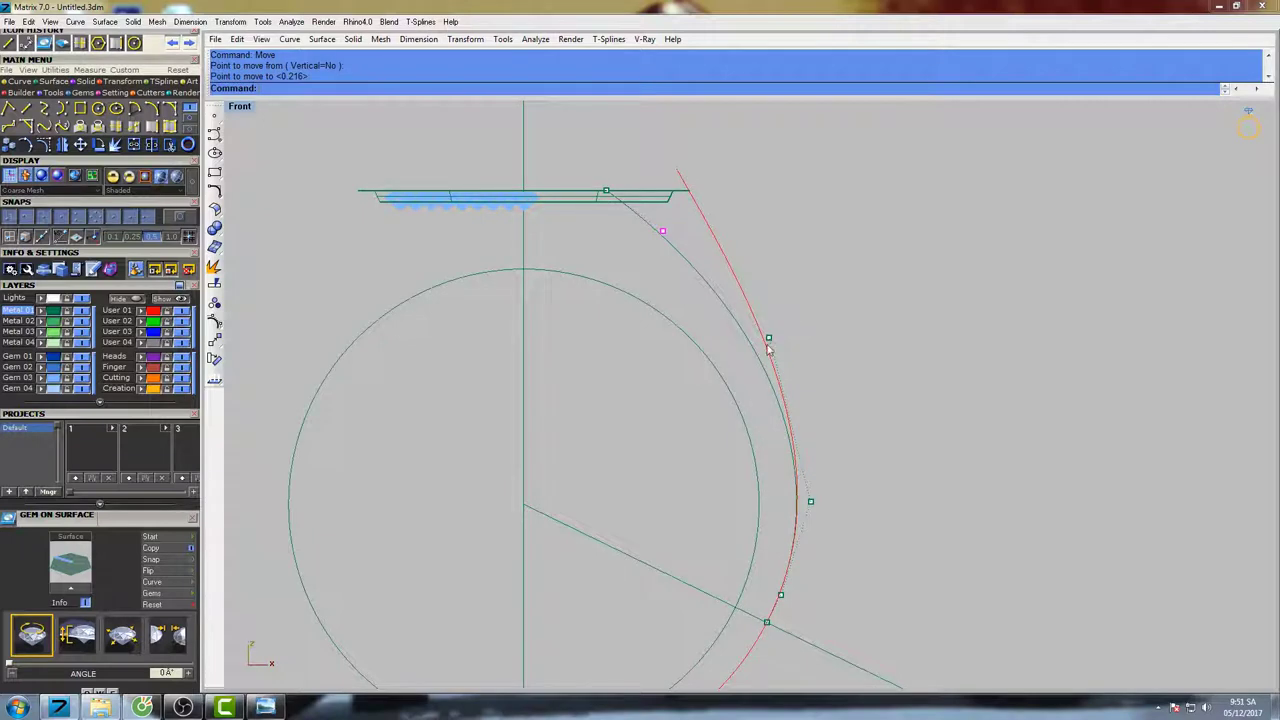
scroll(767, 342, up, 8)
drag(748, 306, 806, 352)
key(Return)
click(834, 306)
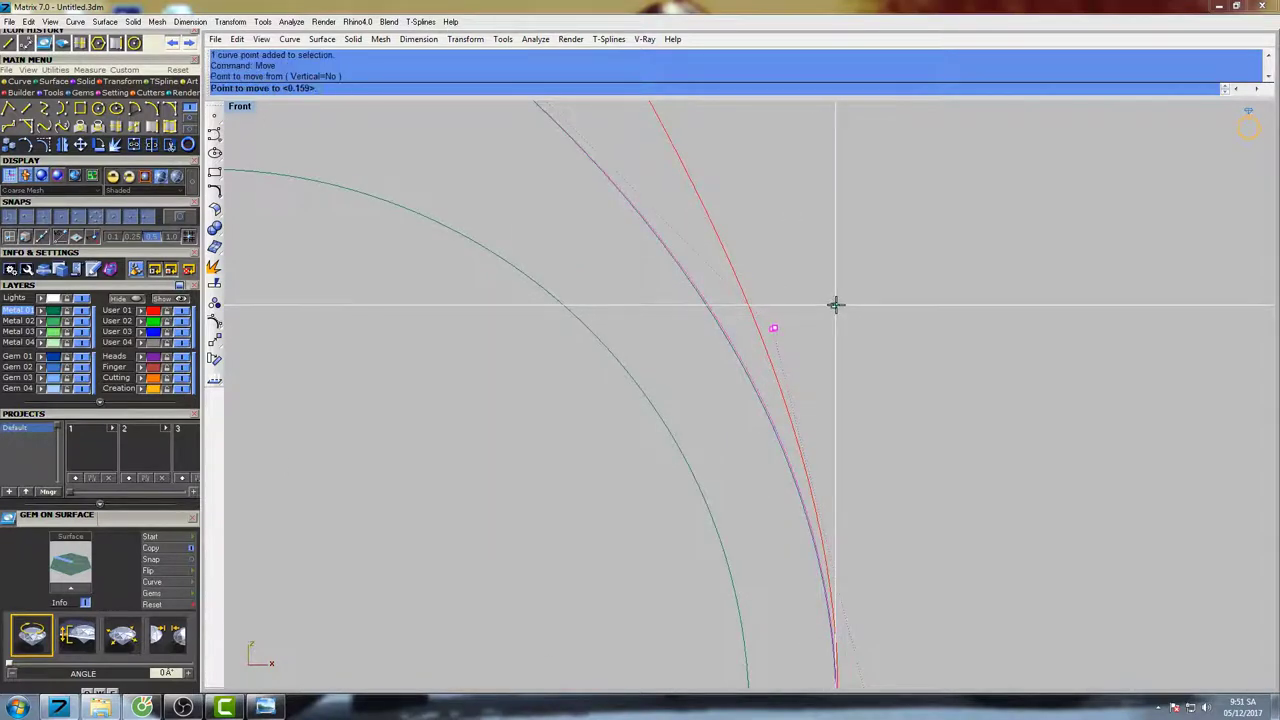
click(837, 306)
- Move the inner shank curve's fourth control point, beside the widest part of the finger circle, slightly inward
scroll(827, 306, down, 6)
right_drag(866, 416, 843, 334)
scroll(802, 467, up, 4)
scroll(802, 466, up, 2)
drag(766, 471, 889, 369)
key(Return)
click(917, 329)
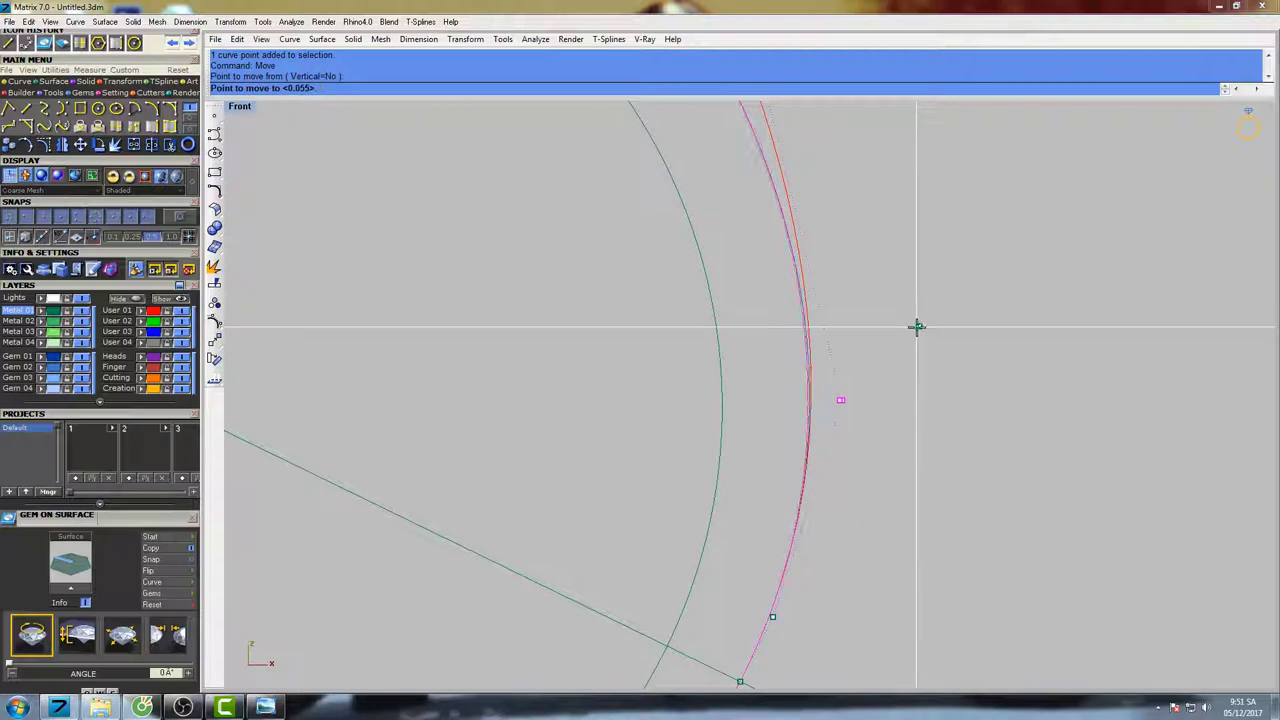
click(917, 327)
- Try to shift the inner curve's control point just above the angled line slightly inward, and undo that move
scroll(843, 500, up, 4)
drag(697, 445, 780, 537)
scroll(798, 517, up, 5)
right_click(799, 515)
click(908, 383)
click(905, 384)
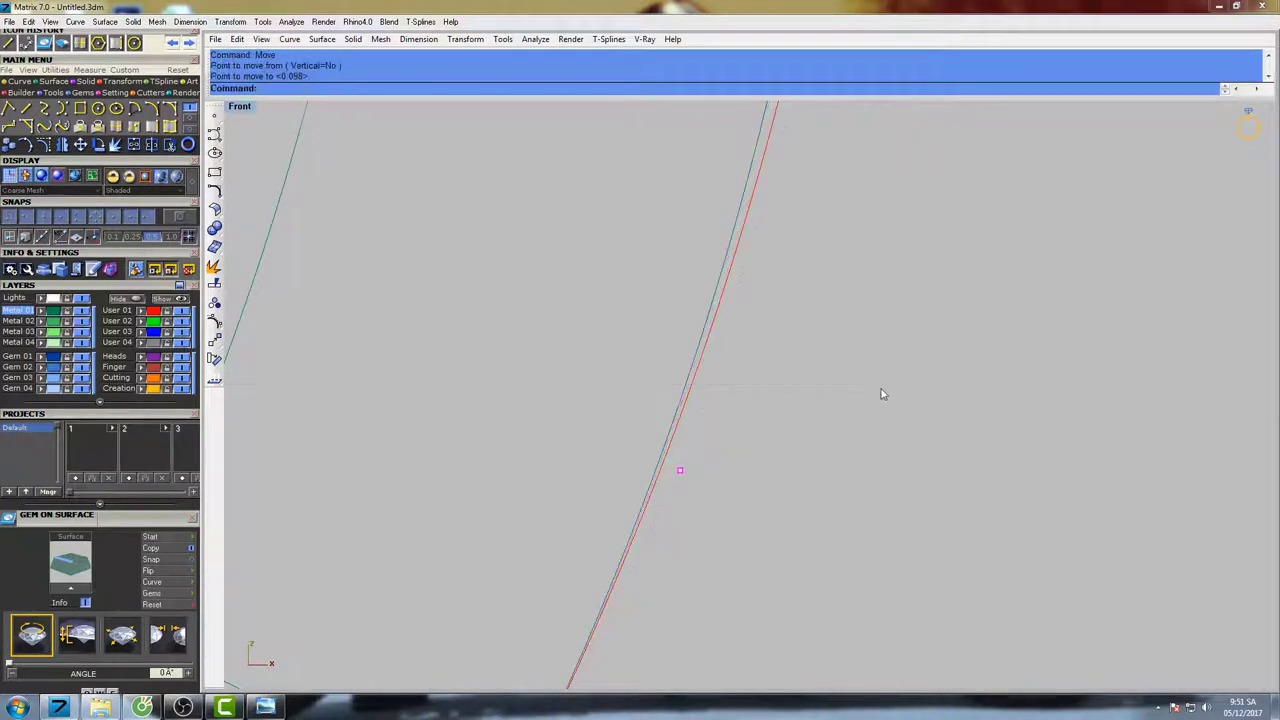
scroll(882, 394, down, 2)
scroll(886, 306, up, 3)
key(ctrl+z)
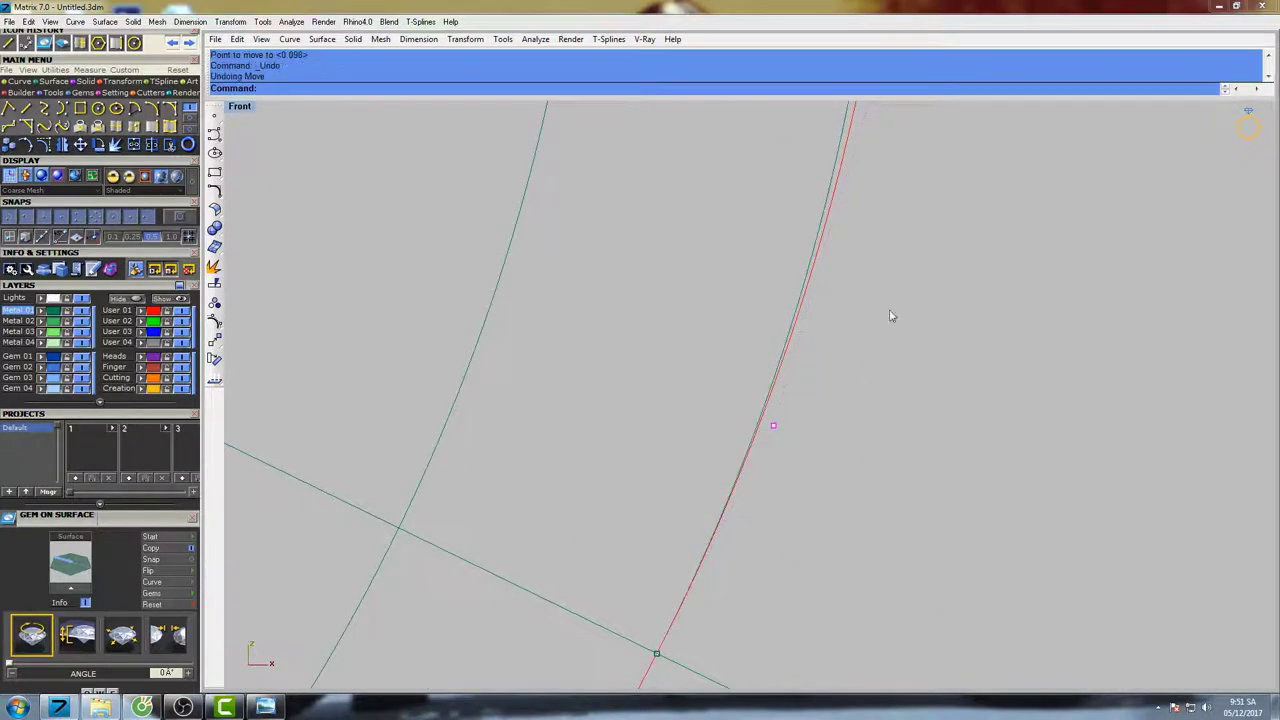
- Pull the inner curve's fourth control point a little further inward to separate its side from the red curve
scroll(890, 315, down, 8)
right_drag(840, 354, 808, 464)
drag(766, 381, 928, 273)
right_click(928, 273)
click(964, 251)
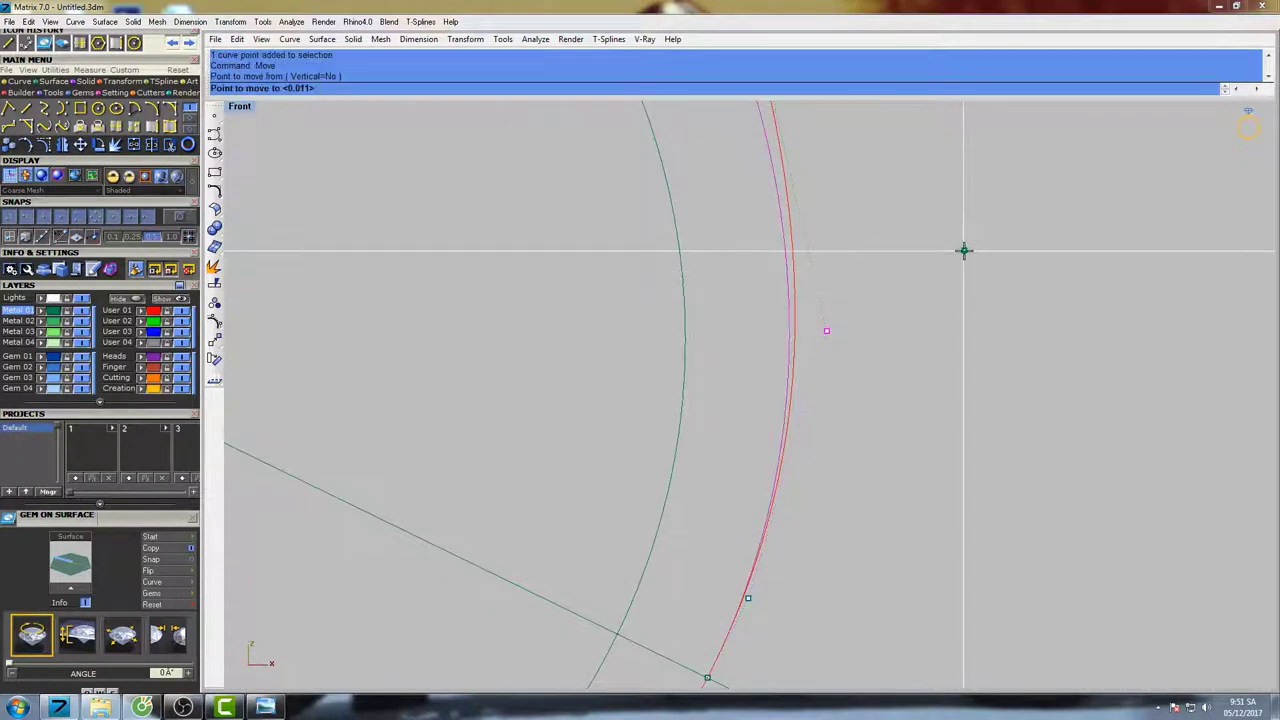
click(960, 251)
- Lower the inner curve's third control point from the top slightly
scroll(866, 297, down, 6)
right_drag(864, 205, 836, 500)
click(762, 362)
key(Return)
click(825, 229)
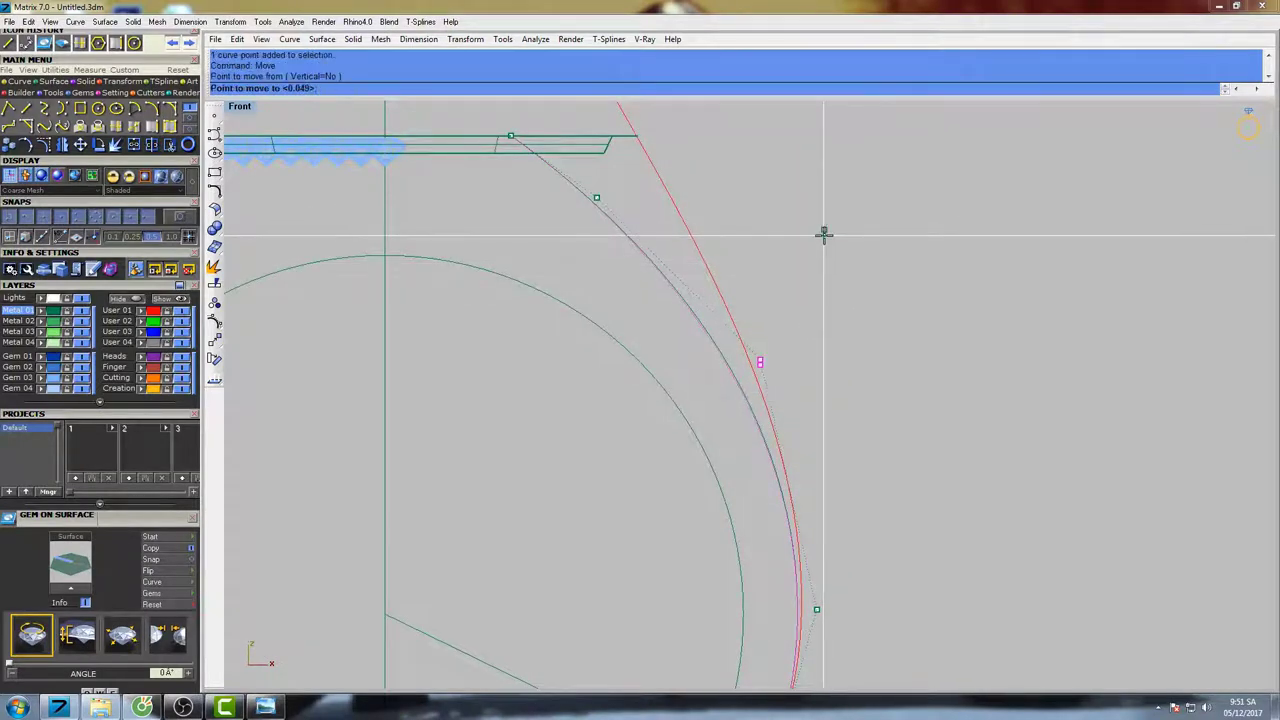
click(824, 235)
- Move the inner curve's second control point from the top slightly inward again
right_drag(717, 255, 754, 287)
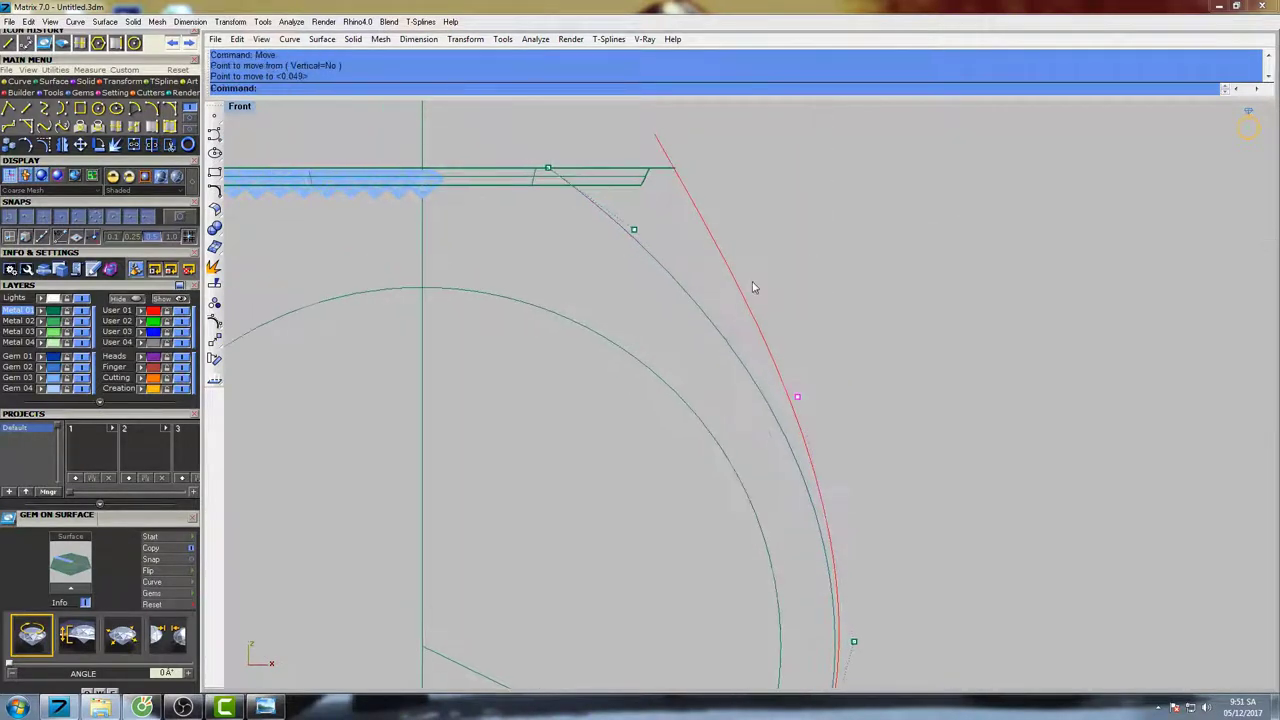
click(634, 230)
scroll(680, 228, up, 6)
key(Return)
click(931, 217)
click(925, 217)
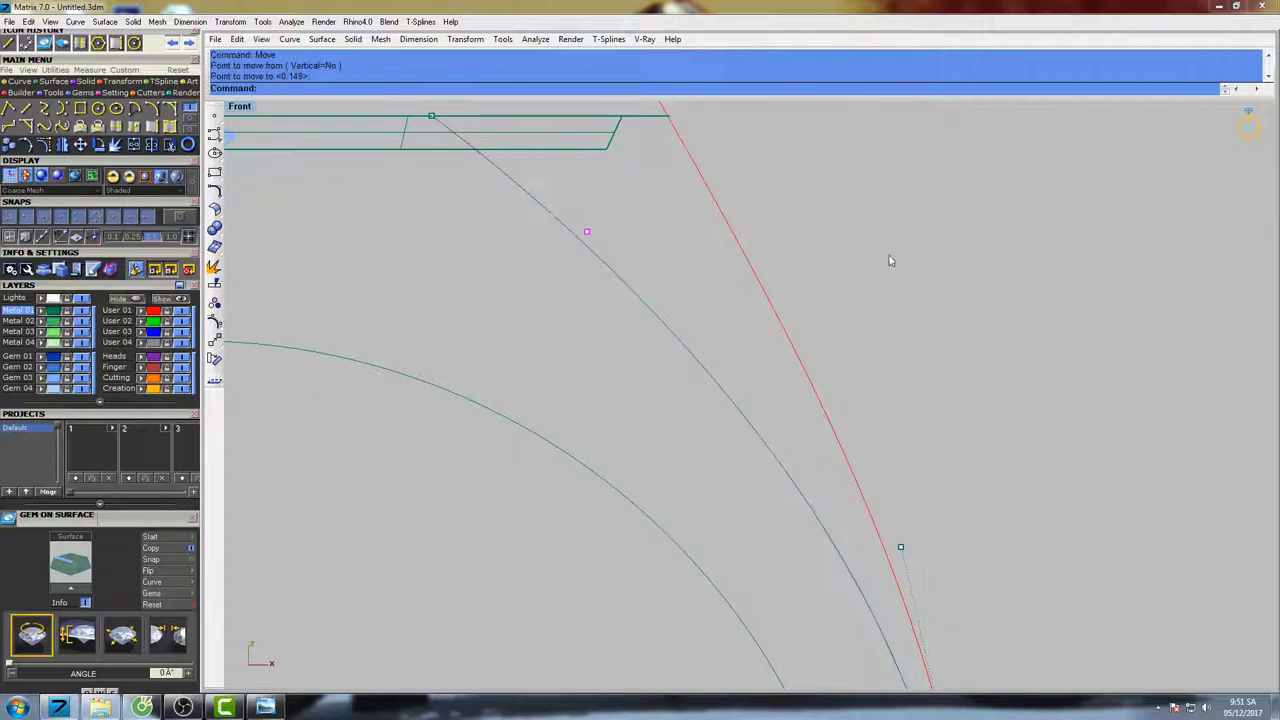
- Fine-tune the inner curve's shoulder by nudging its third control point a little outward
scroll(889, 257, down, 6)
drag(884, 262, 926, 457)
right_drag(926, 450, 837, 390)
key(Return)
click(915, 237)
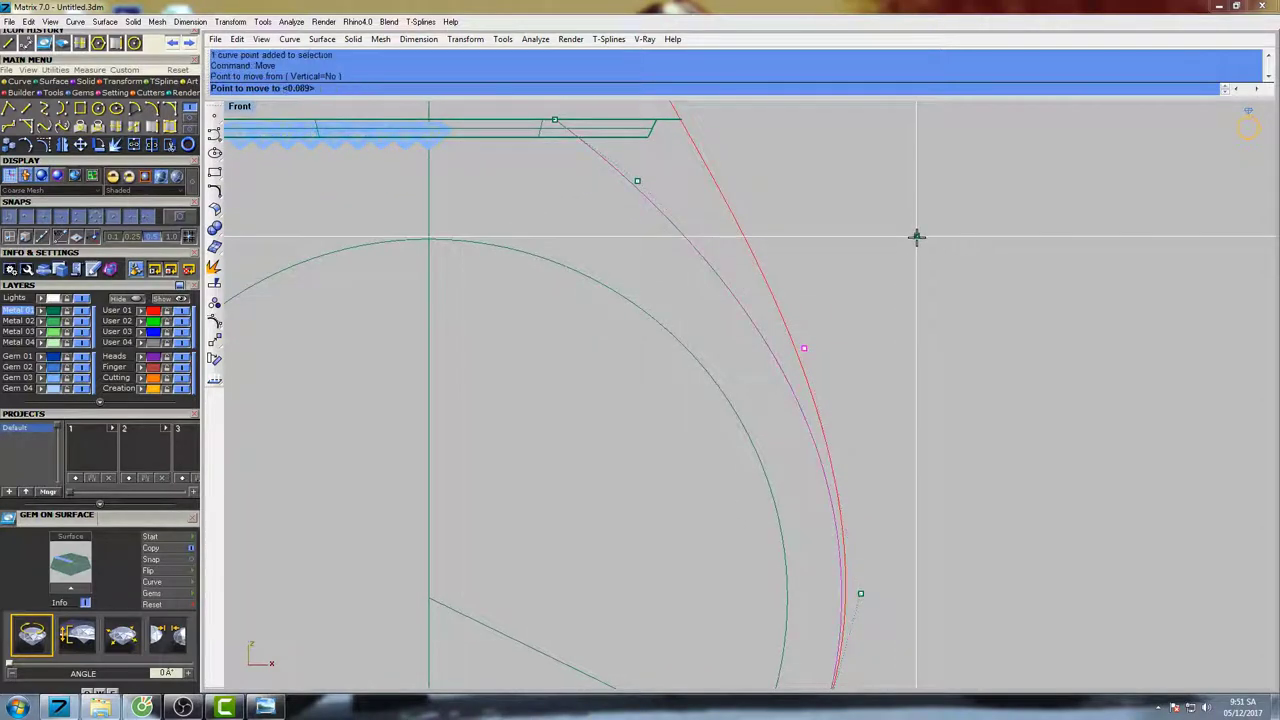
click(917, 239)
- Turn on the red shank curve's control points and move its top point onto the border's outer top corner
scroll(771, 285, down, 4)
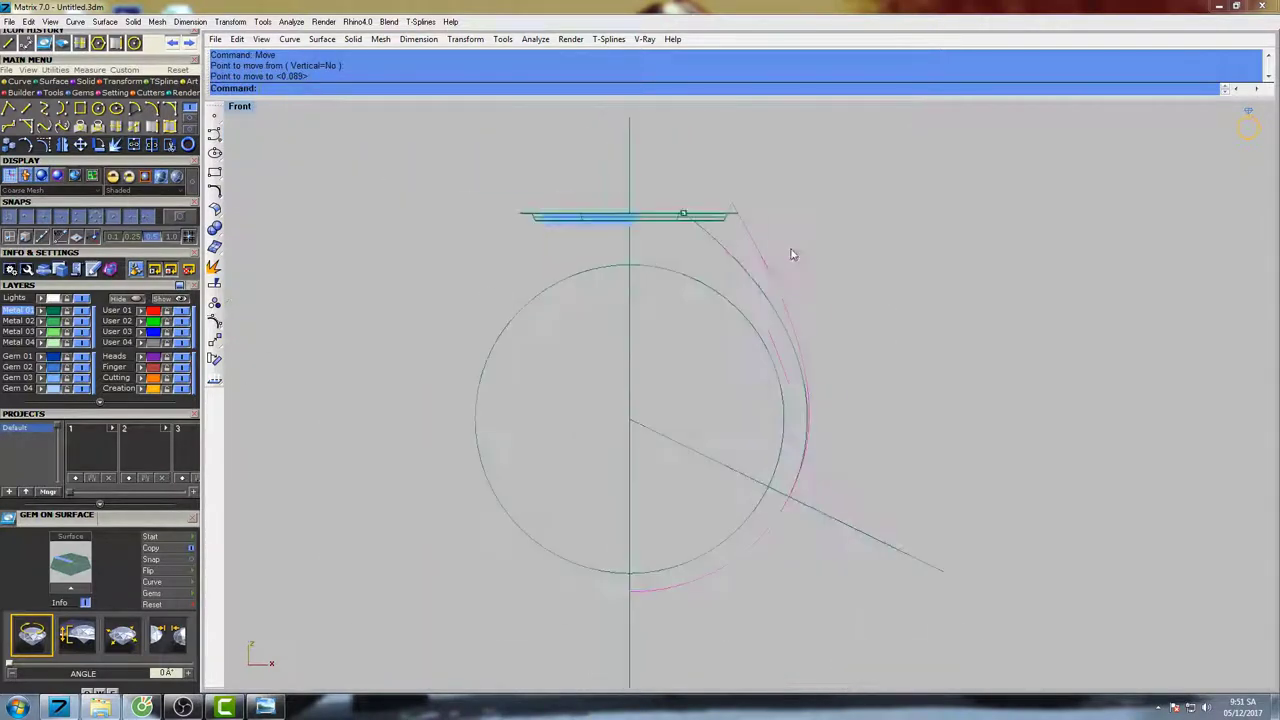
key(F10)
scroll(707, 239, up, 10)
drag(666, 177, 728, 231)
right_drag(721, 209, 661, 208)
text(Move)
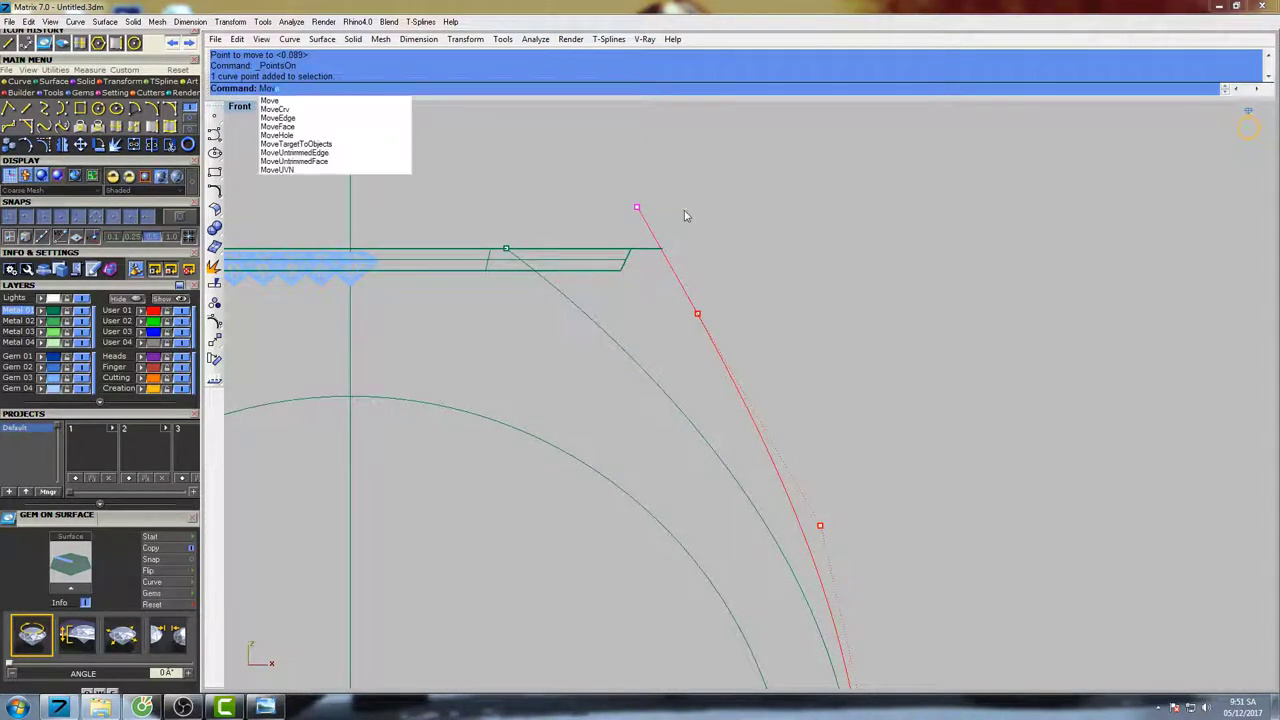
key(Return)
click(641, 204)
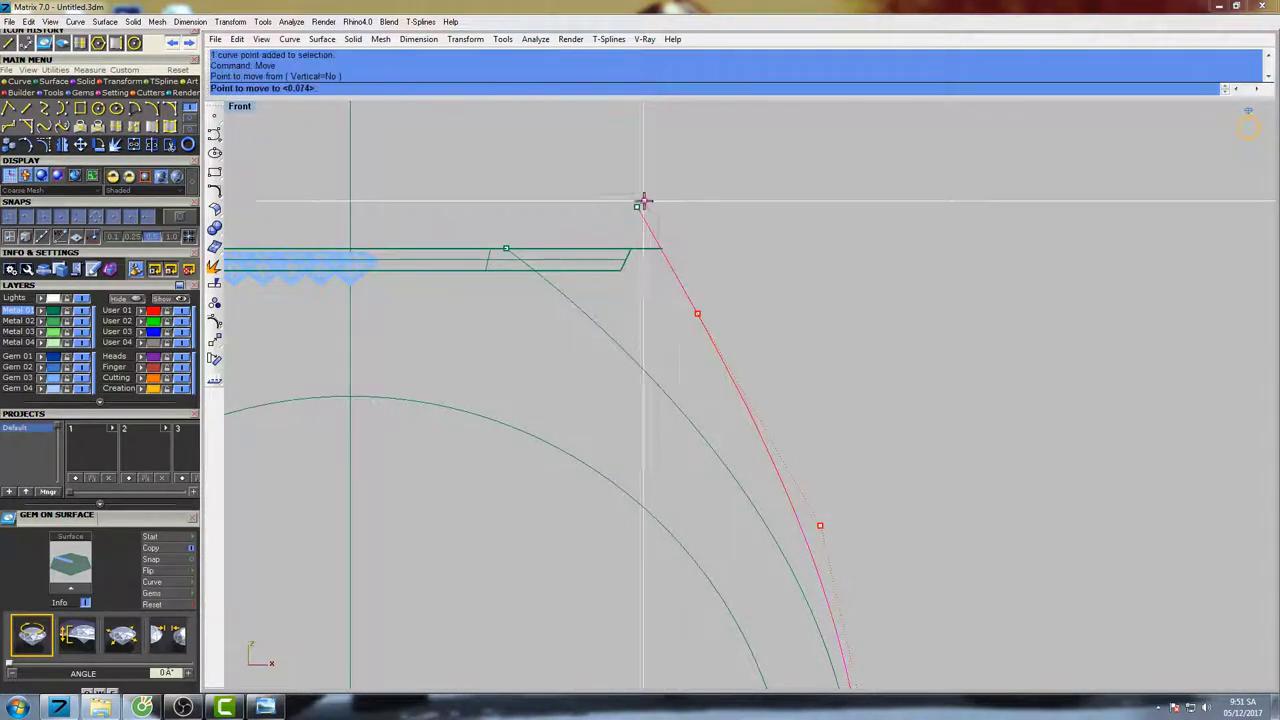
click(662, 248)
- Nudge the red shank curve's second control point from the top slightly outward
scroll(683, 256, down, 4)
scroll(677, 264, up, 8)
drag(651, 279, 716, 232)
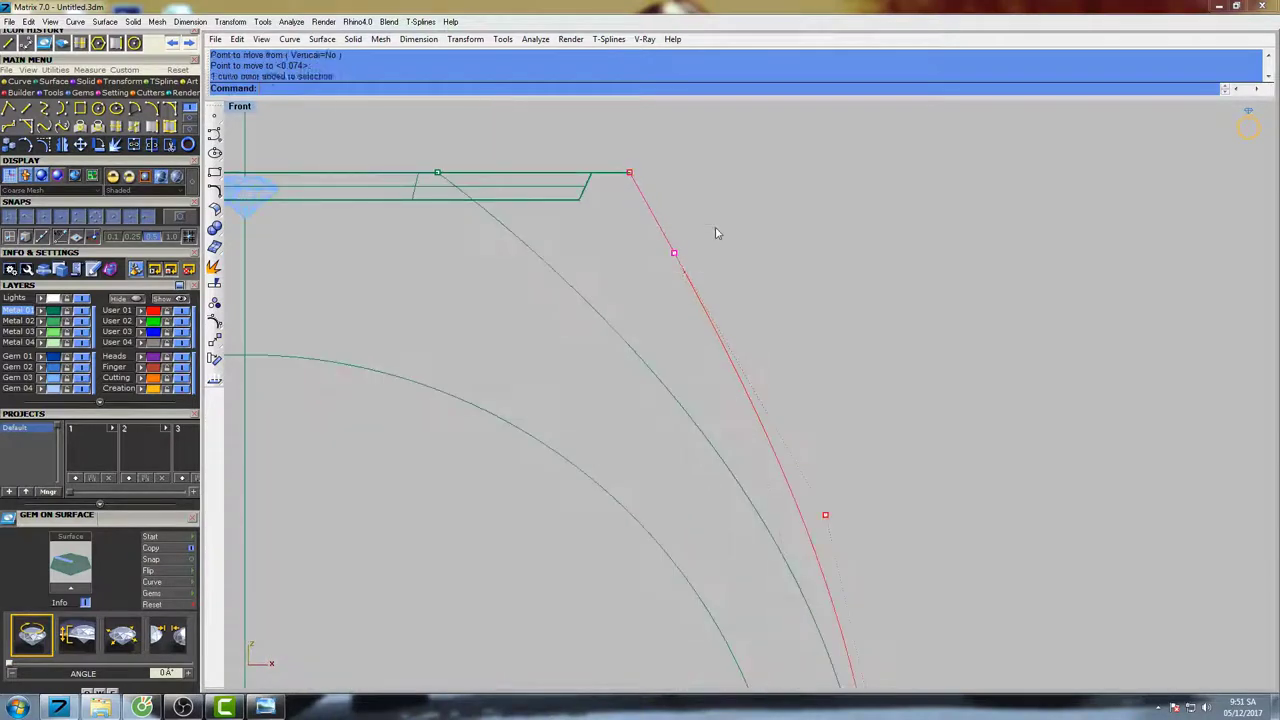
right_click(723, 231)
click(740, 223)
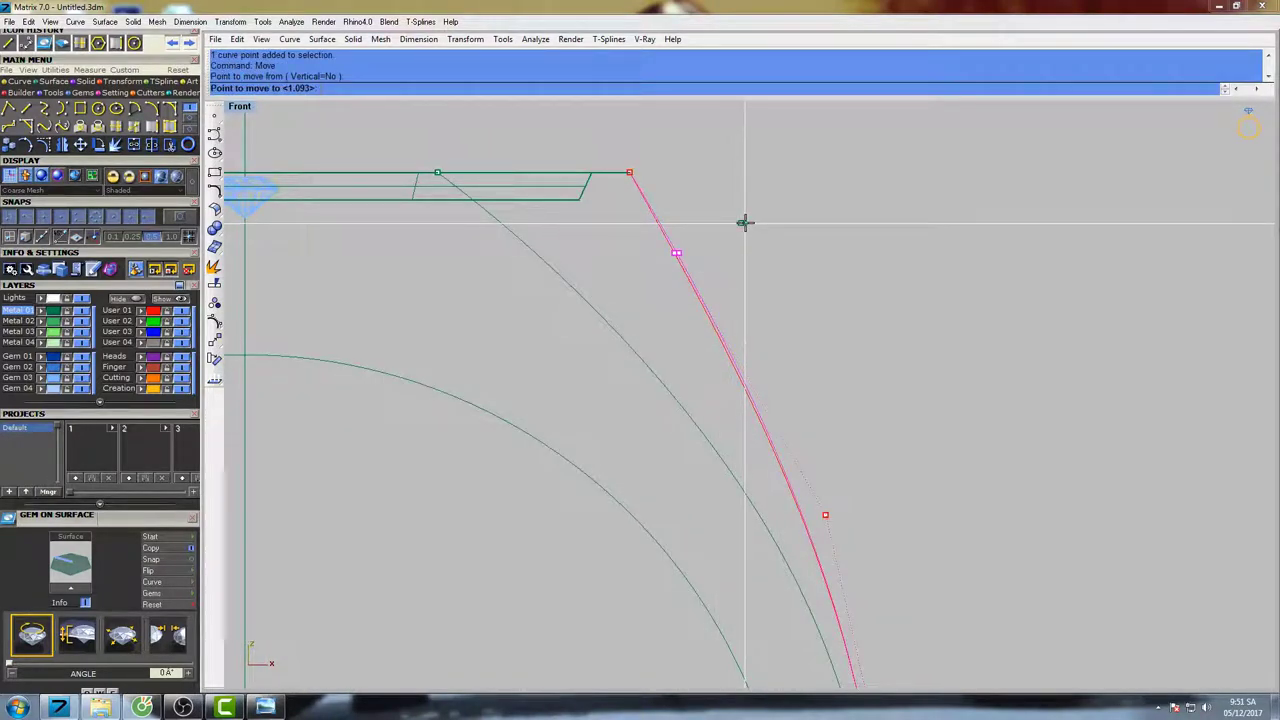
click(743, 221)
key(Return)
key(Escape)
- Move the red shank curve's third control point from the top outward to round its shoulder
scroll(749, 218, down, 5)
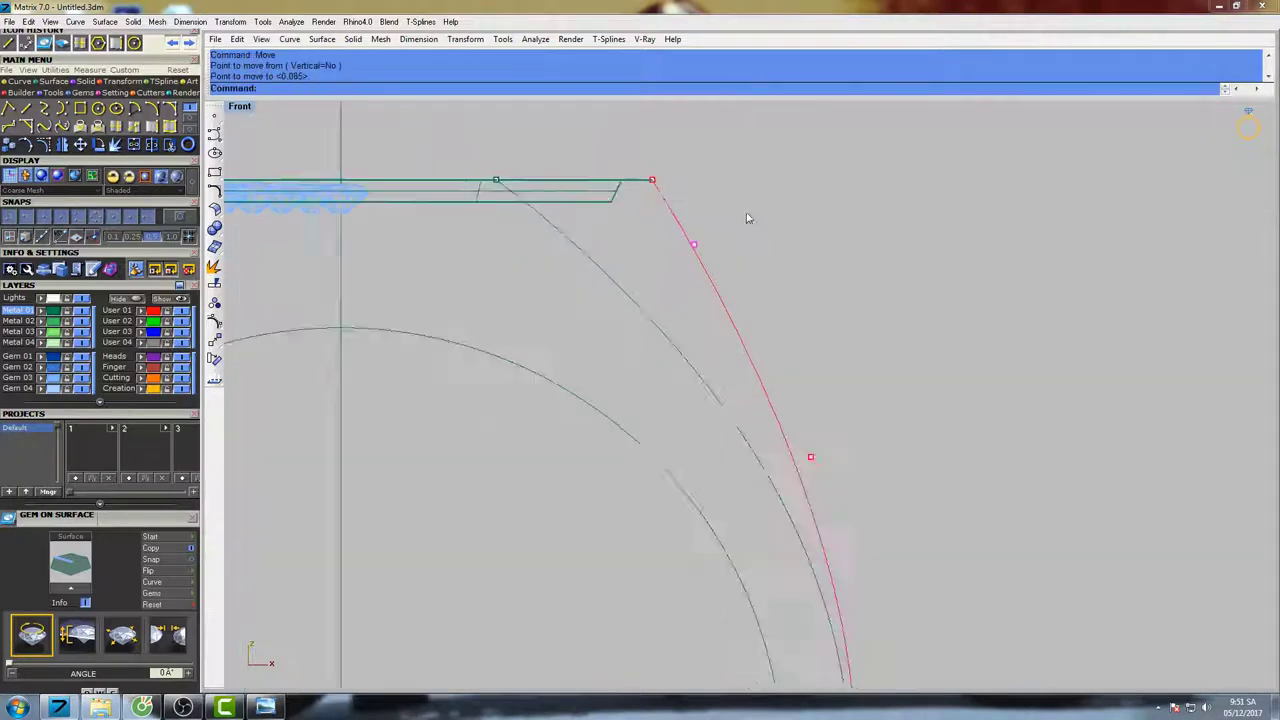
scroll(800, 330, up, 6)
key(Return)
click(830, 299)
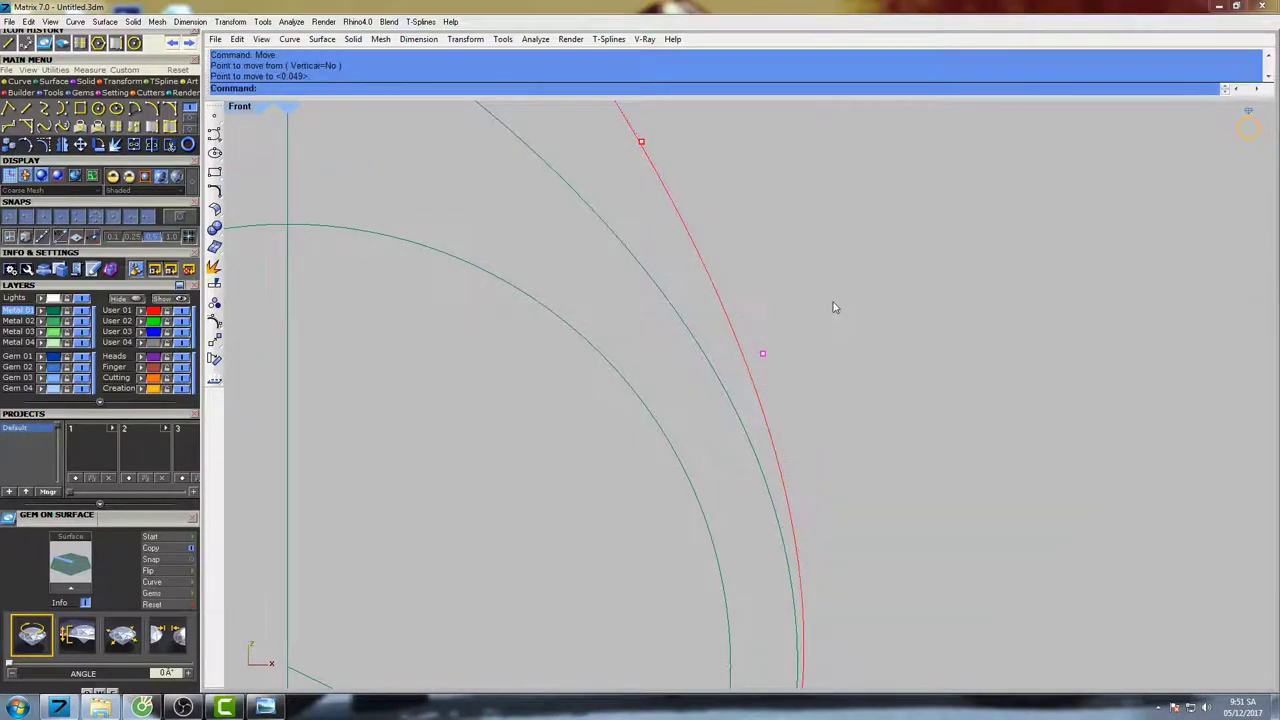
click(836, 298)
- Shift the red shank curve's third control point slightly further outward
scroll(835, 304, down, 5)
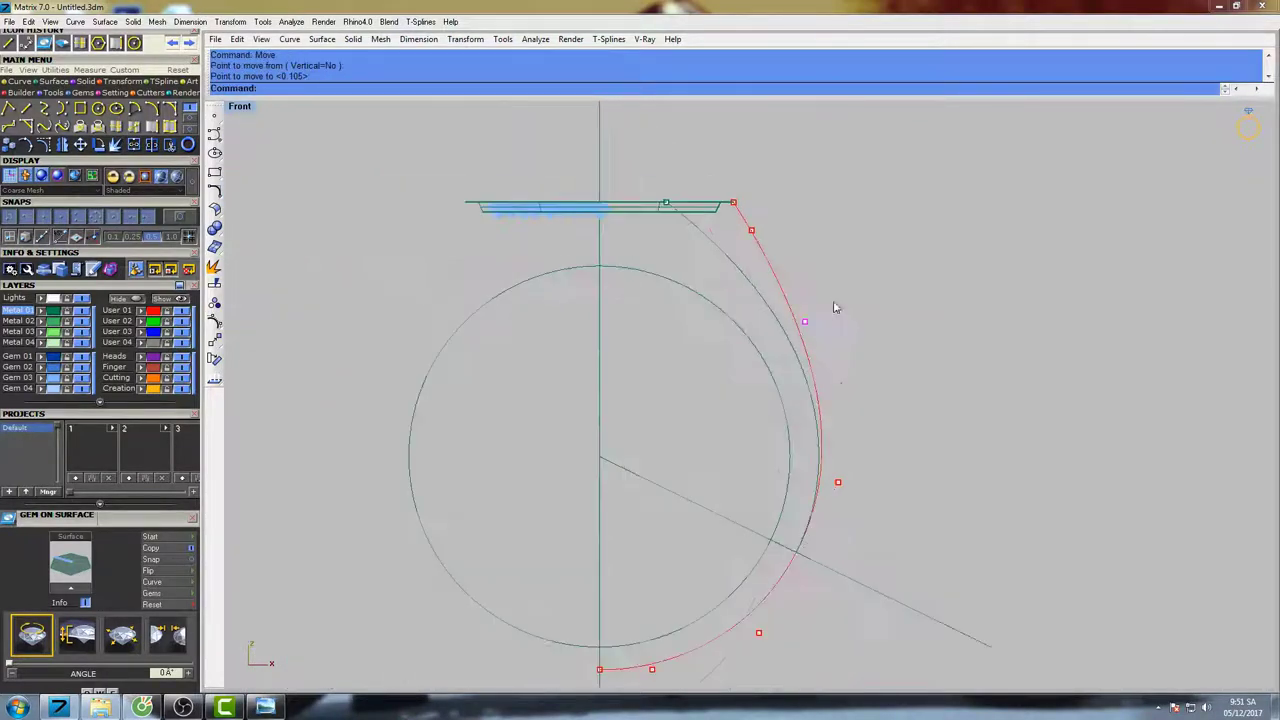
scroll(826, 303, up, 3)
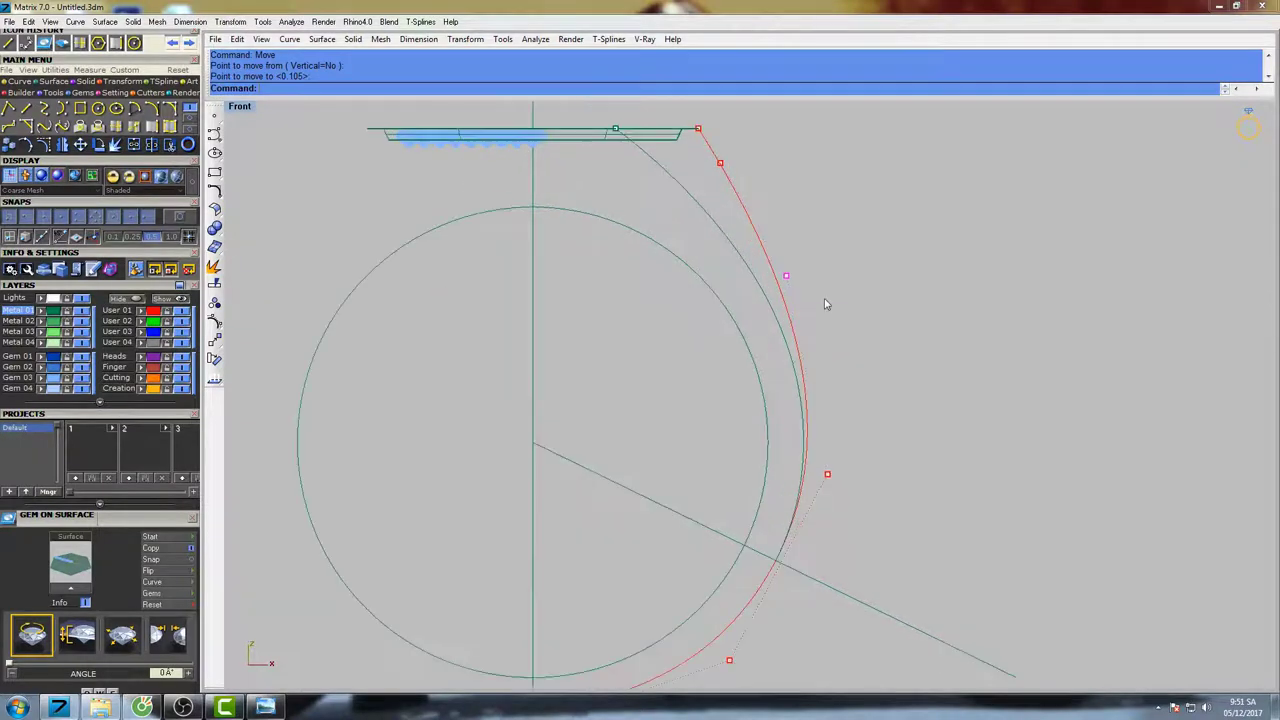
scroll(738, 247, up, 6)
drag(667, 231, 727, 201)
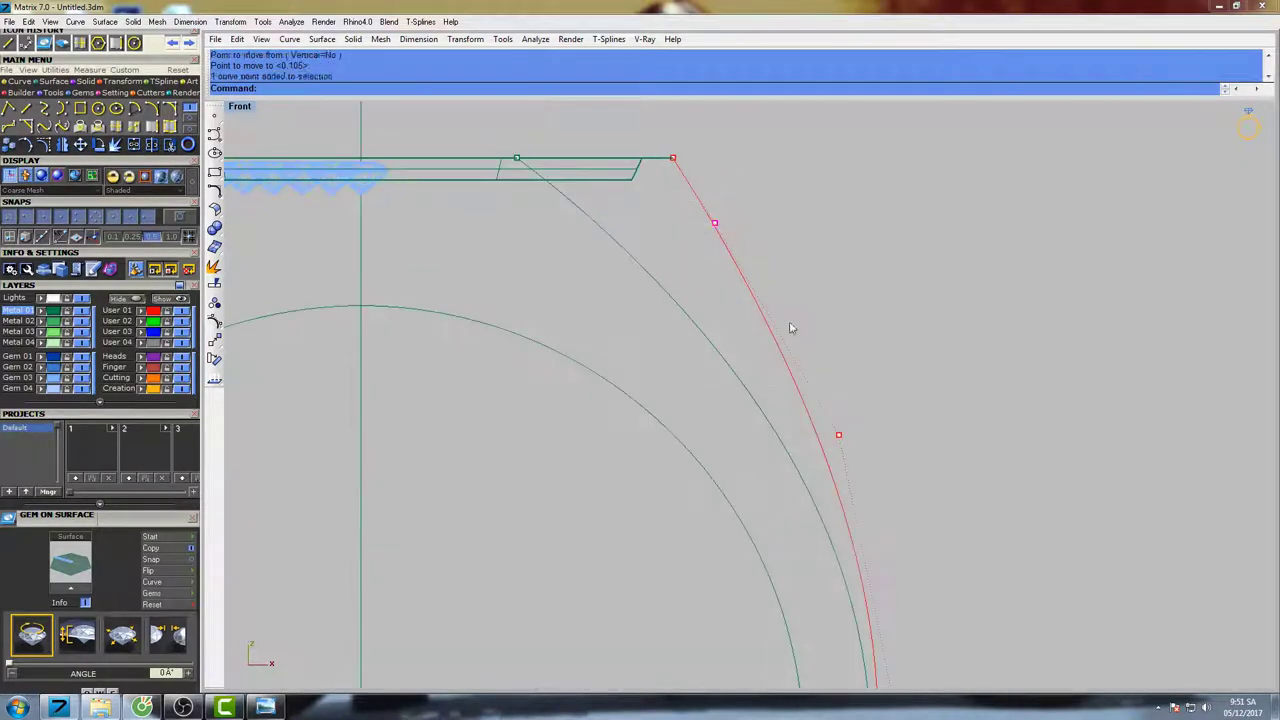
drag(797, 342, 864, 476)
scroll(846, 381, up, 6)
right_click(848, 373)
click(877, 371)
click(883, 371)
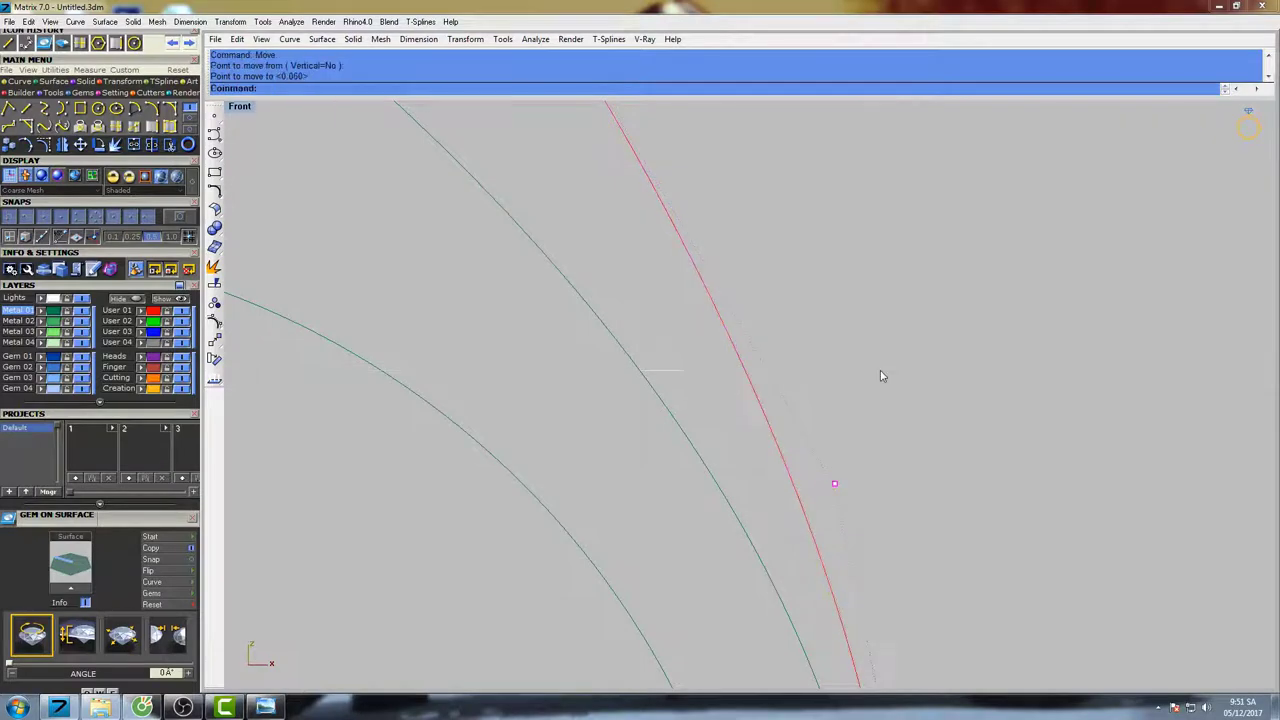
- Move the red shank curve's fourth control point from the top slightly outward to round its side
scroll(882, 372, down, 10)
right_drag(942, 543, 883, 306)
scroll(883, 306, up, 2)
scroll(841, 435, up, 6)
drag(748, 482, 926, 410)
right_click(924, 410)
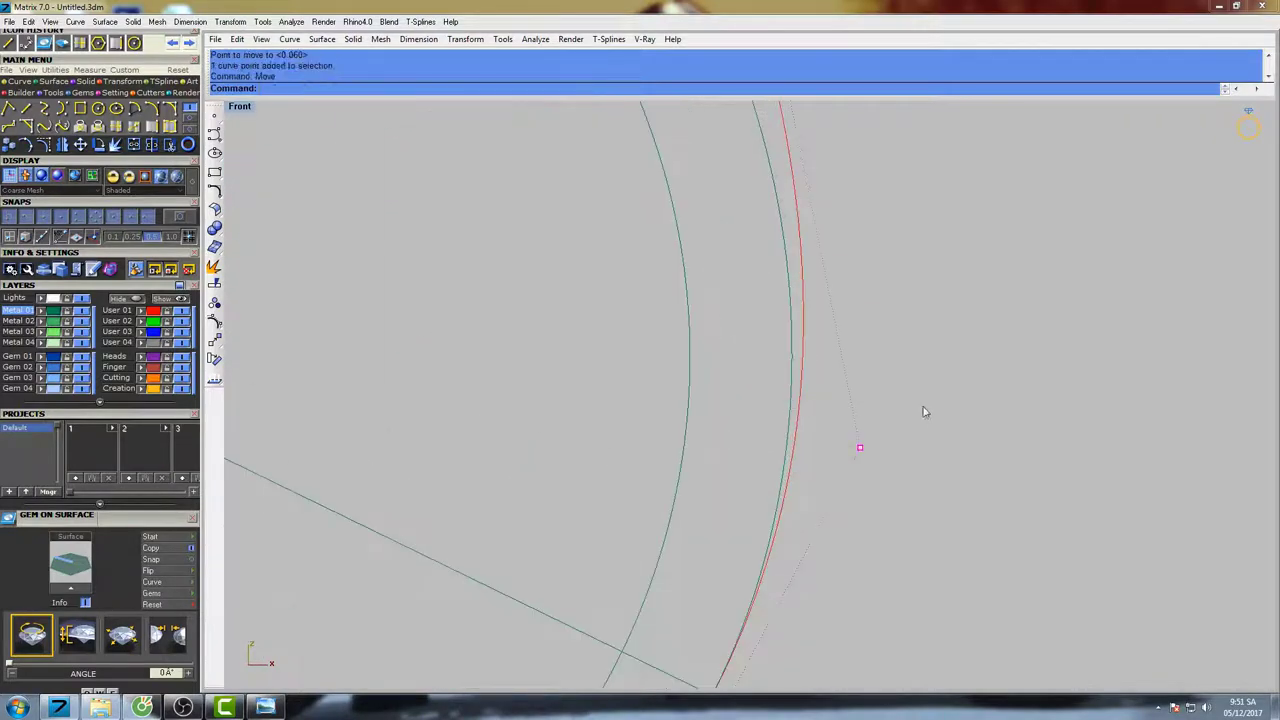
click(932, 333)
click(936, 333)
- Turn on the inner green shank curve's control points and move its lower end point onto the intersection of the red curve and angled line
right_drag(802, 496, 767, 292)
key(F10)
scroll(699, 483, up, 7)
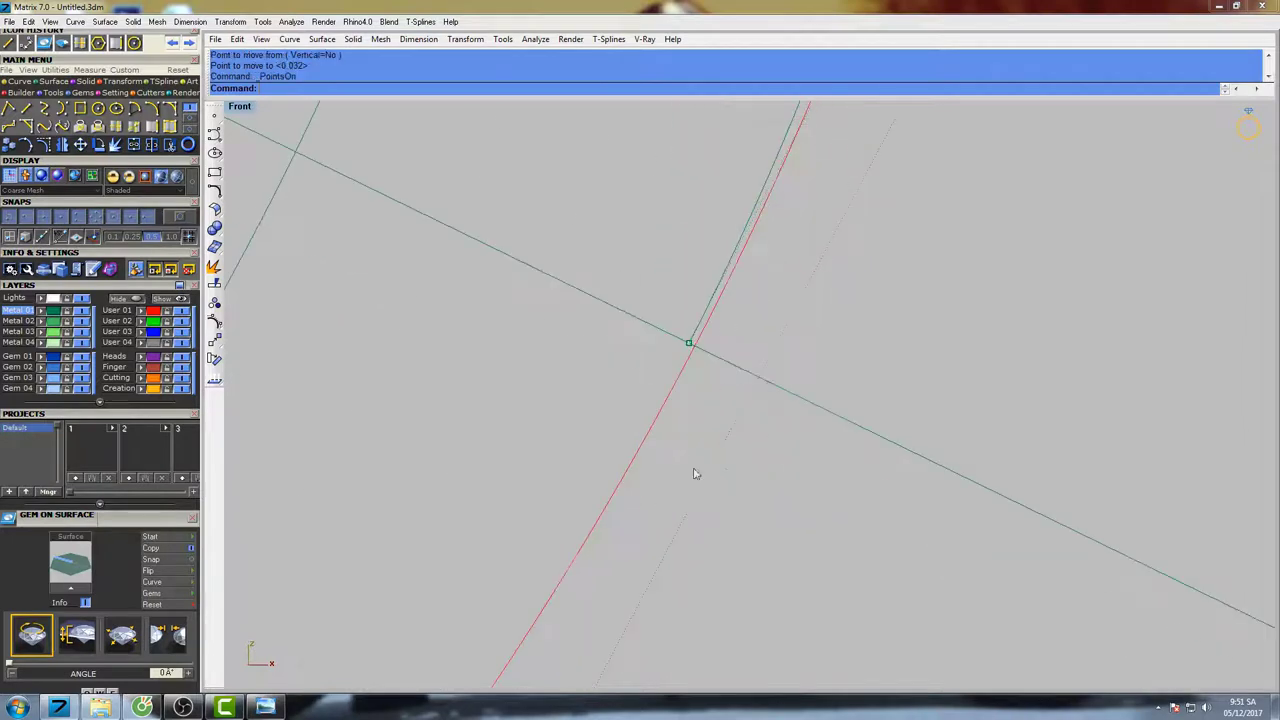
scroll(687, 325, up, 6)
click(696, 412)
scroll(741, 436, up, 2)
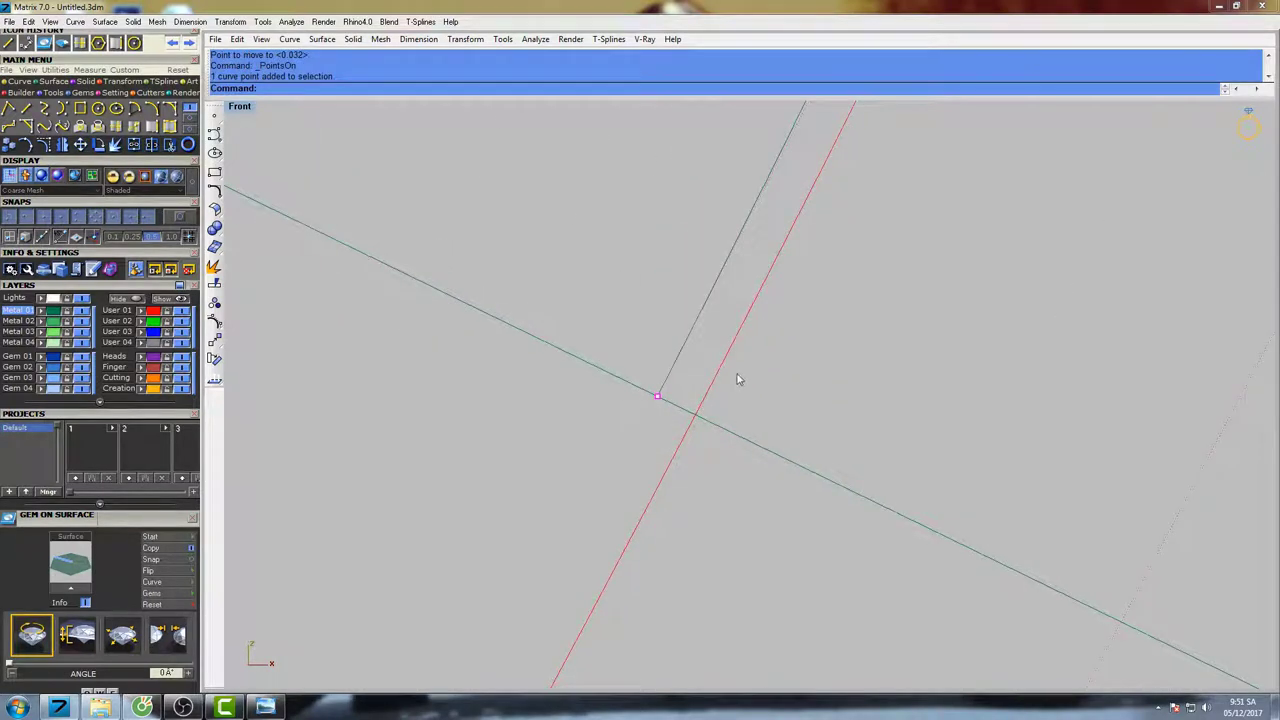
key(F10)
right_click(806, 381)
right_drag(810, 377, 733, 359)
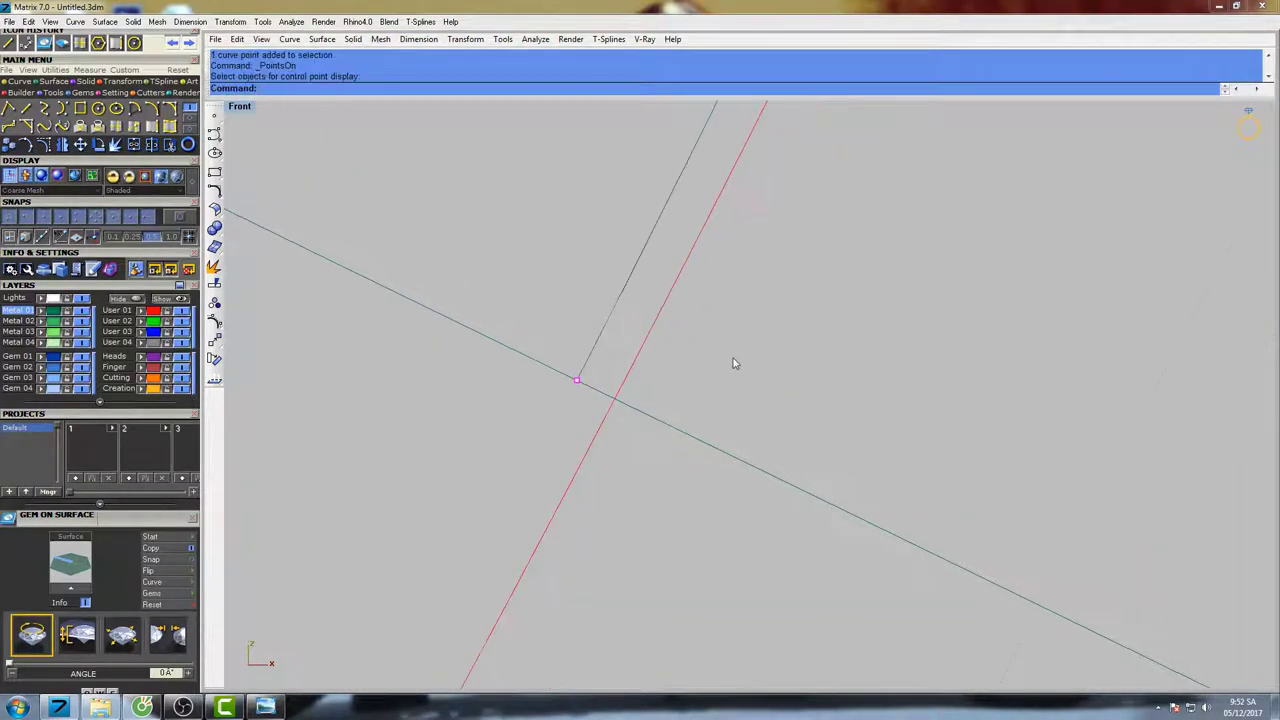
text(Move)
key(Return)
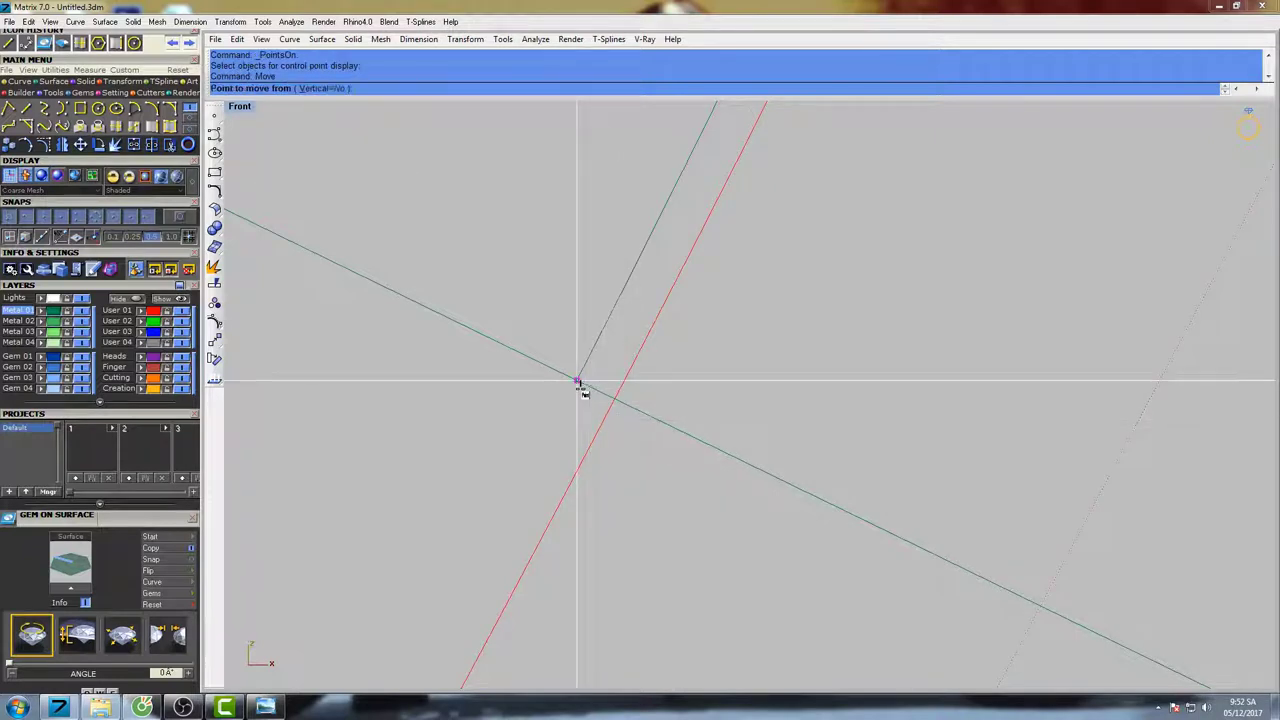
click(578, 381)
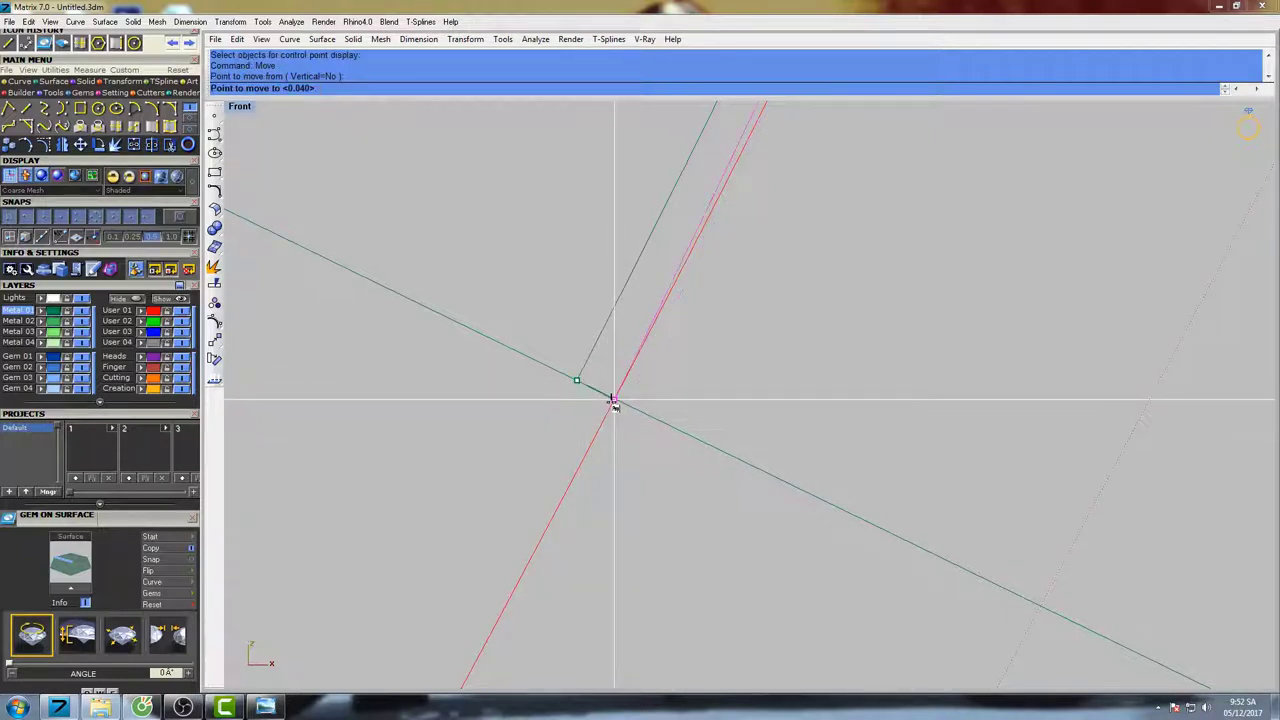
click(614, 401)
scroll(618, 405, down, 5)
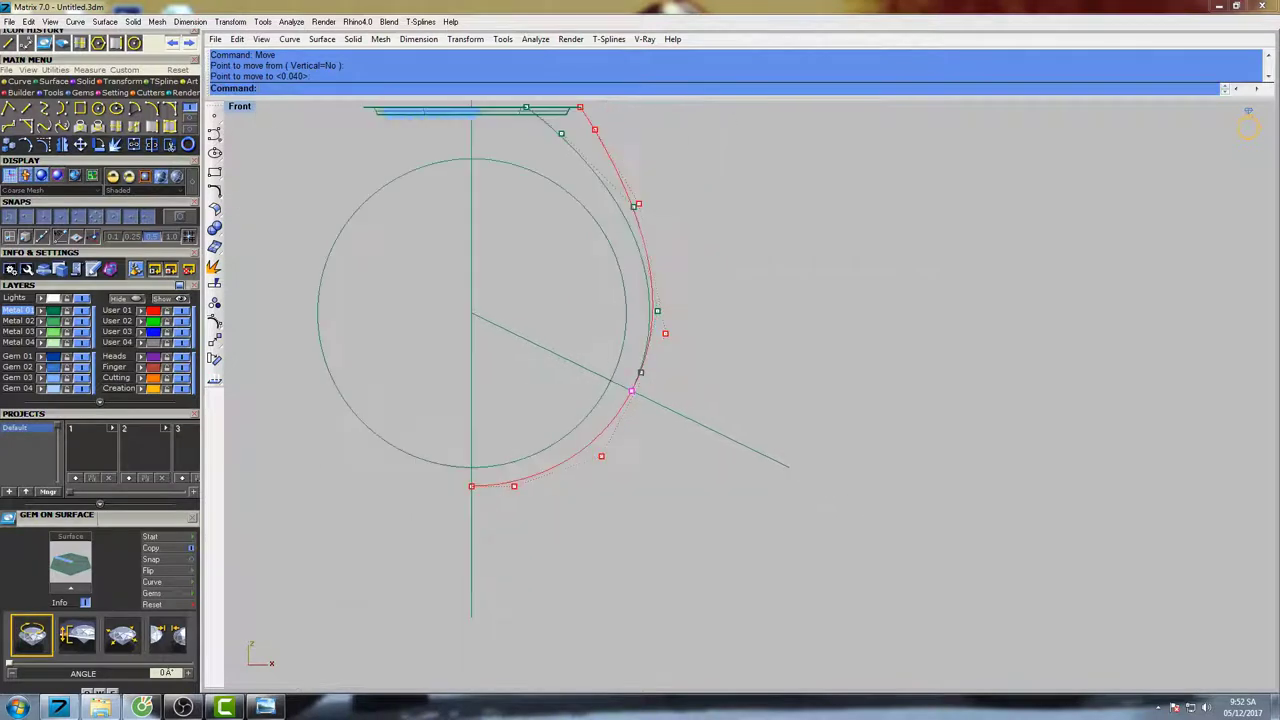
- Delete the angled construction line running from the finger circle's centre
right_drag(667, 294, 752, 364)
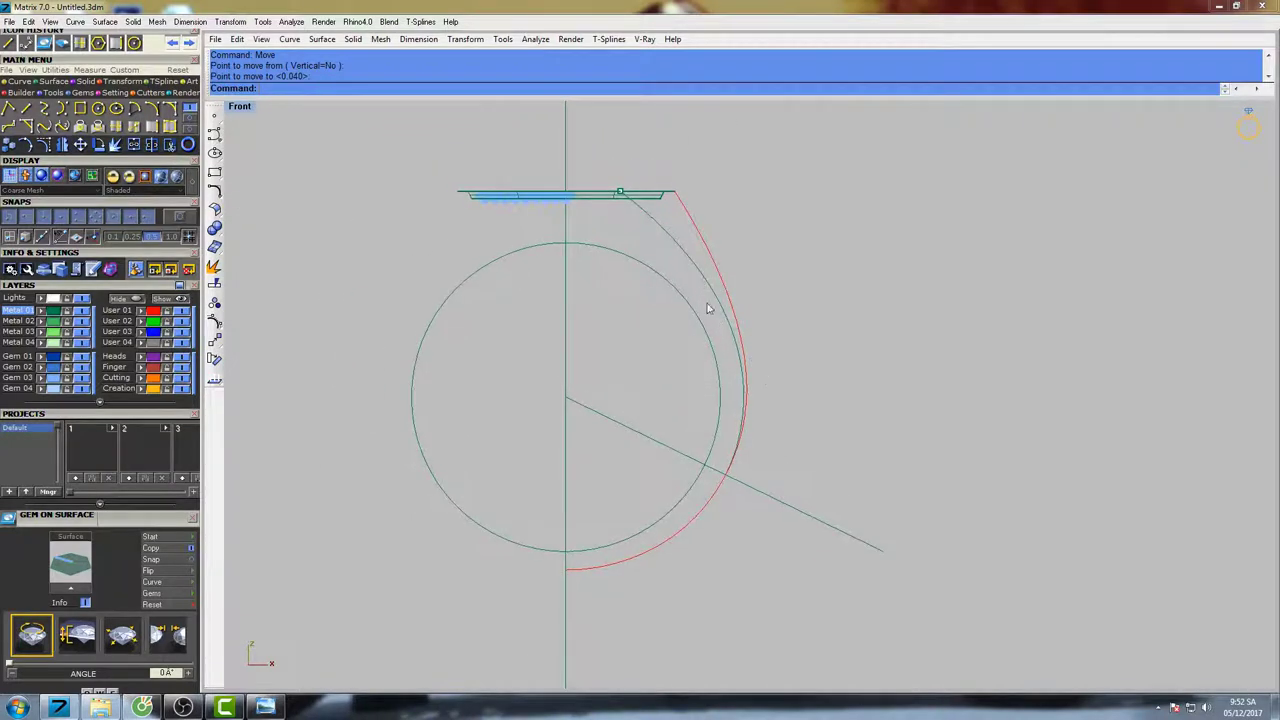
click(663, 443)
right_drag(663, 442, 612, 426)
text(d)
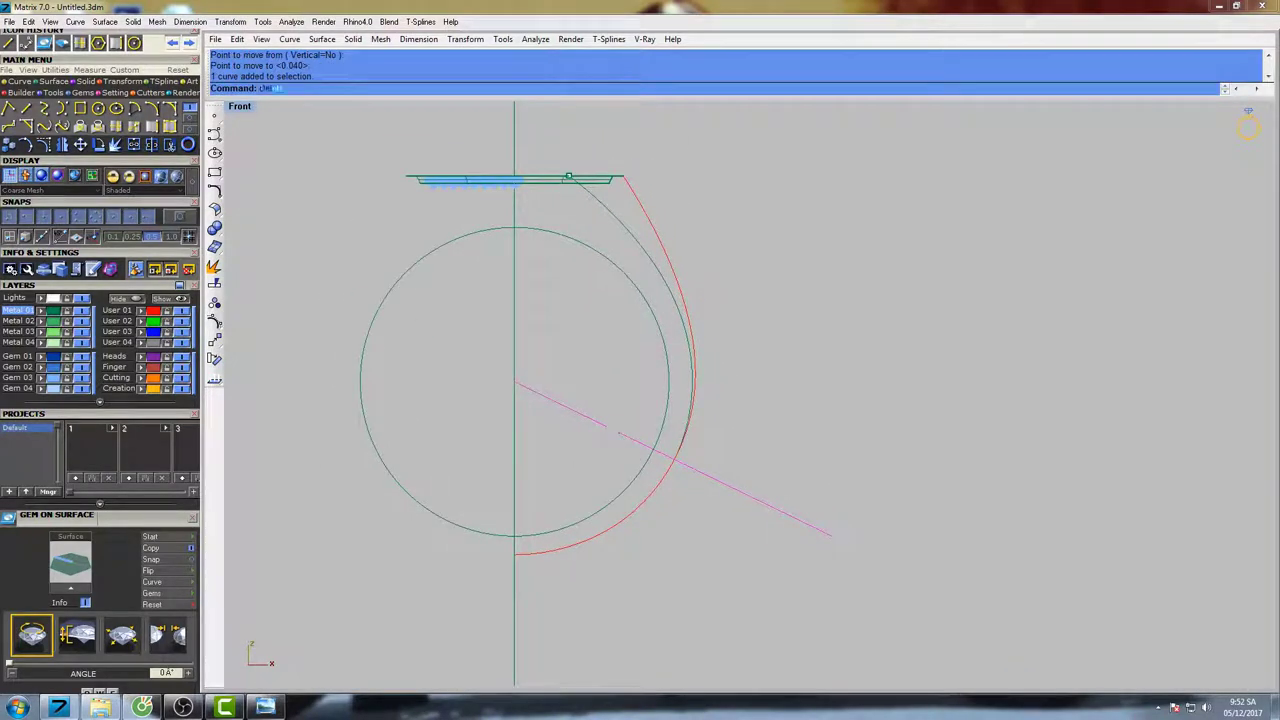
key(Delete)
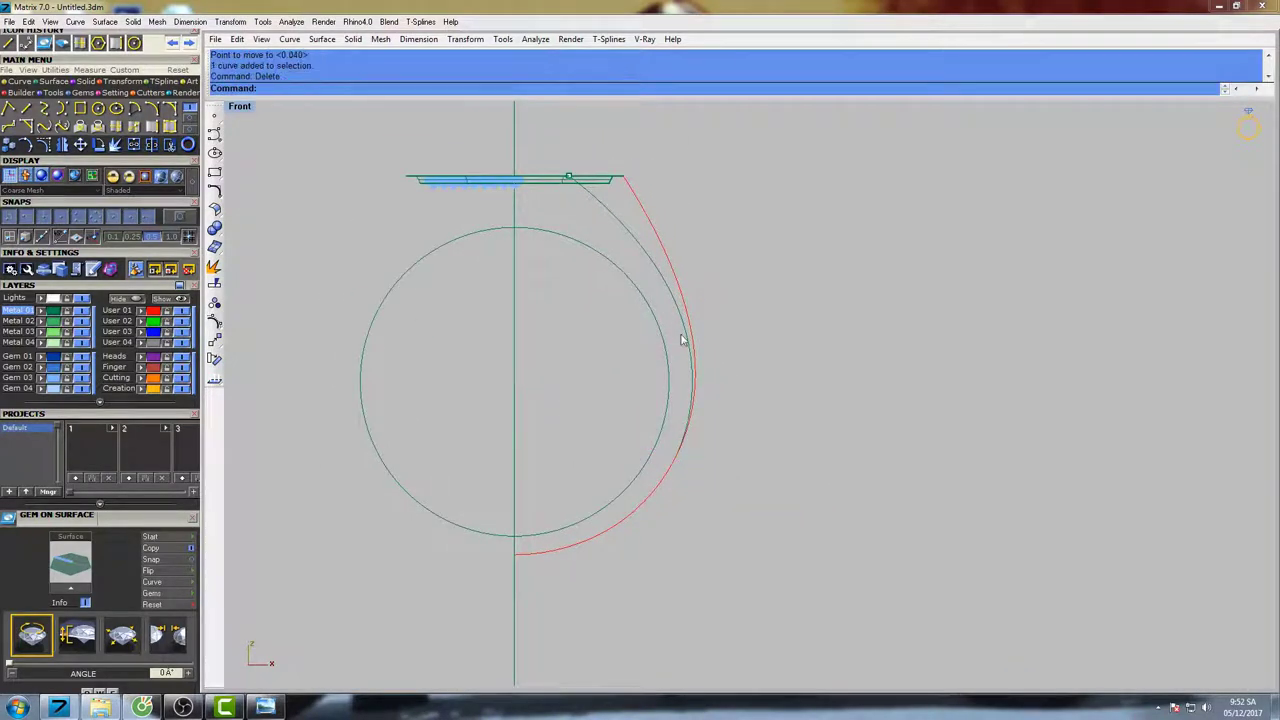
- With the inner shank curve selected, draw a rectangular plane in the Front view that encloses the whole ring
double_click(241, 107)
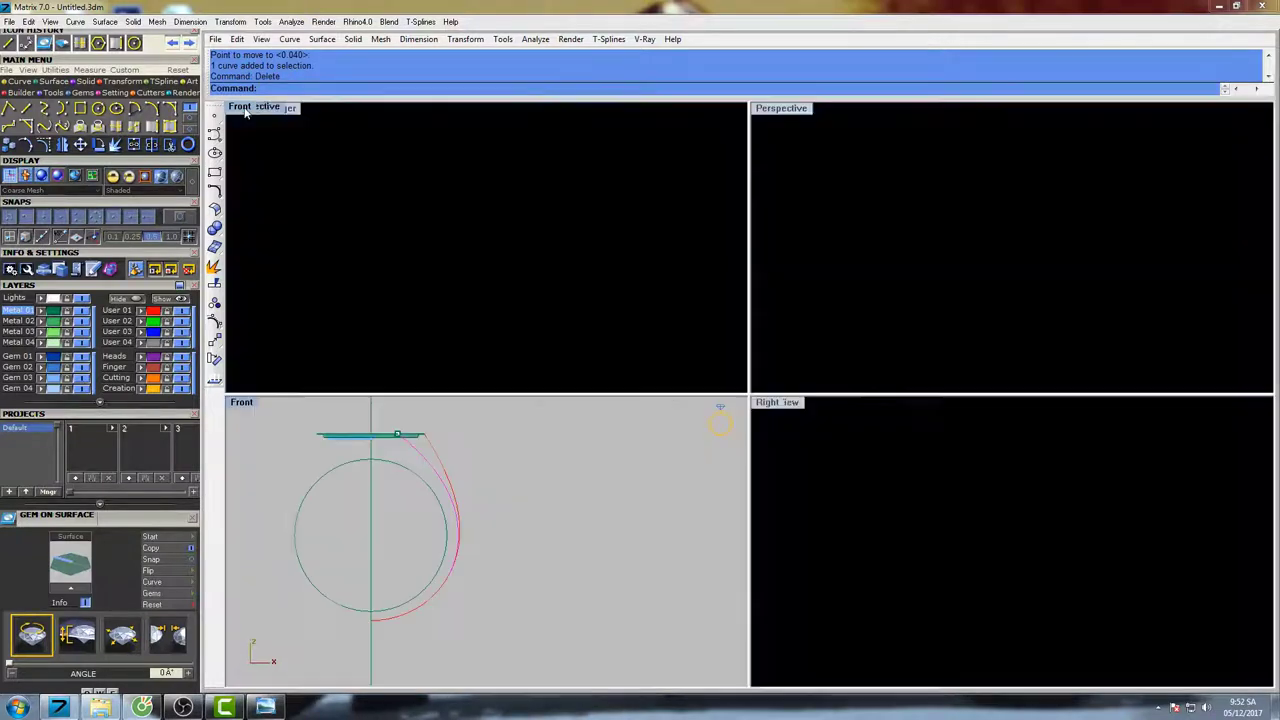
scroll(900, 497, down, 4)
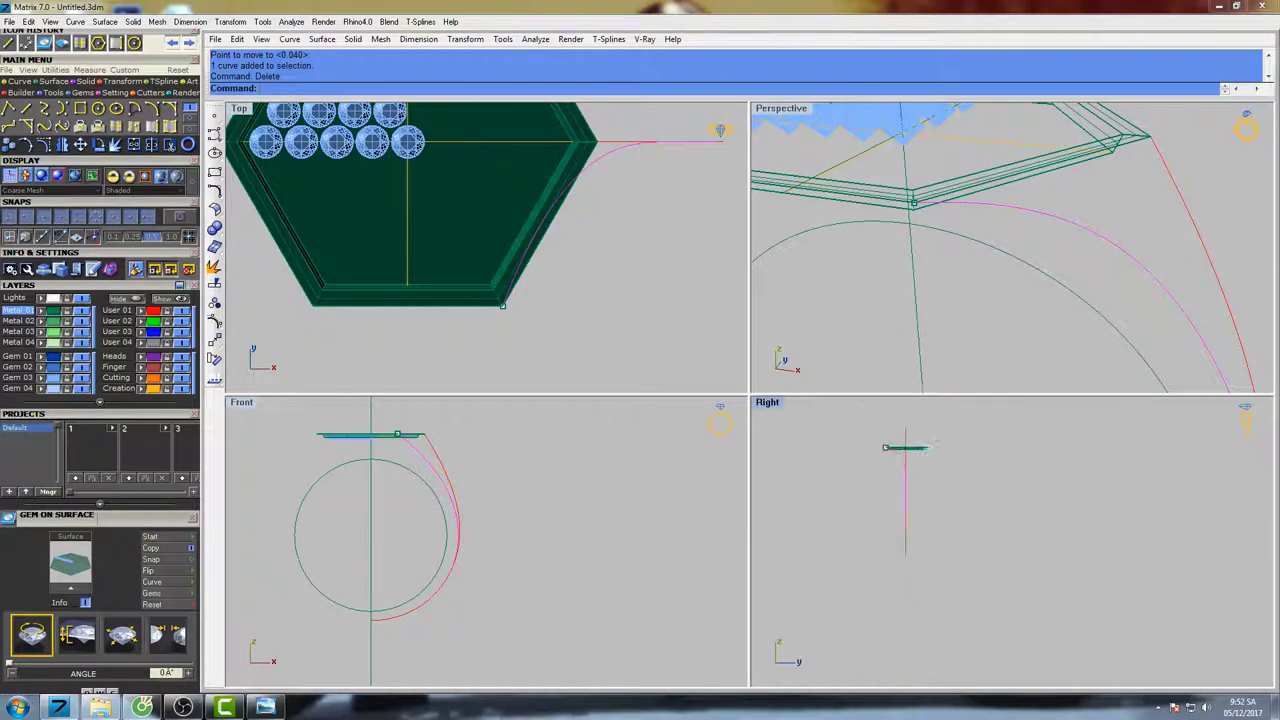
right_drag(908, 453, 945, 487)
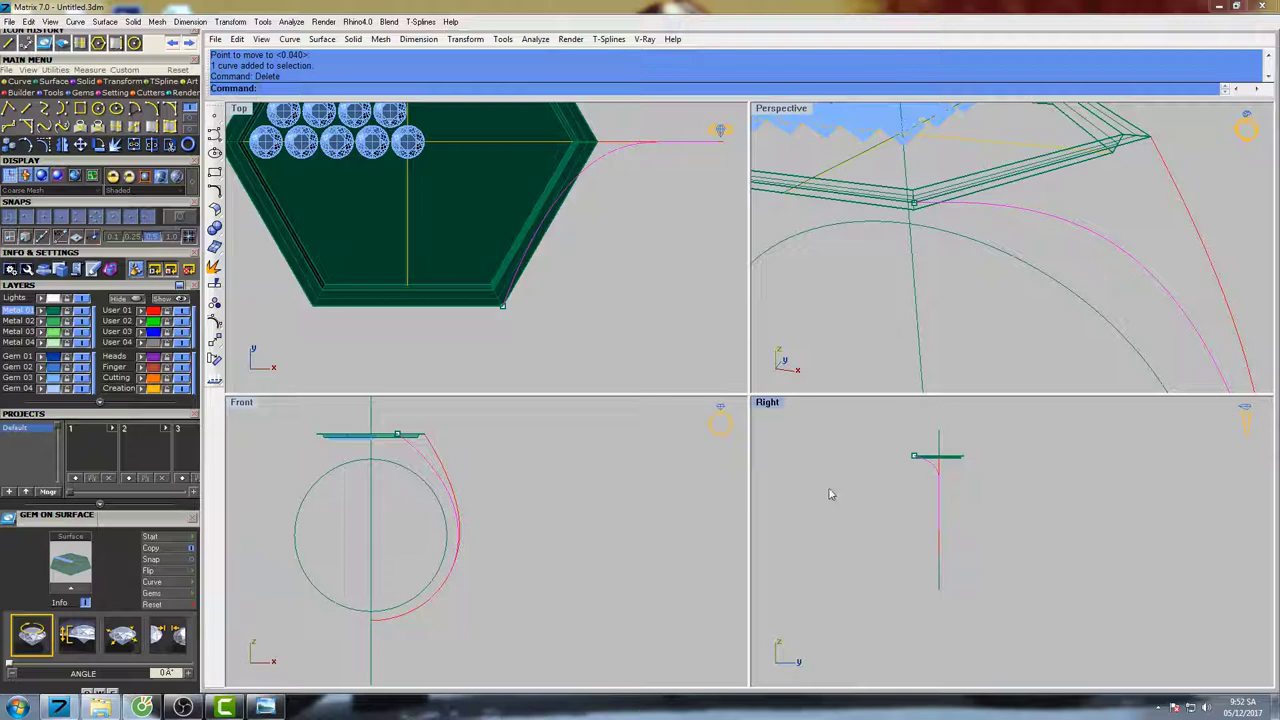
right_drag(488, 504, 542, 520)
scroll(506, 490, down, 4)
right_drag(523, 474, 547, 443)
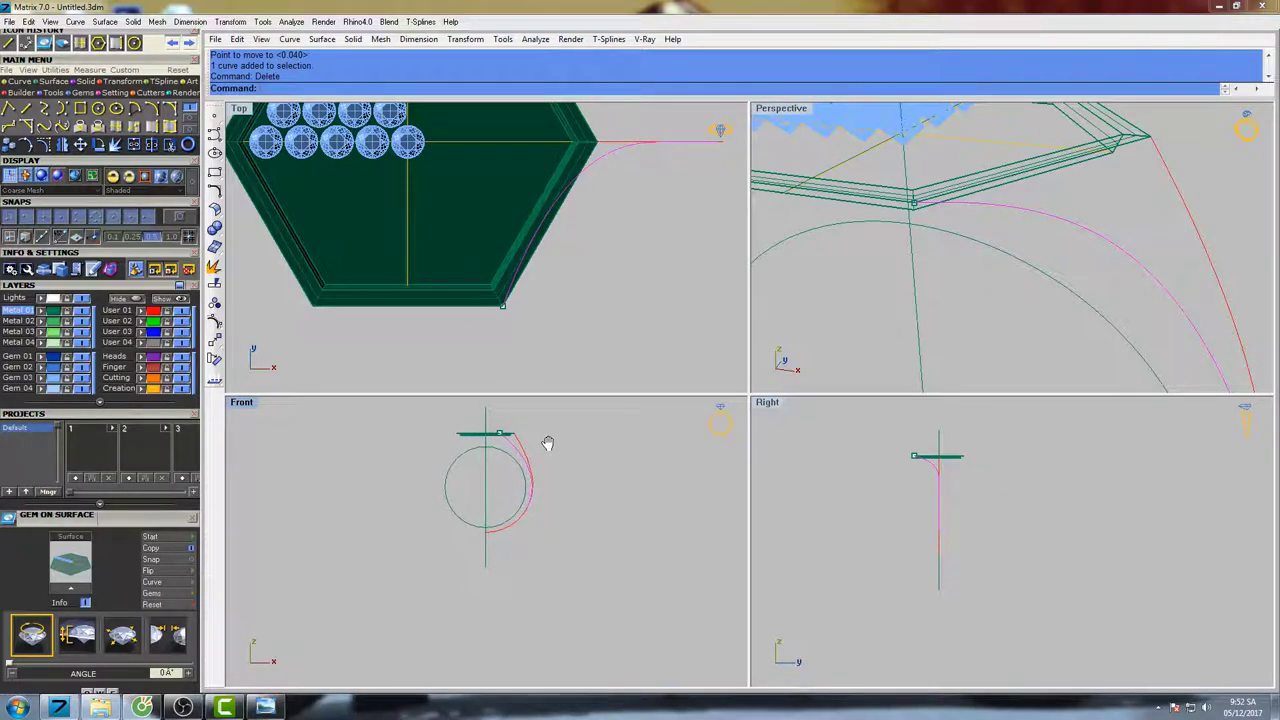
middle_click(556, 449)
scroll(486, 522, down, 1)
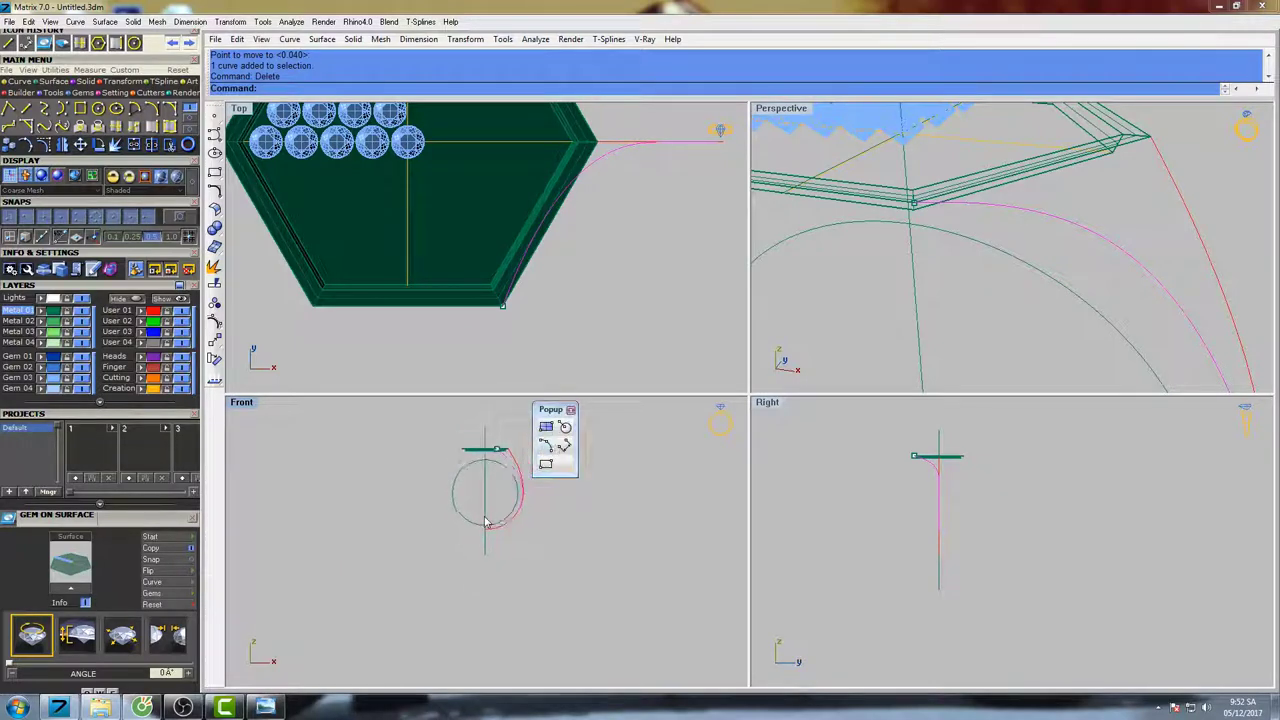
click(545, 428)
click(393, 422)
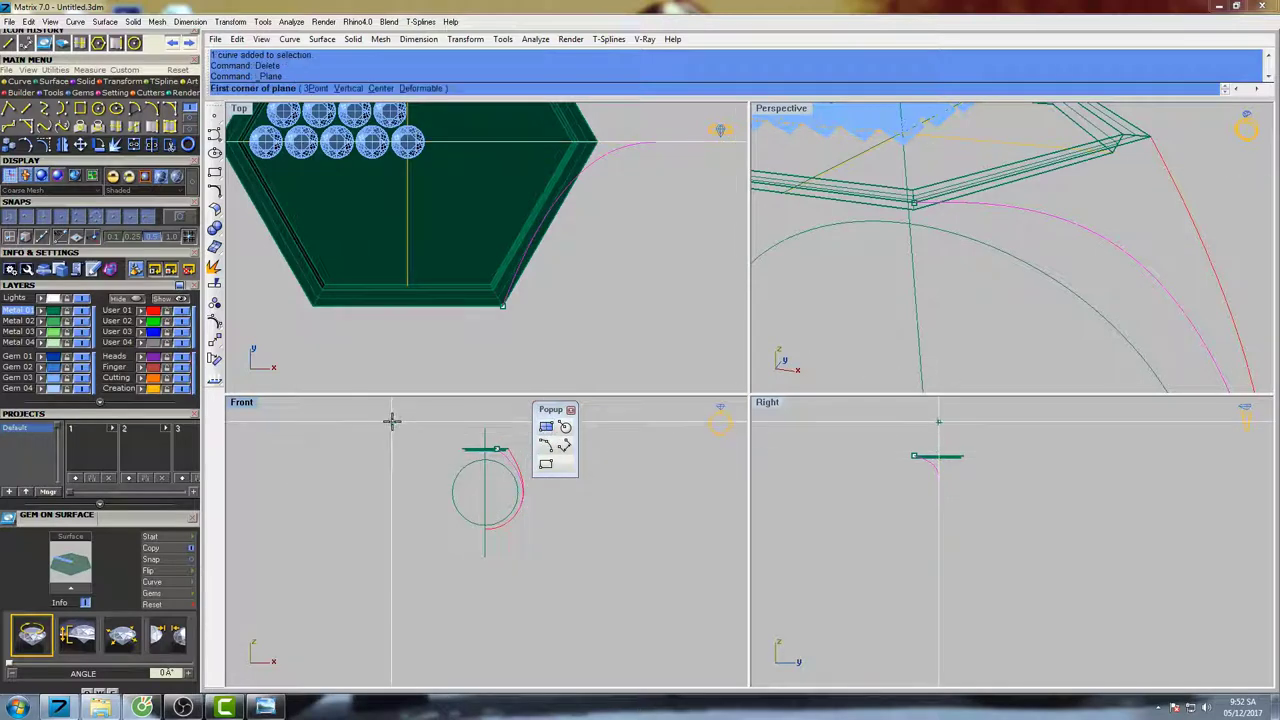
click(558, 558)
click(570, 411)
- Project the inner shank curve onto the front plane with its original deleted
scroll(491, 474, up, 3)
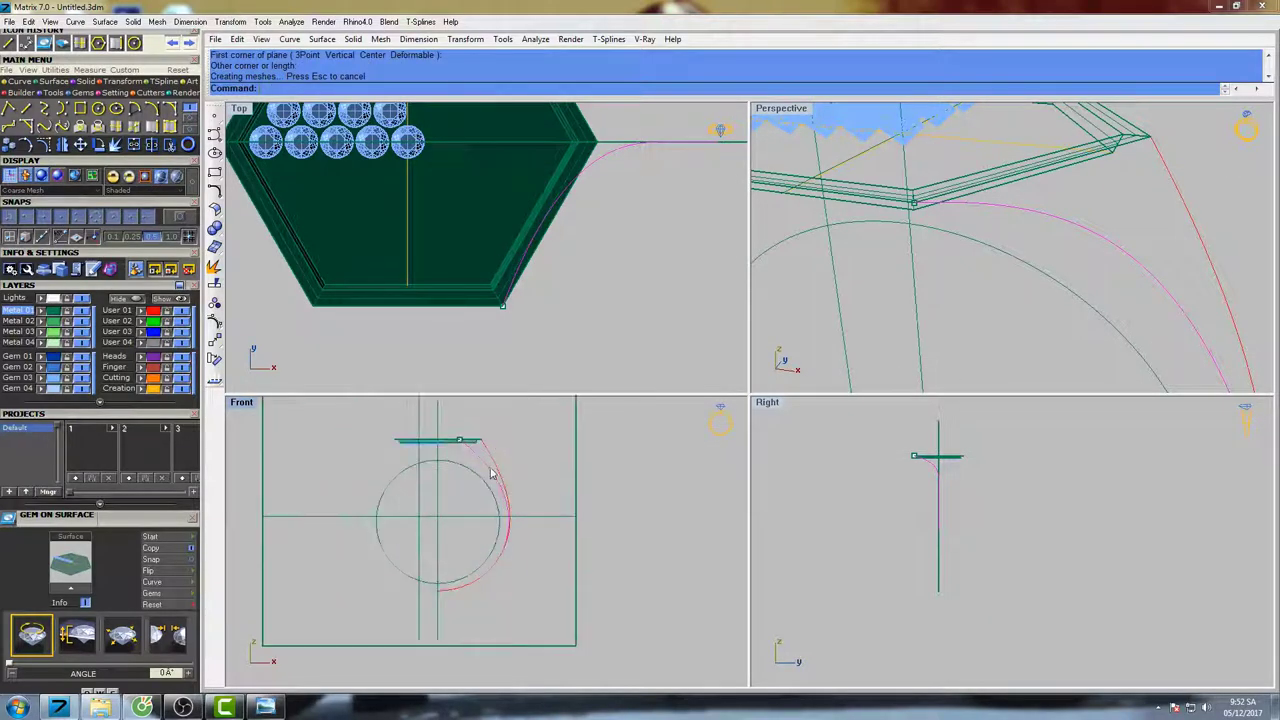
right_drag(549, 474, 532, 472)
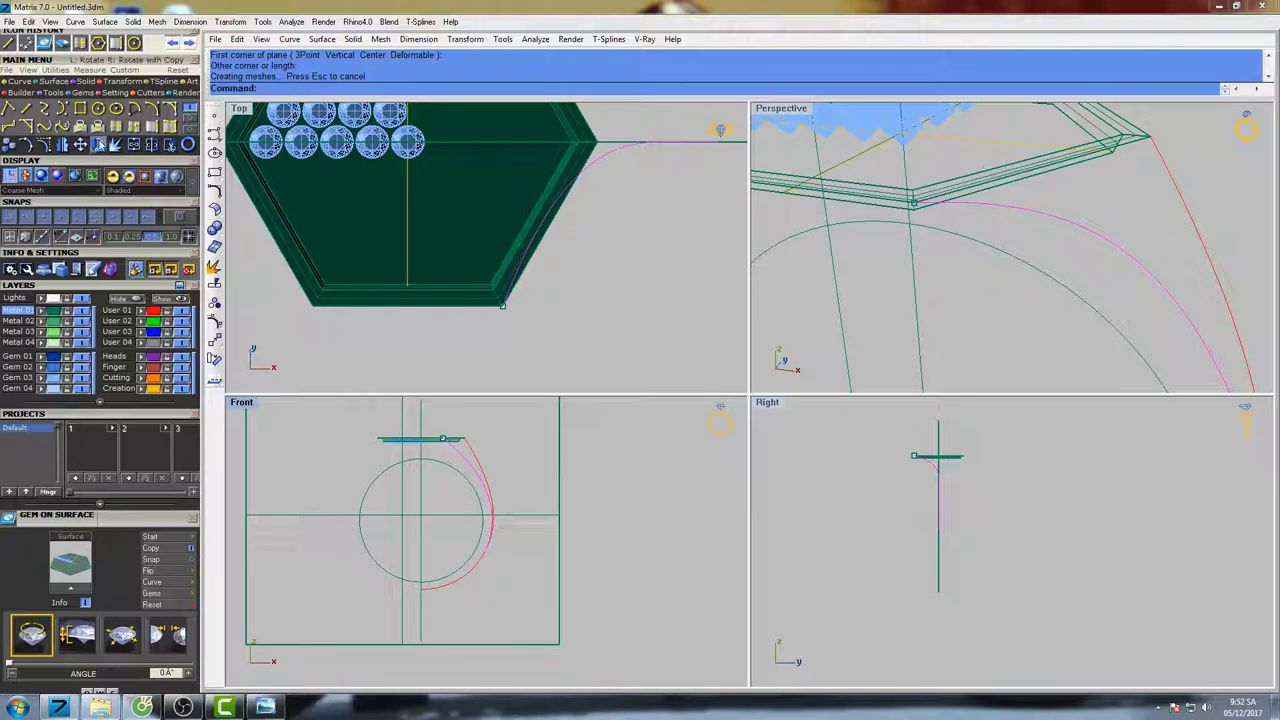
click(98, 127)
click(558, 482)
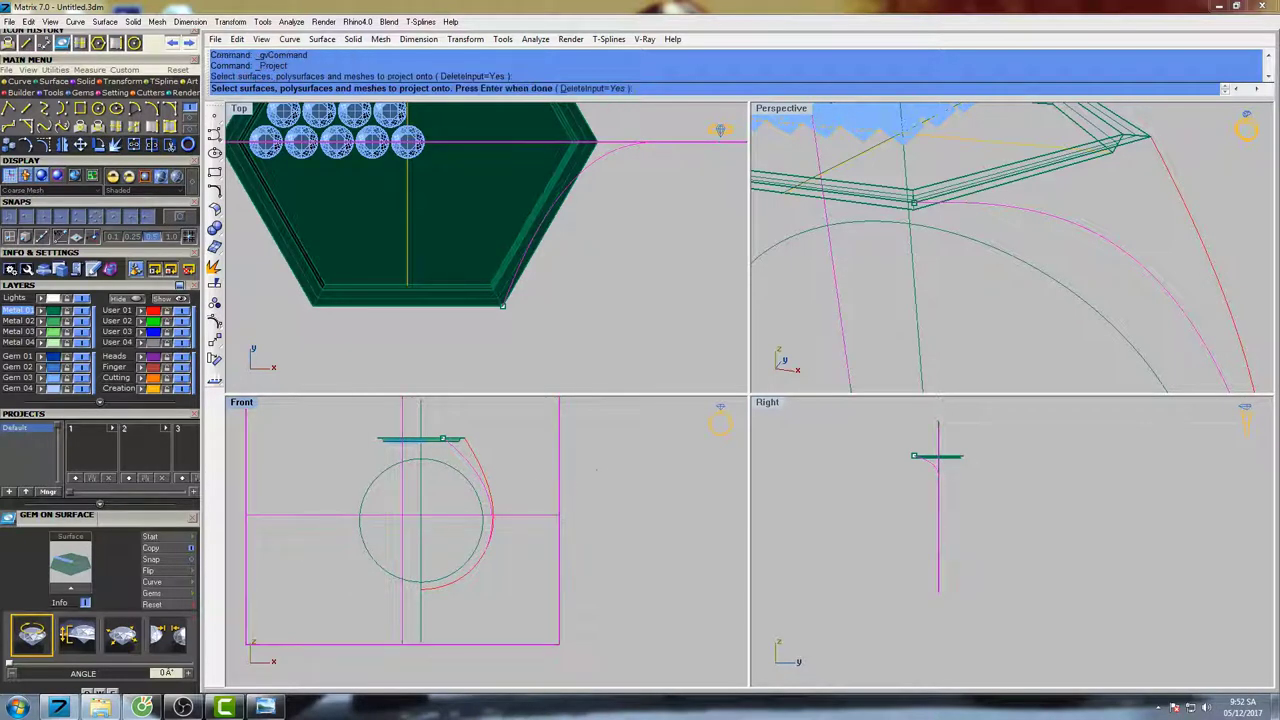
key(Return)
- Rebuild the projected inner shank curve
right_drag(500, 470, 546, 487)
text(rebuild)
key(Return)
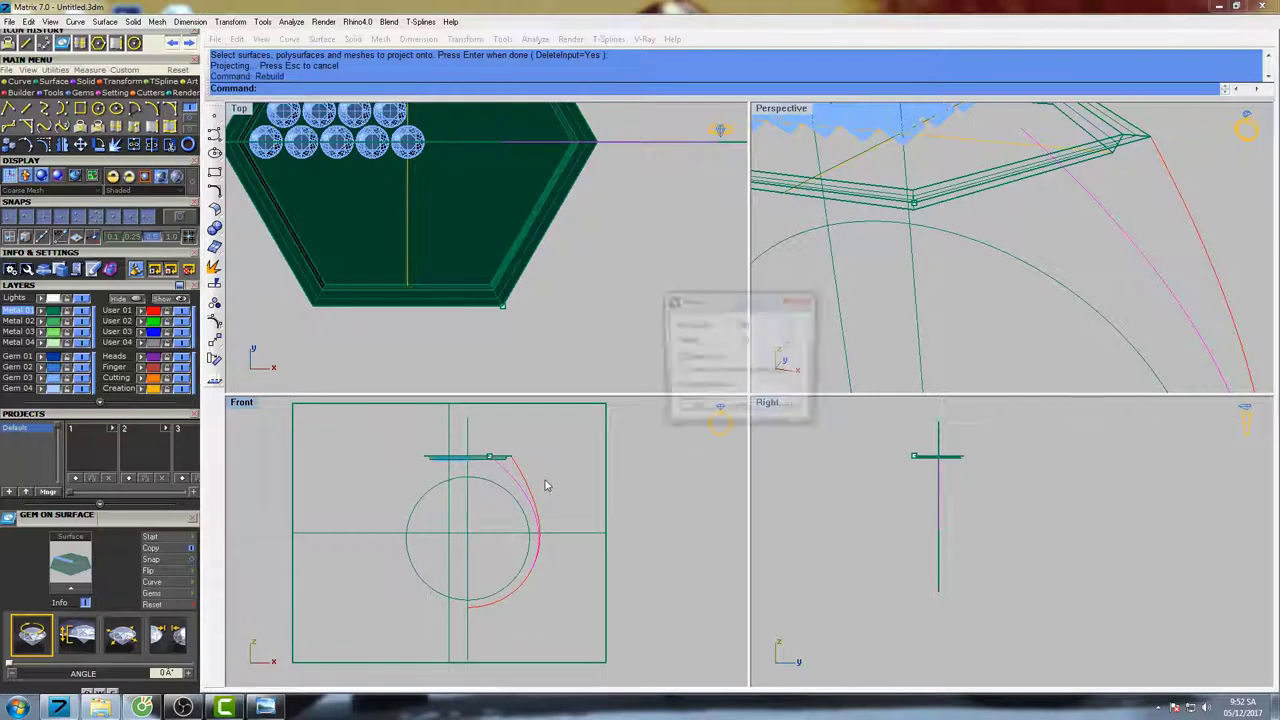
key(Return)
- Delete the rectangular projection plane around the ring
click(607, 458)
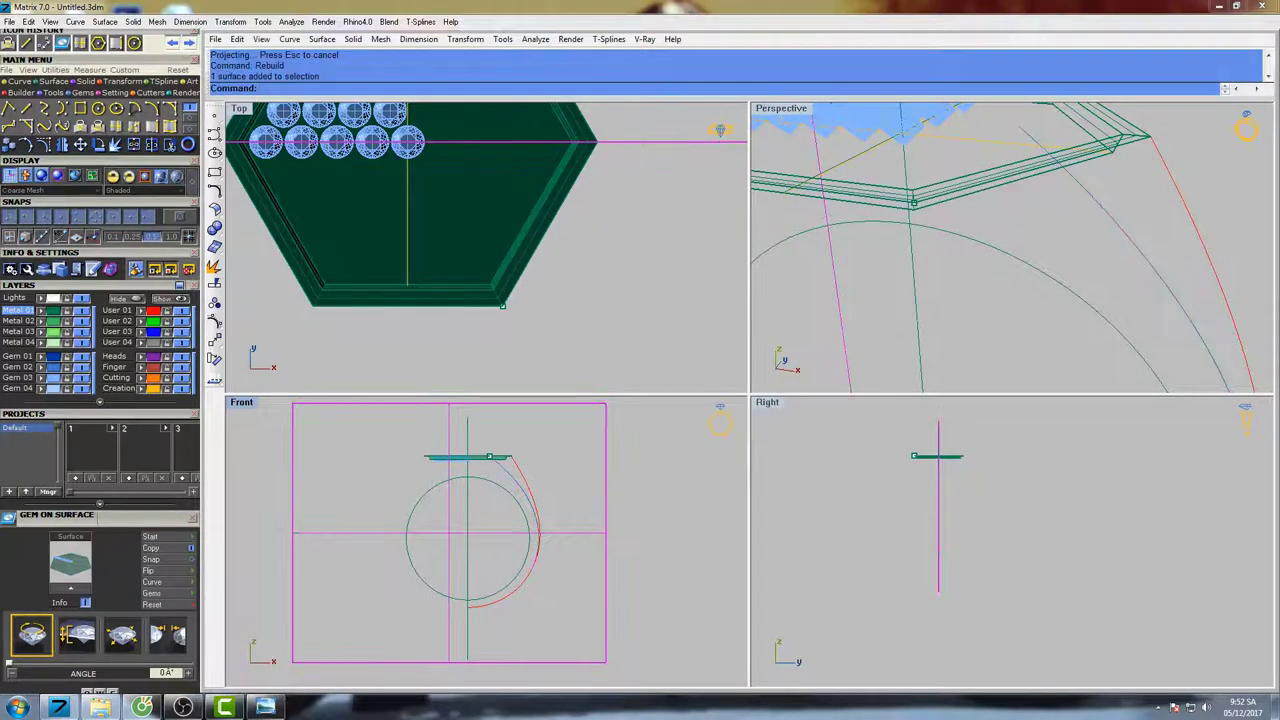
right_drag(621, 461, 627, 504)
key(Delete)
- Draw a slanted line in the Right view from the border's outer corner point down past the bottom of the shank, tapering toward the centreline
right_drag(904, 480, 933, 497)
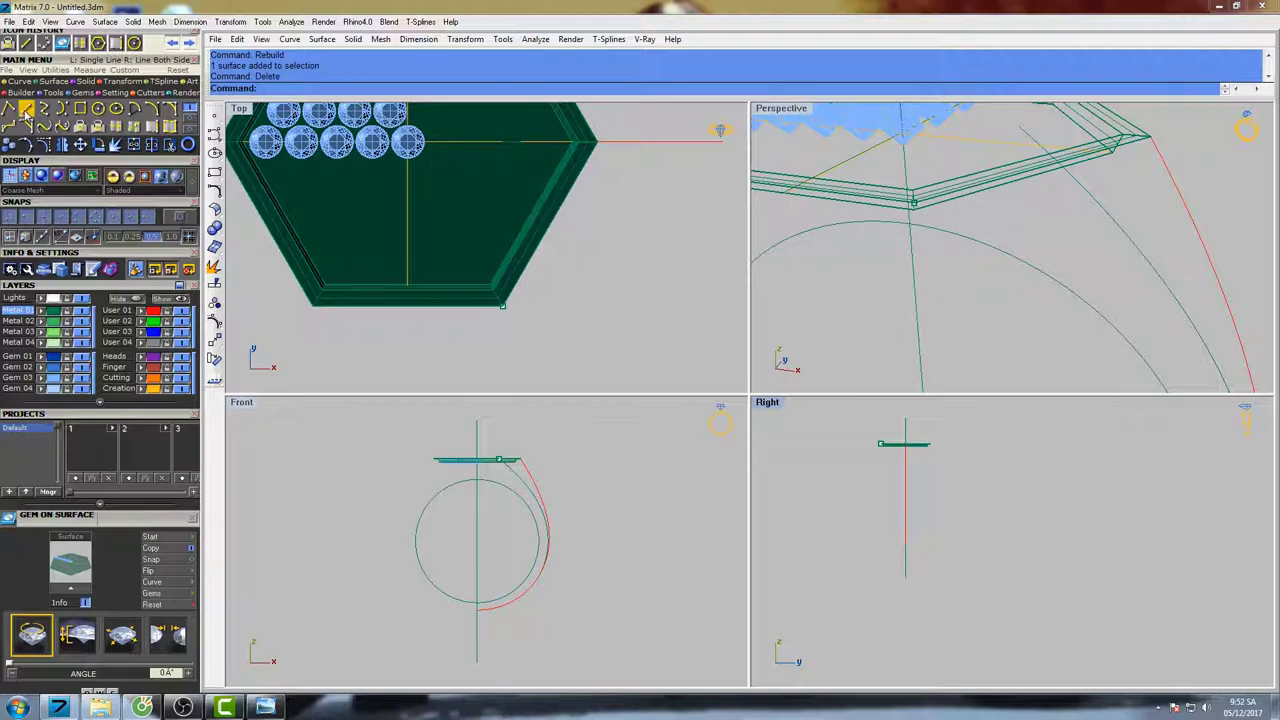
click(27, 112)
right_drag(886, 477, 866, 478)
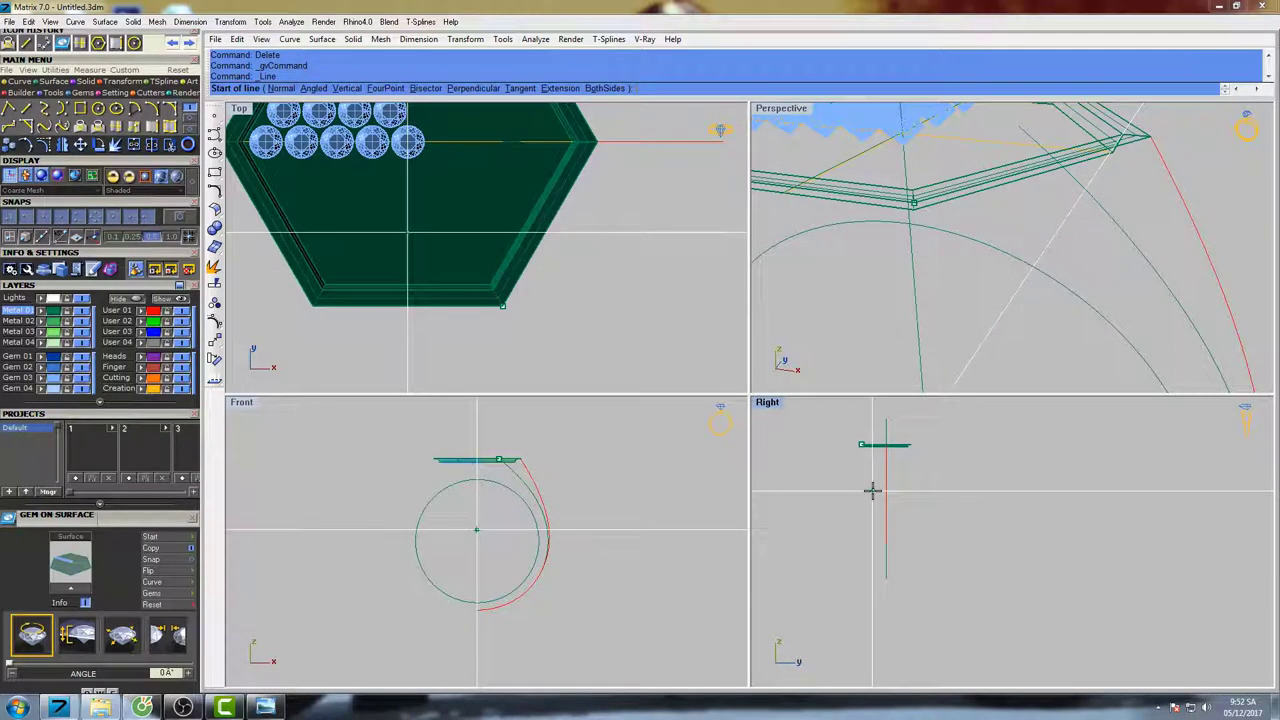
right_drag(872, 490, 895, 472)
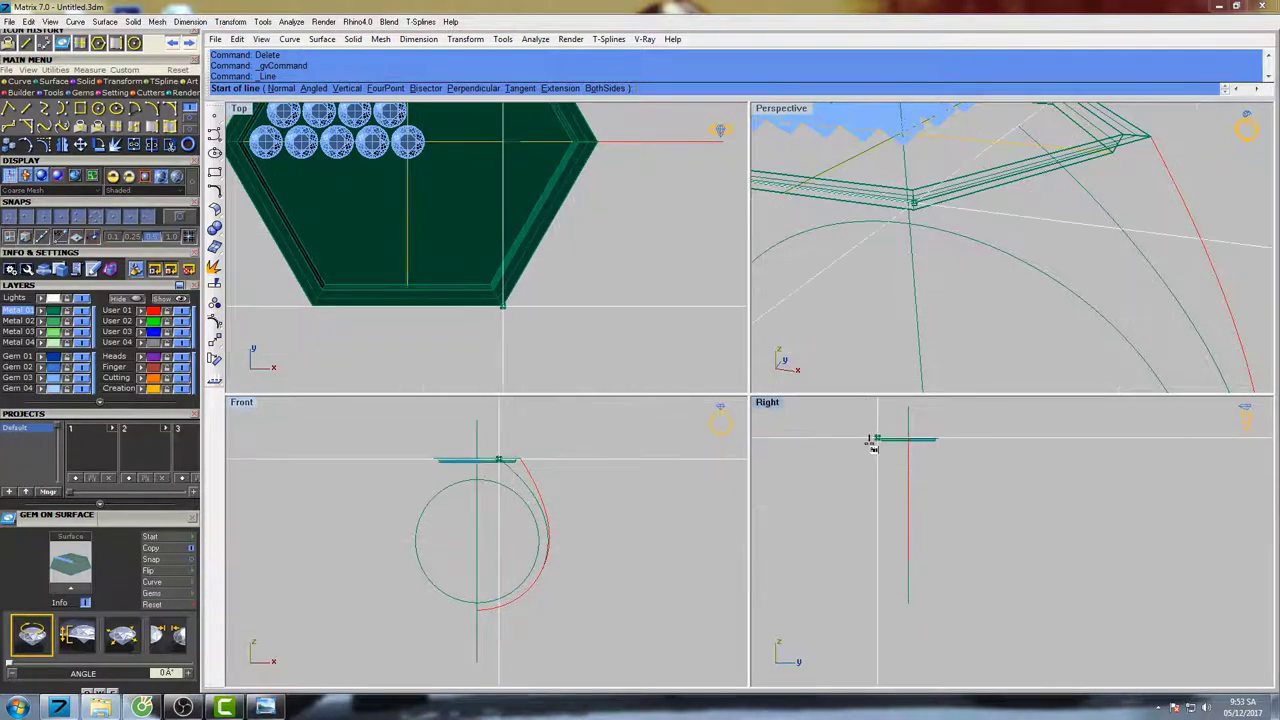
click(872, 442)
scroll(879, 589, down, 4)
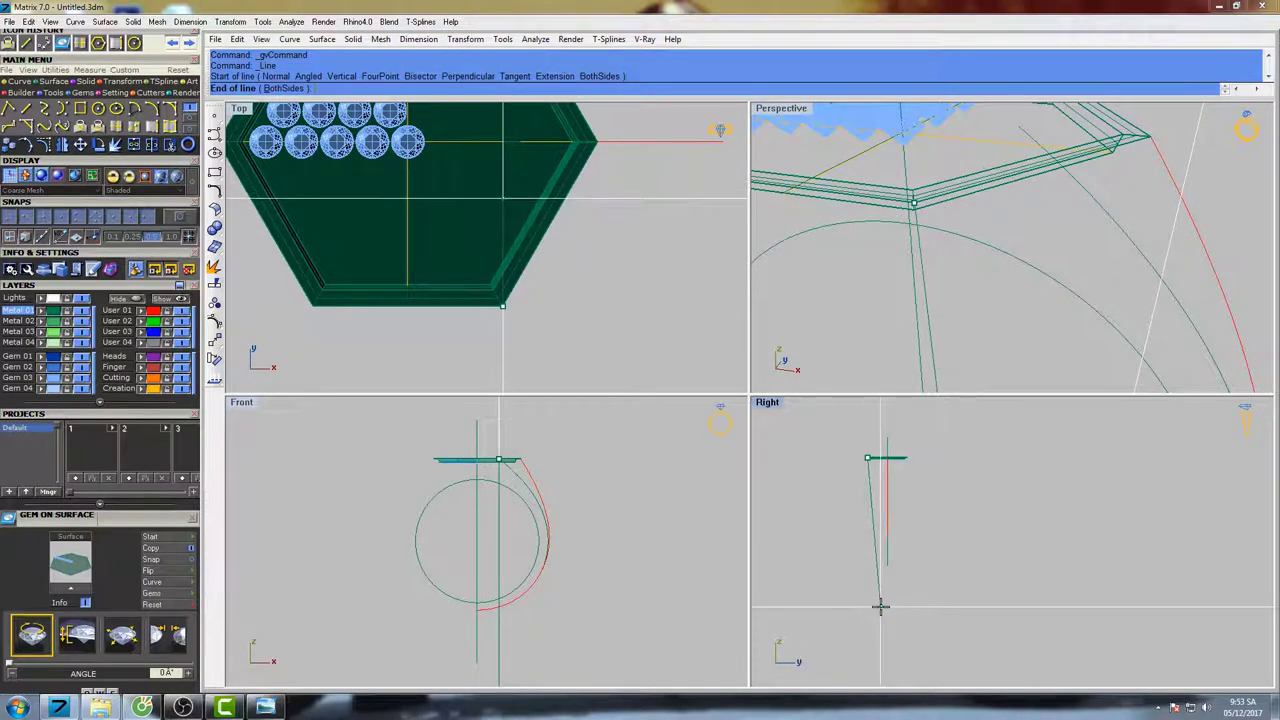
click(880, 603)
double_click(763, 405)
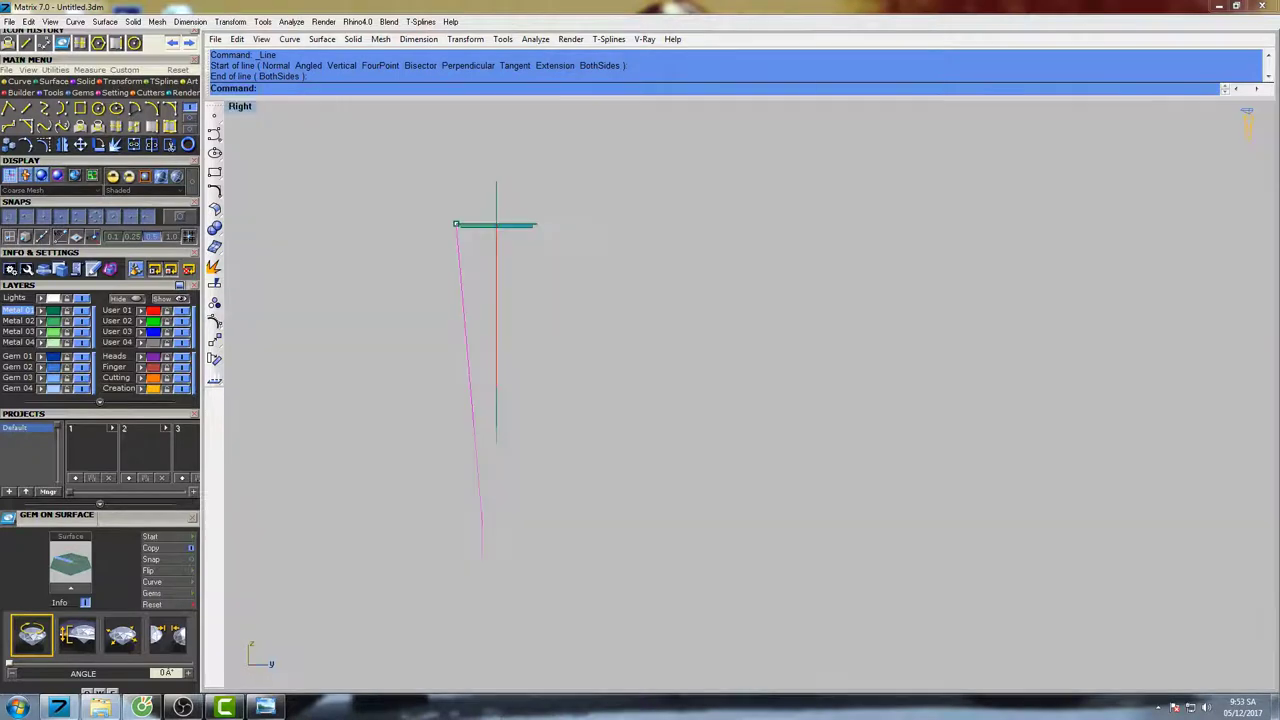
right_drag(564, 307, 651, 382)
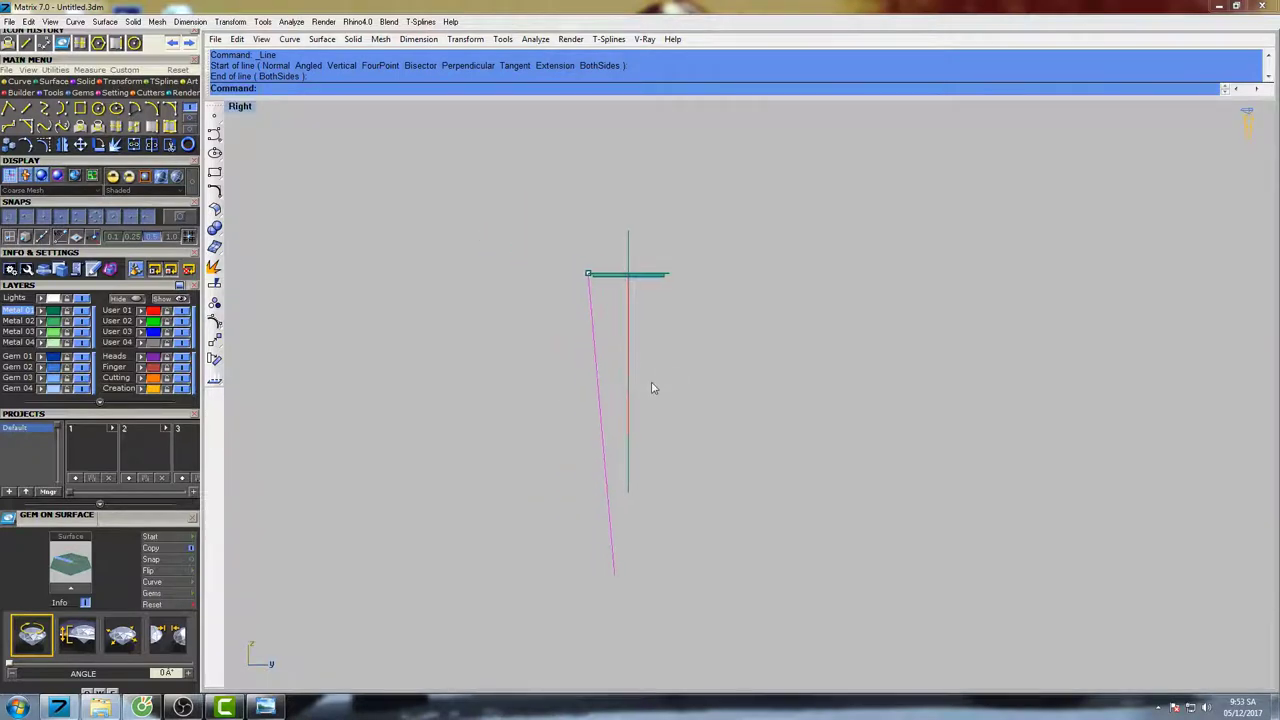
text(mi)
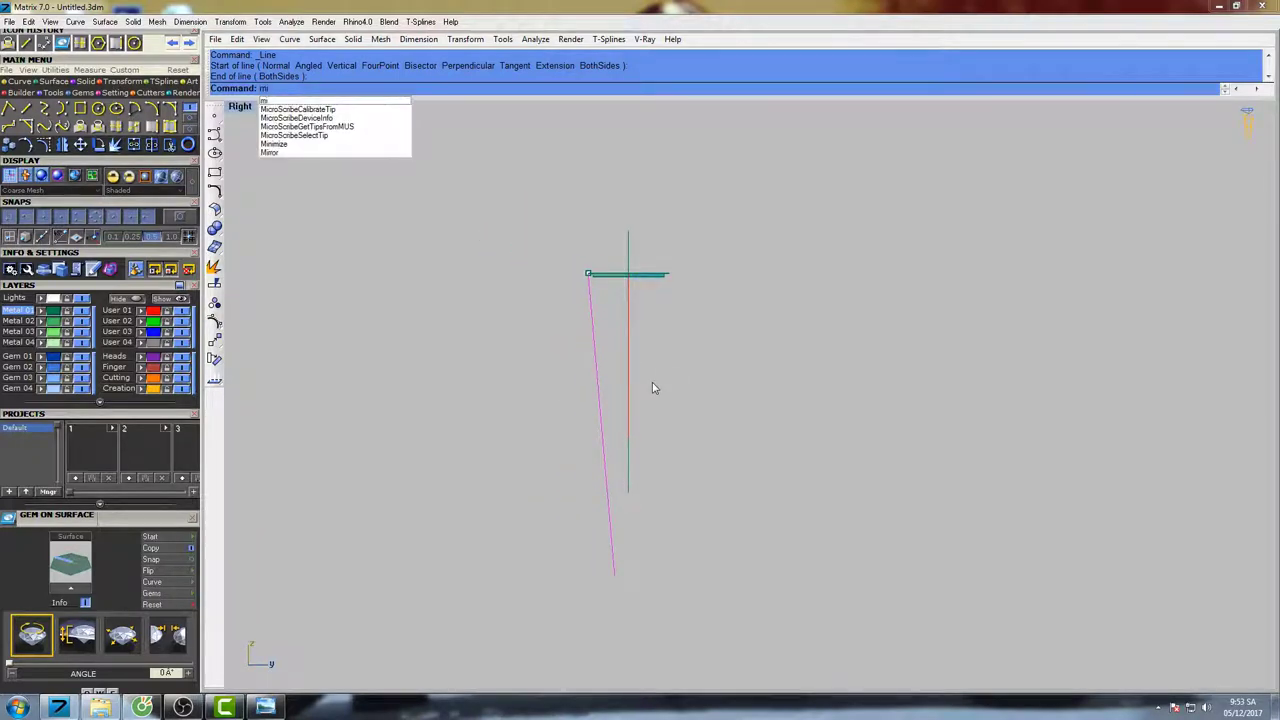
key(Escape)
key(Escape)
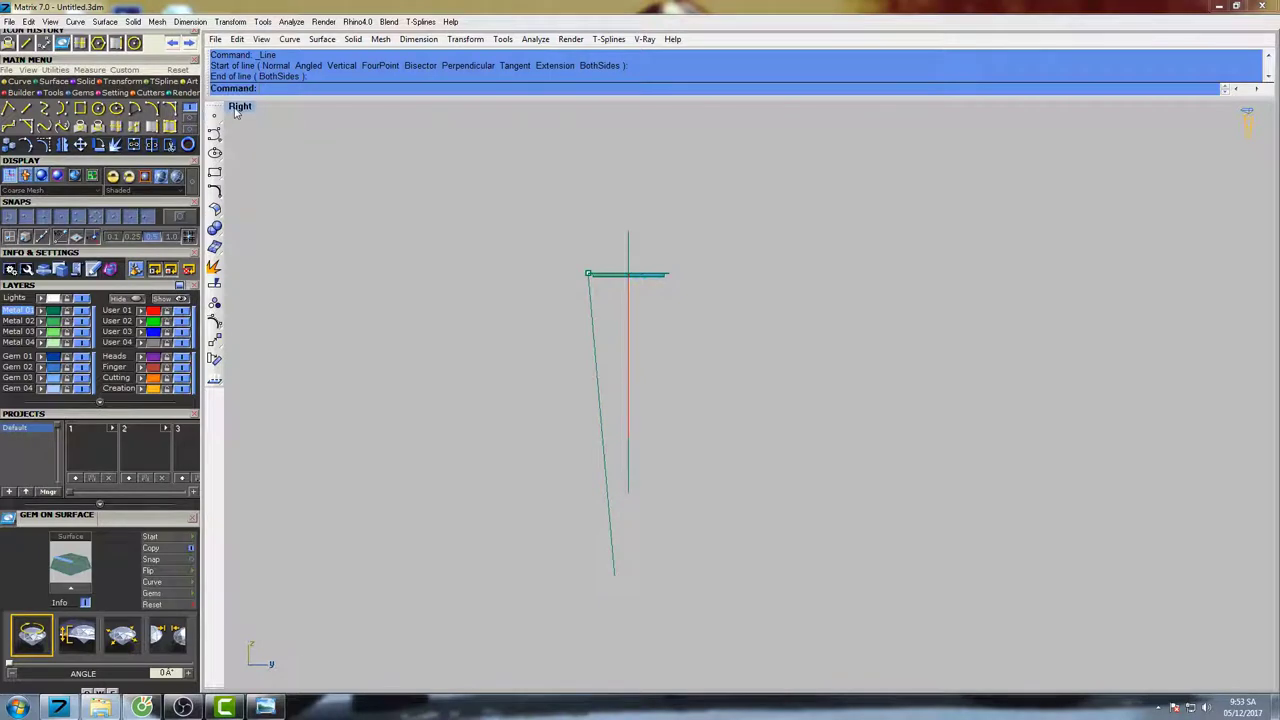
double_click(238, 107)
- Extrude the slanted line to both sides along the horizontal direction picked in the Front view, making a tilted plane wider than the ring
right_drag(920, 561, 899, 519)
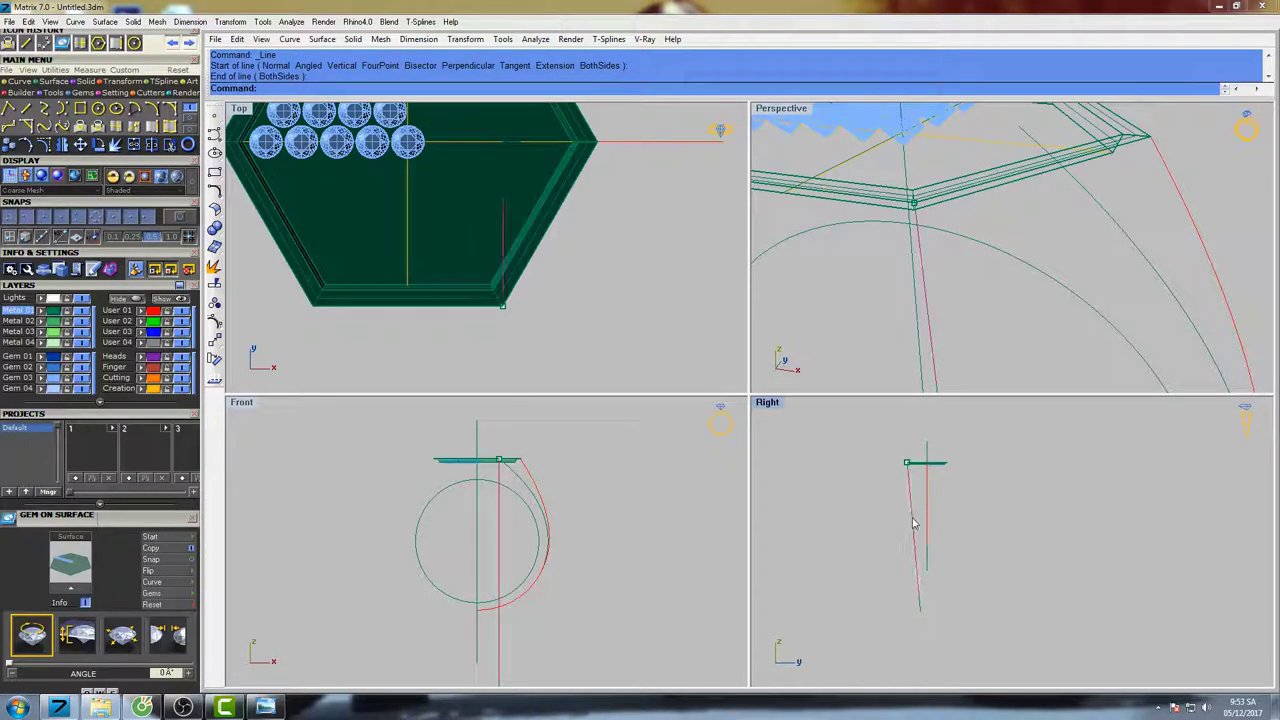
click(913, 522)
right_drag(575, 505, 621, 483)
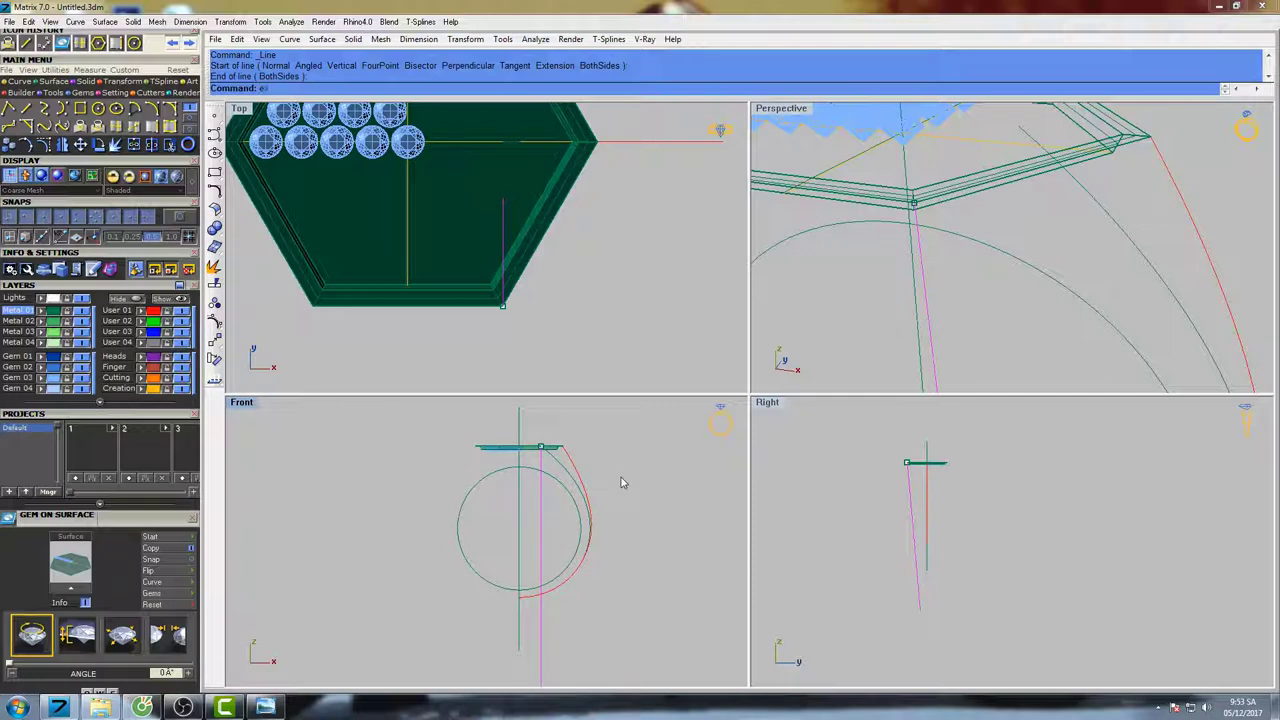
text(xtrudecrv)
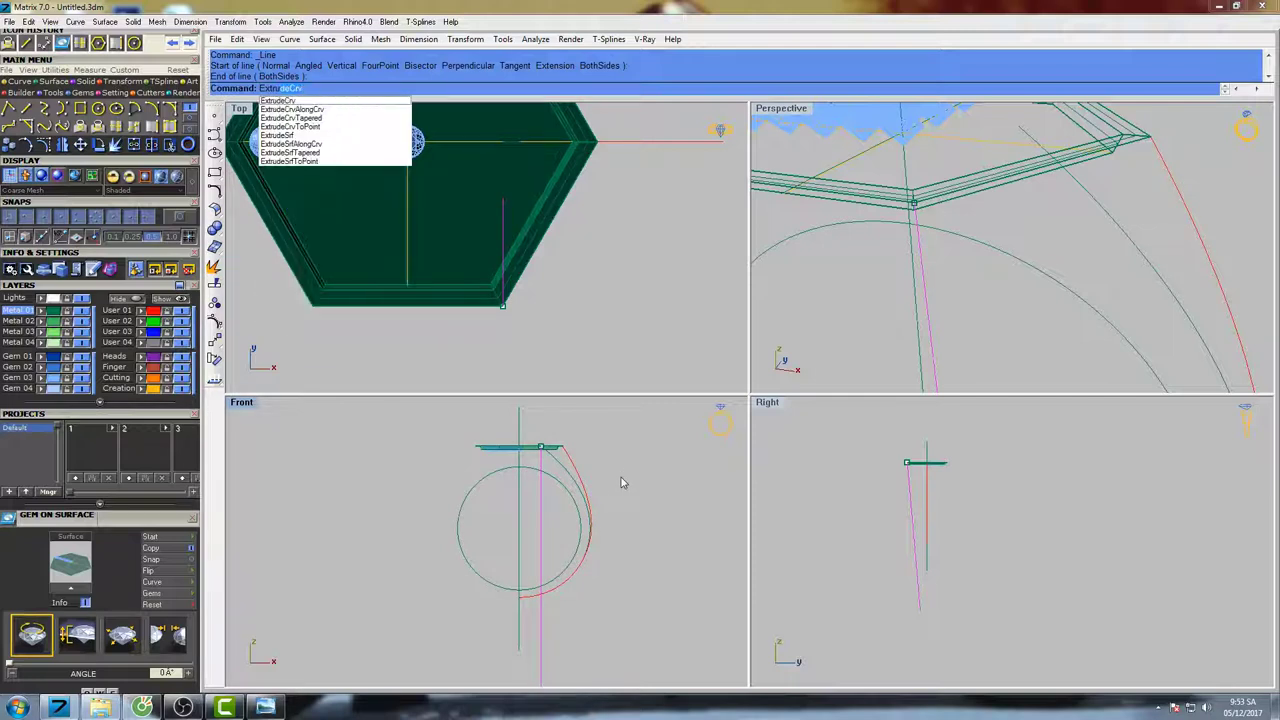
key(Return)
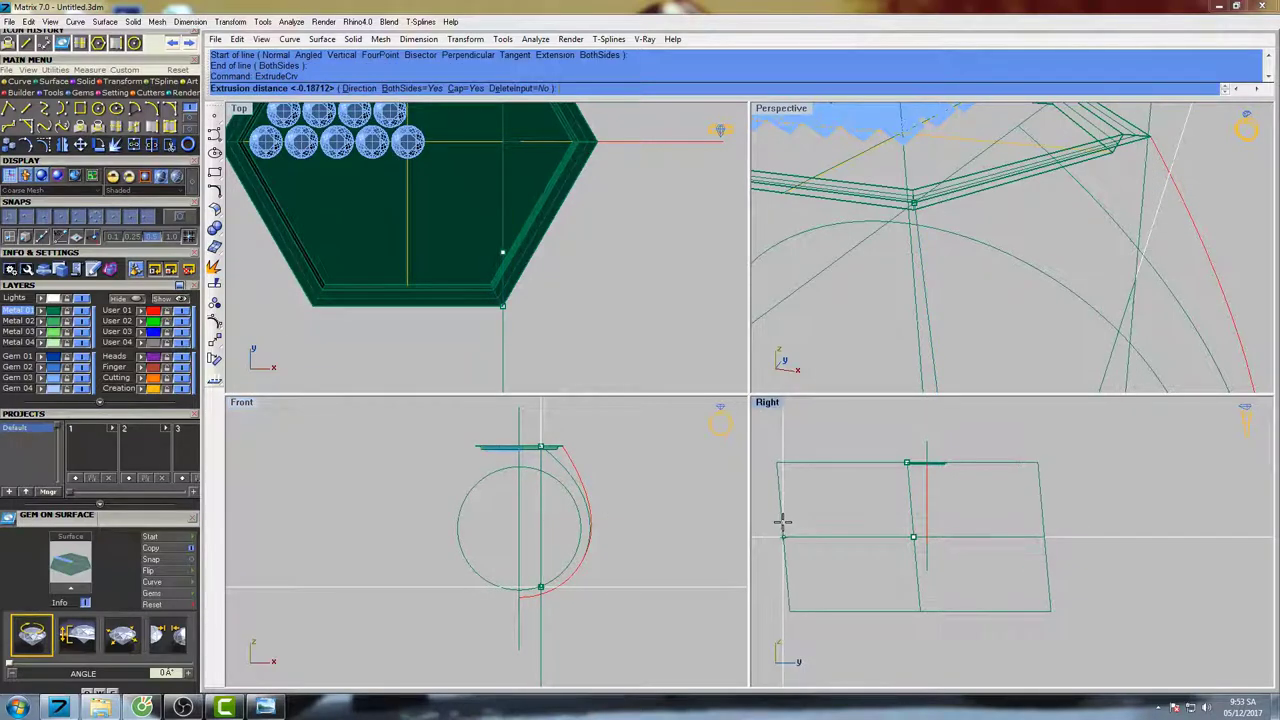
click(362, 89)
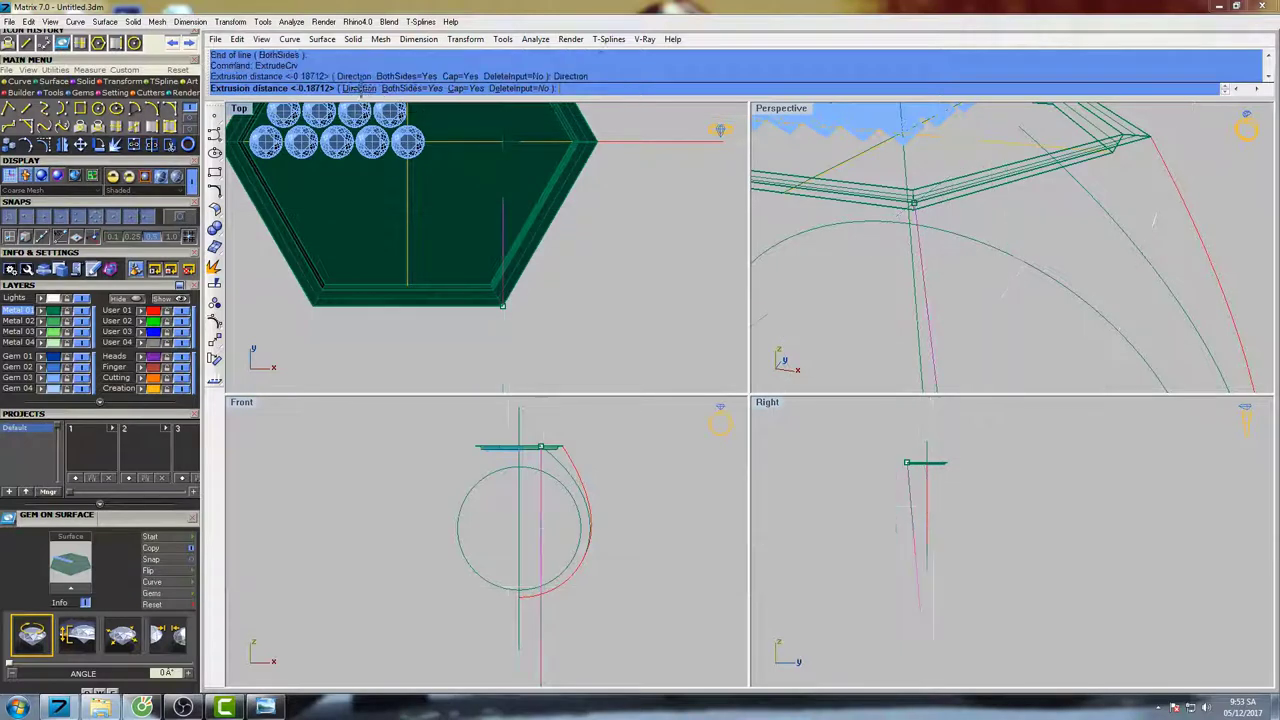
click(540, 445)
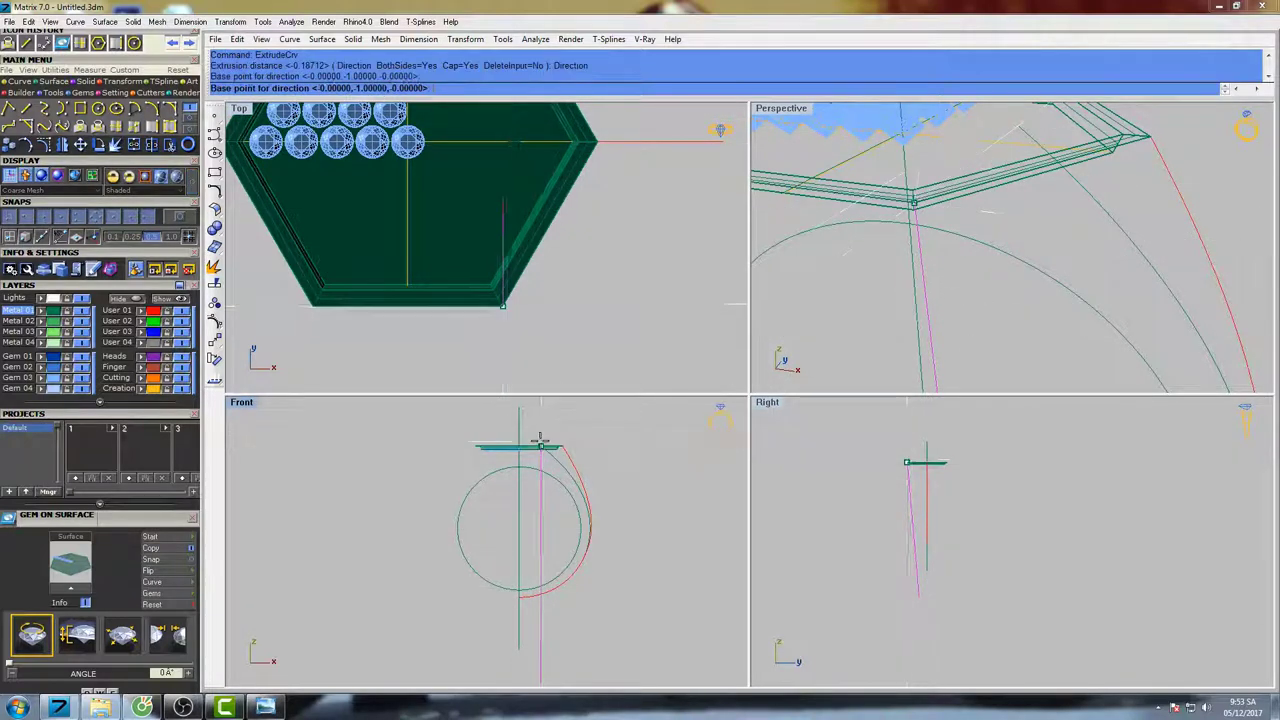
click(592, 443)
click(678, 450)
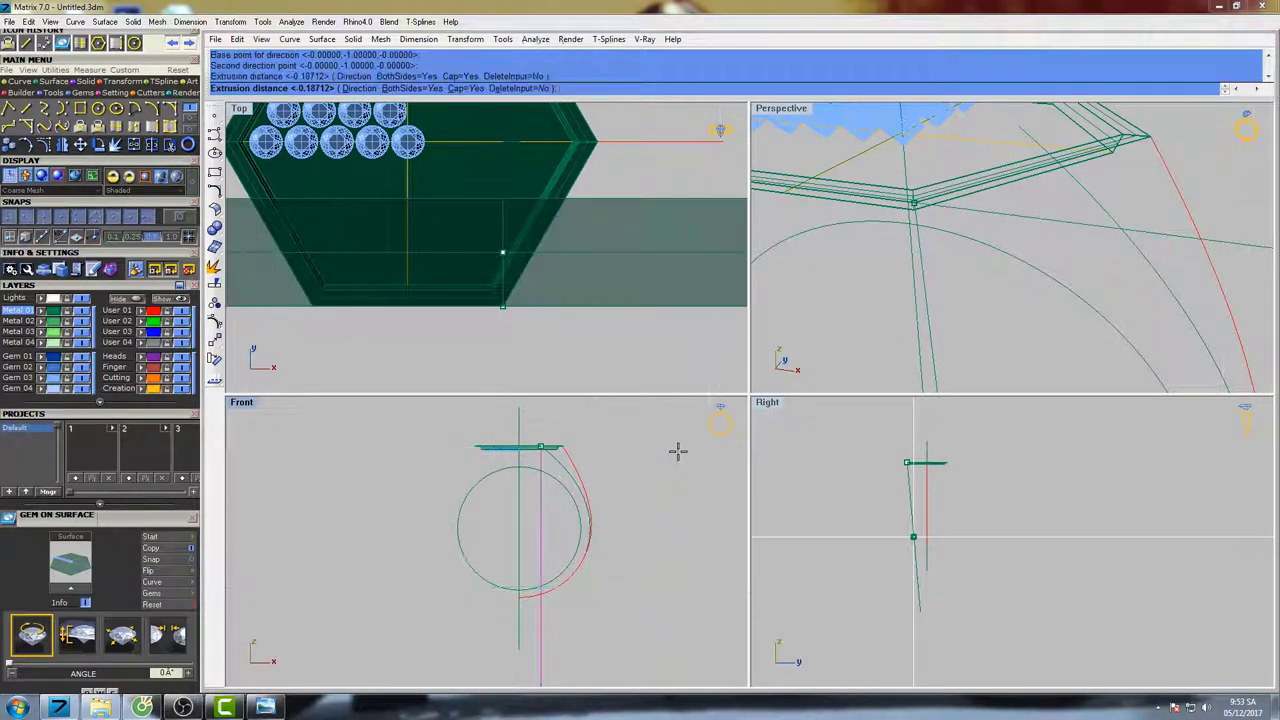
right_drag(650, 490, 596, 476)
- Project the inner shank curve onto the tilted plane from the Front view with its original deleted
click(604, 482)
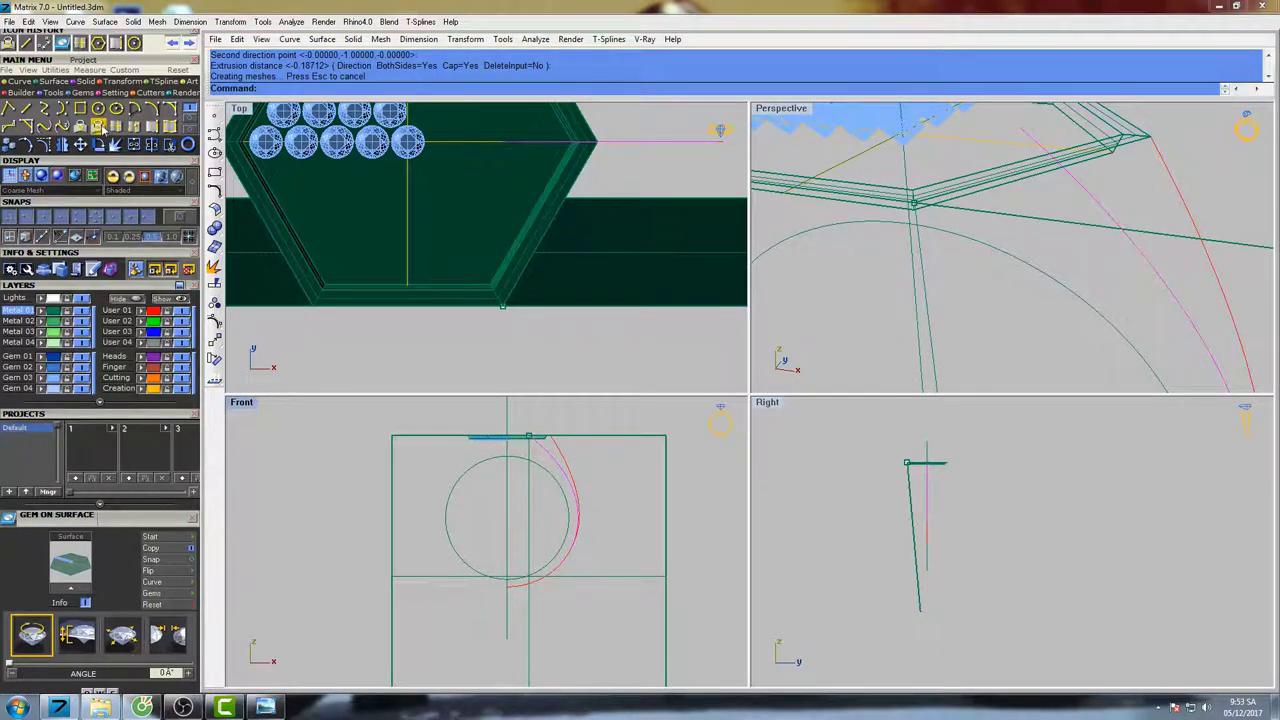
click(99, 127)
click(669, 494)
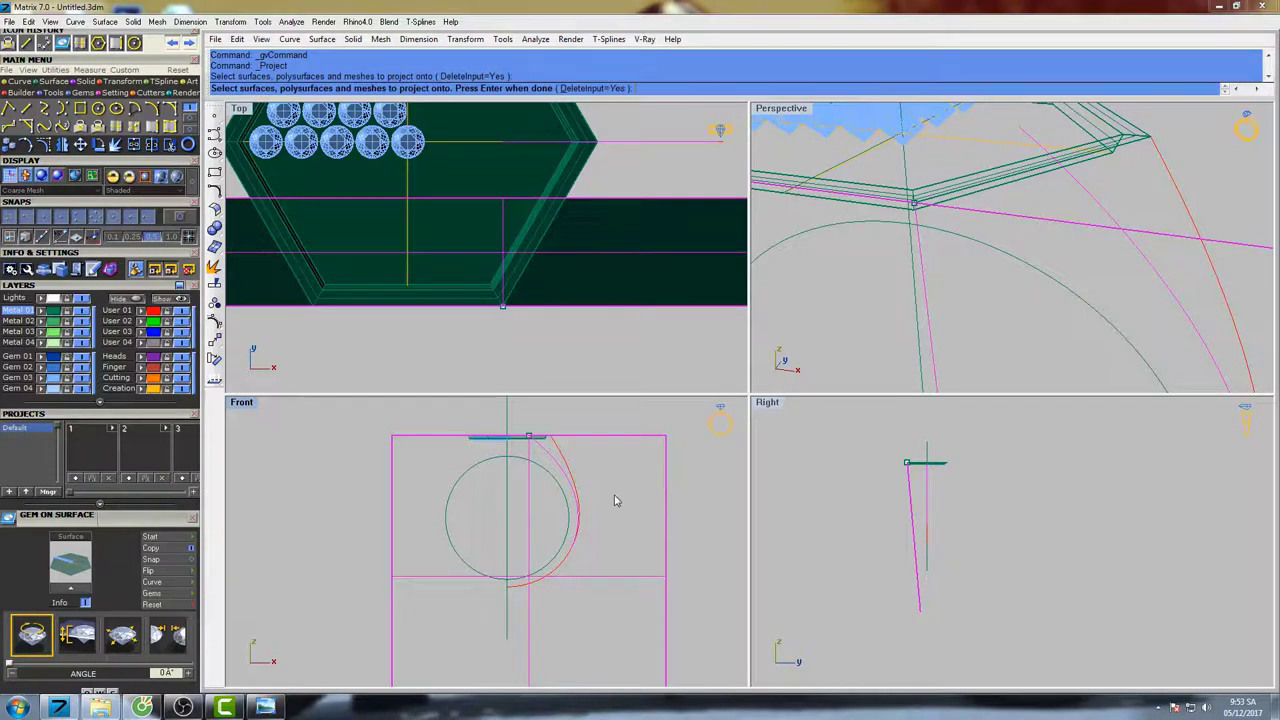
right_click(615, 494)
right_drag(614, 491, 583, 478)
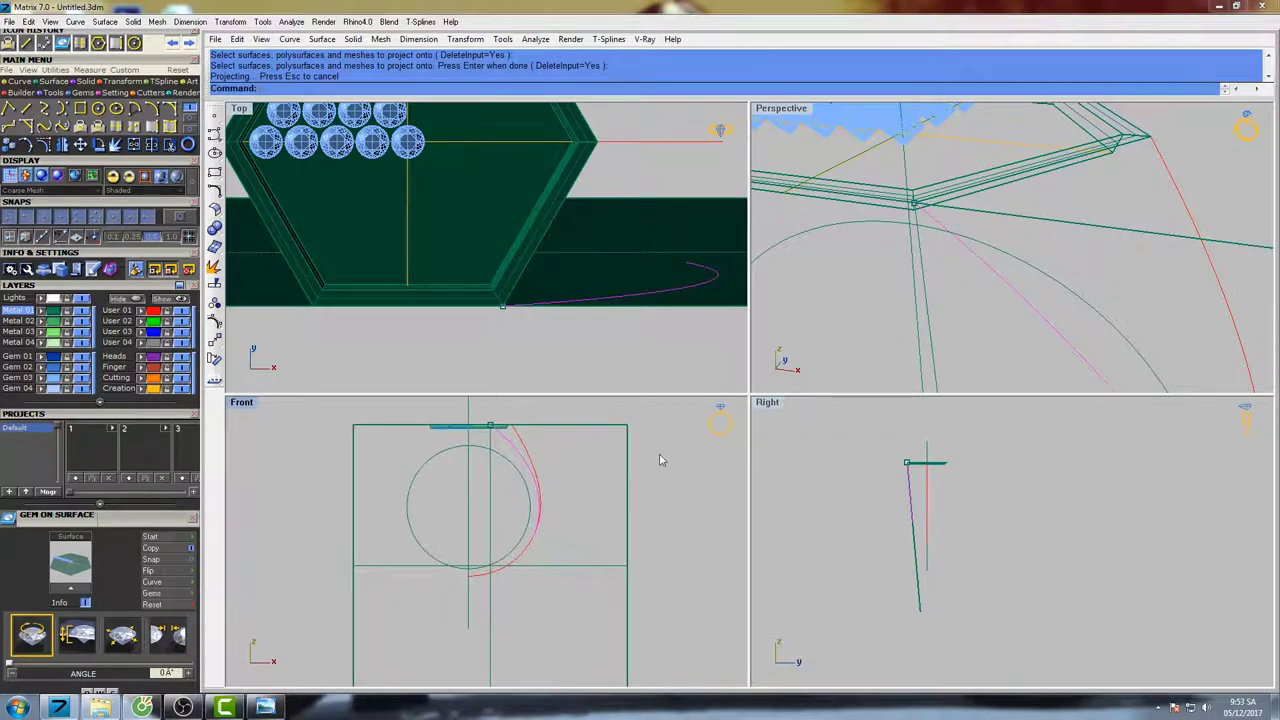
- Duplicate the outer shank curve in place and project one copy onto the tilted plane from the Front view
right_drag(660, 460, 601, 470)
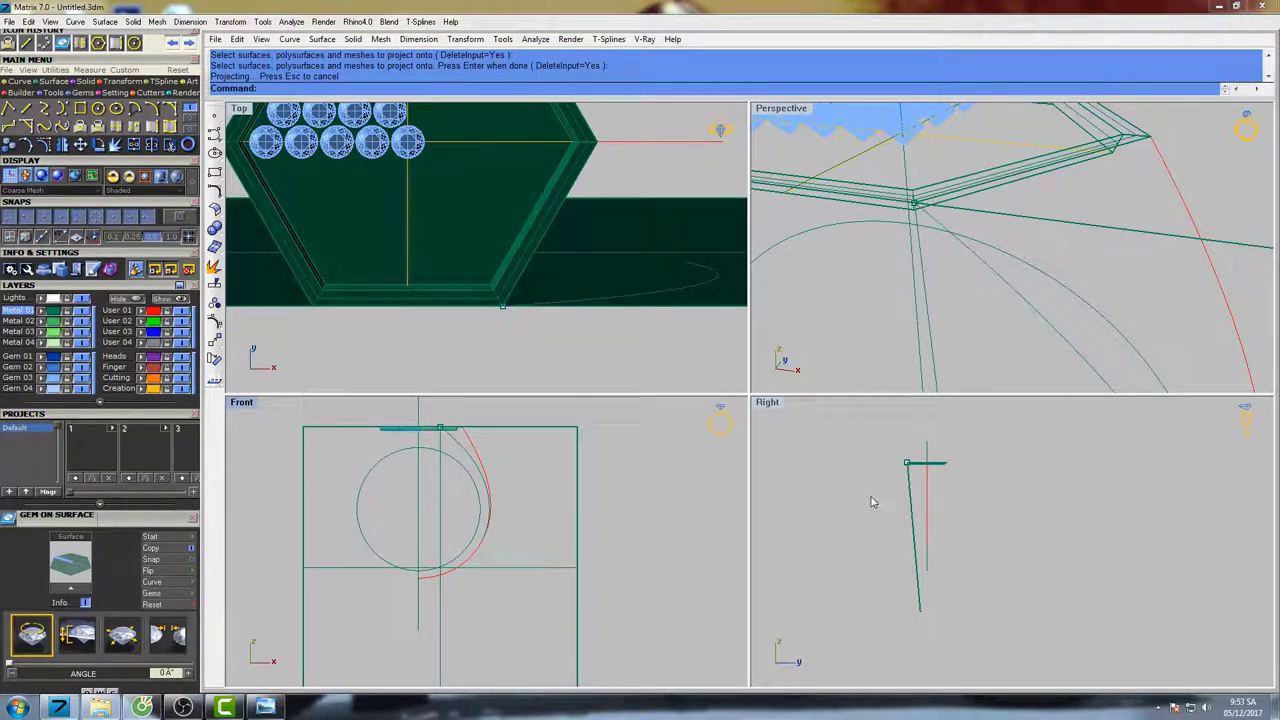
right_drag(919, 511, 885, 512)
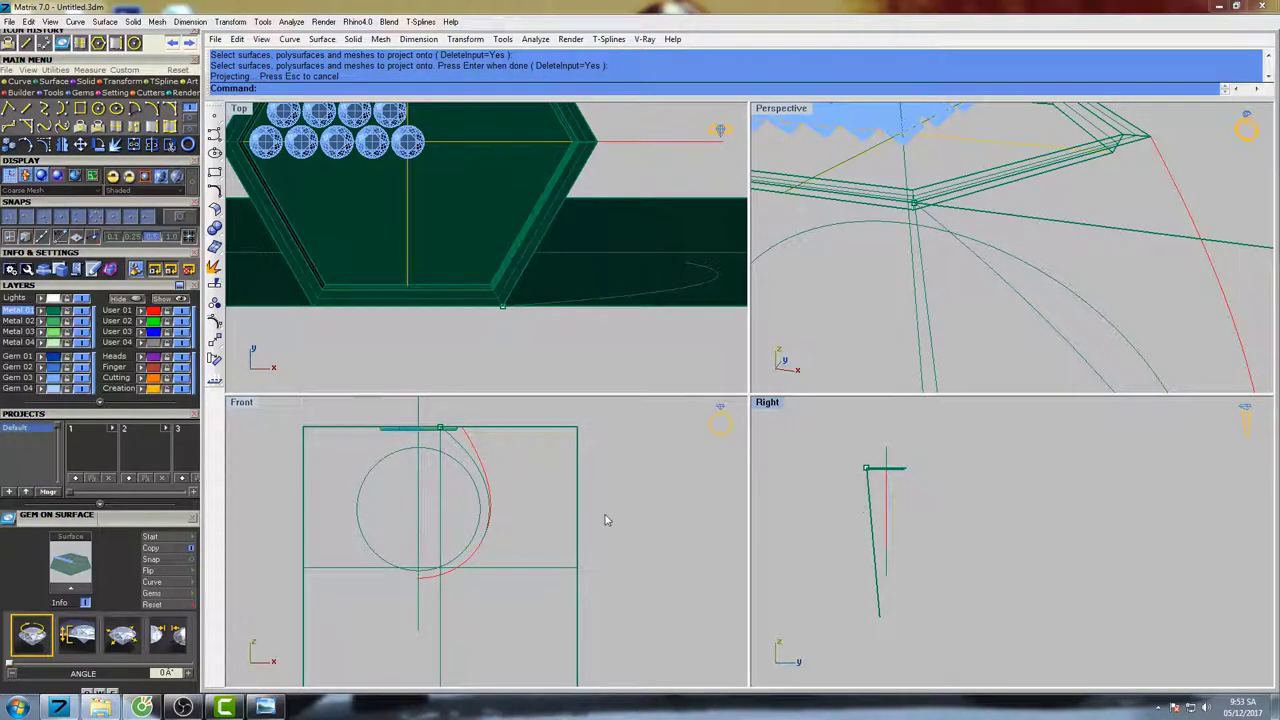
click(580, 478)
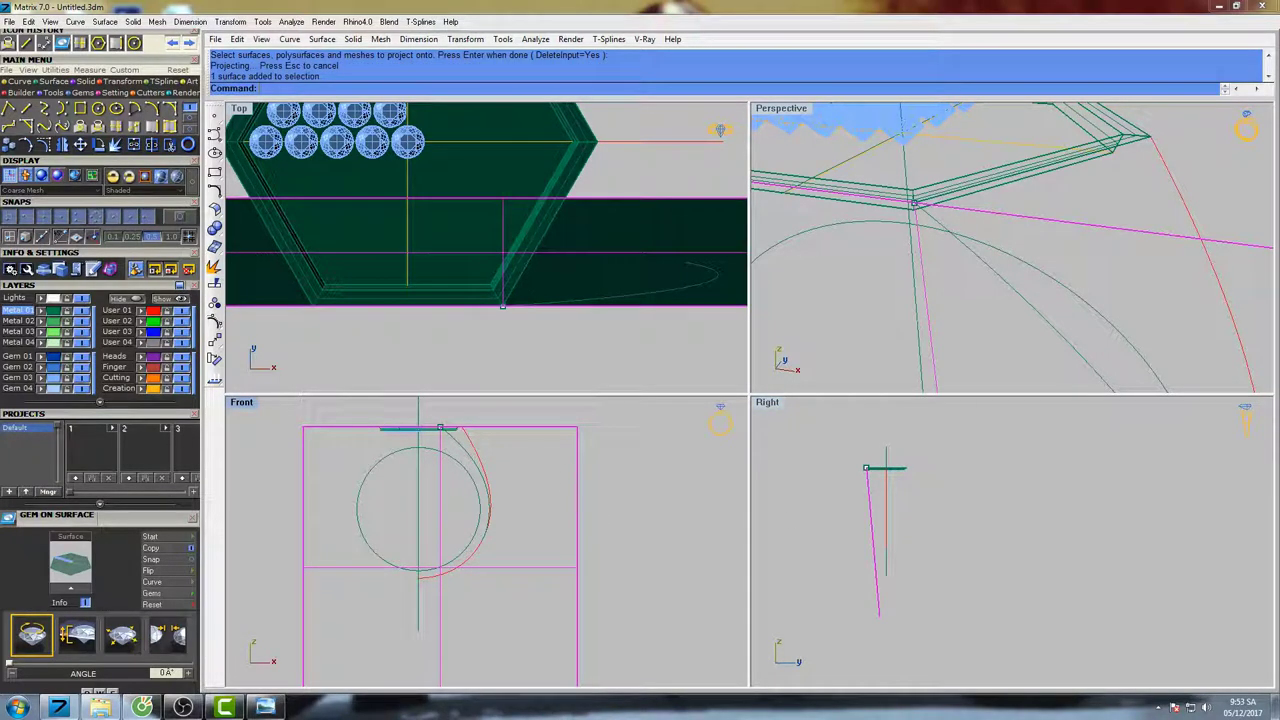
mouse_move(602, 502)
right_down()
mouse_move(600, 481)
mouse_move(615, 487)
right_up()
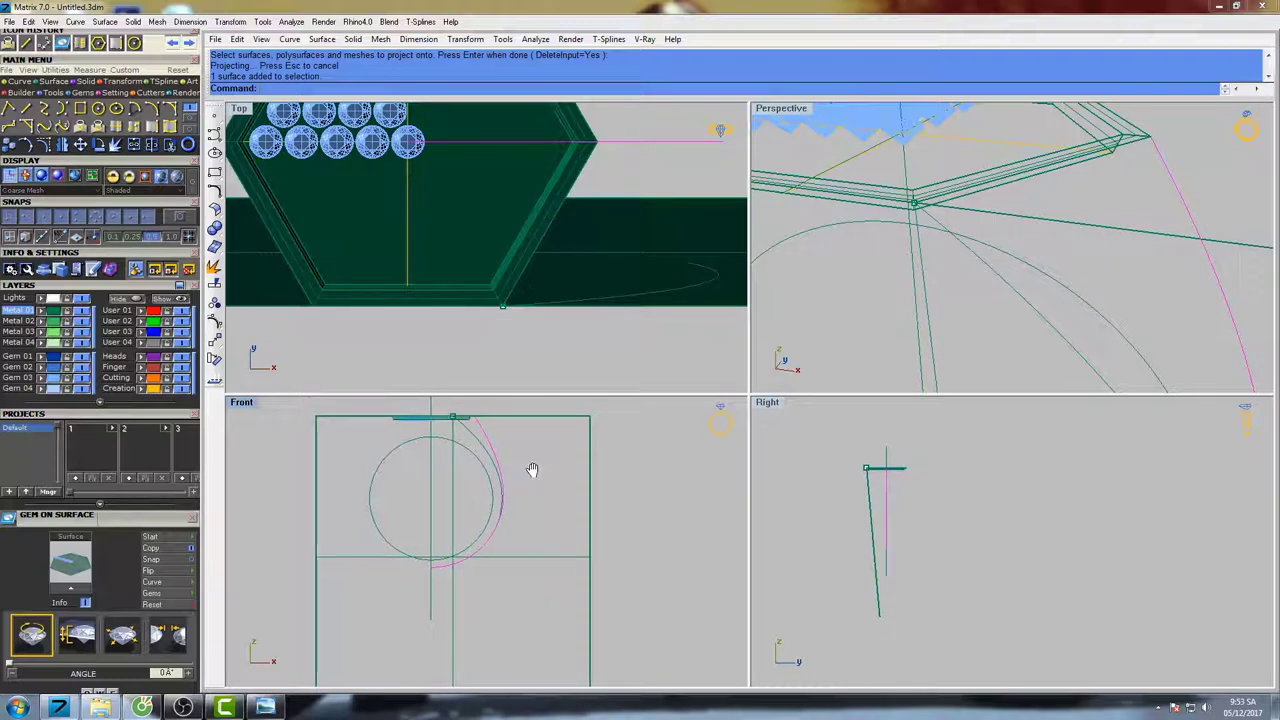
right_drag(531, 470, 558, 485)
key(ctrl+c)
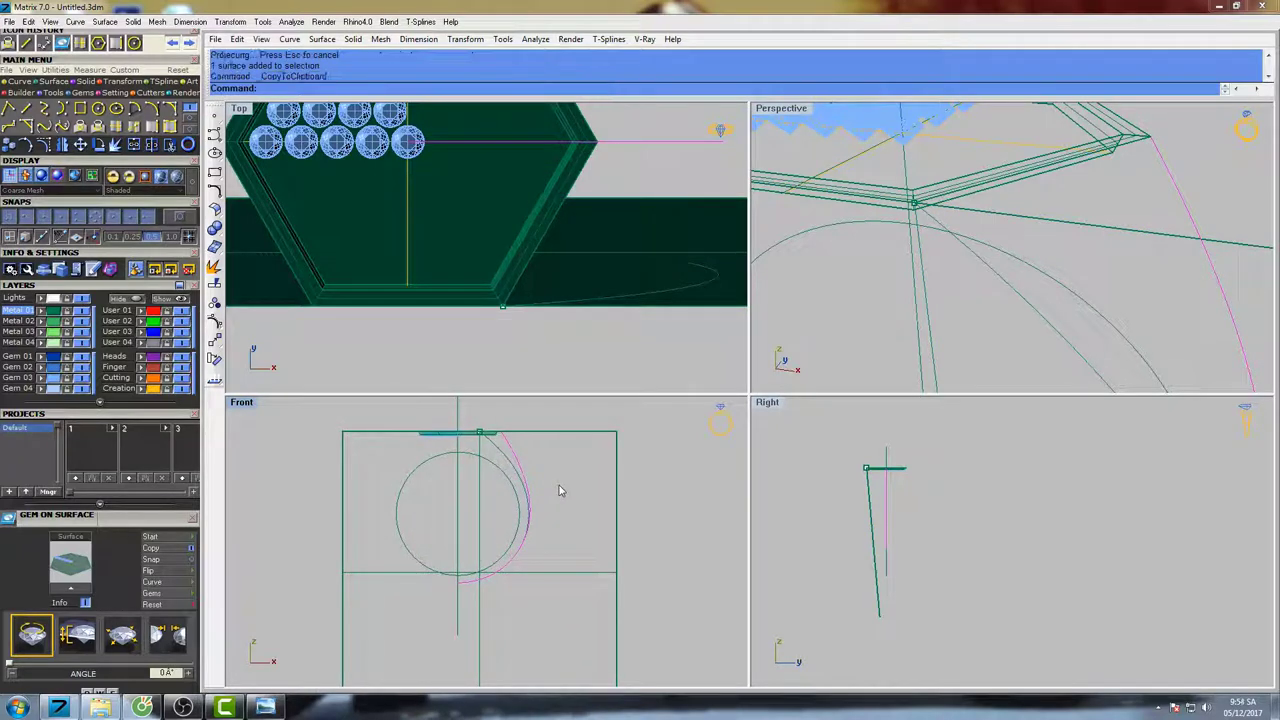
key(ctrl+v)
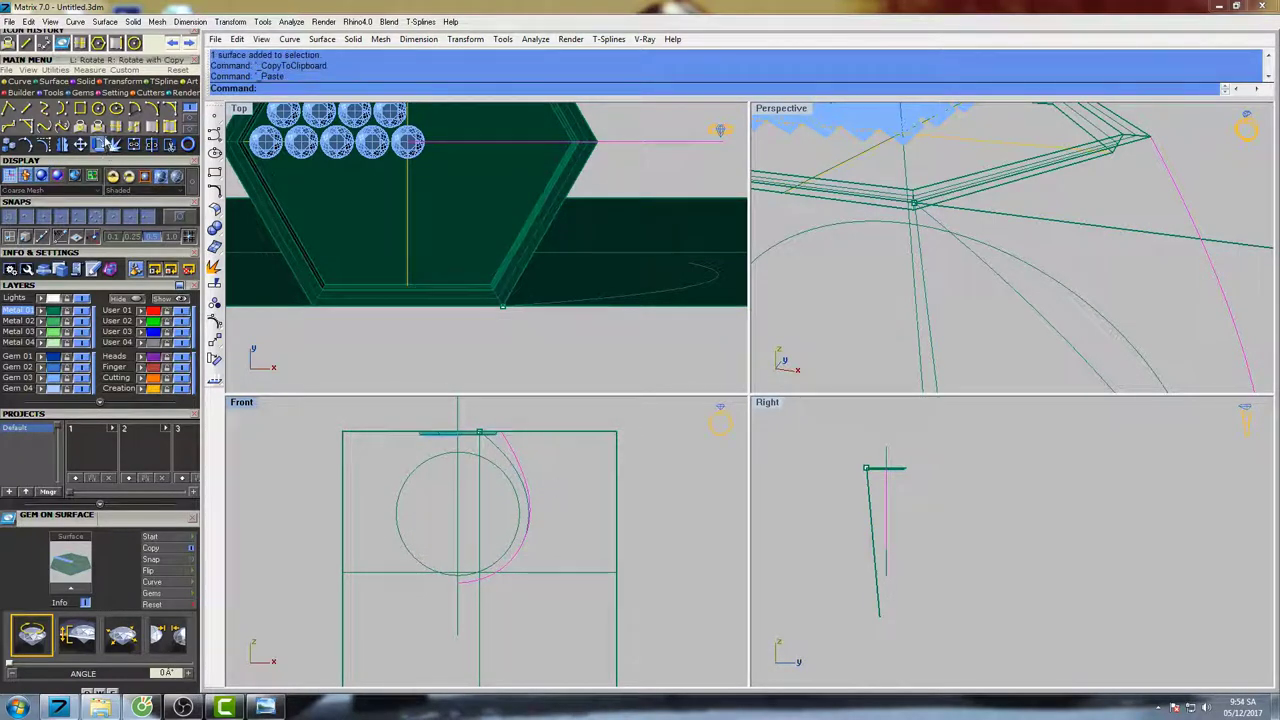
click(92, 125)
click(560, 437)
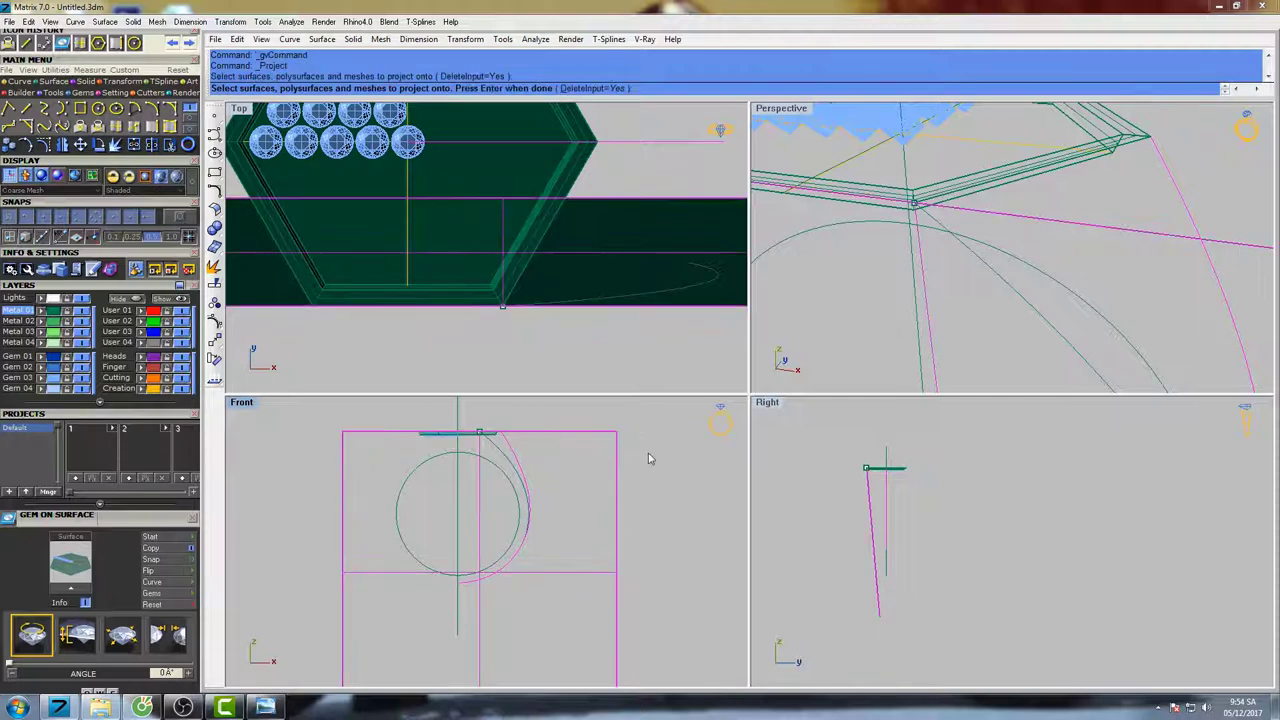
key(Return)
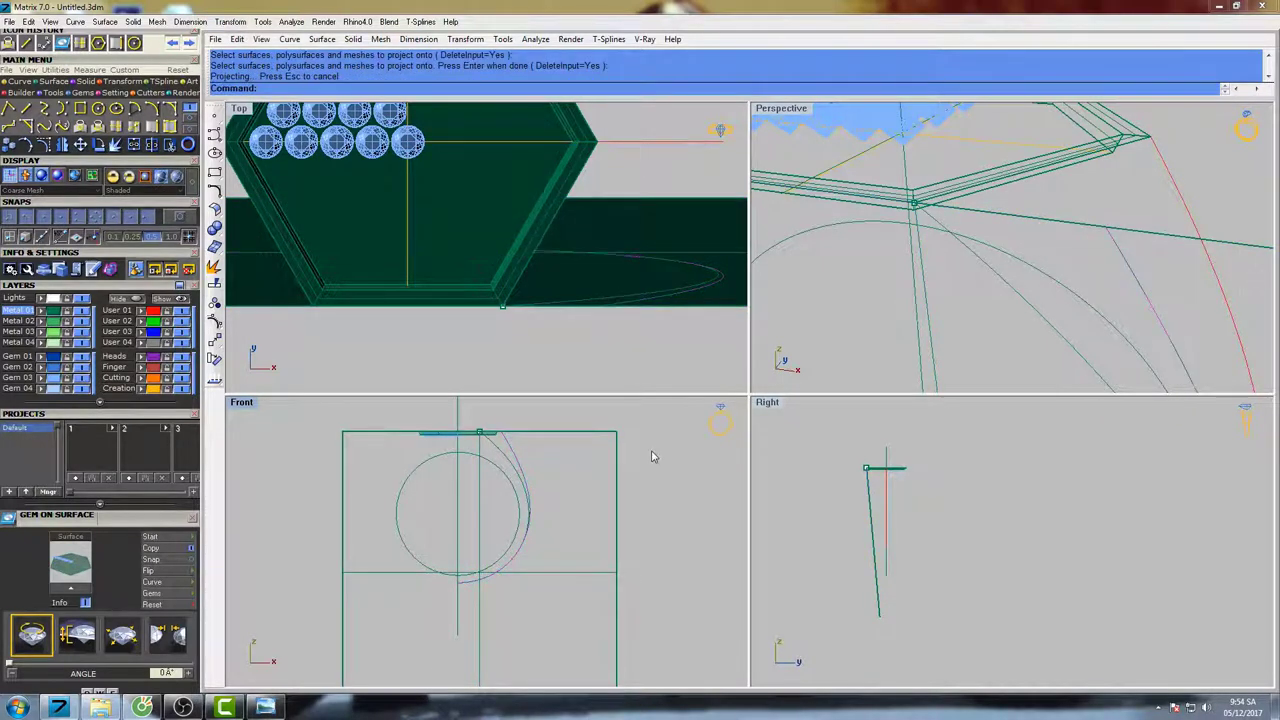
- Delete the tilted projection plane around the ring
click(616, 478)
right_drag(615, 484, 568, 477)
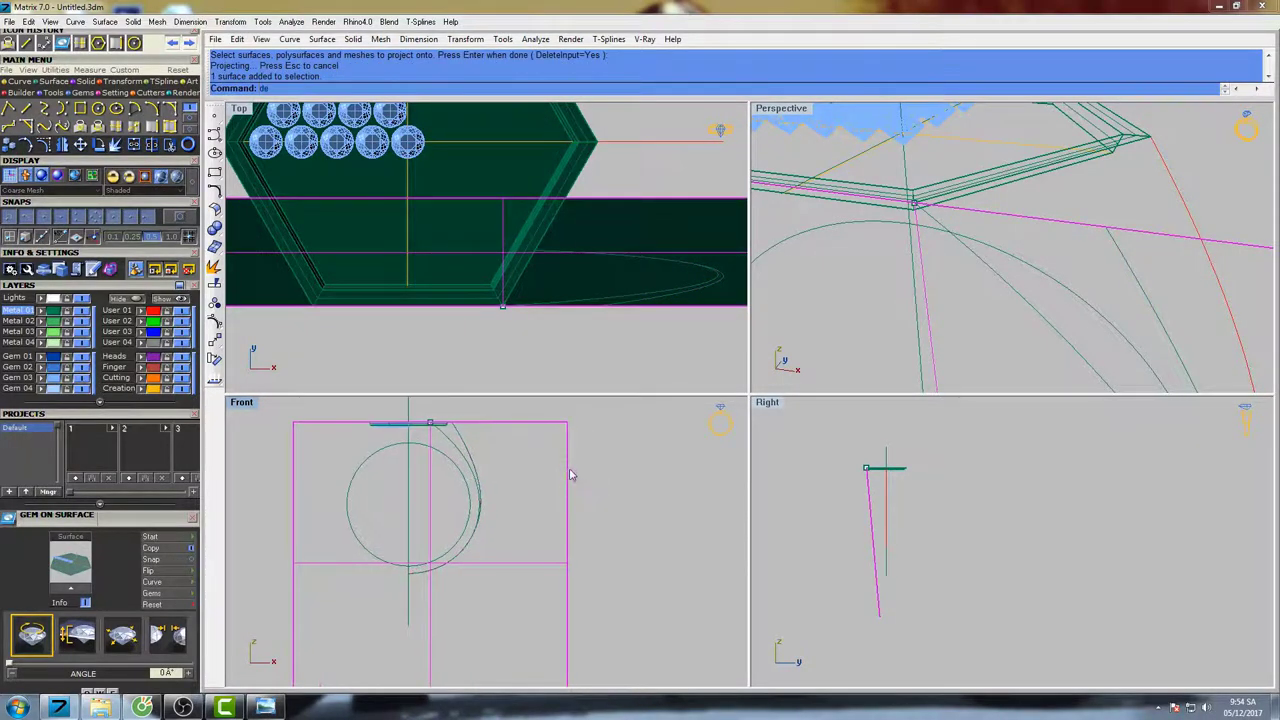
text(l)
key(Return)
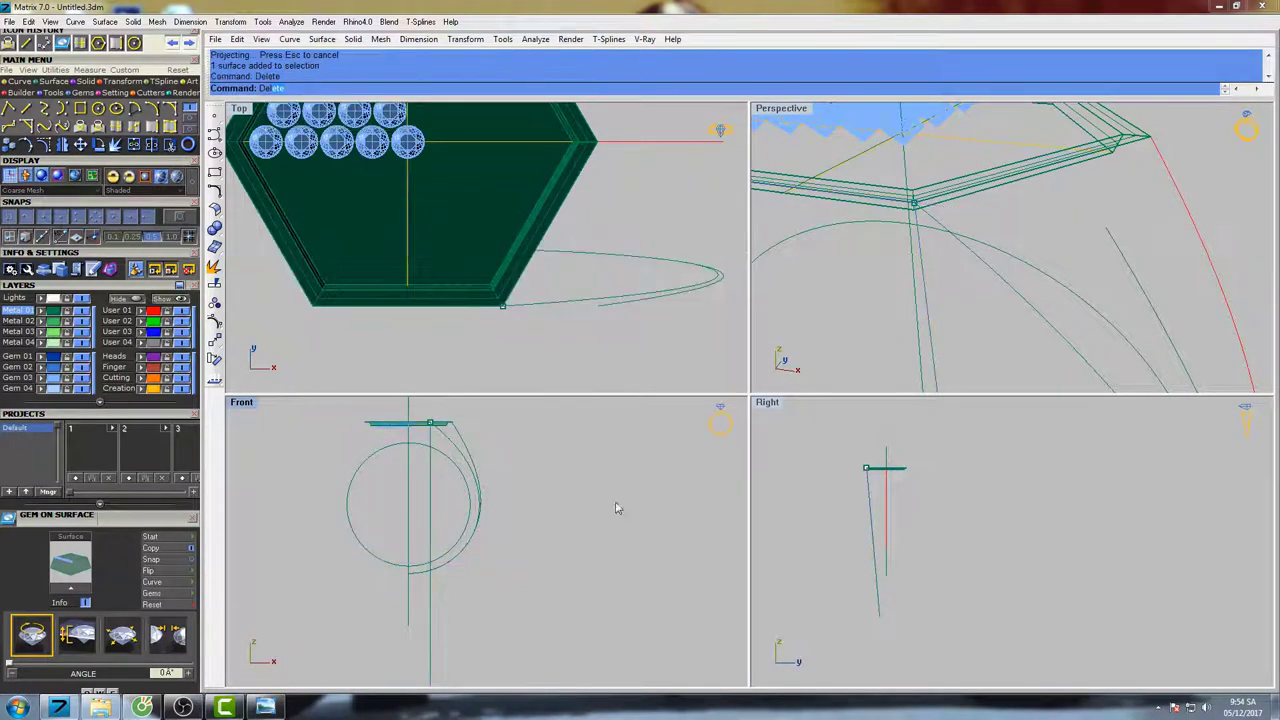
right_drag(885, 498, 876, 475)
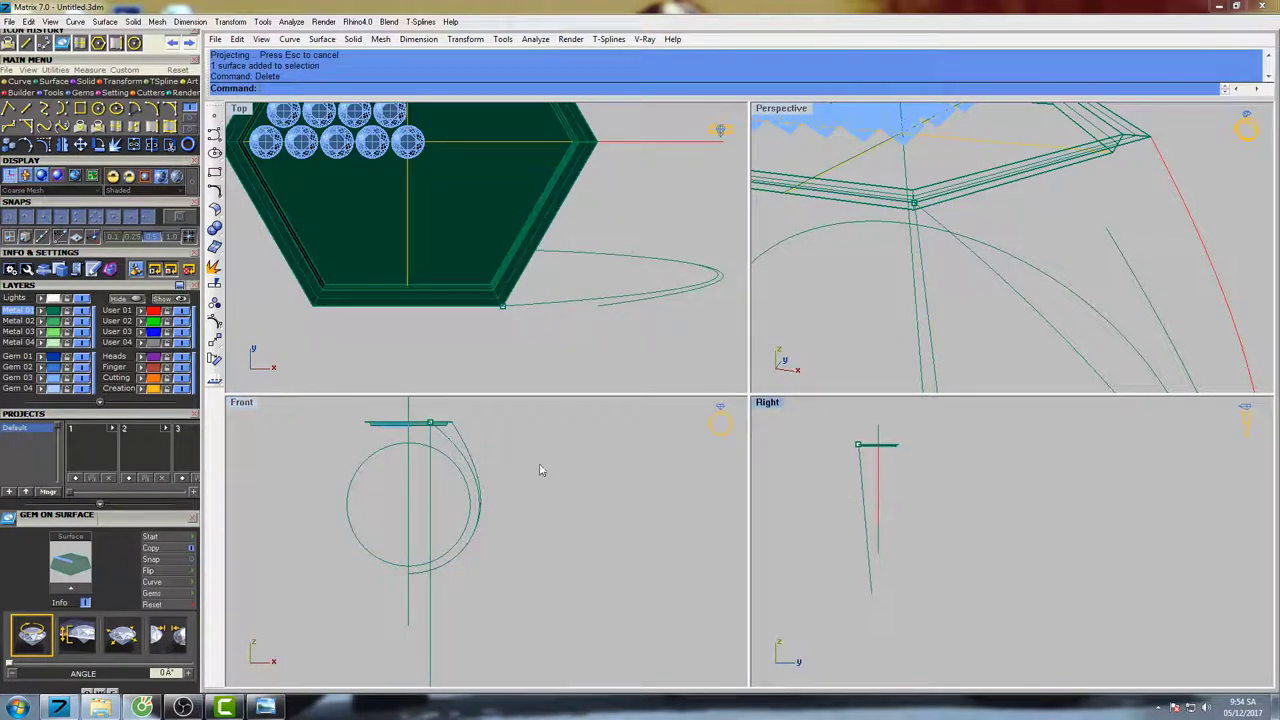
- Trim off the upper part of the projected outer curve where it meets the end of the projected inner curve
click(473, 465)
right_drag(502, 499, 534, 501)
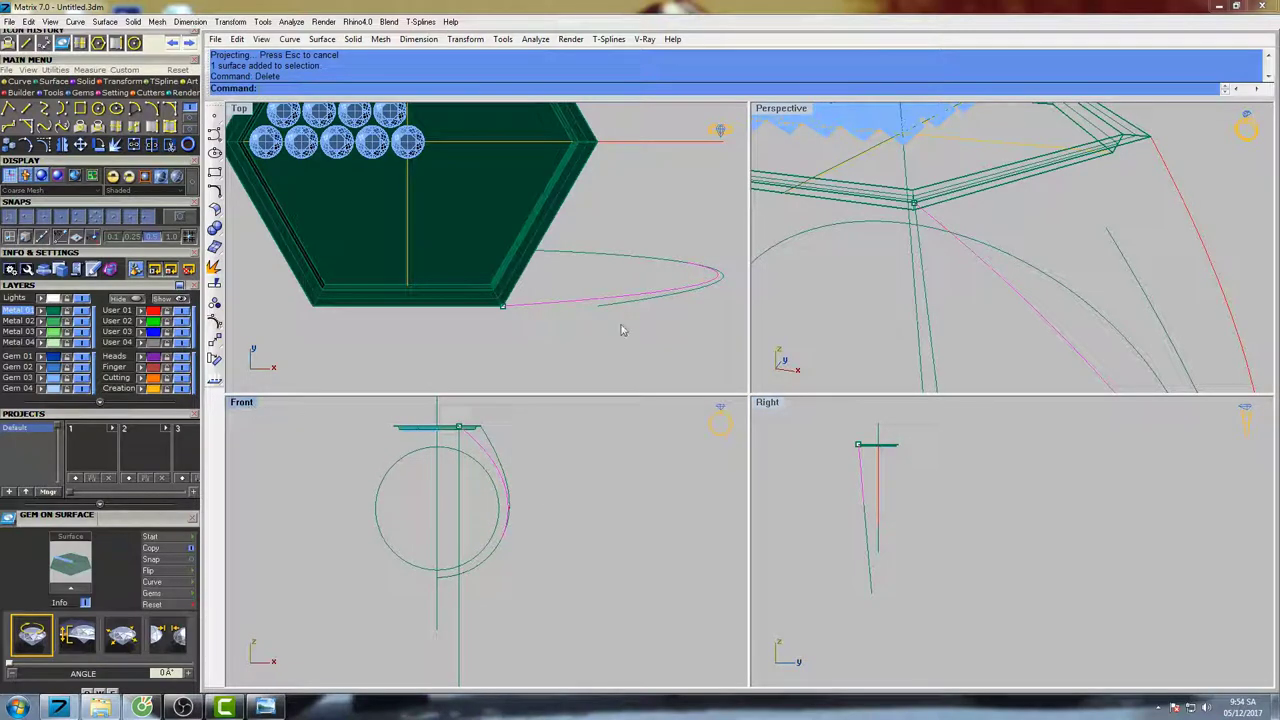
scroll(617, 300, up, 5)
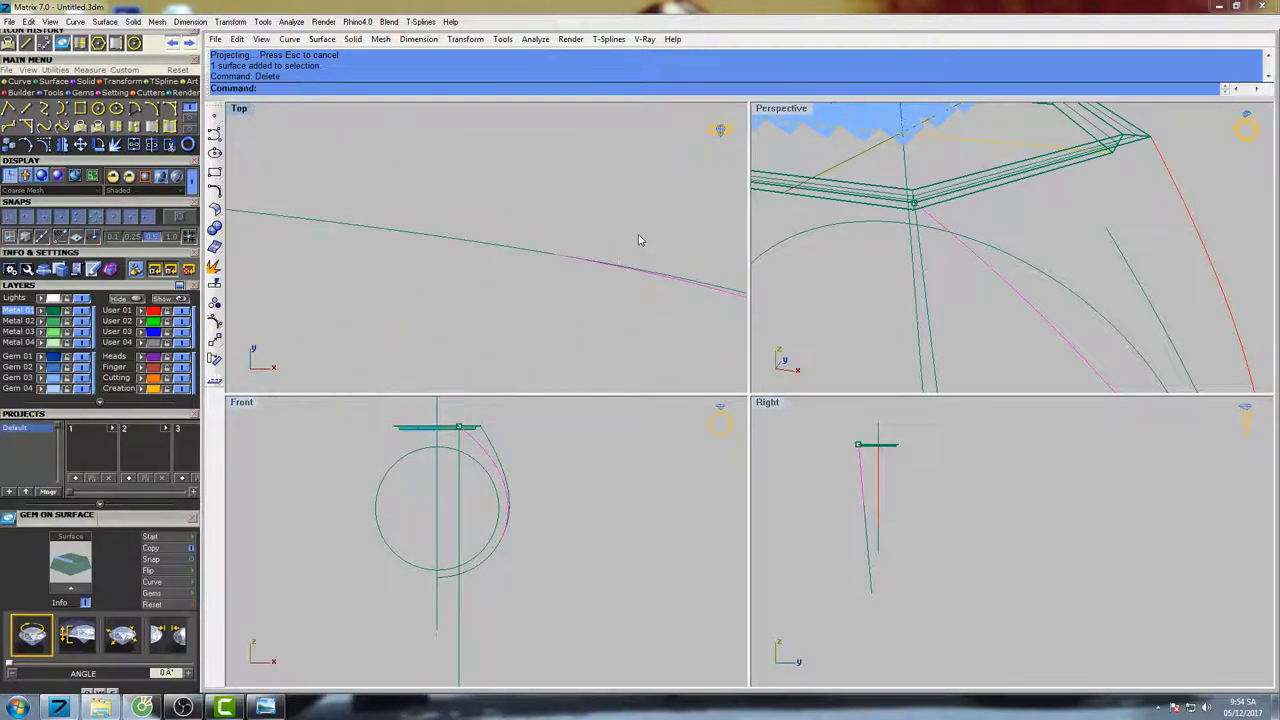
scroll(606, 263, up, 3)
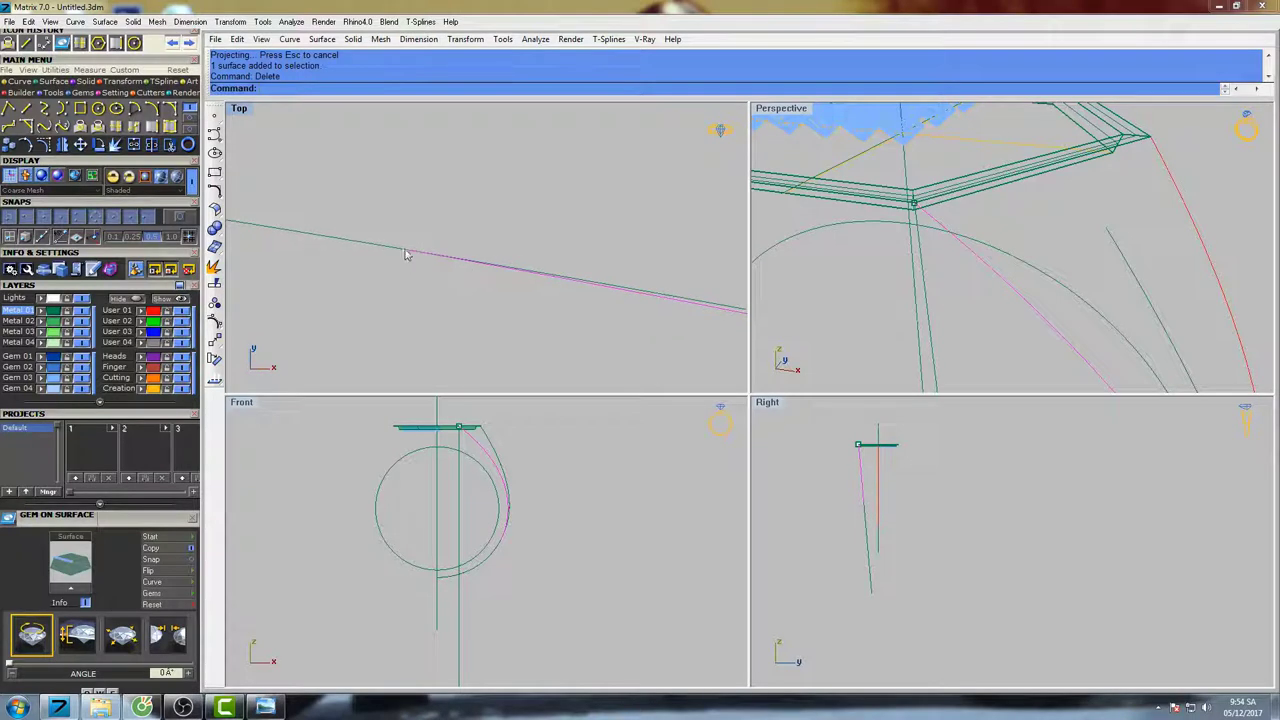
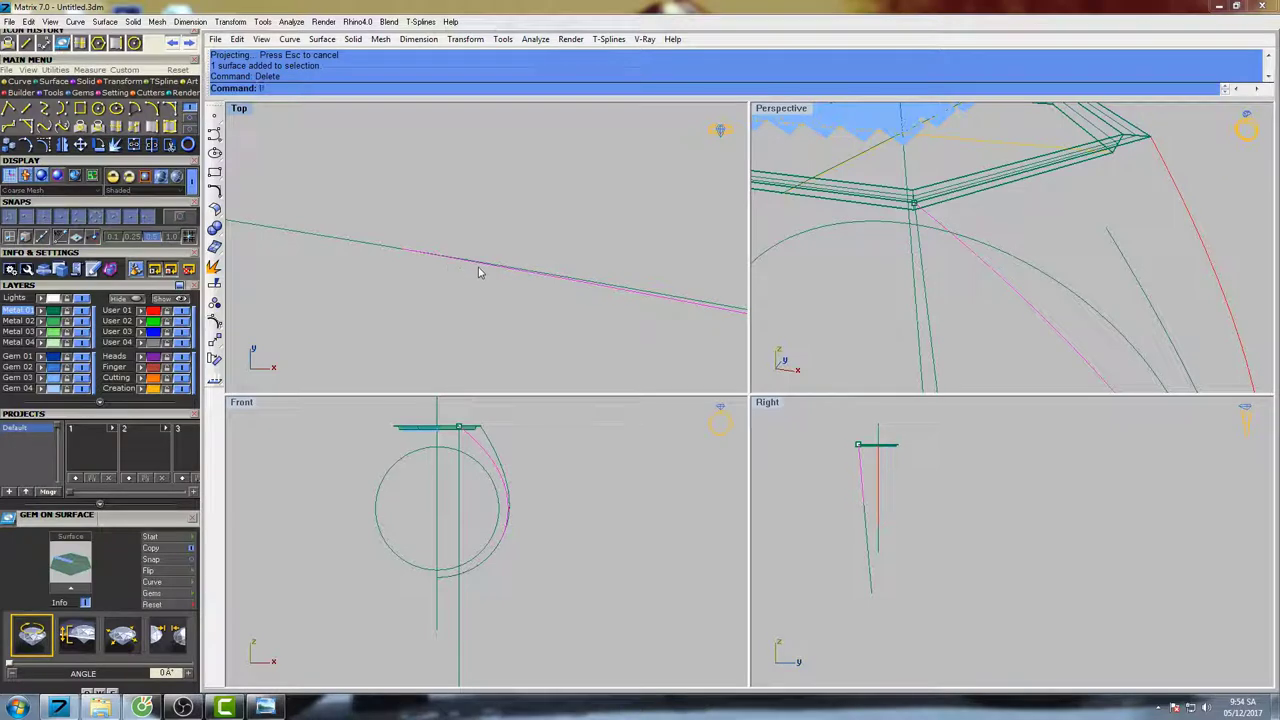
text(trim)
key(Return)
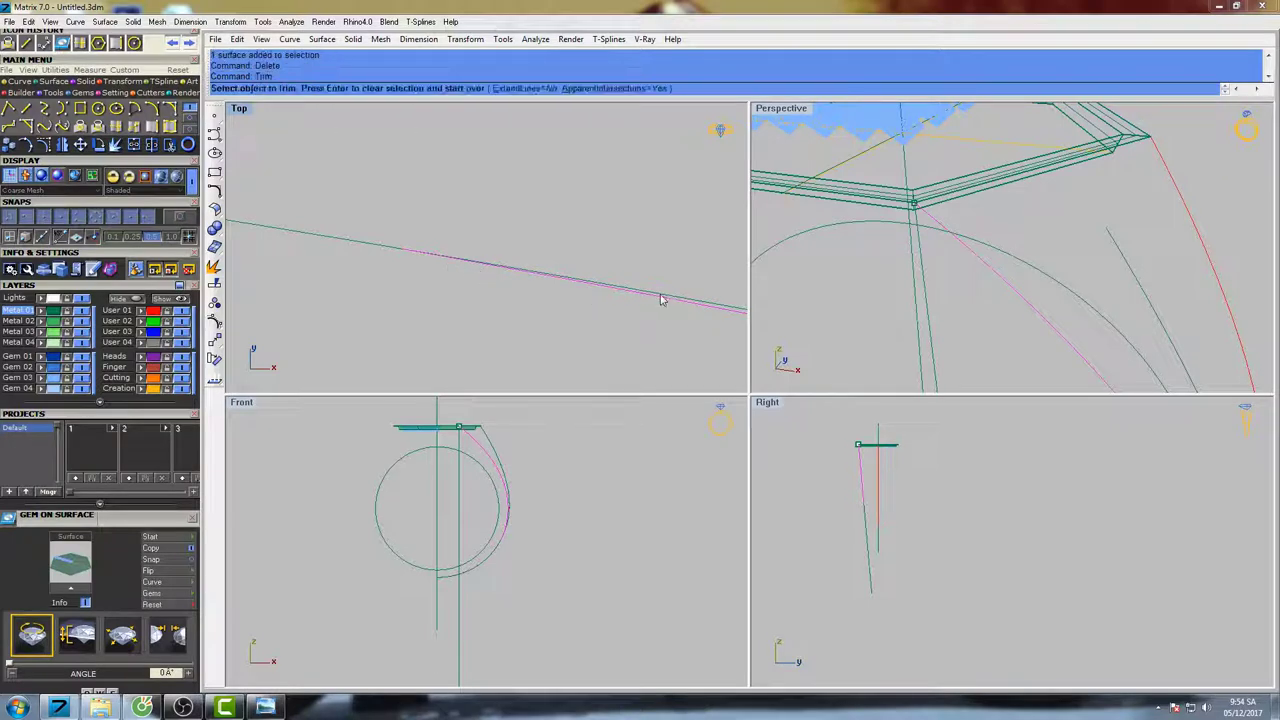
click(661, 299)
key(Return)
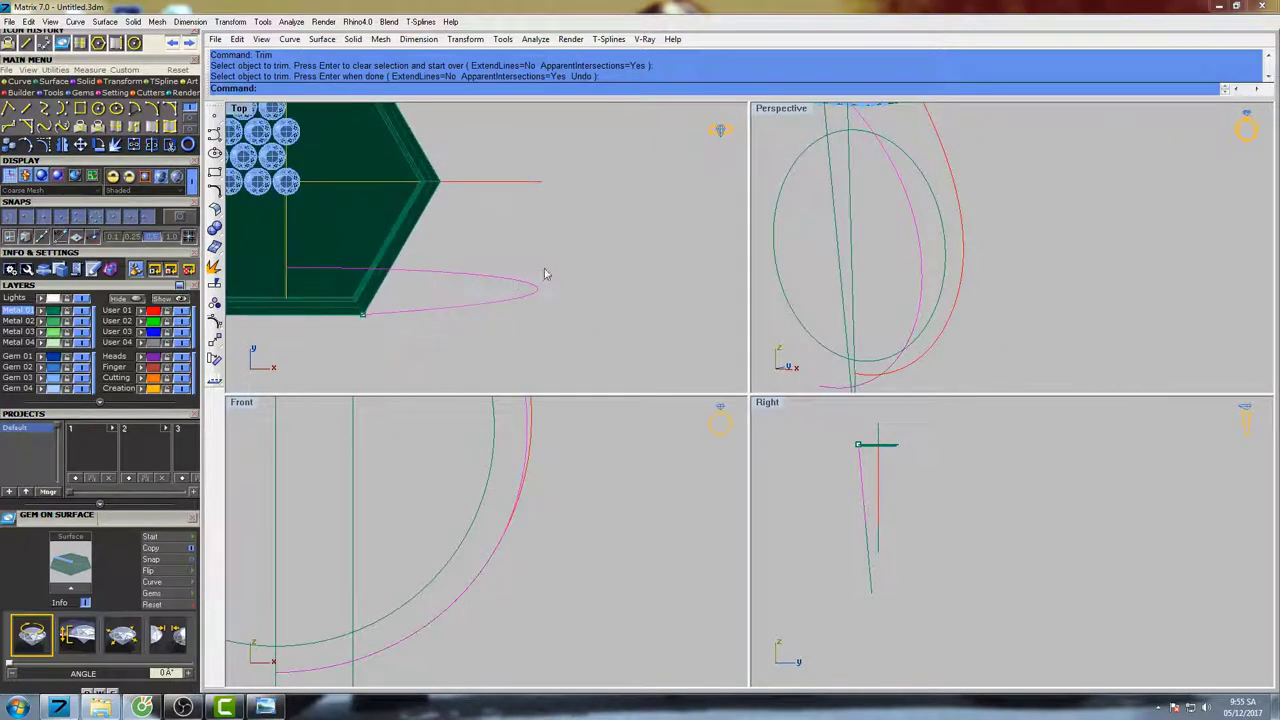
- Rebuild the projected inner curve and the trimmed outer curve with 5 points and degree 3, deleting the input
right_drag(545, 274, 585, 291)
text(rebuild)
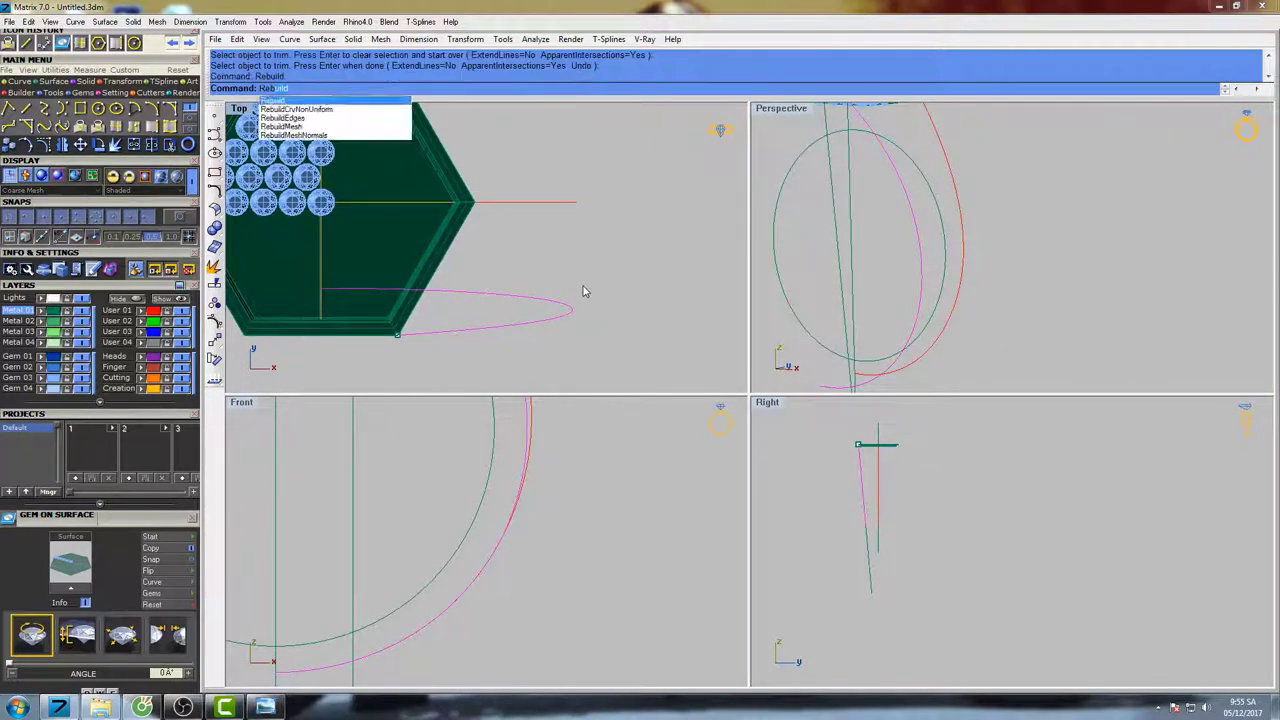
key(Return)
text(9)
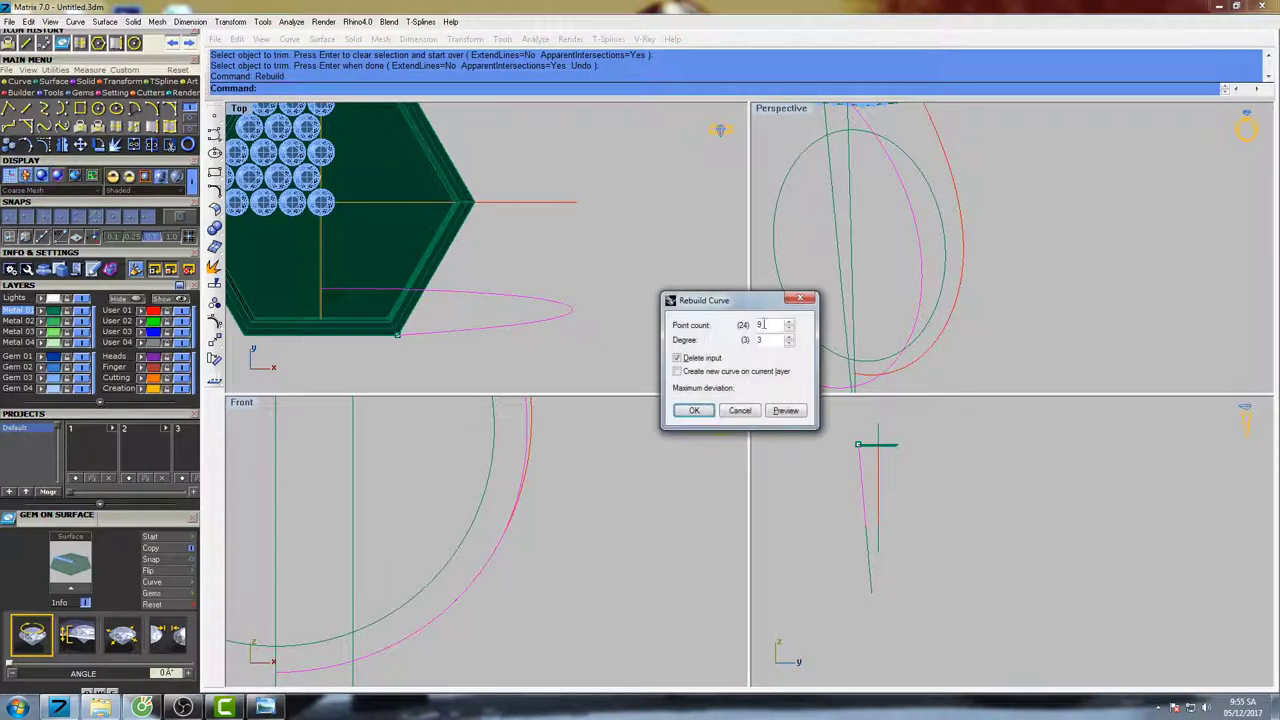
click(789, 335)
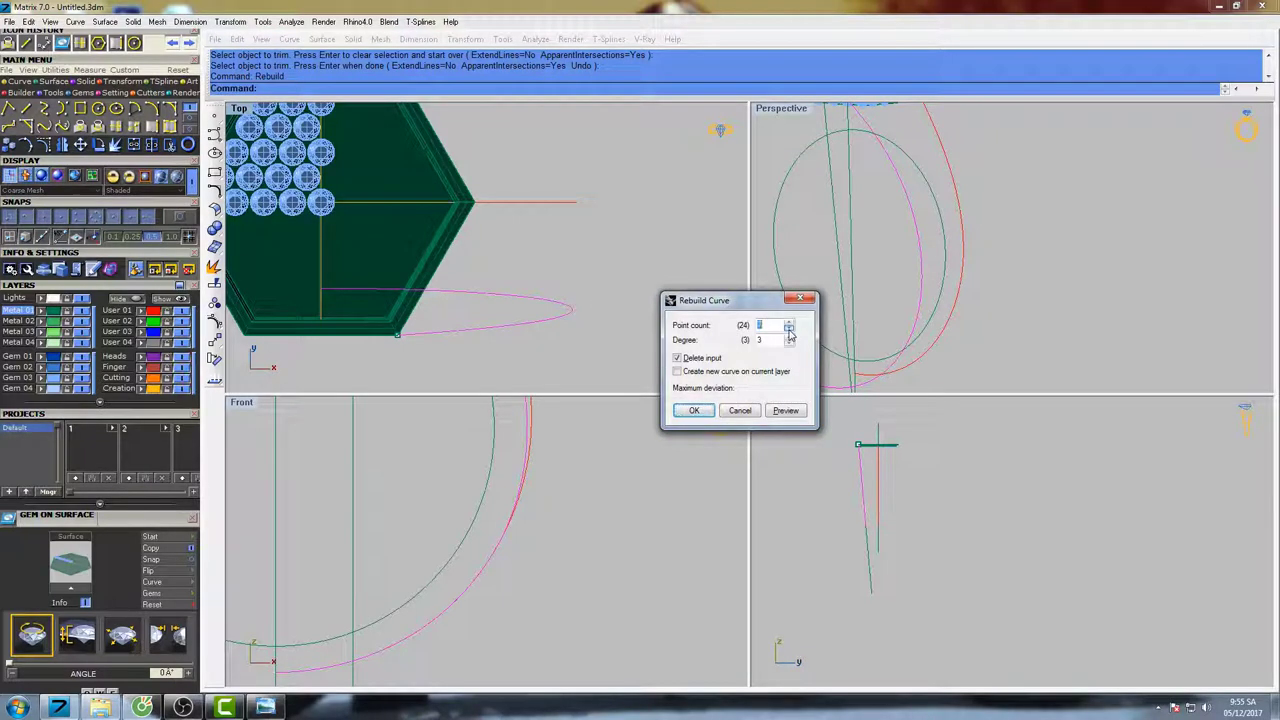
click(785, 410)
right_drag(557, 329, 560, 271)
right_drag(553, 473, 570, 477)
key(Return)
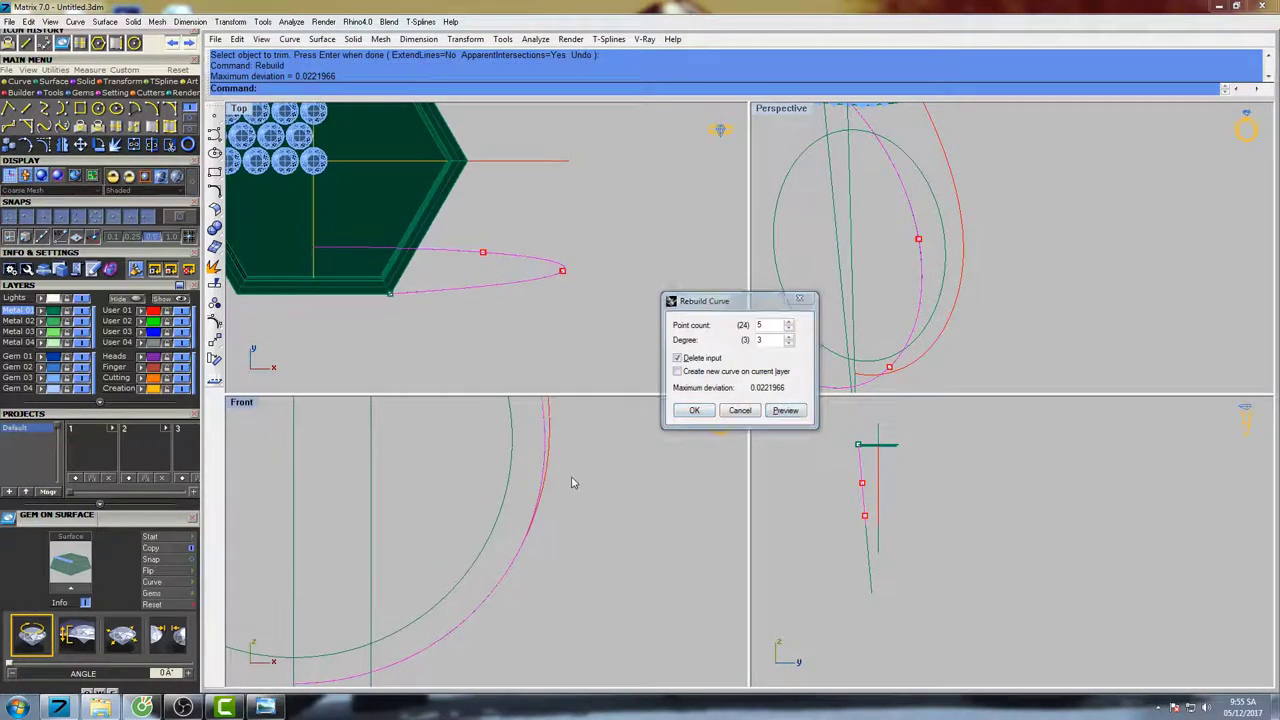
right_drag(586, 303, 616, 336)
- Mirror the two rebuilt shank side curves in the Top view across the horizontal axis through the origin, keeping the originals
click(390, 282)
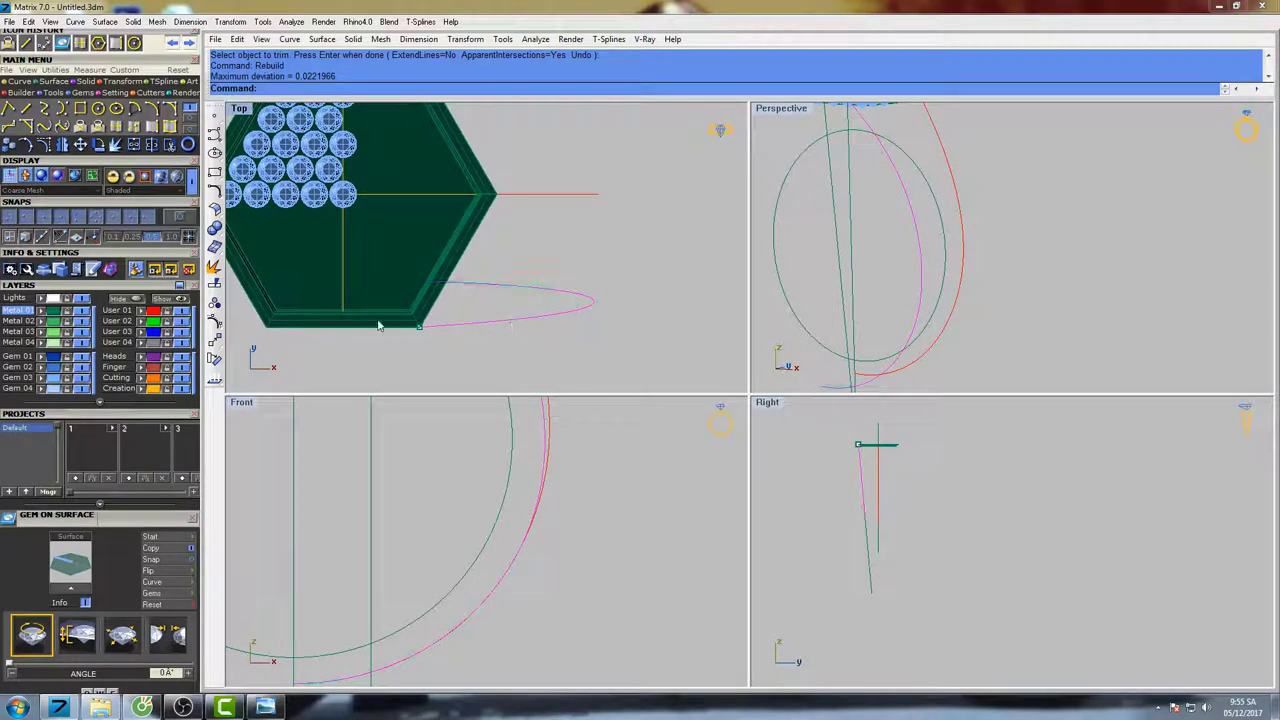
key(Return)
click(548, 304)
scroll(548, 304, down, 3)
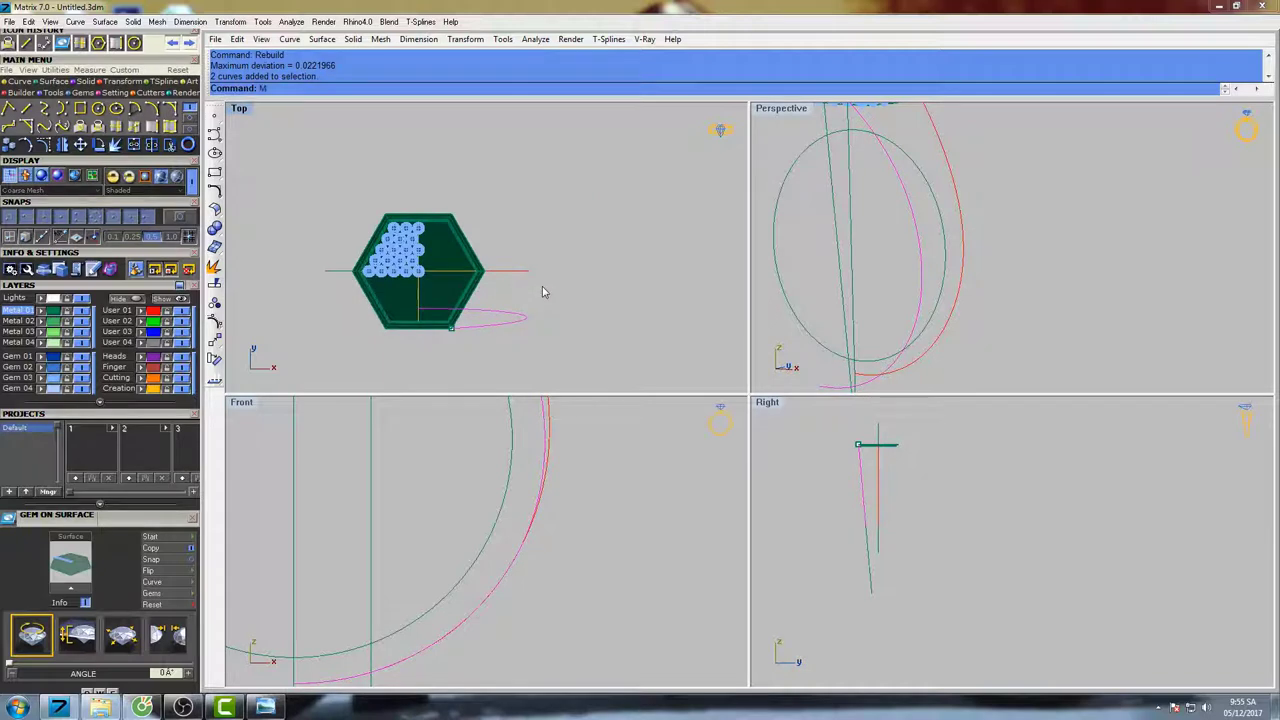
key(Return)
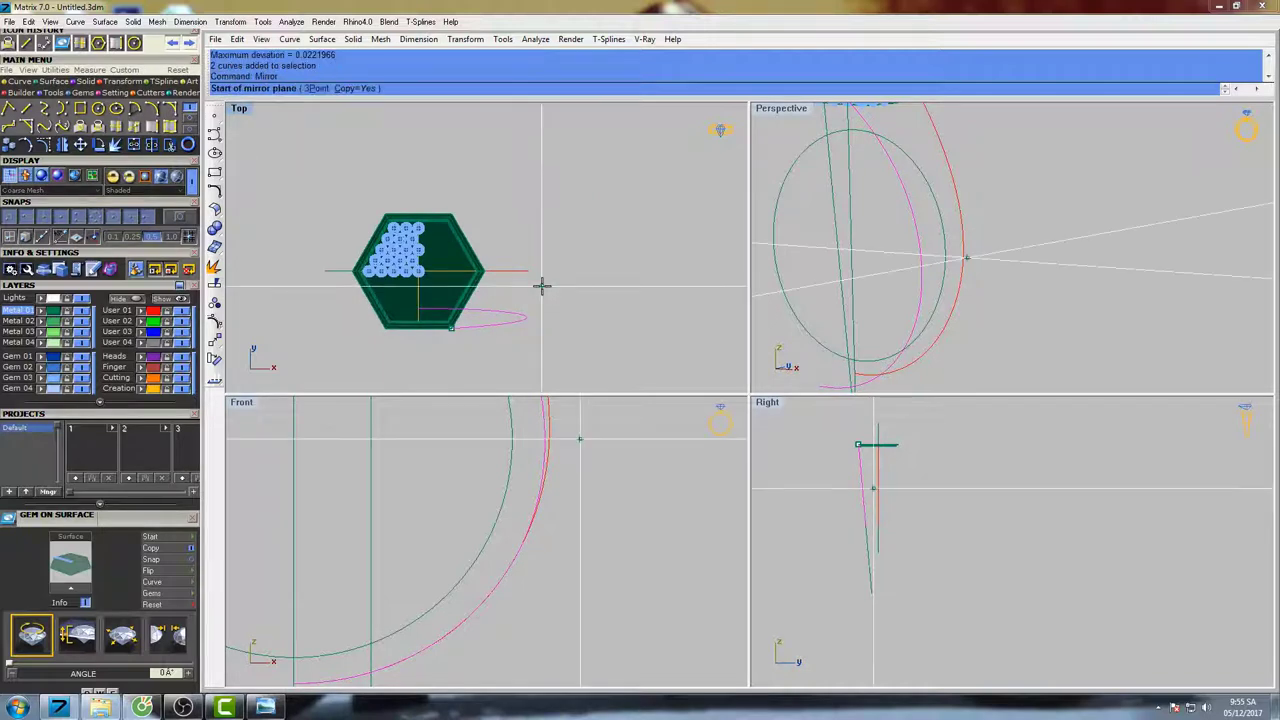
text(0)
key(Return)
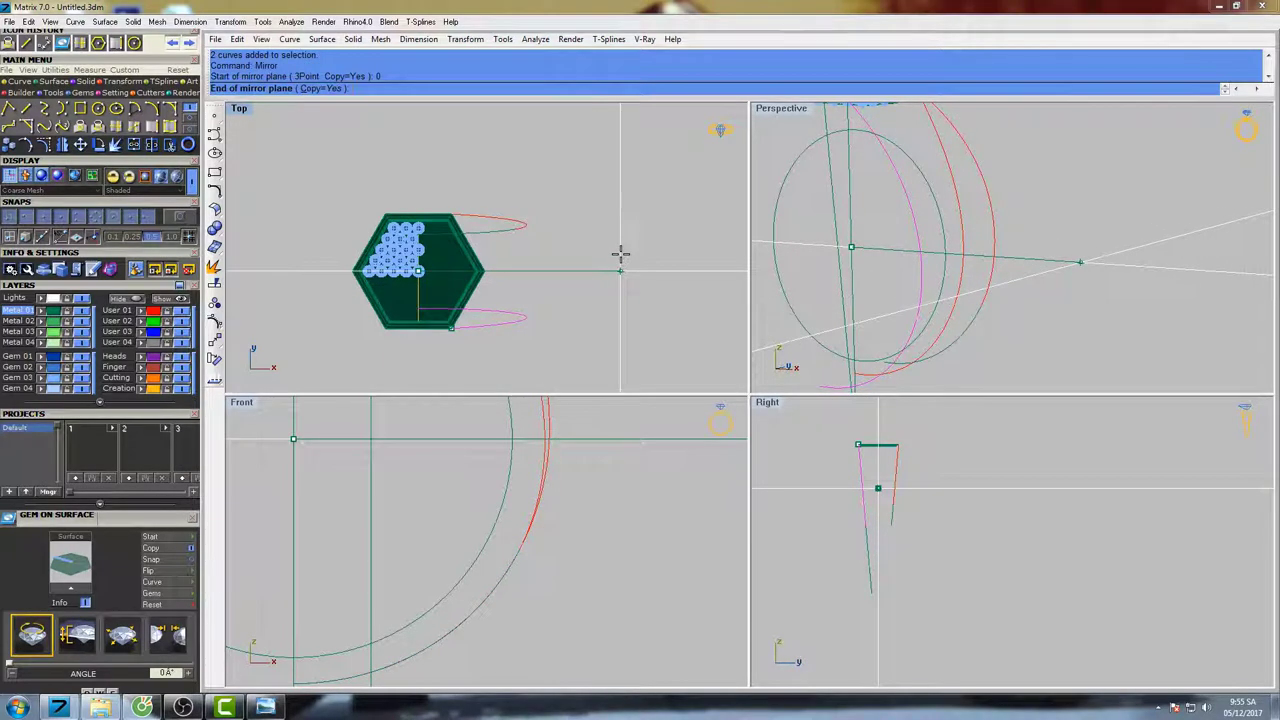
click(620, 254)
scroll(398, 332, up, 5)
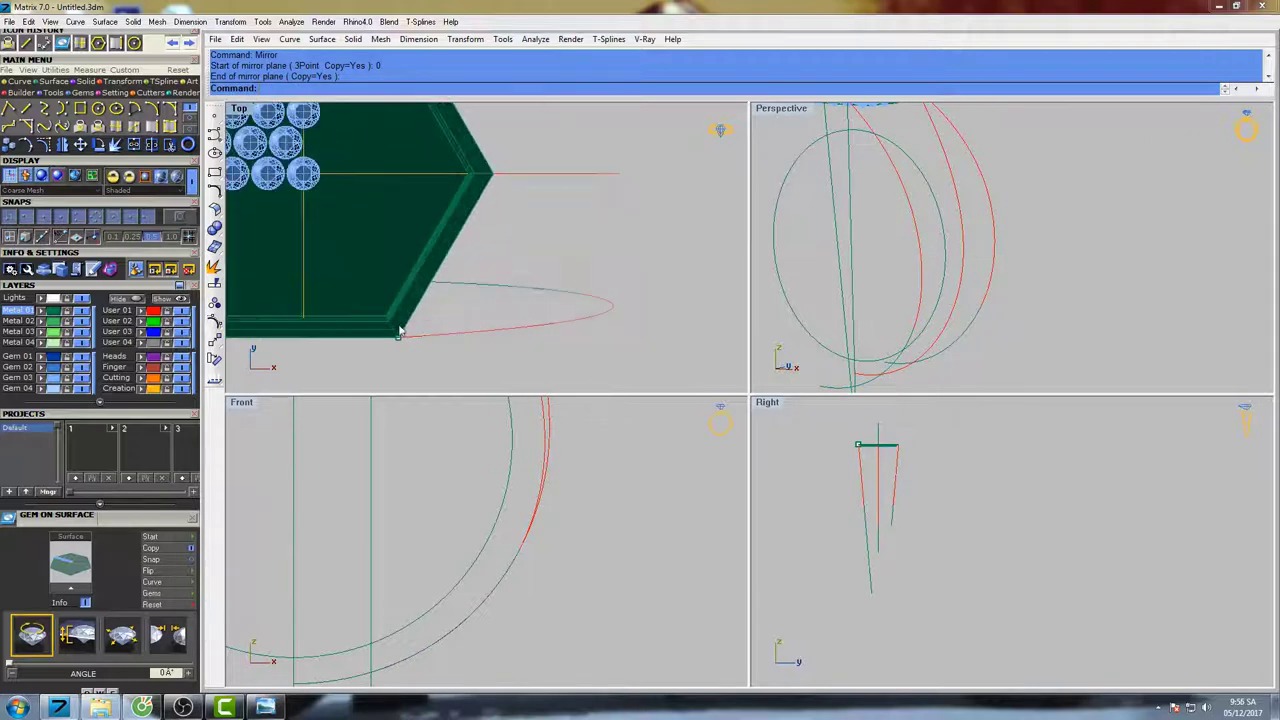
- Draw a straight line joining the lower ends of the two red side curves across the shank
scroll(398, 332, up, 2)
scroll(402, 362, up, 2)
scroll(488, 323, down, 5)
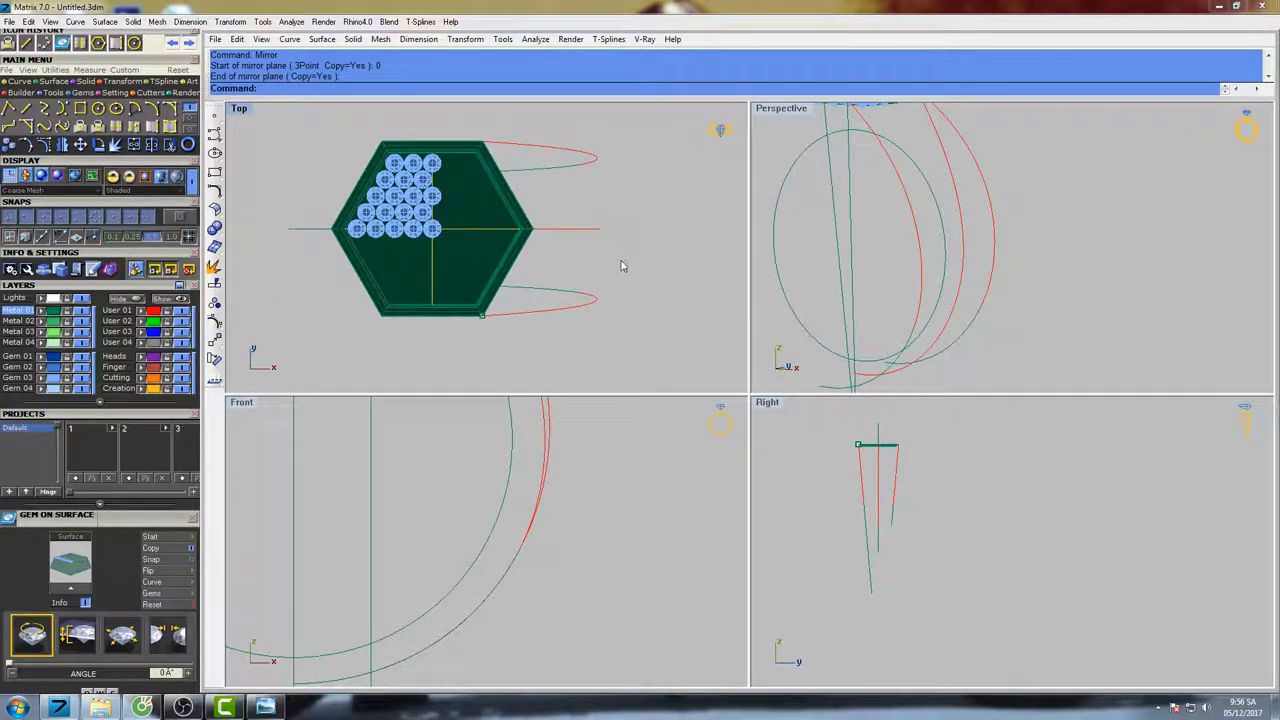
right_drag(612, 263, 579, 268)
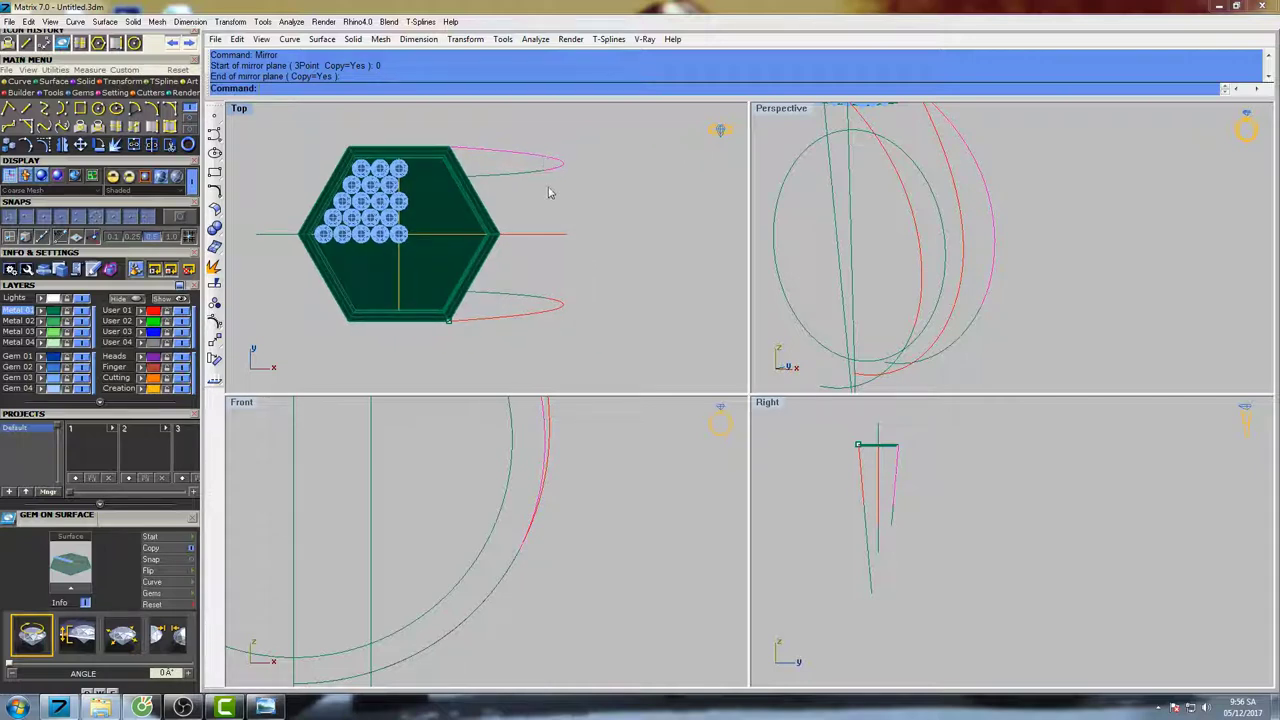
scroll(551, 194, up, 1)
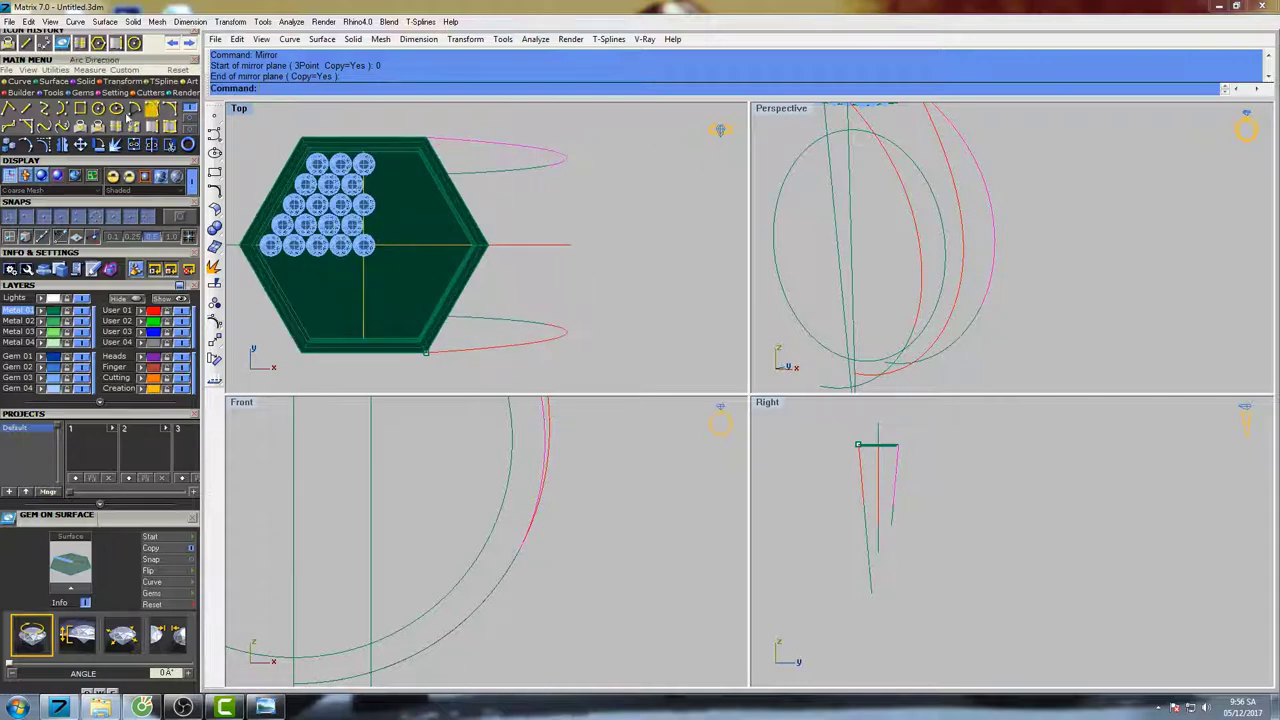
click(27, 111)
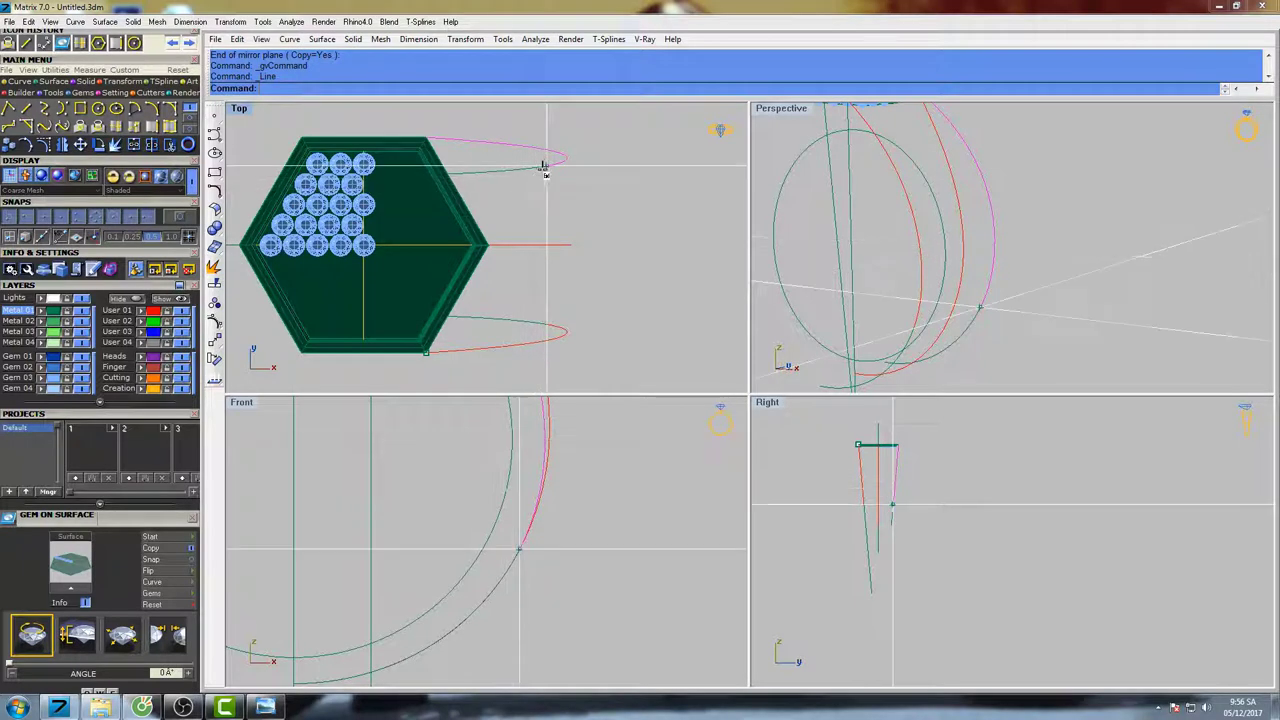
click(547, 164)
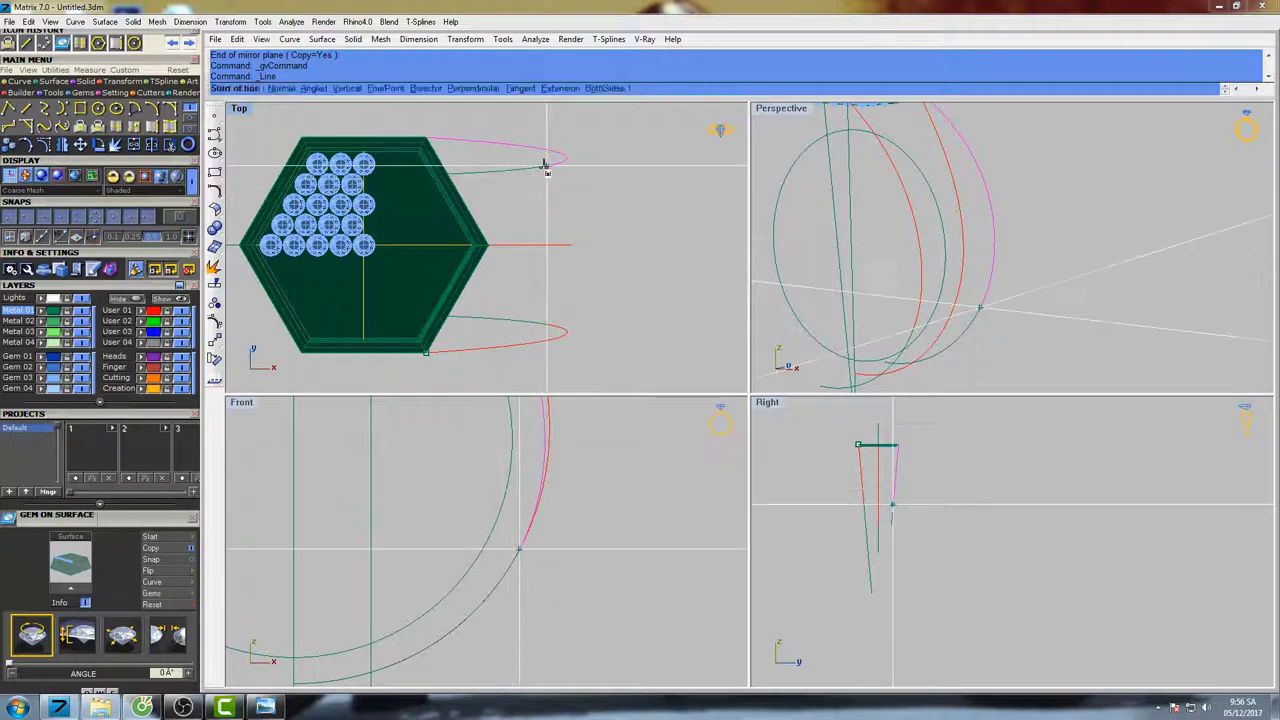
click(541, 326)
scroll(632, 313, down, 1)
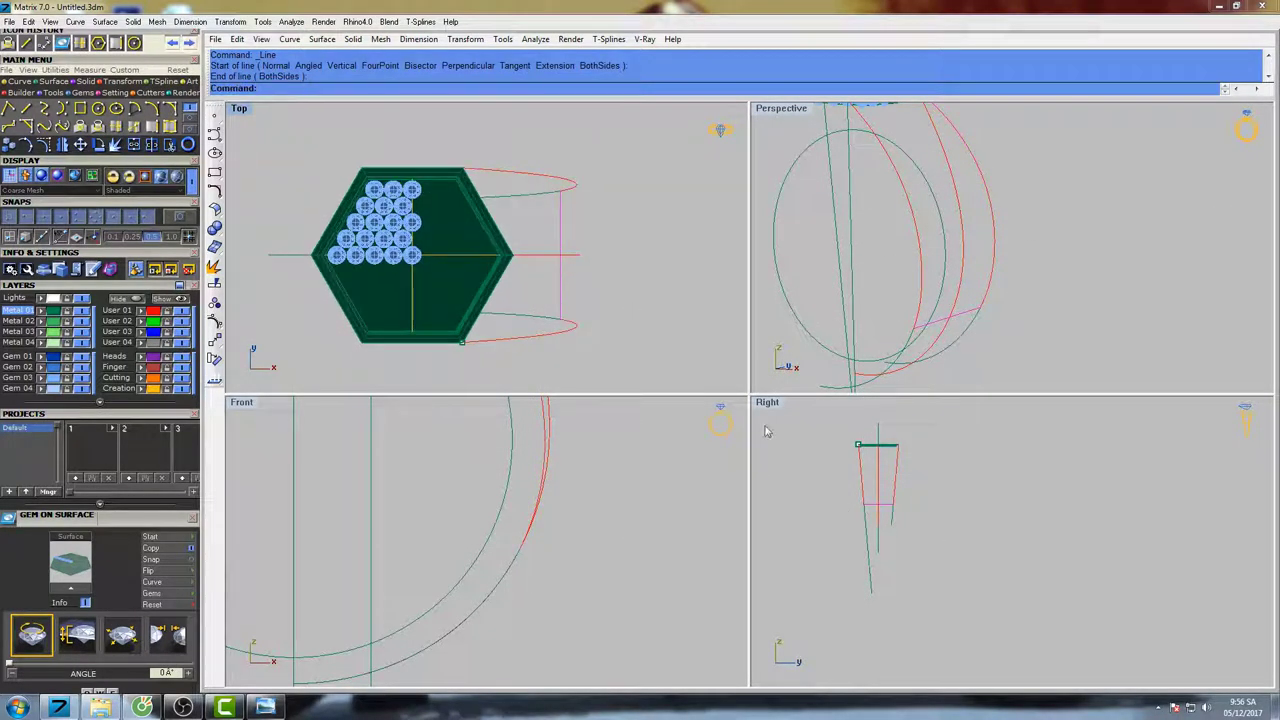
- Trim off the part of the red middle curve that extends below the new cross line
scroll(935, 542, up, 2)
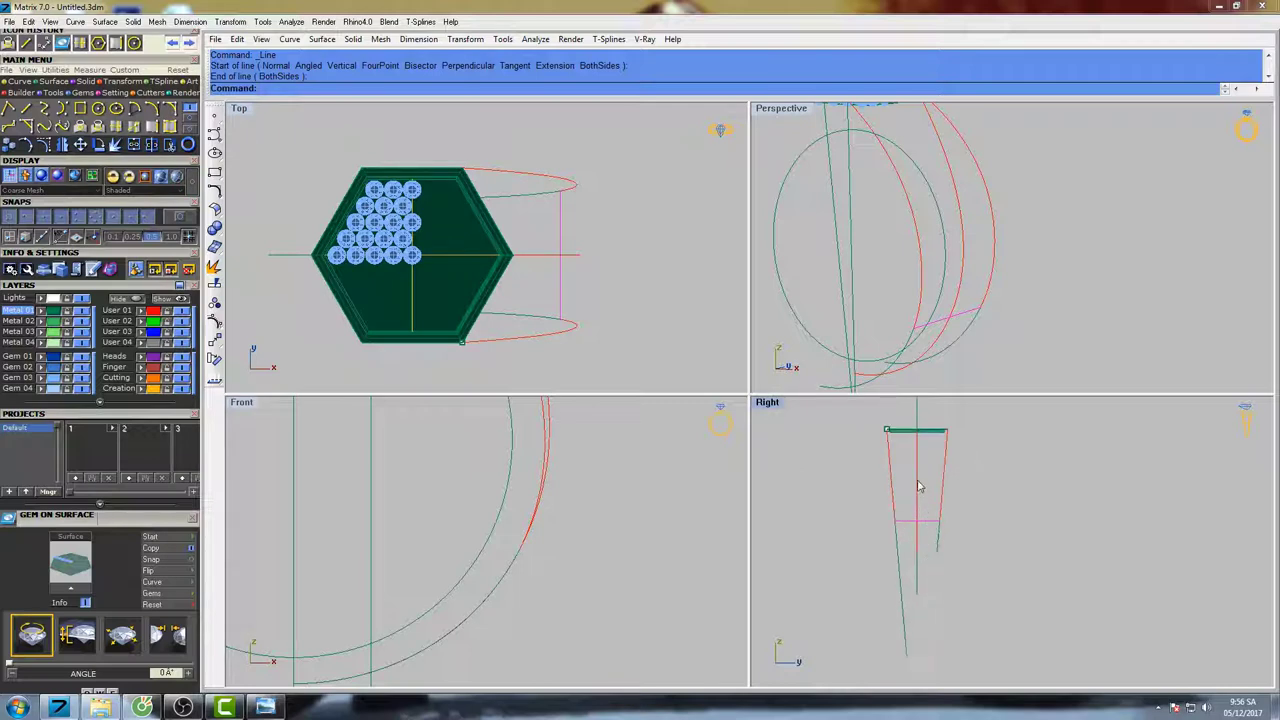
click(558, 262)
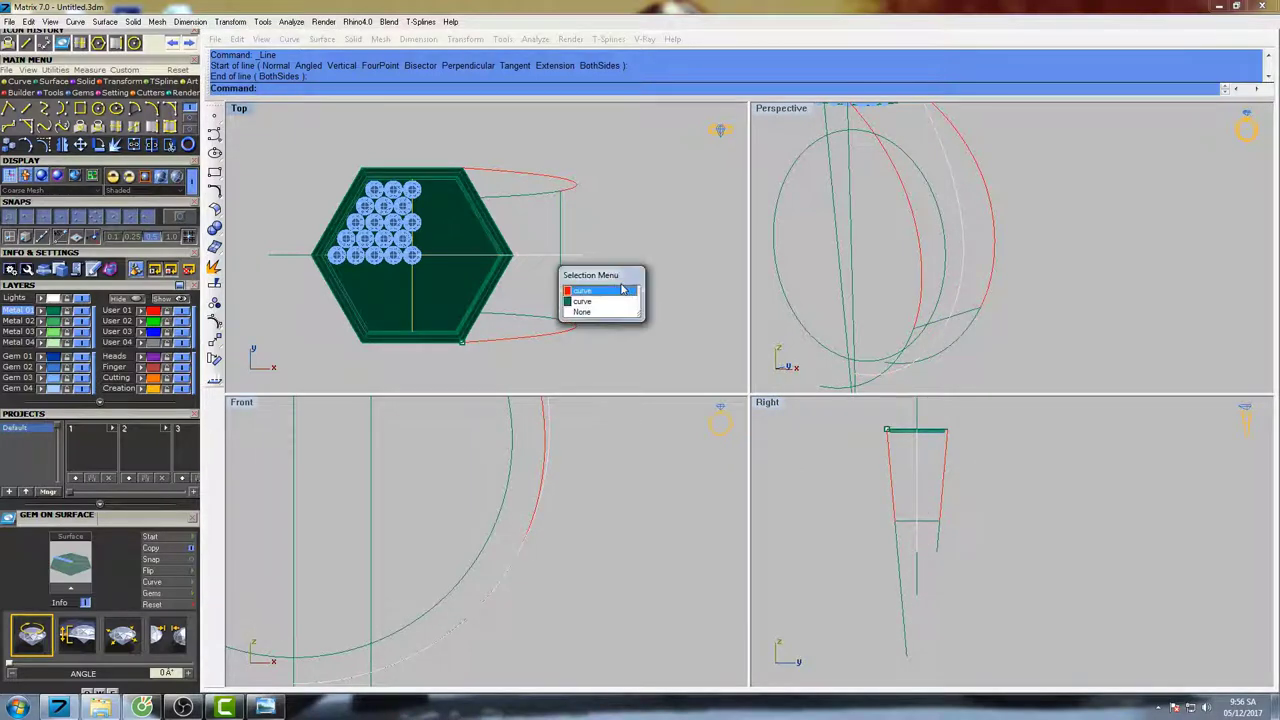
click(603, 291)
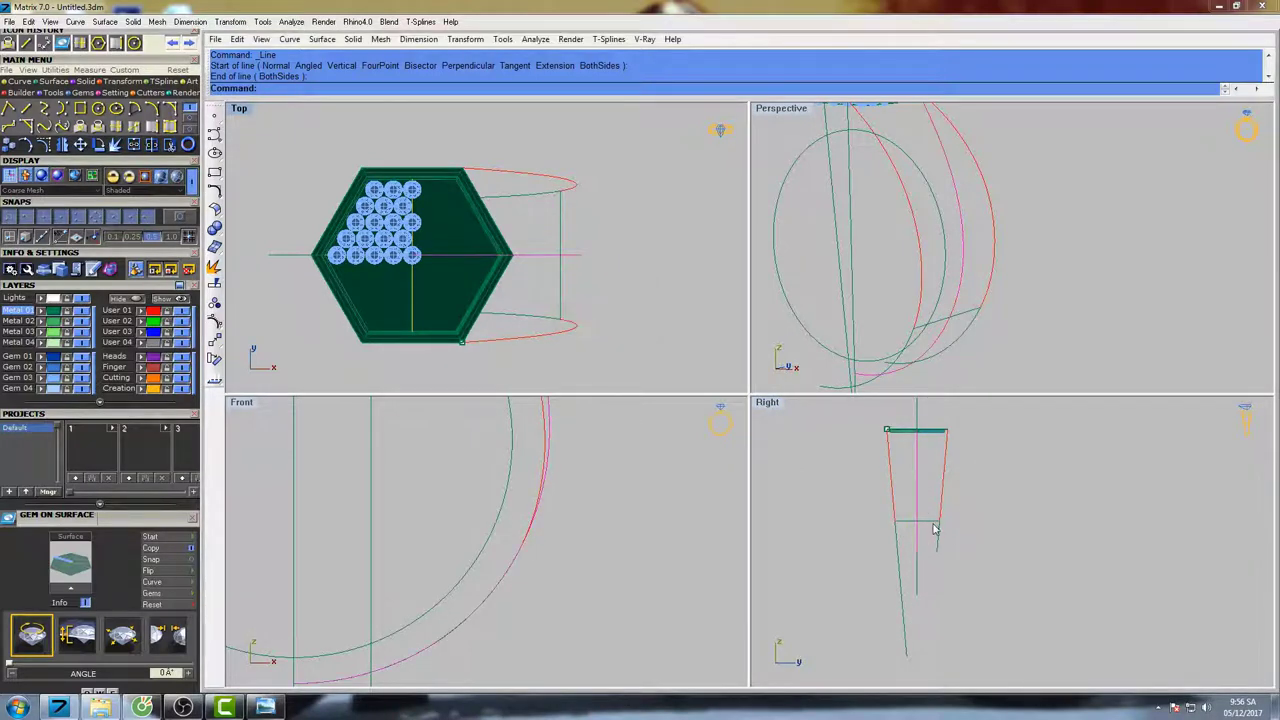
click(933, 522)
right_drag(962, 529, 927, 510)
text(f)
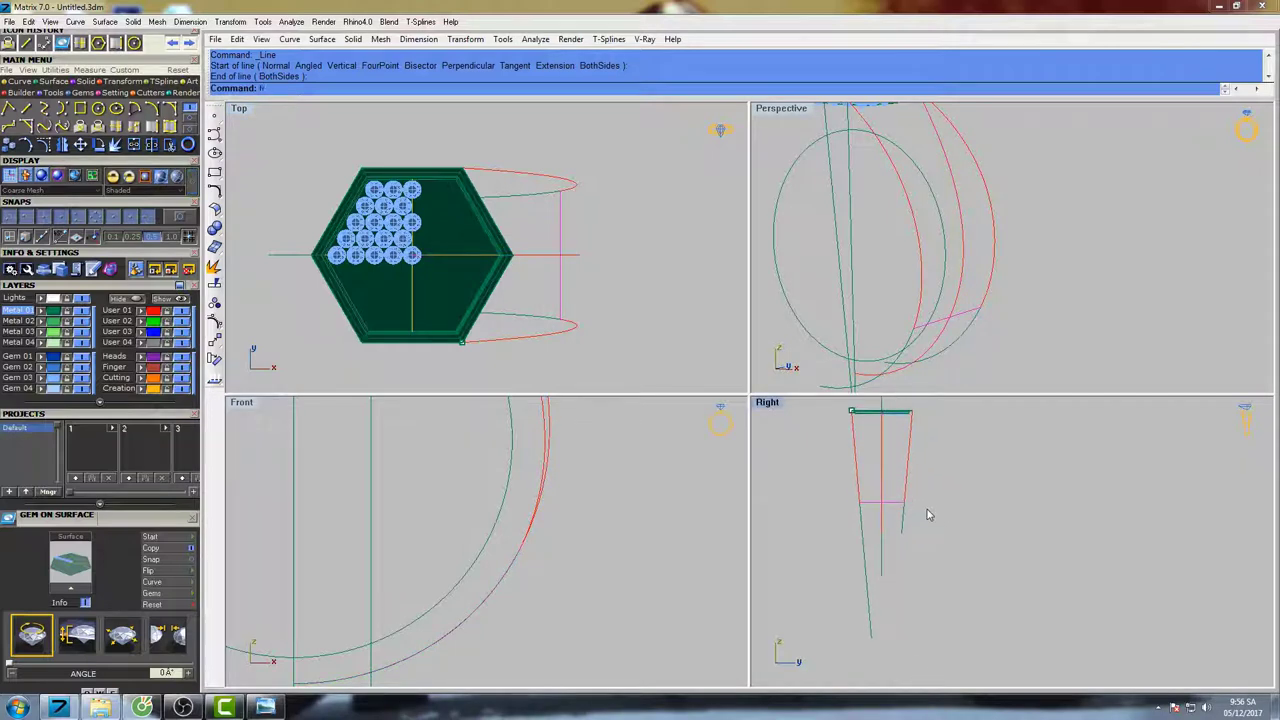
text(rim)
key(Return)
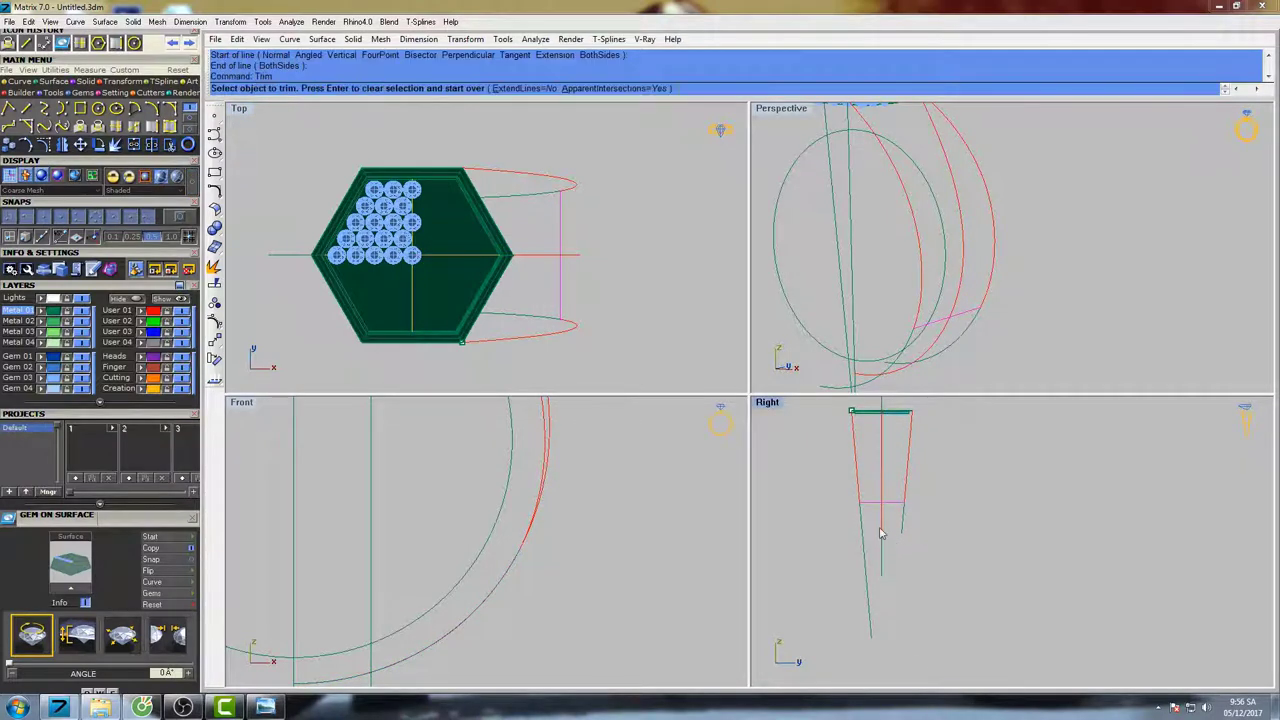
click(881, 530)
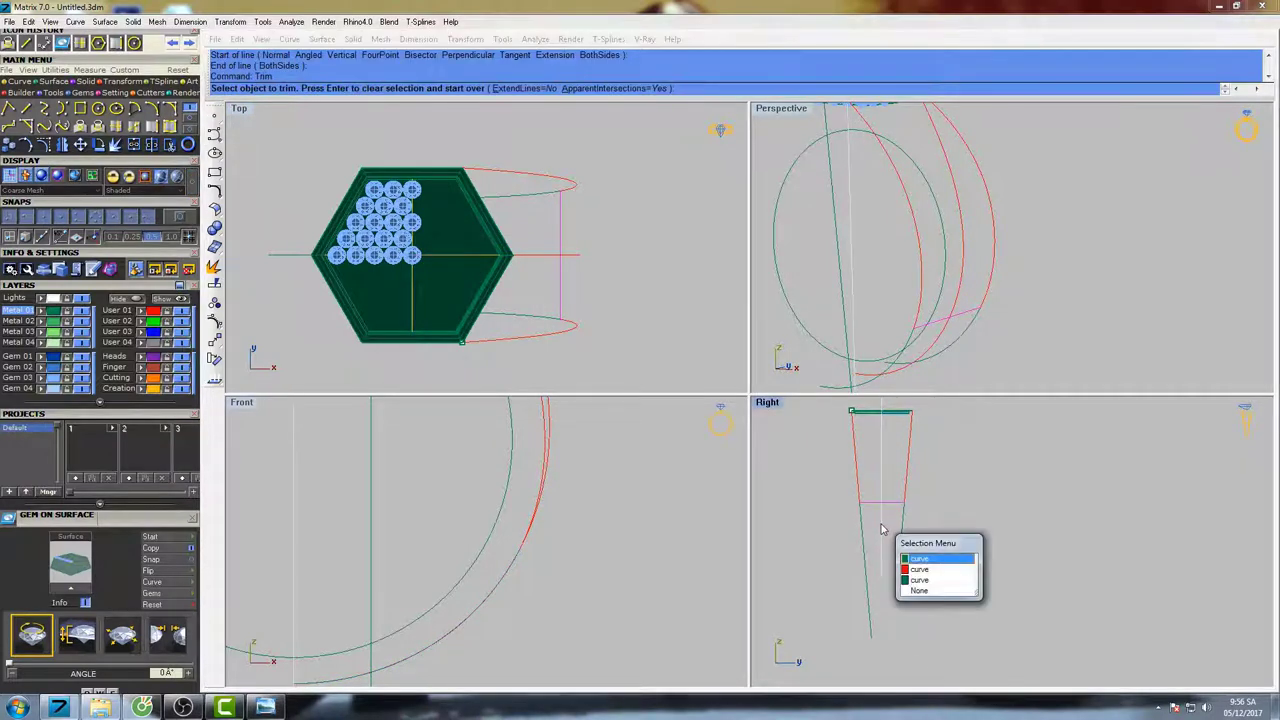
click(917, 572)
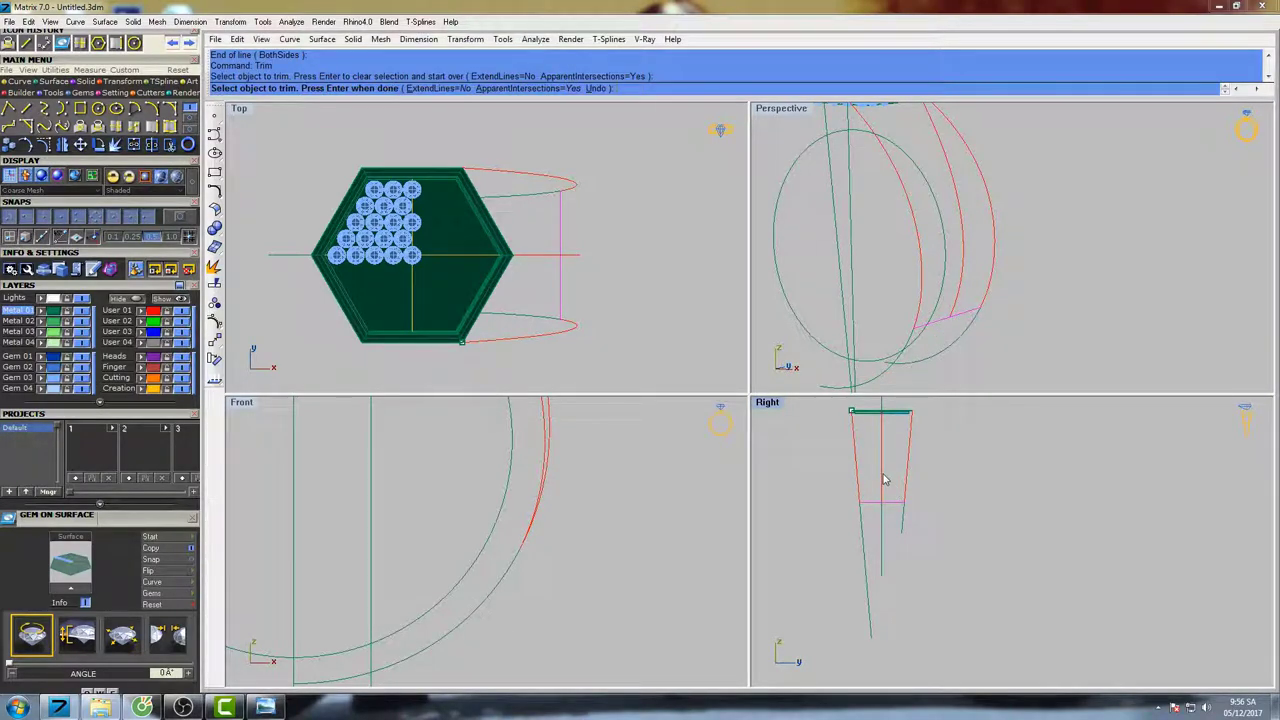
key(Return)
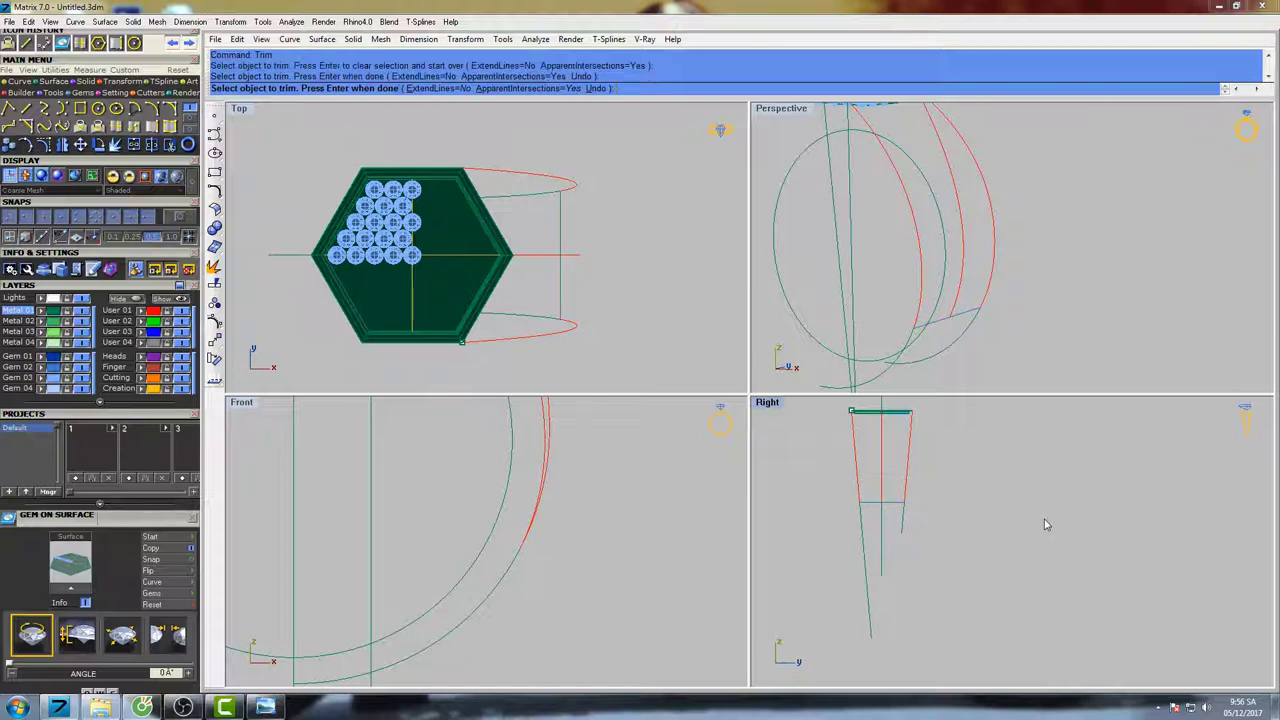
- Rebuild the trimmed middle curve, deleting the input curve
right_drag(1014, 514, 995, 493)
right_drag(1005, 307, 975, 280)
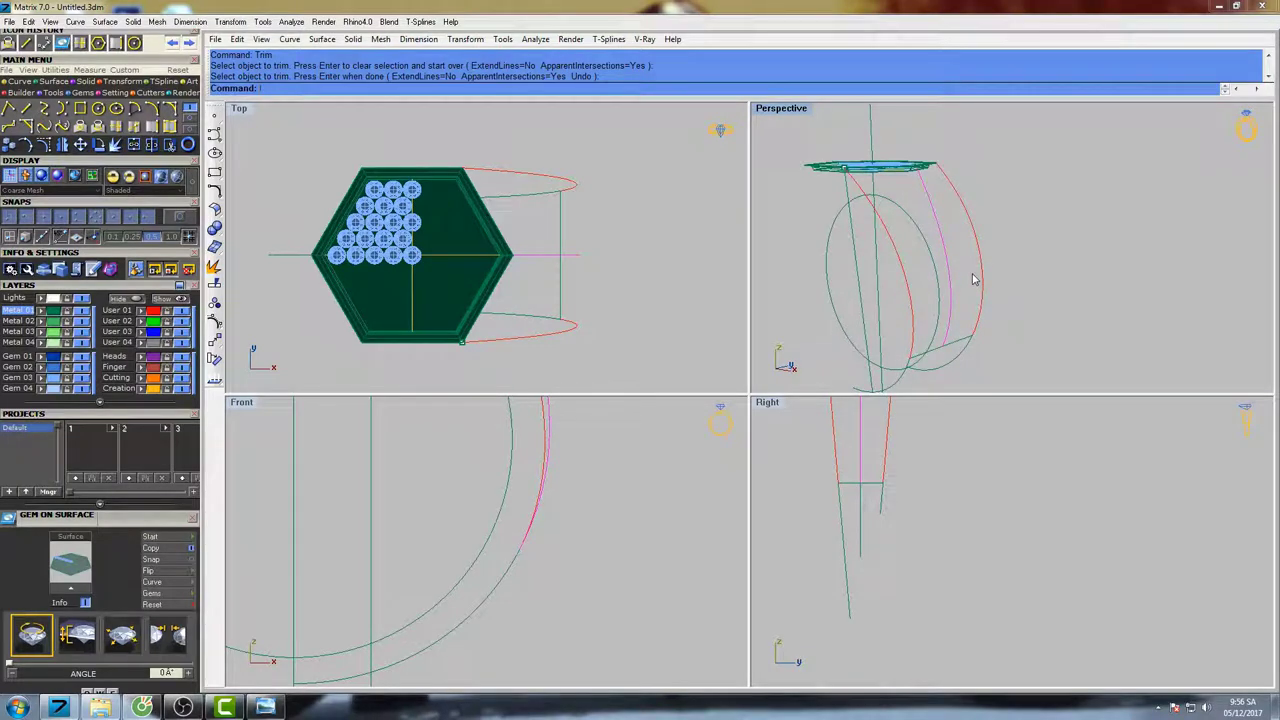
text(Reb)
key(Return)
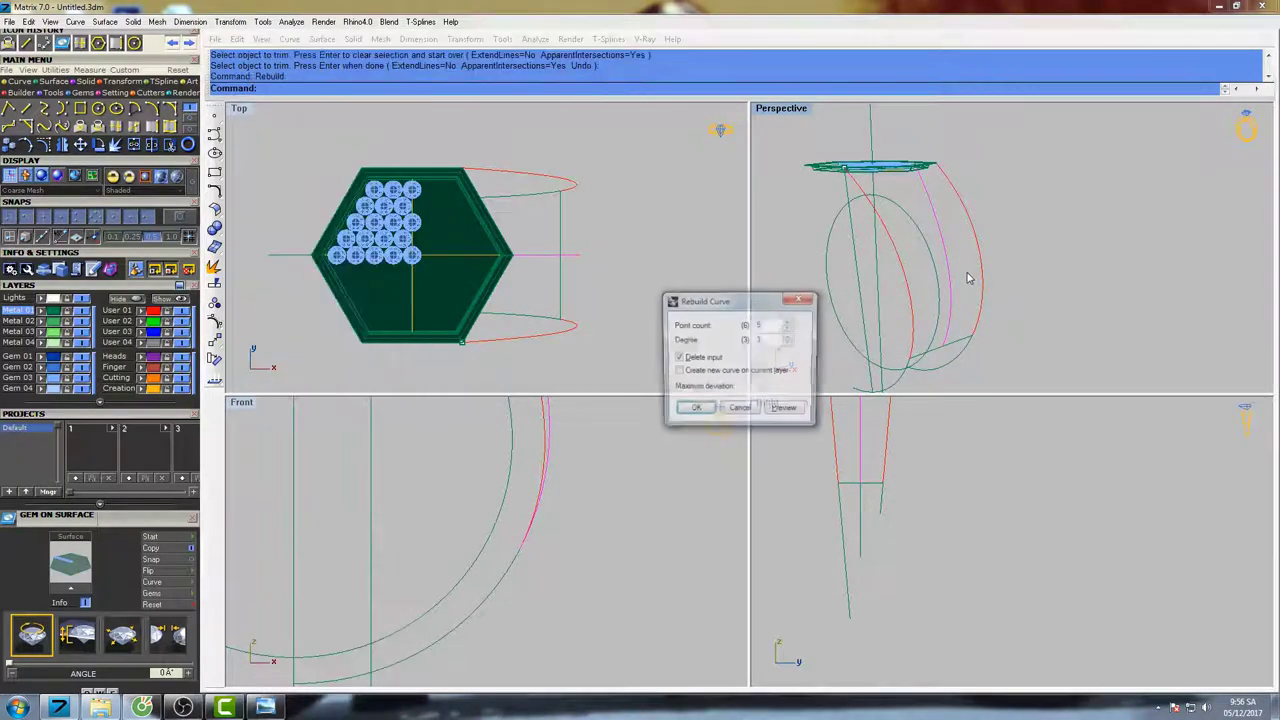
key(Return)
- Delete the leftover vertical construction lines running through the ring
click(963, 312)
right_drag(980, 314, 928, 181)
click(876, 282)
shift+click(857, 279)
text(l)
key(Return)
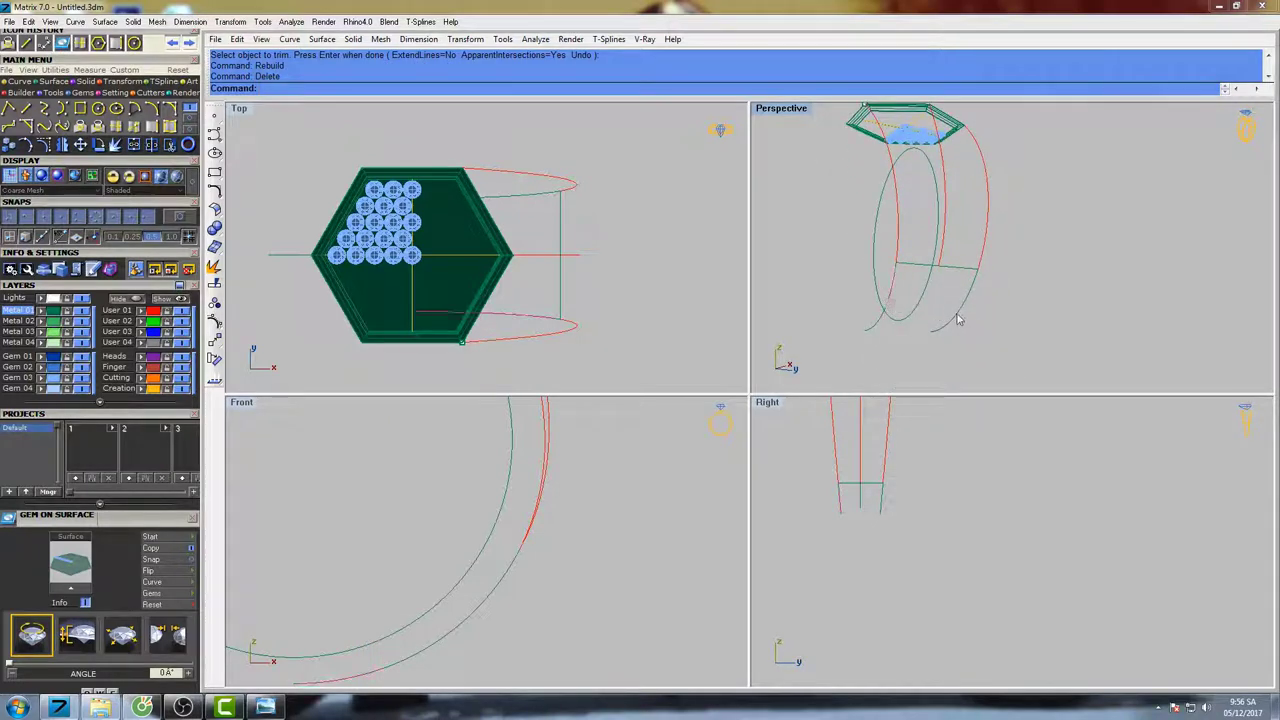
- Turn on the control points of the two lower side curves and select their end points at the ring's base
mouse_move(958, 318)
right_down()
mouse_move(991, 306)
mouse_move(1009, 331)
mouse_move(920, 253)
mouse_move(962, 305)
right_up()
scroll(563, 509, down, 2)
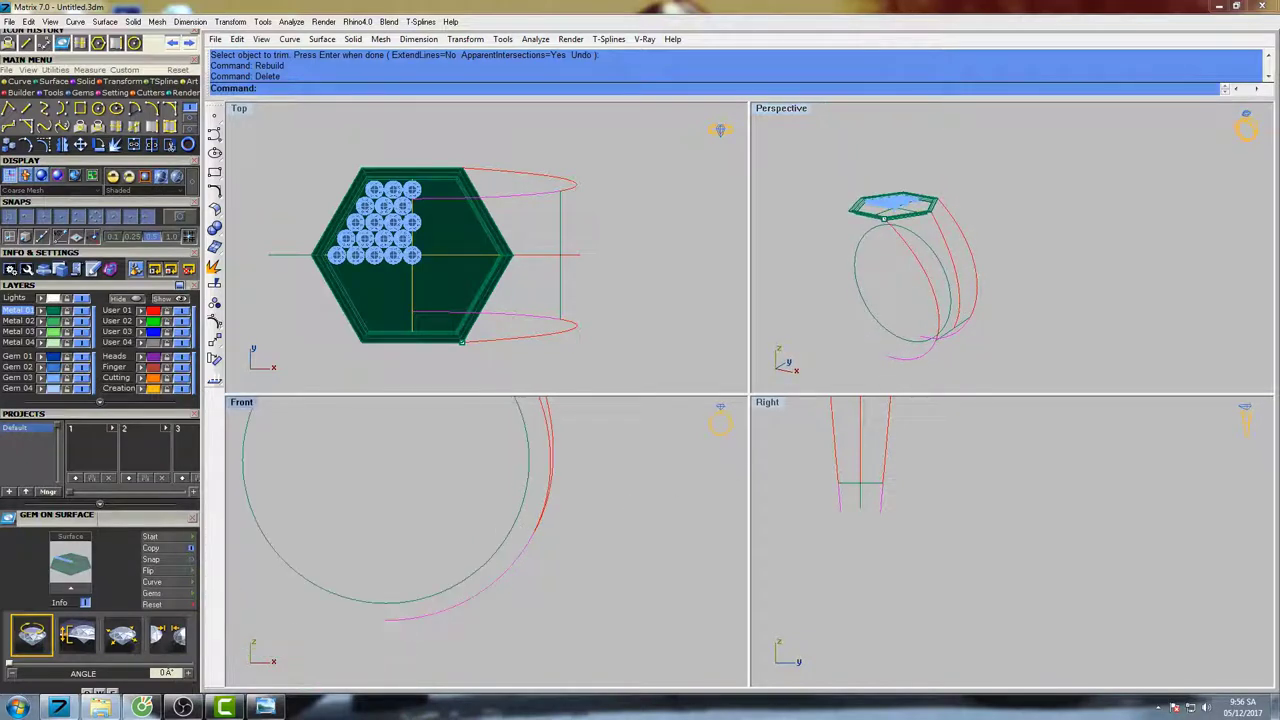
key(F10)
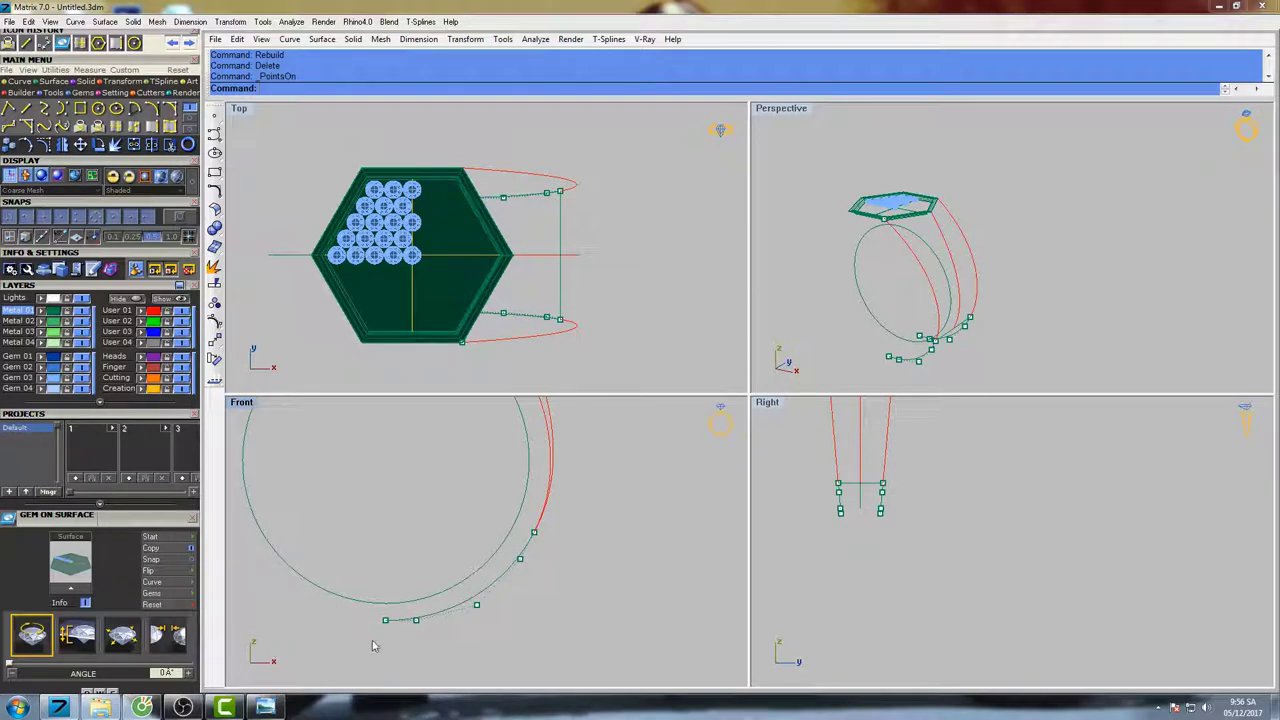
drag(371, 643, 402, 589)
right_drag(471, 541, 451, 527)
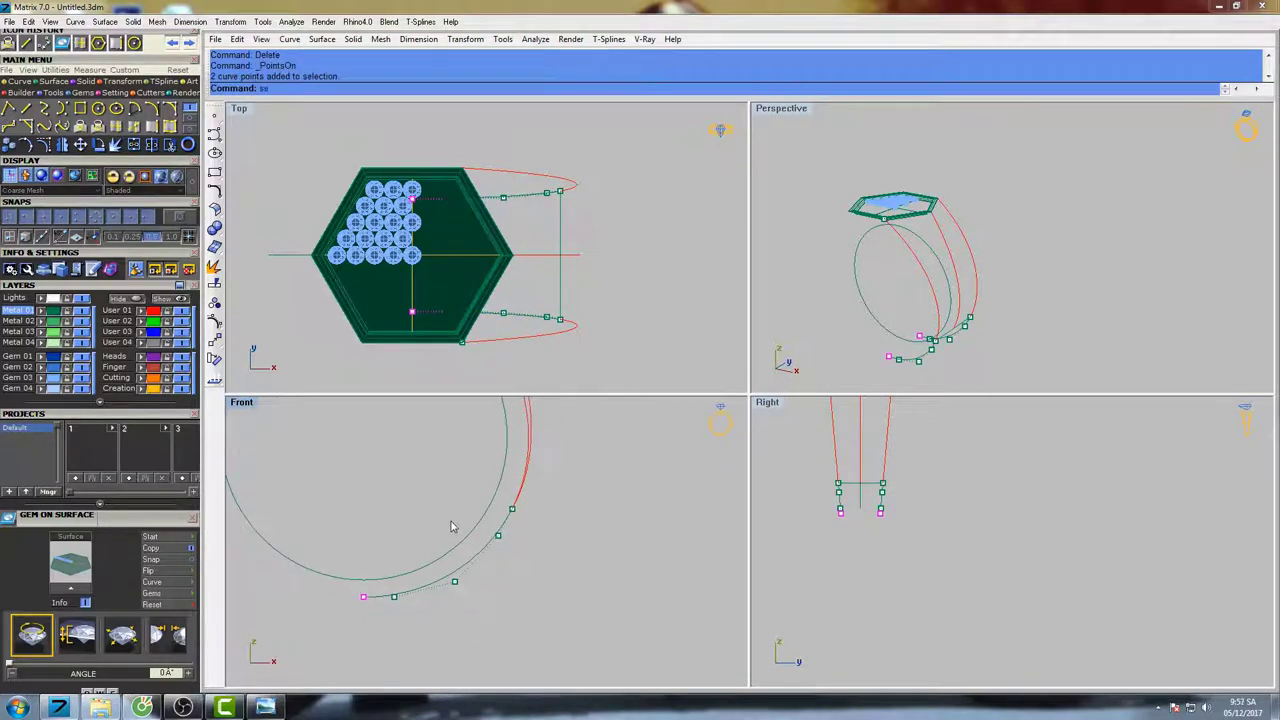
text(ss)
key(Return)
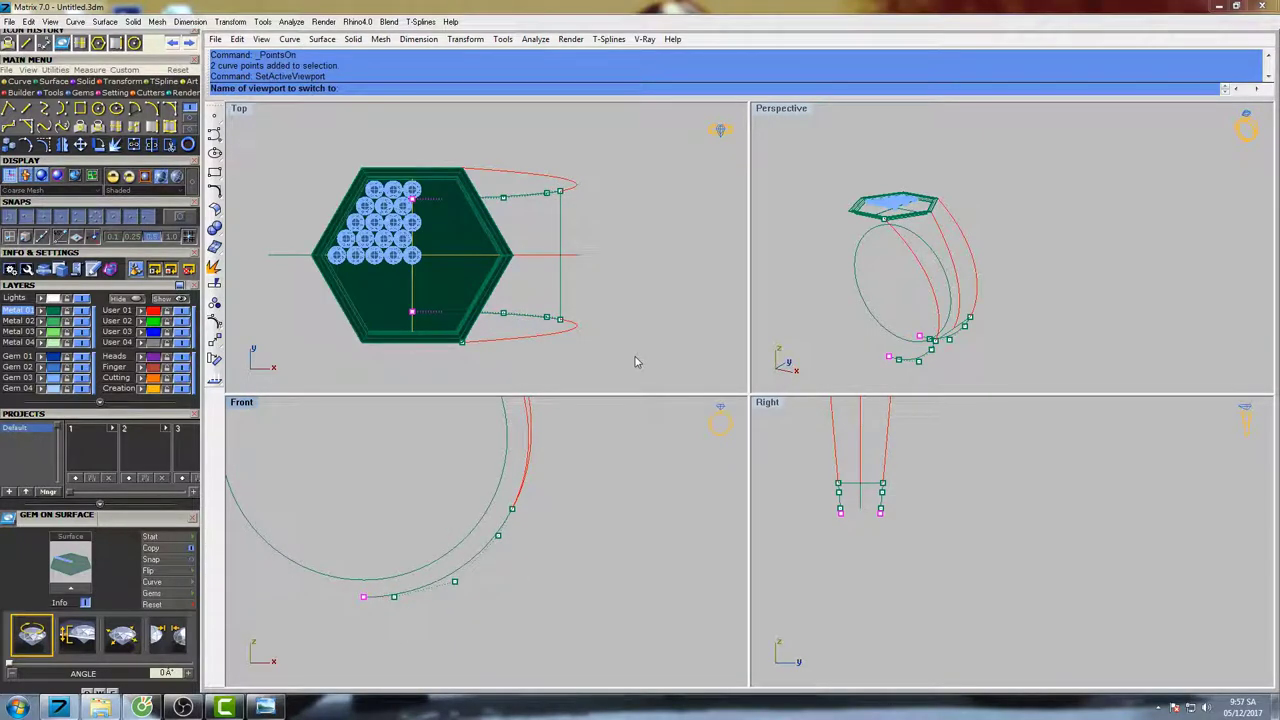
key(Escape)
- Align the two selected end points to X = 0 with SetPt, using world alignment, and turn the control points off
right_drag(557, 509, 605, 516)
text(SetActiveViewport)
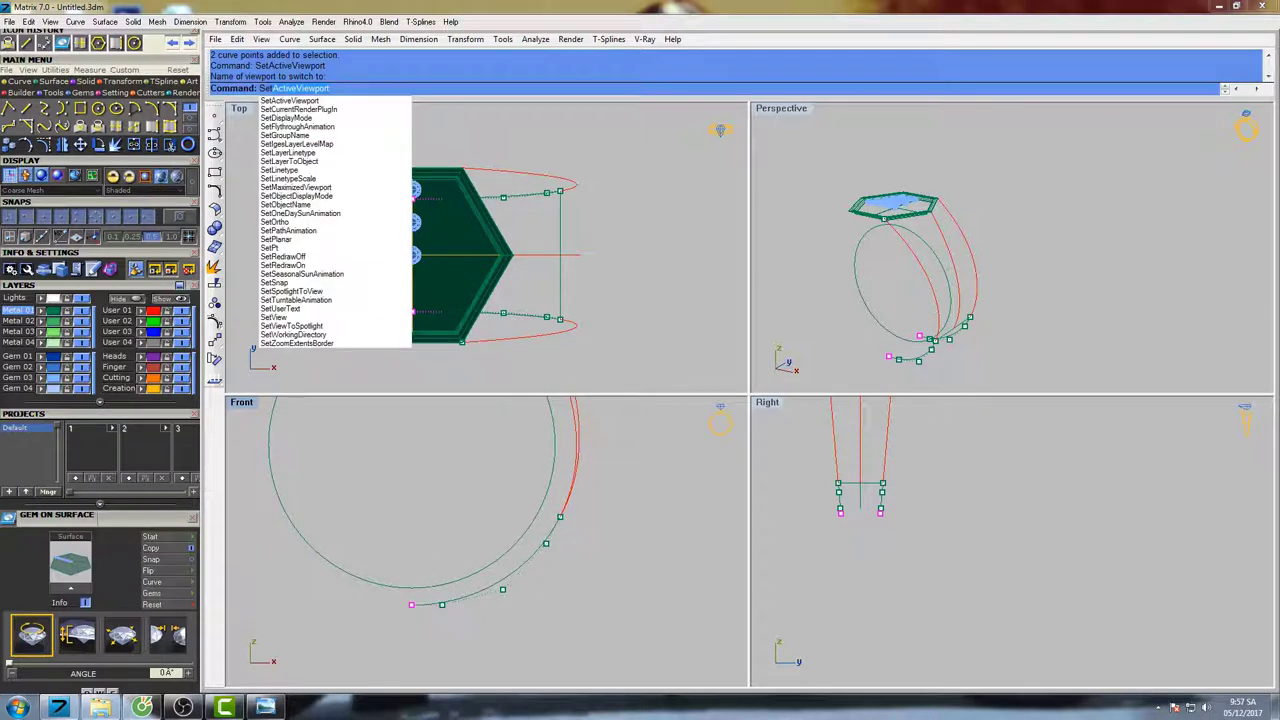
click(280, 248)
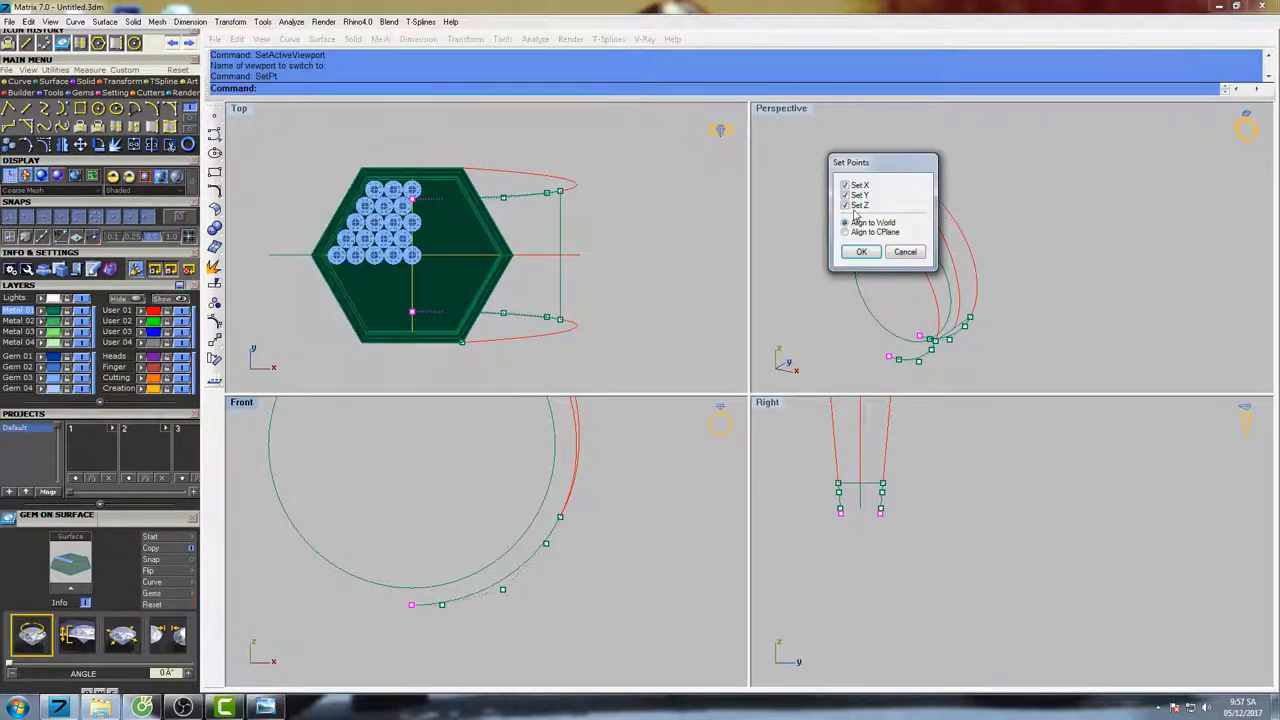
click(861, 252)
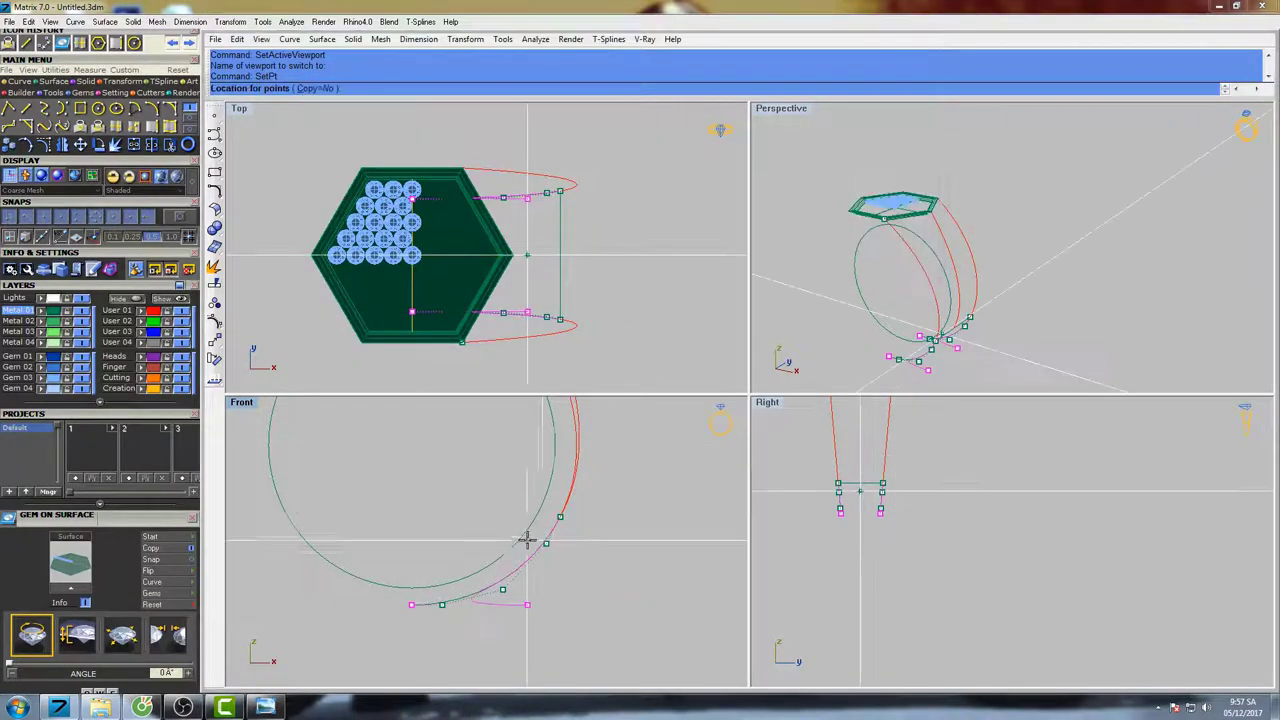
right_drag(523, 534, 575, 540)
text(0)
key(Return)
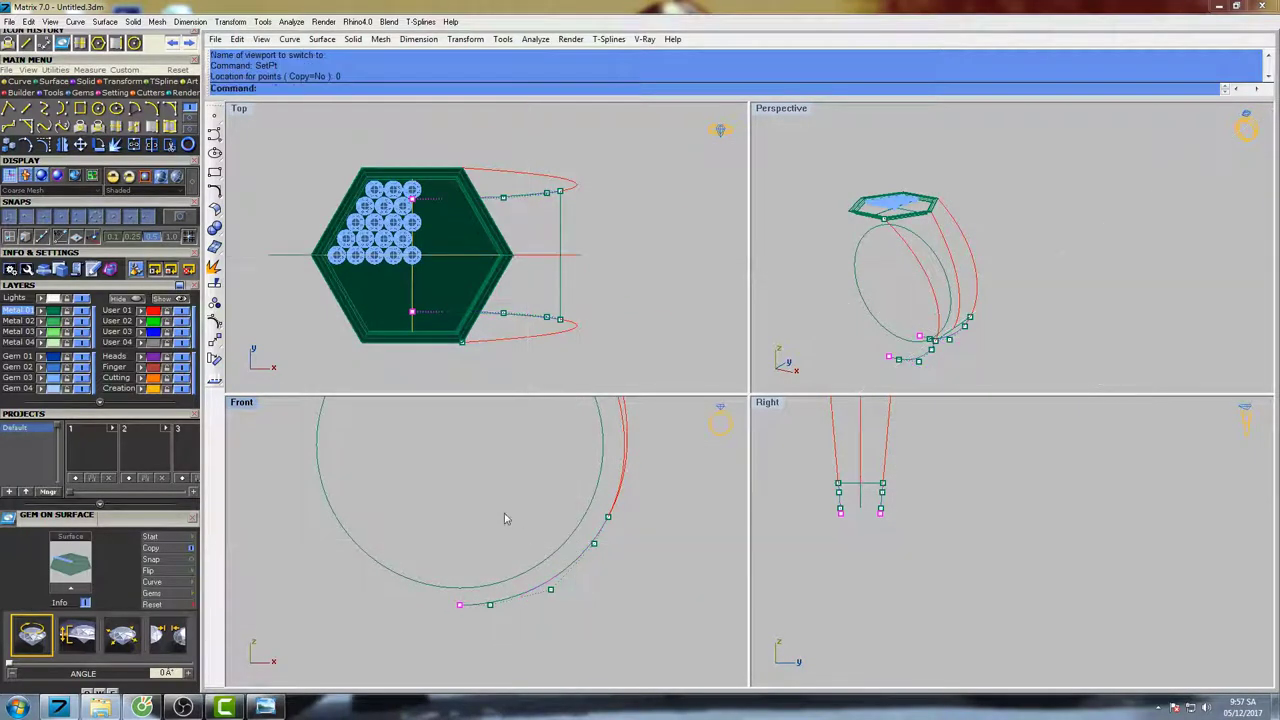
right_drag(506, 517, 471, 503)
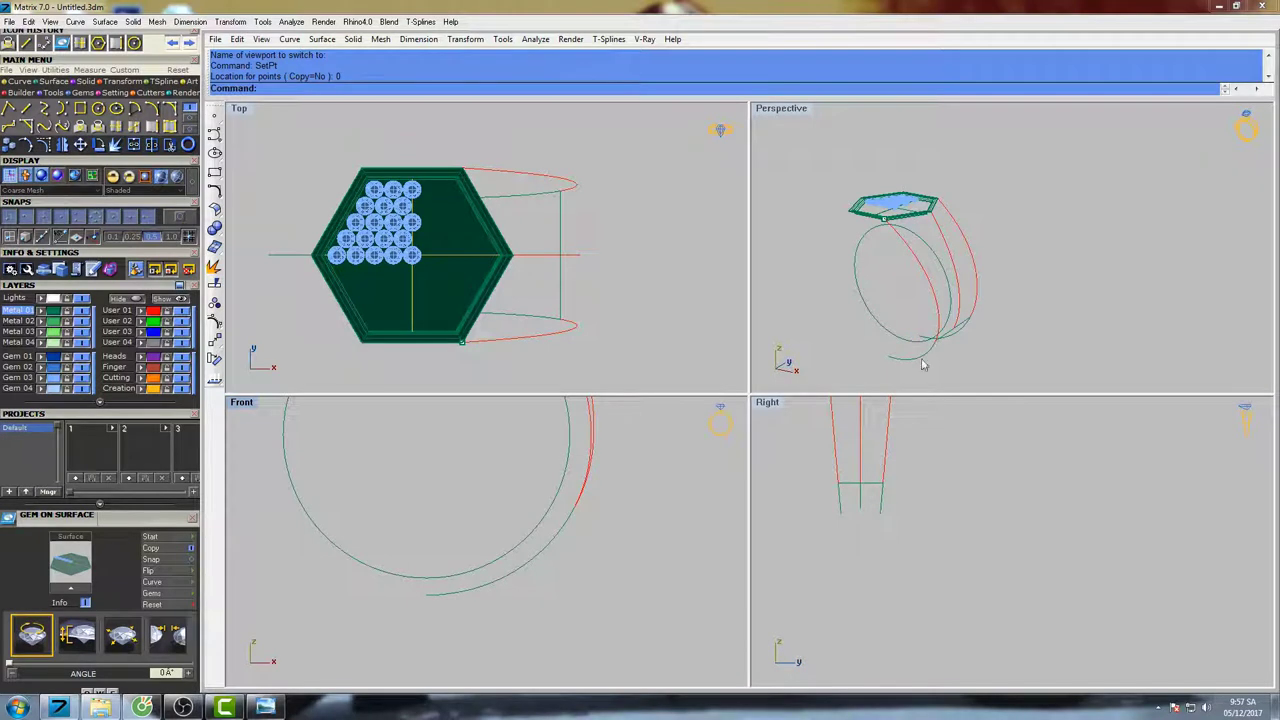
- Loft a surface between the two lower side curves and switch the Perspective view to shaded display
scroll(937, 345, up, 6)
right_drag(937, 345, 991, 214)
right_drag(925, 254, 946, 331)
click(940, 312)
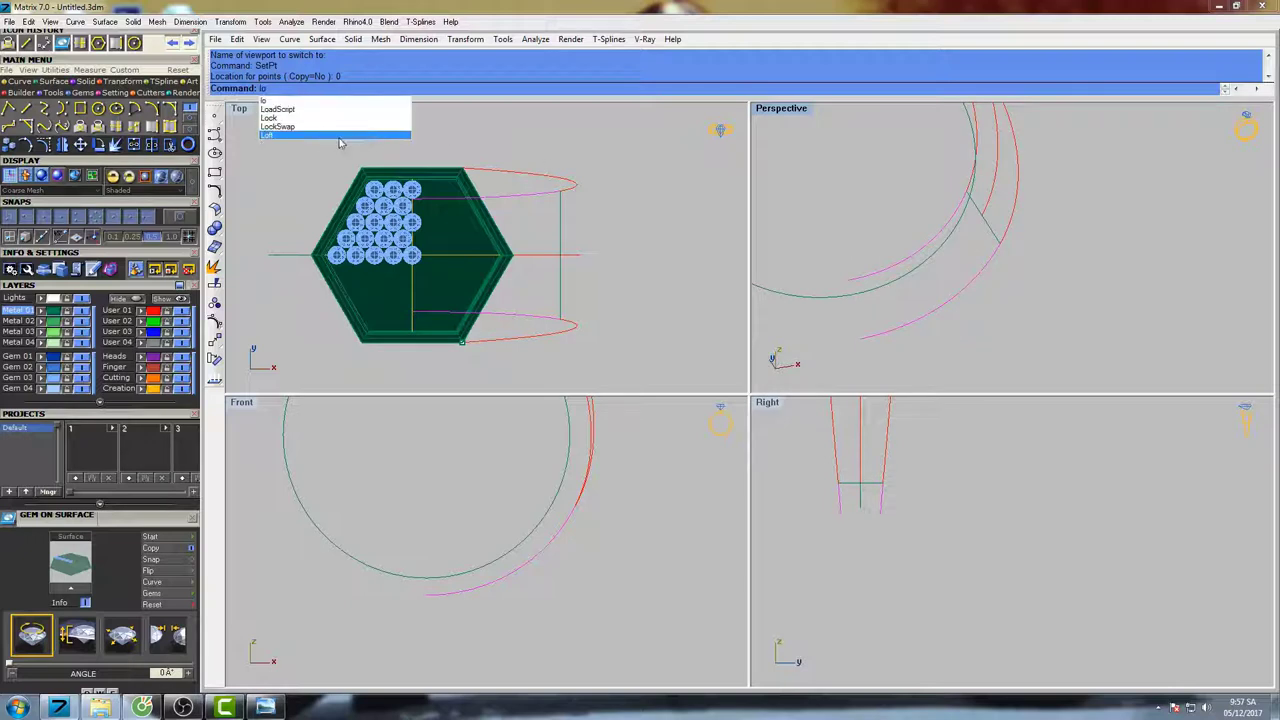
click(289, 136)
key(Return)
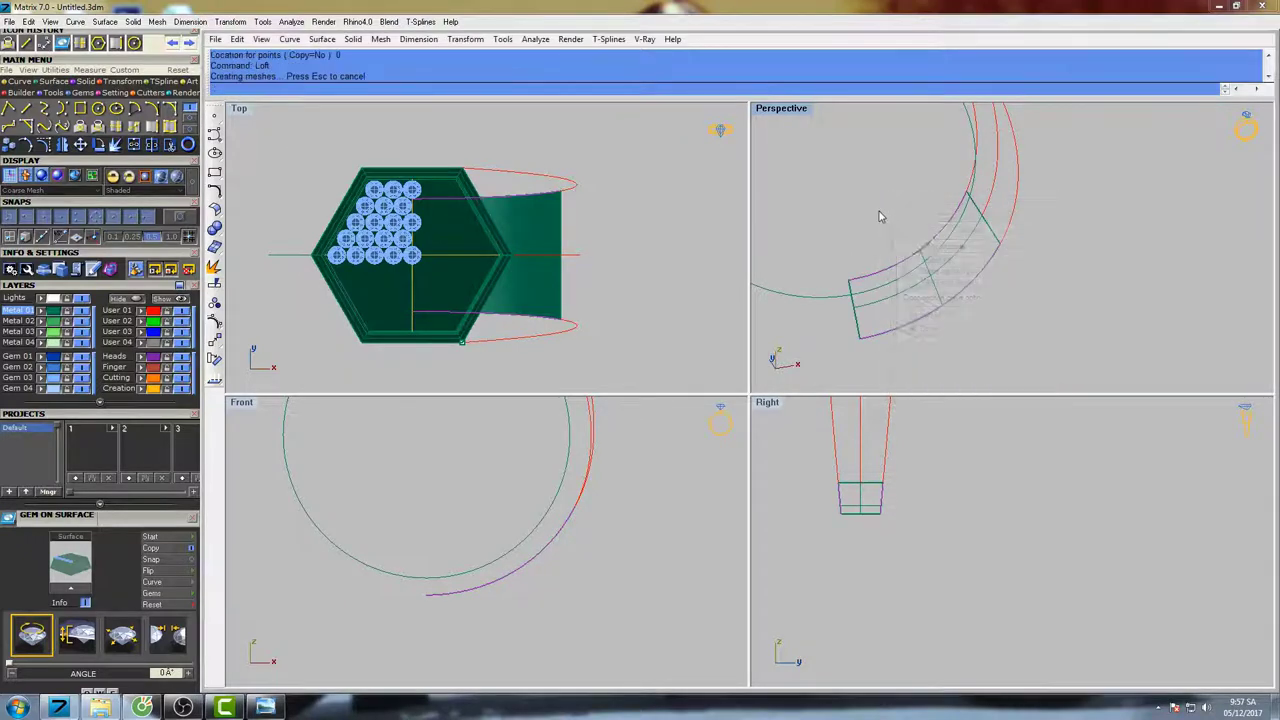
scroll(880, 211, down, 7)
mouse_move(895, 200)
shift+right_down()
mouse_move(895, 262)
mouse_move(958, 252)
mouse_move(949, 211)
mouse_move(958, 274)
mouse_move(957, 246)
mouse_move(938, 237)
shift+right_up()
key(Return)
- Loft a surface between the upper middle curve and the red side curve nearest the front
scroll(987, 341, up, 3)
click(1005, 348)
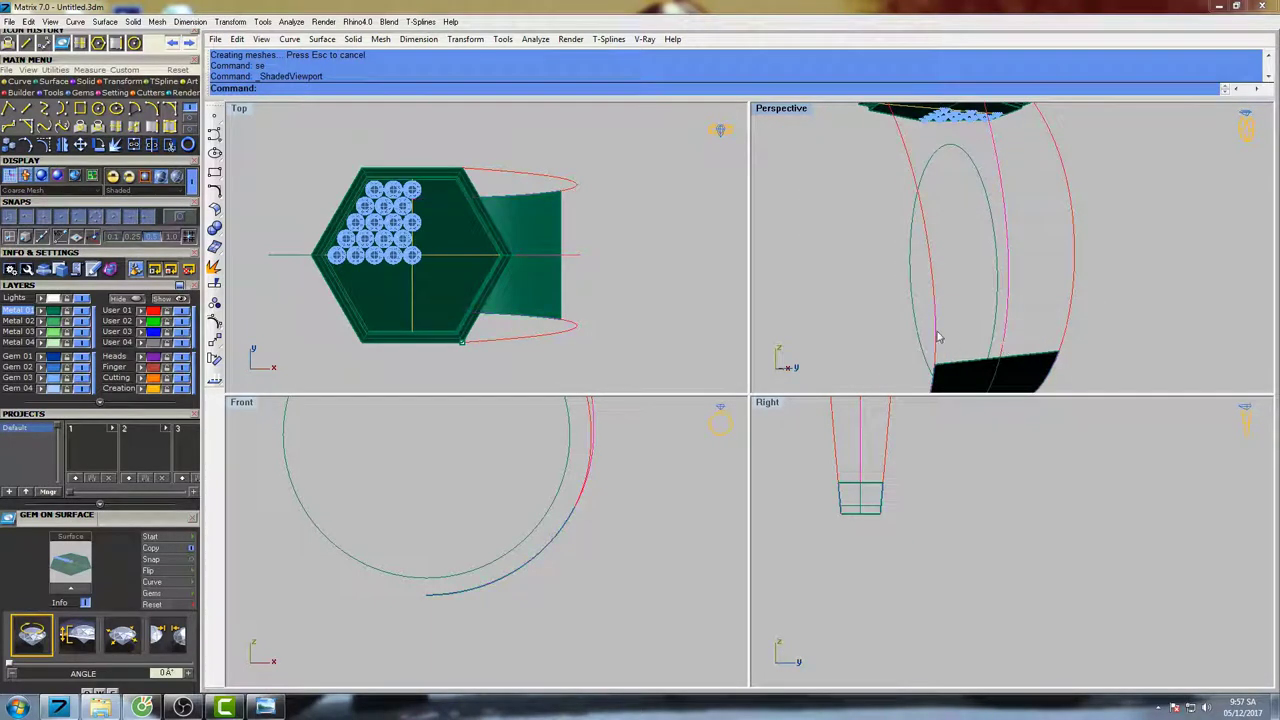
shift+click(936, 337)
right_drag(936, 337, 934, 276)
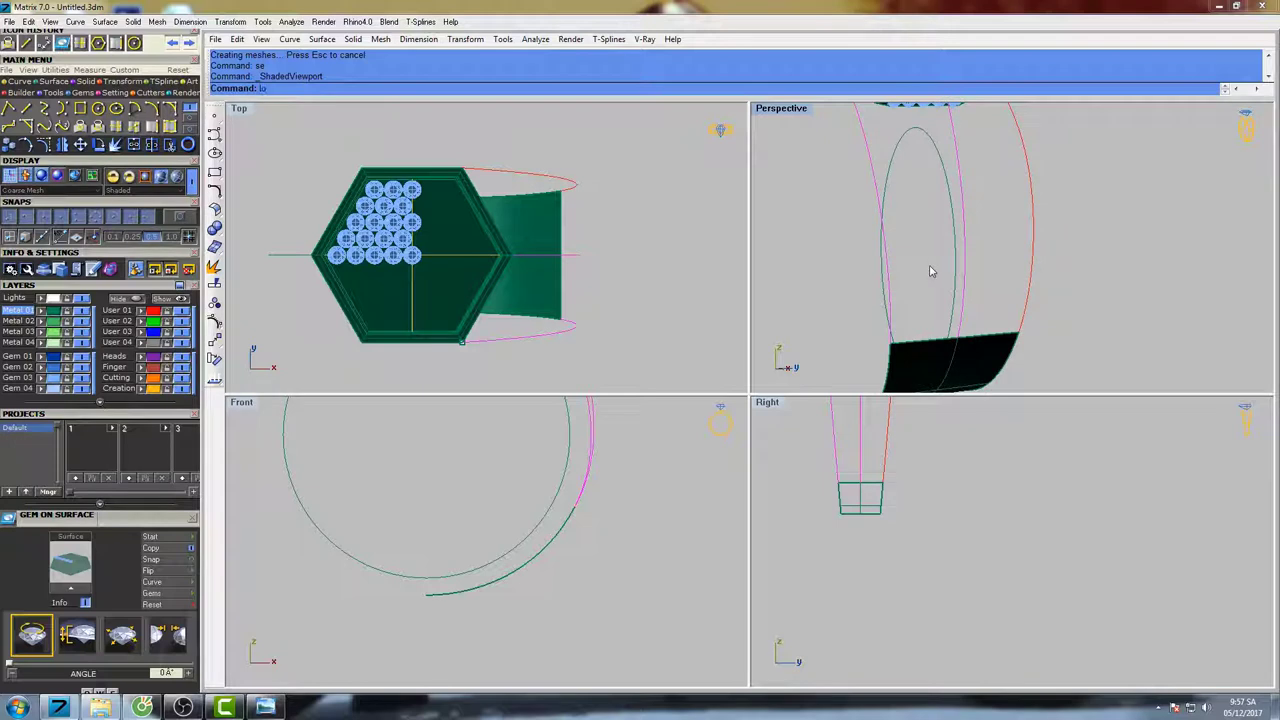
text(f)
click(272, 134)
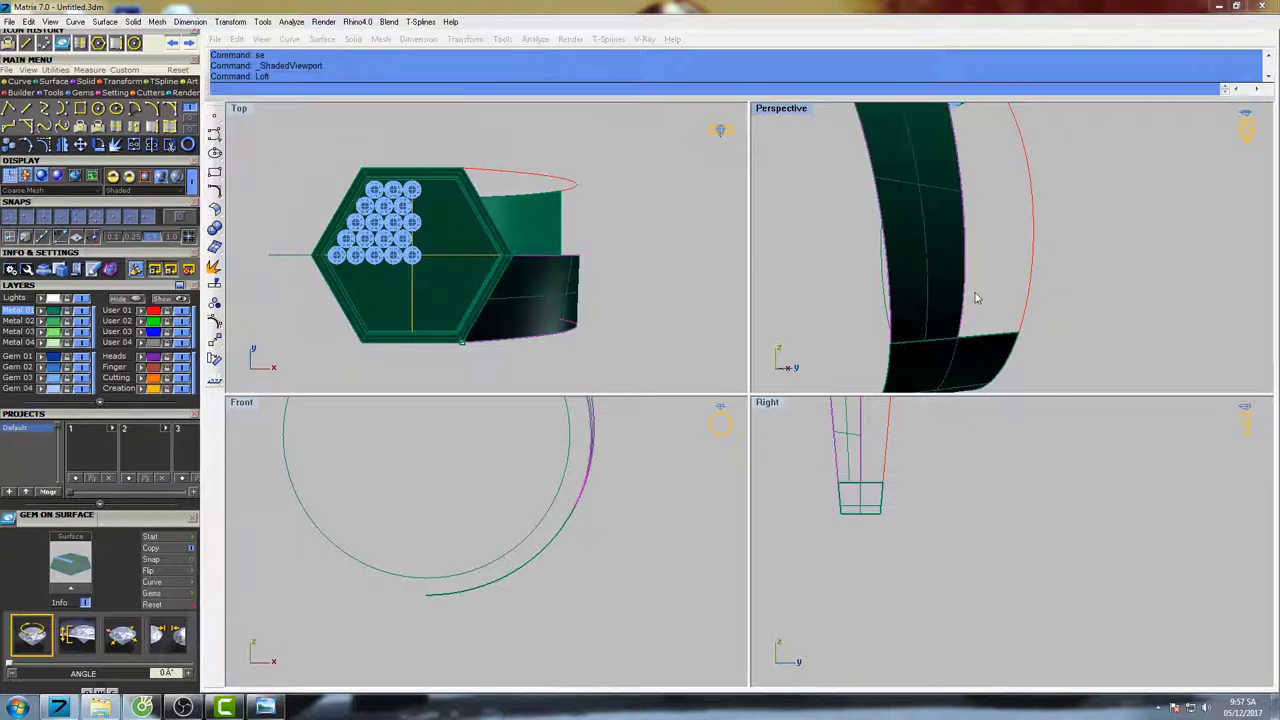
key(Return)
- Loft a surface between the upper middle curve and the remaining red side curve
right_drag(1037, 241, 972, 293)
click(970, 297)
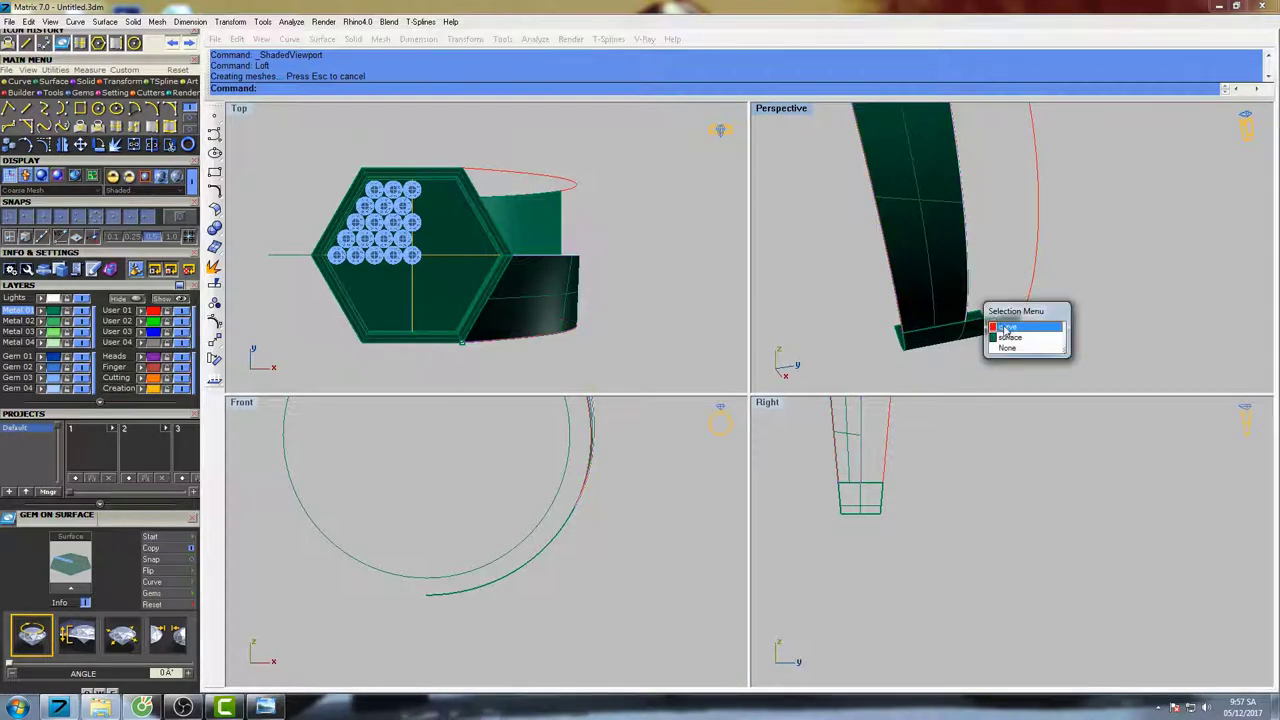
click(1026, 316)
right_click(1086, 252)
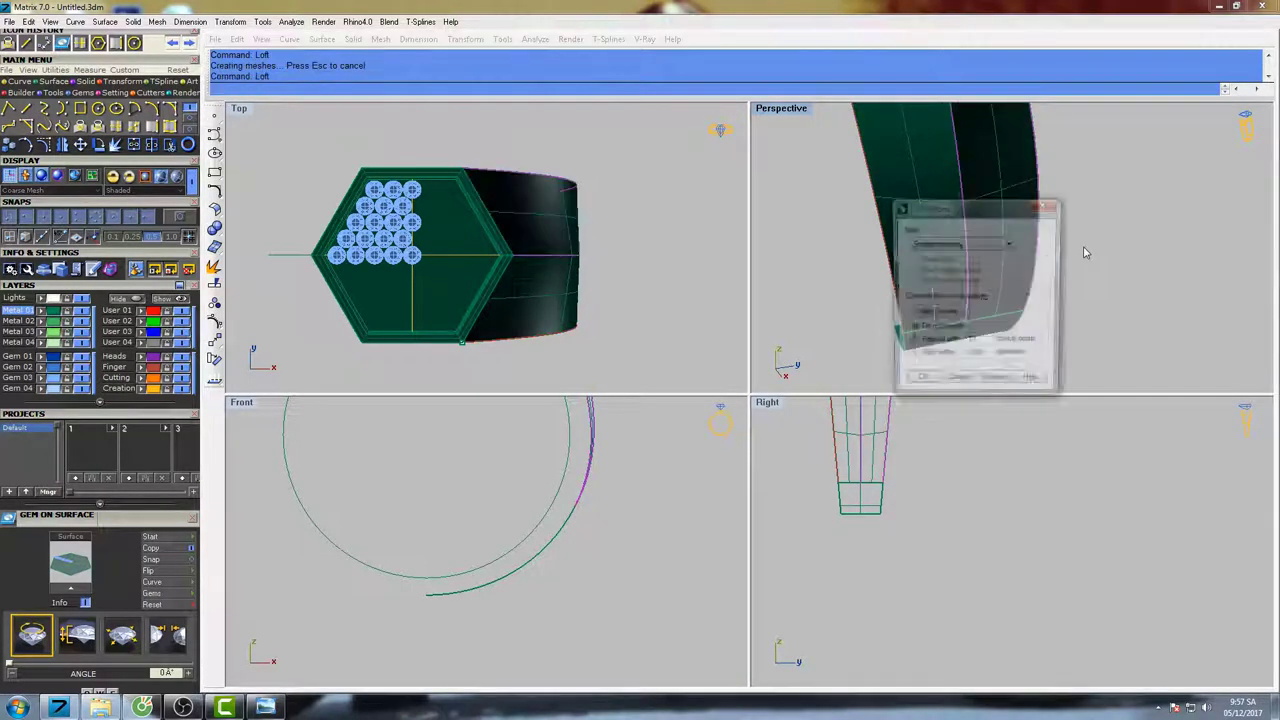
key(Return)
- Shade the Perspective and Top views to examine the lofted shank surfaces beneath the hexagonal head
scroll(1028, 214, down, 5)
mouse_move(1028, 214)
right_down()
mouse_move(1057, 212)
mouse_move(1020, 229)
mouse_move(966, 204)
mouse_move(1050, 270)
mouse_move(938, 222)
mouse_move(1014, 305)
mouse_move(939, 267)
mouse_move(925, 205)
mouse_move(966, 200)
mouse_move(1024, 226)
mouse_move(1014, 277)
mouse_move(974, 220)
mouse_move(989, 320)
mouse_move(1045, 216)
right_up()
text(s)
key(space)
right_drag(652, 289, 658, 272)
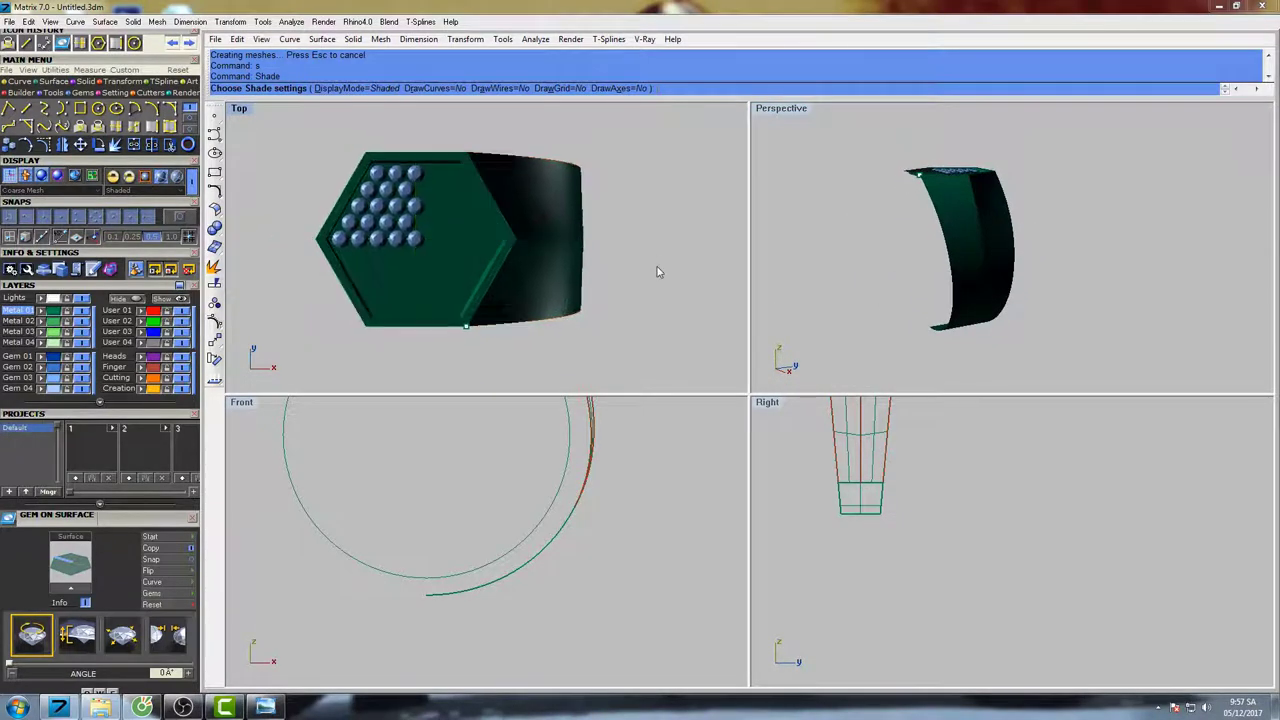
scroll(648, 266, down, 2)
click(631, 471)
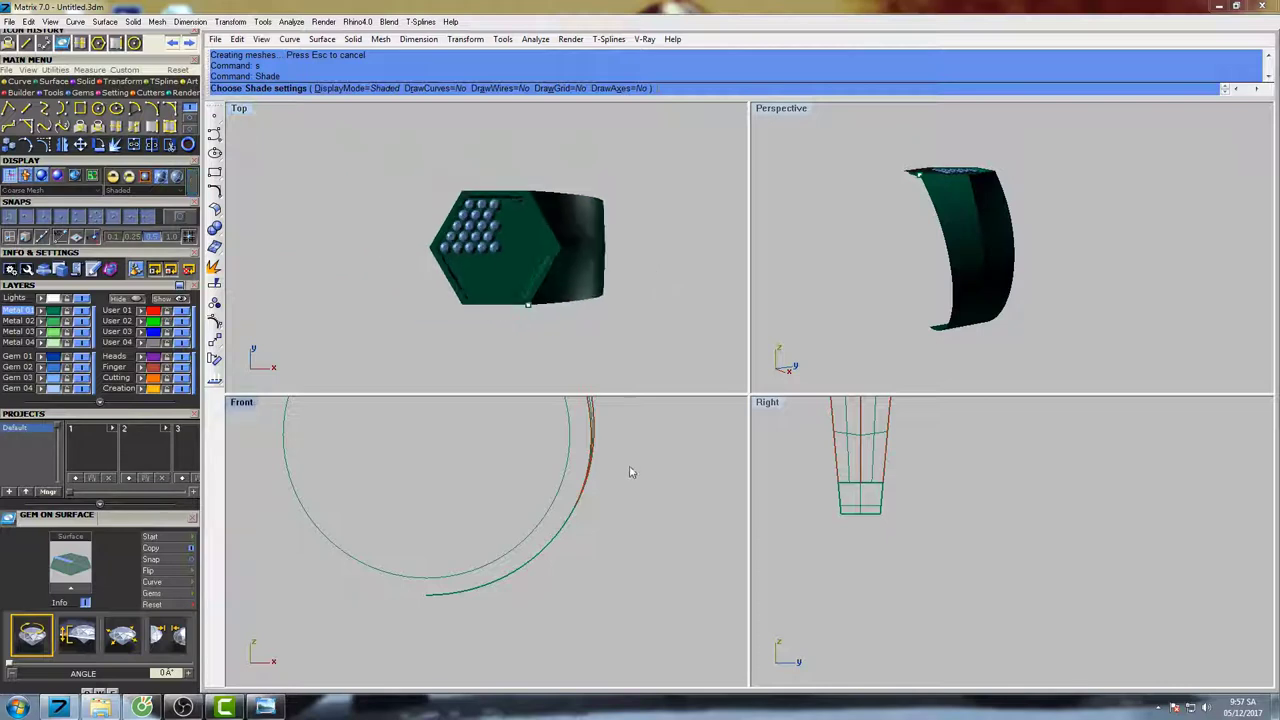
- Leave the shaded display, enlarge the Front view and turn on the control points of the outermost upper shank curve
right_drag(627, 469, 600, 465)
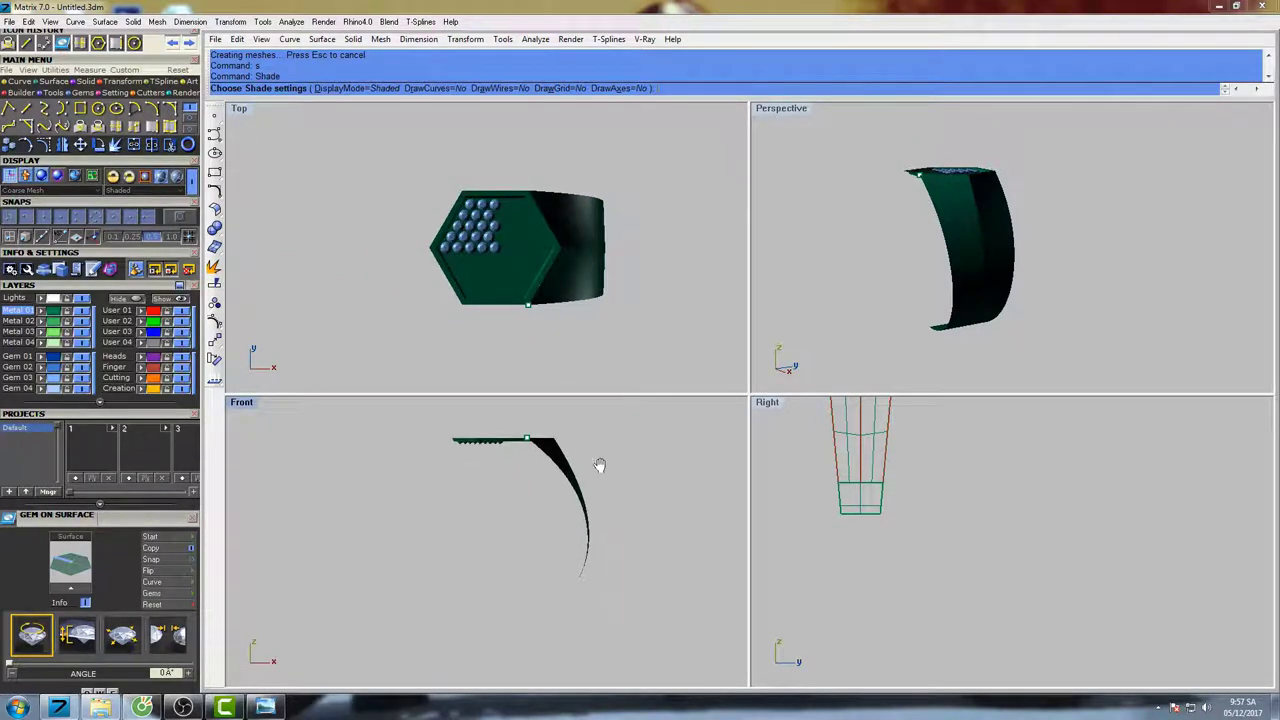
key(Escape)
double_click(242, 403)
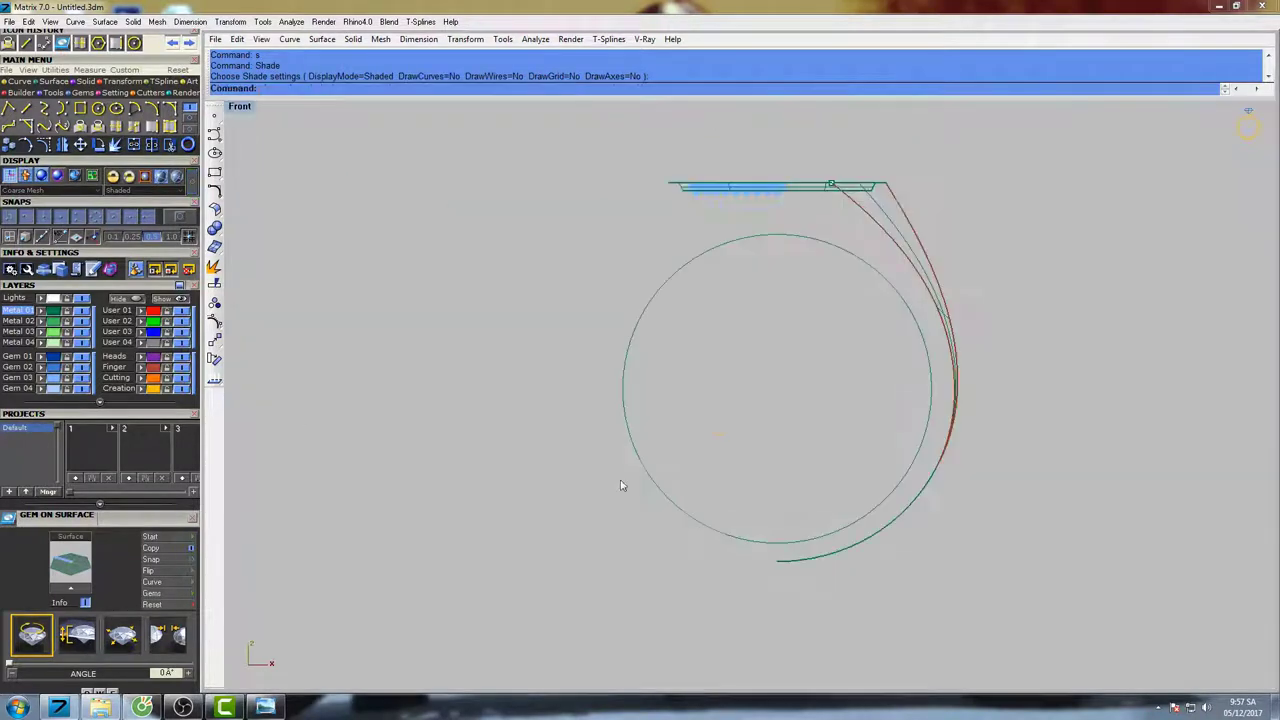
scroll(683, 437, up, 3)
click(717, 300)
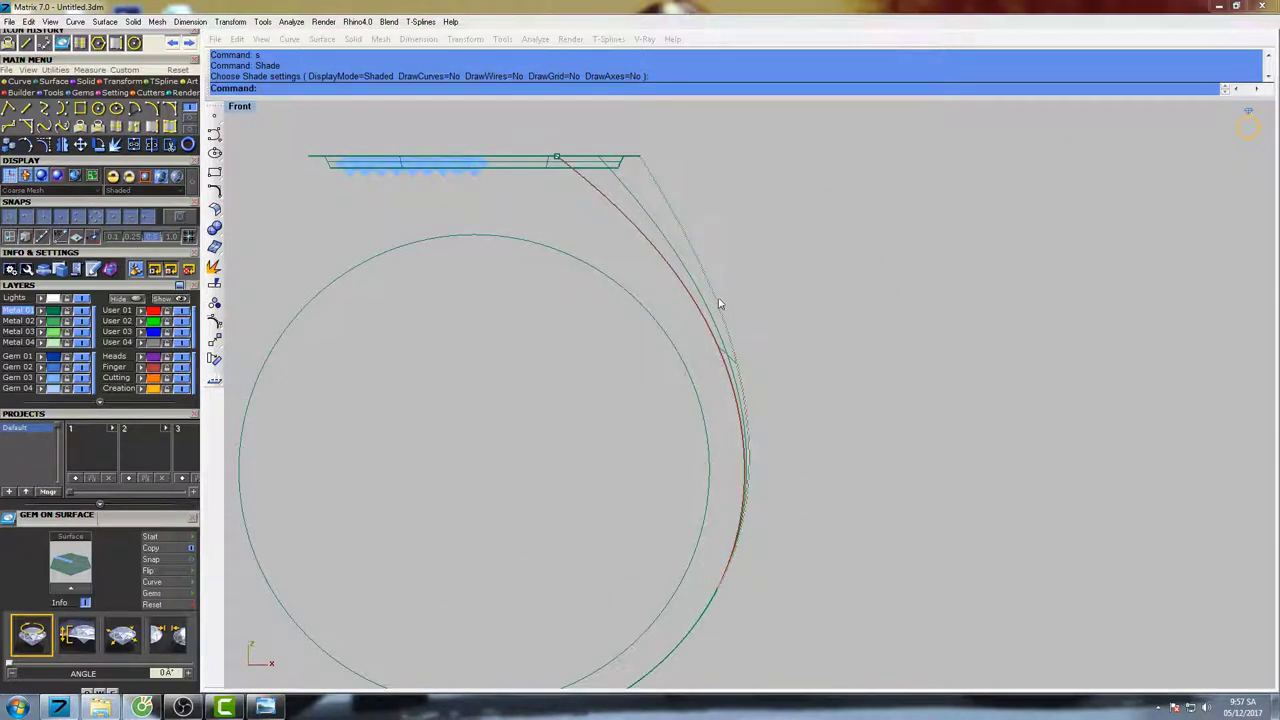
click(767, 330)
right_drag(765, 325, 730, 312)
key(F10)
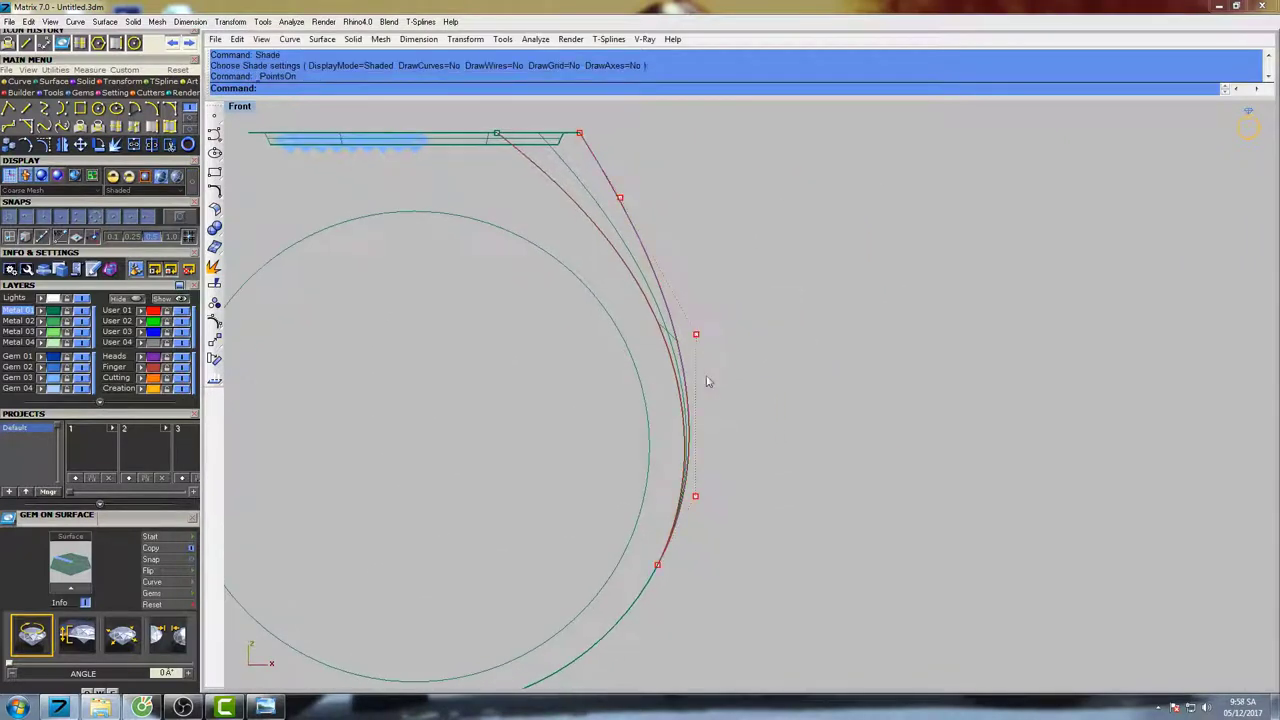
- Move the outer shank curve's lower control point slightly outward, horizontally away from the finger circle
scroll(703, 491, up, 4)
click(706, 462)
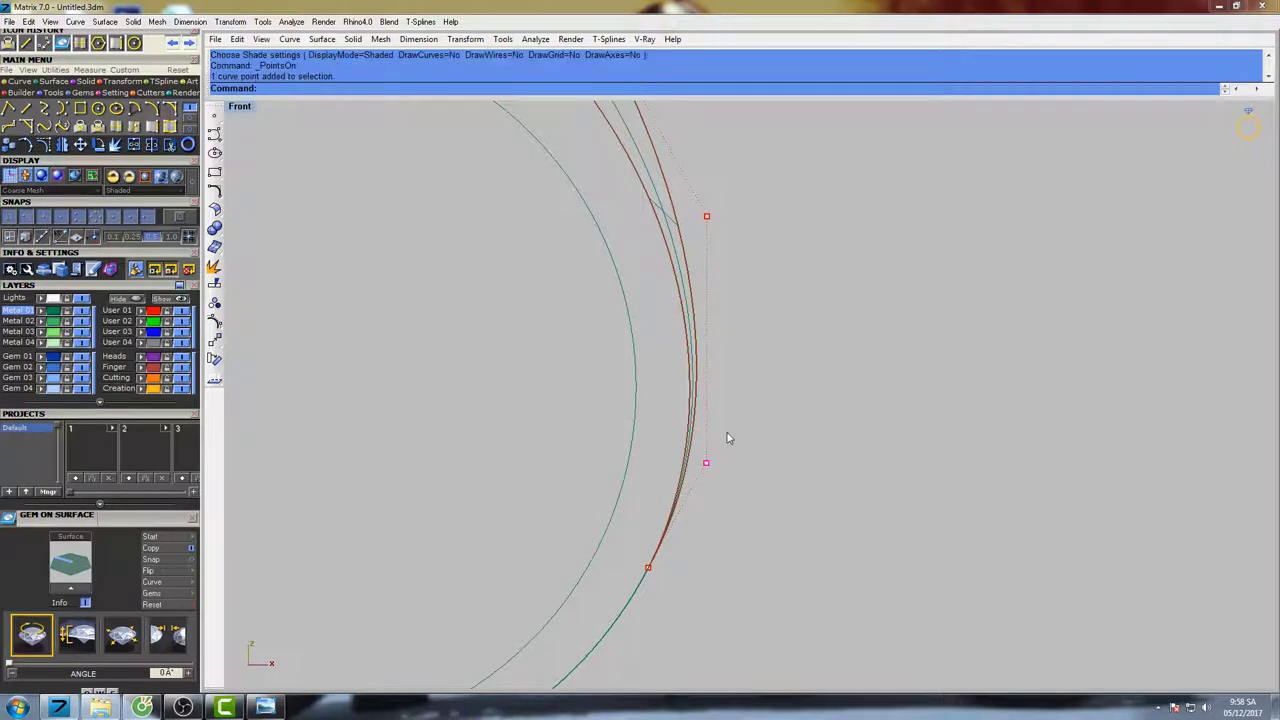
scroll(726, 436, up, 1)
text(ve)
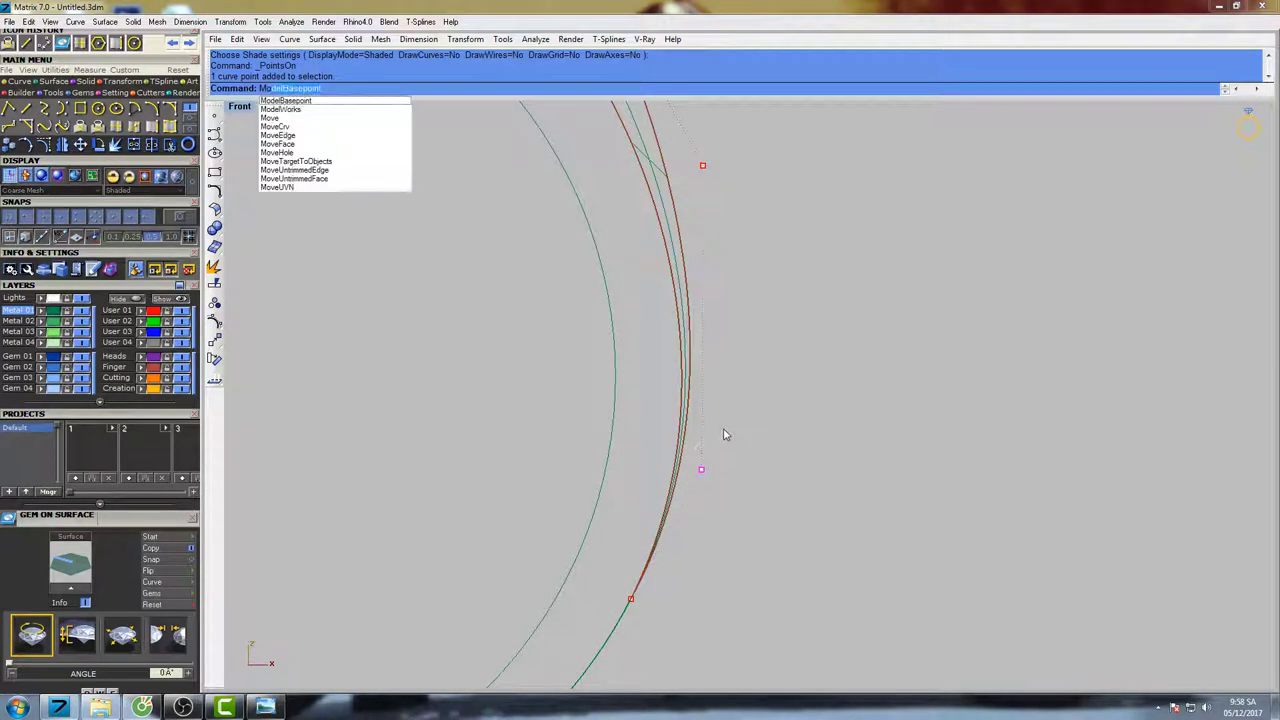
key(Return)
click(758, 309)
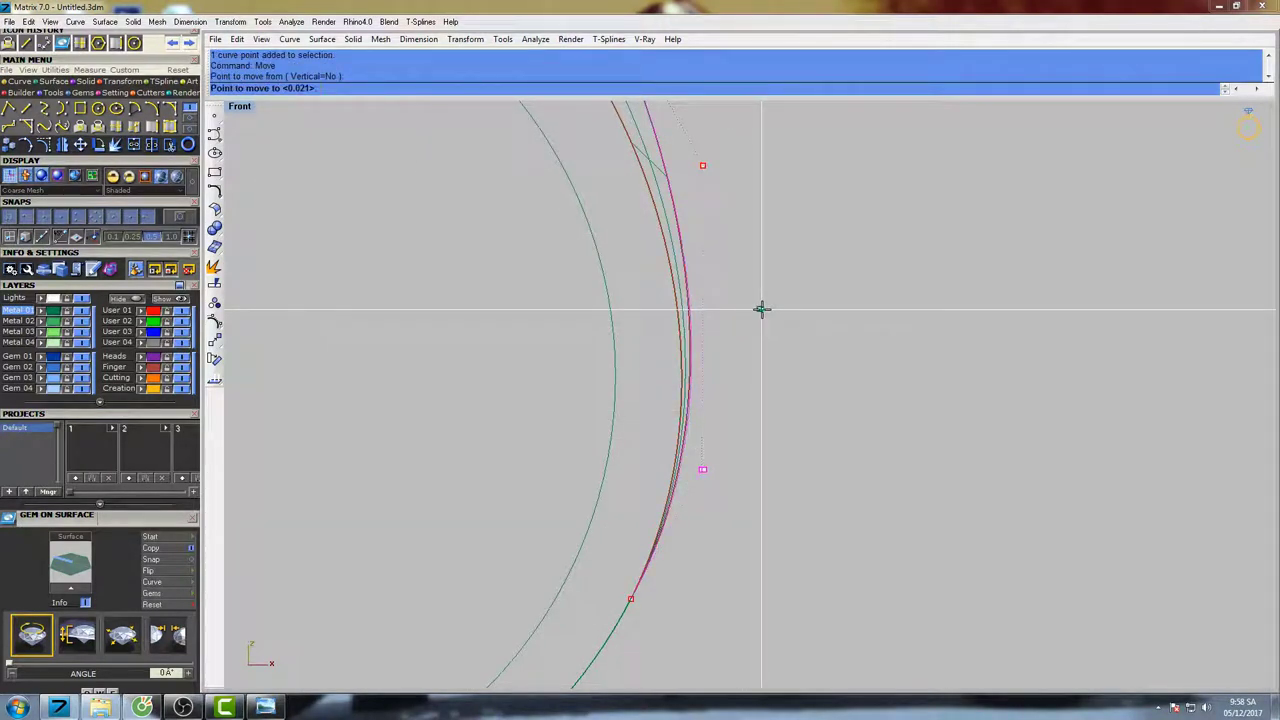
click(762, 311)
- Move the outer shank curve's middle control point horizontally outward in two nudges of about 0.12 each
scroll(737, 349, down, 2)
drag(683, 263, 732, 356)
right_click(752, 284)
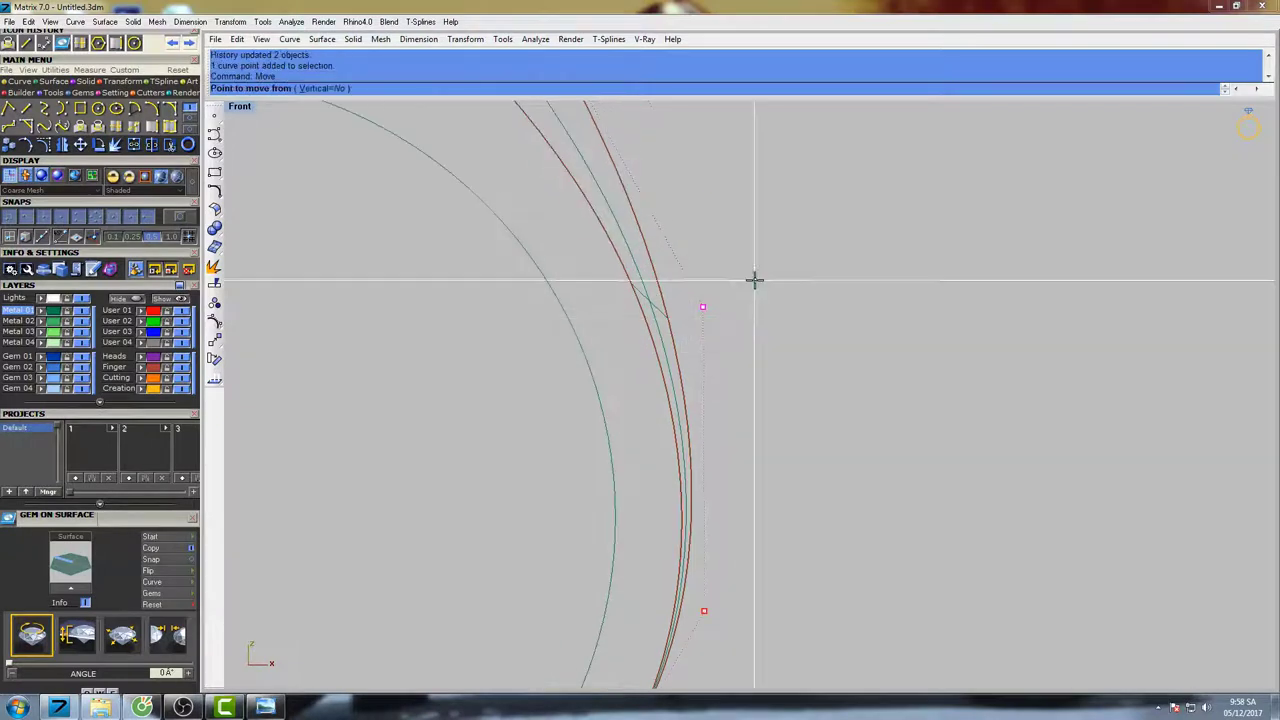
click(752, 264)
click(757, 263)
right_click(757, 264)
click(741, 252)
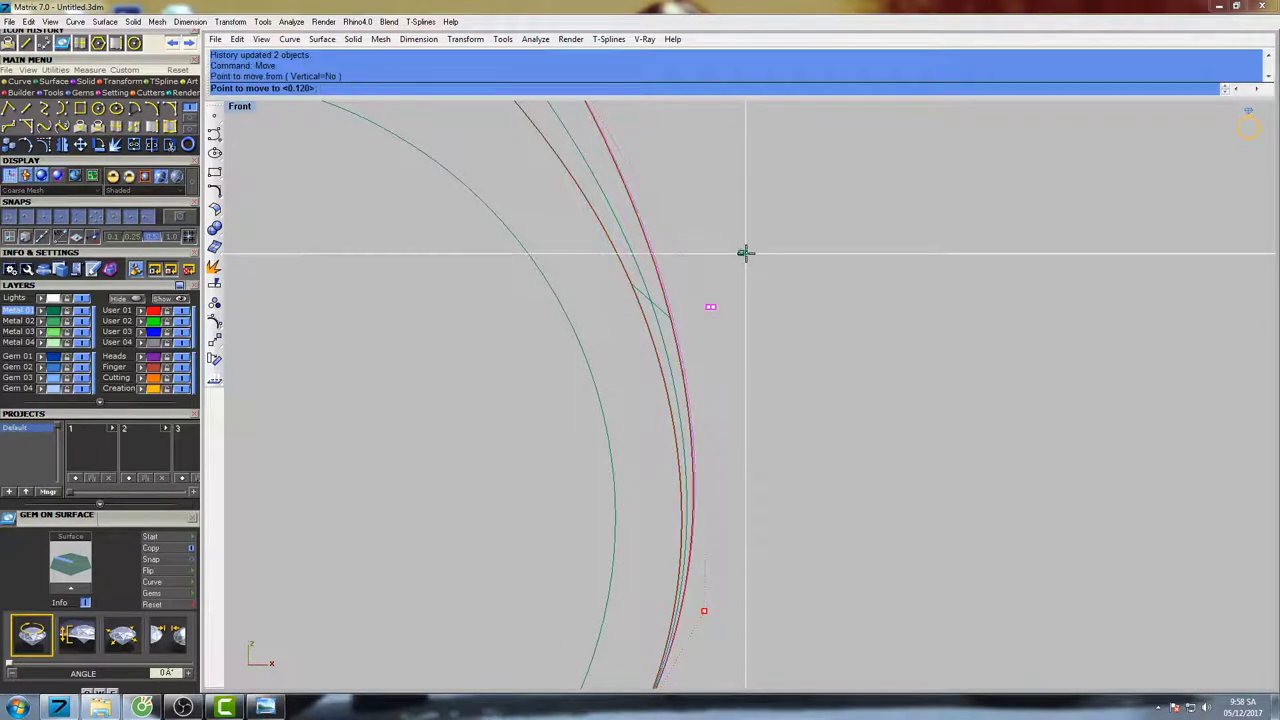
click(755, 248)
- Move the outer shank curve's control point just below the head outward by about 0.18, plus a further 0.09
scroll(728, 264, down, 4)
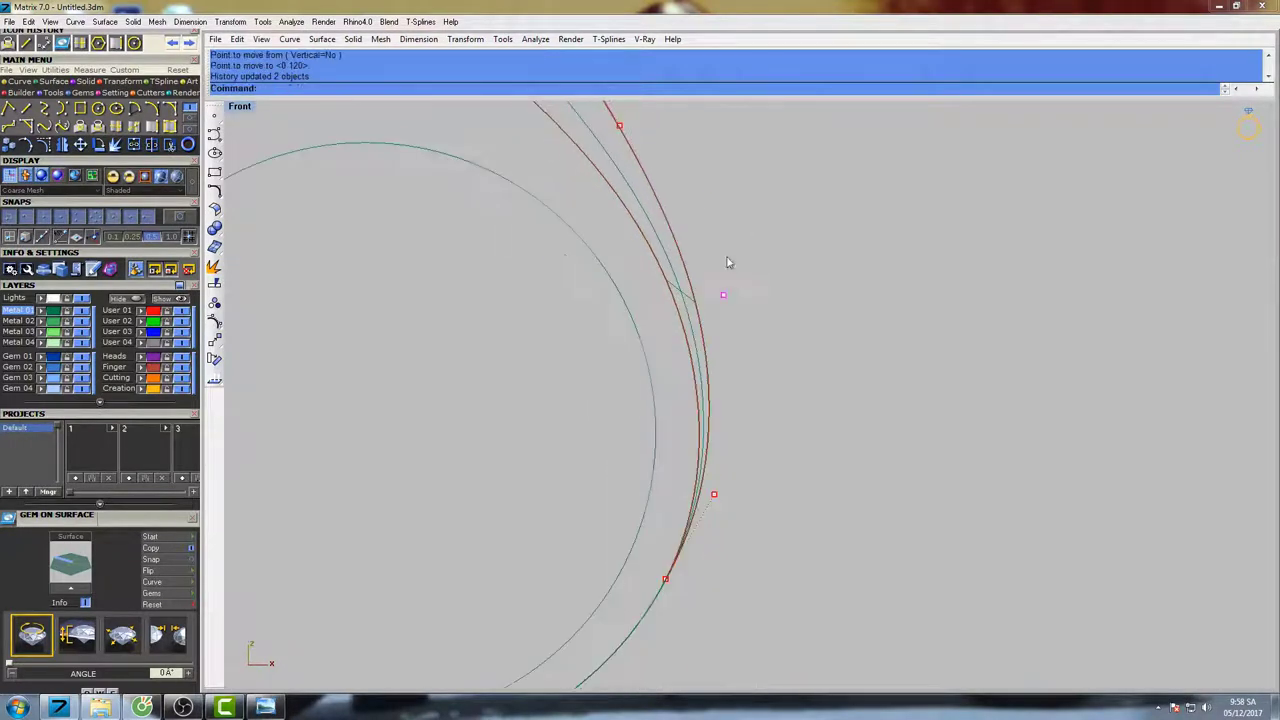
right_drag(693, 201, 716, 317)
right_click(702, 268)
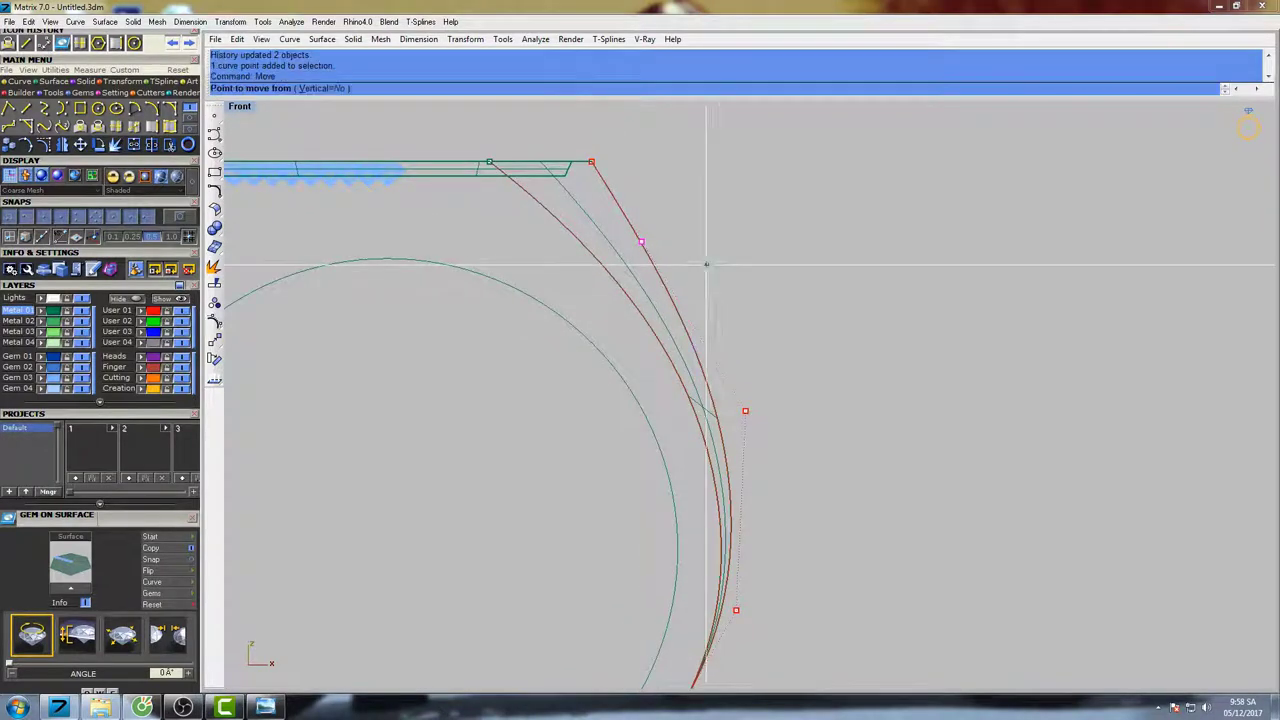
click(720, 263)
click(726, 262)
scroll(696, 252, up, 4)
key(Return)
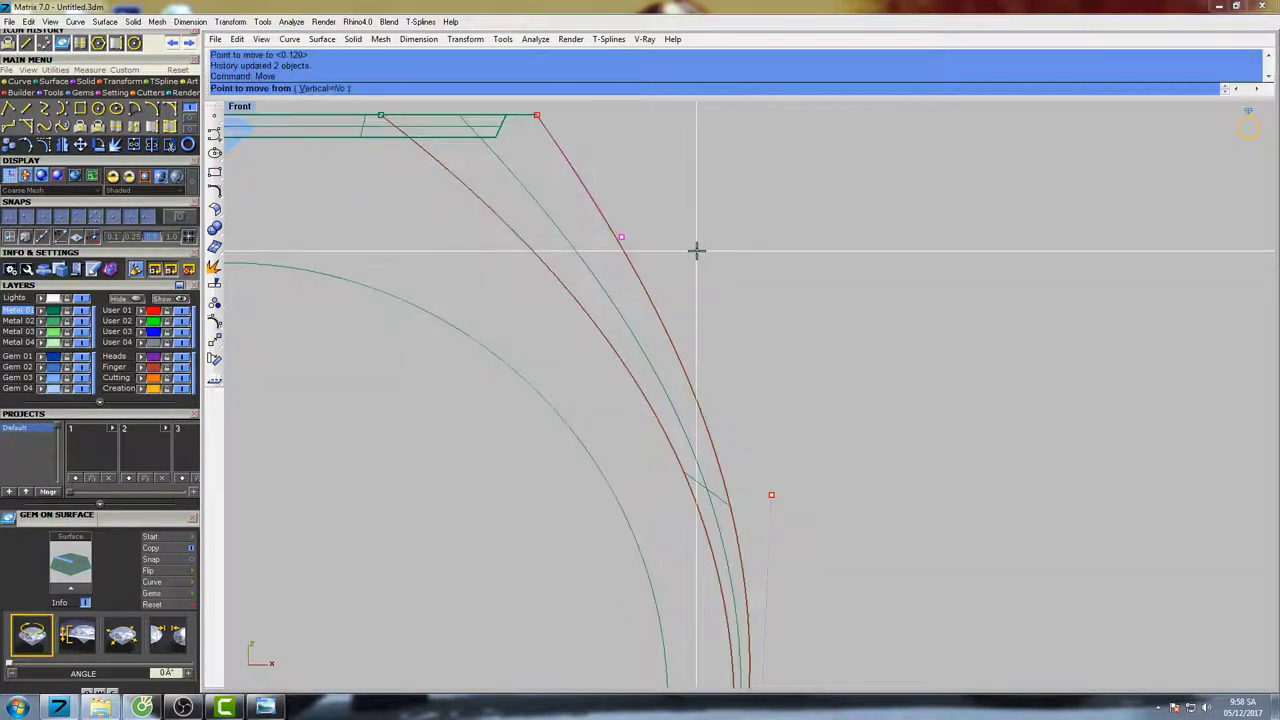
click(712, 249)
click(714, 249)
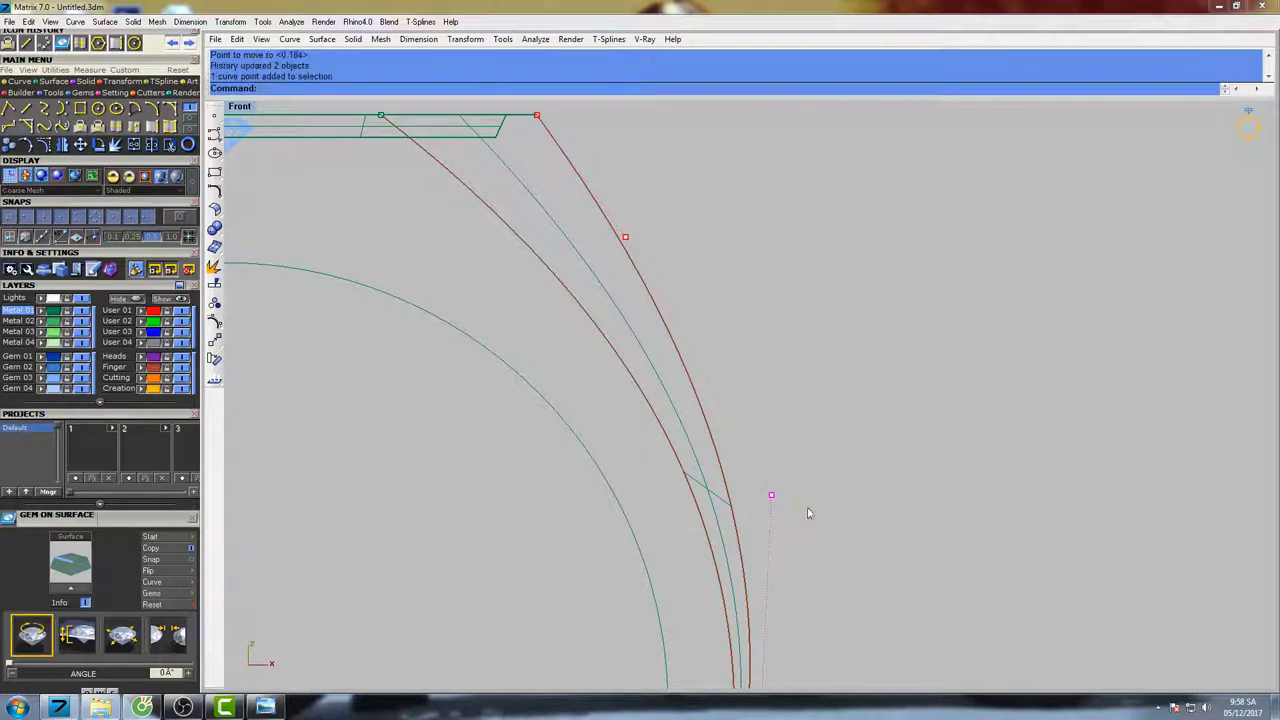
- Move the outer shank curve's middle control point about 0.1 outward and its upper control point about 0.06 outward
key(Return)
click(828, 390)
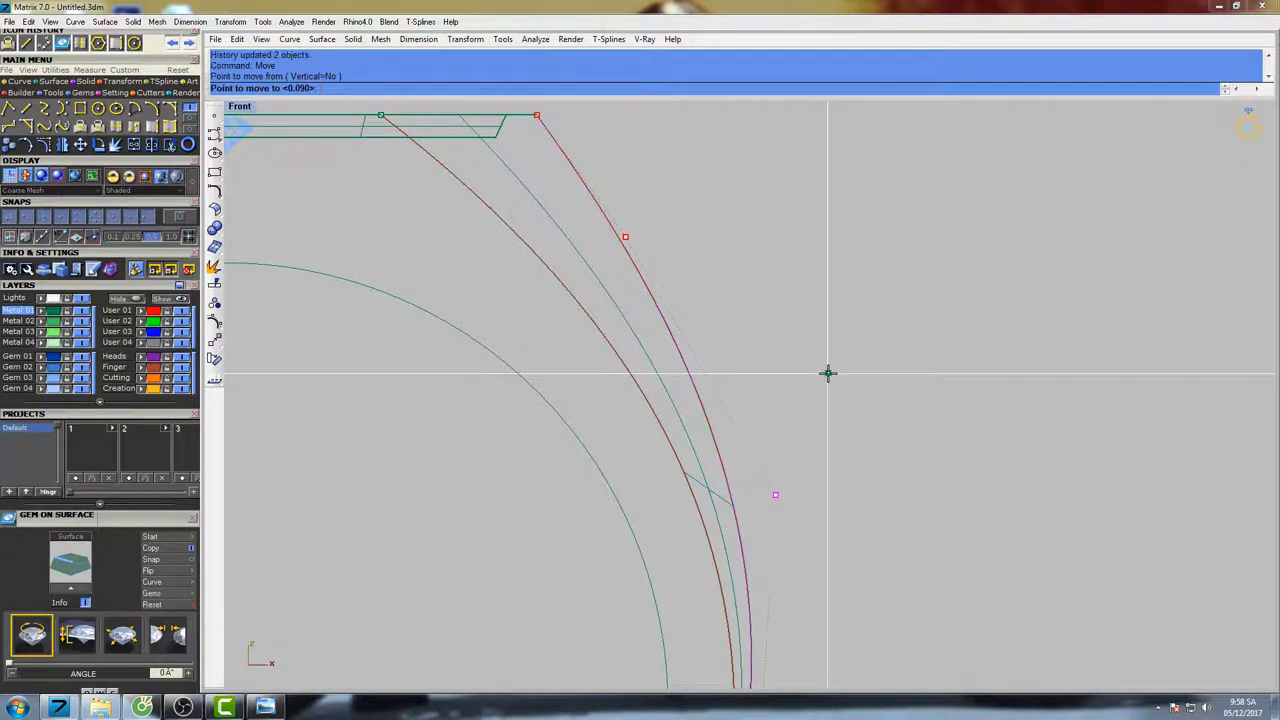
click(832, 375)
right_drag(729, 314, 778, 388)
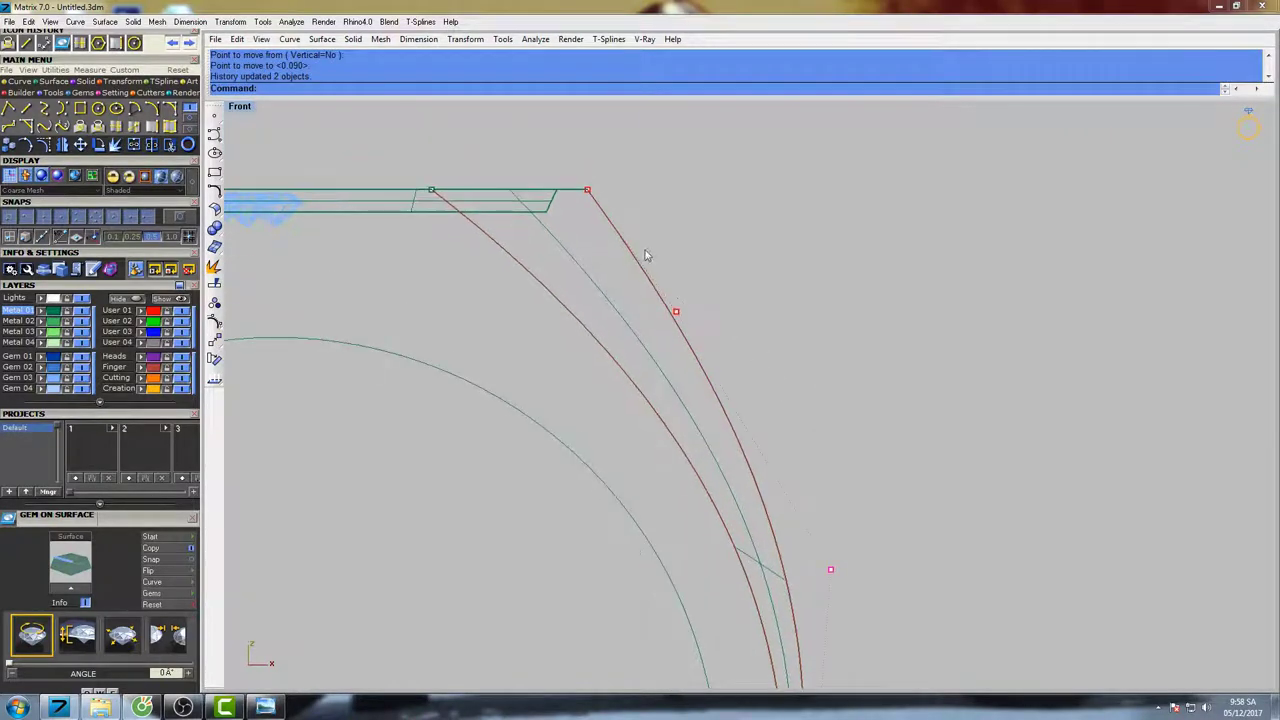
drag(645, 250, 727, 322)
right_click(749, 286)
click(750, 286)
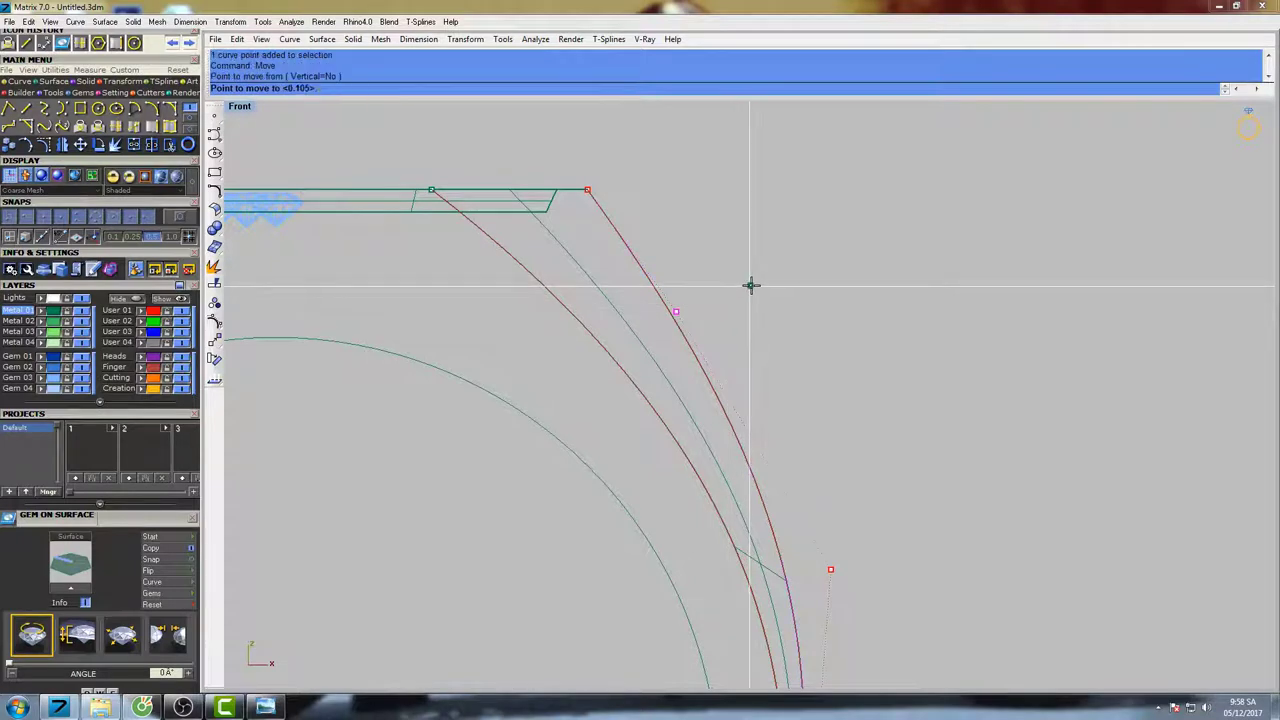
click(751, 285)
- Move the outer shank curve's middle control point another 0.06 or so outward and the upper one about 0.09
click(830, 569)
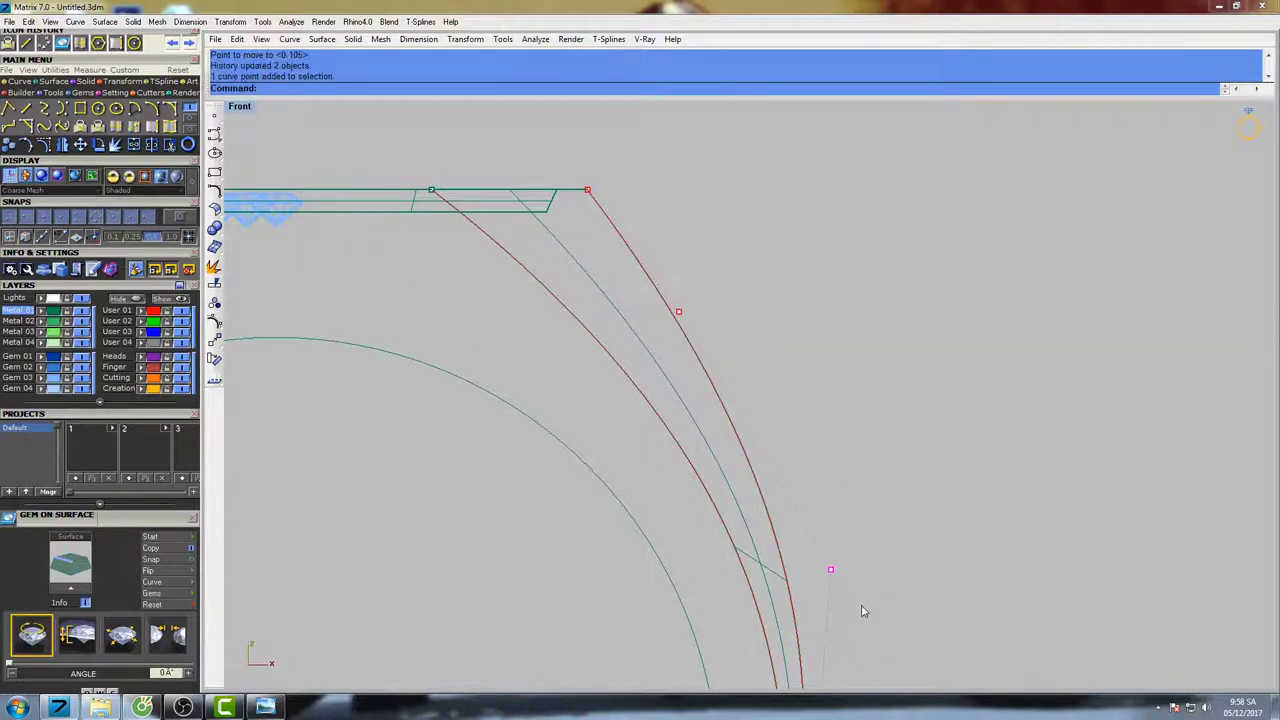
right_drag(860, 608, 780, 489)
key(Return)
click(820, 457)
click(823, 459)
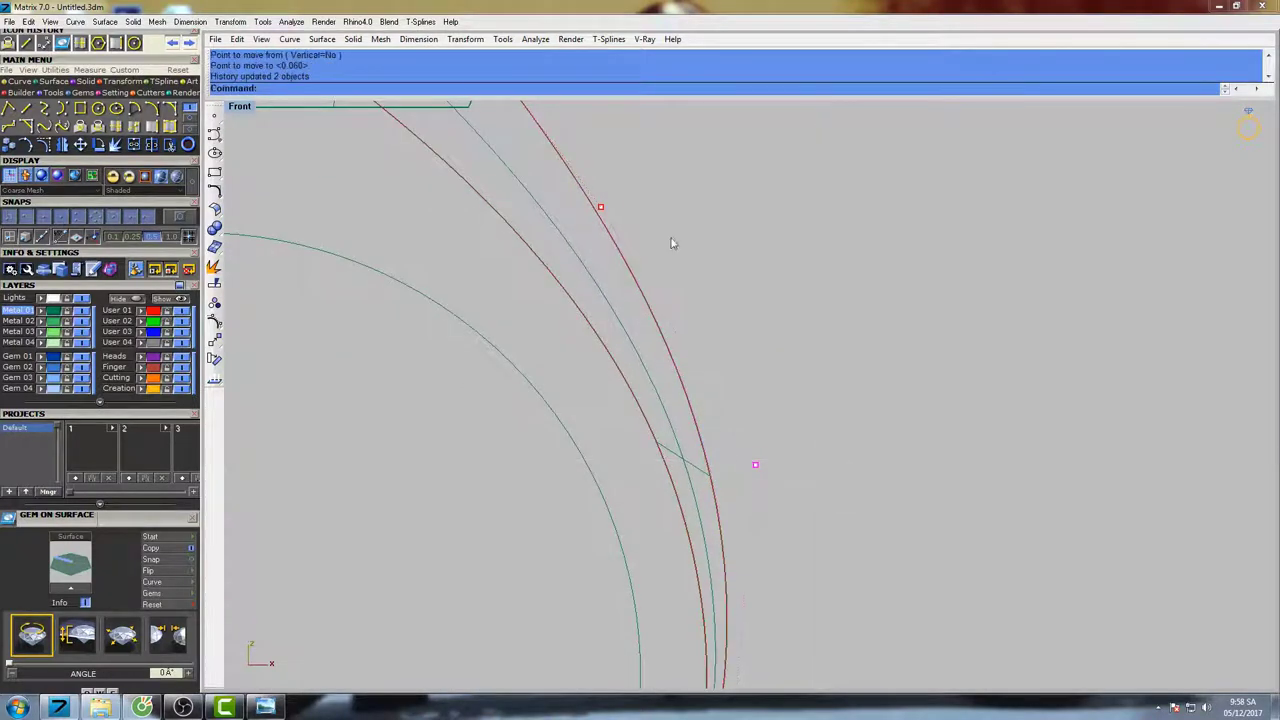
right_drag(671, 243, 742, 391)
click(708, 390)
click(709, 338)
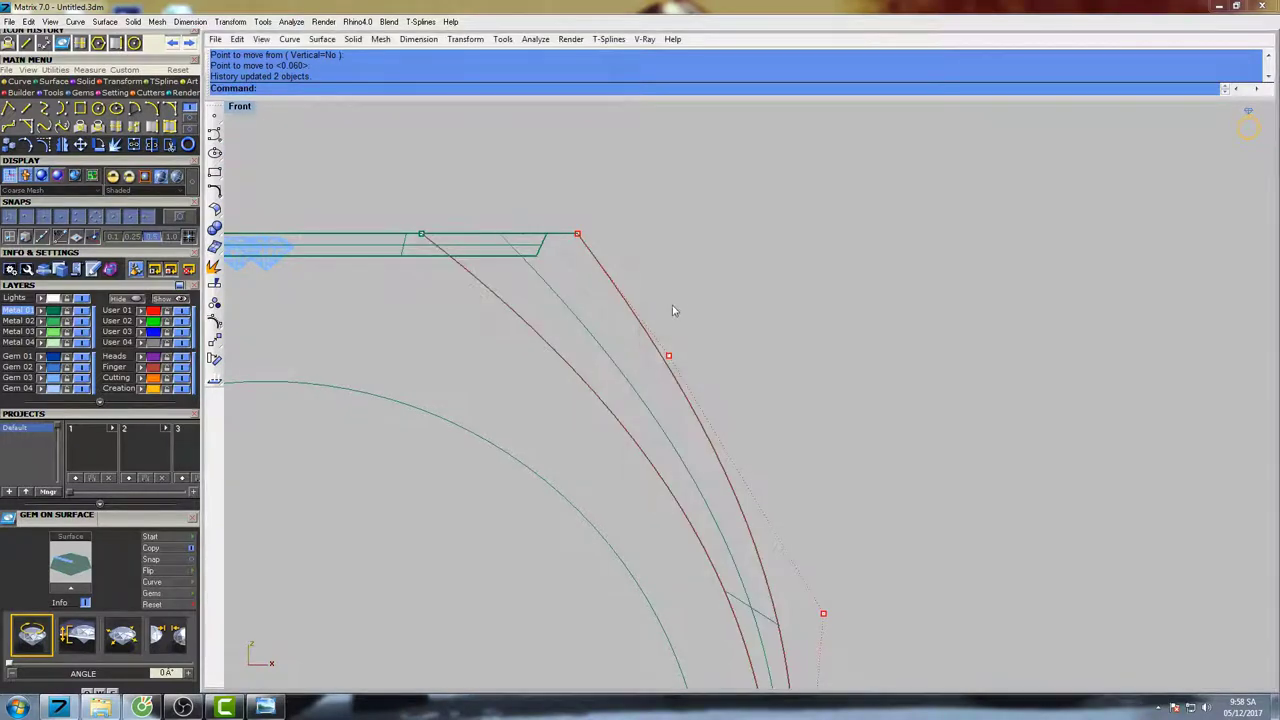
key(Return)
click(763, 371)
click(766, 371)
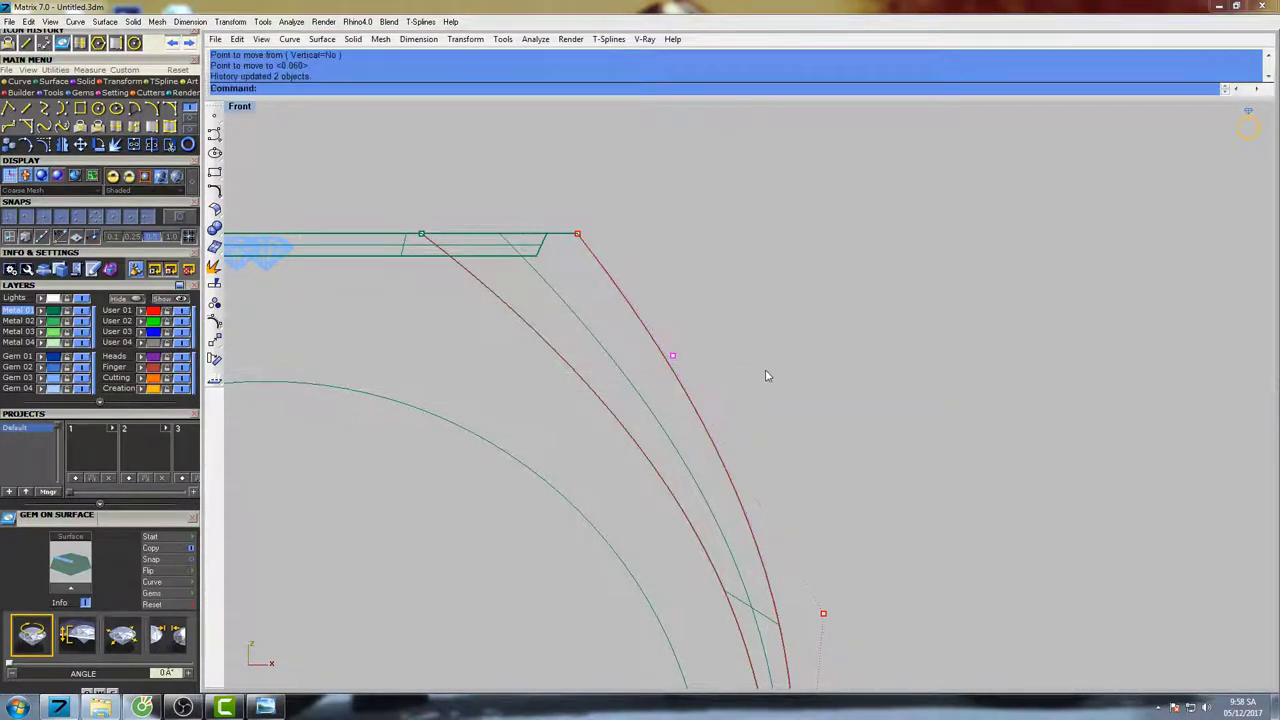
- Nudge the middle control point of the outer shank curve slightly farther outward to round the shoulder profile
scroll(766, 371, down, 5)
scroll(796, 457, up, 6)
right_click(794, 455)
click(814, 412)
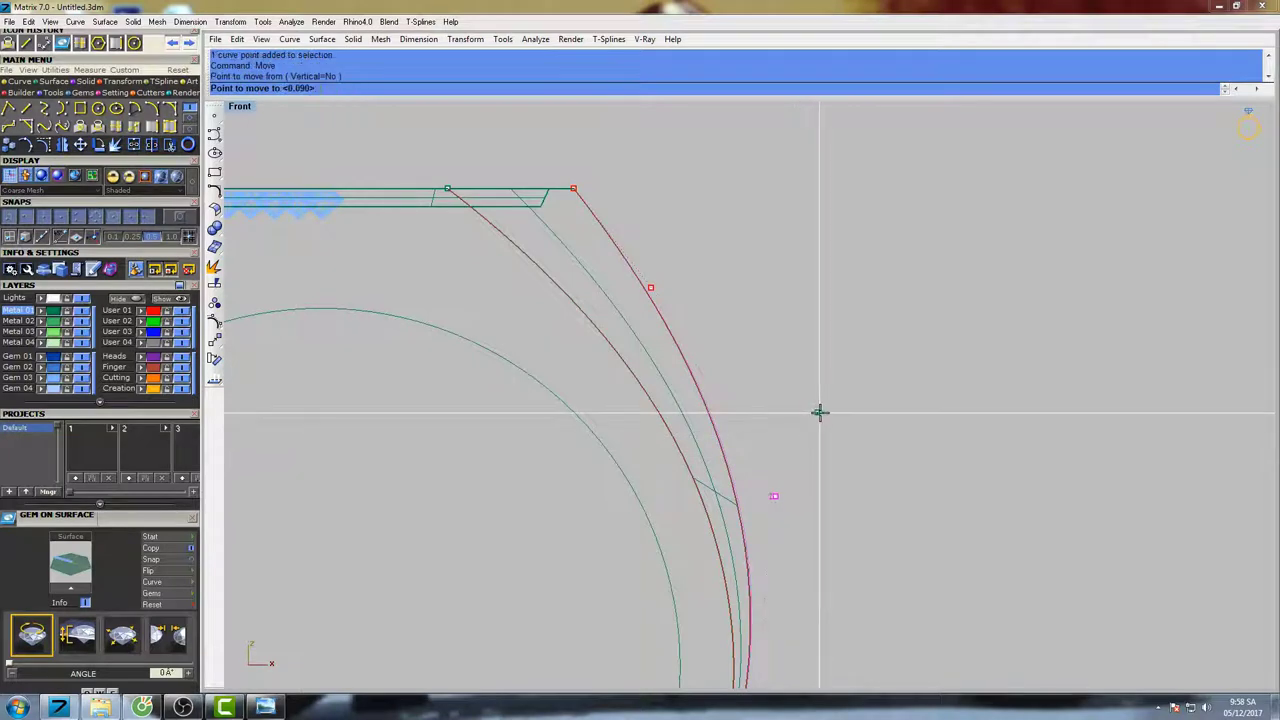
click(820, 412)
- Shade the Front view to examine the reshaped shank profile against the head, and return to the wireframe display
scroll(816, 412, down, 6)
scroll(769, 310, down, 4)
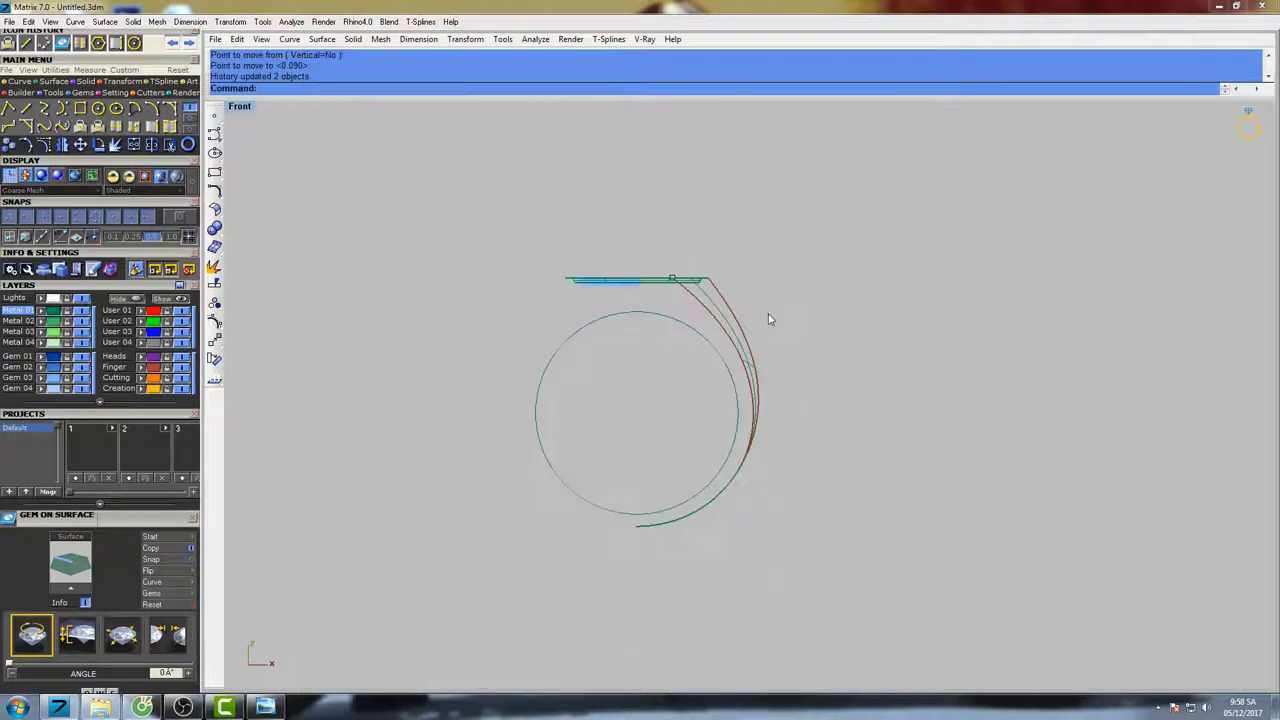
text(s)
key(Return)
scroll(656, 330, up, 10)
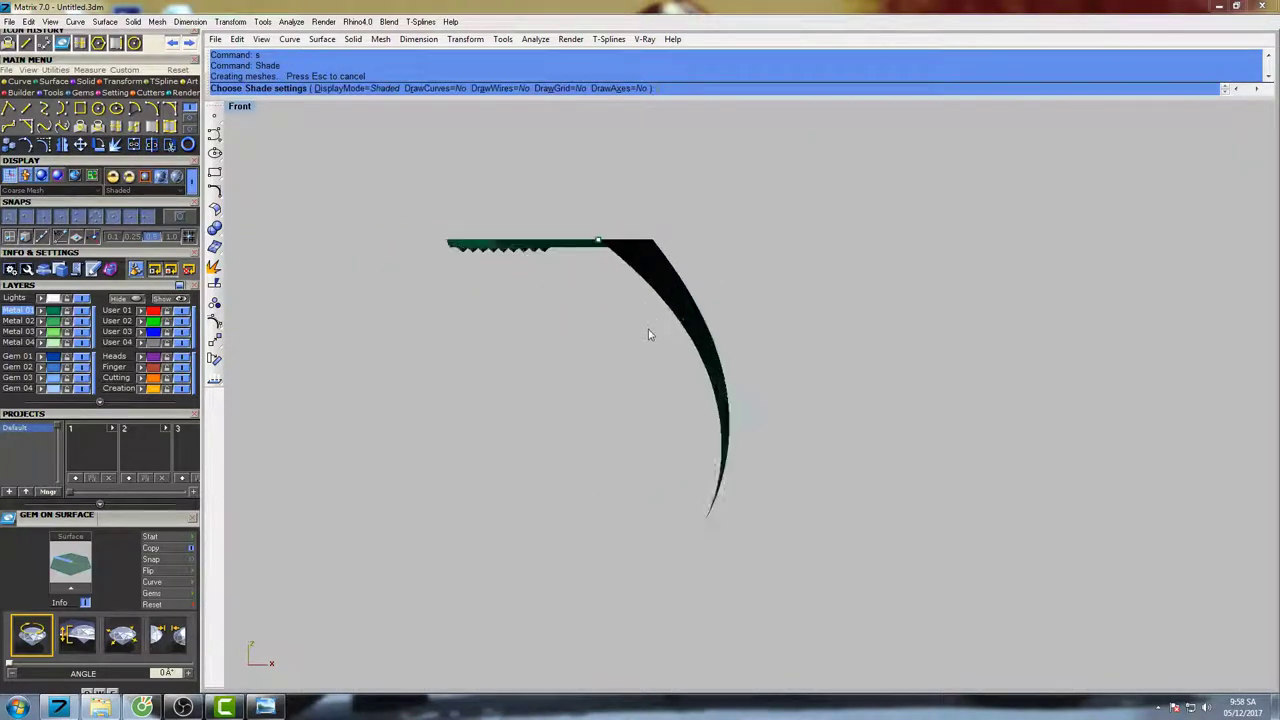
key(Escape)
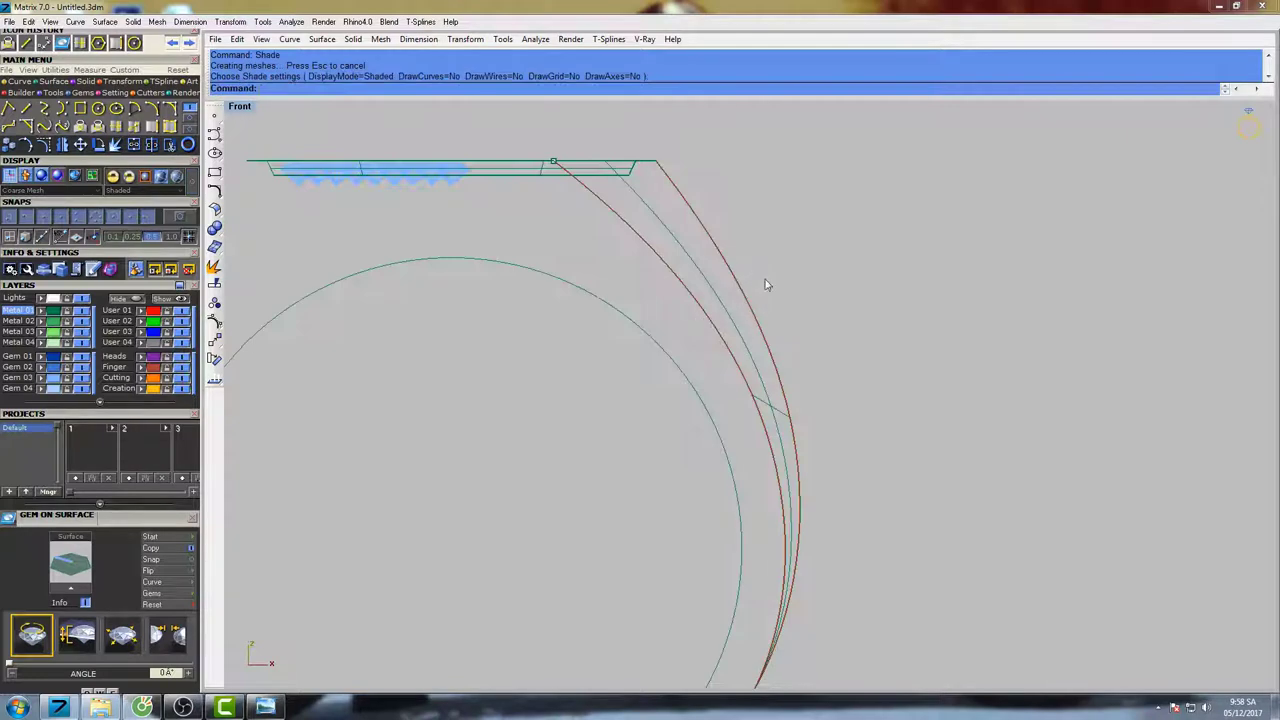
scroll(765, 285, down, 2)
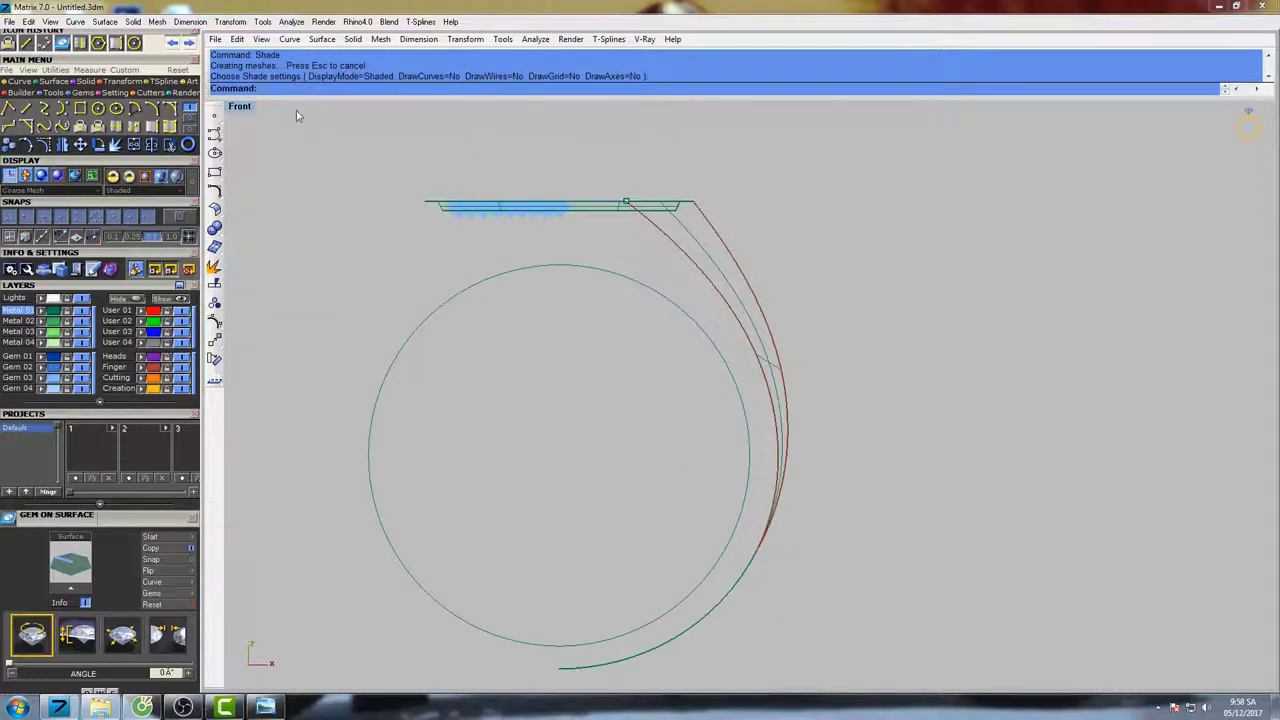
- Restore the four-view layout and shade the Perspective view to examine the updated shank surfaces from several angles
double_click(244, 108)
mouse_move(1007, 305)
right_down()
mouse_move(986, 234)
mouse_move(946, 246)
mouse_move(957, 234)
right_up()
text(s)
key(Return)
mouse_move(866, 222)
right_down()
mouse_move(926, 294)
mouse_move(922, 226)
mouse_move(940, 258)
right_up()
key(Escape)
mouse_move(936, 306)
right_down()
mouse_move(930, 296)
mouse_move(1046, 269)
mouse_move(1010, 238)
right_up()
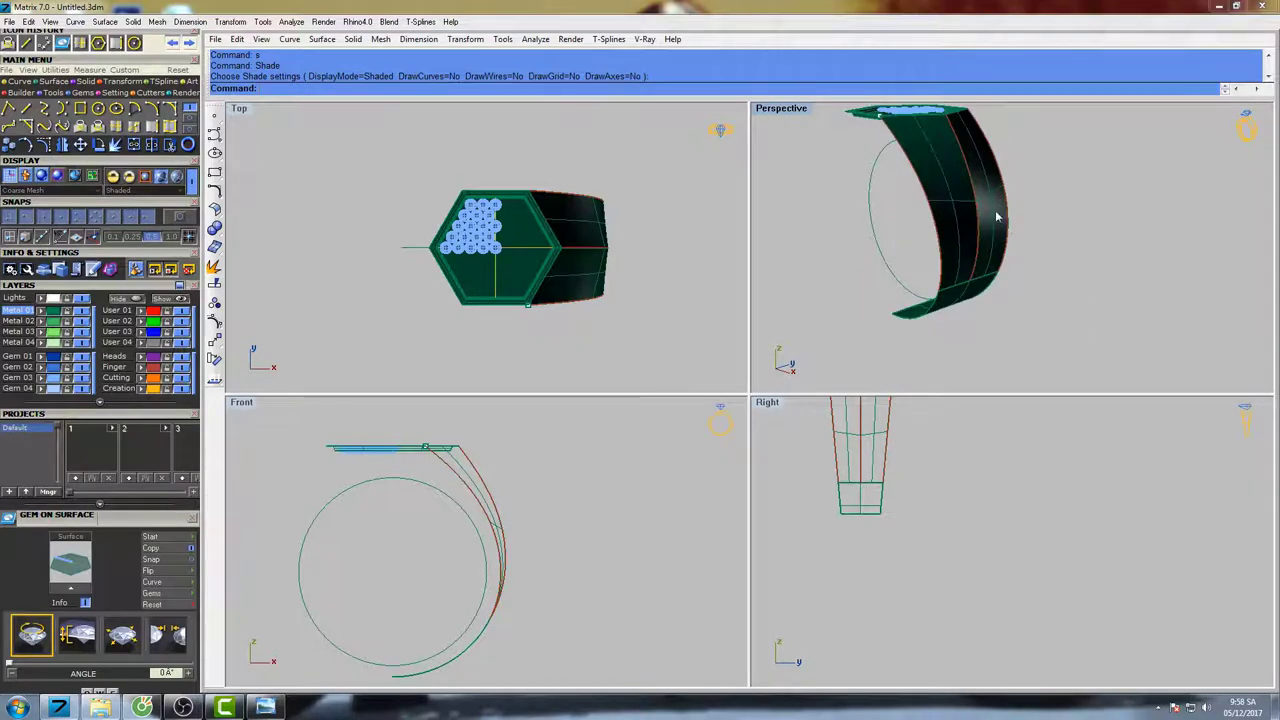
- Enlarge the Perspective view and duplicate the straight end edge of the lower shank surface as a curve
double_click(777, 109)
right_drag(772, 357, 866, 387)
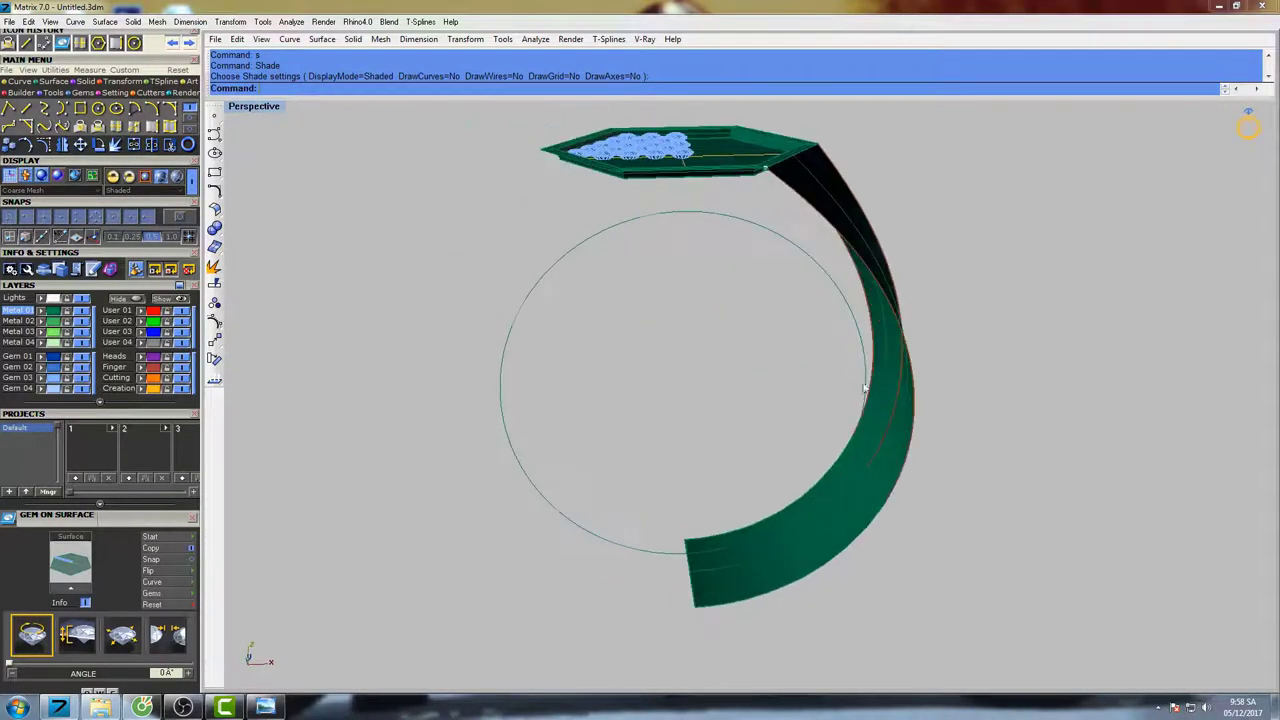
shift+right_drag(786, 521, 766, 336)
scroll(800, 330, up, 5)
click(782, 376)
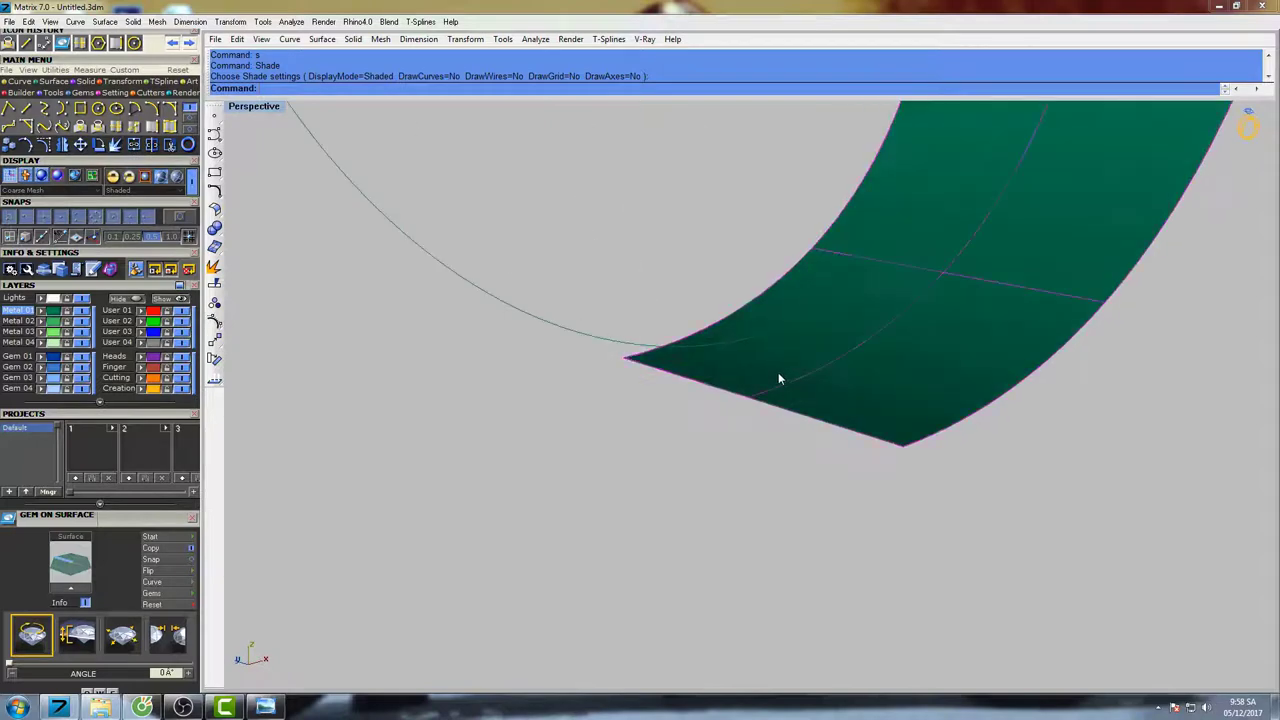
right_drag(784, 389, 736, 362)
click(636, 264)
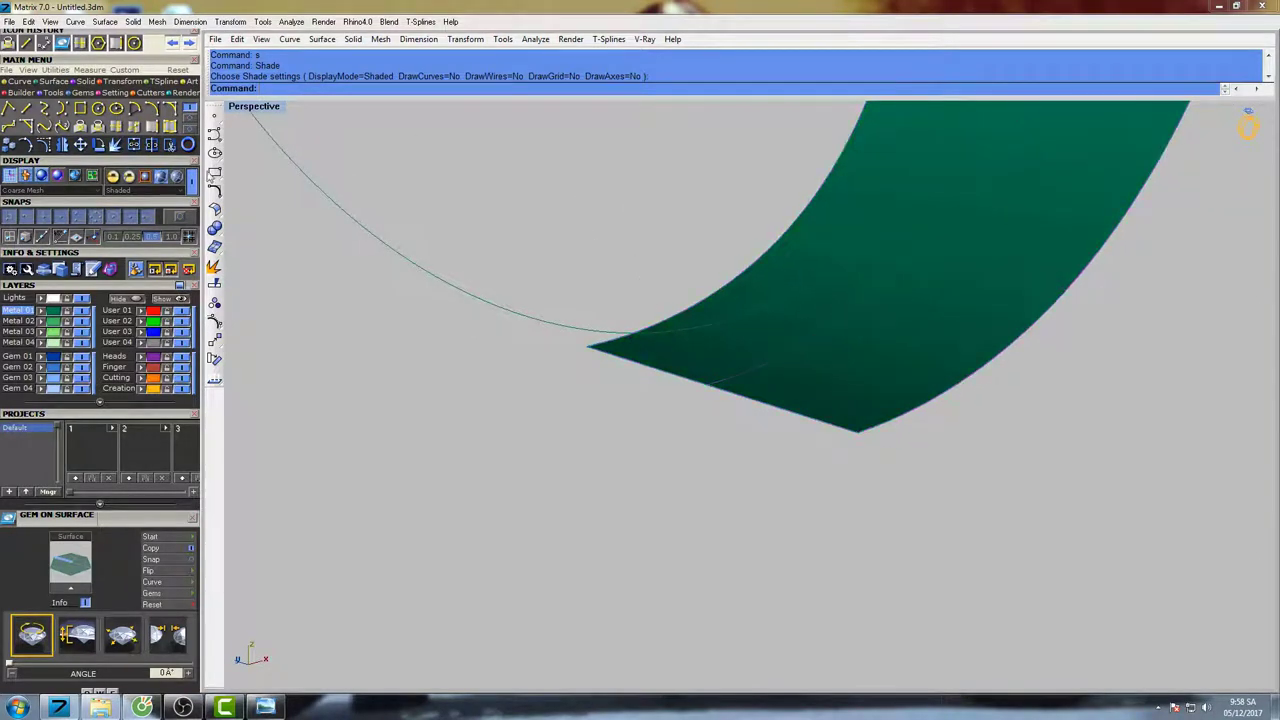
click(143, 128)
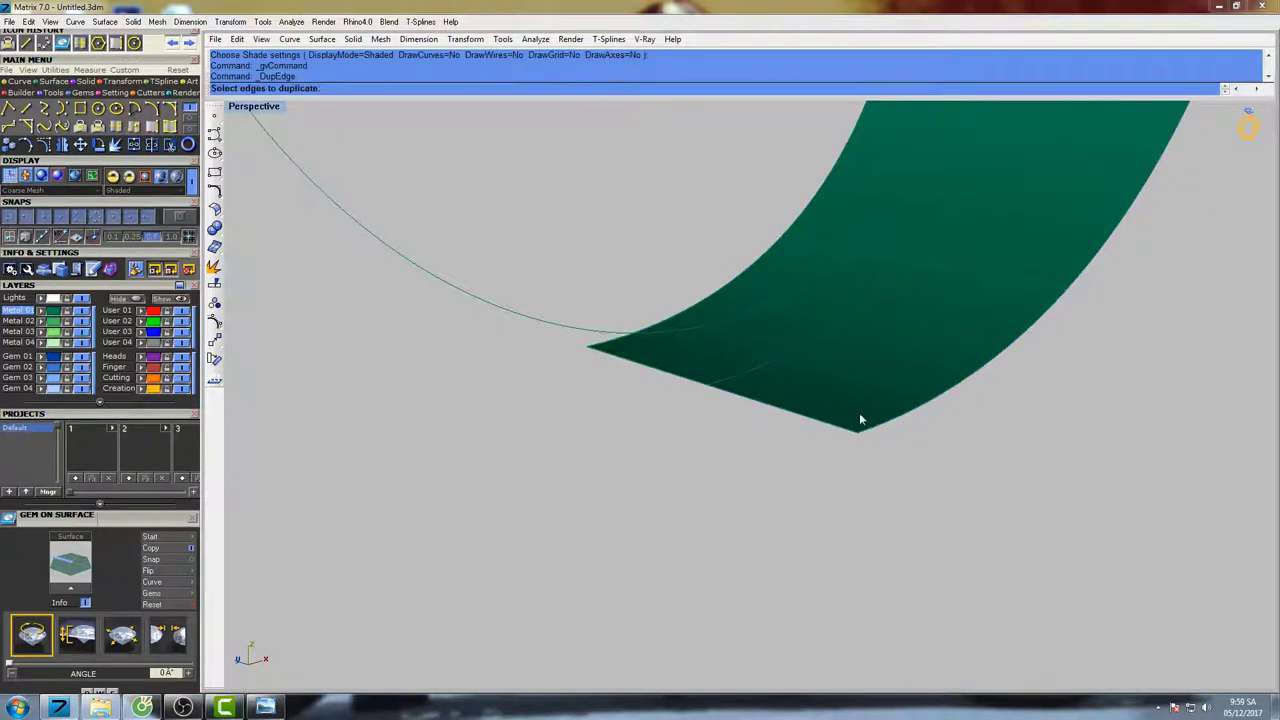
click(717, 398)
key(Return)
- Rebuild the duplicated edge curve with 5 points and degree 3, deleting the input curve
right_drag(786, 391, 746, 390)
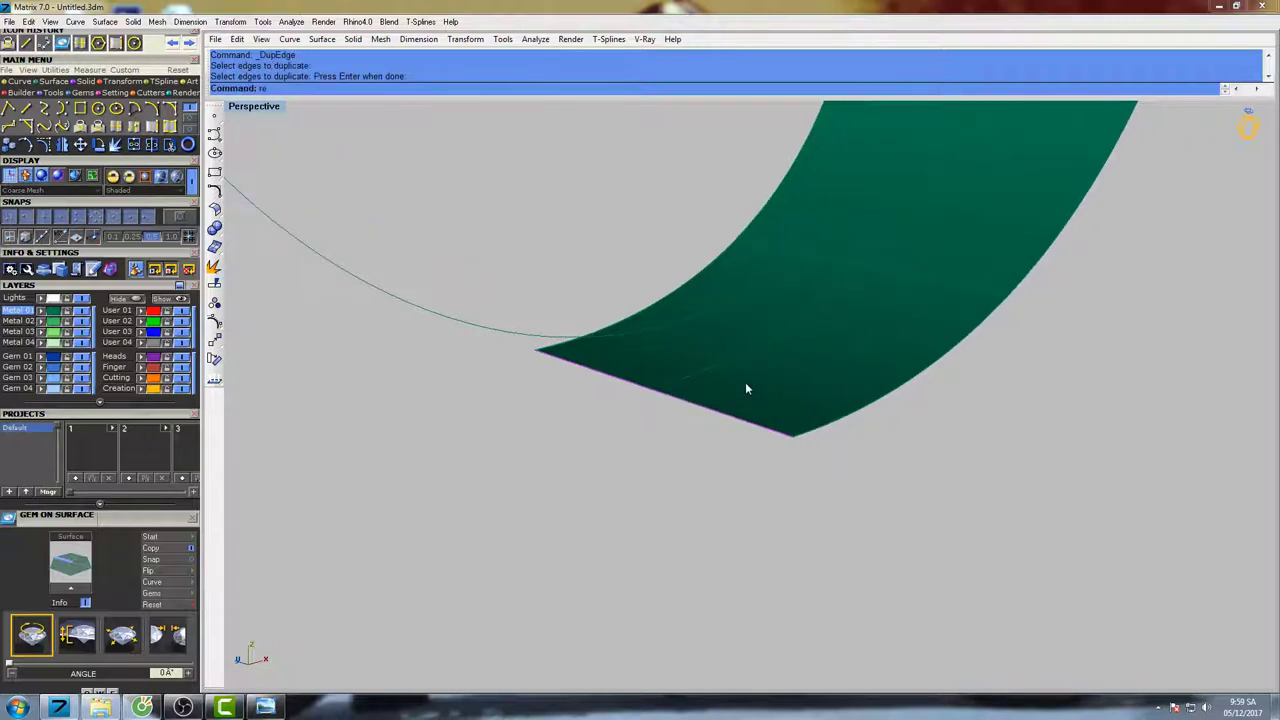
text(Reb)
key(Return)
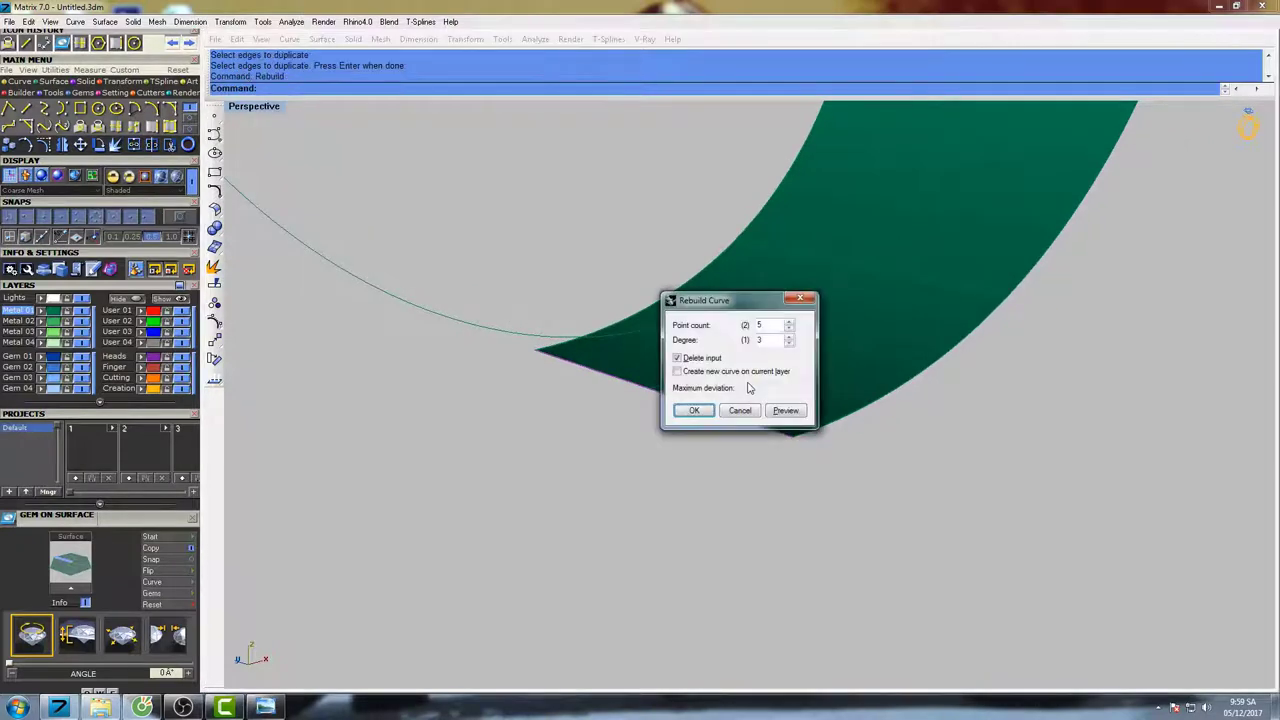
key(Return)
- Turn on the rebuilt edge curve's control points and move its three middle points downward in the Right view to bow the curve
key(F10)
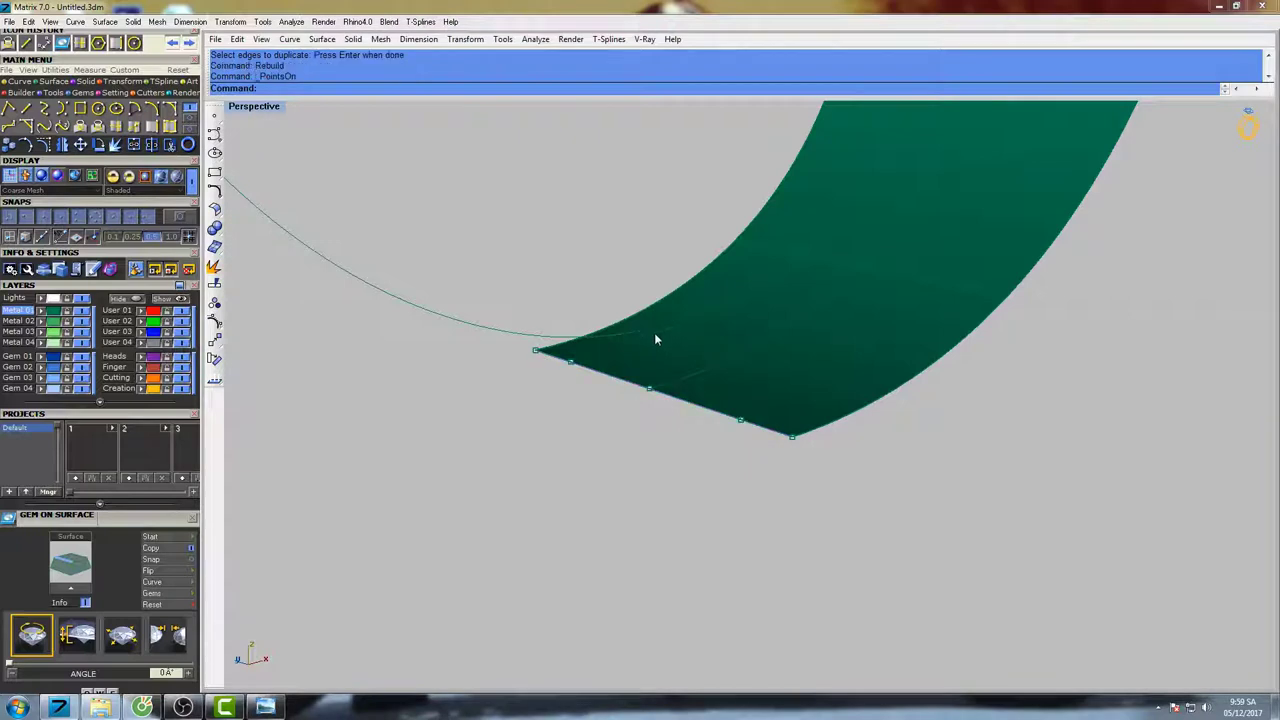
click(649, 388)
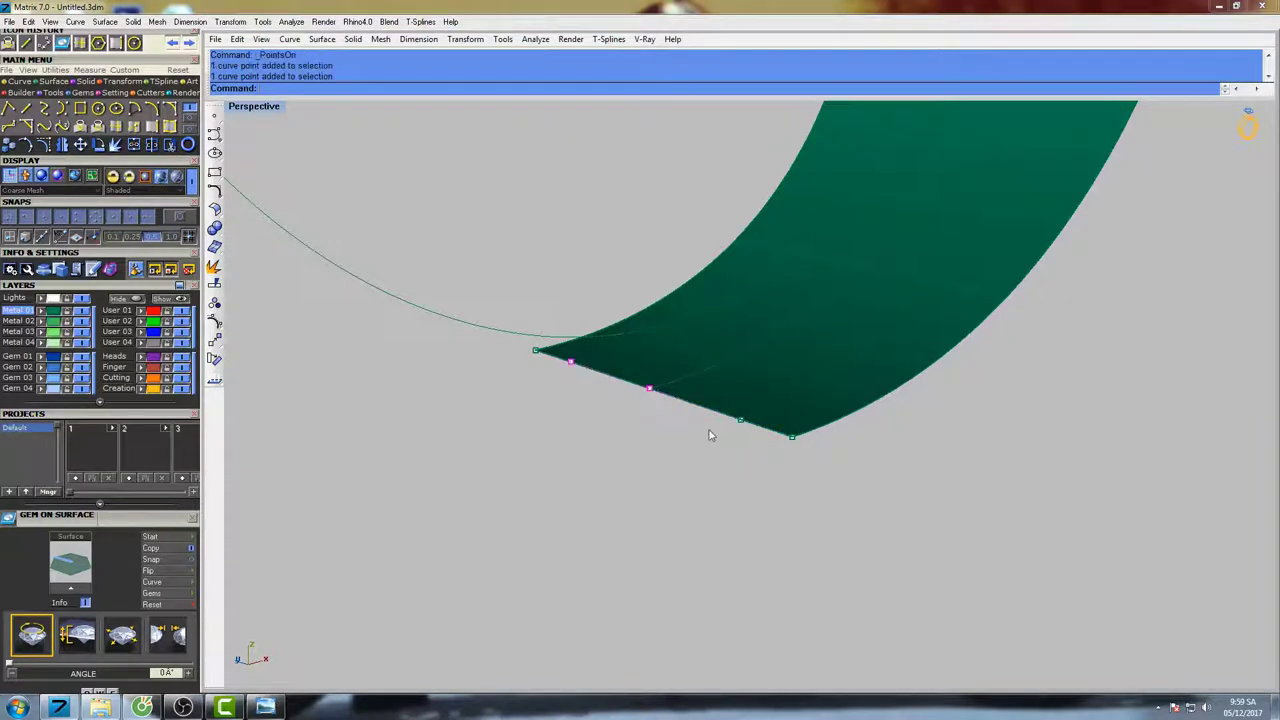
double_click(254, 110)
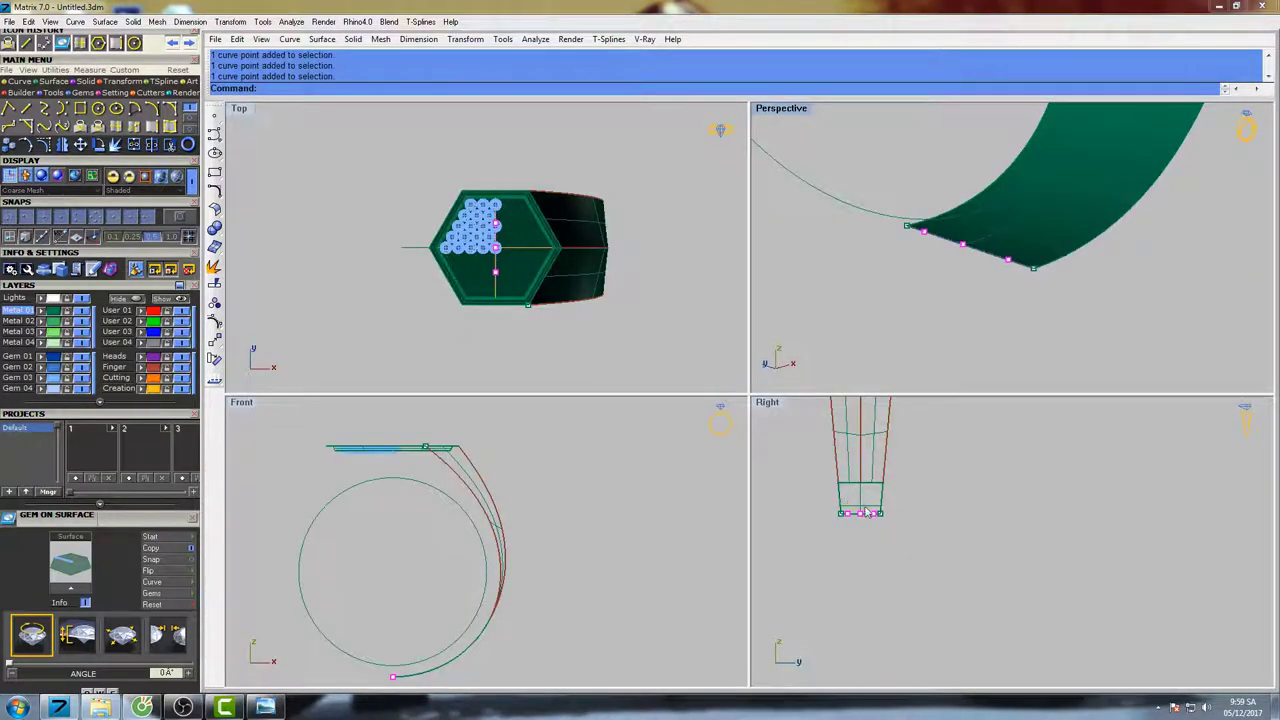
right_drag(867, 511, 962, 532)
scroll(890, 524, up, 5)
scroll(889, 525, up, 7)
text(M)
key(Return)
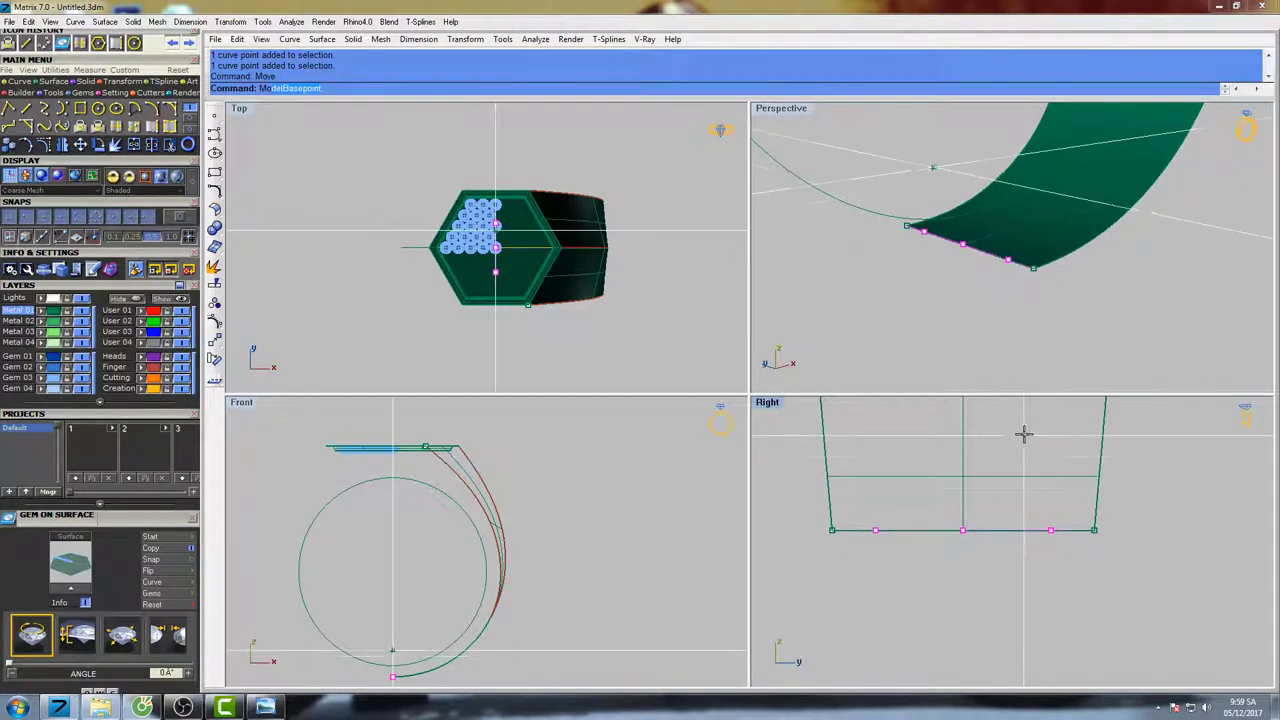
click(1021, 435)
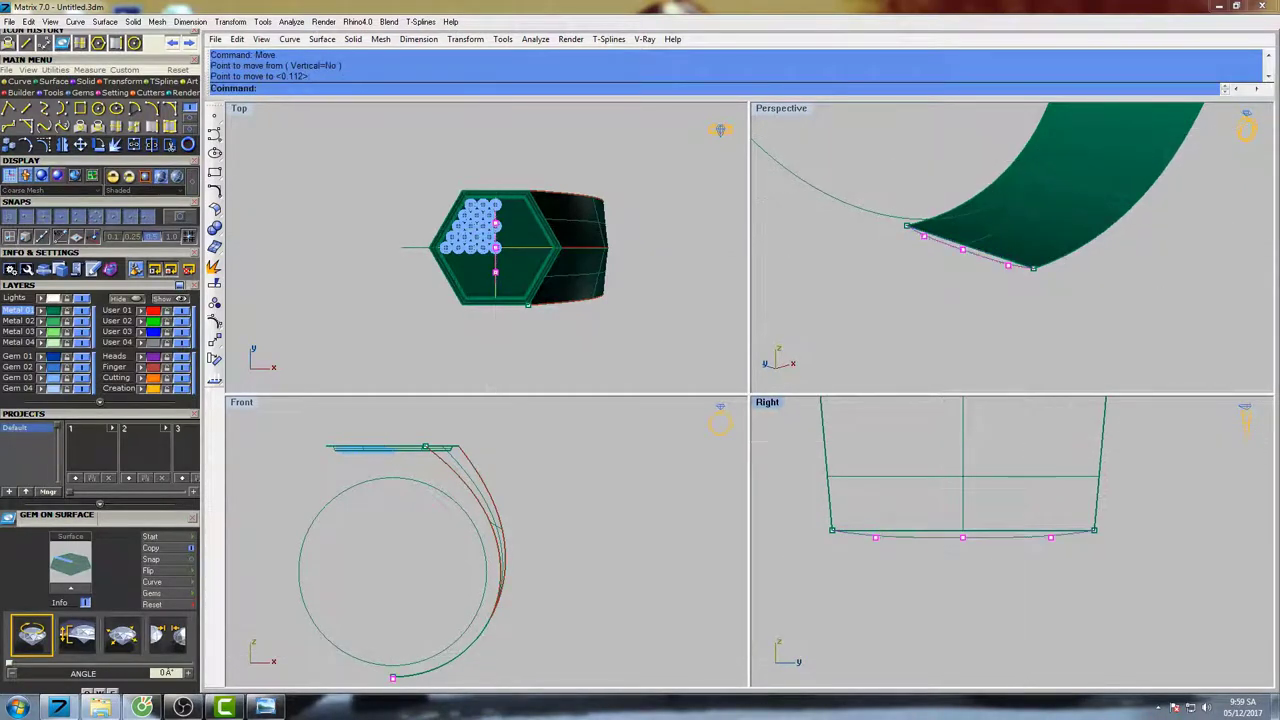
click(1017, 460)
right_drag(1026, 503, 1013, 514)
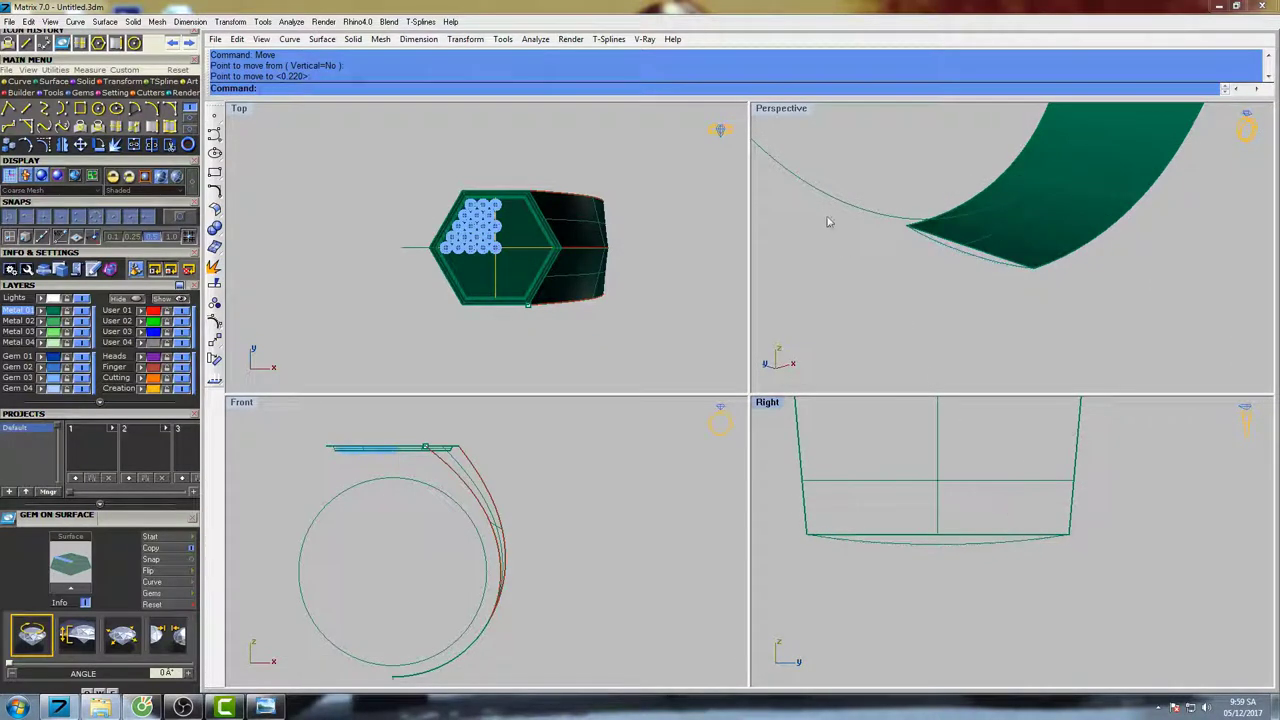
- Enlarge the Perspective view and delete the old lower shank surface, keeping its boundary curves
double_click(790, 108)
right_drag(796, 118, 685, 298)
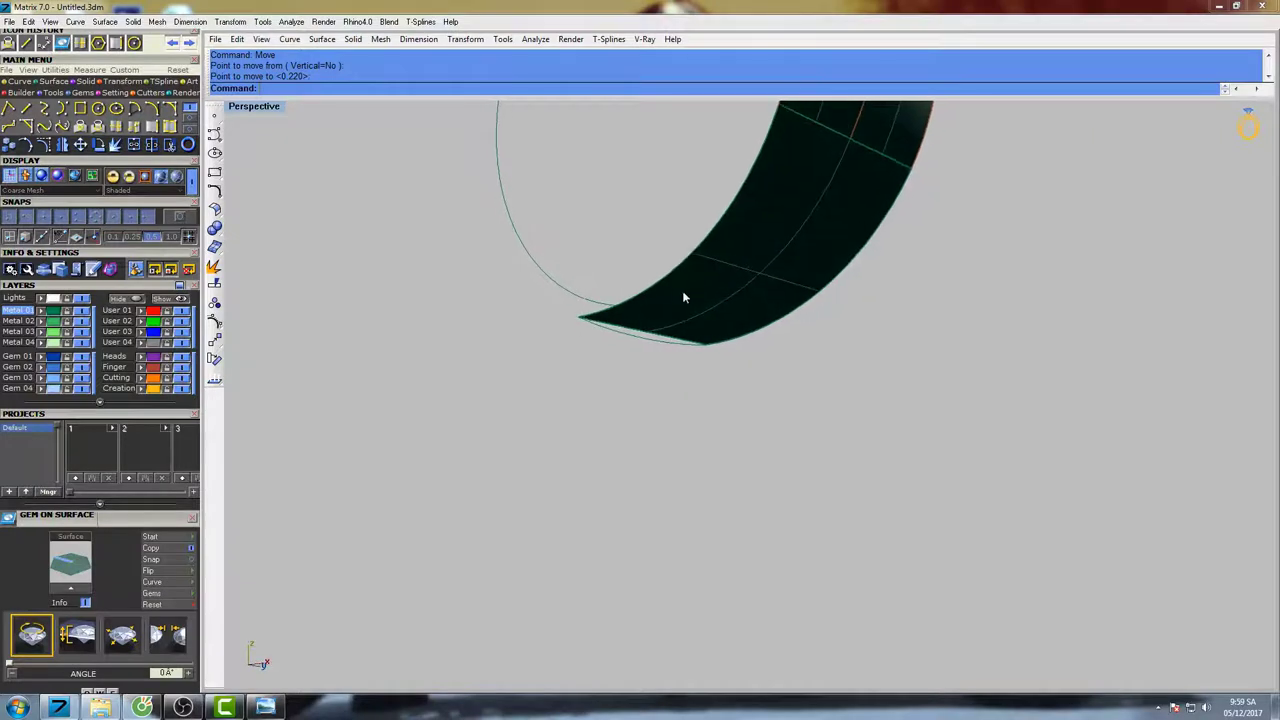
right_drag(793, 291, 758, 328)
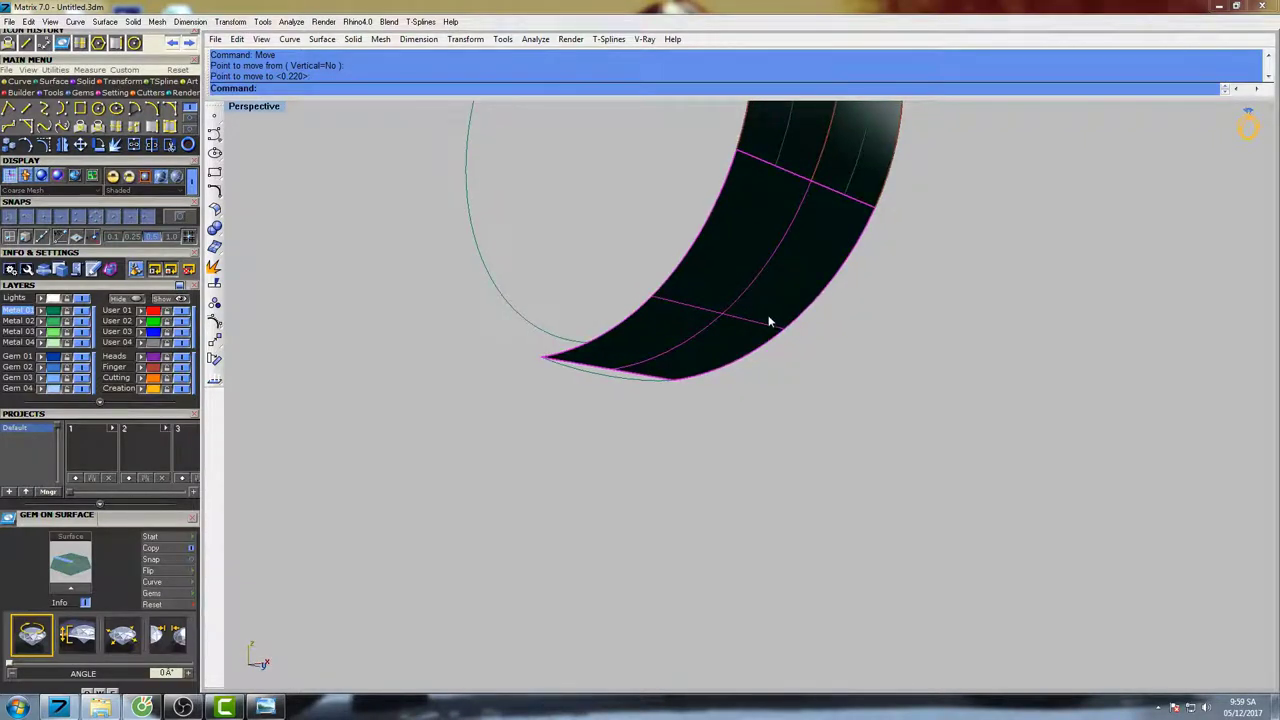
key(Delete)
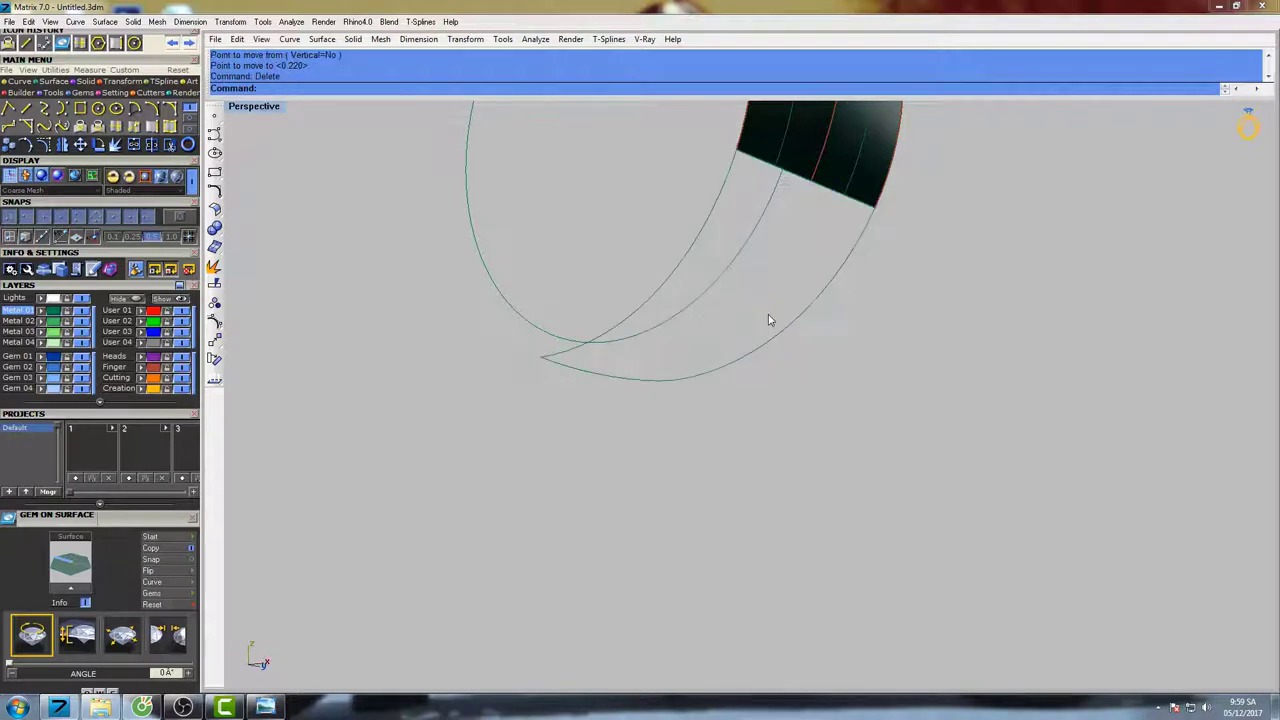
- Create a Sweep 2 Rails surface along the two lower shank side curves, using the bowed end curve as cross section without simplification
right_drag(728, 331, 633, 332)
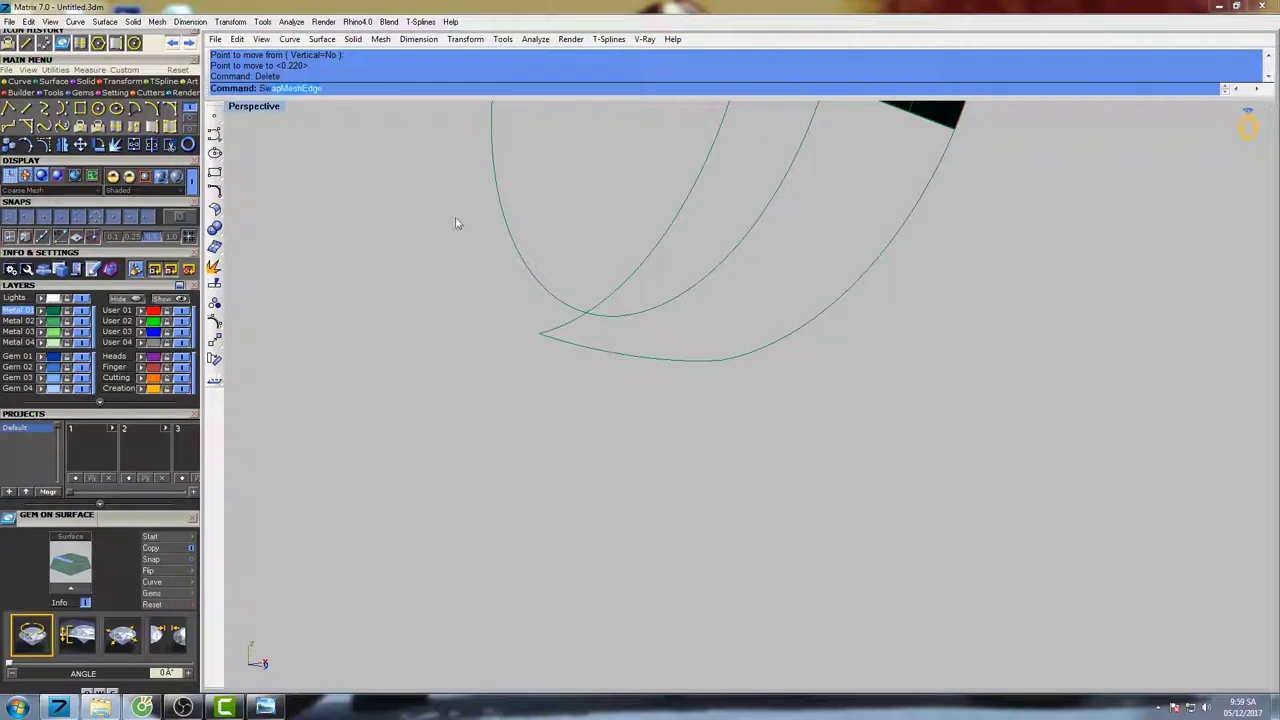
click(280, 126)
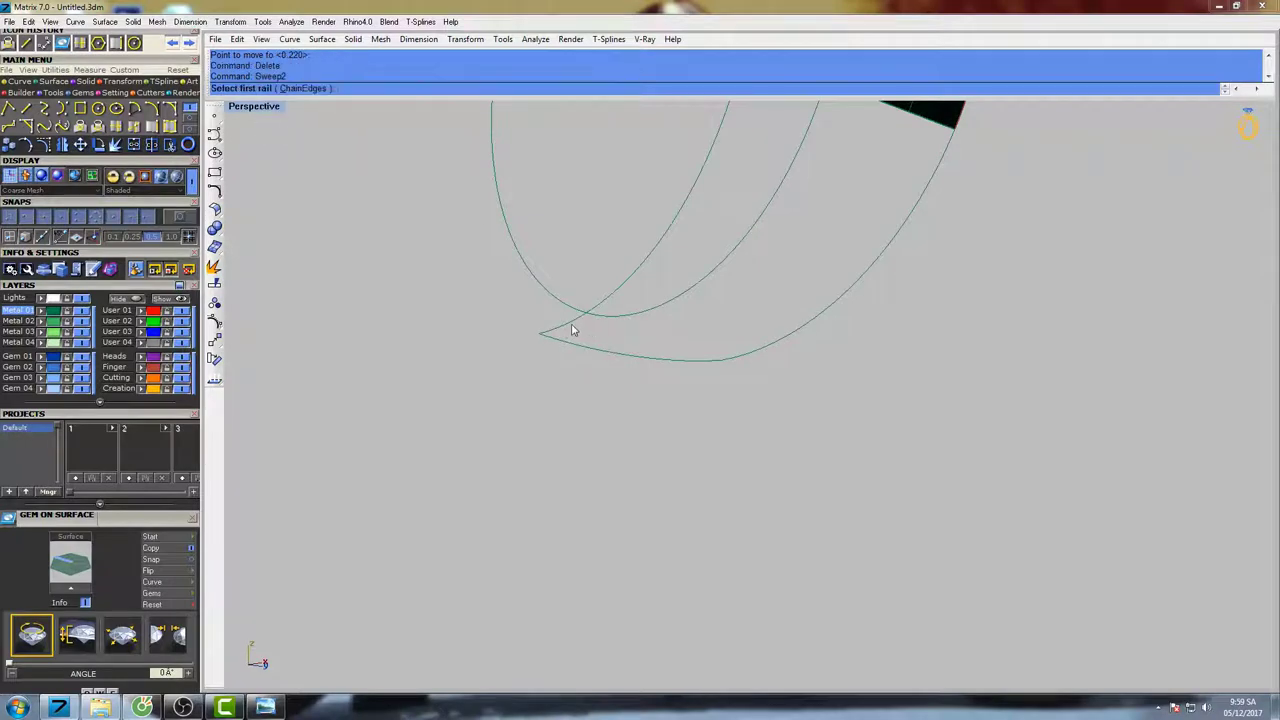
click(572, 330)
click(685, 360)
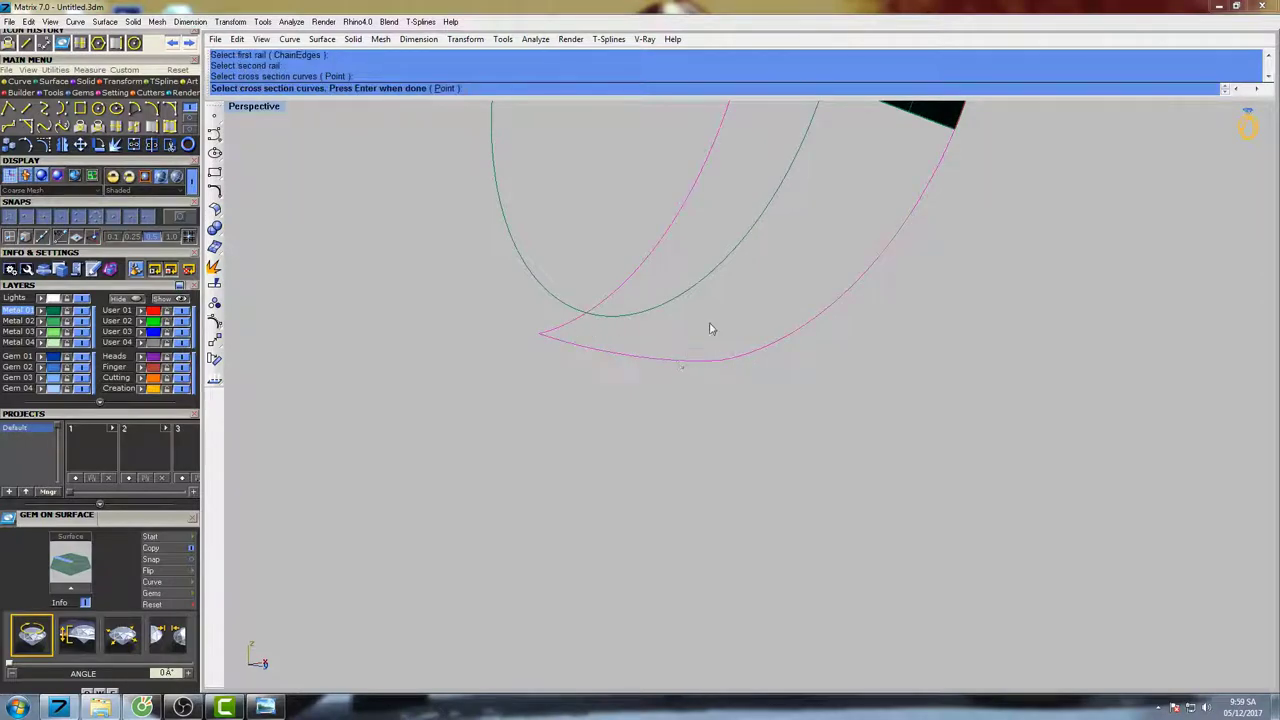
key(Return)
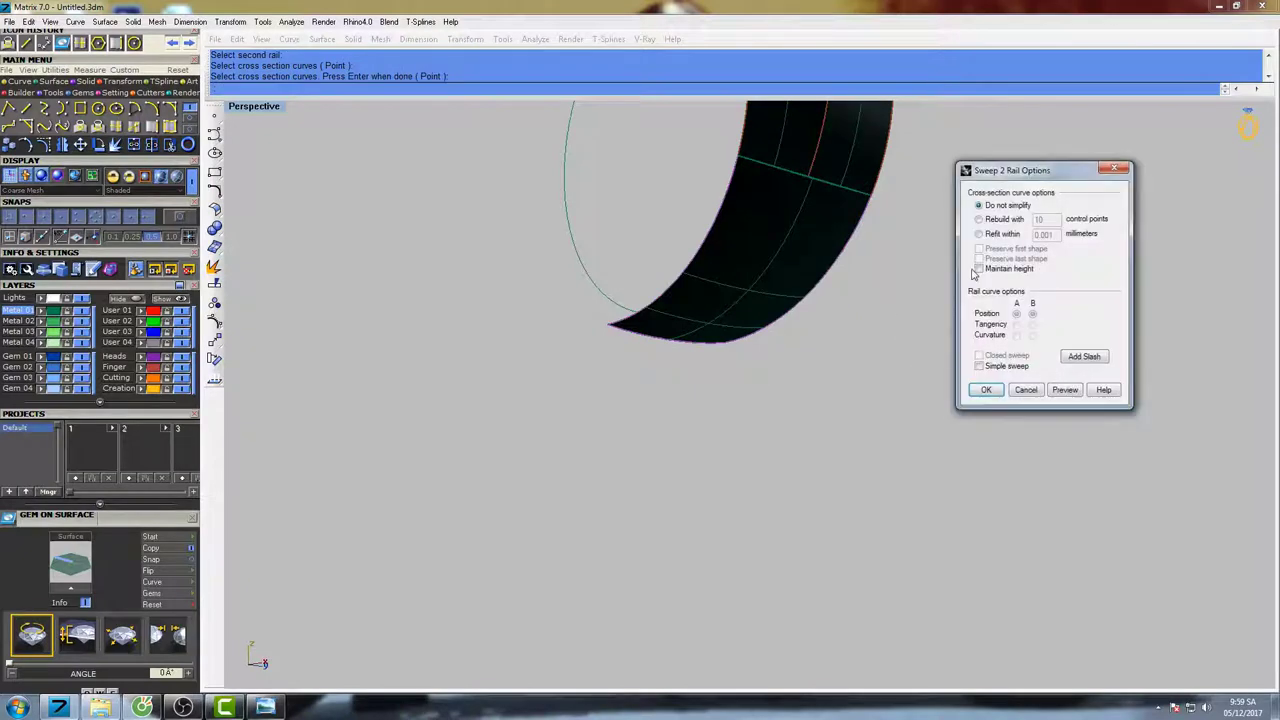
click(986, 390)
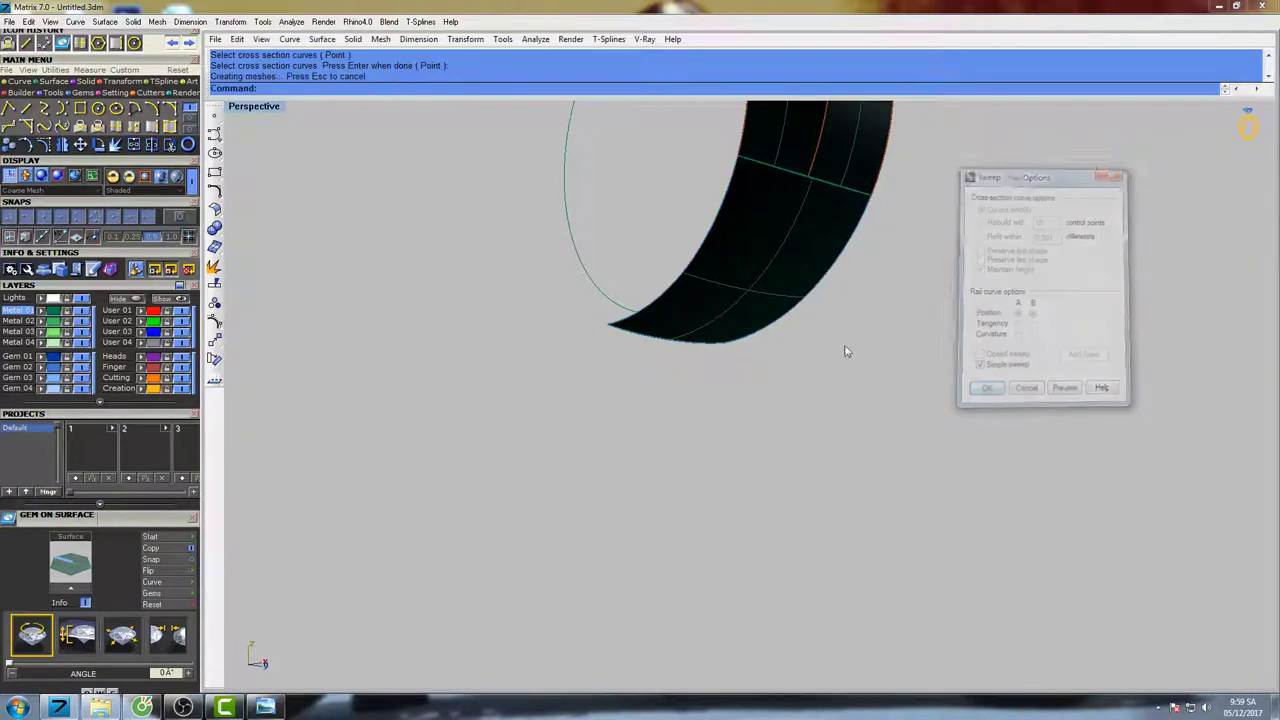
- Move the lower end point of the upper shank's middle curve onto the middle of the new lower surface's bowed upper edge
right_drag(846, 351, 703, 260)
scroll(703, 260, up, 3)
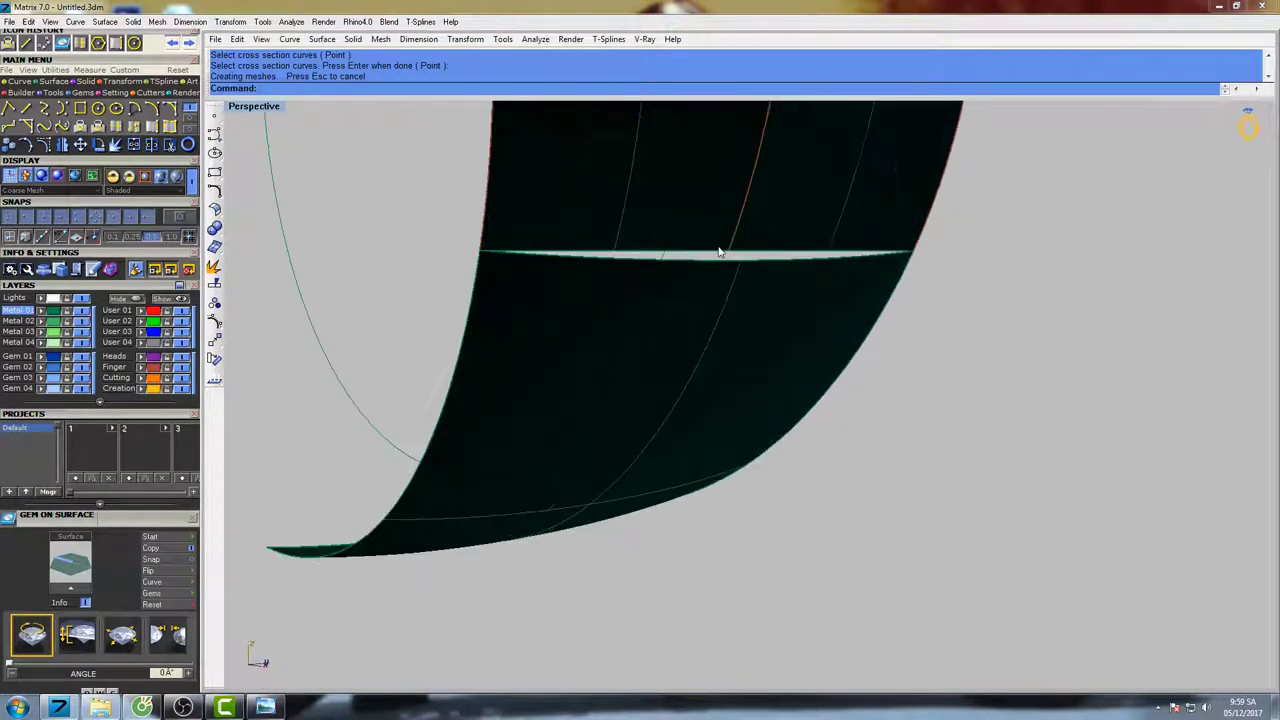
click(732, 248)
click(767, 276)
right_drag(767, 276, 682, 310)
key(Return)
scroll(635, 296, up, 4)
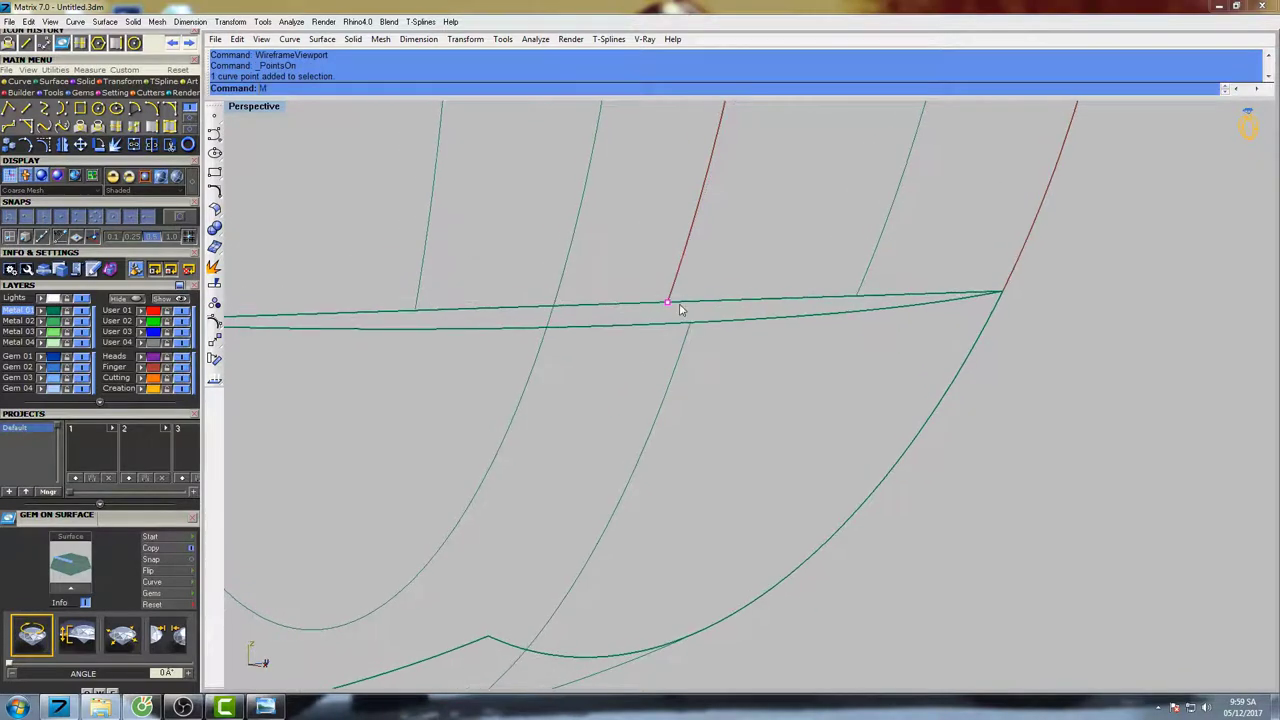
text(Move)
key(Return)
scroll(675, 308, up, 2)
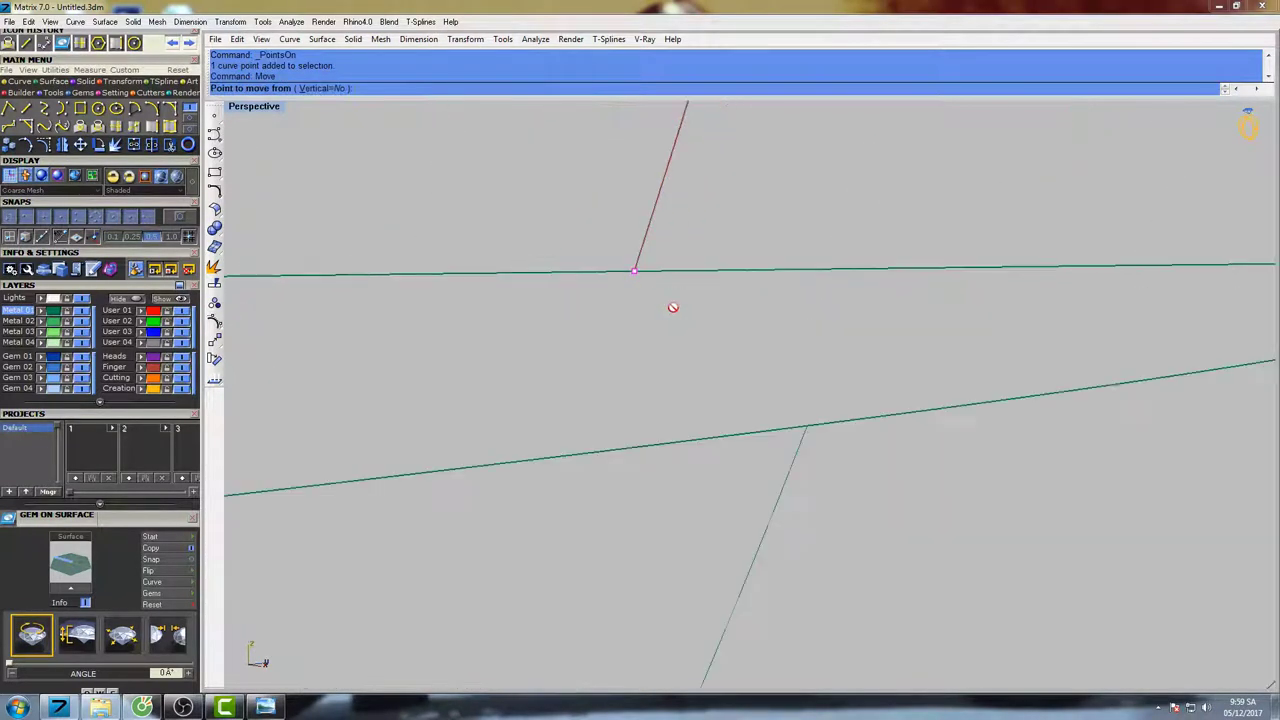
click(634, 272)
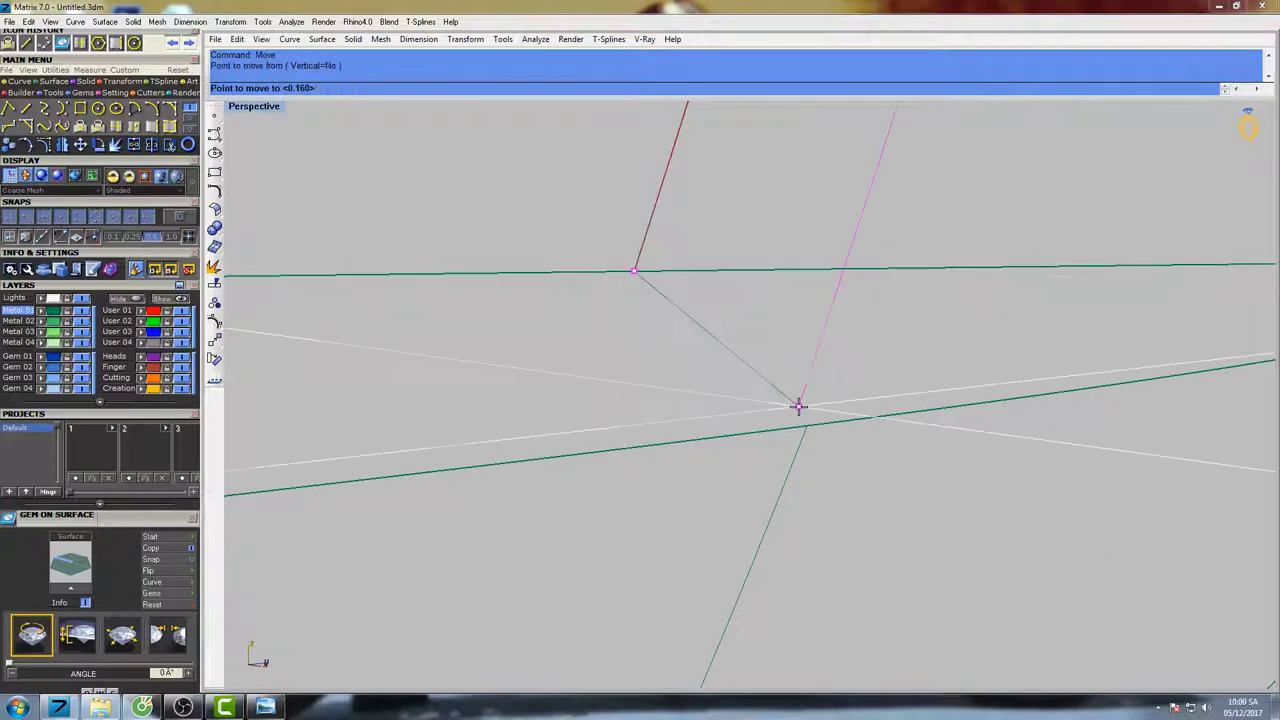
click(807, 425)
scroll(806, 420, down, 3)
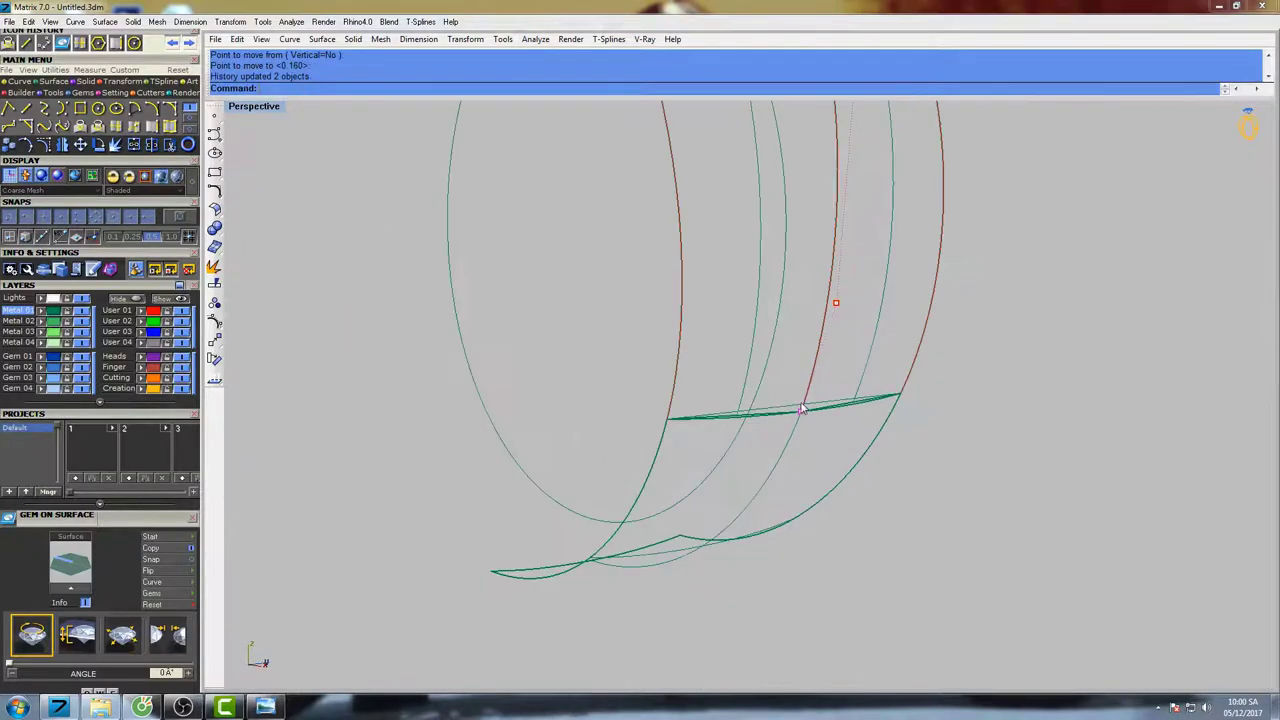
- Restore the four-view layout and move the middle curve's control point just above its lower end slightly outward in the Front view
double_click(251, 110)
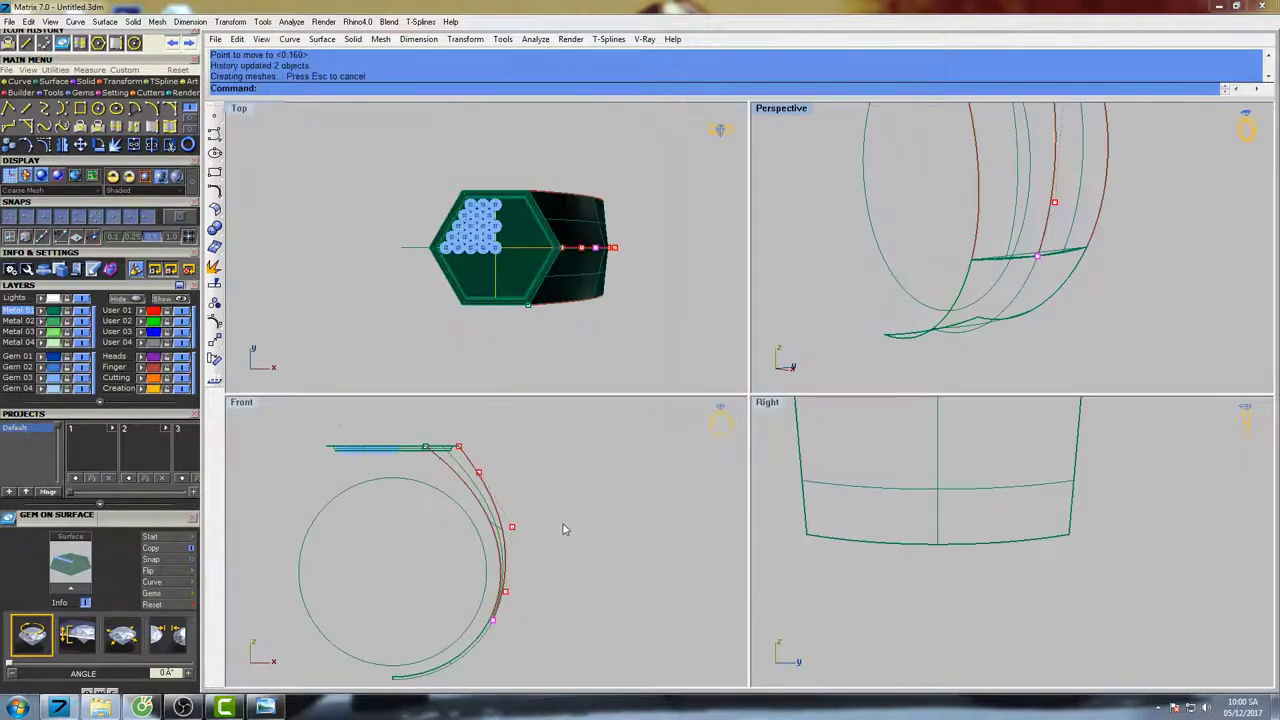
scroll(376, 435, up, 2)
scroll(546, 539, up, 3)
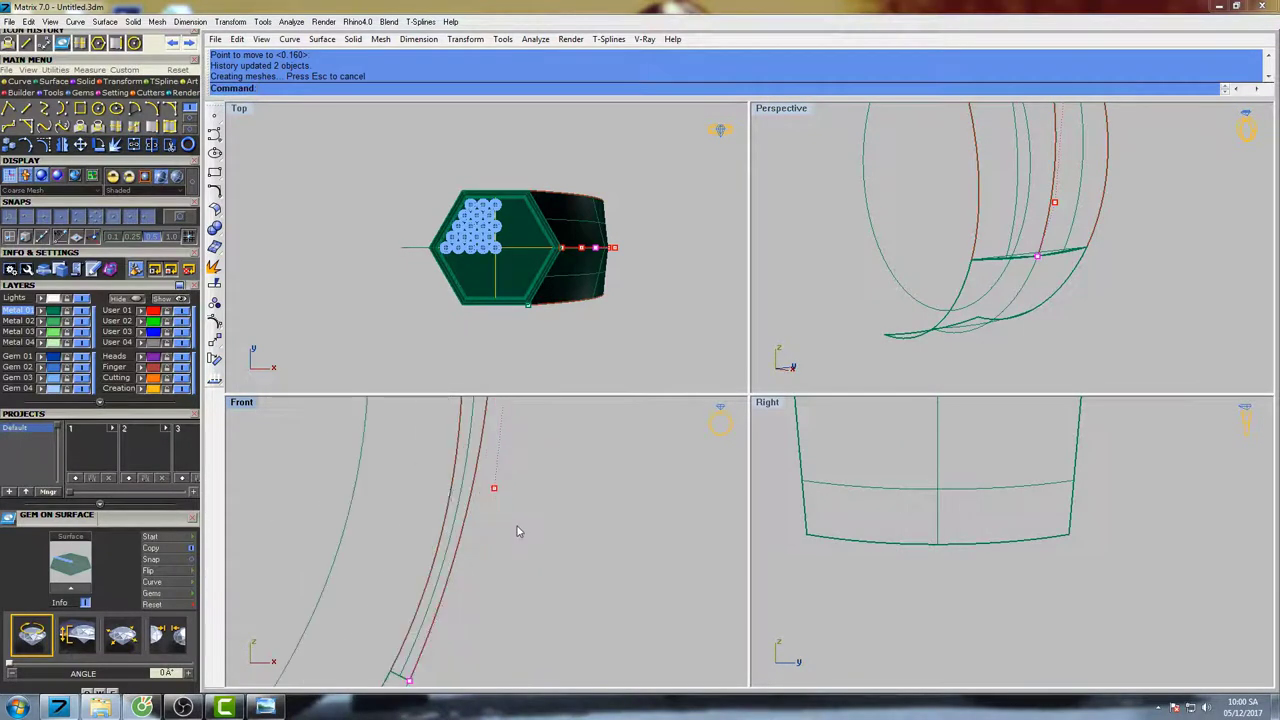
click(494, 488)
scroll(545, 510, down, 2)
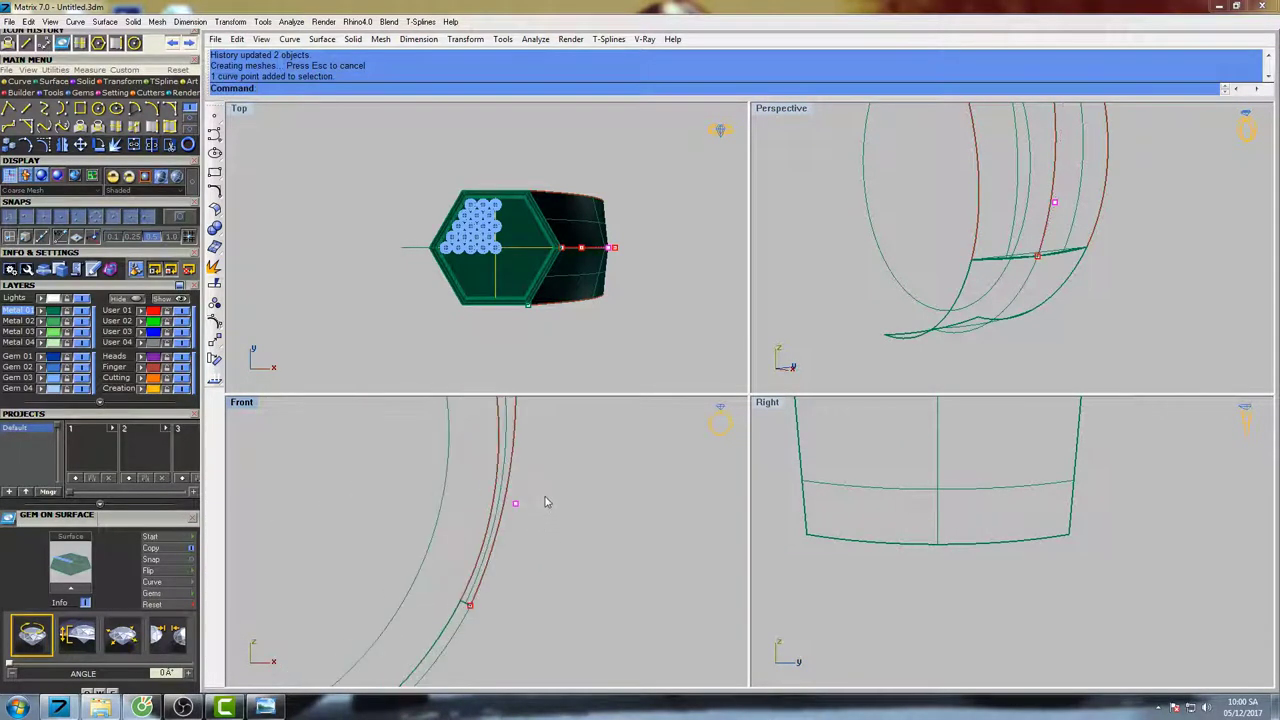
text(ove)
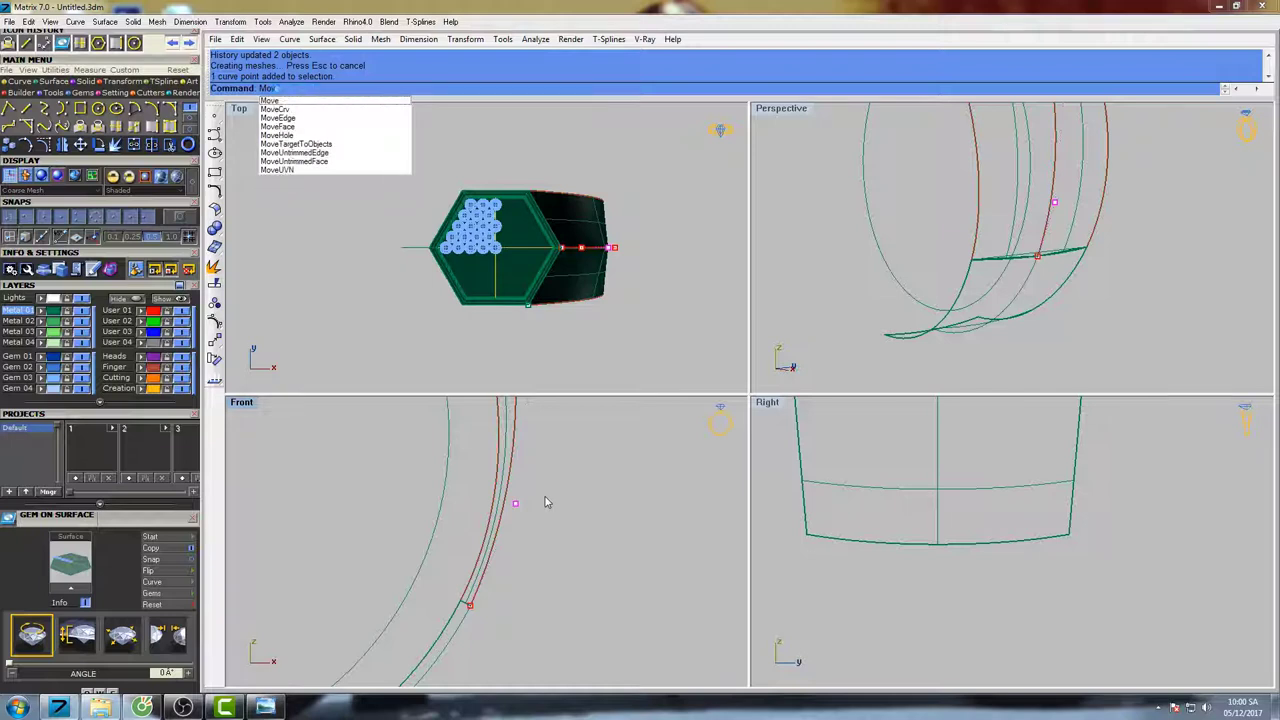
key(Return)
click(536, 507)
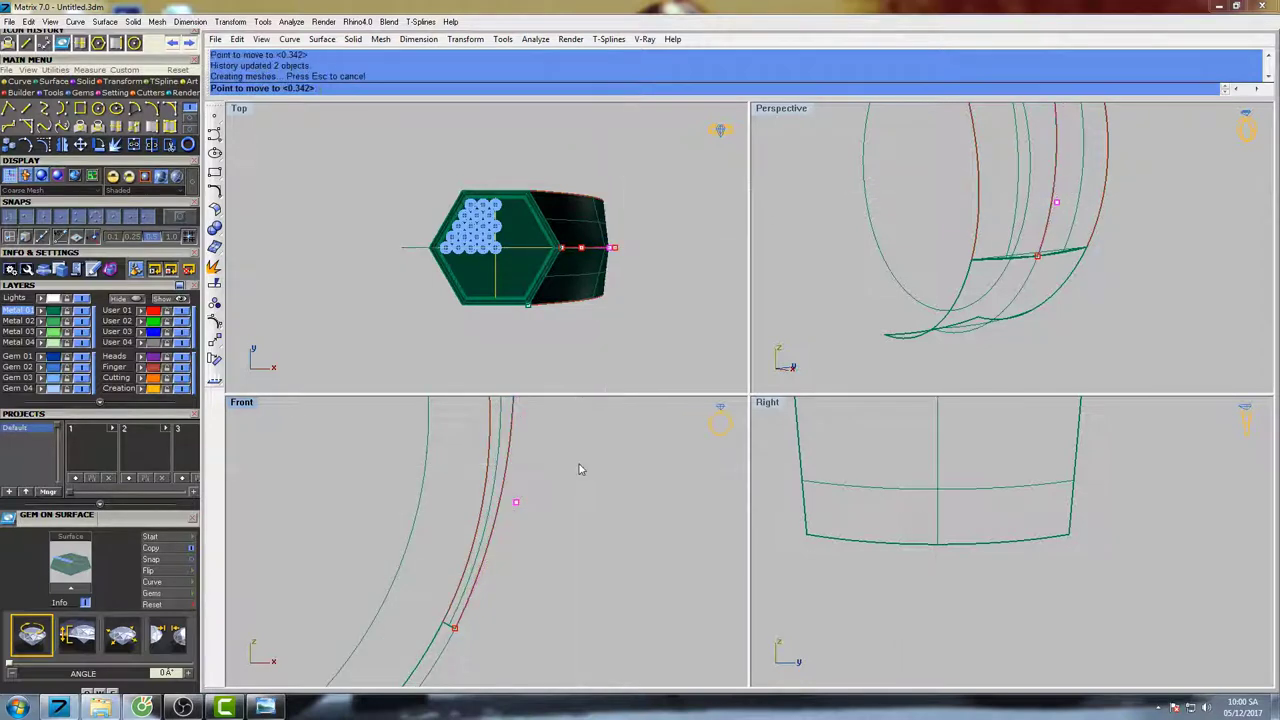
scroll(578, 463, up, 3)
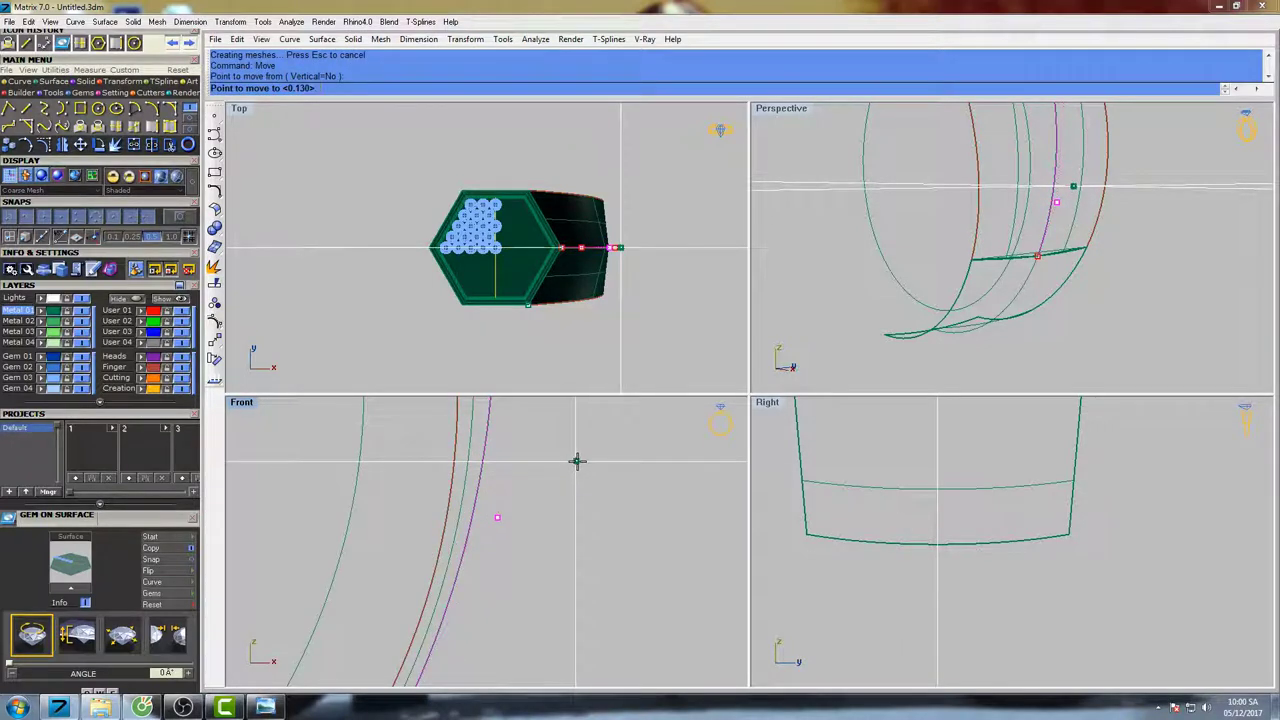
click(578, 461)
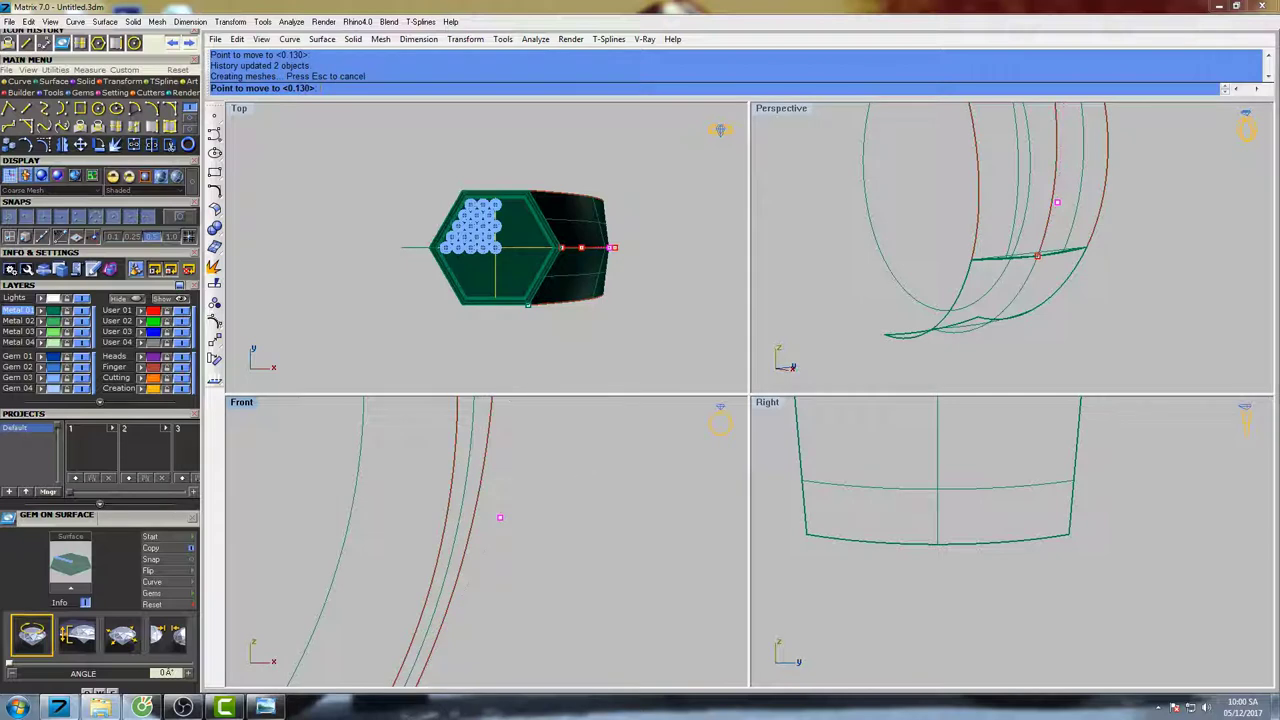
- Nudge that same control point a little further outward to smooth the transition into the lower shank
scroll(580, 470, down, 4)
scroll(582, 476, up, 6)
right_click(570, 515)
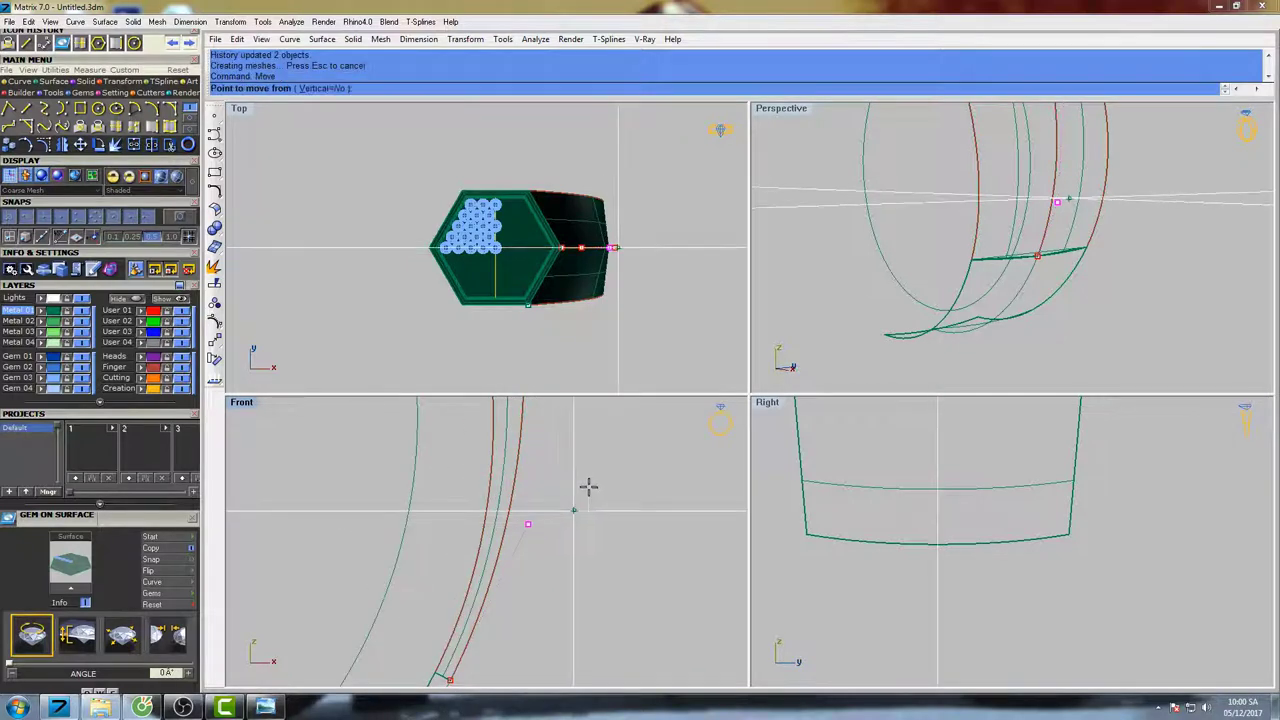
click(590, 487)
click(579, 513)
scroll(585, 500, down, 4)
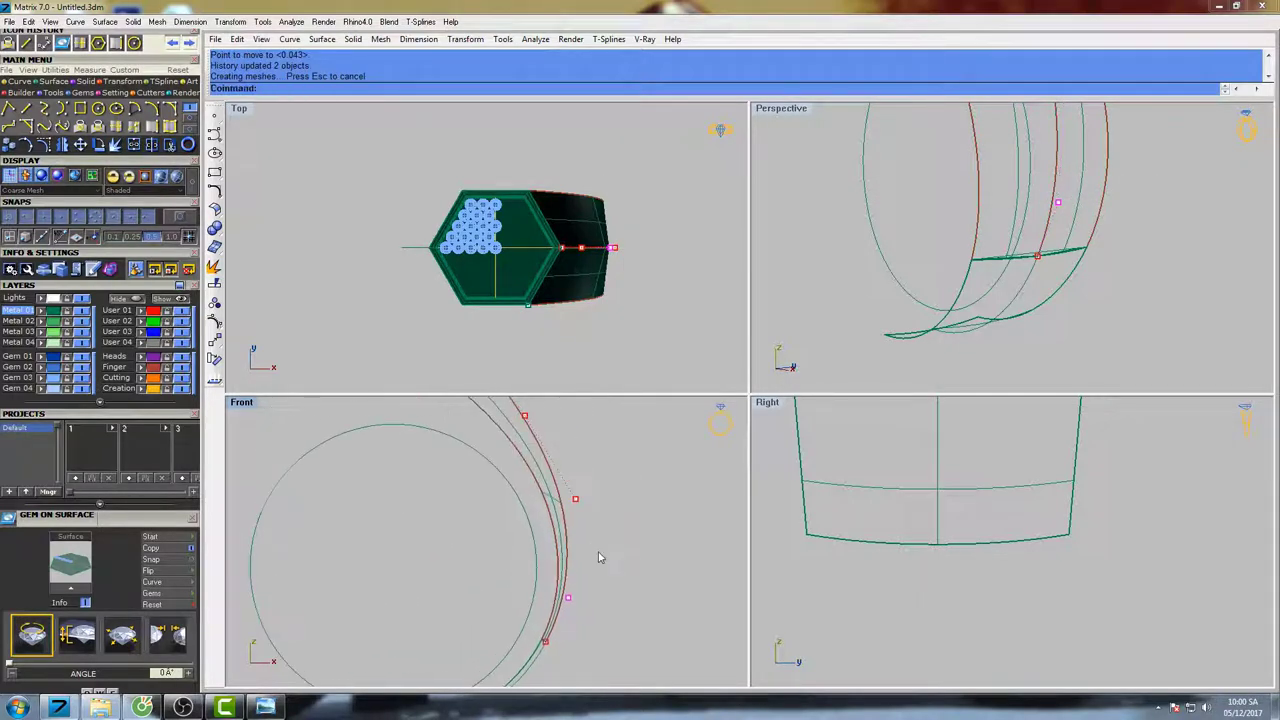
- Select the middle curve's control point just below the head and shift it slightly in the Front view
right_drag(588, 487, 603, 550)
scroll(543, 475, up, 6)
drag(514, 440, 566, 530)
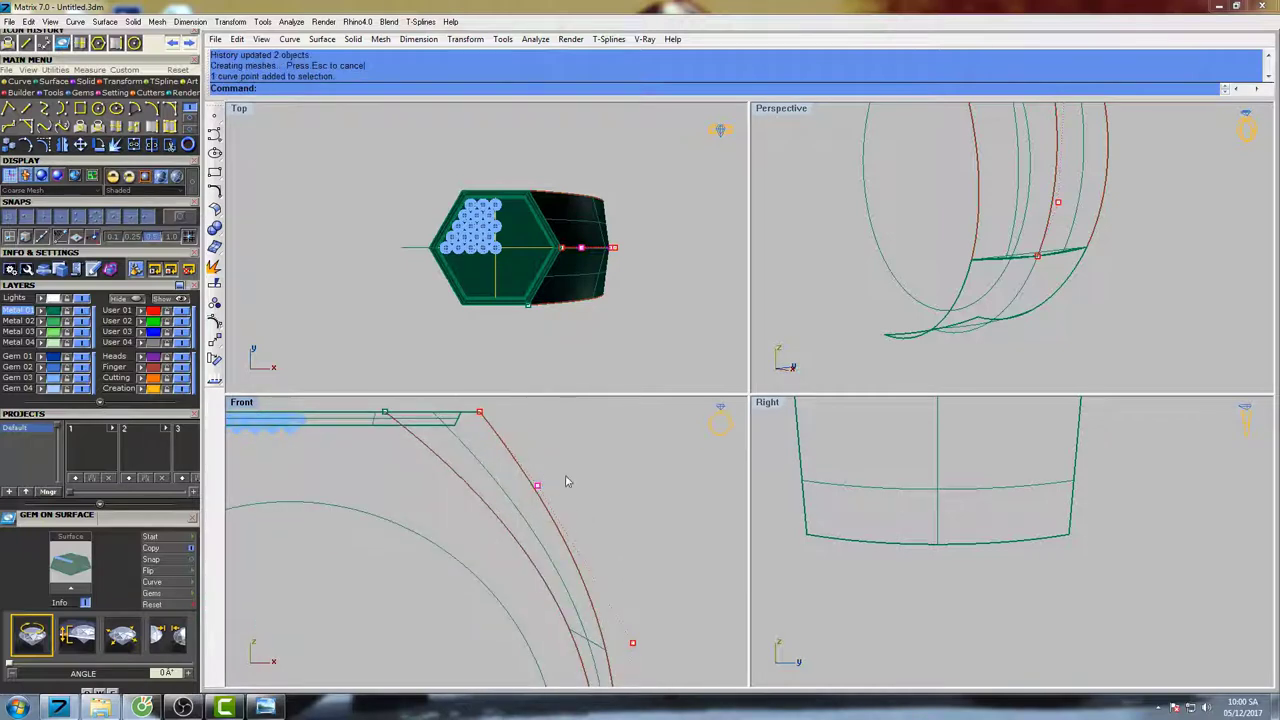
scroll(567, 474, up, 2)
right_click(567, 470)
click(566, 469)
click(573, 442)
scroll(590, 480, down, 6)
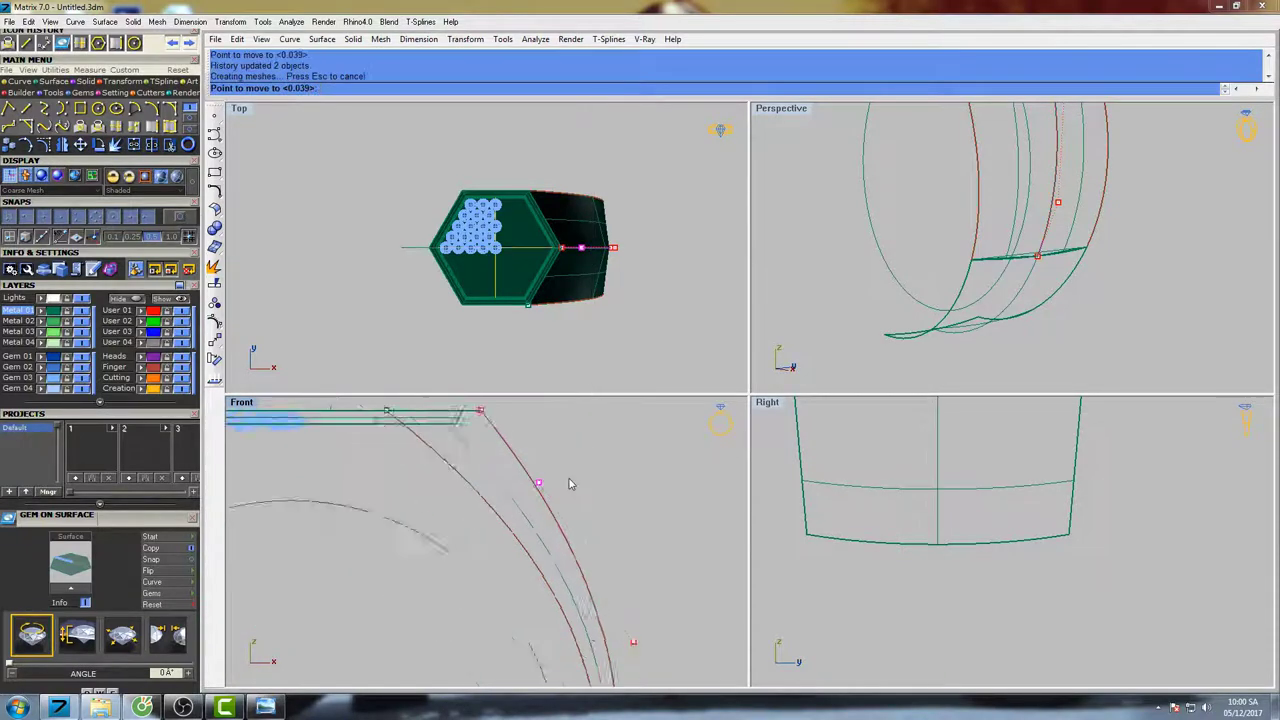
- Shade the Front view to examine the shank's outer profile around the surface joint, and return to wireframe
text(s)
key(Return)
scroll(600, 480, up, 4)
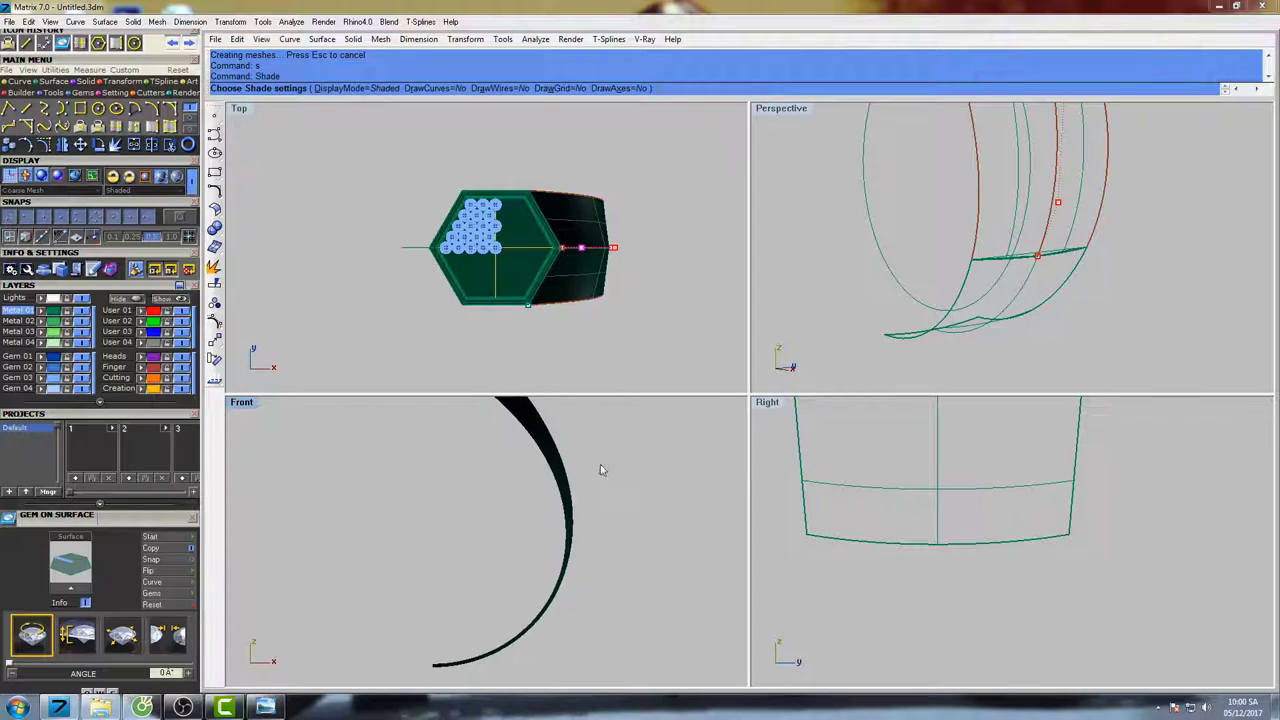
scroll(574, 509, up, 4)
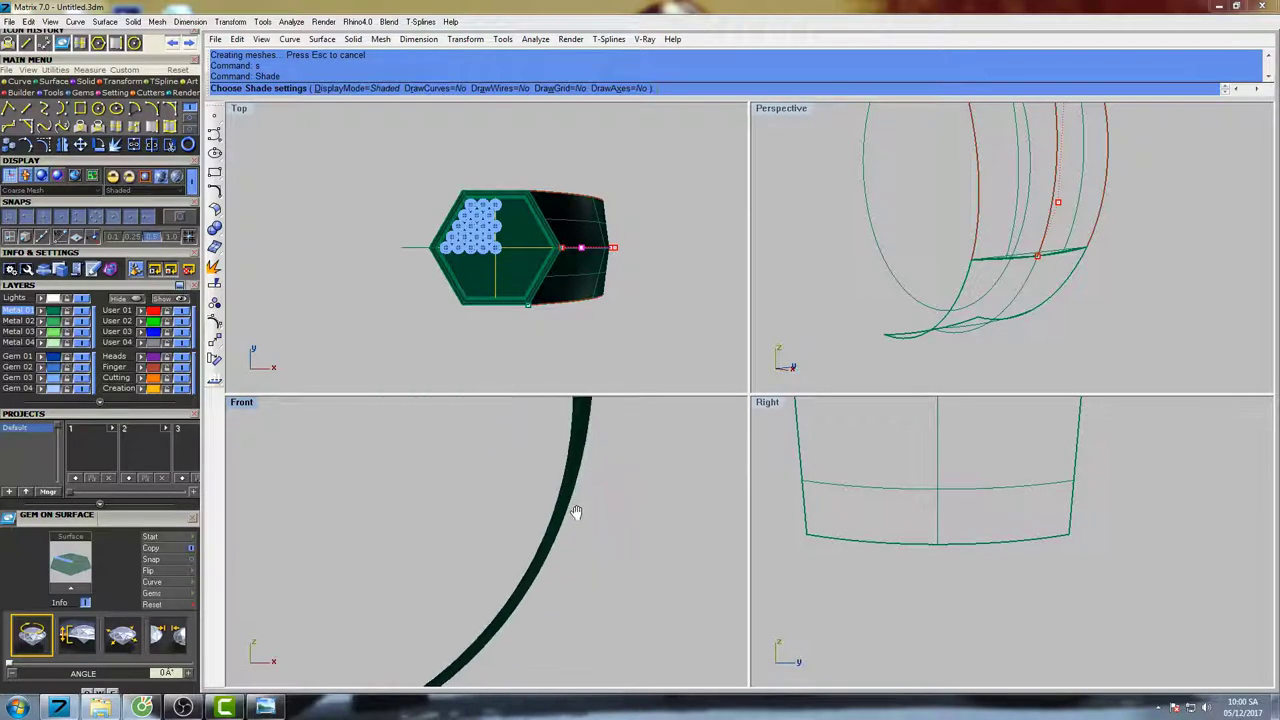
scroll(580, 560, down, 2)
key(Escape)
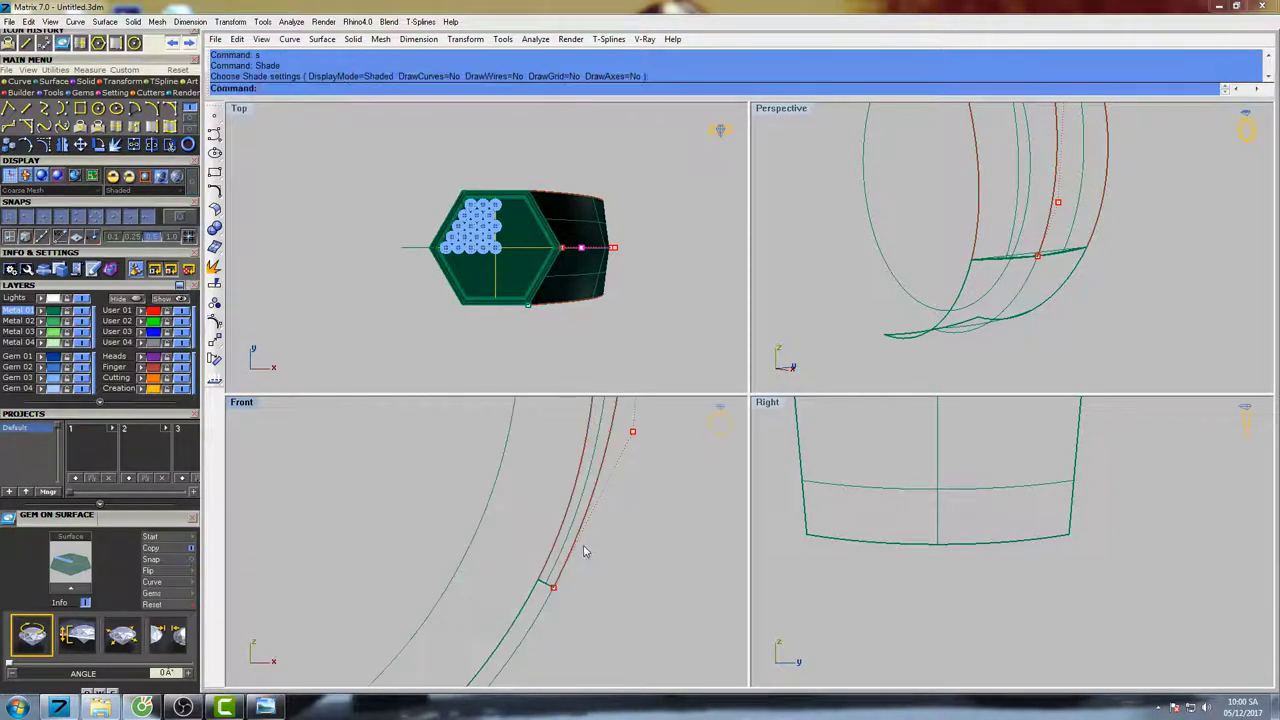
- Move the middle curve's control point above its lower end slightly in the Front view to refine the shank's outer profile
click(634, 430)
right_drag(654, 466, 564, 494)
text(Mo)
scroll(560, 543, up, 3)
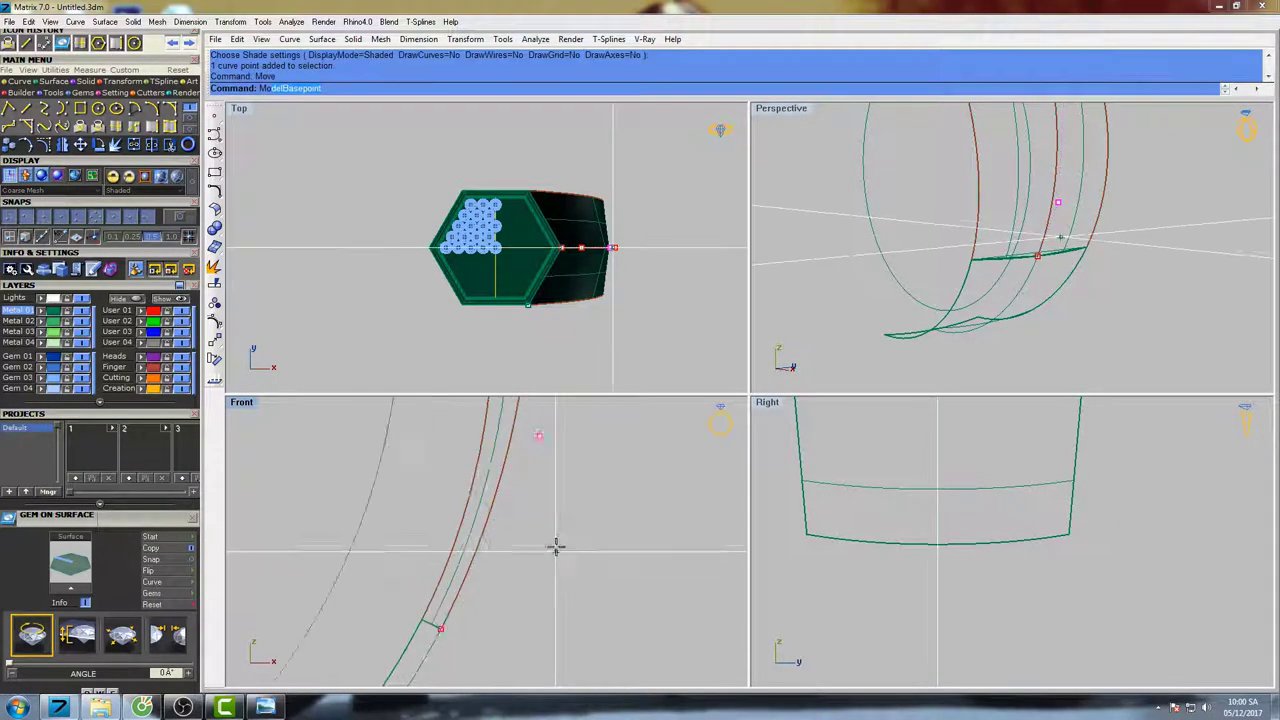
text(ove)
key(Return)
click(589, 460)
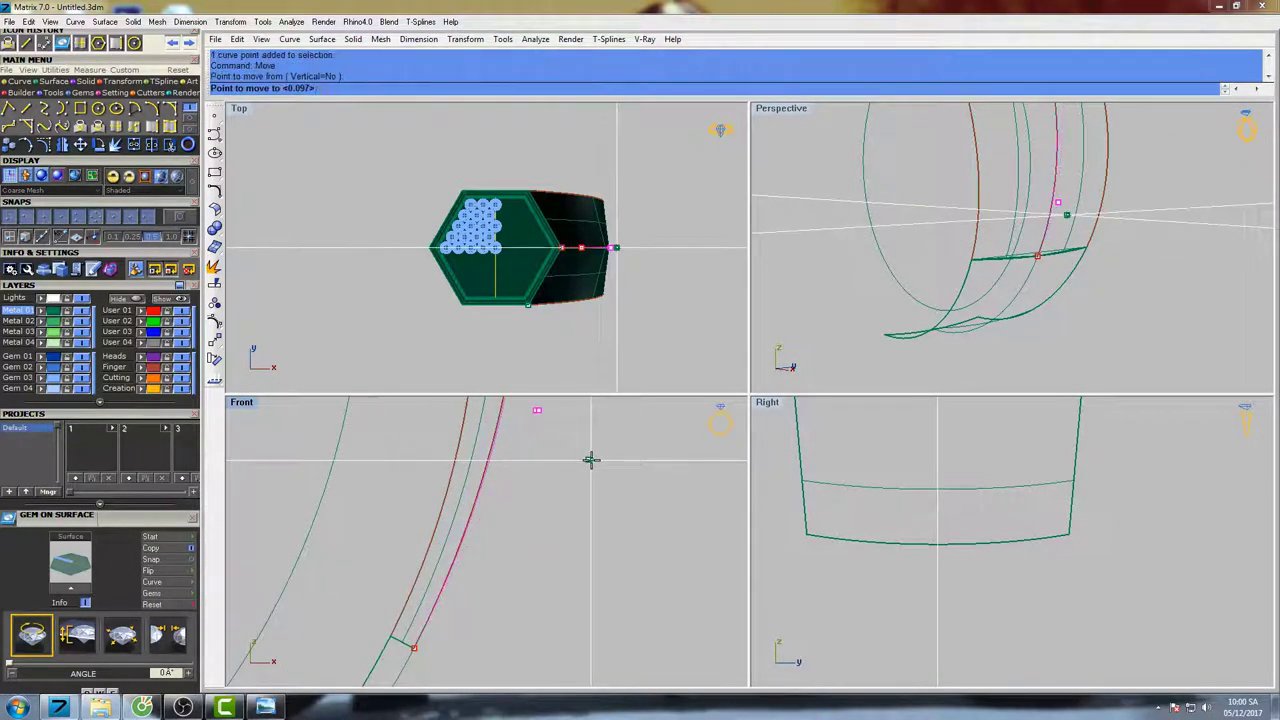
click(591, 464)
scroll(591, 464, down, 3)
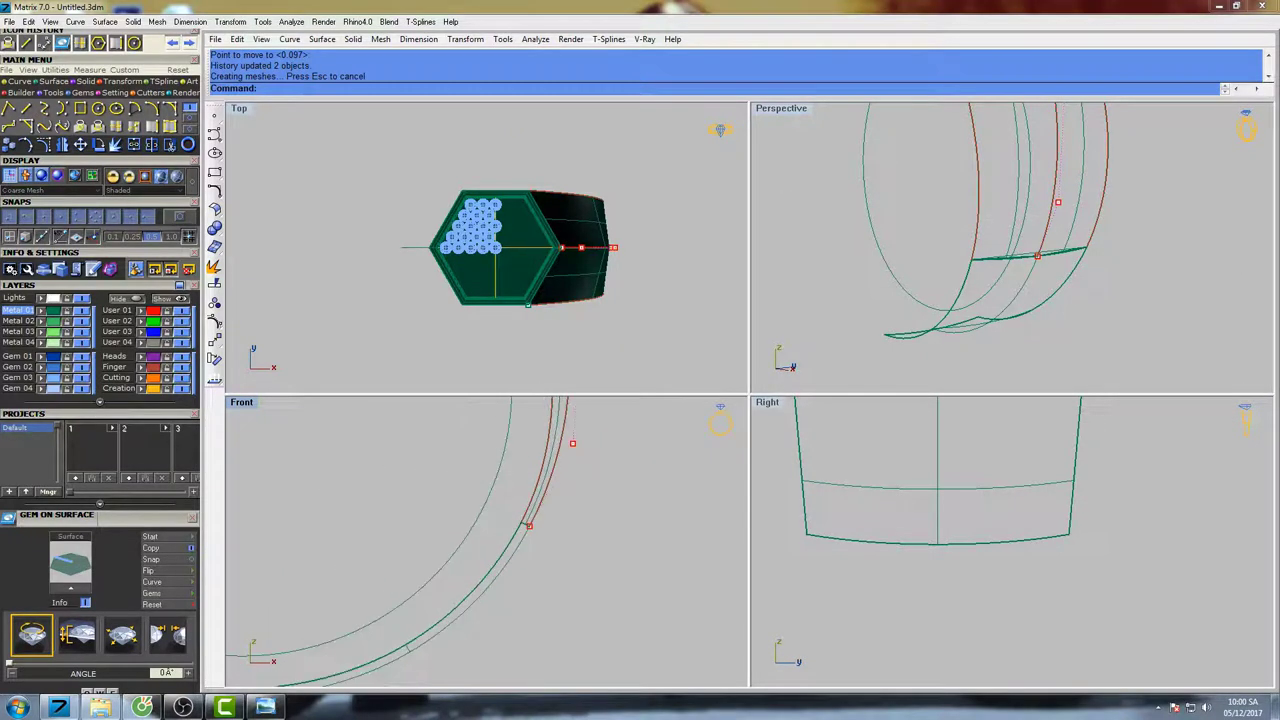
- Duplicate the surface edge along the joint between the upper and lower shank in a maximized, shaded Perspective view
double_click(777, 109)
mouse_move(799, 269)
shift+right_down()
mouse_move(751, 280)
mouse_move(800, 337)
mouse_move(840, 351)
mouse_move(757, 366)
shift+right_up()
text(se)
key(Return)
scroll(707, 405, up, 3)
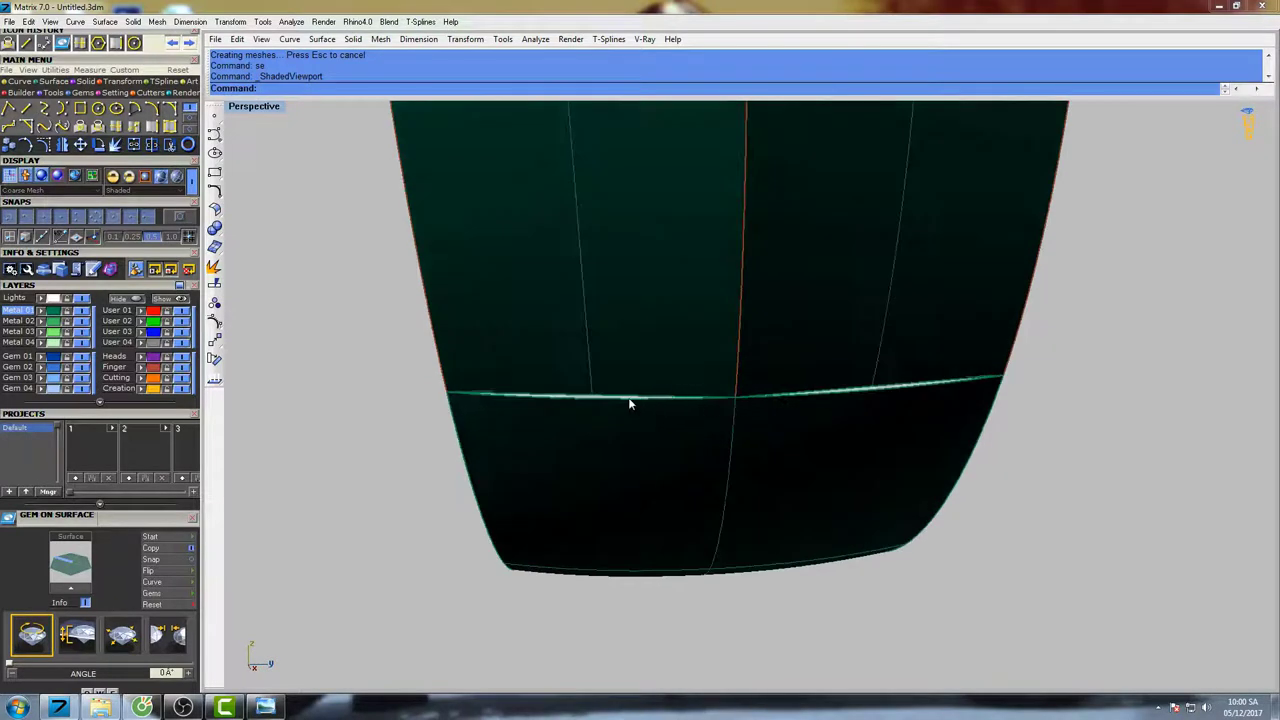
mouse_move(630, 403)
right_down()
mouse_move(590, 394)
mouse_move(648, 396)
right_up()
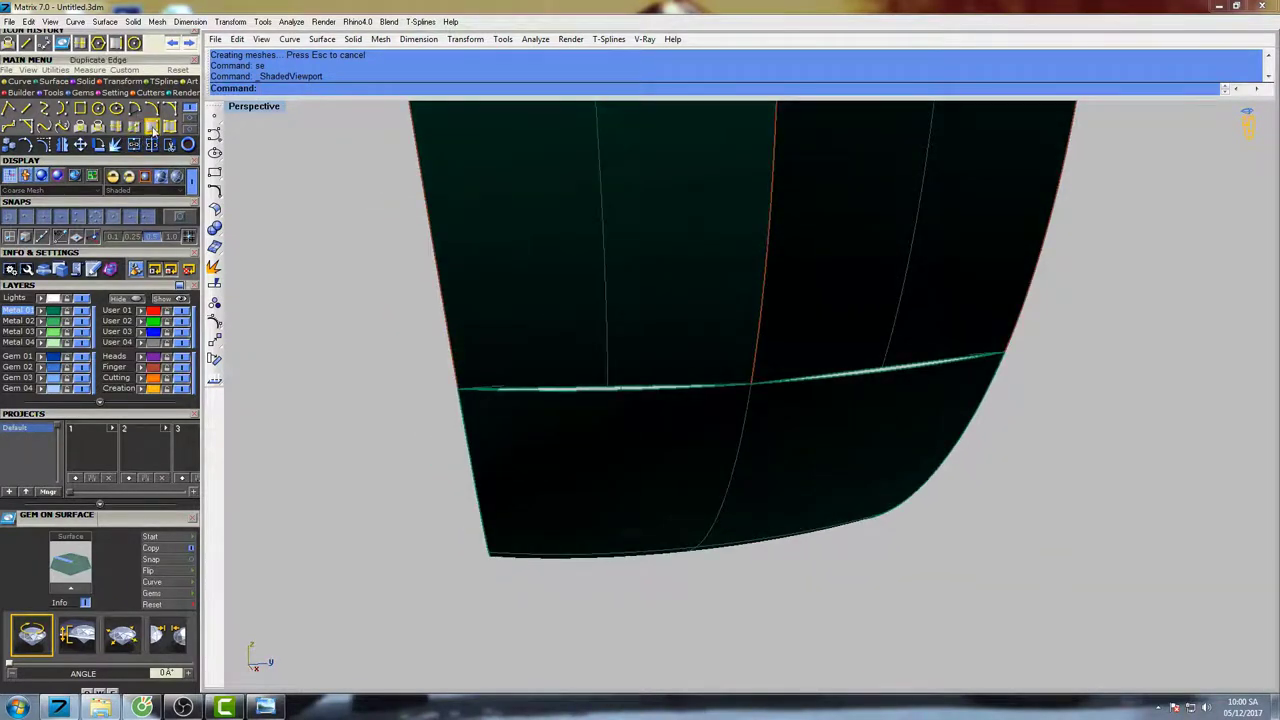
click(152, 127)
click(563, 390)
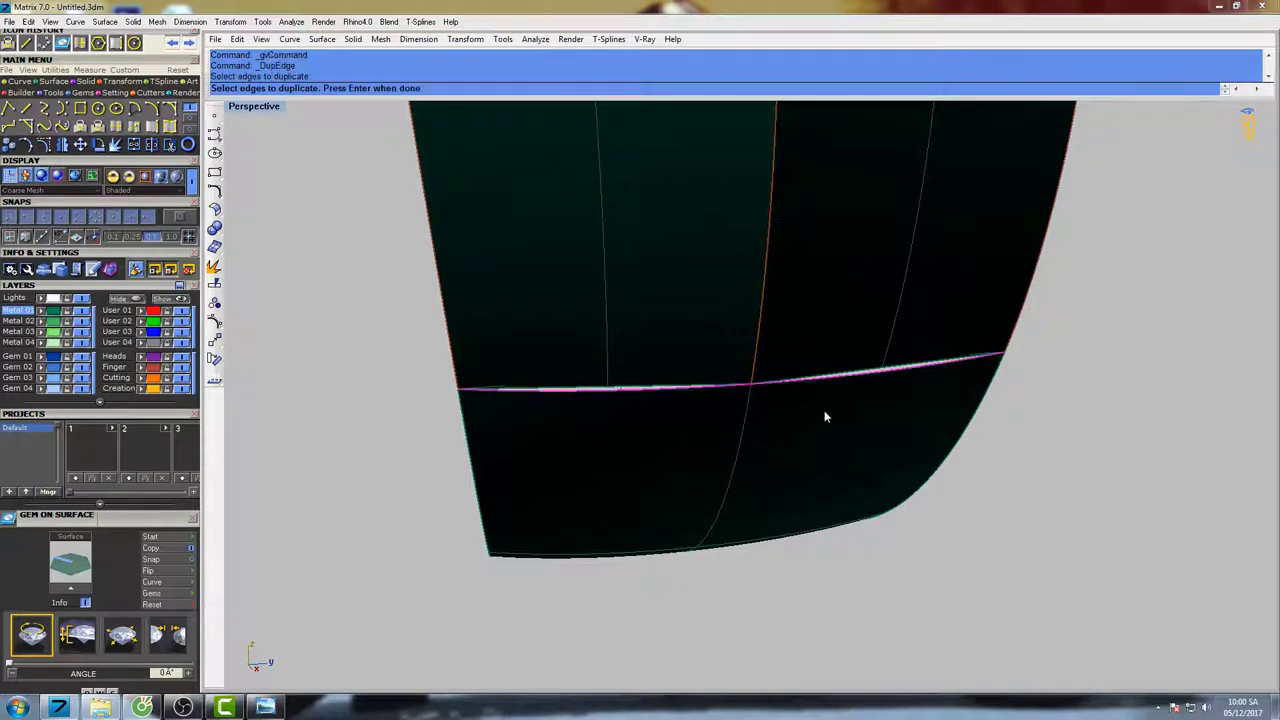
key(Return)
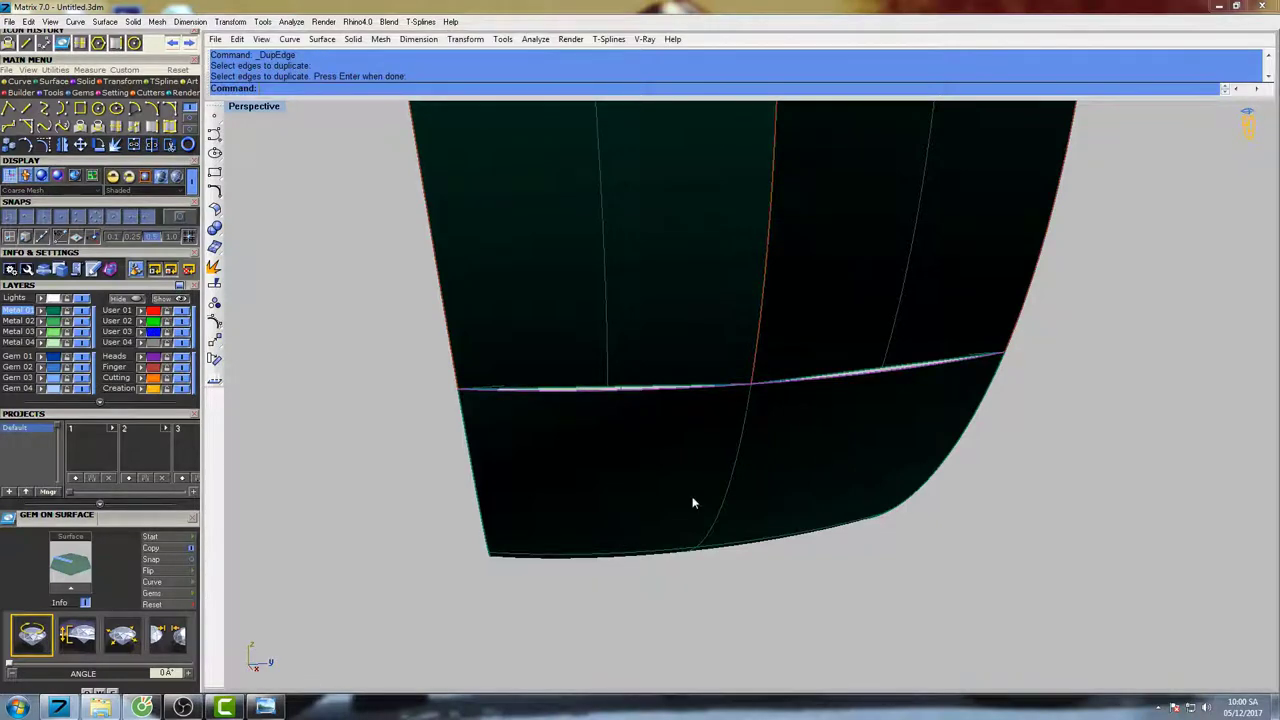
- Split the duplicated joint edge curve using the middle shank curve as the cutting object
right_drag(691, 503, 787, 480)
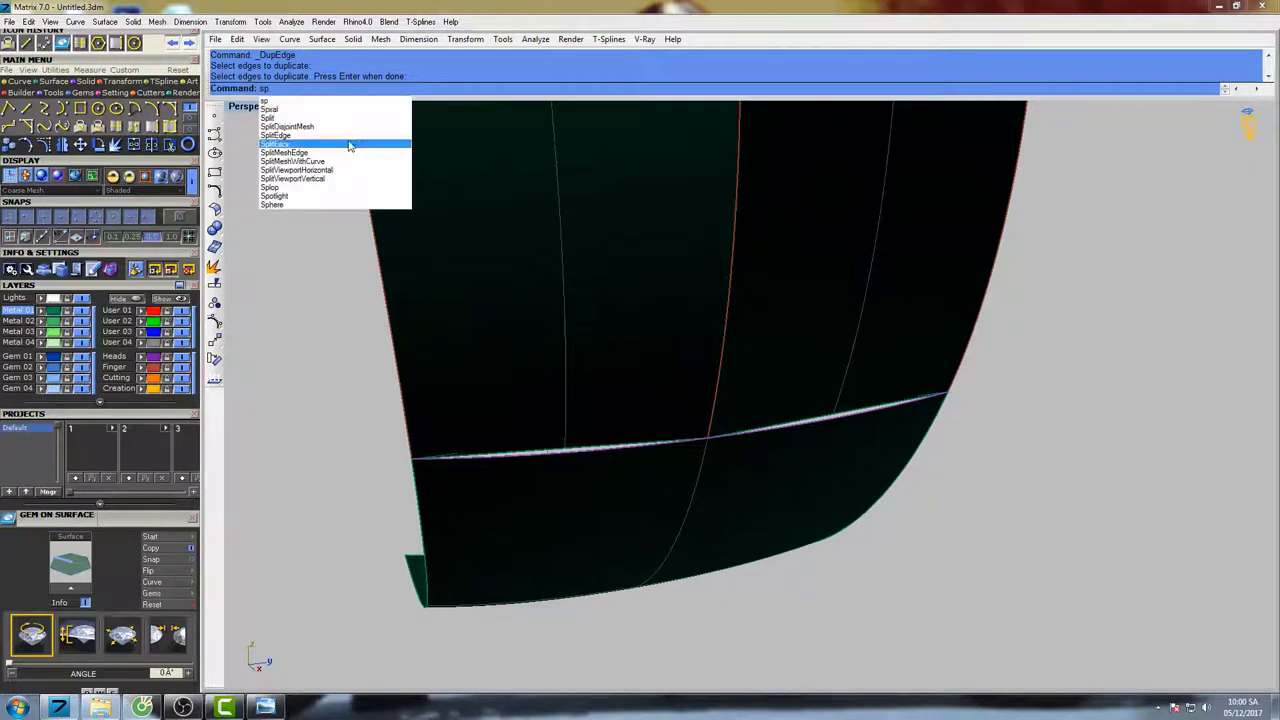
click(303, 118)
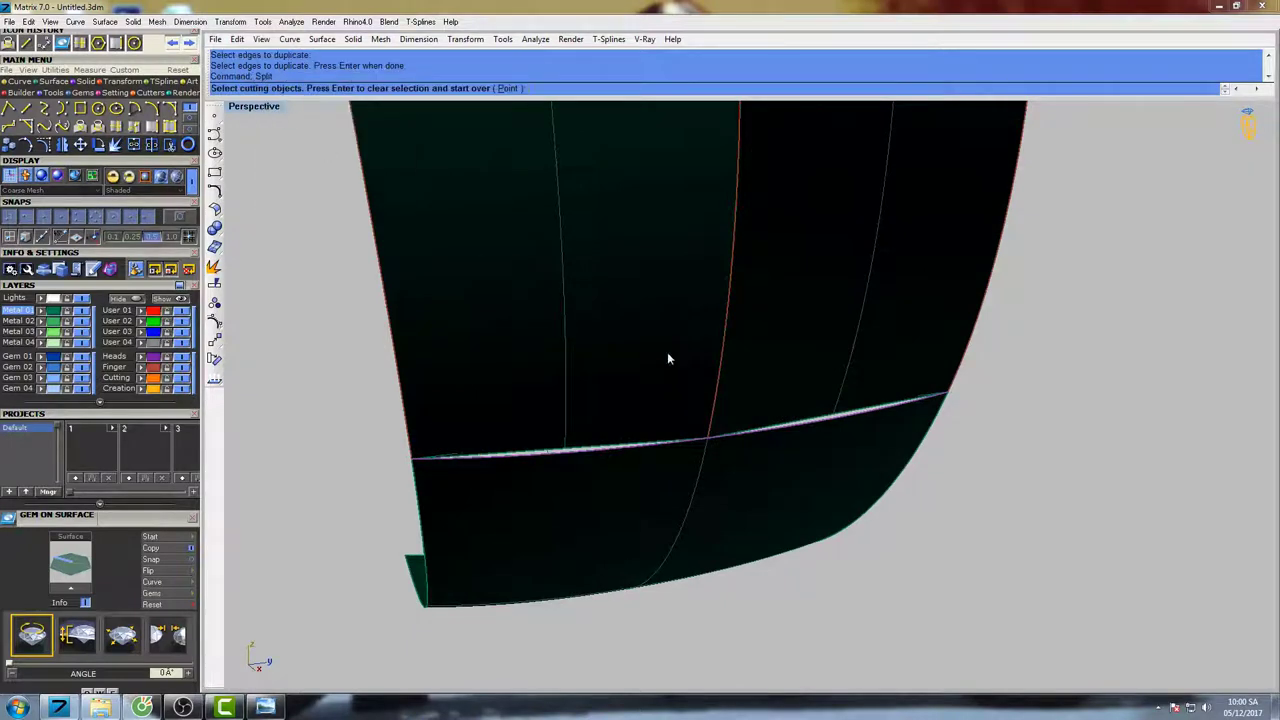
click(724, 382)
click(781, 413)
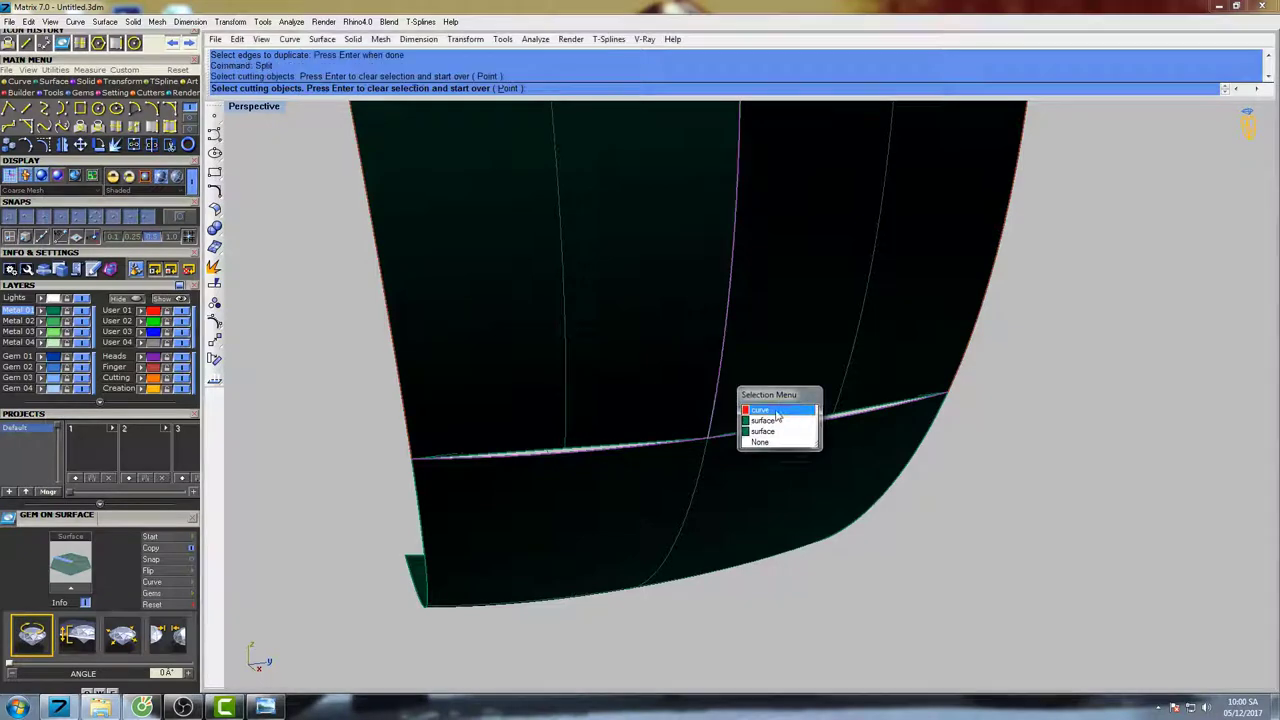
right_click(1015, 355)
- Delete the upper shank surfaces between the head and the lower shank, keeping the red construction curves
scroll(760, 378, down, 6)
mouse_move(760, 378)
right_down()
mouse_move(728, 351)
mouse_move(708, 371)
mouse_move(712, 328)
mouse_move(748, 350)
right_up()
scroll(735, 356, down, 5)
text(De)
key(Return)
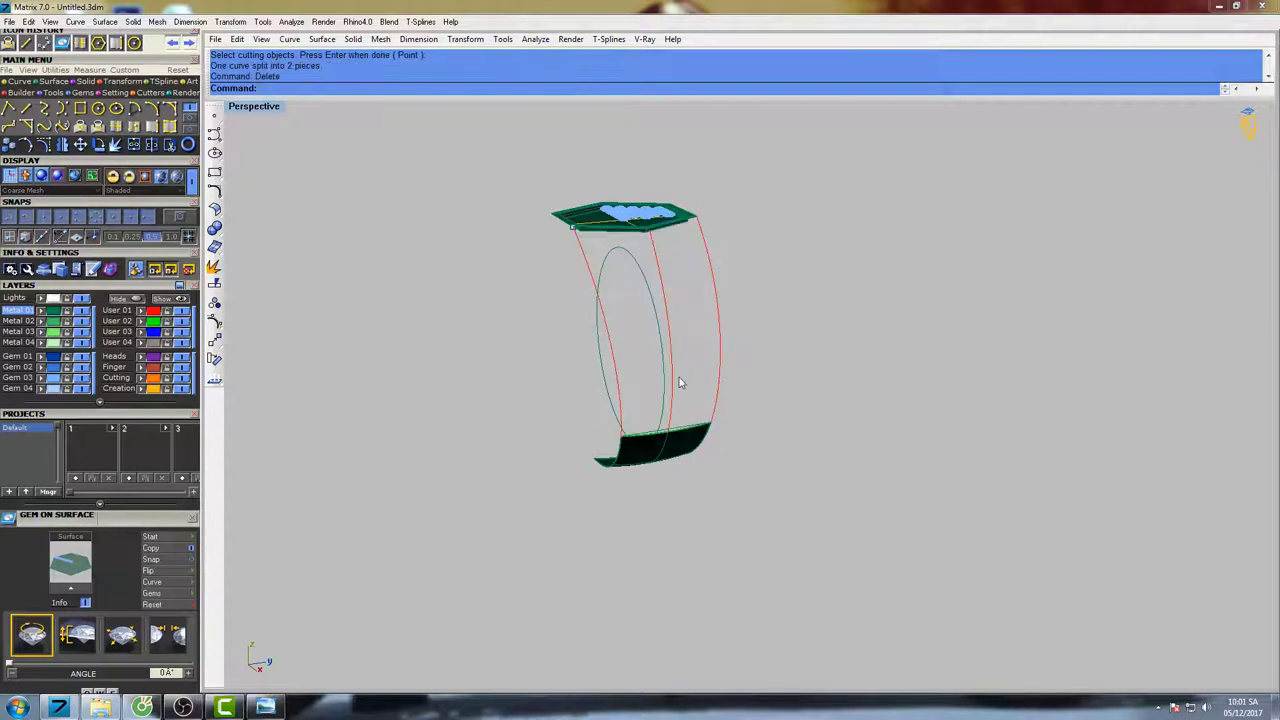
scroll(660, 400, up, 5)
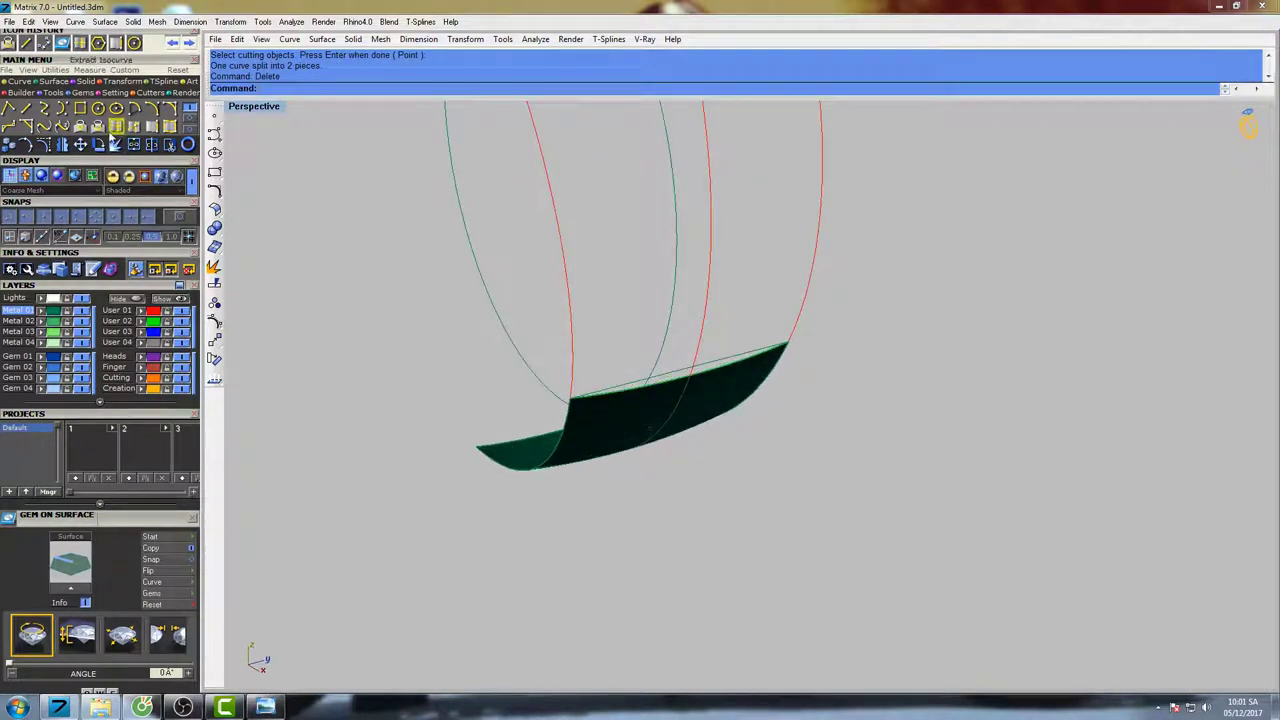
text(Sw)
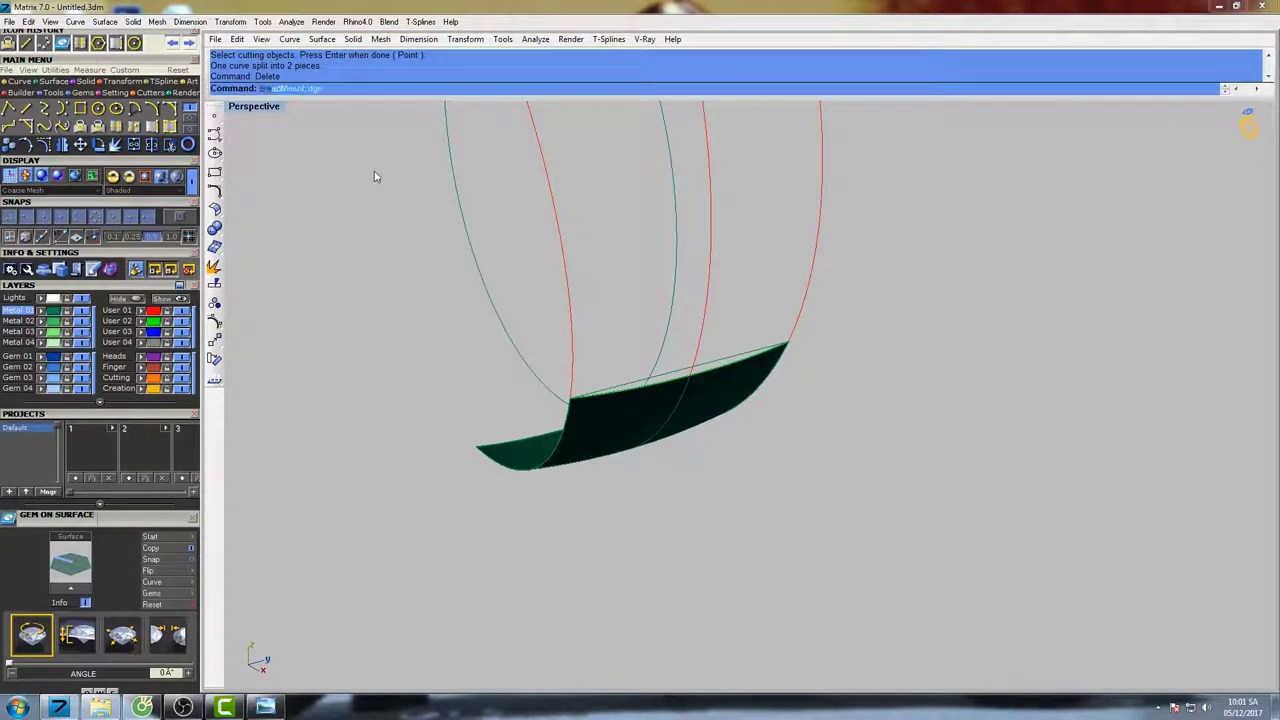
click(273, 127)
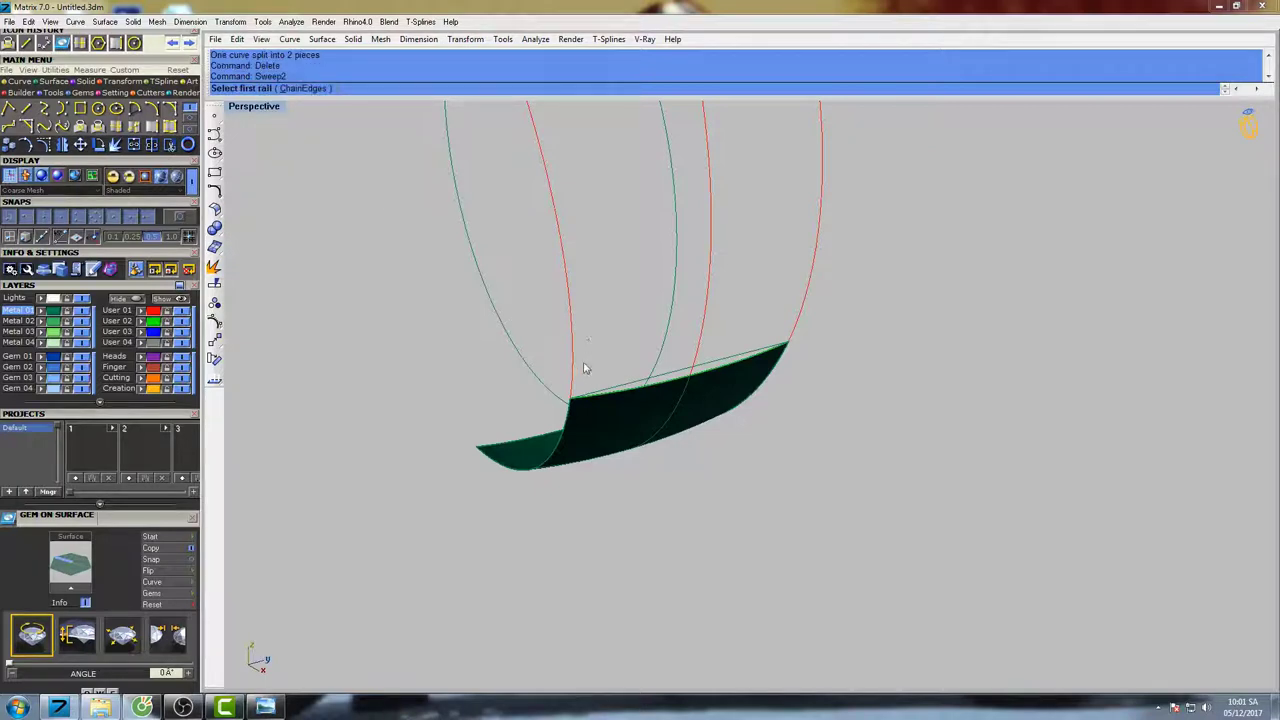
click(575, 365)
click(700, 338)
scroll(658, 385, up, 4)
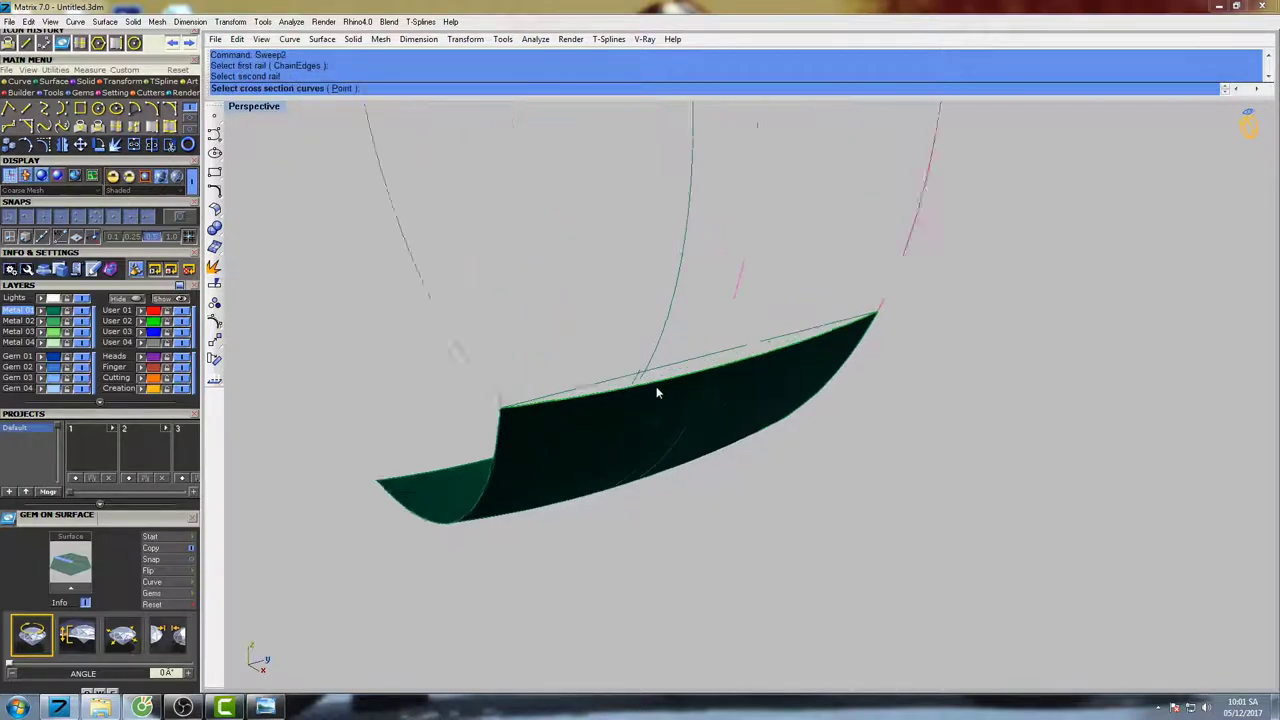
click(669, 389)
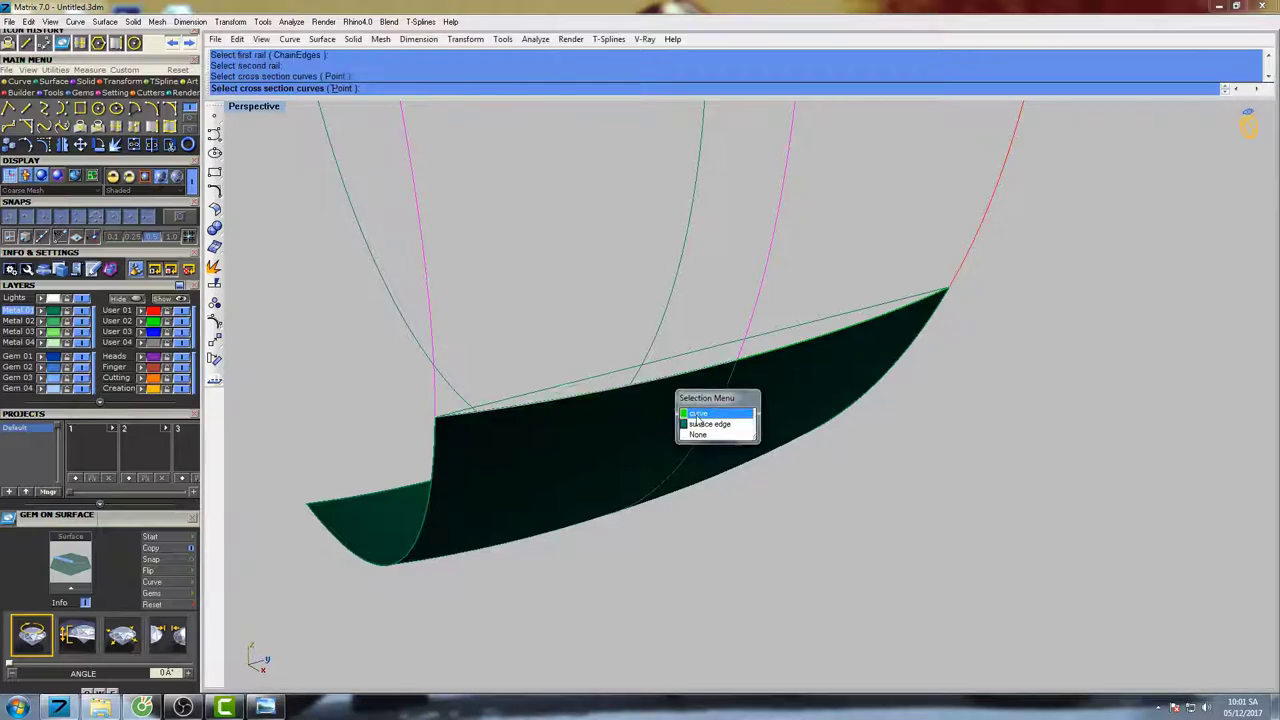
click(698, 420)
scroll(720, 331, down, 4)
scroll(637, 237, up, 6)
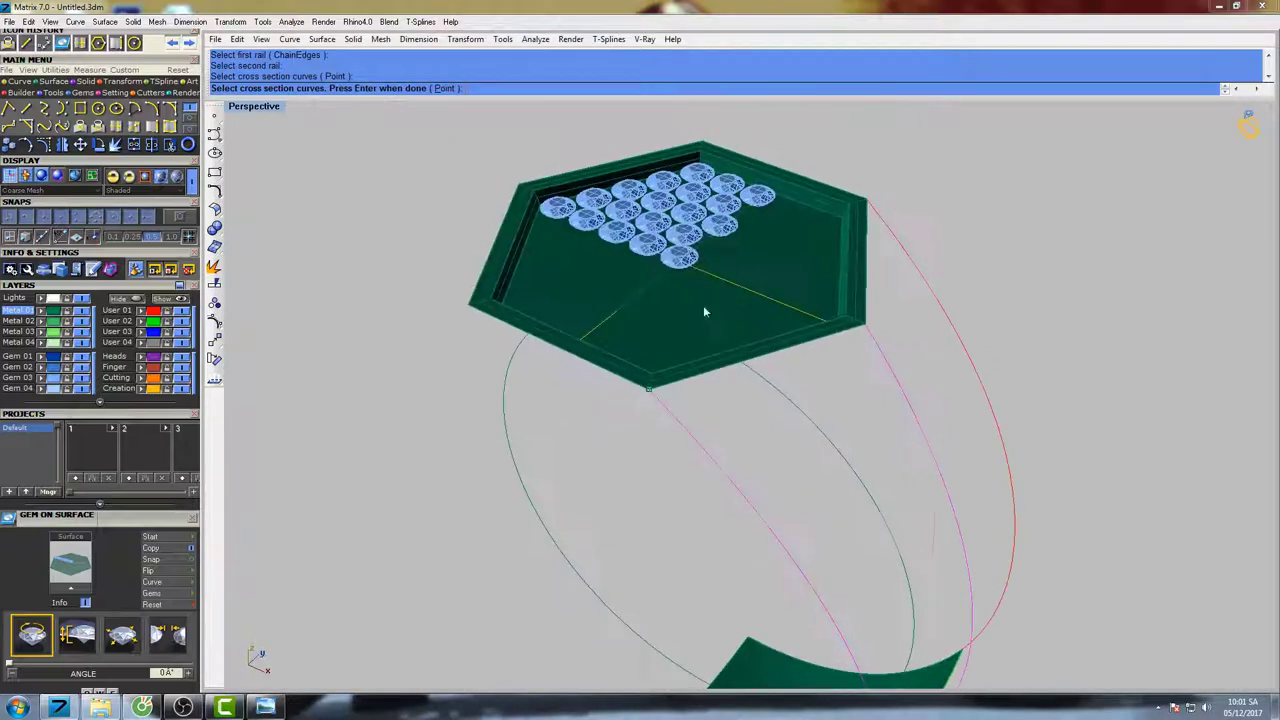
click(680, 420)
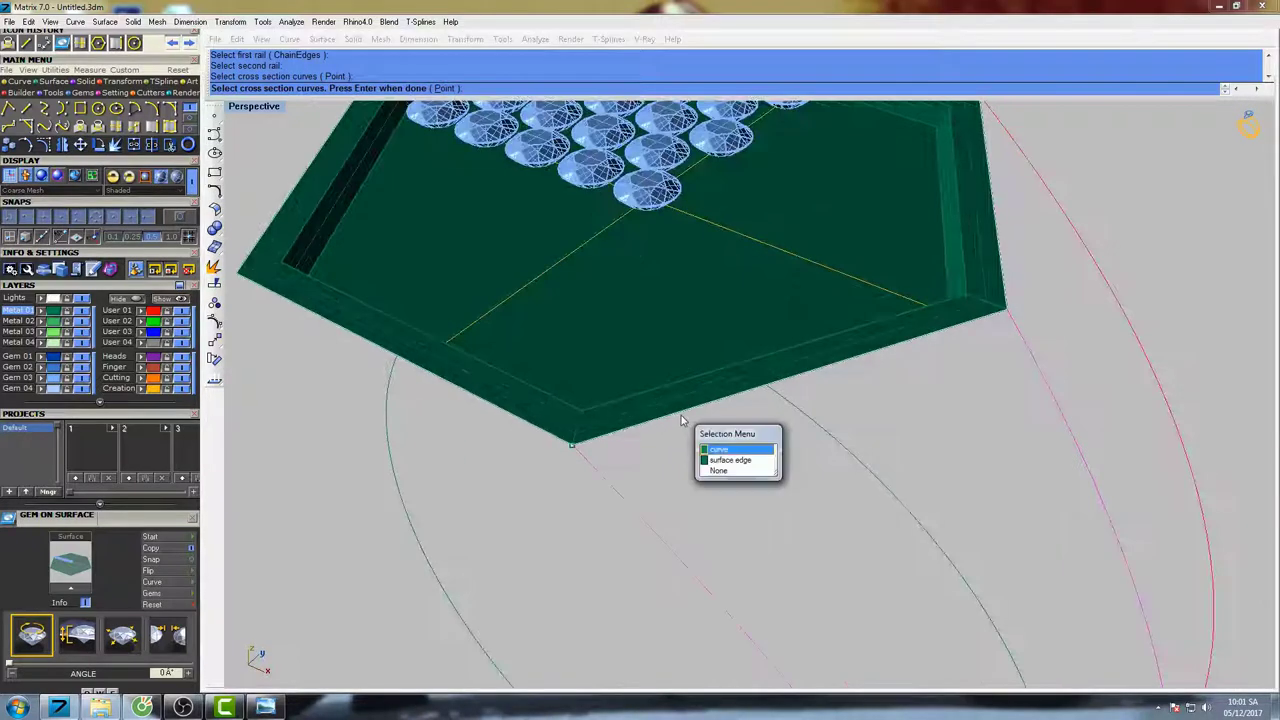
click(720, 460)
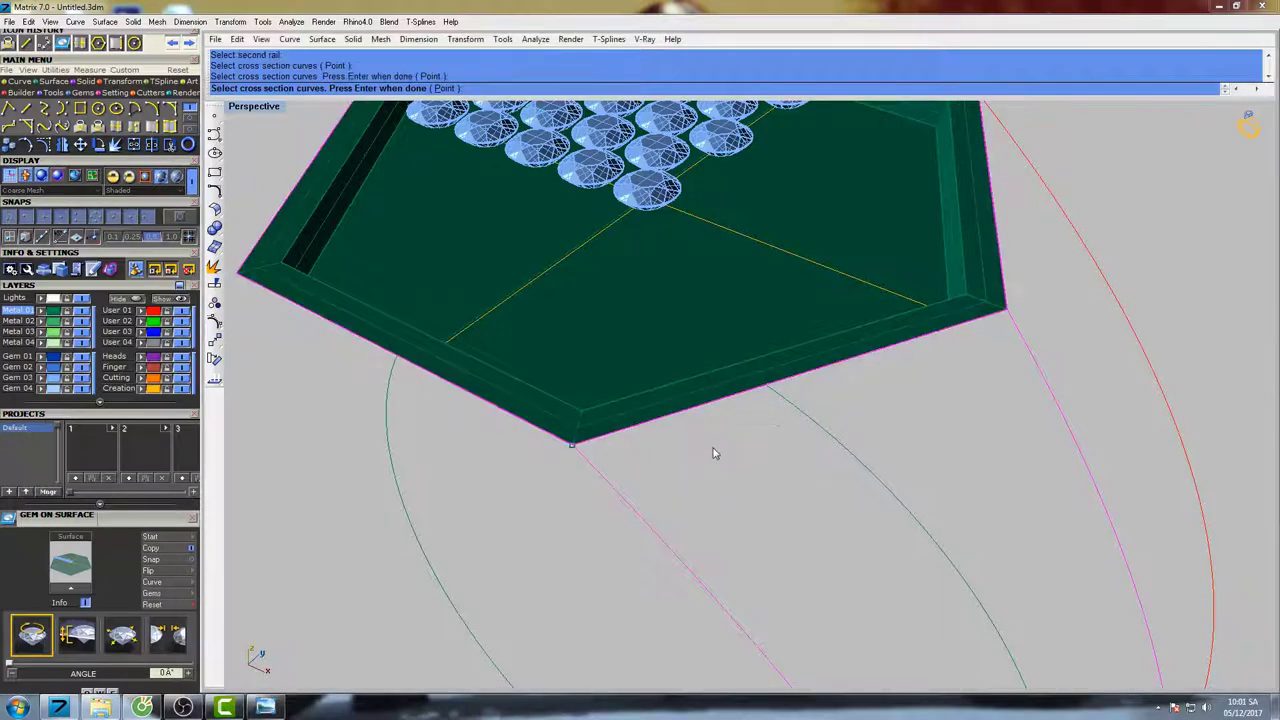
scroll(714, 453, down, 3)
key(Escape)
- Explode the hexagonal outline curve on the underside of the head into separate segments
click(712, 418)
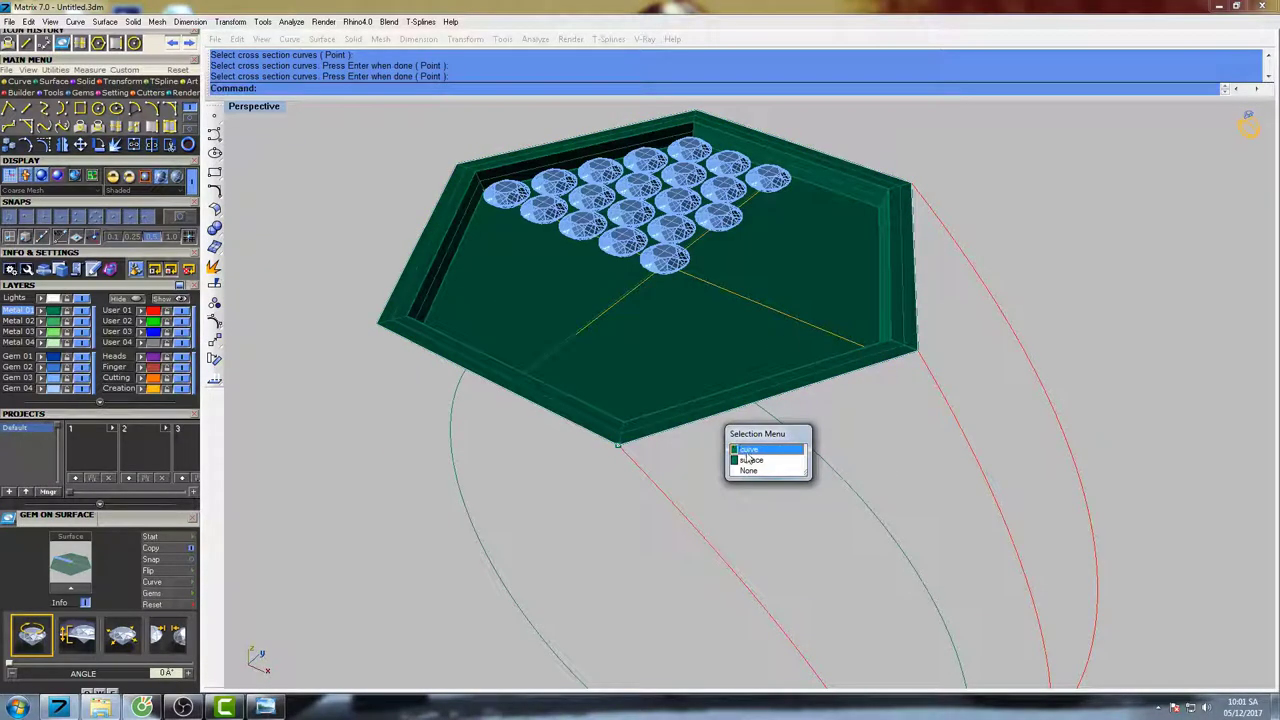
click(747, 454)
shift+right_drag(727, 416, 660, 338)
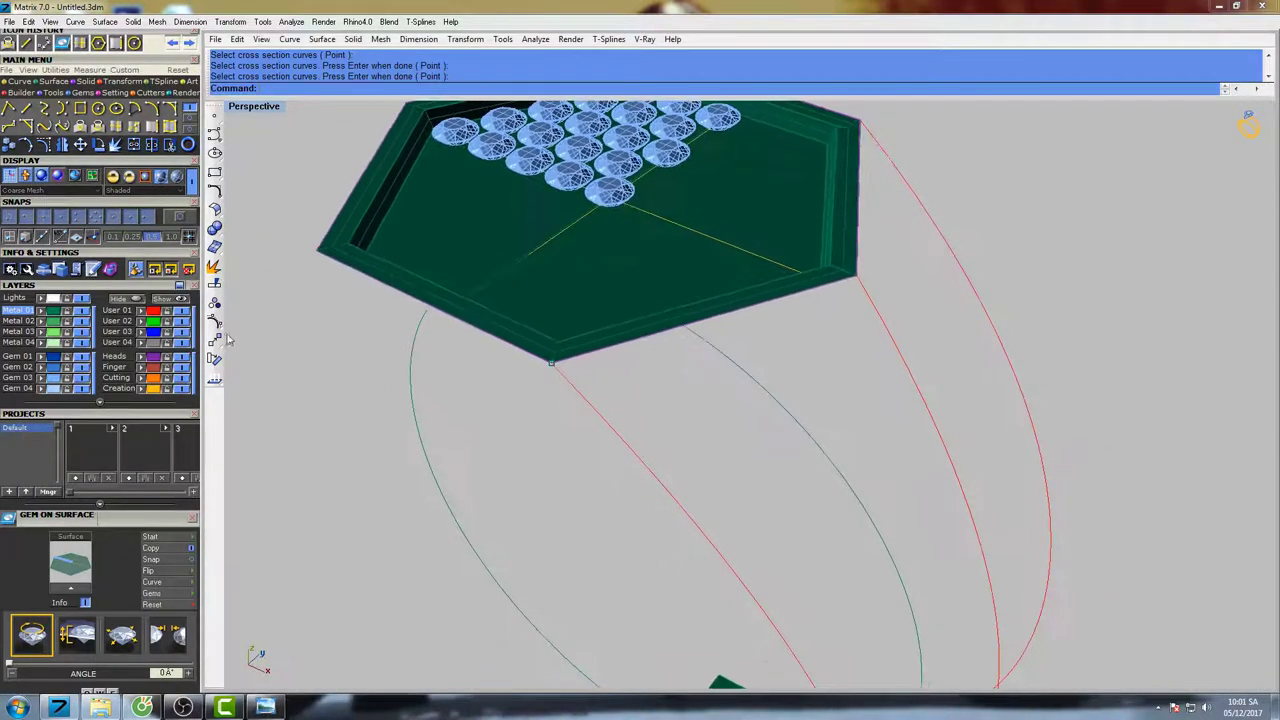
click(214, 270)
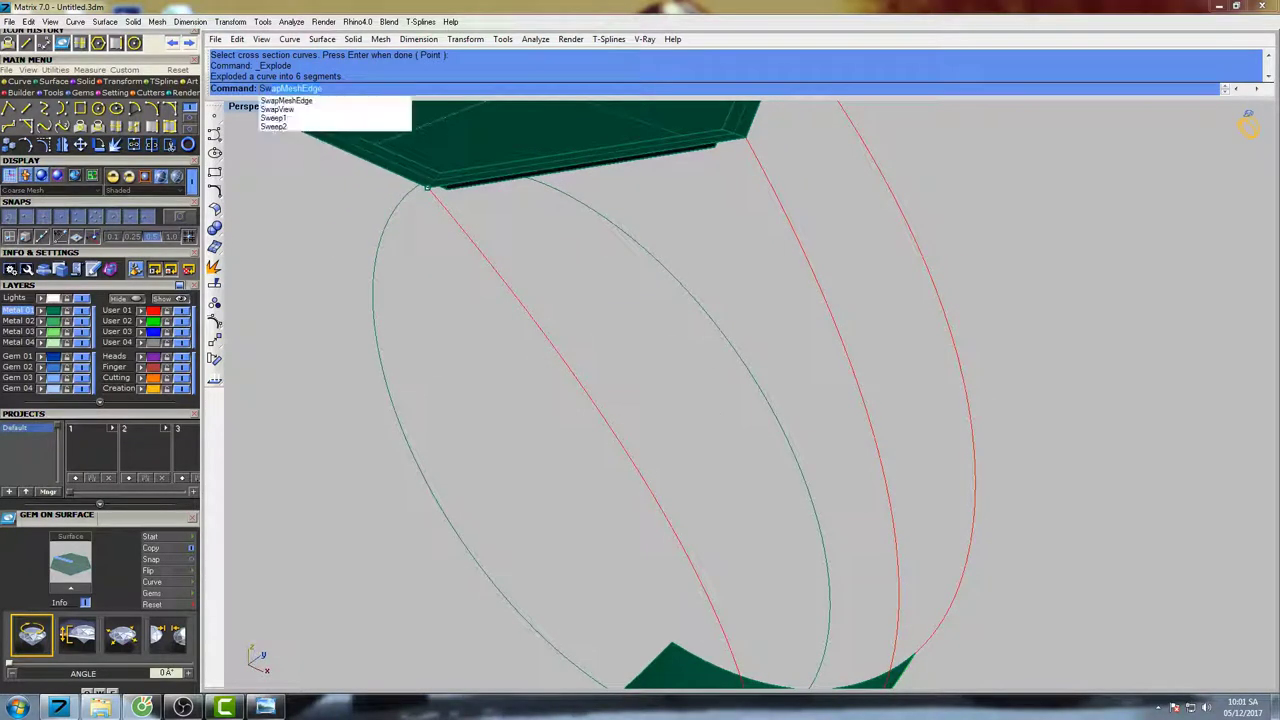
- Try a two-rail sweep along the side and middle curves, with the head outline segment and the joint curve half as cross sections
click(361, 127)
click(464, 243)
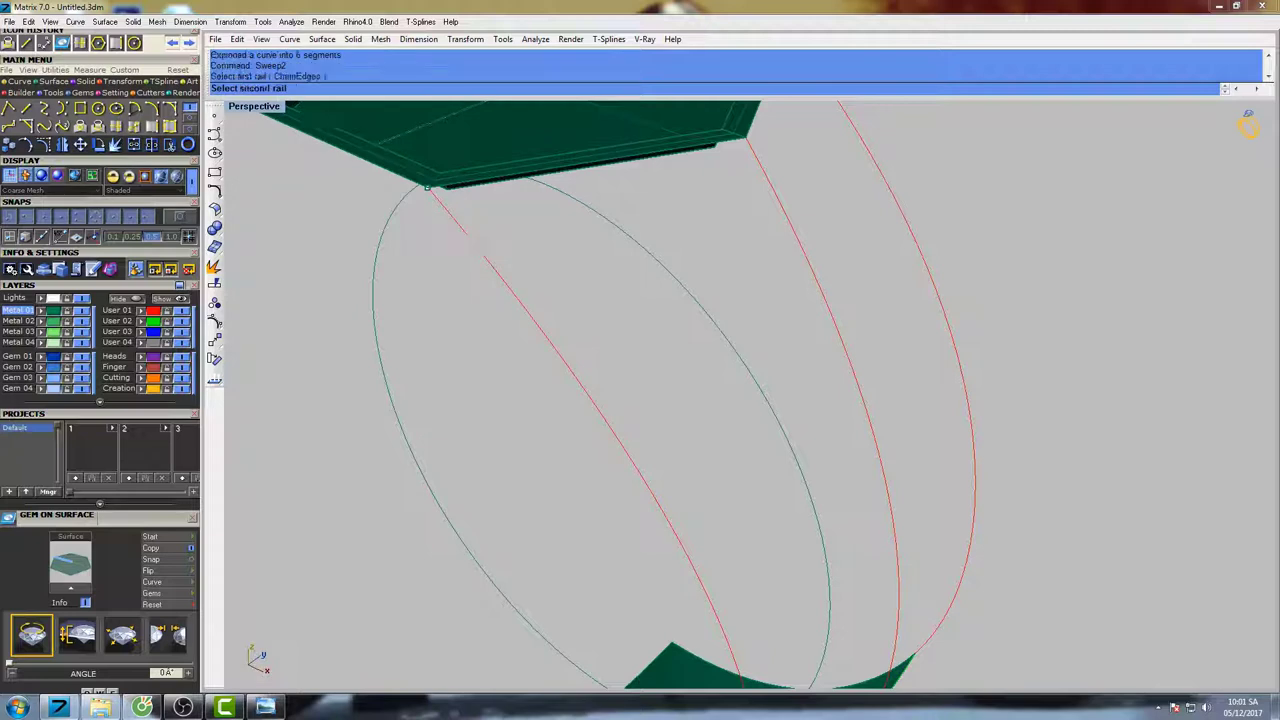
click(758, 181)
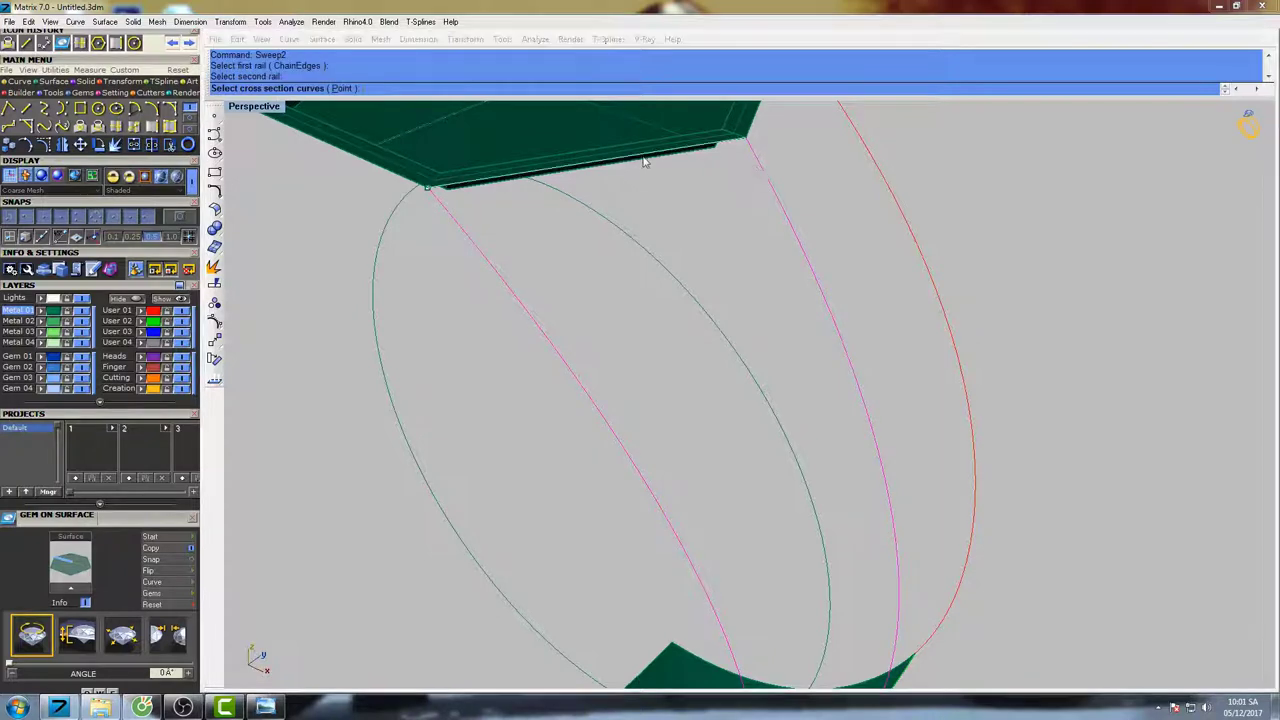
click(645, 162)
click(684, 204)
scroll(706, 234, down, 7)
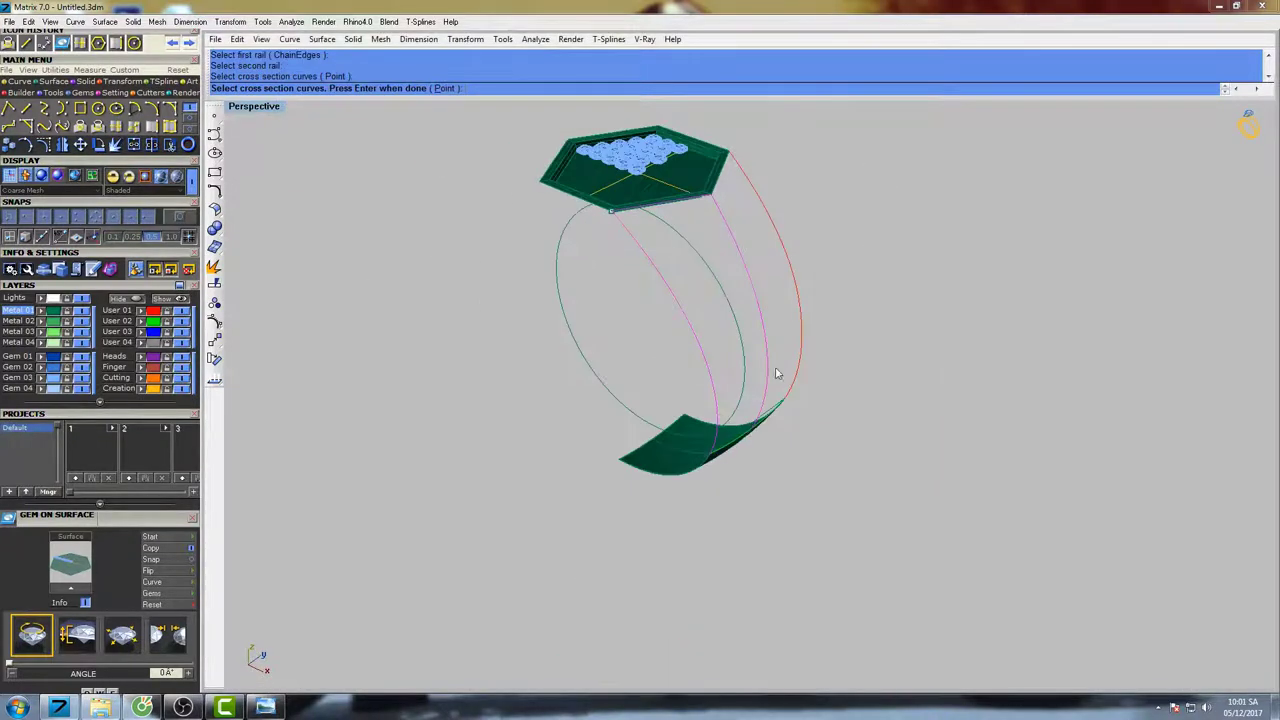
scroll(757, 453, up, 7)
right_drag(748, 455, 702, 397)
click(674, 364)
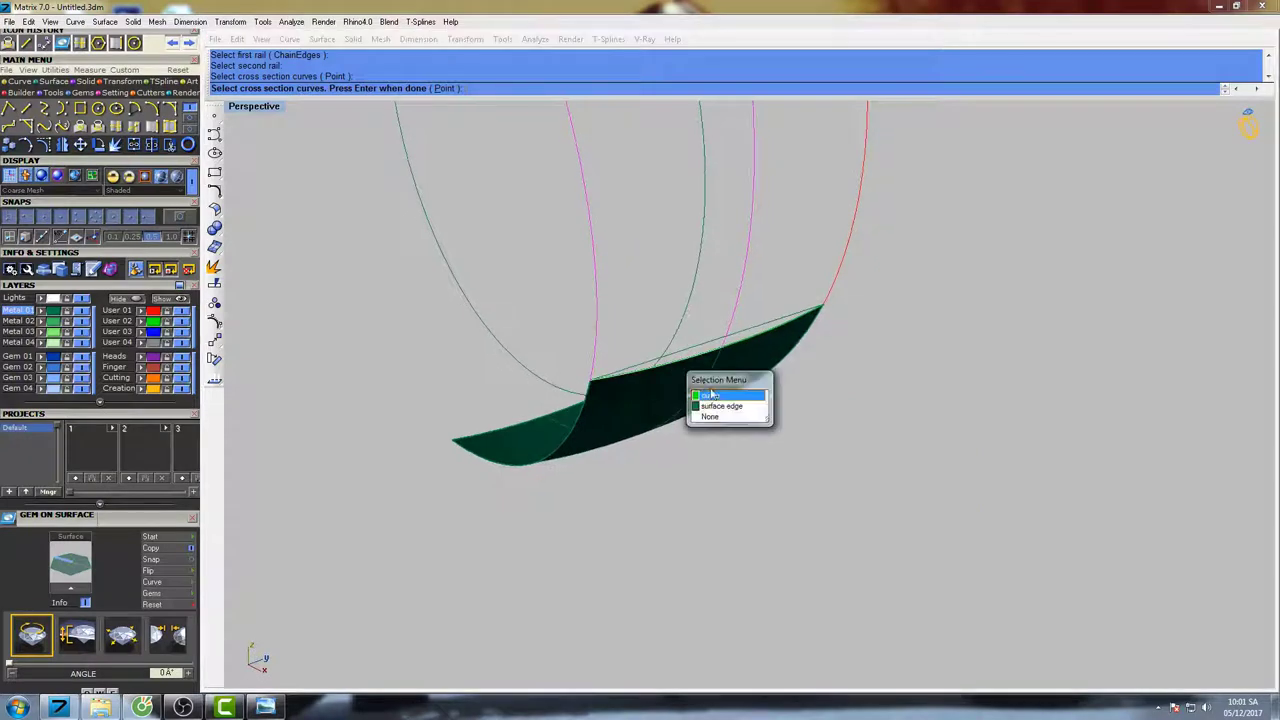
click(711, 394)
scroll(722, 385, down, 8)
right_drag(720, 257, 720, 294)
key(Return)
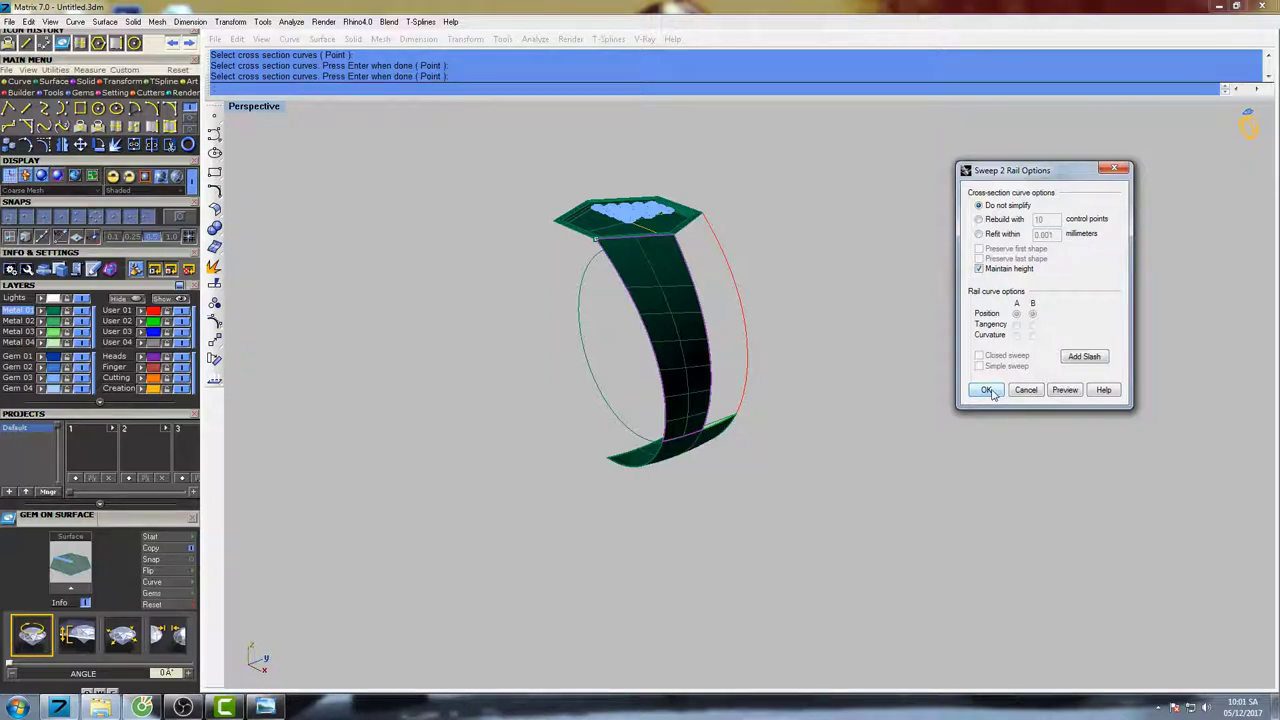
click(1027, 390)
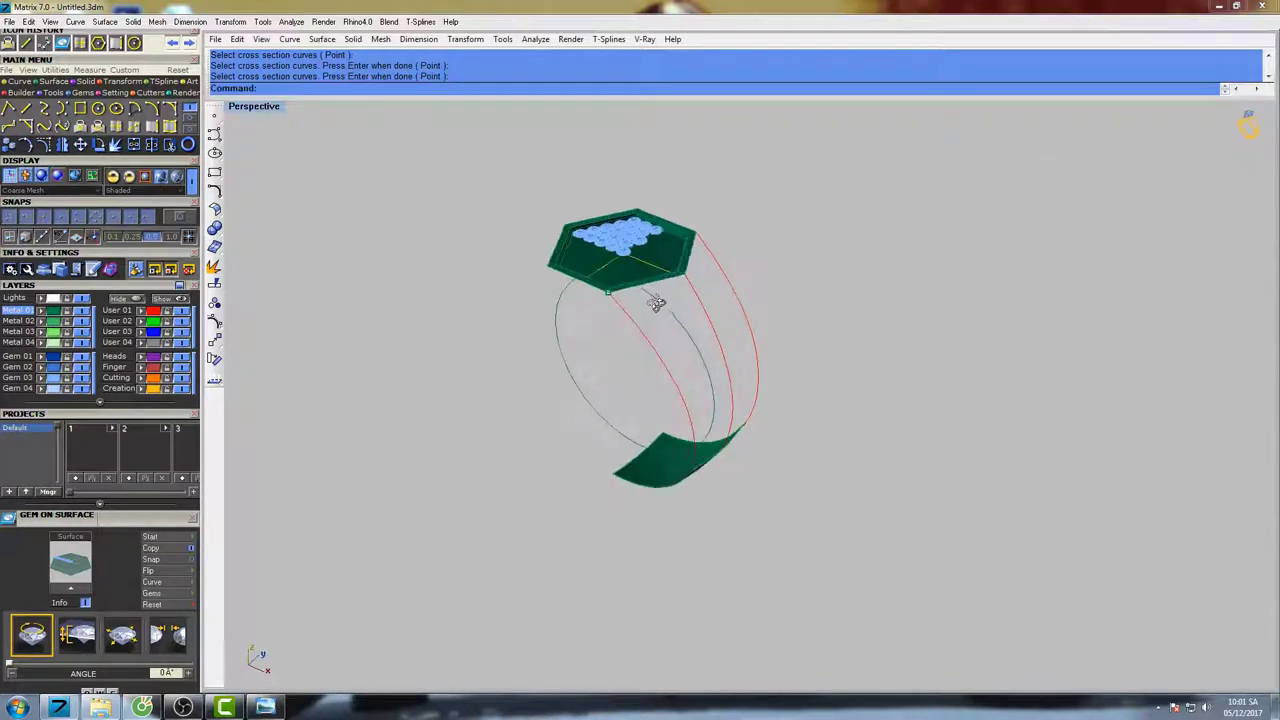
- Delete the point object at the head's lower corner where the side curve begins
scroll(640, 310, up, 5)
click(569, 270)
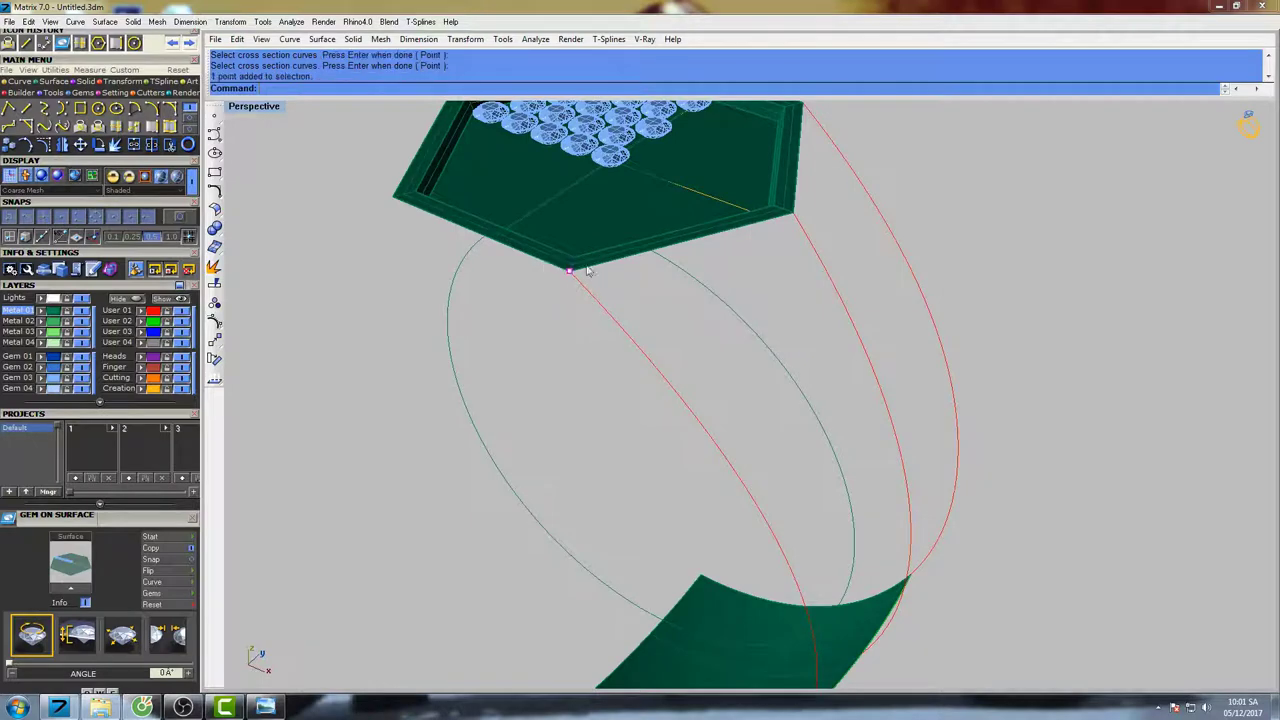
right_drag(569, 270, 583, 303)
key(Delete)
- Turn on the control points of the side and middle shank curves
click(532, 336)
scroll(600, 320, up, 3)
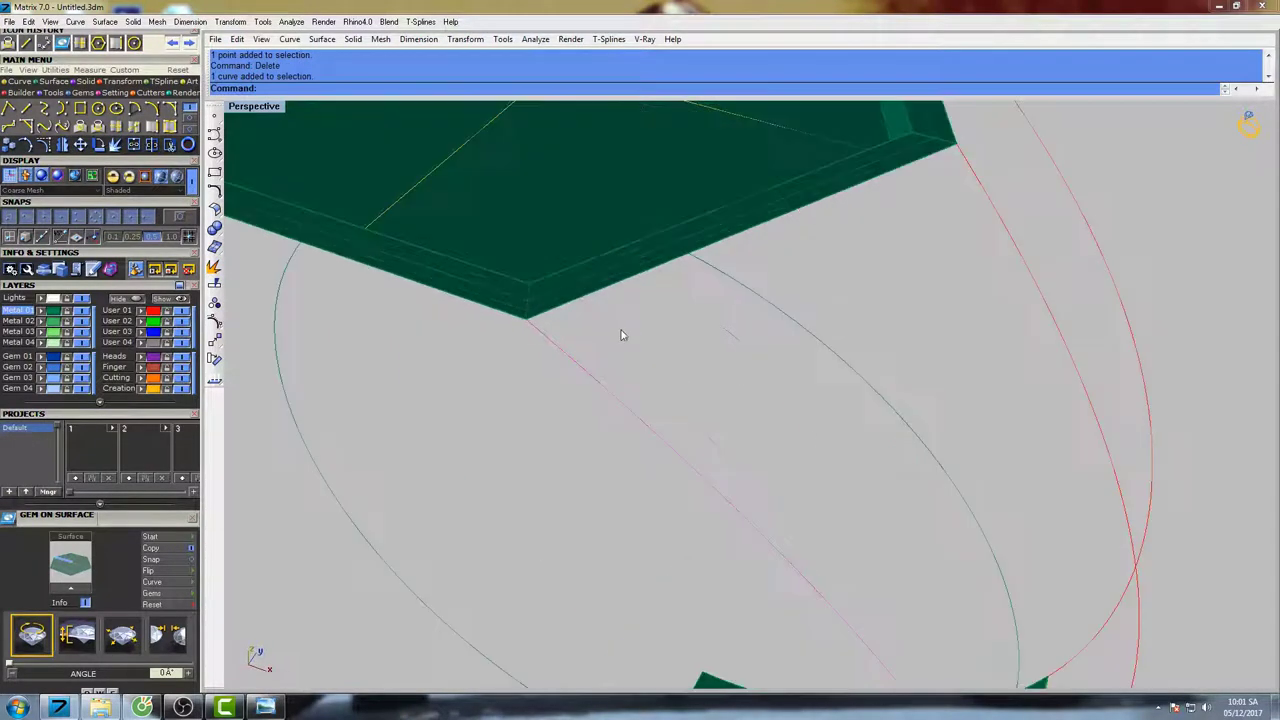
click(1000, 190)
right_drag(1000, 190, 940, 246)
key(F10)
- Move the side curve's top end point off the head corner and snap it back exactly onto that corner
click(419, 387)
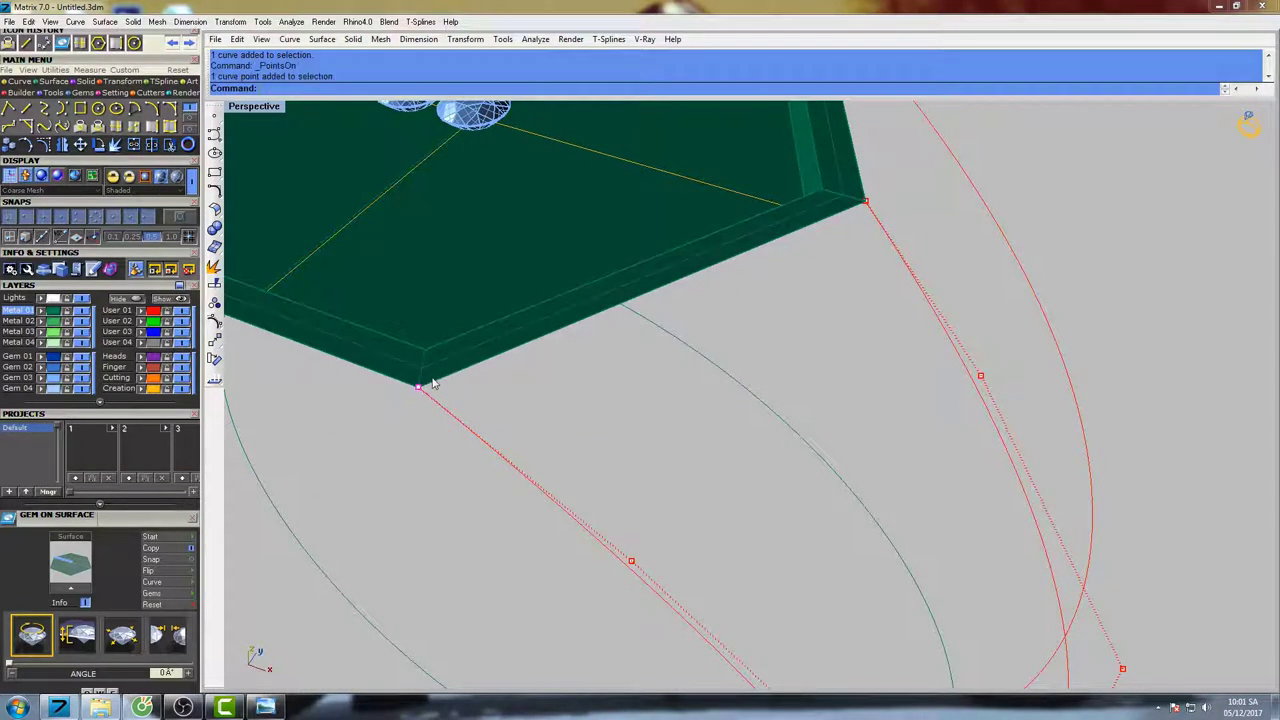
text(Move)
key(Return)
click(470, 369)
click(474, 398)
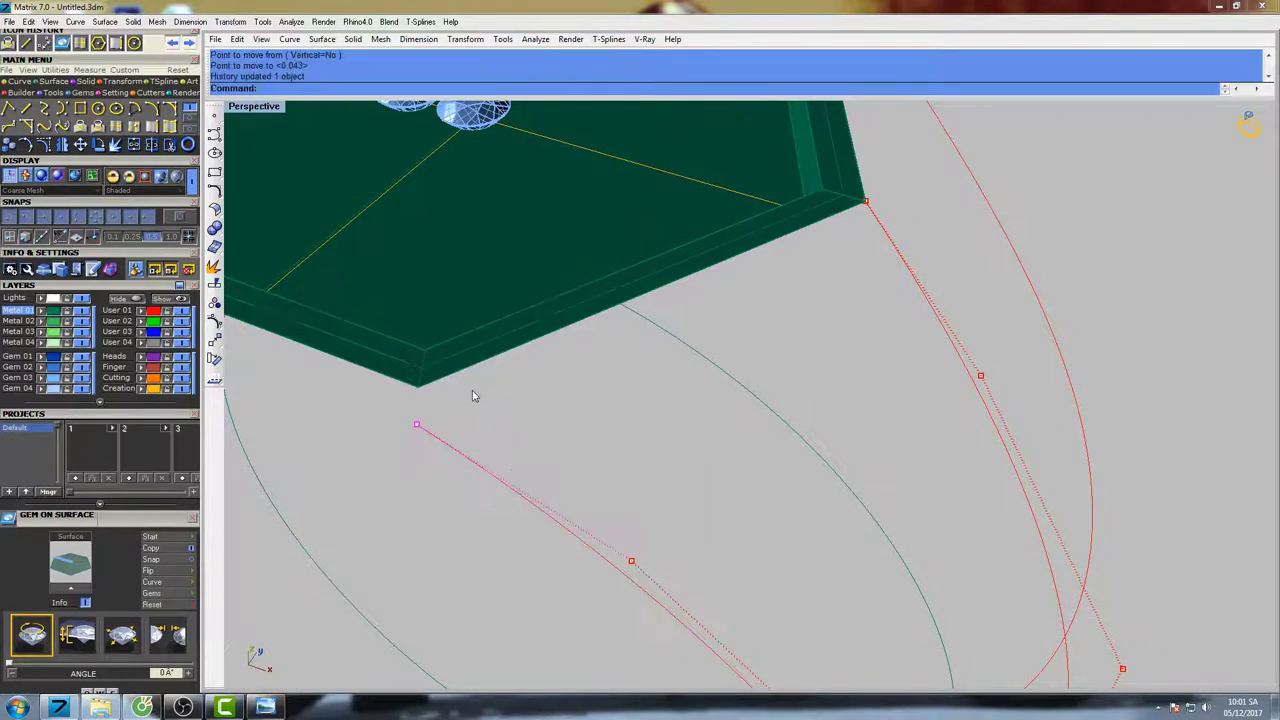
right_click(428, 436)
click(417, 427)
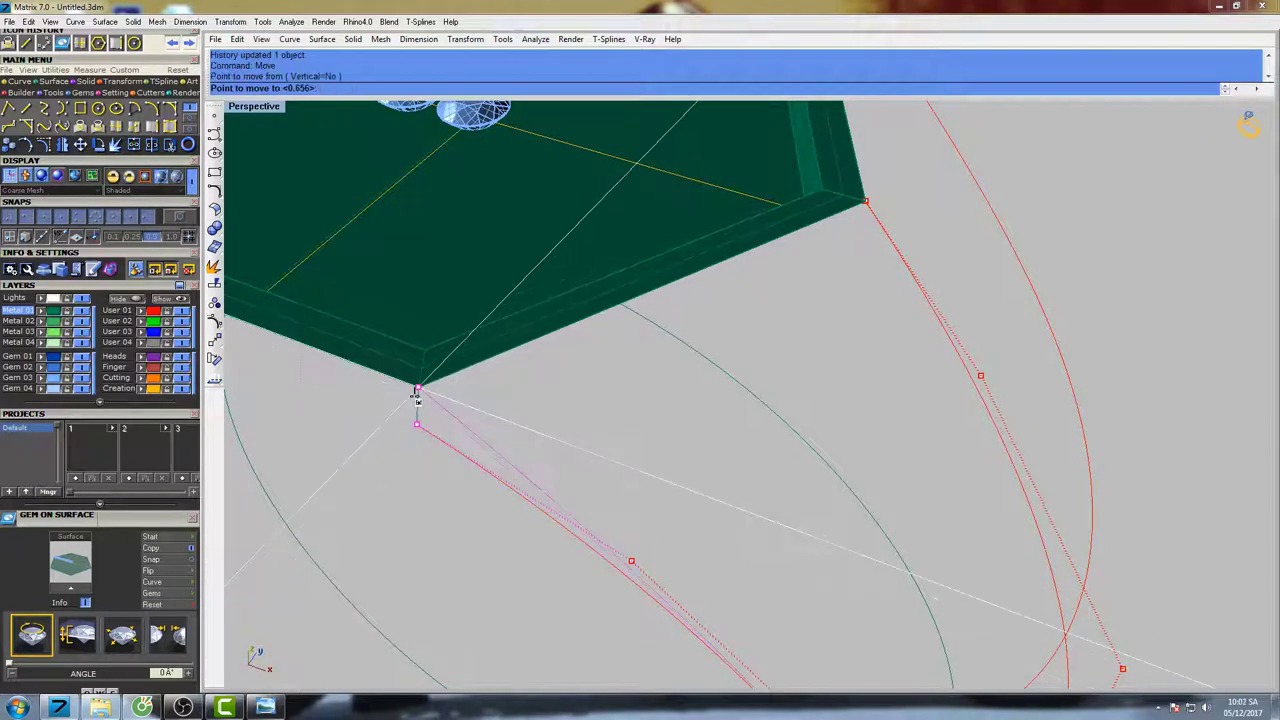
click(417, 388)
- Move the middle shank curve's top end point off the head corner and snap it back exactly onto that corner
drag(884, 184, 887, 182)
shift+right_drag(925, 166, 814, 220)
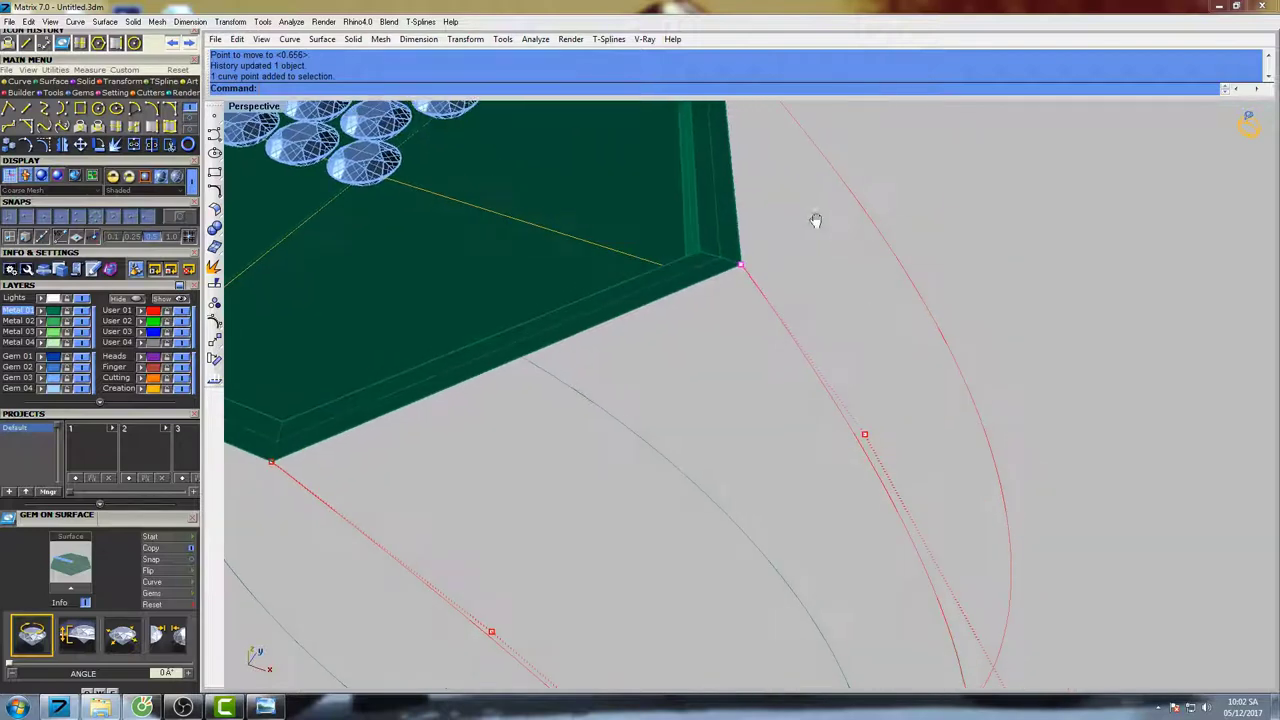
right_click(802, 236)
click(784, 240)
click(793, 238)
right_click(794, 243)
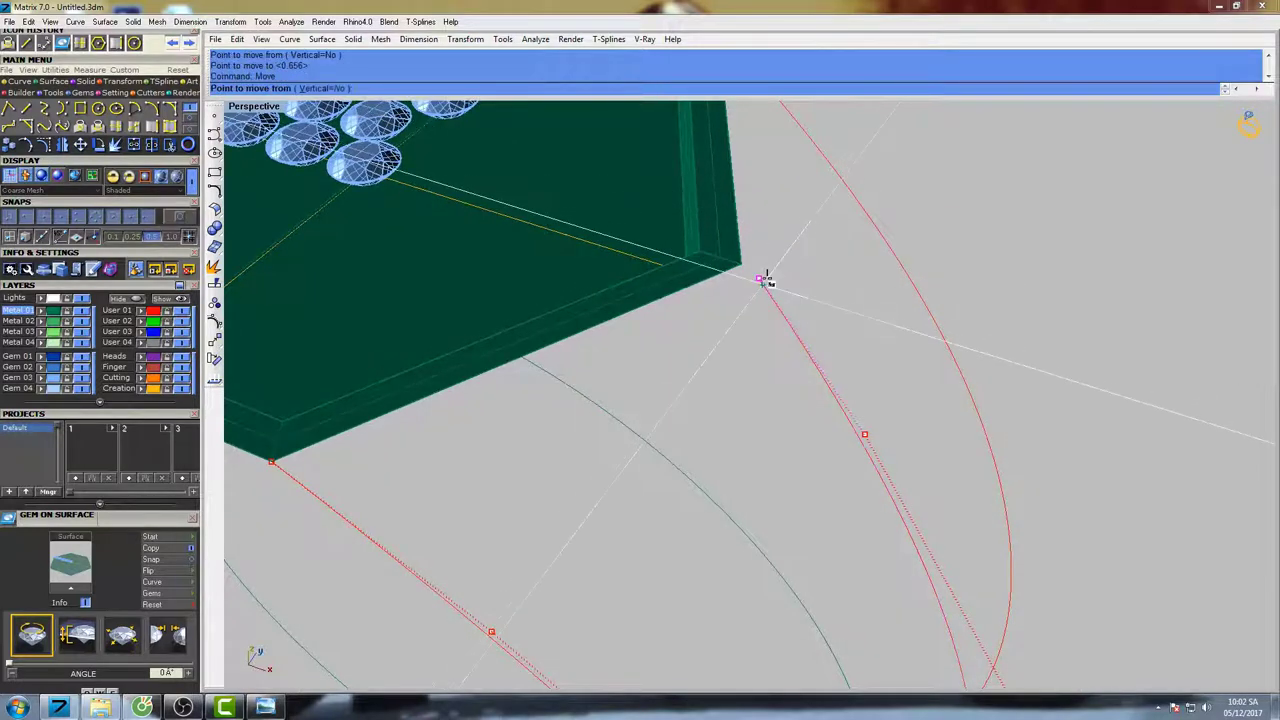
click(758, 278)
click(744, 265)
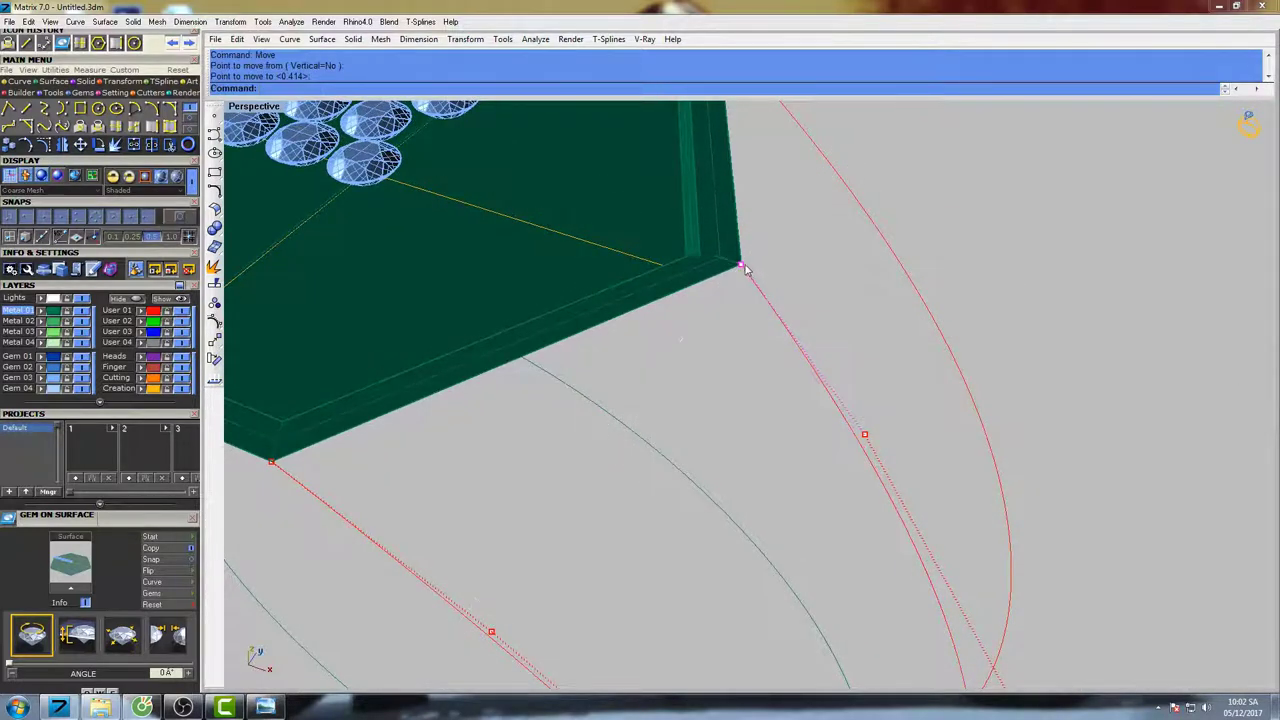
- Snap the shank curve's lower end point exactly onto the upper edge of the lower shank surface
right_drag(746, 266, 663, 263)
scroll(603, 408, up, 3)
scroll(551, 418, up, 4)
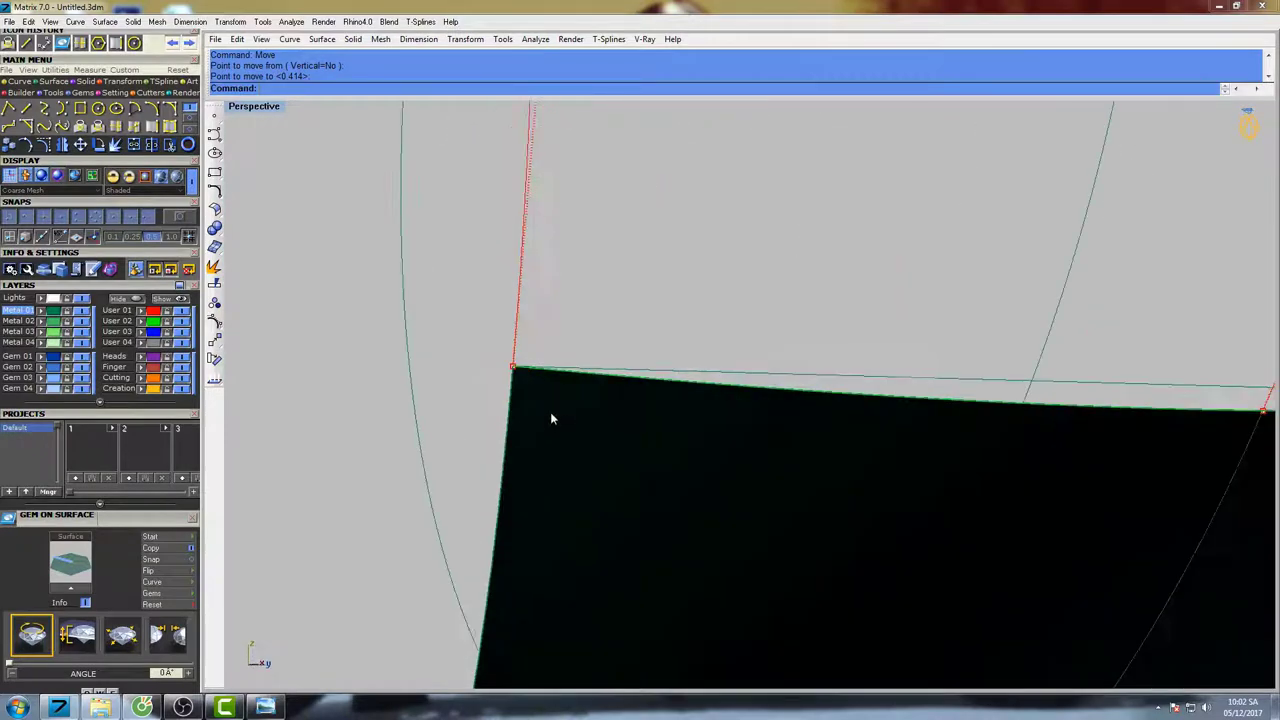
scroll(573, 378, down, 8)
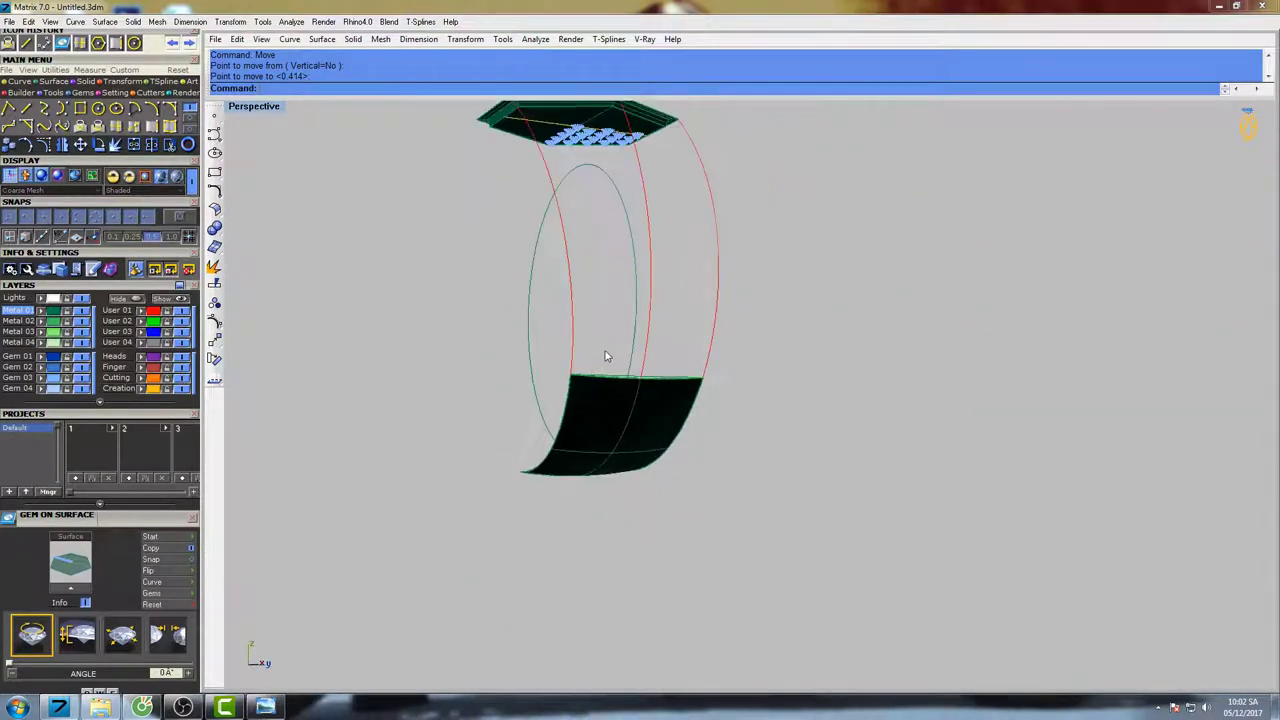
scroll(621, 374, up, 7)
scroll(630, 382, down, 8)
shift+right_drag(636, 335, 629, 397)
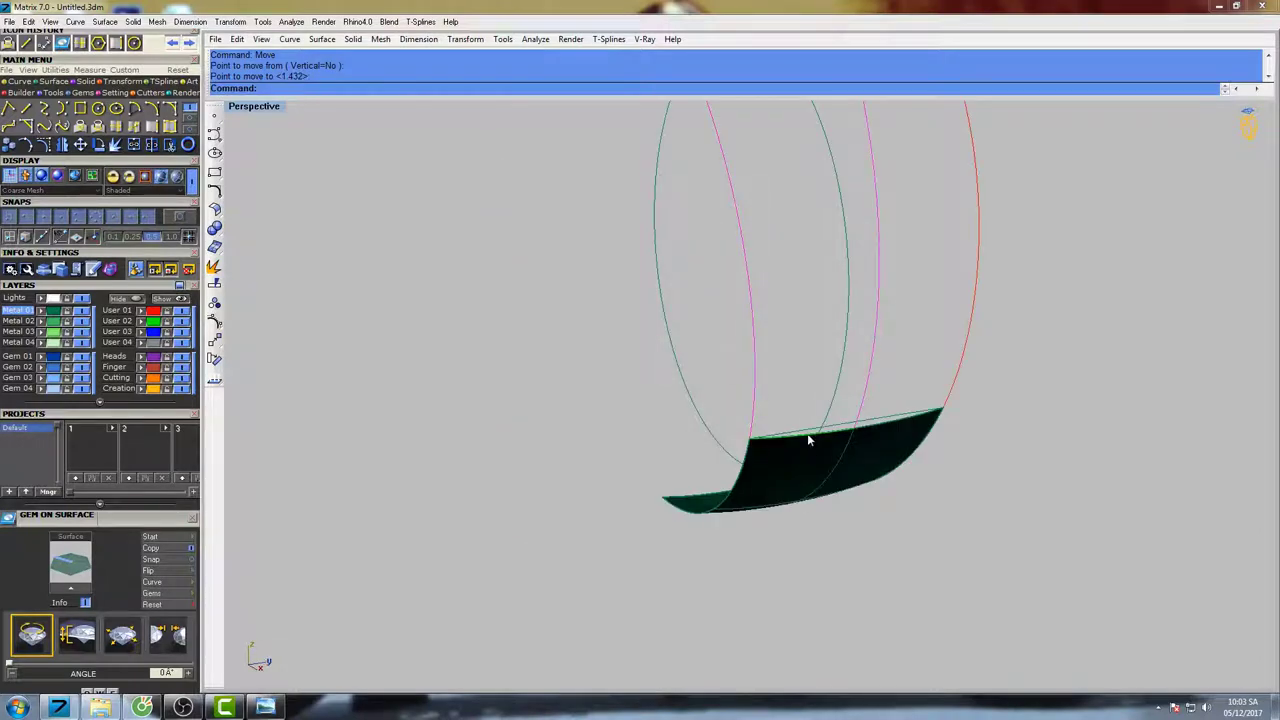
- Create a two-rail simple sweep along the side and middle curves, using the joint edge and head outline segment as cross sections
click(809, 438)
scroll(771, 400, down, 4)
right_drag(771, 351, 790, 352)
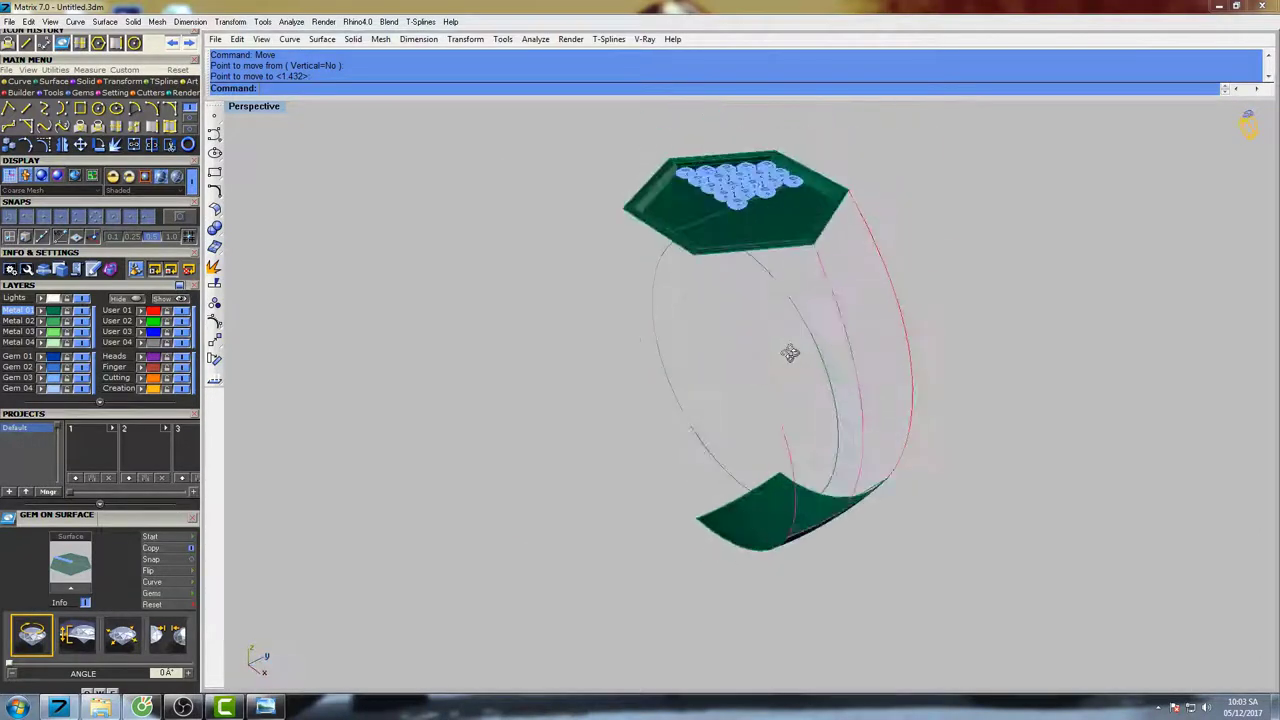
scroll(727, 280, up, 3)
click(735, 291)
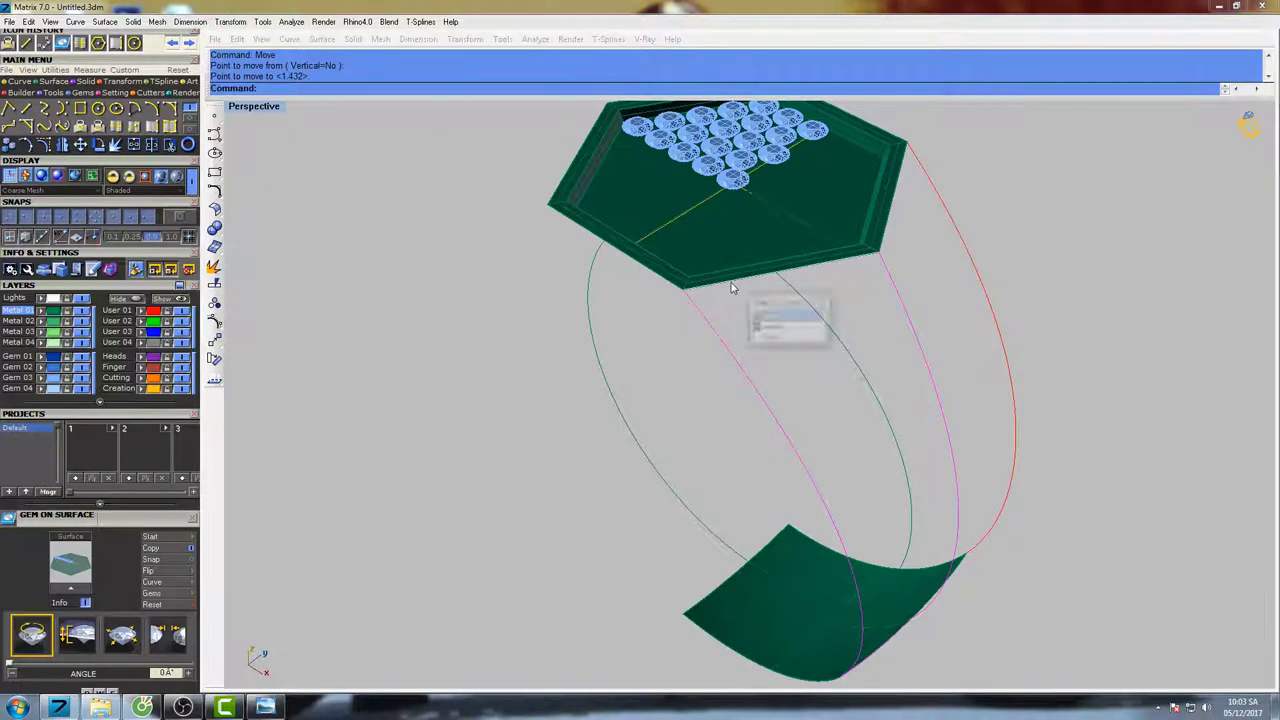
scroll(735, 300, down, 4)
shift+right_drag(711, 314, 705, 313)
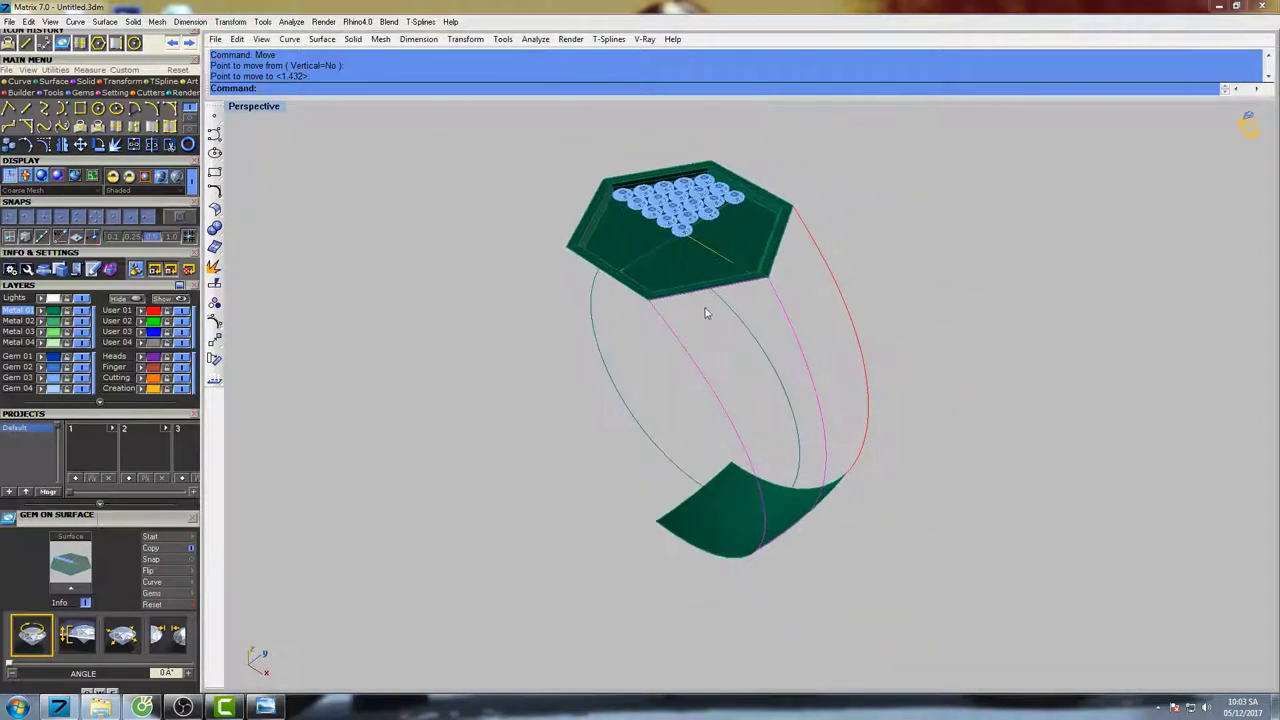
click(280, 127)
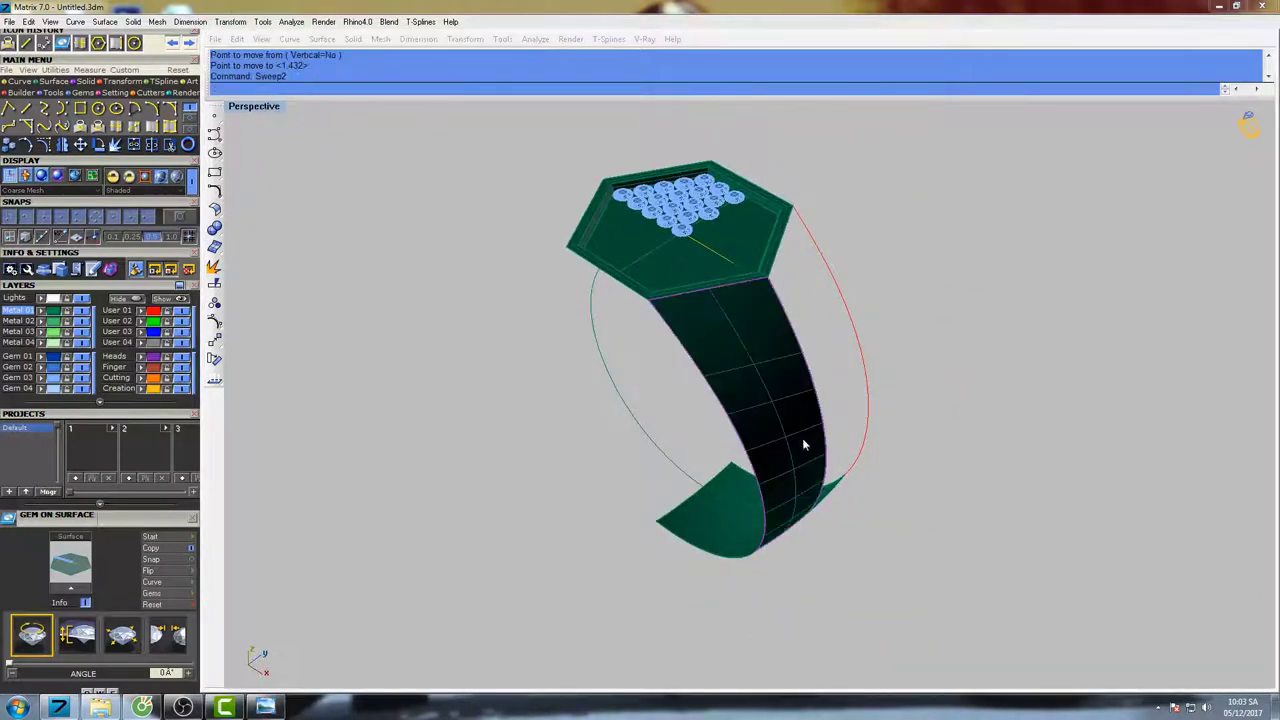
right_drag(817, 409, 802, 371)
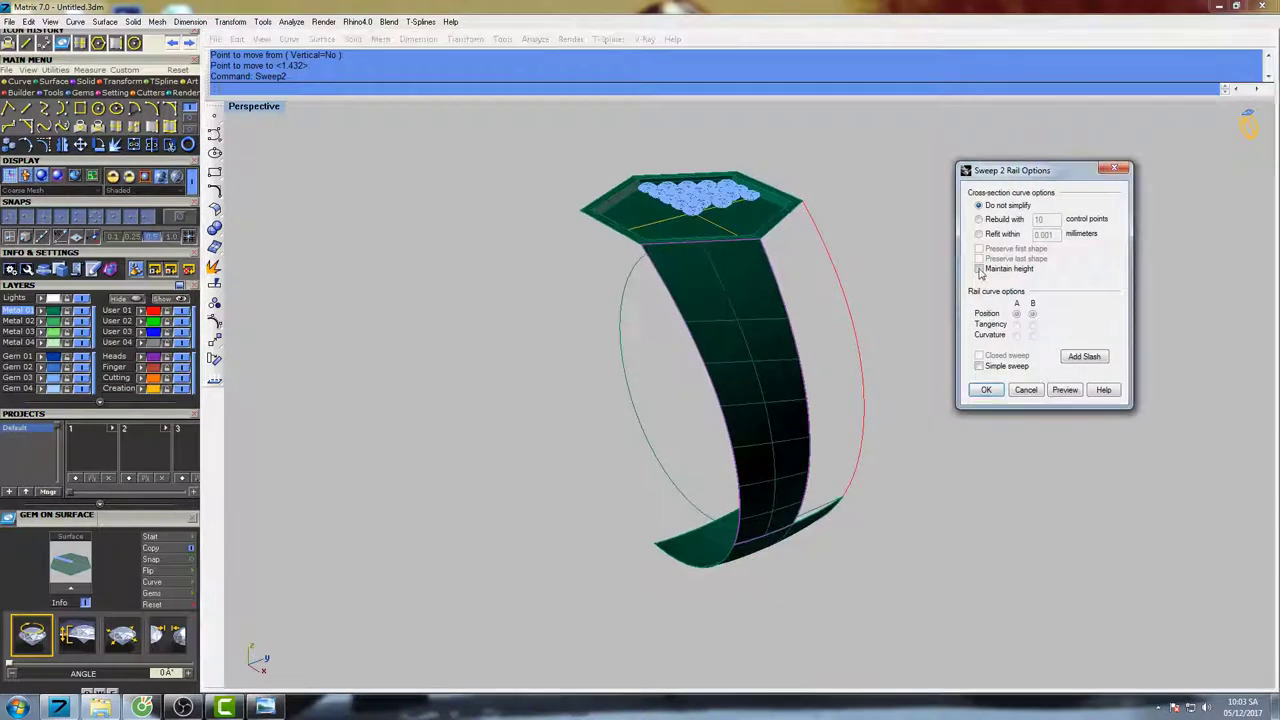
click(980, 366)
click(986, 389)
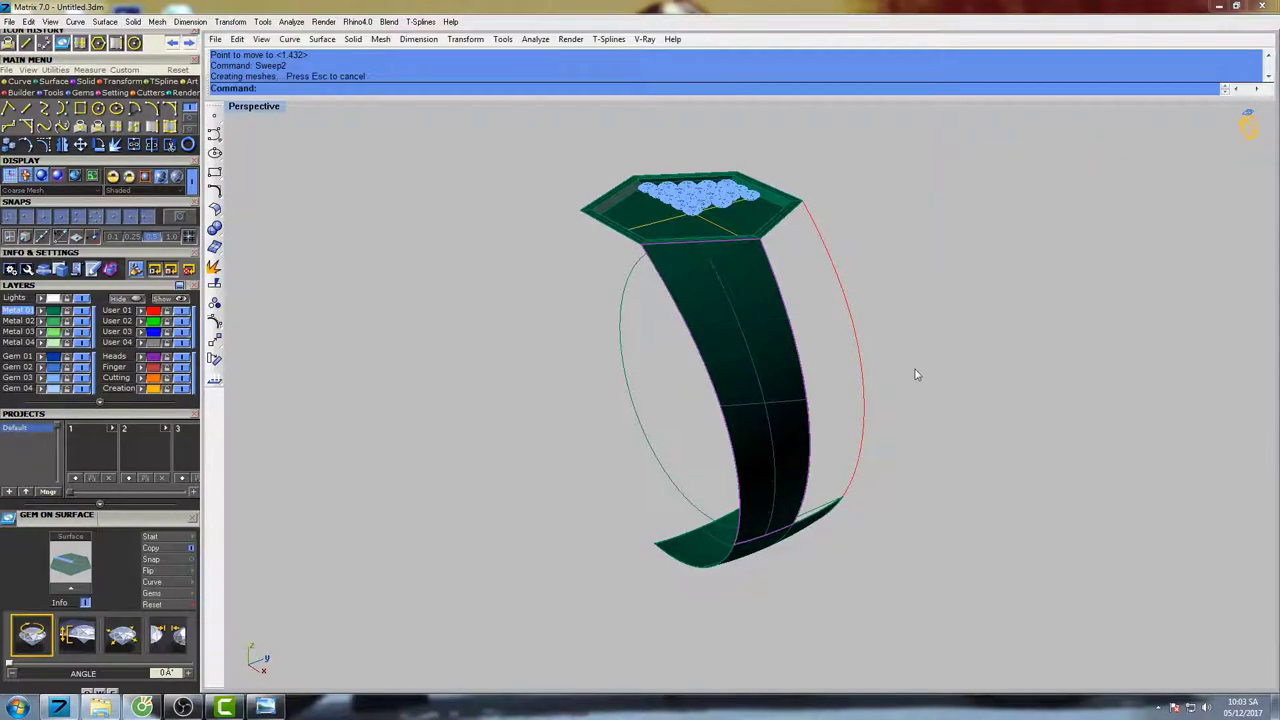
- Mirror the swept surface across the ring's centre plane through the origin, in the right view, and preview the result shaded
right_drag(914, 371, 729, 310)
double_click(266, 110)
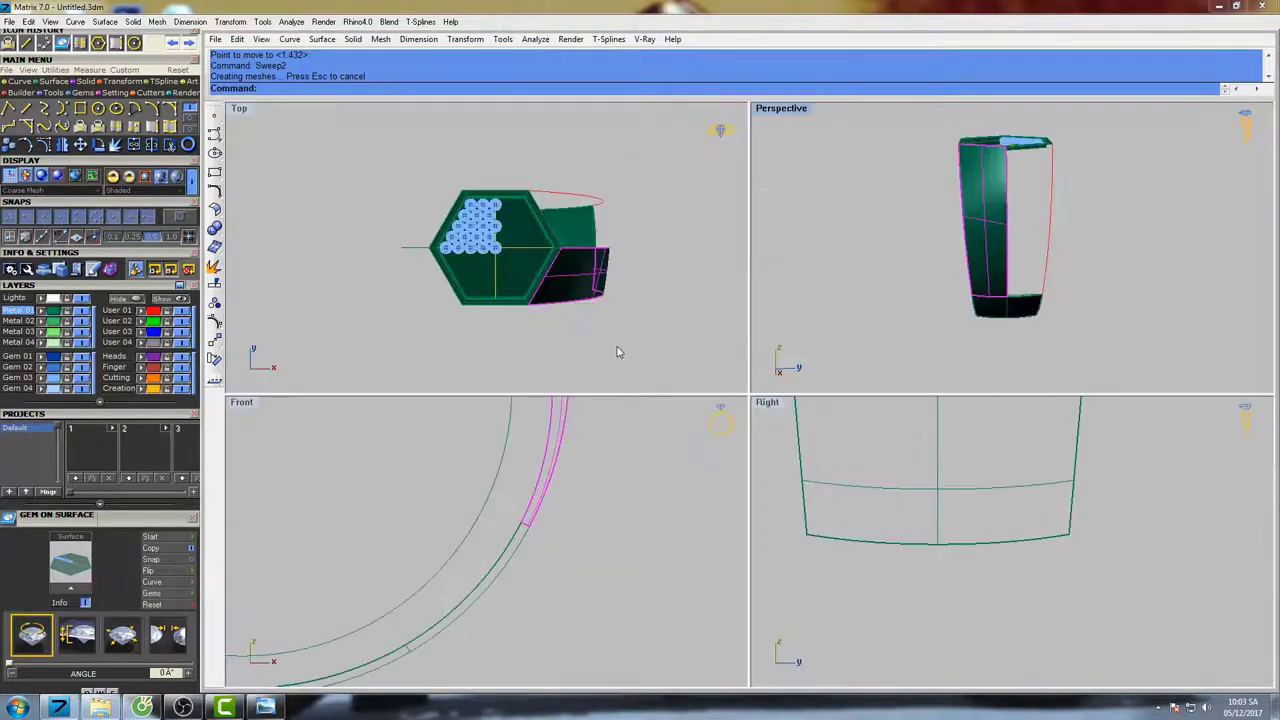
right_drag(632, 337, 609, 309)
scroll(903, 470, down, 5)
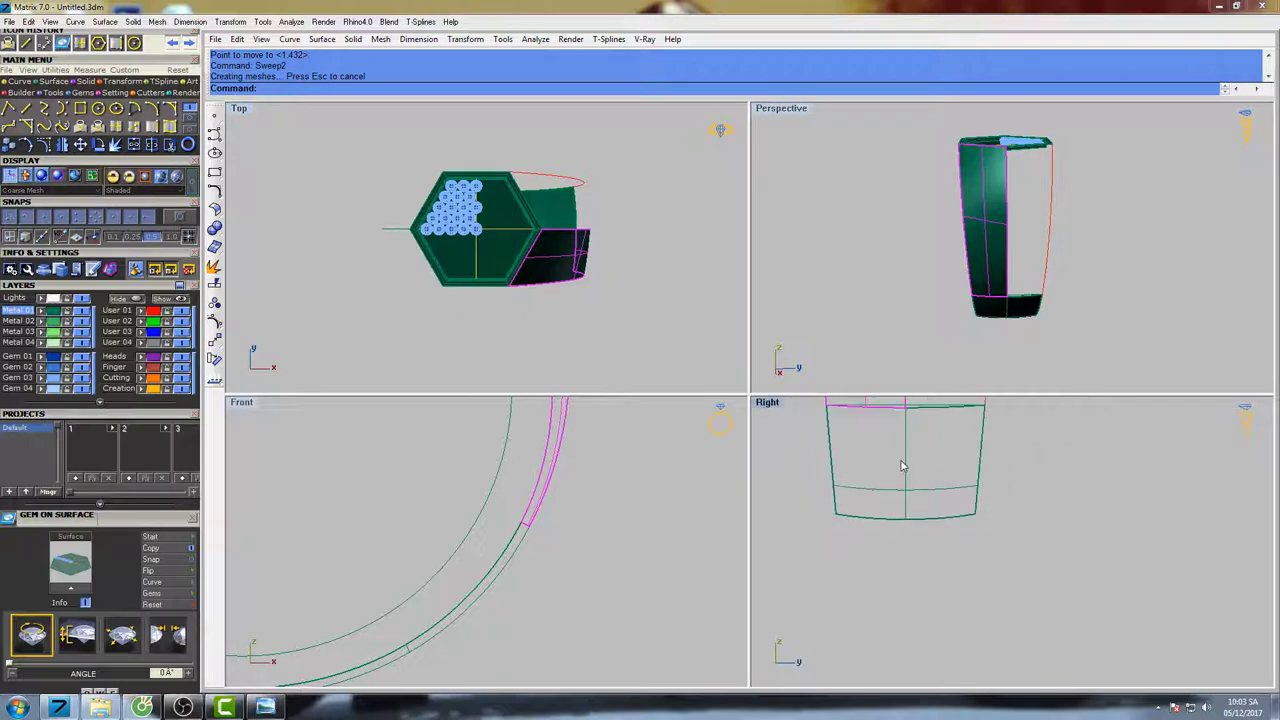
right_drag(913, 481, 872, 497)
text(Mirror)
key(Return)
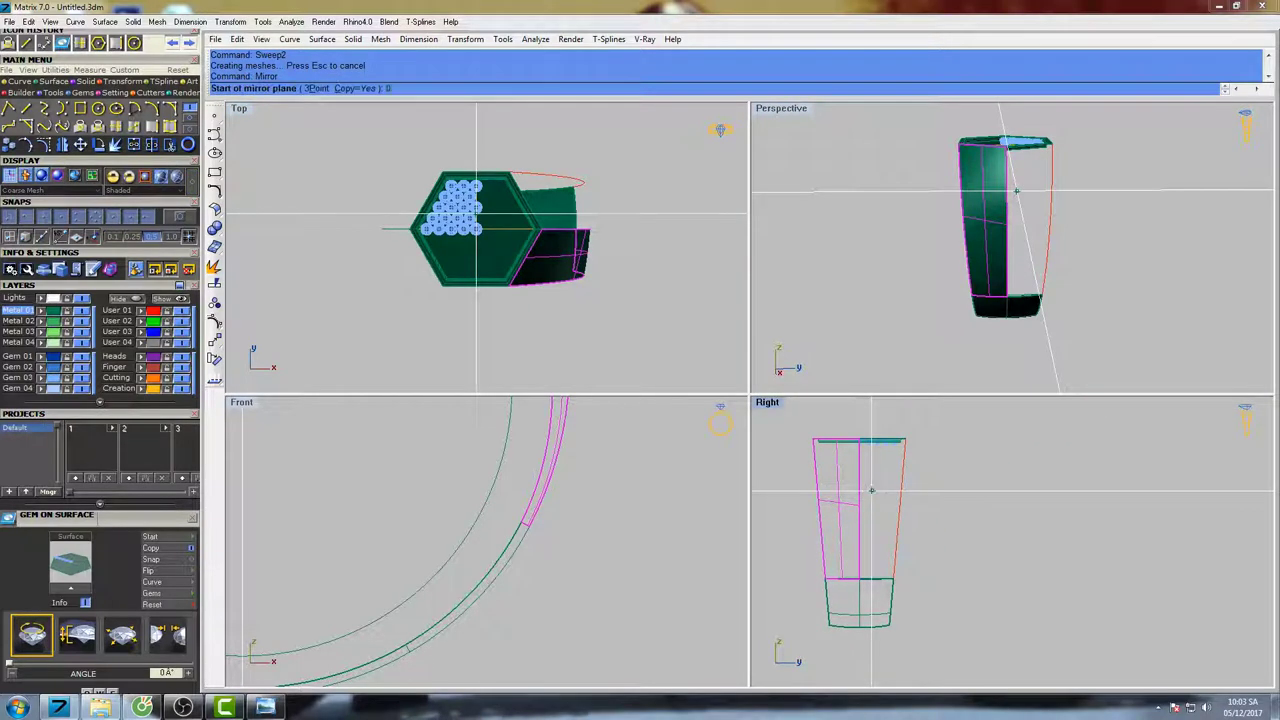
text(0)
click(860, 430)
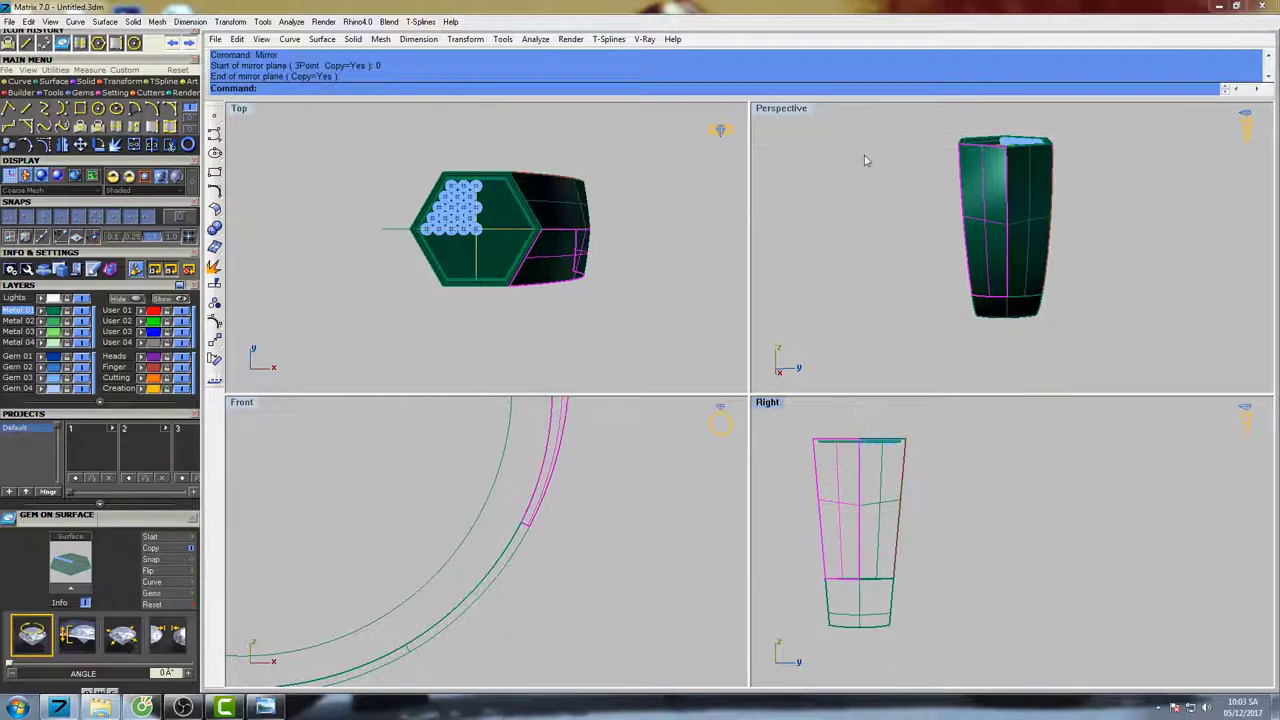
double_click(783, 113)
mouse_move(792, 150)
right_down()
mouse_move(808, 258)
mouse_move(837, 269)
mouse_move(808, 296)
mouse_move(803, 220)
mouse_move(706, 237)
mouse_move(750, 174)
mouse_move(771, 237)
mouse_move(909, 371)
mouse_move(778, 328)
mouse_move(795, 442)
mouse_move(775, 472)
right_up()
text(s)
key(Return)
key(Return)
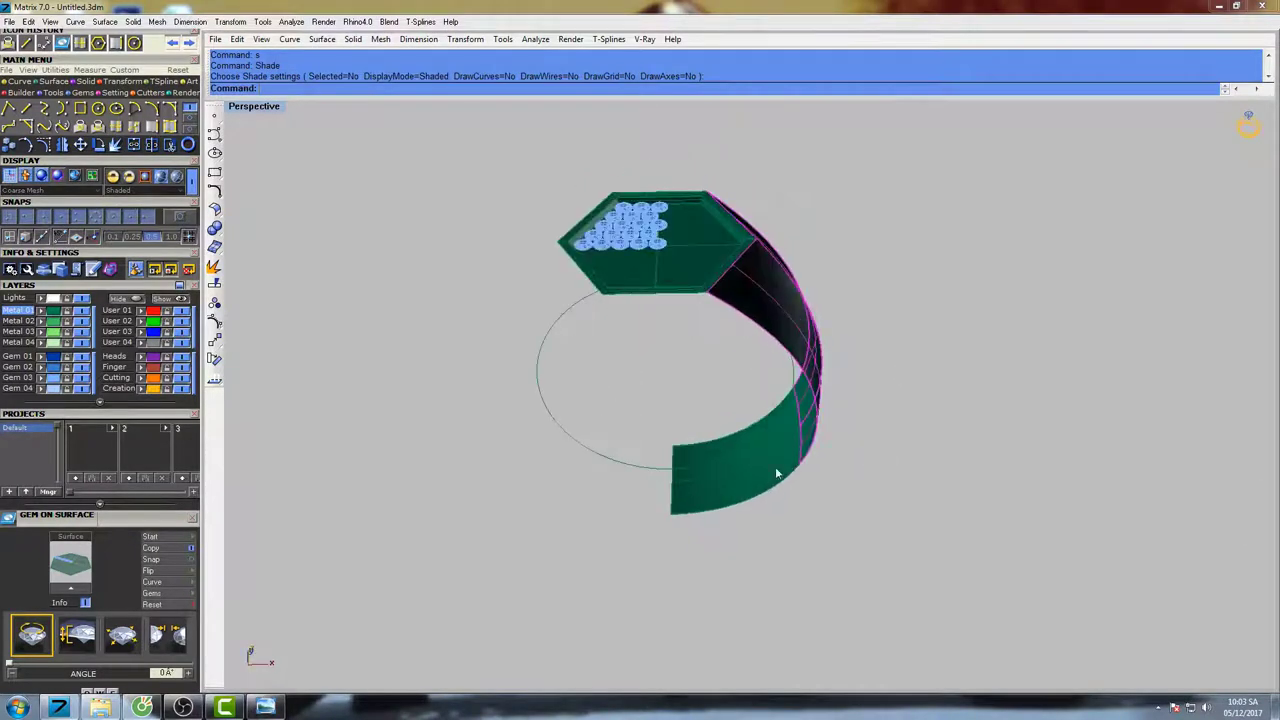
- Mirror the upper and lower shank surfaces across the vertical plane through the origin, in the front view, to complete the band
scroll(782, 417, down, 3)
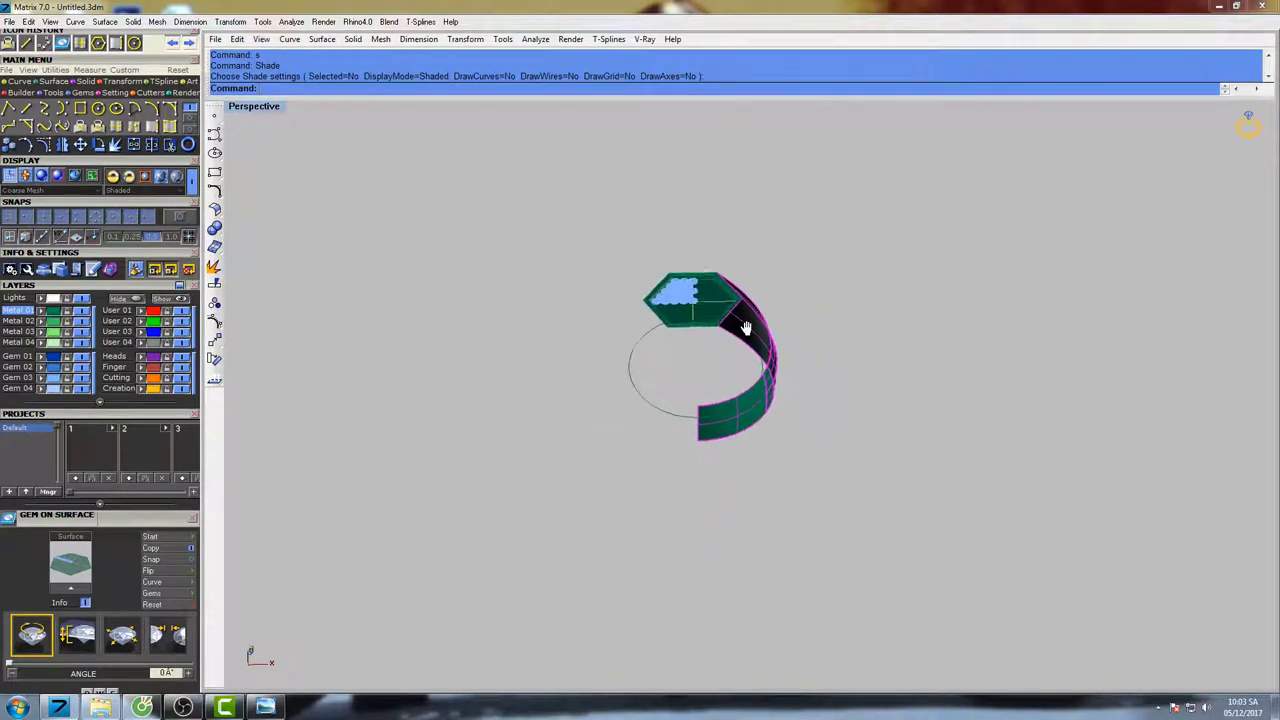
double_click(256, 112)
scroll(565, 462, down, 5)
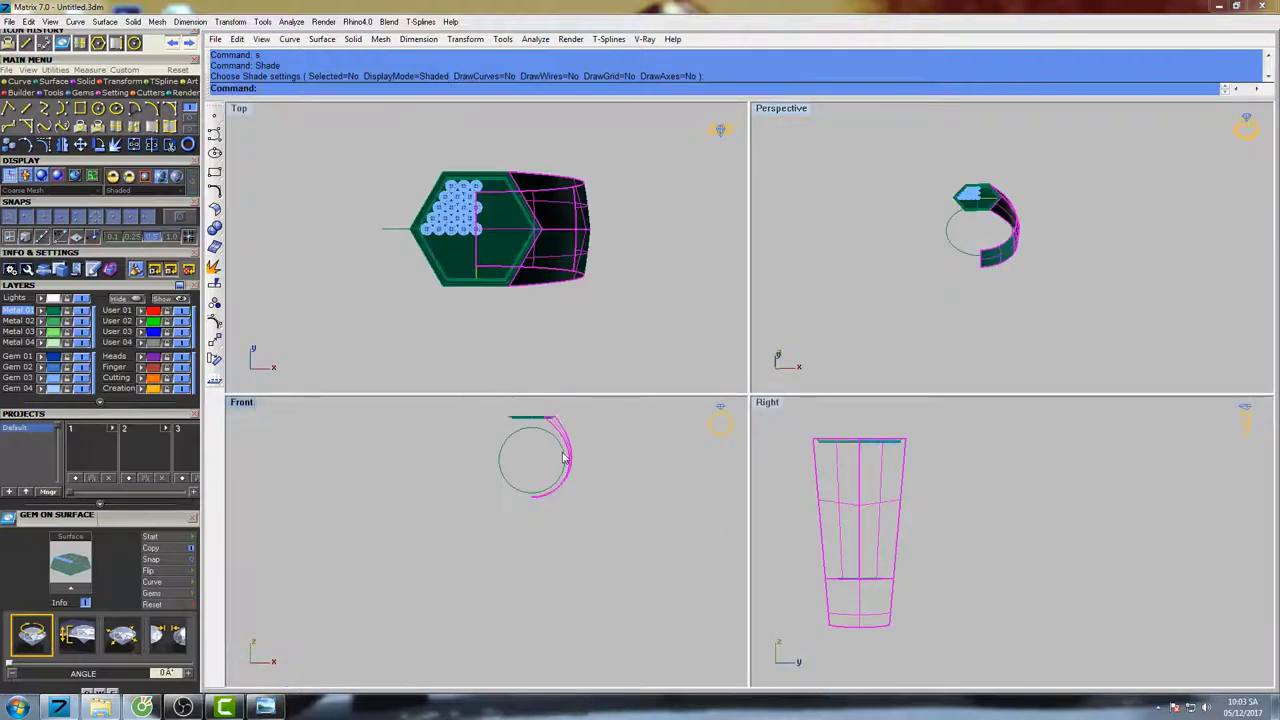
right_drag(565, 458, 520, 487)
text(mi)
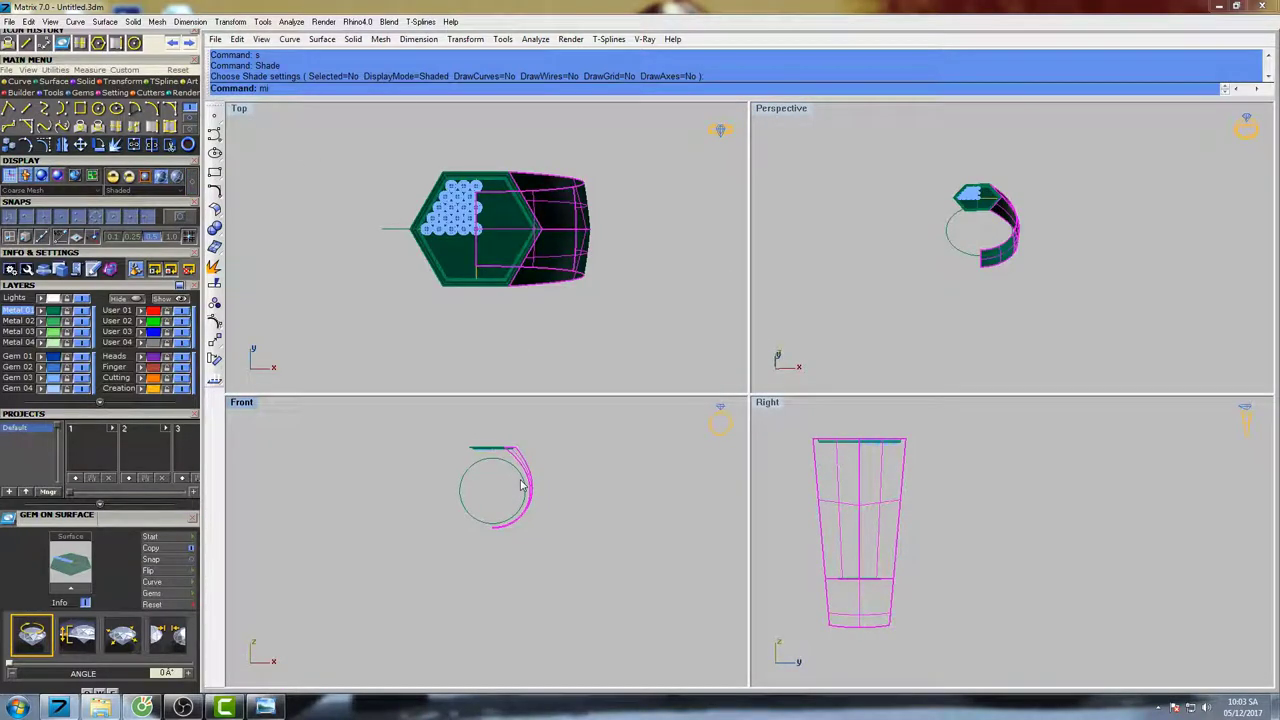
key(Return)
text(0)
key(Return)
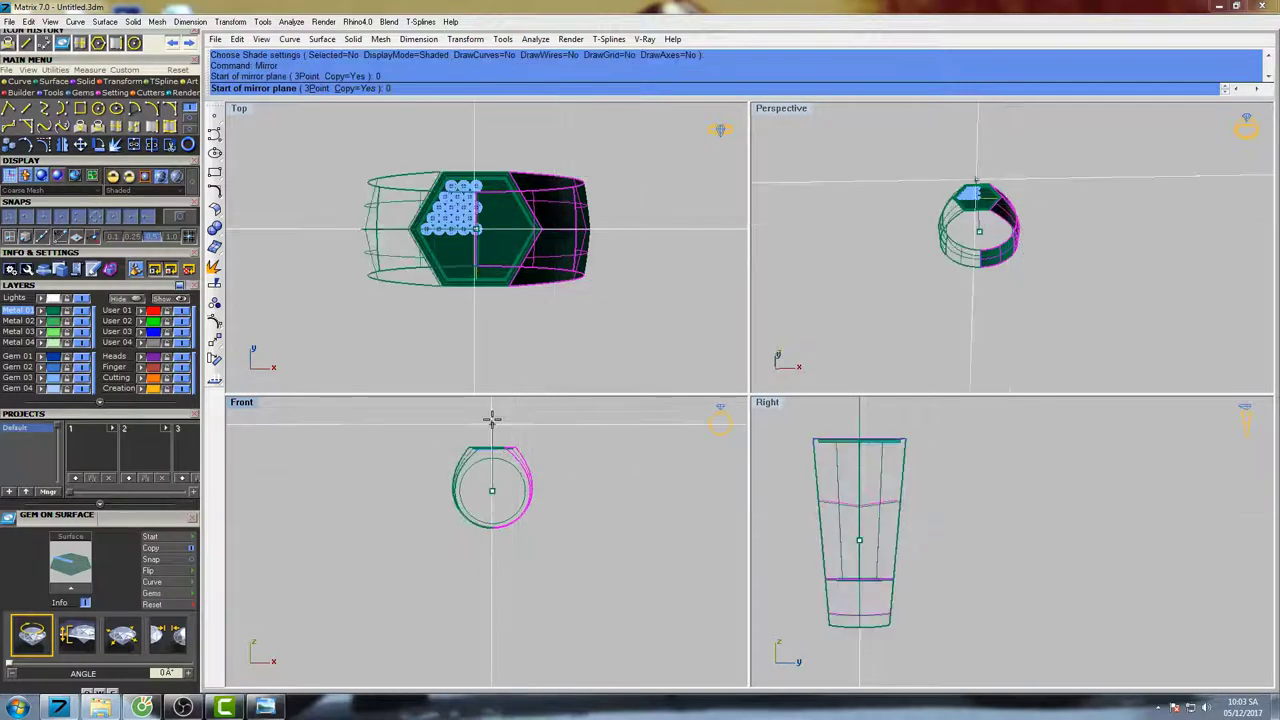
click(491, 410)
- Examine the completed band and where its surfaces meet the hexagonal head
right_drag(646, 312, 637, 277)
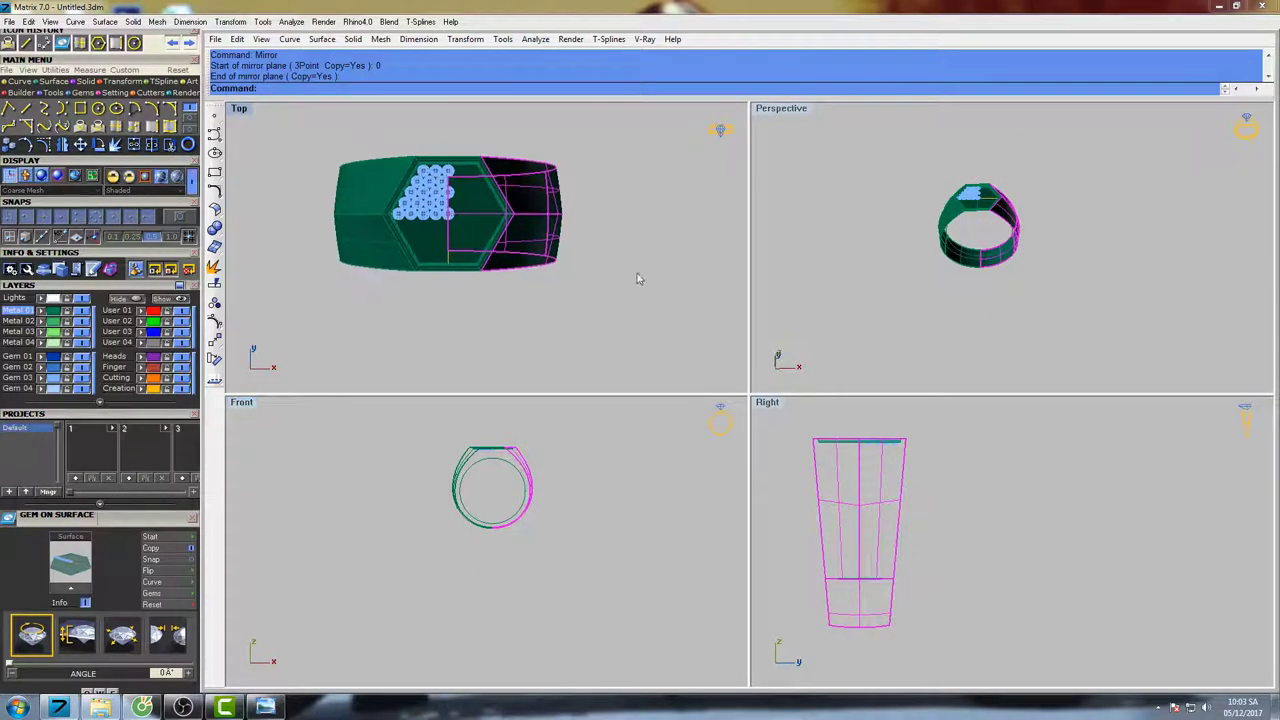
double_click(800, 111)
right_drag(800, 114, 723, 277)
scroll(722, 298, up, 7)
scroll(723, 280, up, 2)
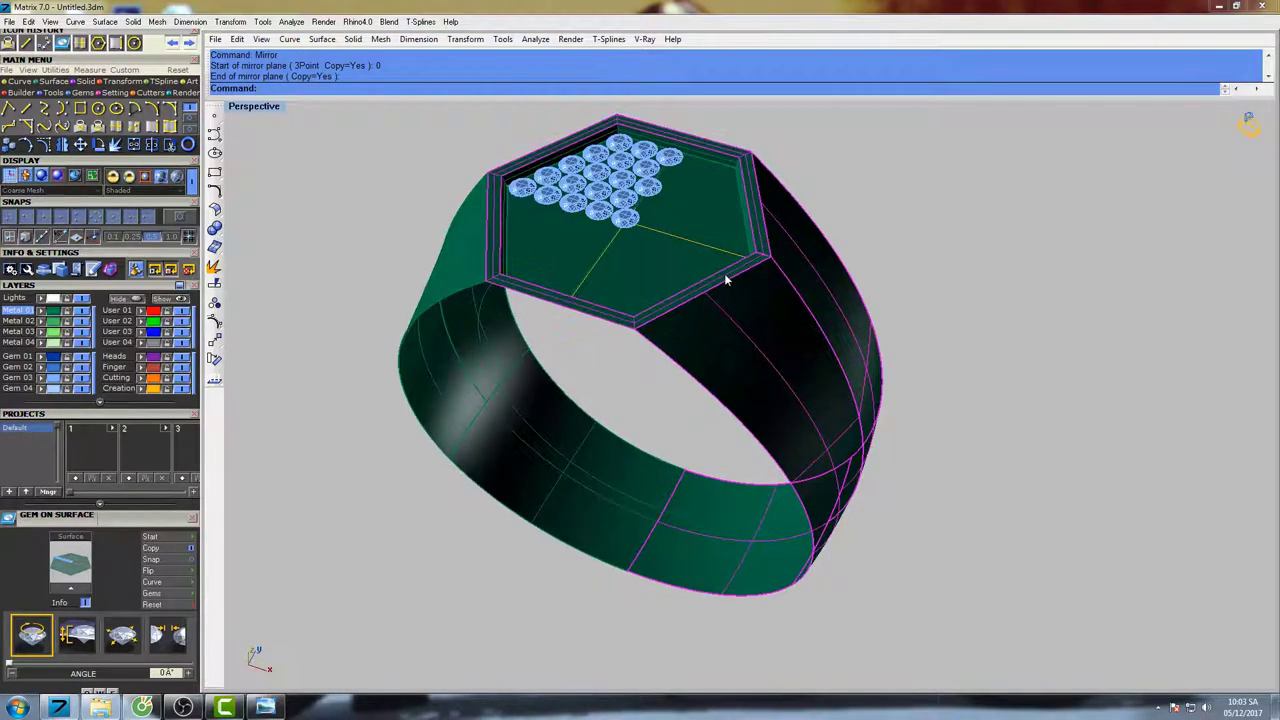
scroll(744, 179, up, 3)
scroll(782, 142, down, 3)
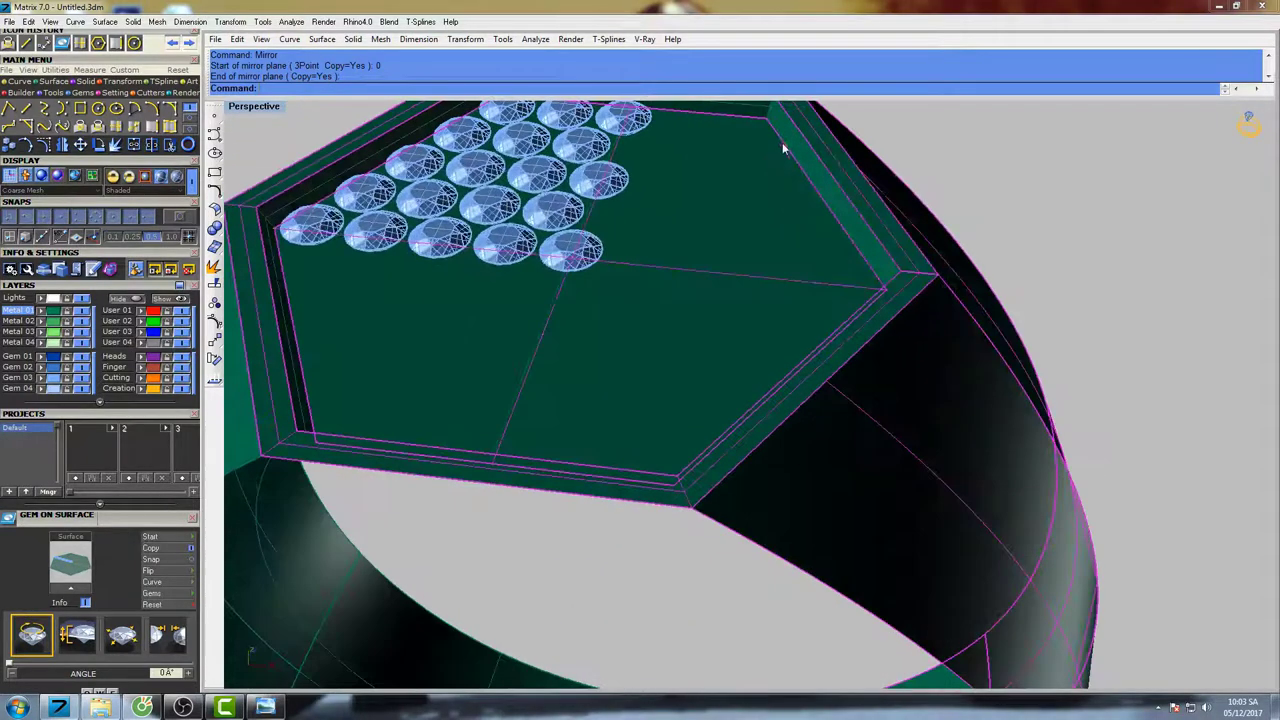
scroll(785, 140, down, 3)
mouse_move(684, 234)
right_down()
mouse_move(651, 252)
mouse_move(700, 251)
right_up()
- Join the head and all shank surfaces into one polysurface and cap its two open sides
right_drag(581, 256, 675, 552)
right_drag(743, 458, 706, 466)
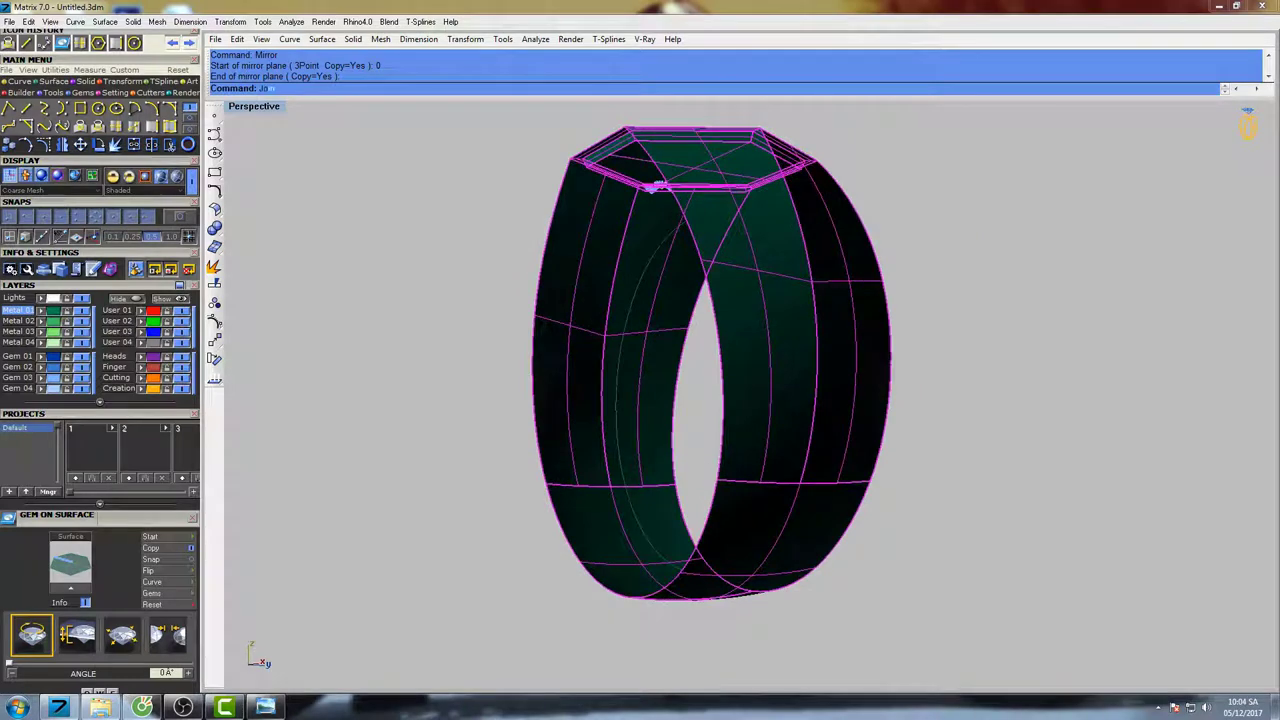
key(Return)
right_drag(666, 191, 834, 288)
key(Return)
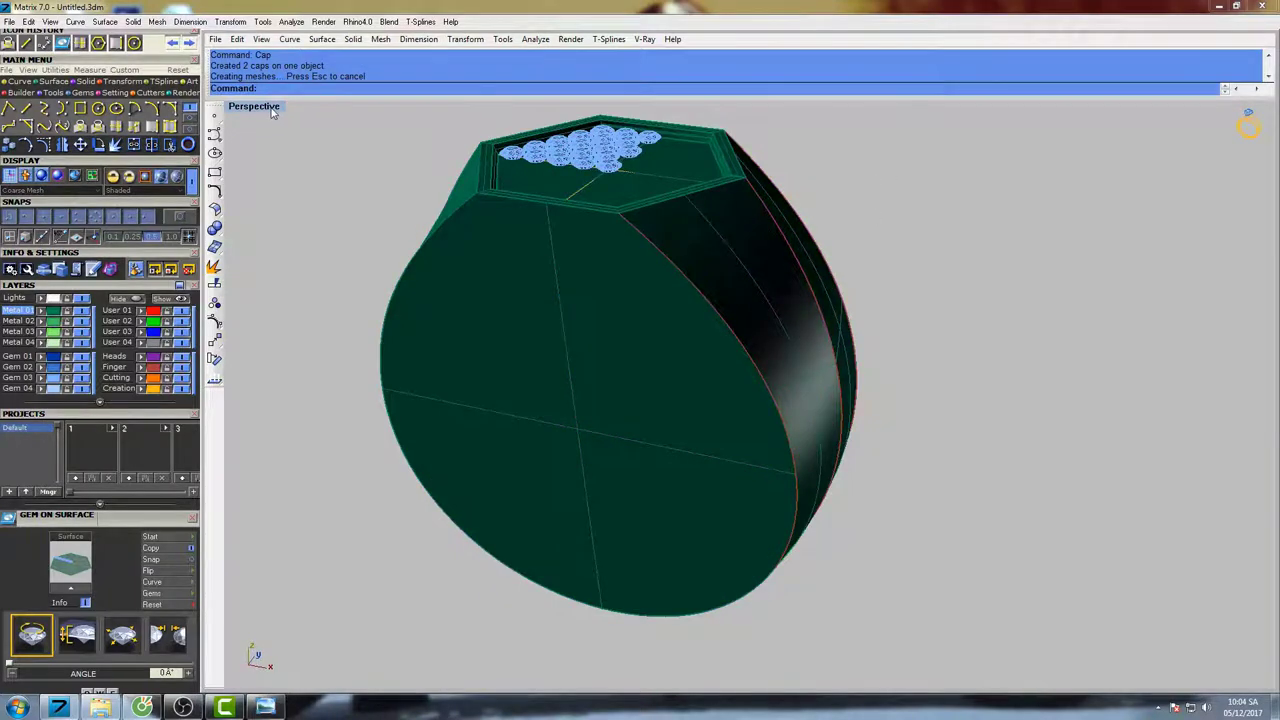
- Extrude the finger circle to both sides as a capped cylinder extending past the ring's full width
double_click(270, 108)
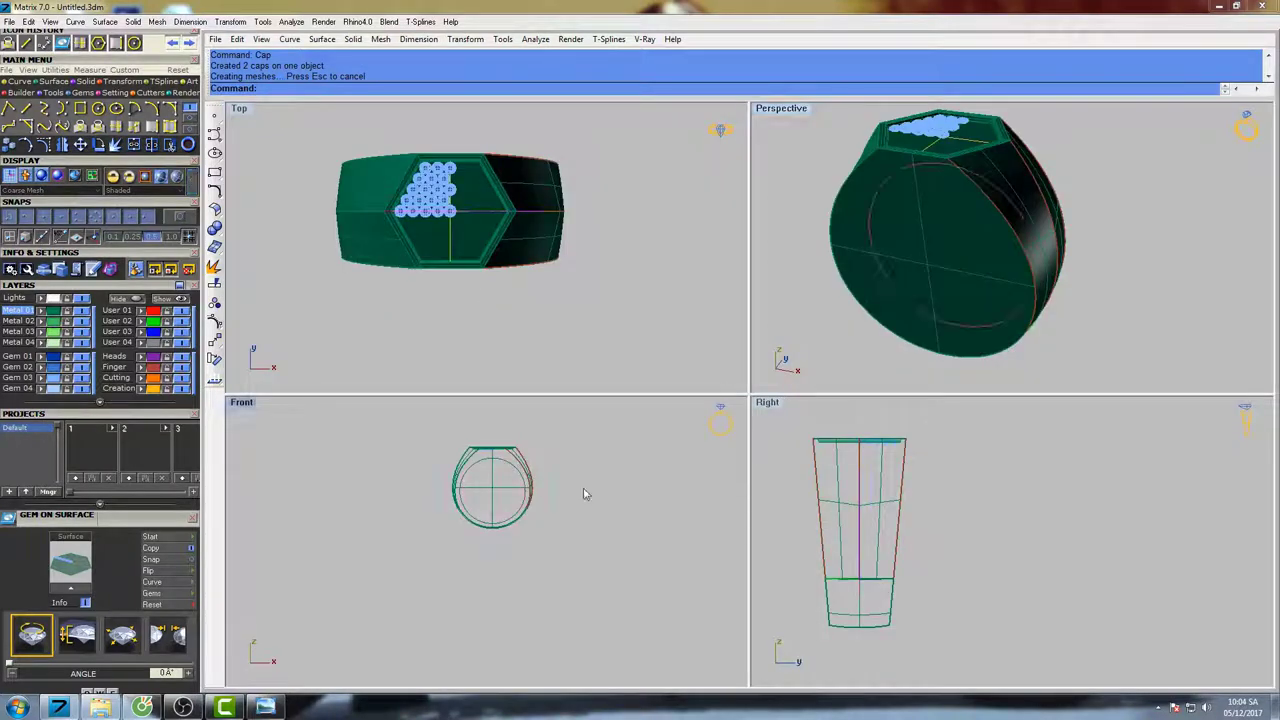
right_drag(585, 494, 538, 481)
text(extru)
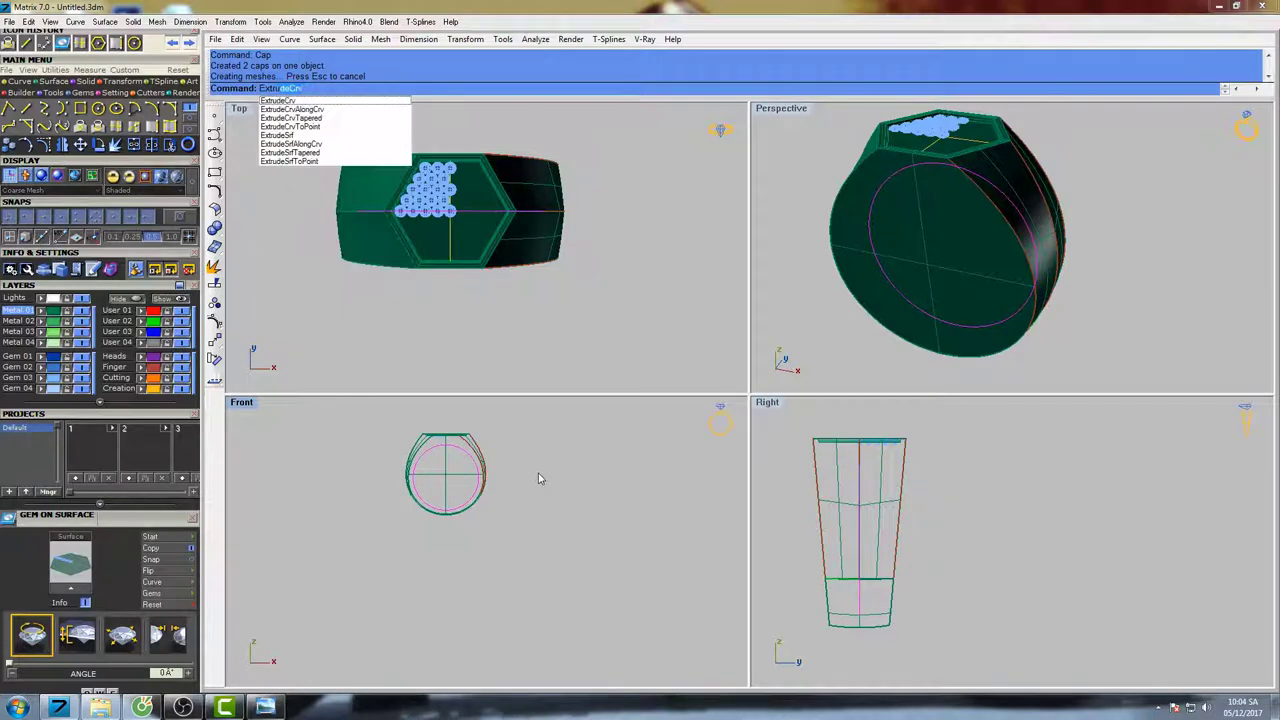
key(Return)
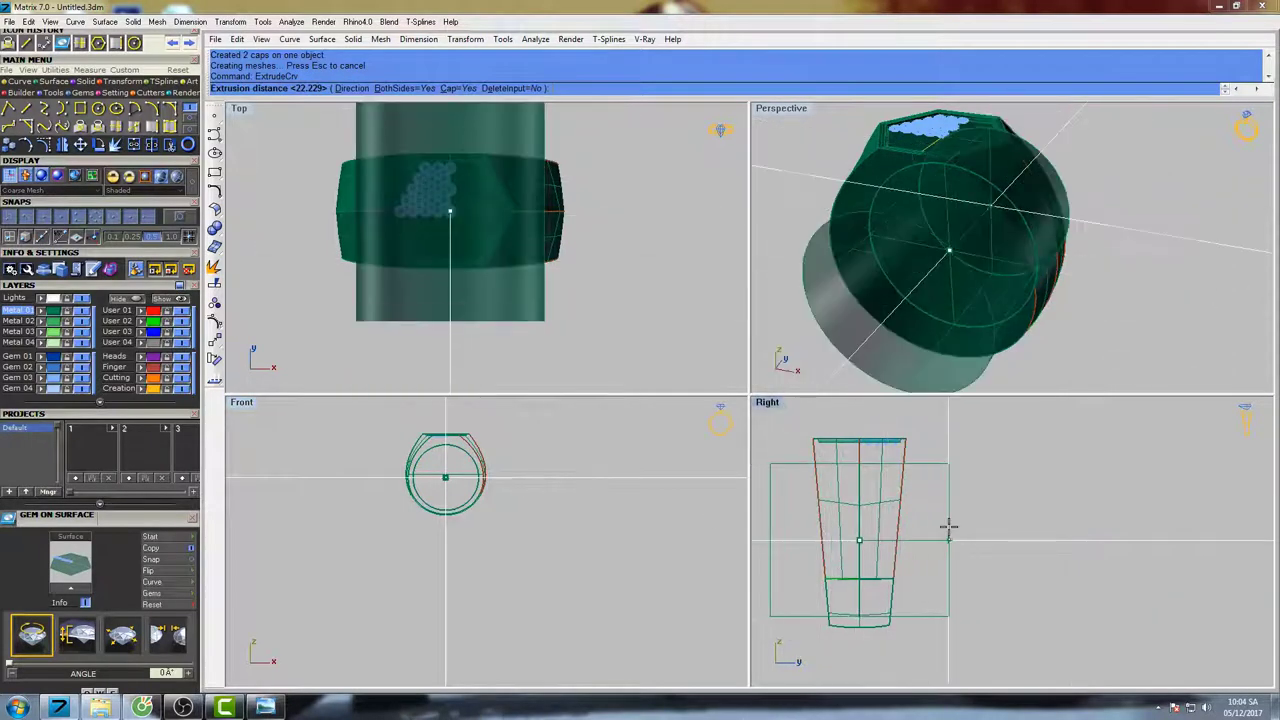
click(949, 526)
- Subtract the finger cylinder from the capped ring body with a Boolean difference
right_drag(1010, 316, 815, 142)
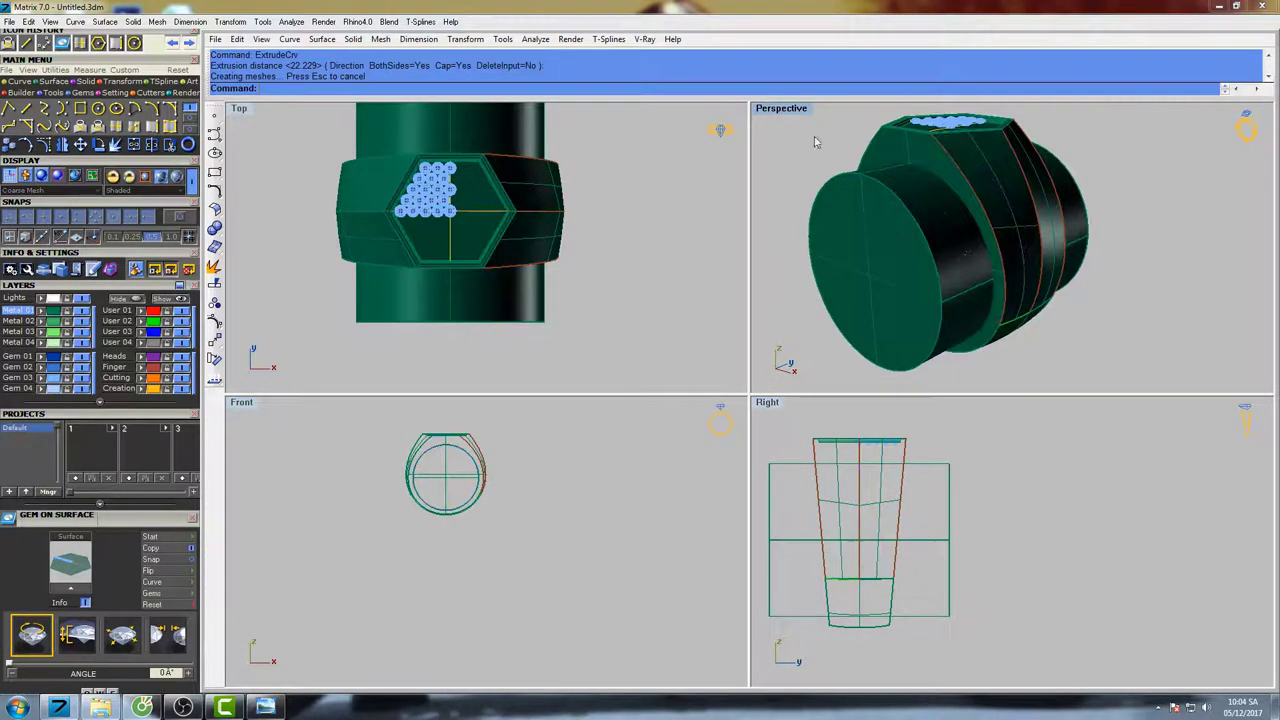
mouse_move(978, 198)
right_down()
mouse_move(938, 180)
mouse_move(943, 203)
mouse_move(1008, 209)
mouse_move(973, 208)
right_up()
scroll(918, 191, up, 3)
click(953, 186)
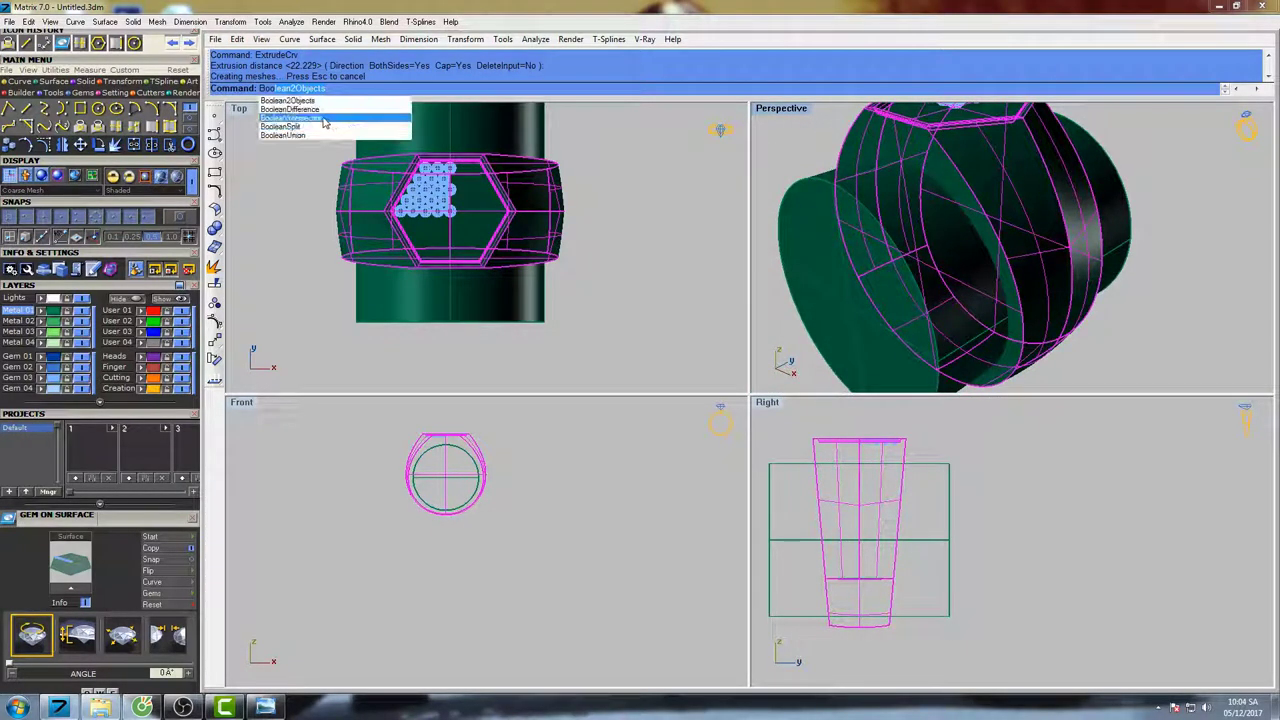
click(290, 109)
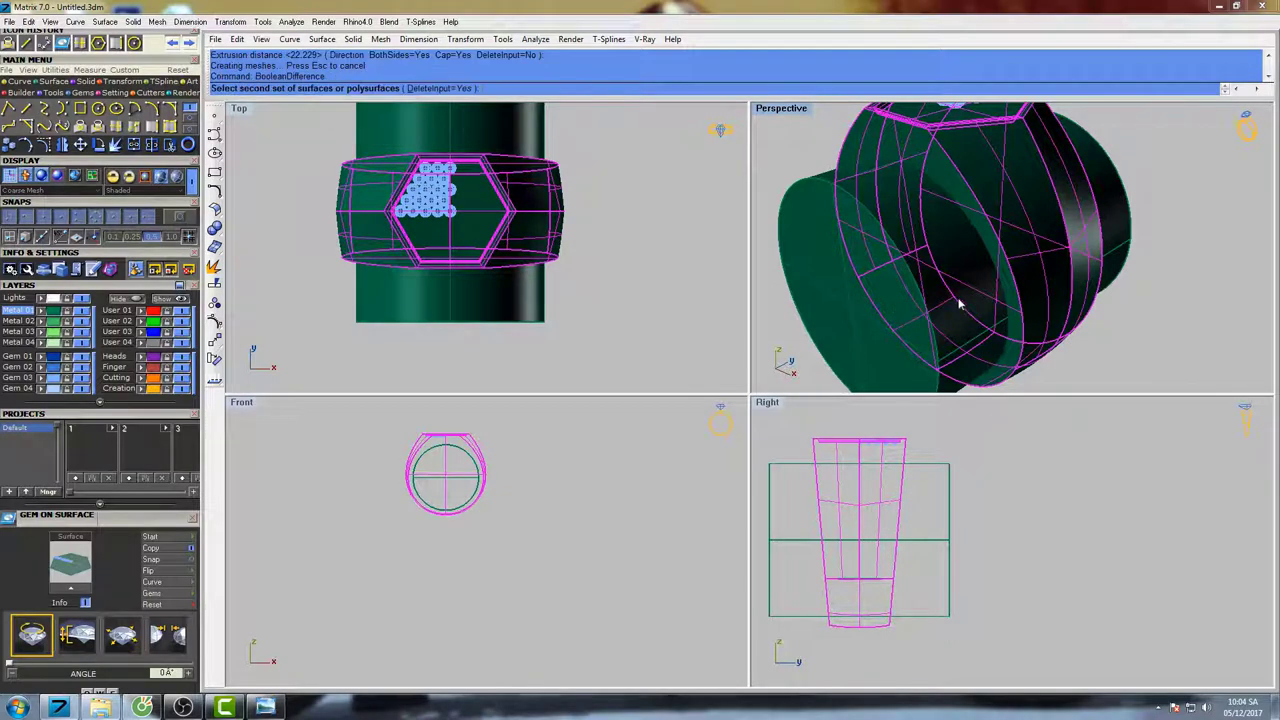
click(790, 254)
key(Return)
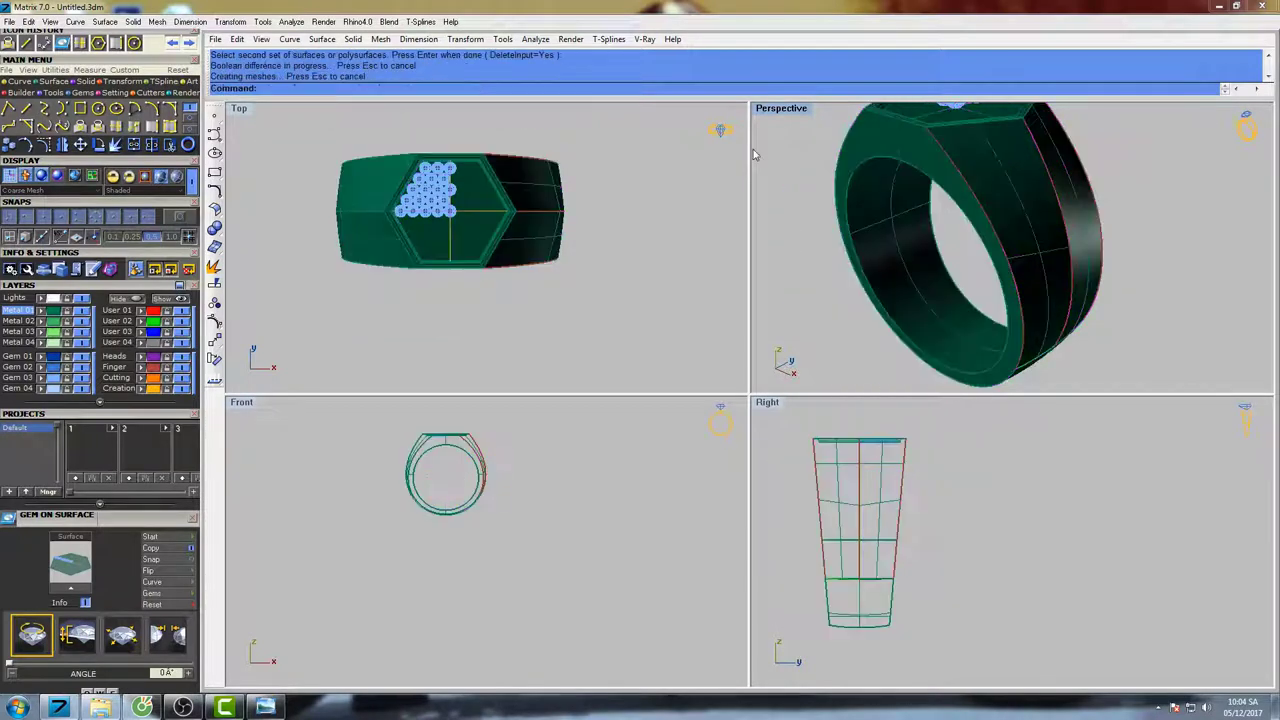
- Inspect the hollowed ring from several angles in shaded display, including the four-view layout
double_click(785, 112)
scroll(708, 240, down, 6)
mouse_move(708, 268)
right_down()
mouse_move(737, 270)
mouse_move(745, 306)
right_up()
text(s)
key(Return)
mouse_move(745, 306)
mouse_down()
mouse_move(711, 357)
mouse_move(814, 200)
mouse_move(845, 243)
mouse_move(828, 292)
mouse_up()
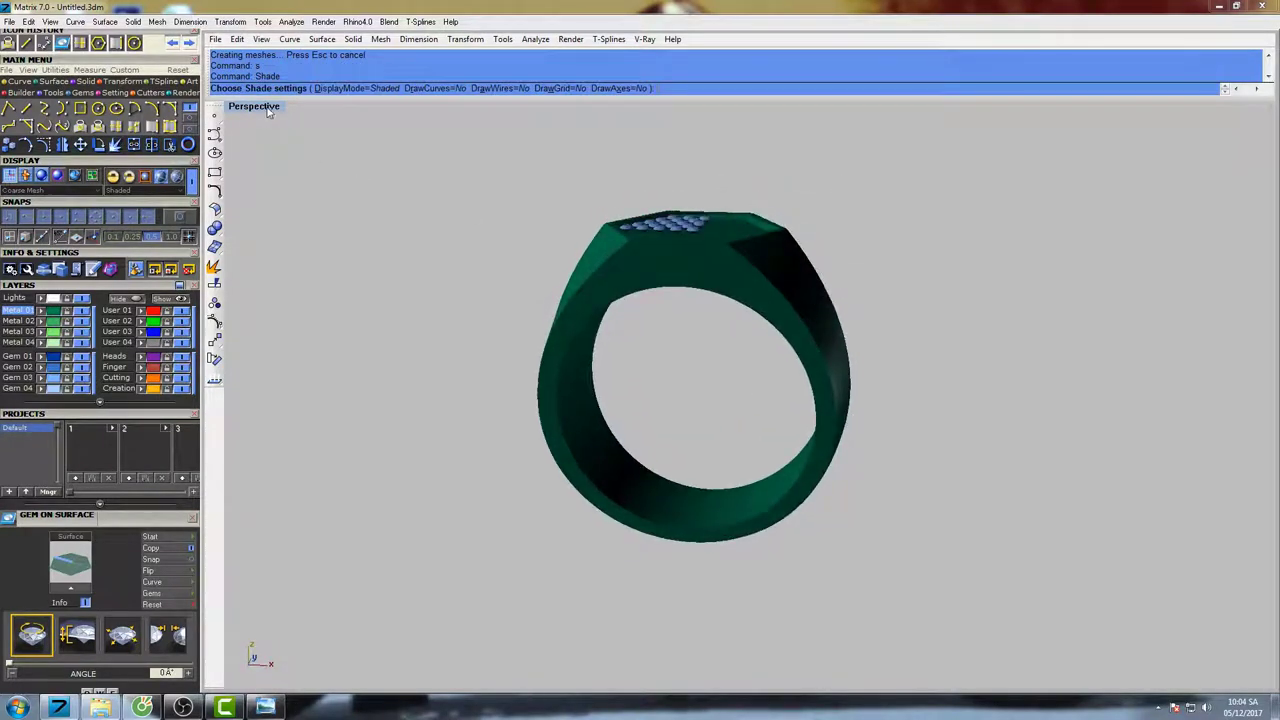
double_click(268, 110)
scroll(593, 343, down, 1)
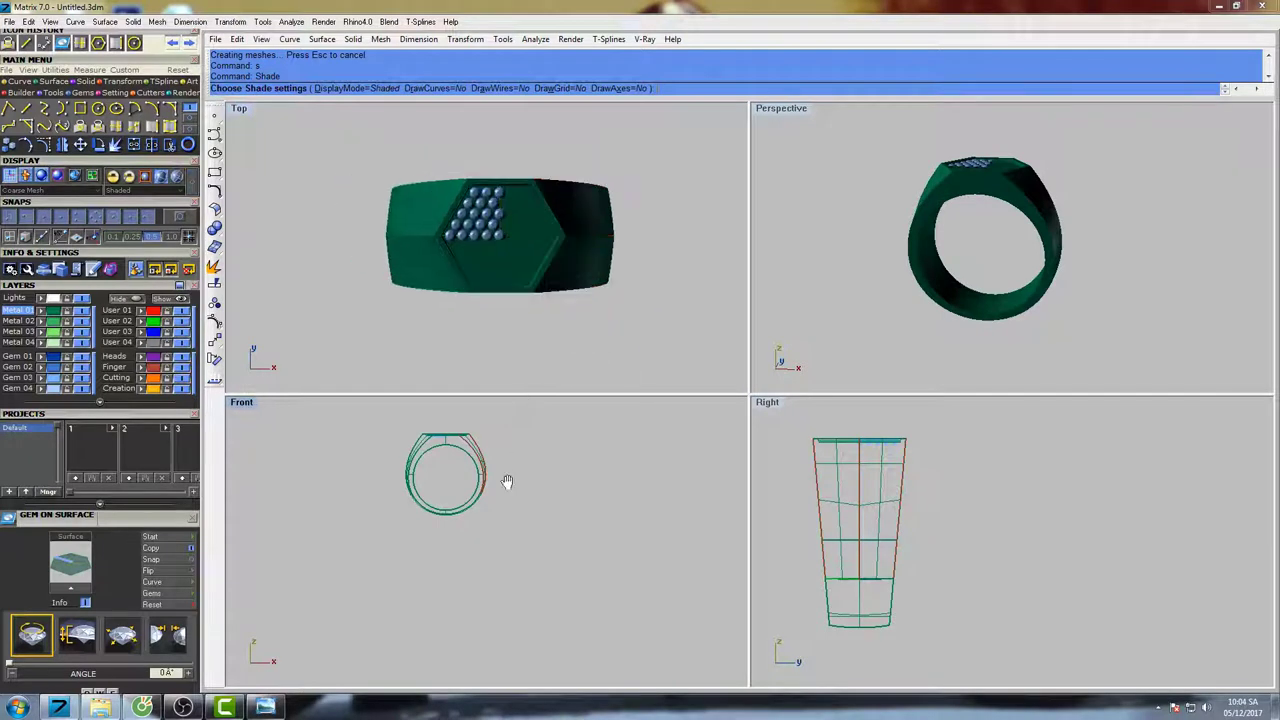
- Examine the shaded ring in the front, right, top and perspective views, checking the shank profile and the hexagonal head closely
scroll(498, 494, up, 8)
mouse_move(507, 482)
right_down()
mouse_move(499, 494)
mouse_move(539, 523)
right_up()
right_drag(855, 556, 935, 547)
right_drag(1041, 262, 966, 309)
right_drag(644, 270, 619, 271)
click(760, 136)
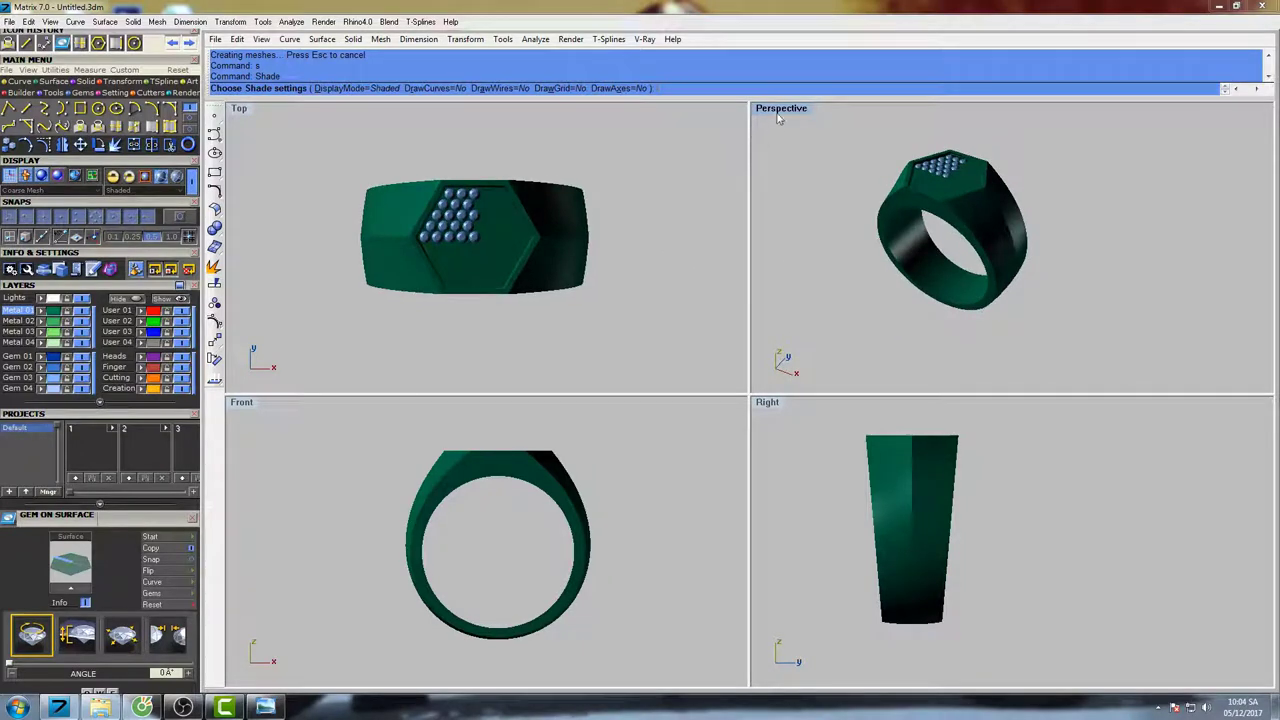
right_drag(963, 211, 968, 157)
scroll(953, 195, up, 6)
click(729, 130)
key(Escape)
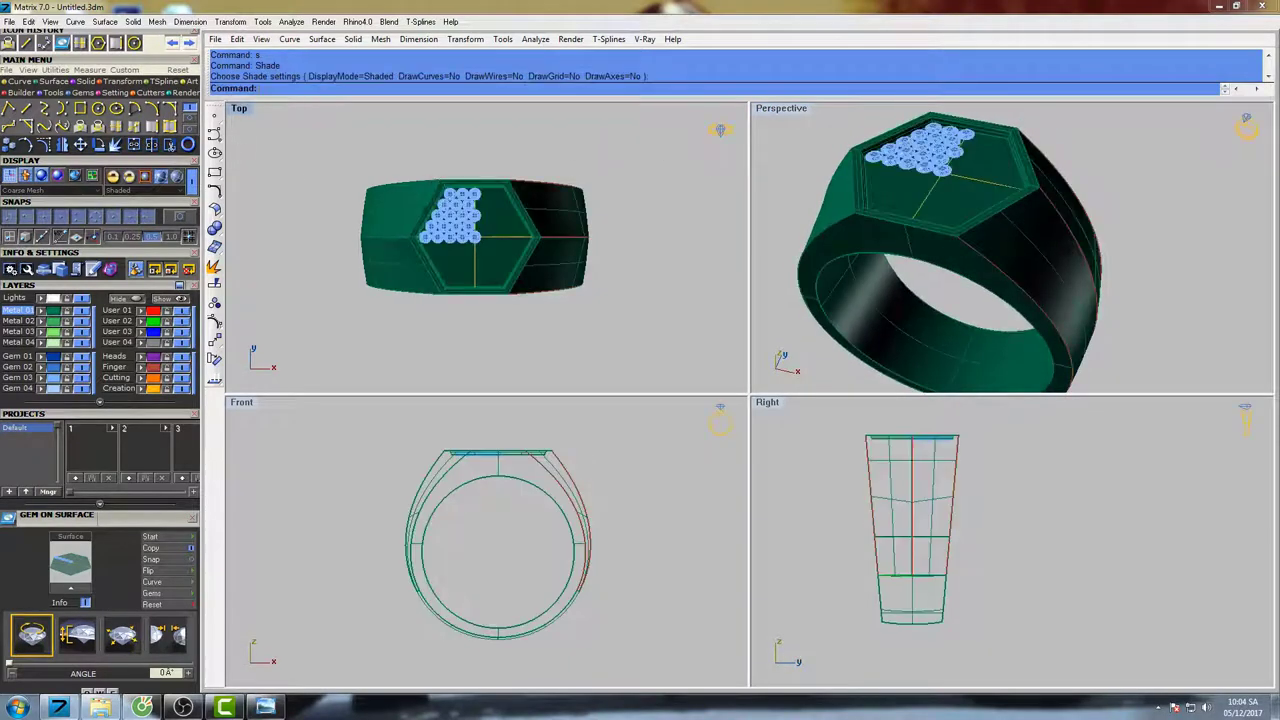
- Select all remaining curves with SelCrv and delete them, keeping the ring body and gems
double_click(242, 110)
scroll(700, 323, up, 5)
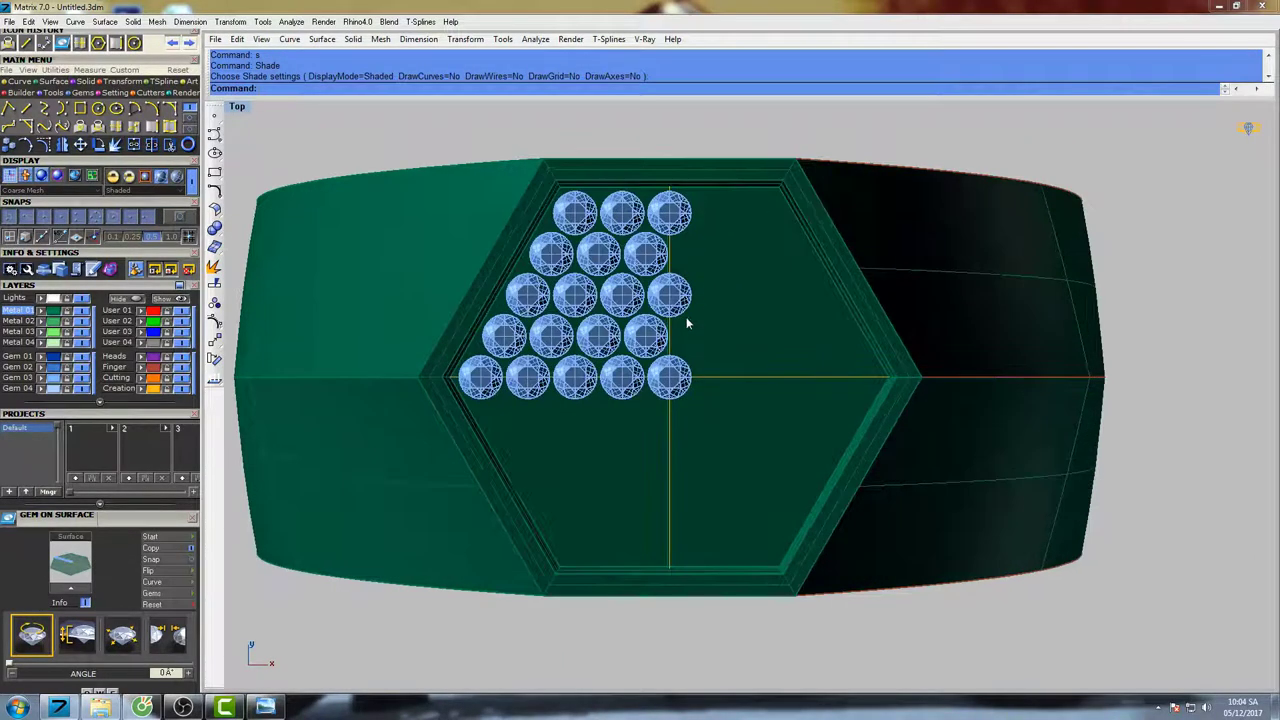
scroll(700, 322, down, 2)
scroll(740, 348, up, 2)
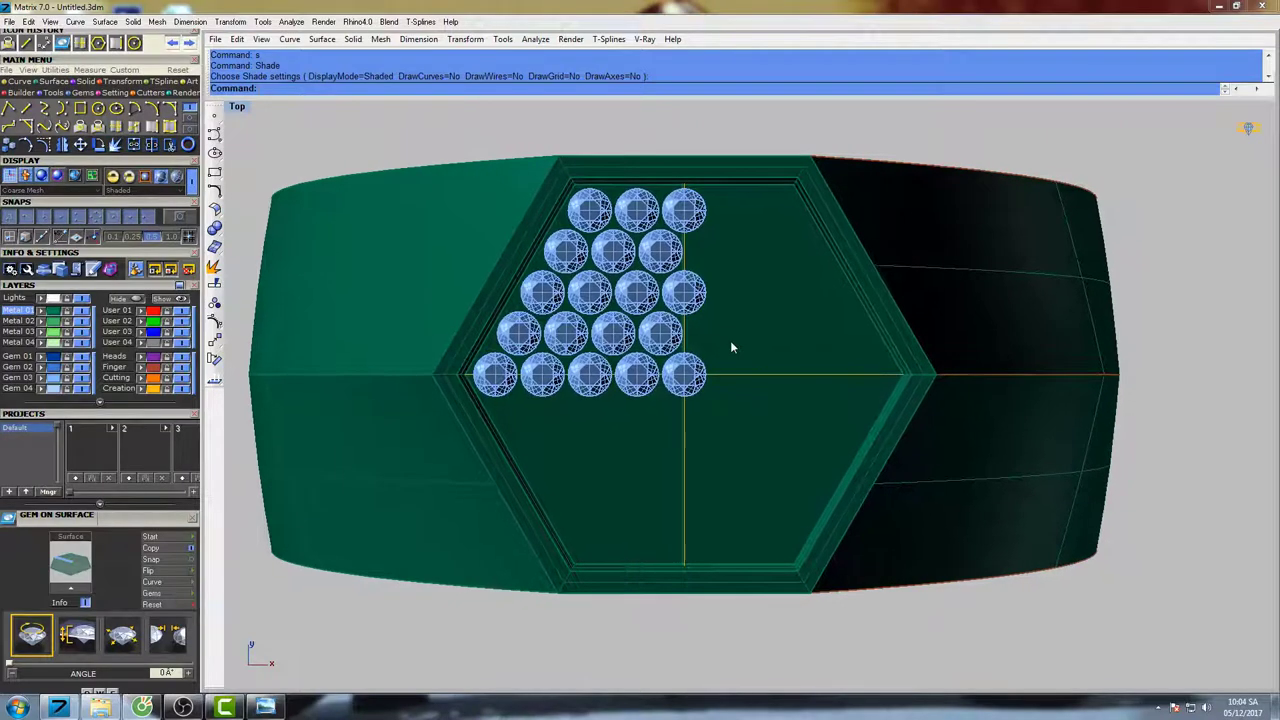
text(Sel)
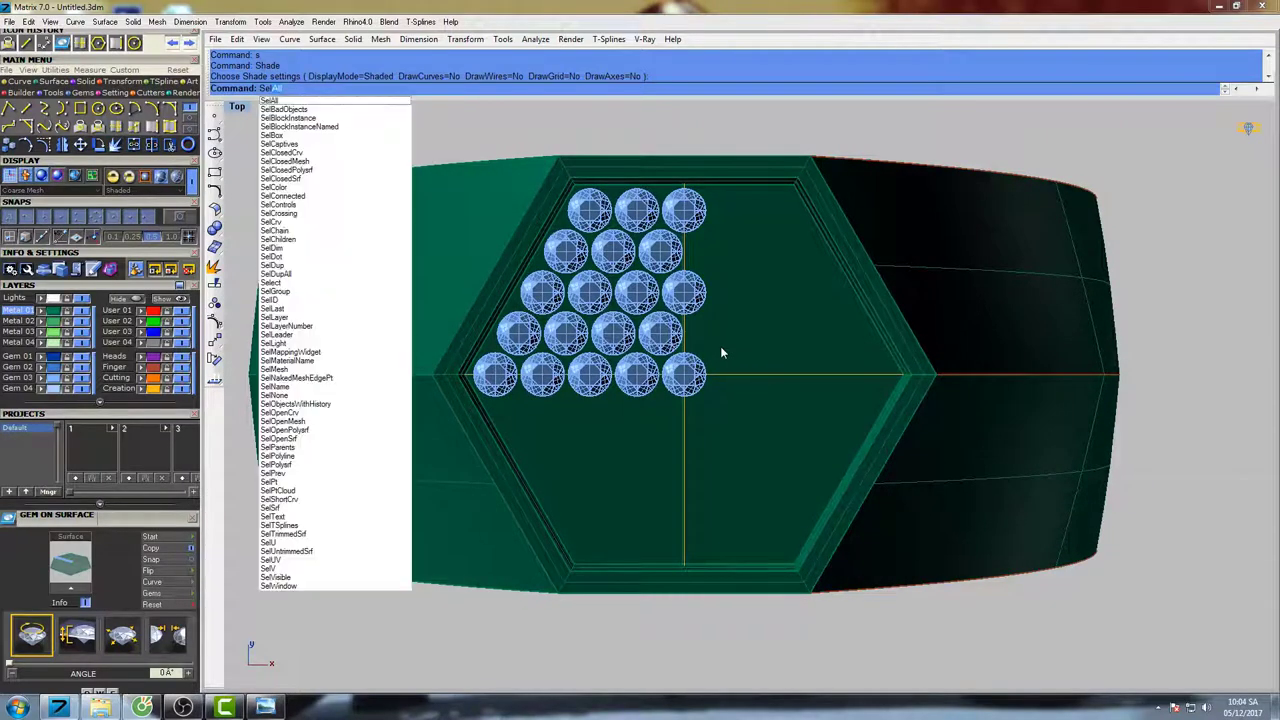
text(Crv)
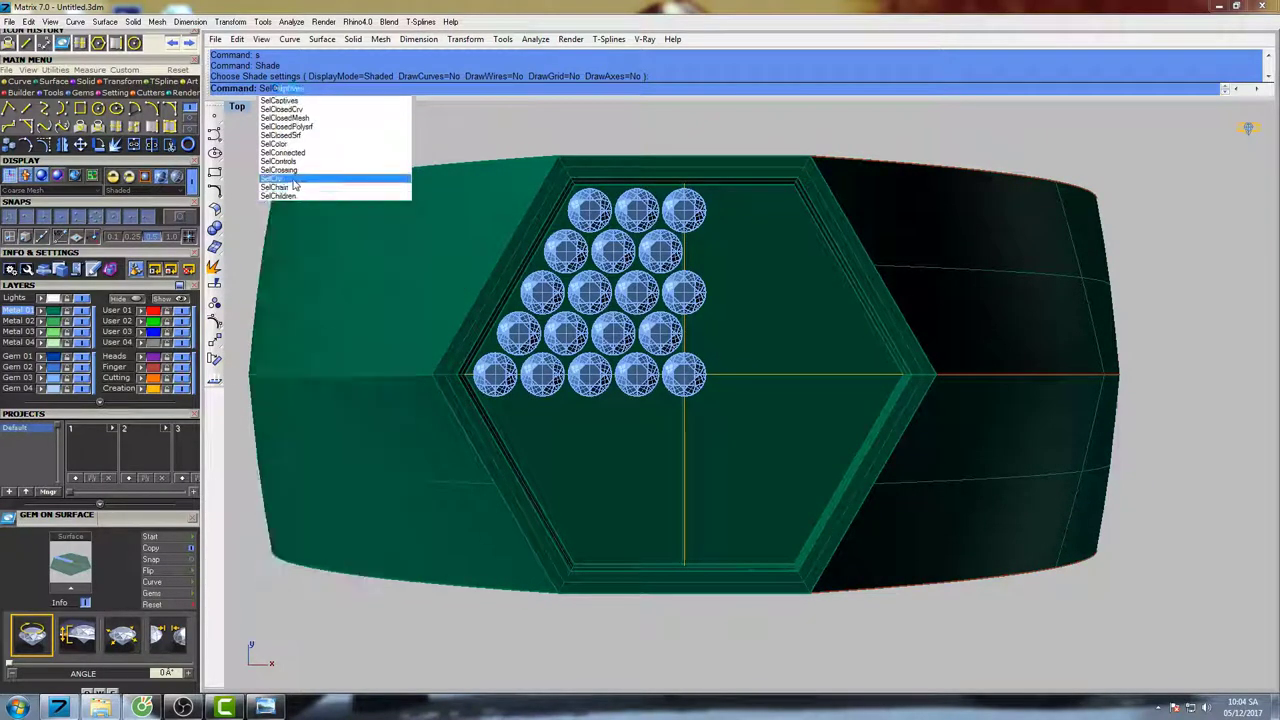
key(Return)
mouse_move(762, 327)
right_down()
mouse_move(740, 300)
mouse_move(773, 341)
right_up()
key(Delete)
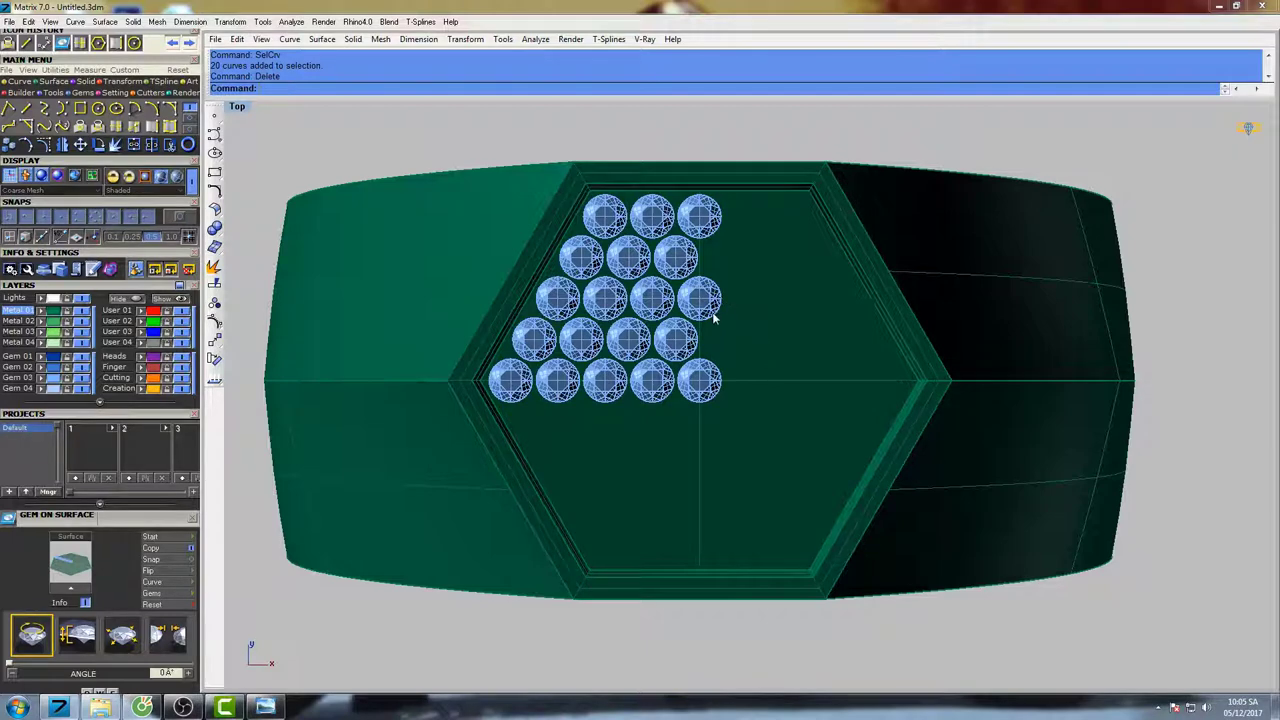
- Lock the ring body so that only the gems on the hexagonal head can be selected
scroll(610, 362, up, 2)
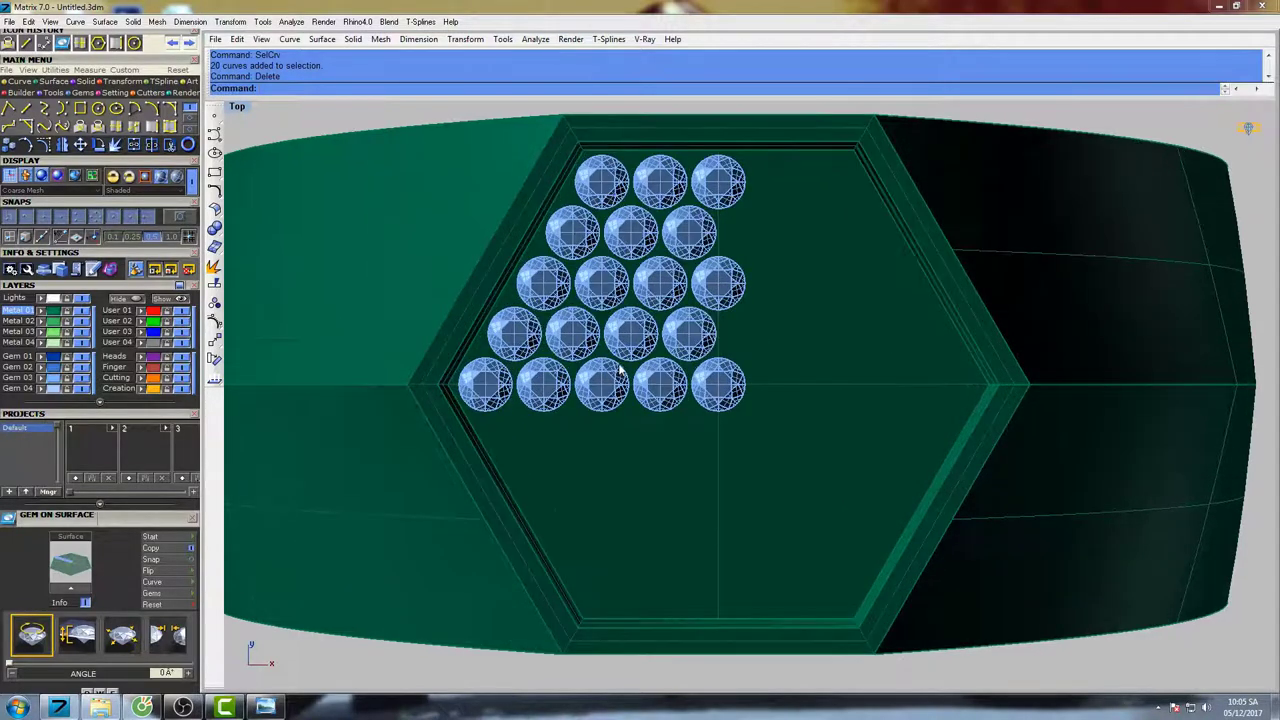
click(604, 376)
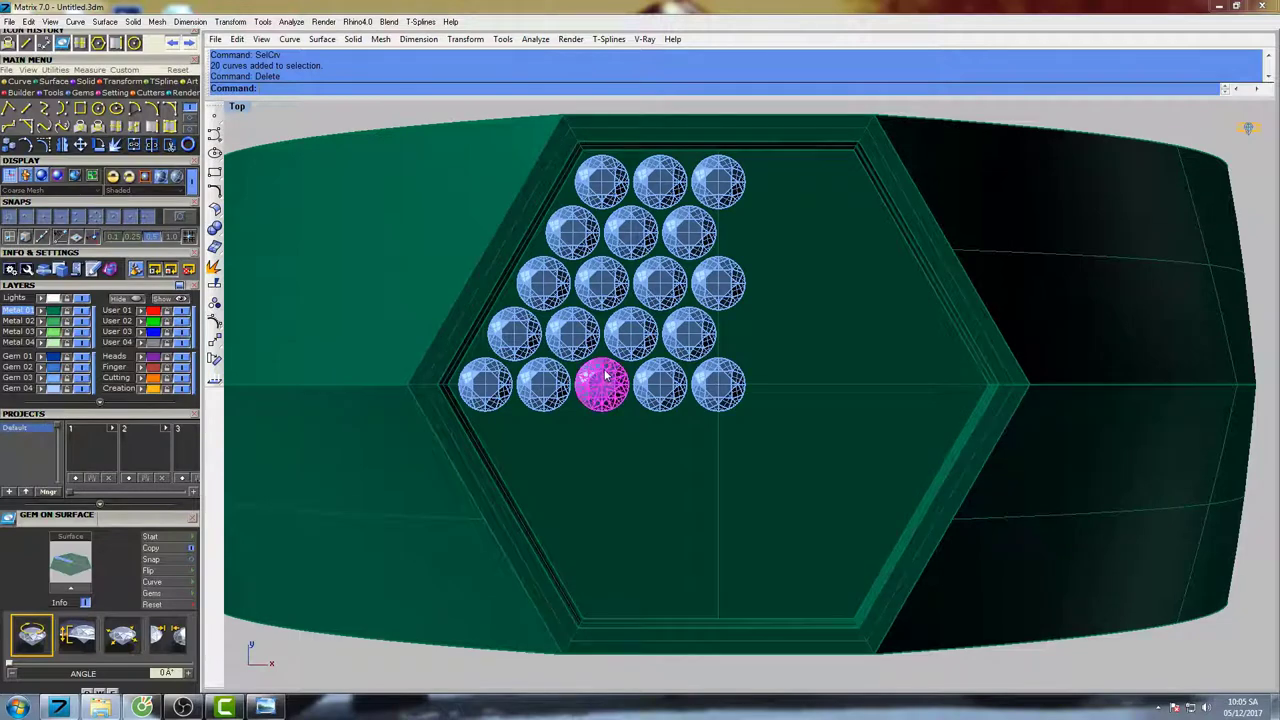
click(824, 275)
scroll(824, 275, down, 4)
text(lo)
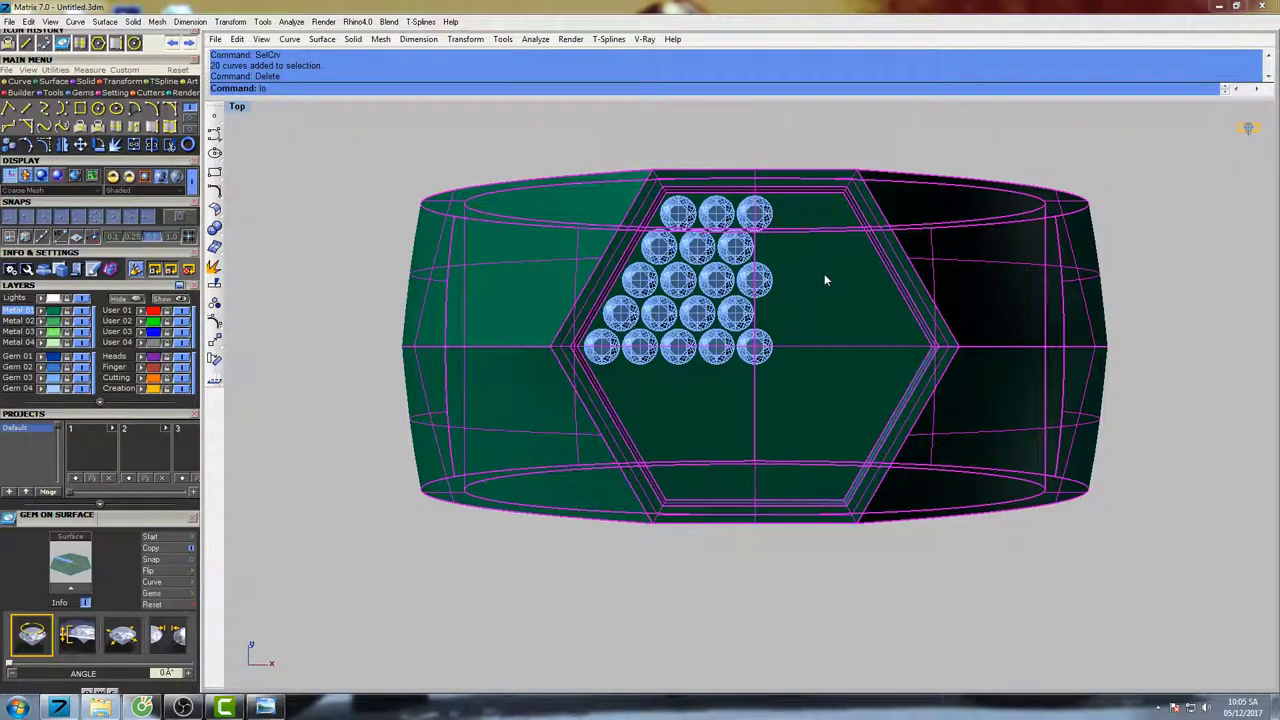
text(ck)
key(Return)
right_drag(824, 273, 759, 274)
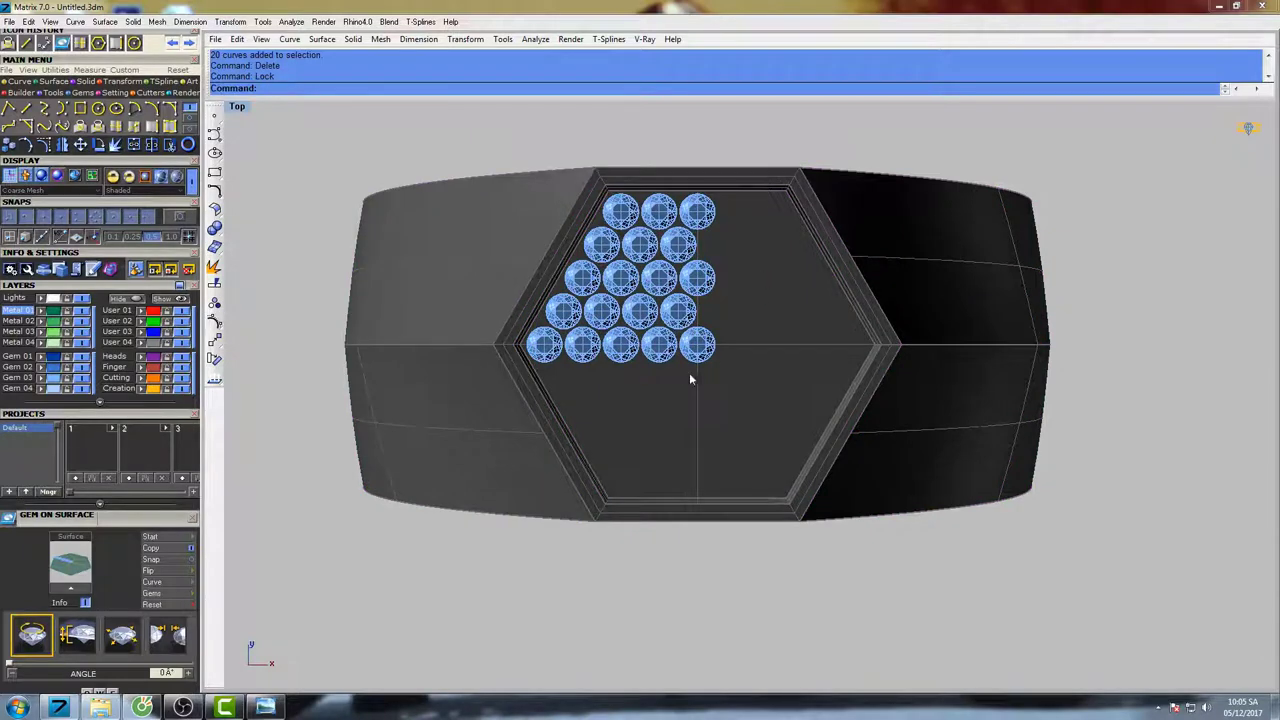
- Start Prong Adder on the five gems along the head's horizontal centreline and set the large prong diameter to 0.45 mm
drag(473, 406, 750, 320)
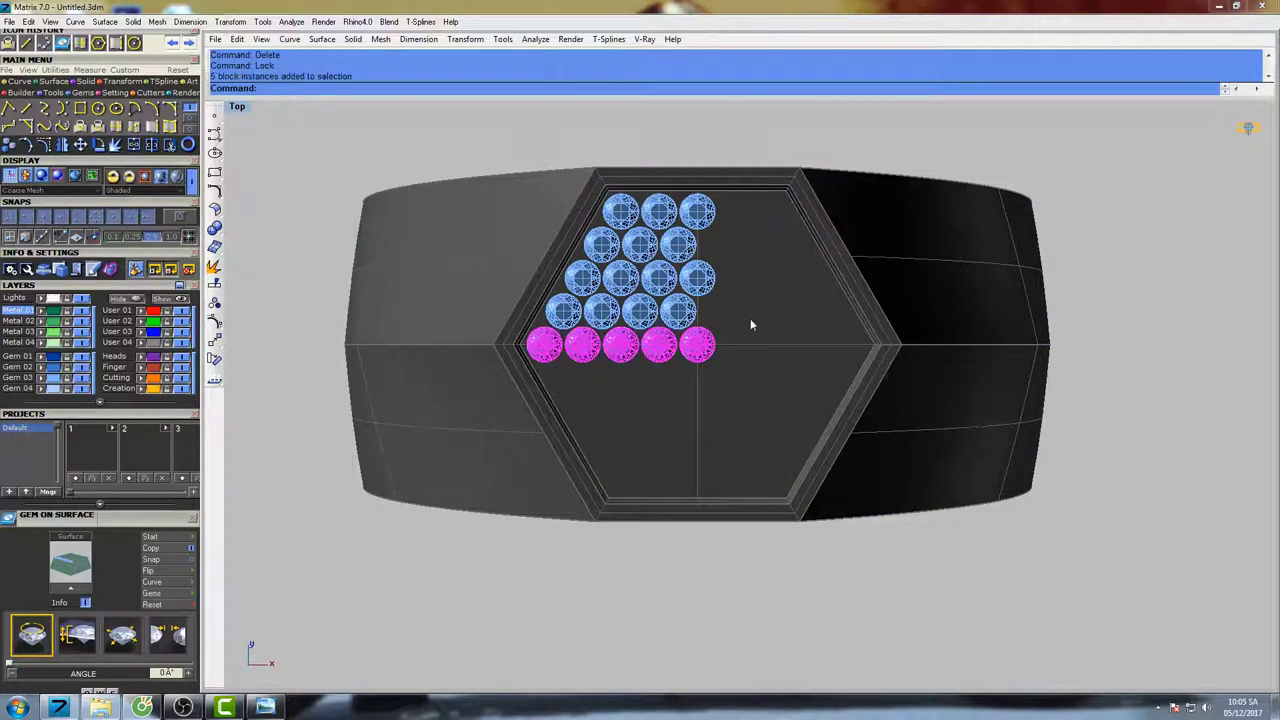
scroll(656, 343, up, 3)
right_drag(656, 342, 685, 366)
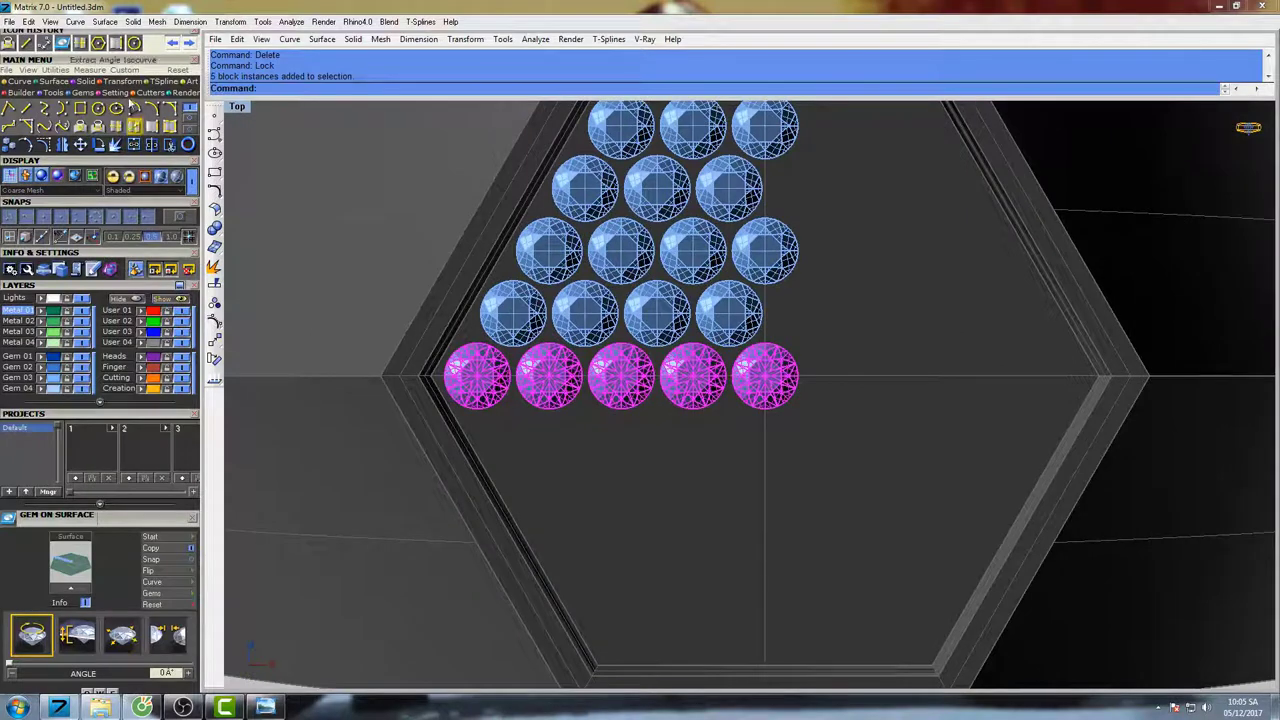
click(115, 93)
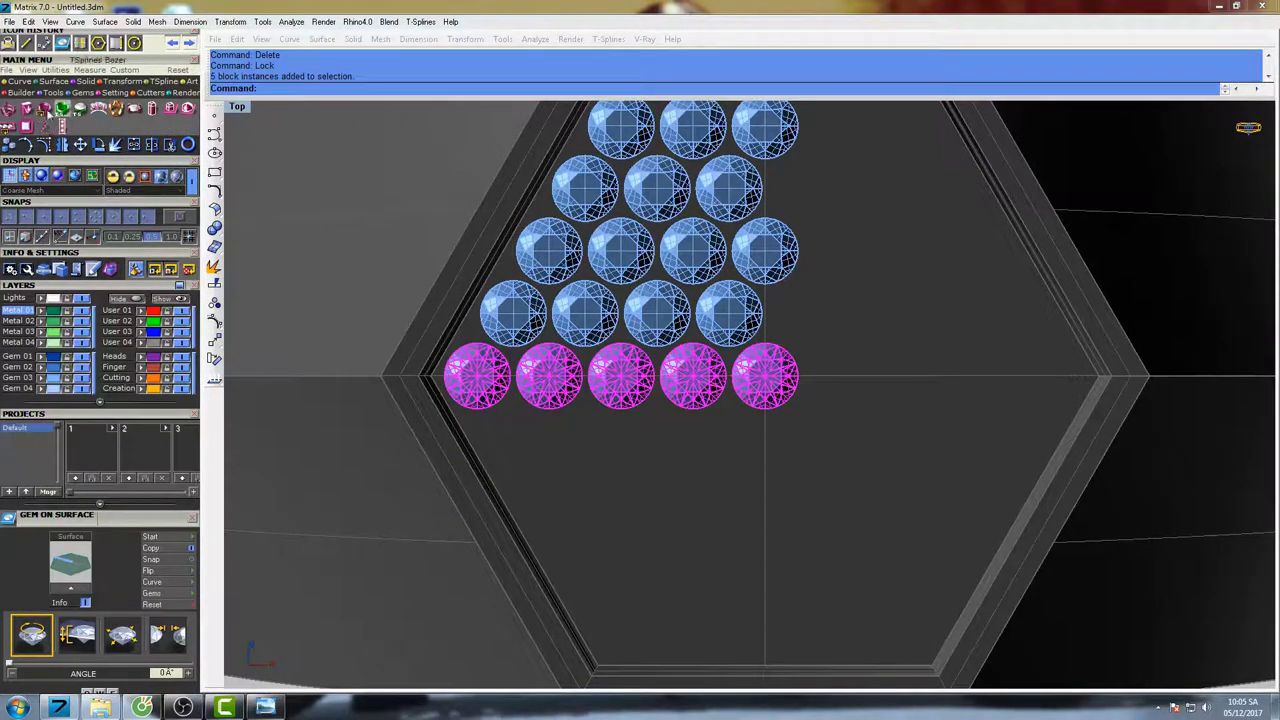
click(120, 112)
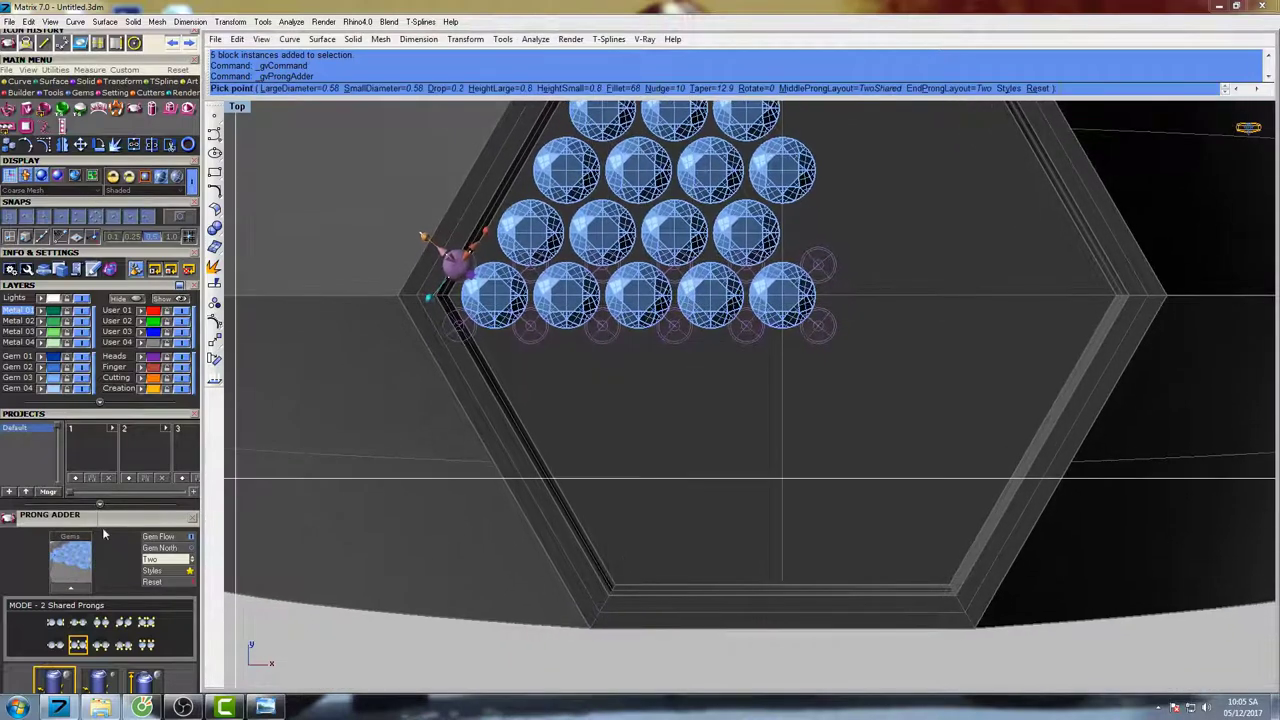
drag(131, 527, 150, 288)
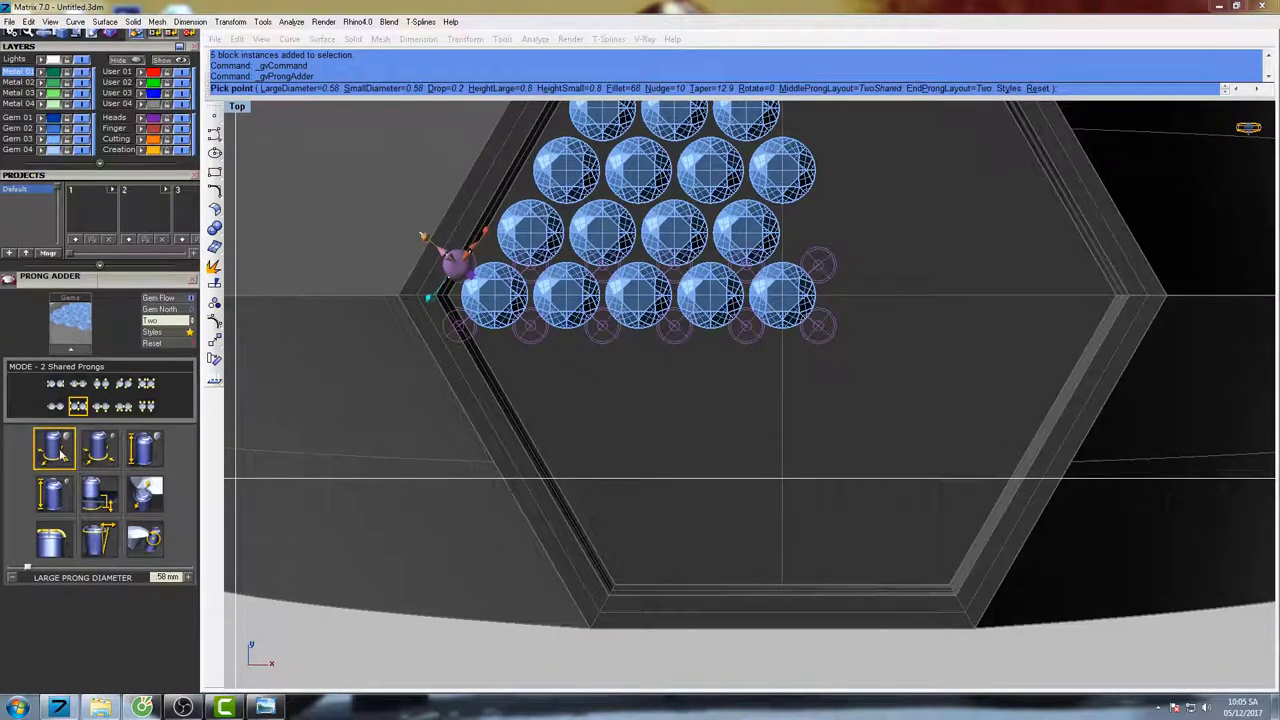
scroll(167, 577, up, 1)
text(0)
text(.45)
key(Return)
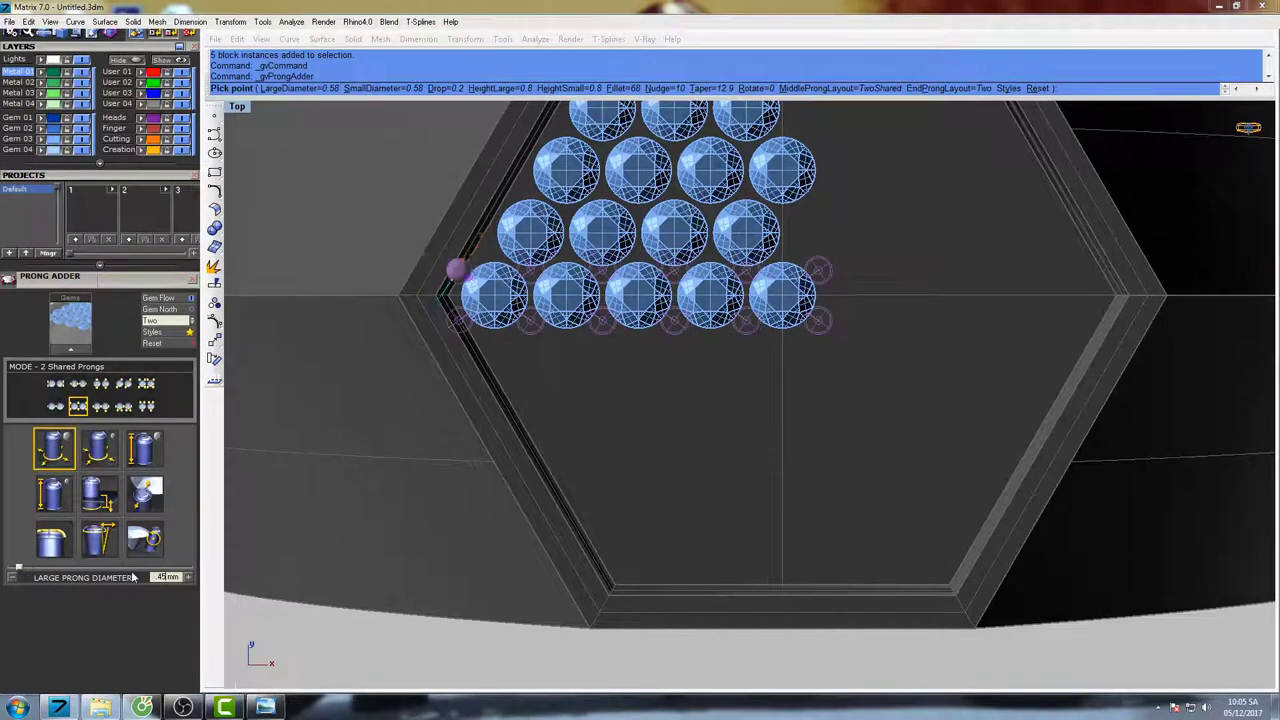
- Set the prong nudge to 40%, taper to 0%, fillet to 75% and drop to 0.3 mm
click(146, 510)
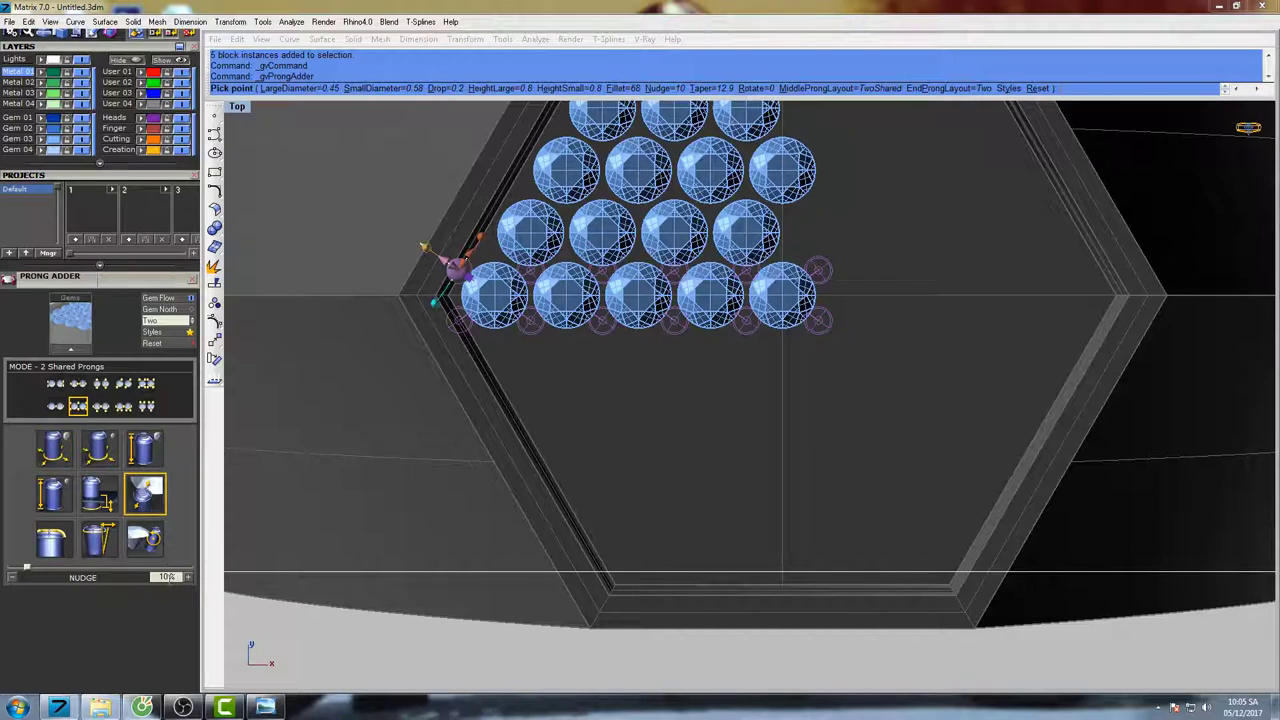
text(40)
key(Return)
click(98, 540)
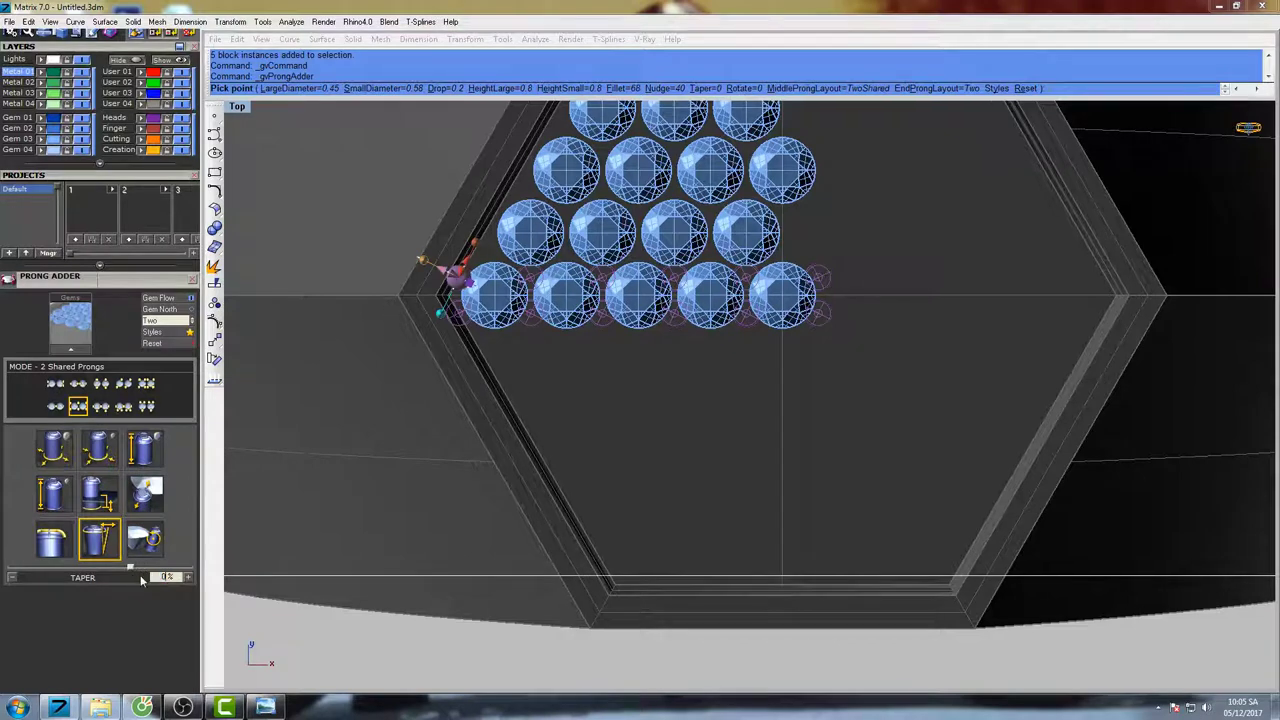
click(54, 540)
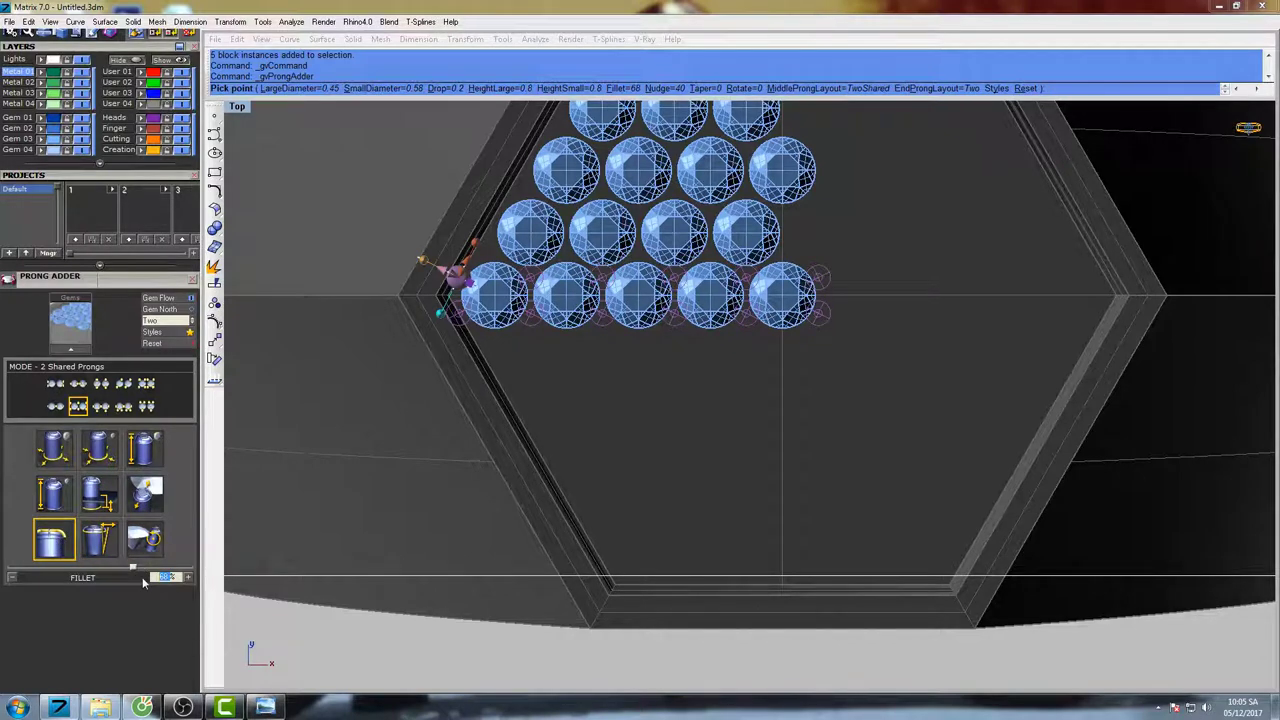
text(75)
key(Return)
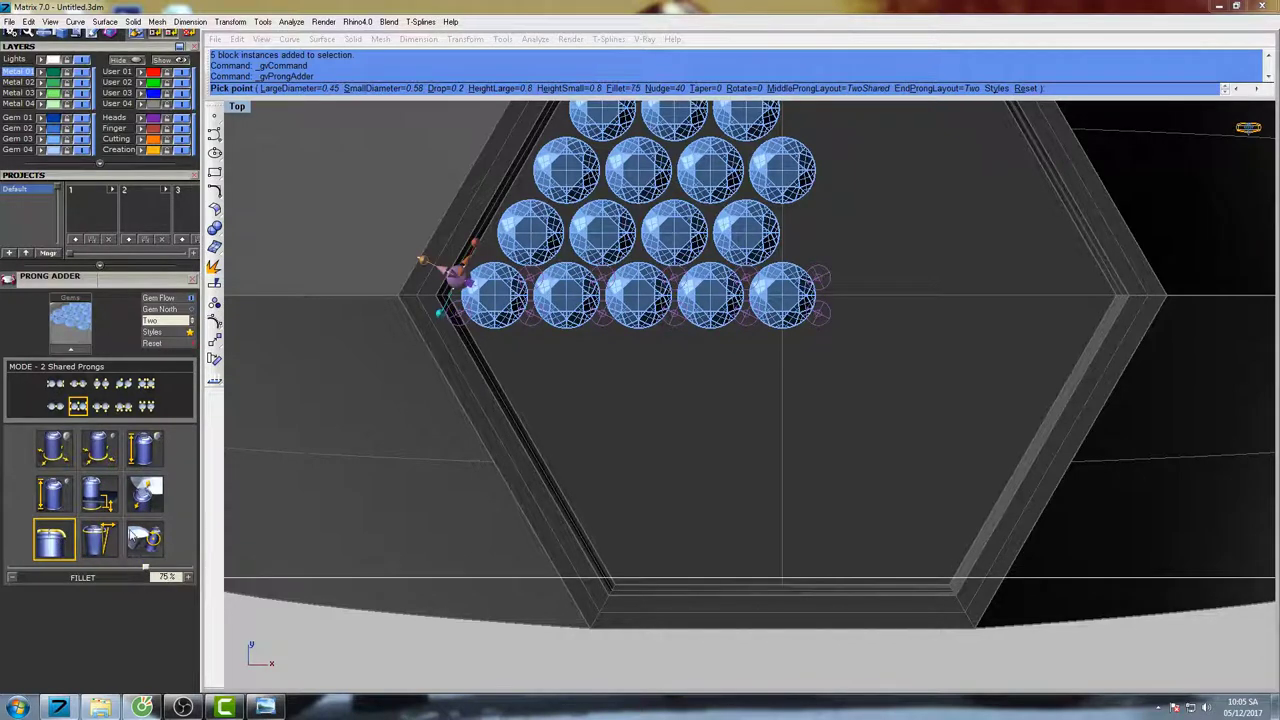
click(108, 500)
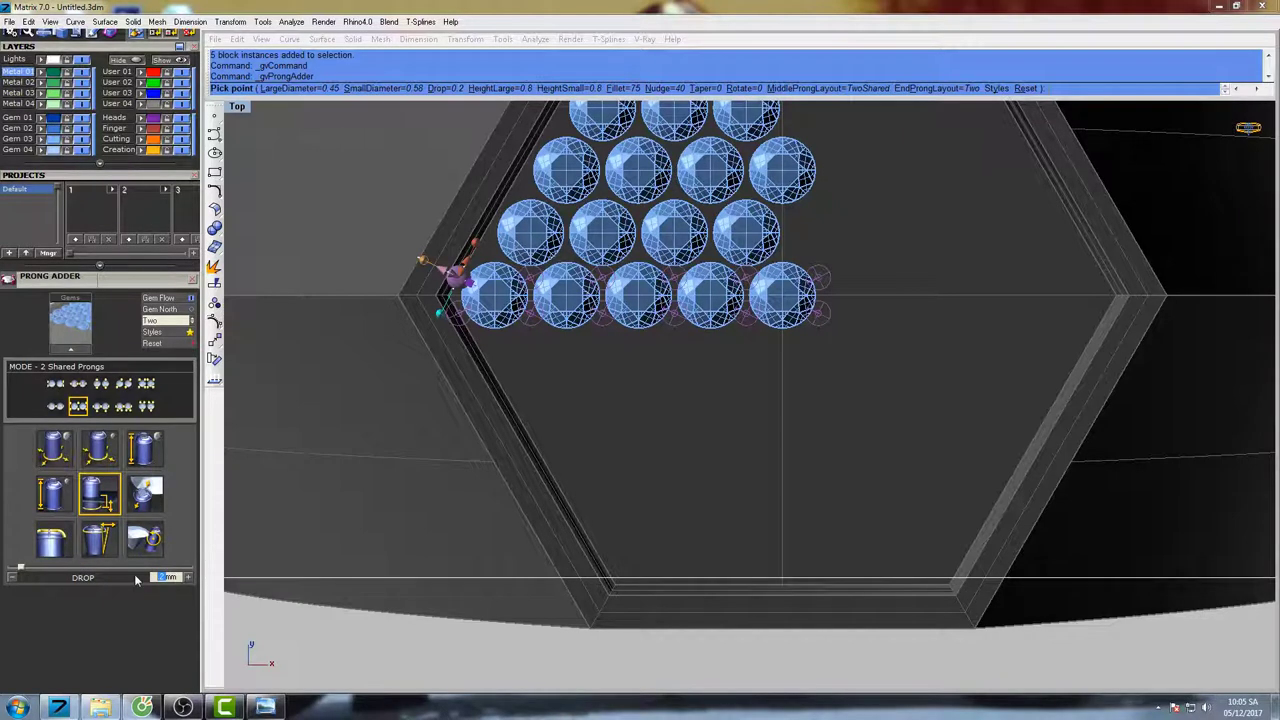
text(.3)
key(Return)
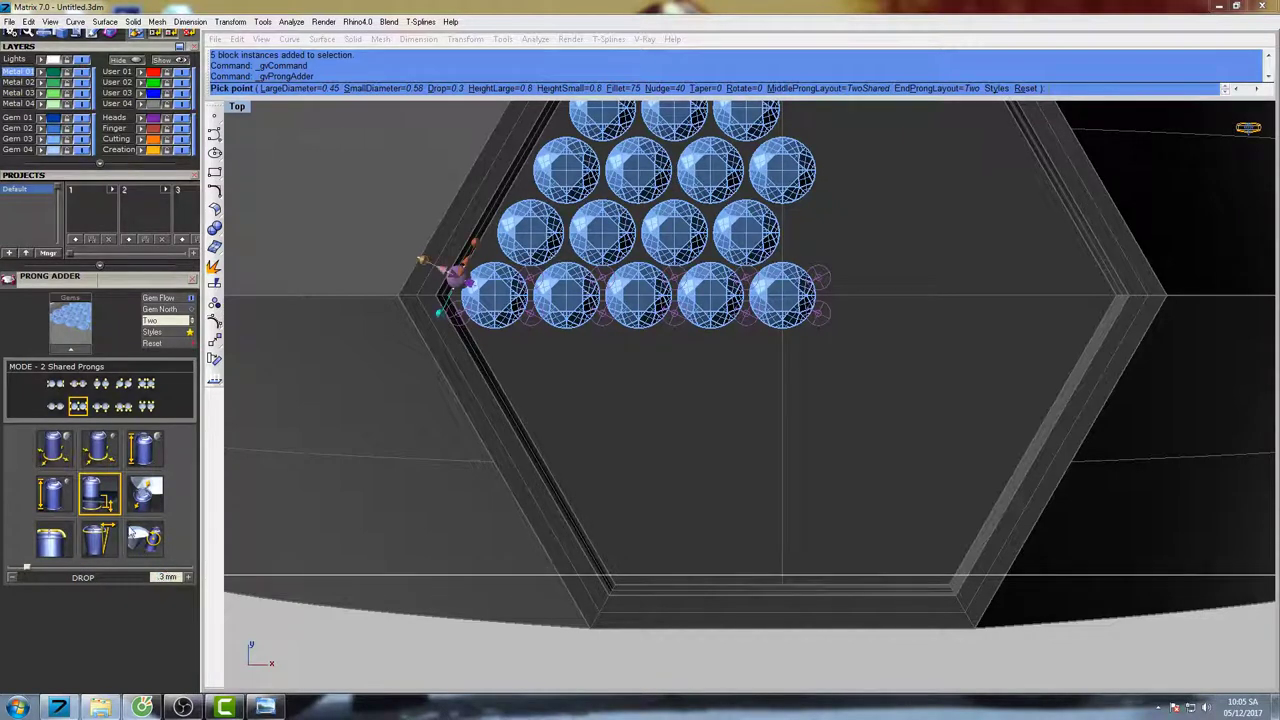
- Lower the large prong height to about 0.33 mm and create the shared prongs on the five-gem centre row
right_drag(675, 380, 663, 433)
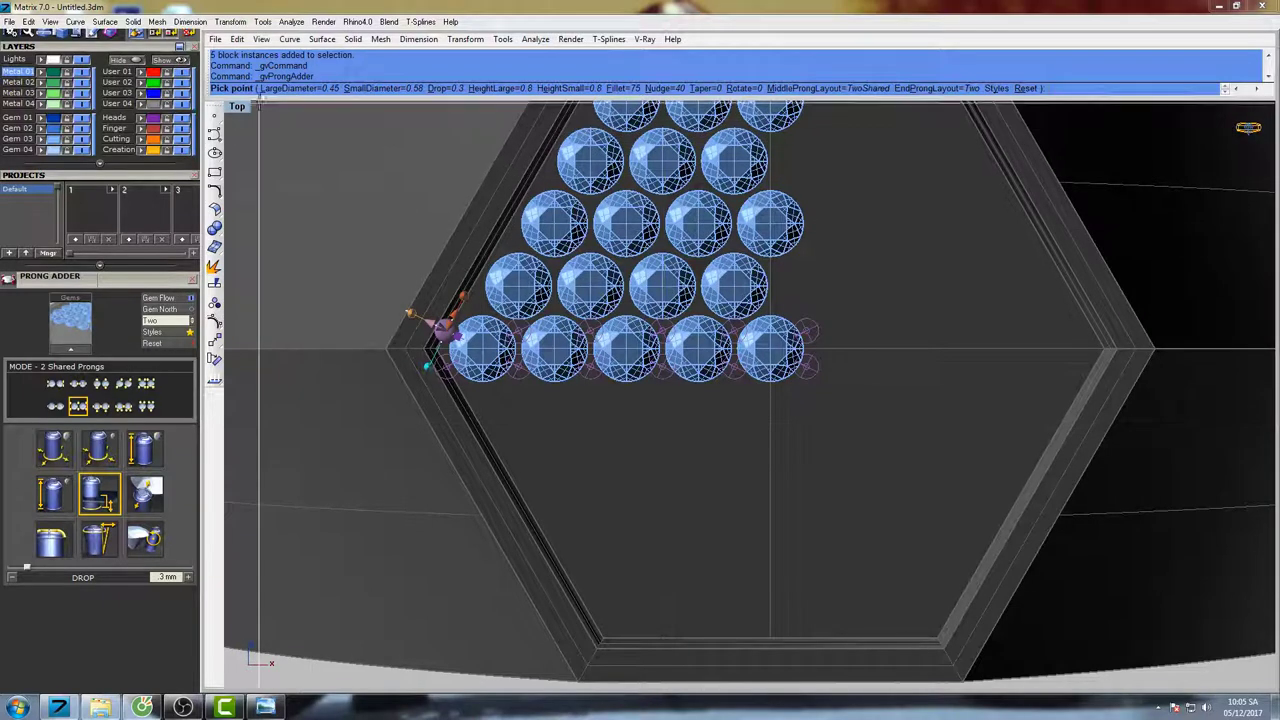
double_click(240, 108)
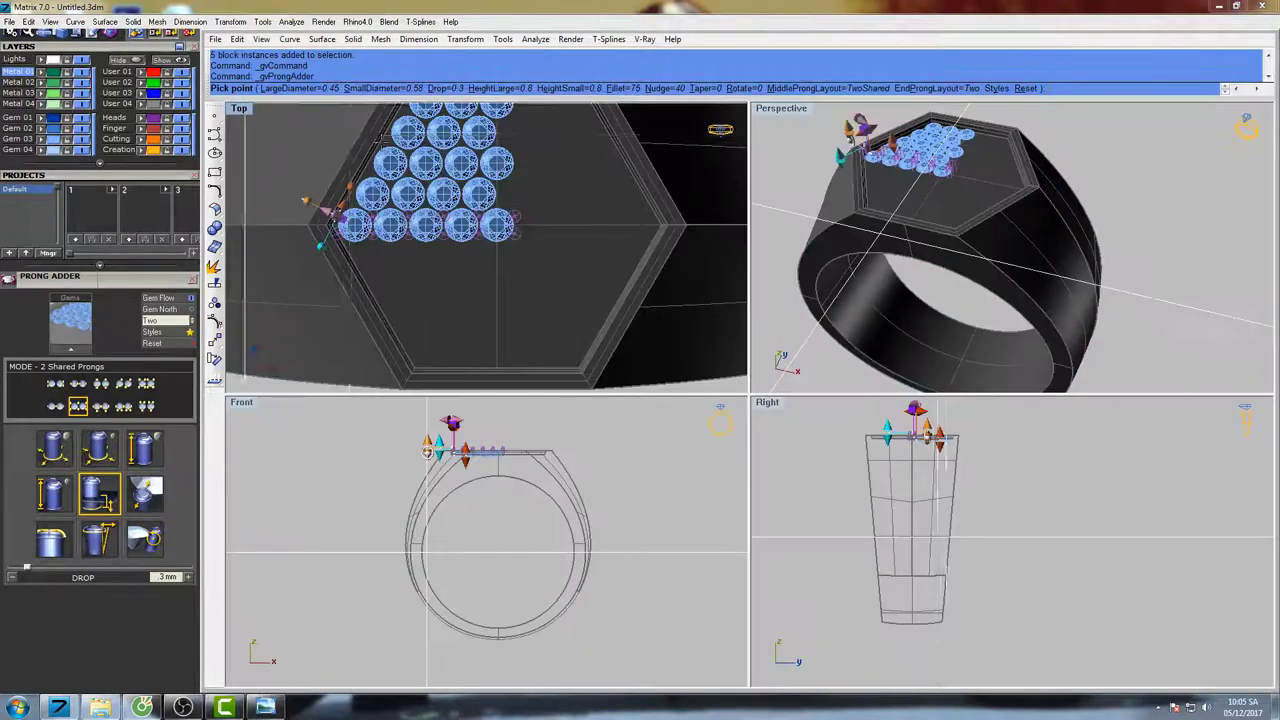
double_click(792, 108)
right_drag(738, 250, 607, 178)
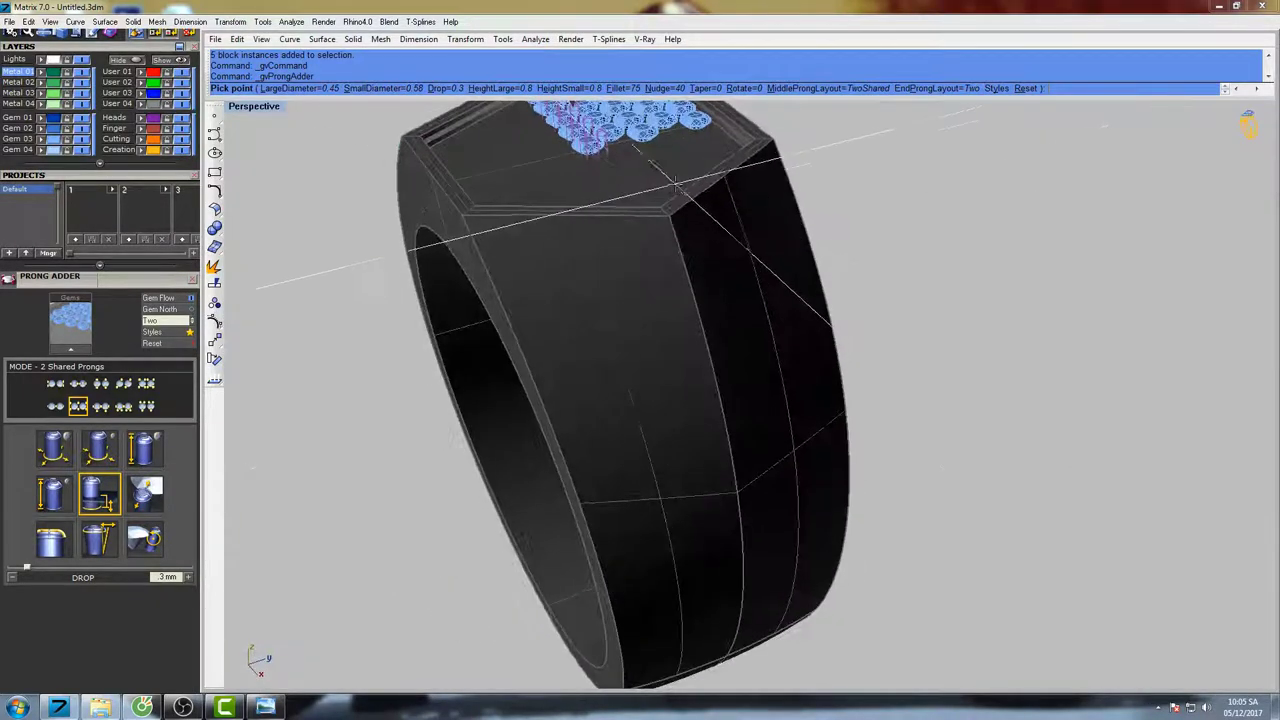
shift+right_drag(650, 245, 812, 475)
scroll(685, 298, up, 12)
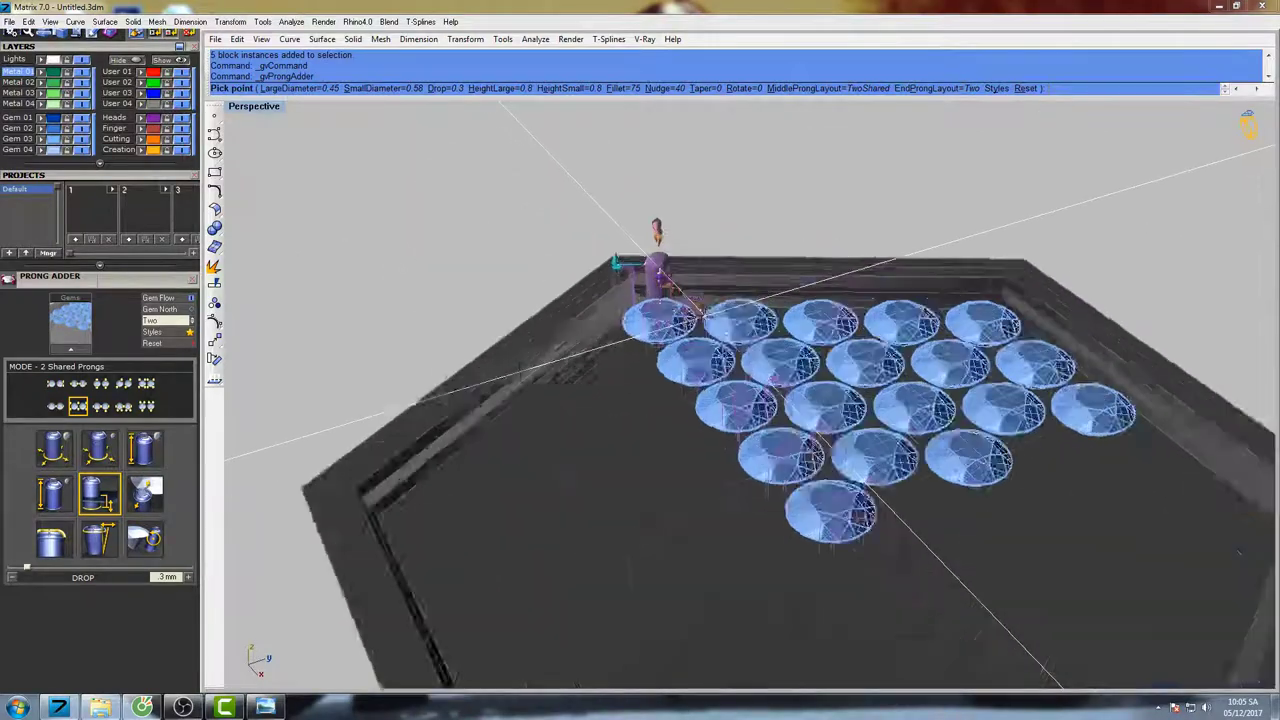
scroll(637, 267, down, 3)
shift+right_drag(637, 267, 736, 280)
drag(682, 132, 680, 204)
right_drag(795, 283, 709, 329)
scroll(709, 330, down, 7)
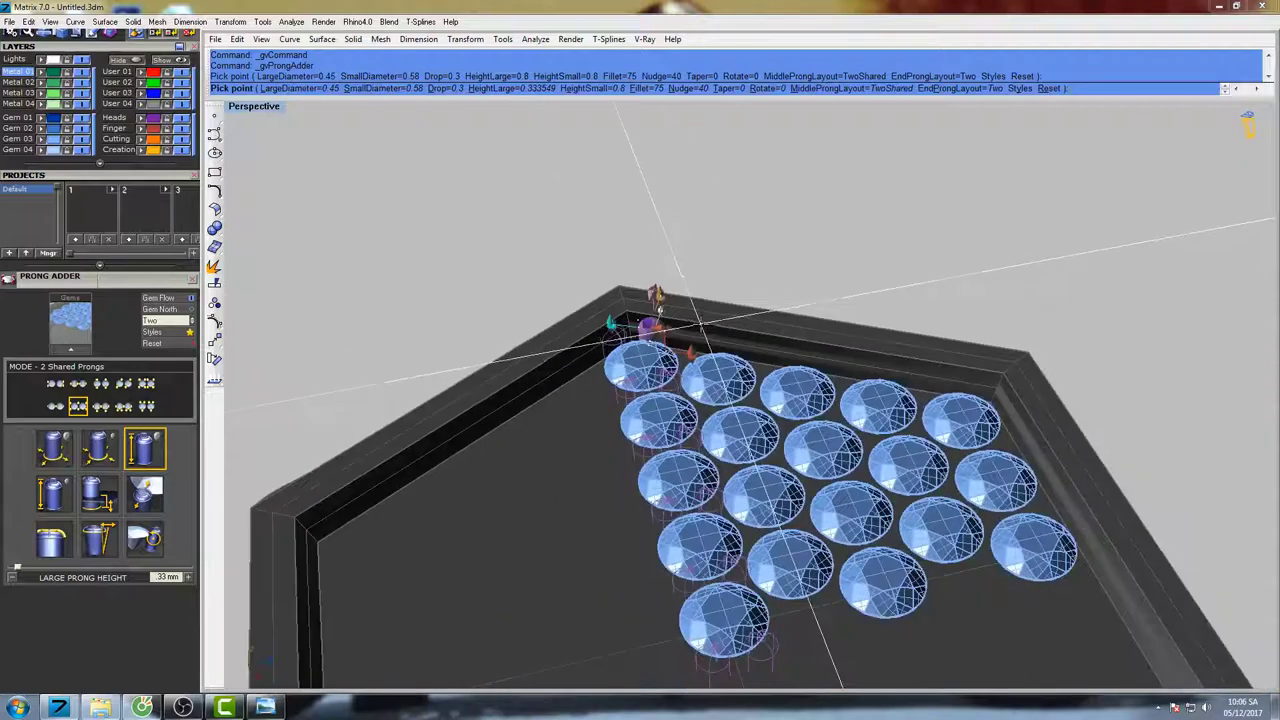
right_click(714, 347)
- Add two-shared prongs with the same settings to the four gems in the second row, directly above the centre row
double_click(277, 112)
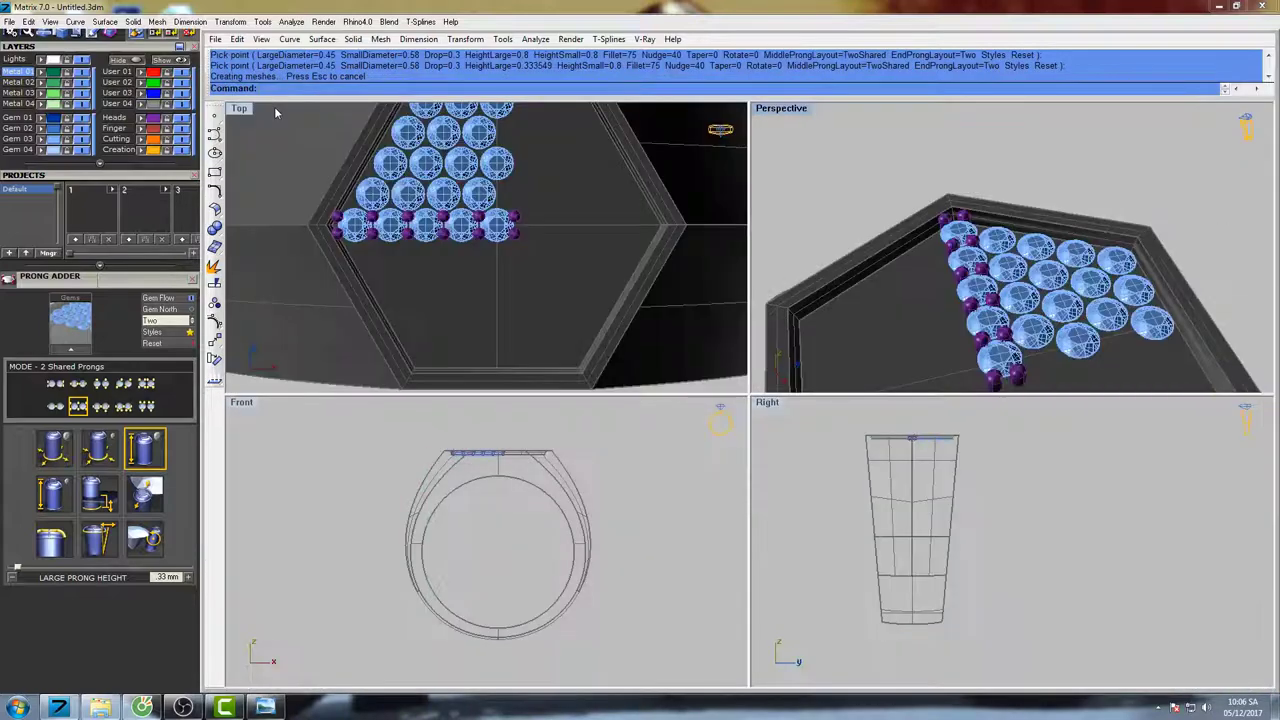
double_click(243, 266)
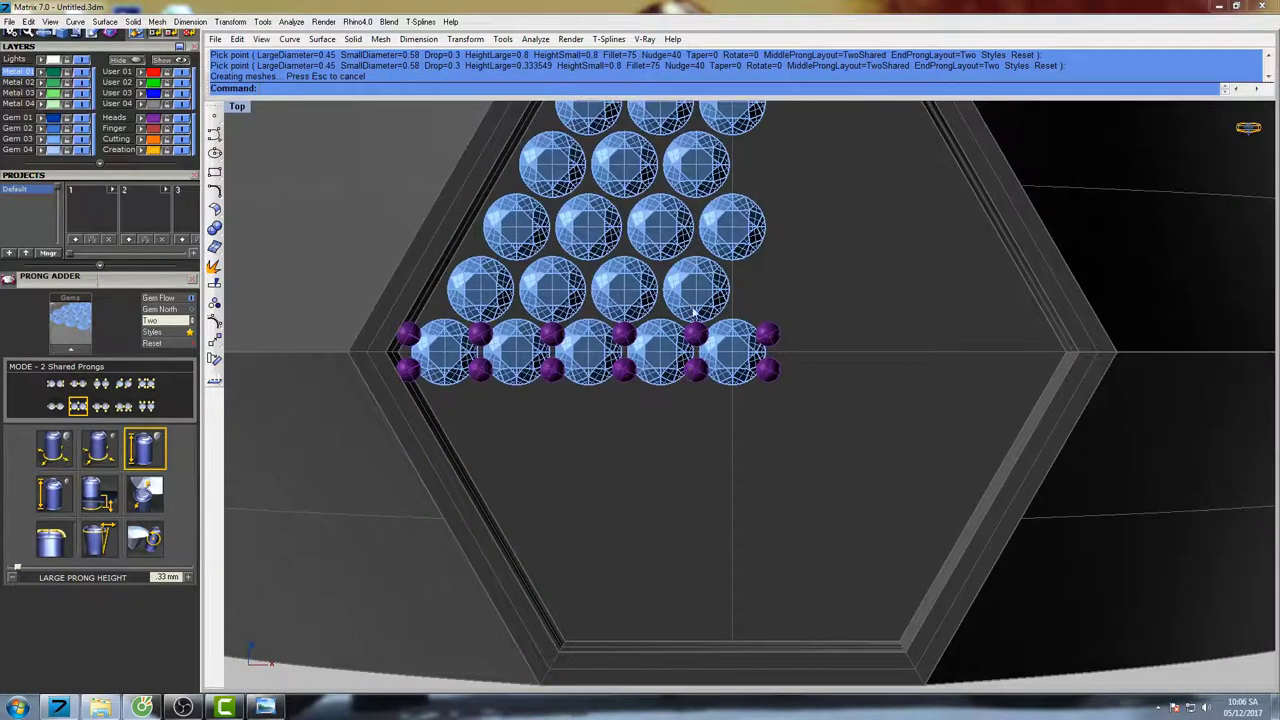
shift+click(694, 312)
shift+click(626, 310)
shift+click(554, 304)
shift+click(484, 300)
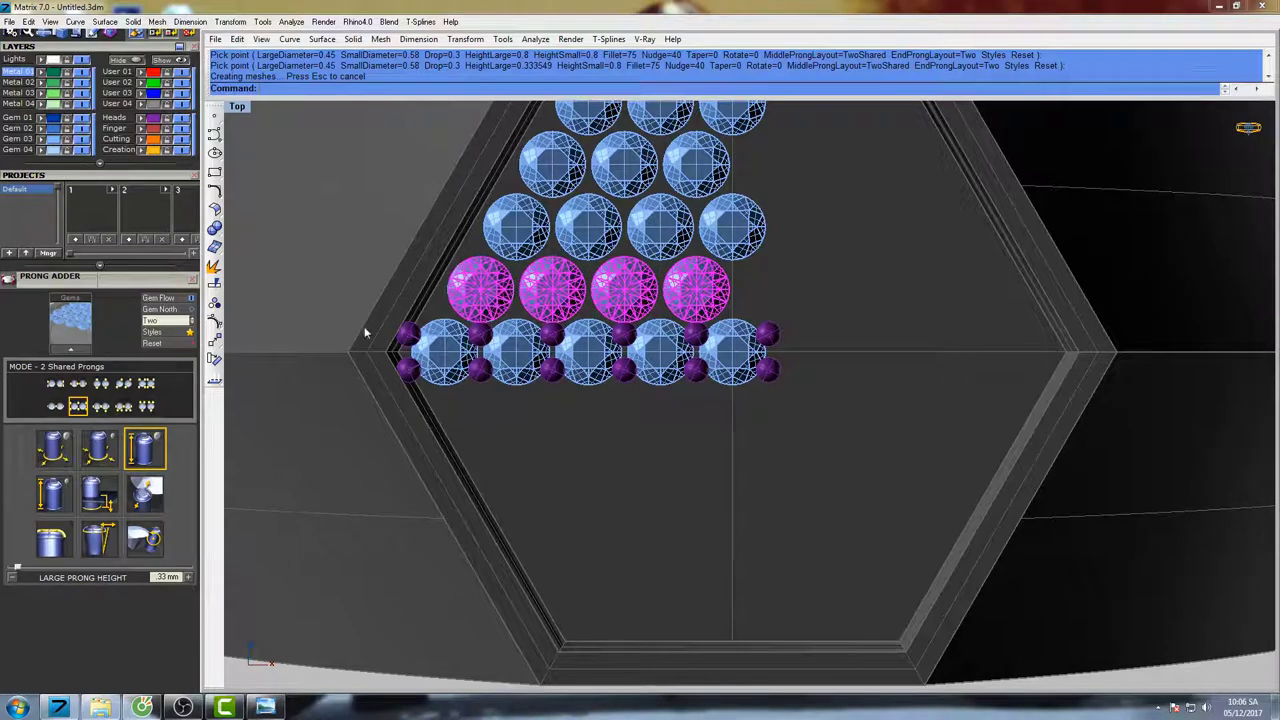
right_drag(641, 293, 630, 361)
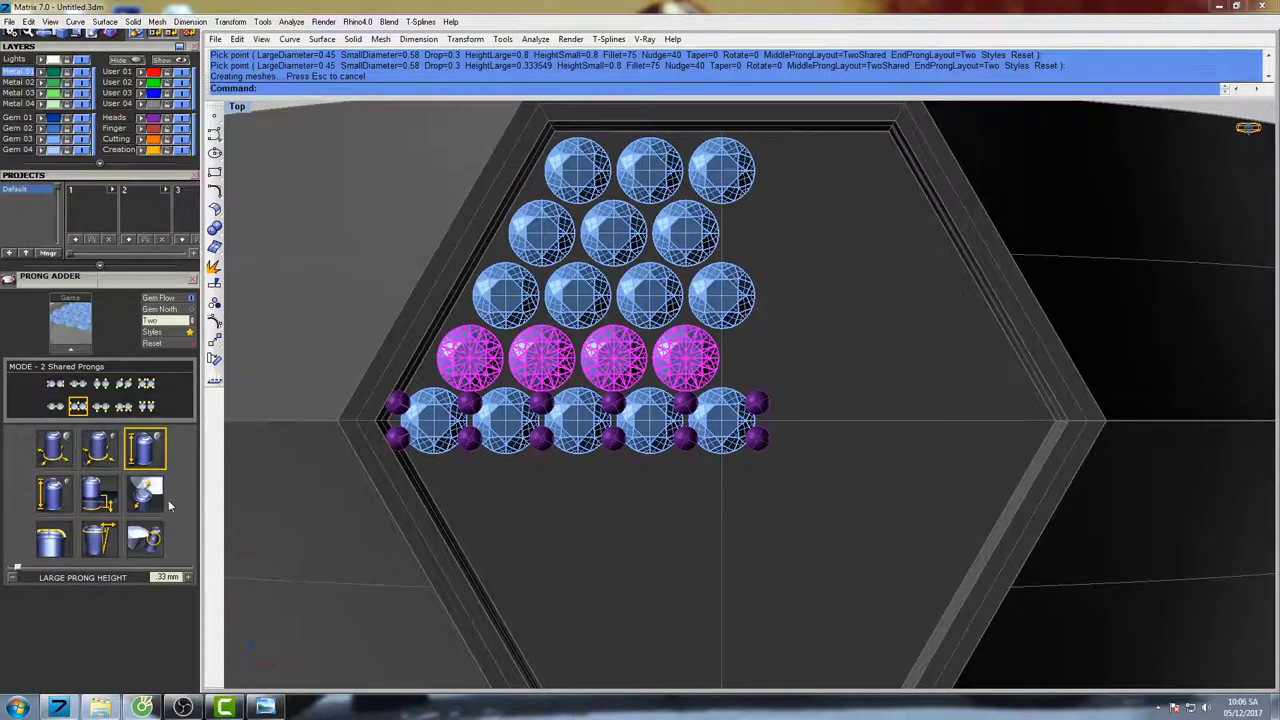
click(54, 448)
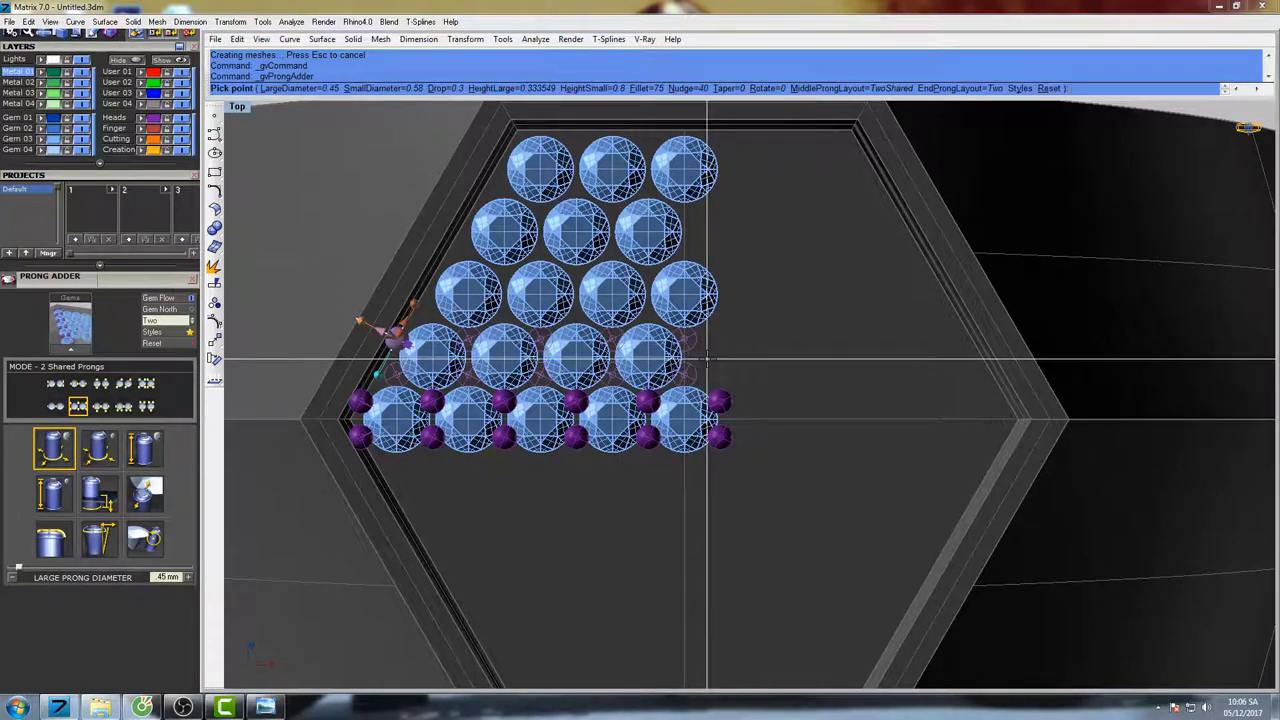
click(707, 358)
- Add two-shared prongs with the same settings to the third, fourth and top gem rows above the centre row
drag(753, 287, 467, 295)
right_click(519, 288)
click(520, 287)
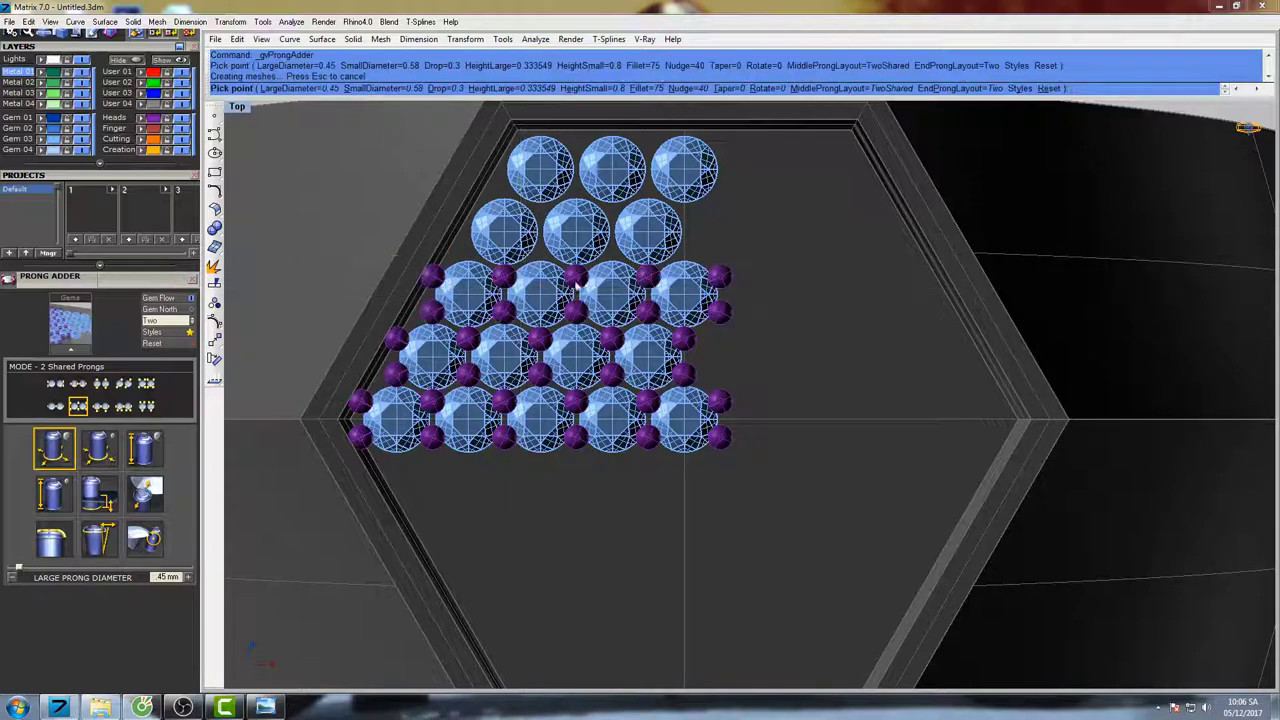
drag(720, 234, 548, 232)
click(548, 232)
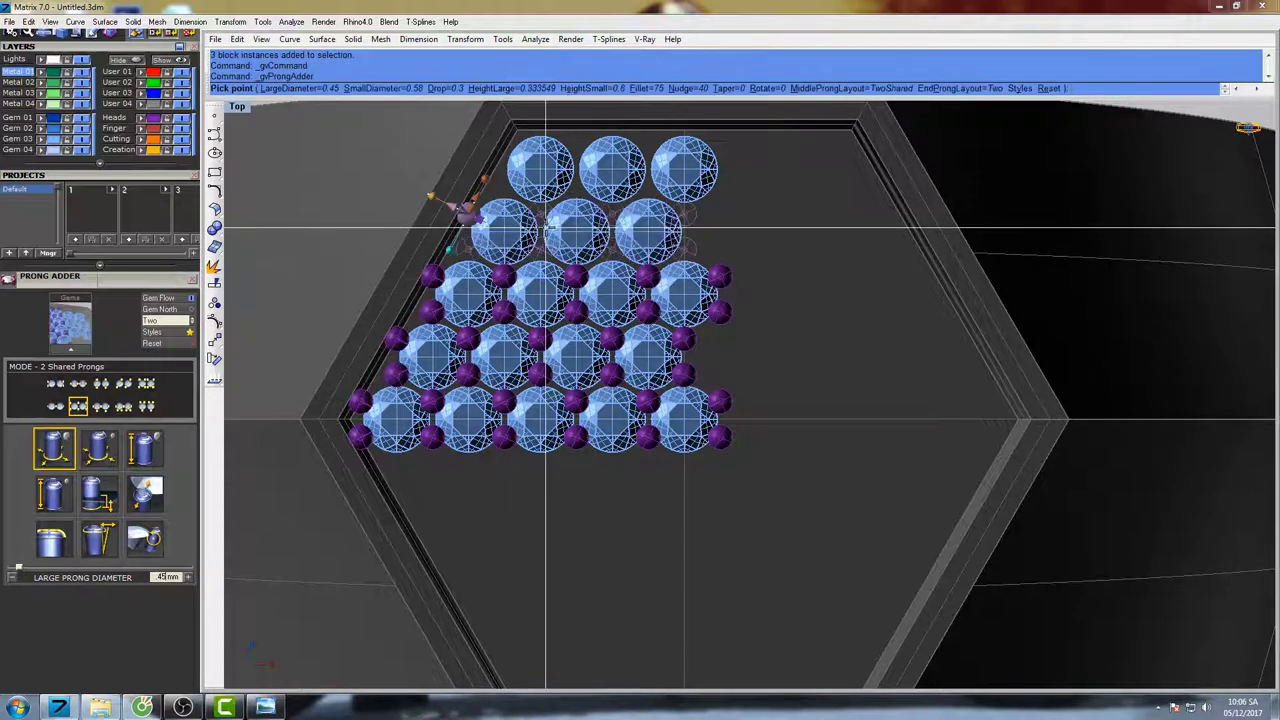
drag(728, 165, 500, 171)
right_click(501, 171)
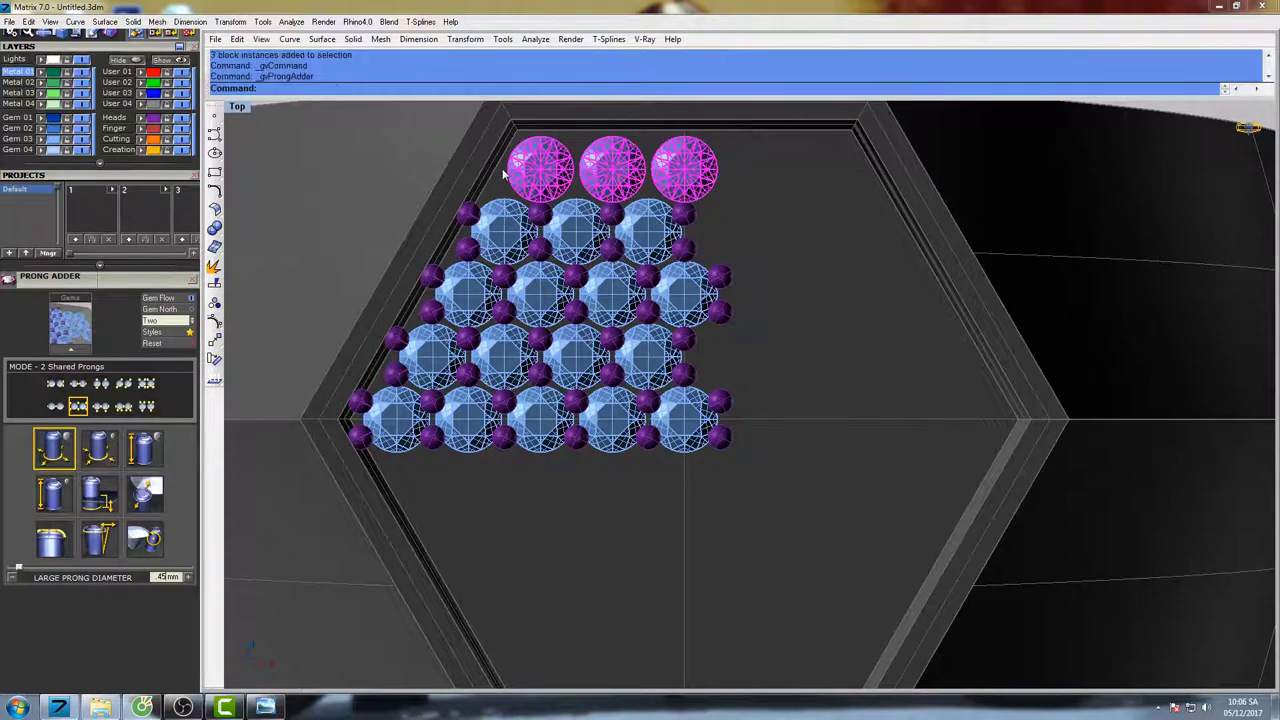
click(501, 171)
- Ungroup the shared prongs and delete the upper outermost prong at the left end of each of the five gem rows
right_drag(578, 218, 645, 252)
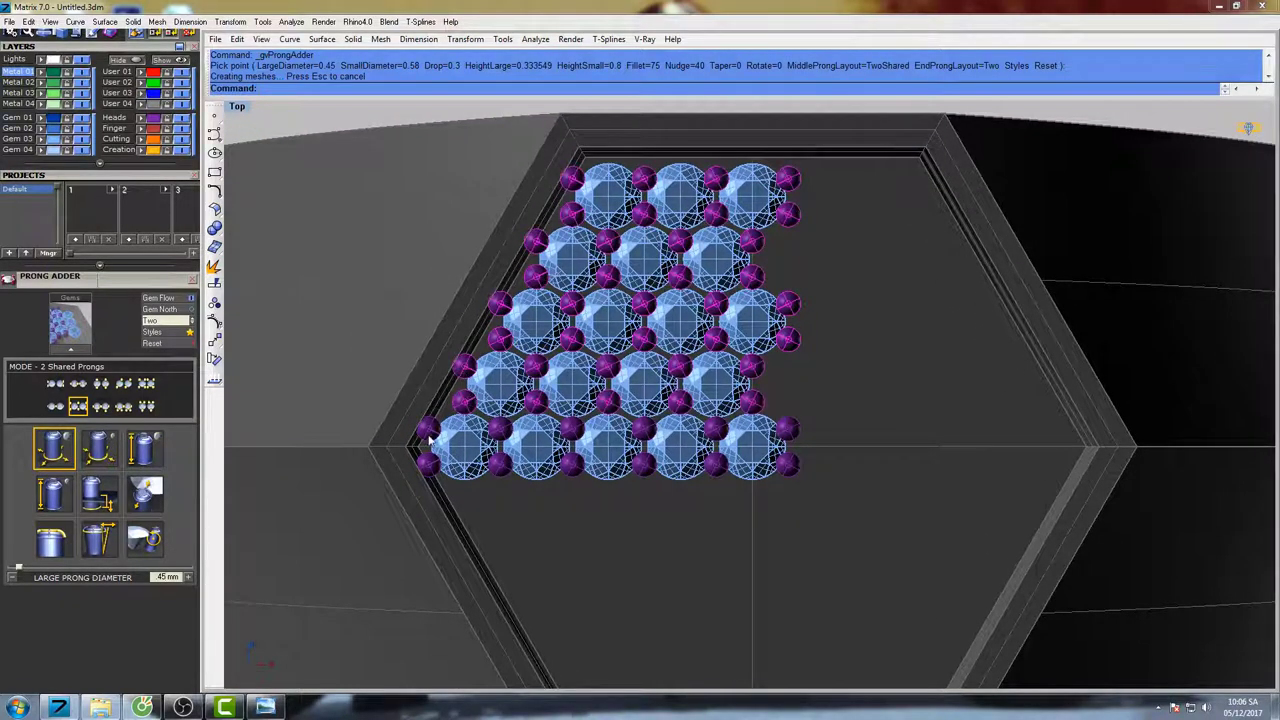
right_drag(646, 396, 601, 395)
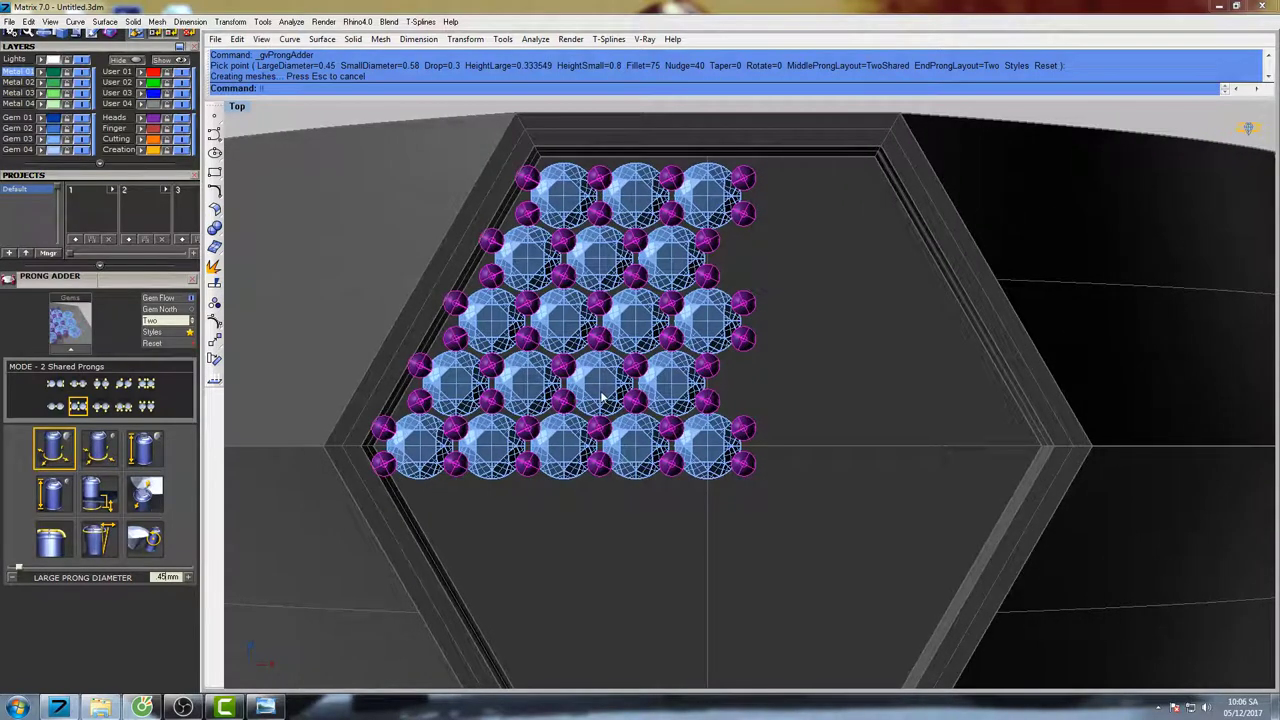
text(ng)
key(Return)
key(Left)
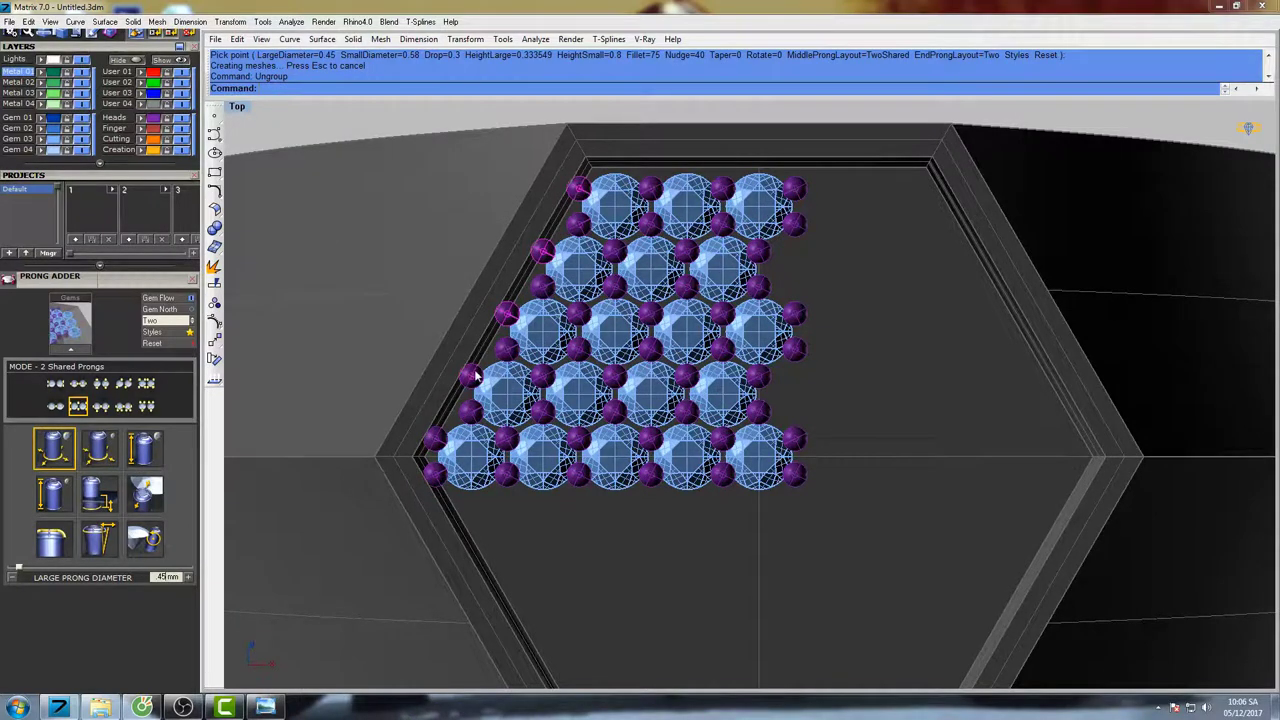
key(Right)
key(Right)
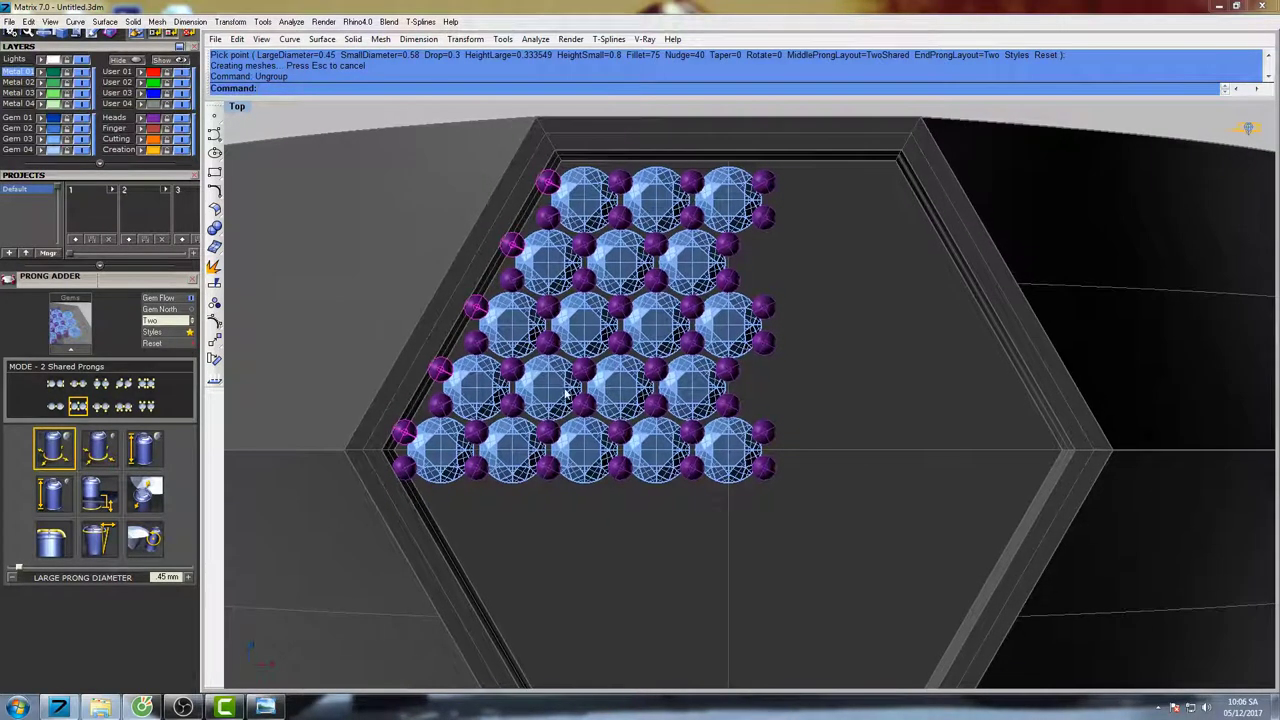
key(Delete)
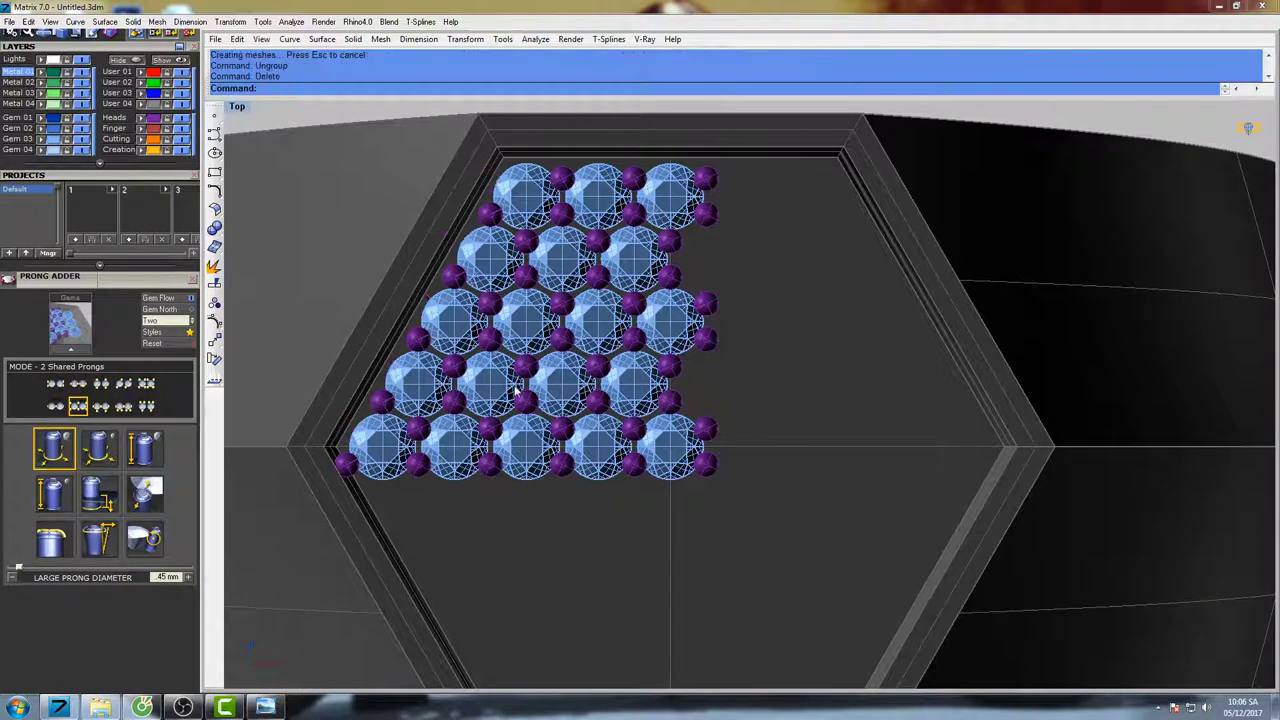
- In wireframe display, rotate the leftmost prong of the centre row about its end gem's centre onto the horizontal centreline
key(Left)
key(Left)
right_drag(622, 342, 634, 373)
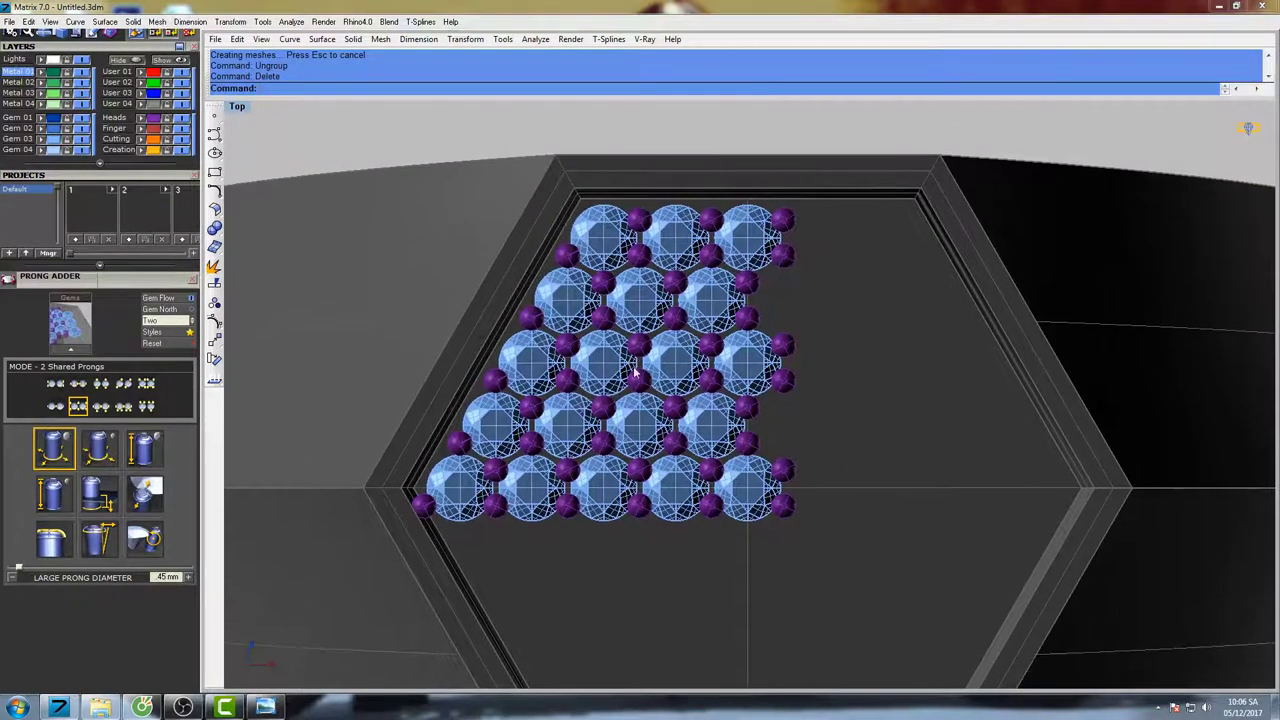
scroll(502, 452, up, 5)
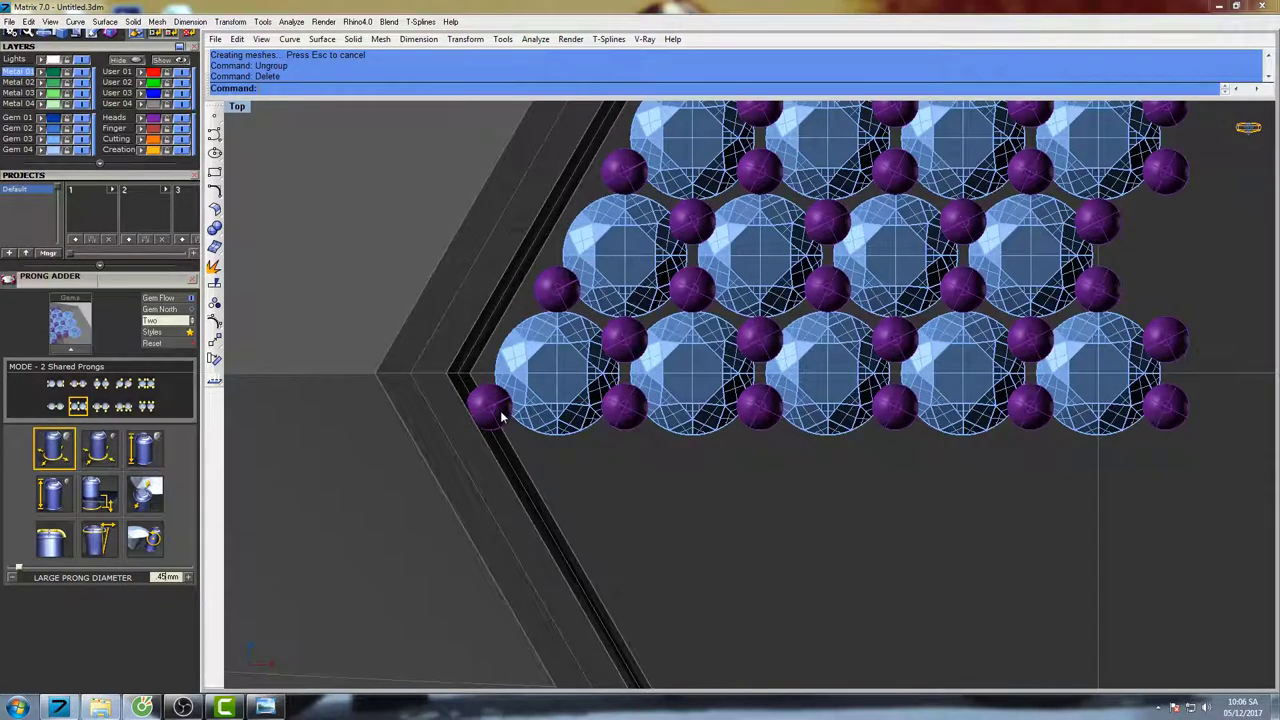
right_drag(499, 385, 557, 426)
text(w)
key(Return)
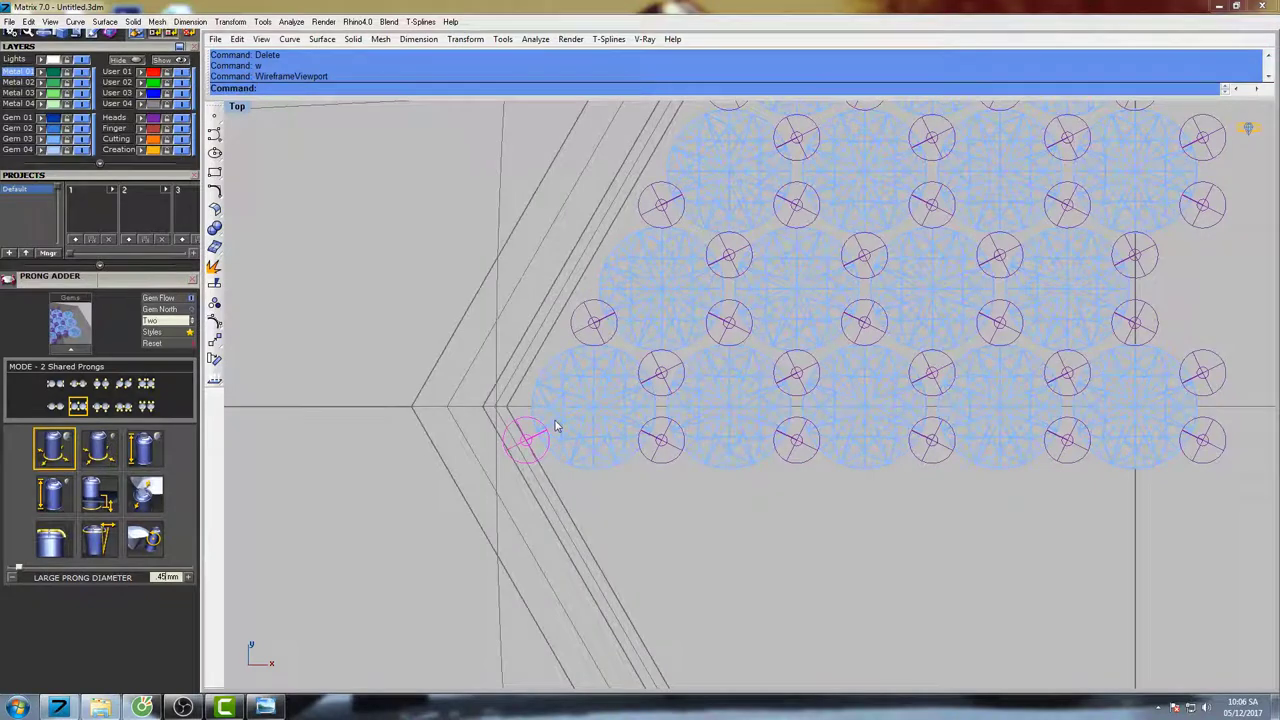
text(Ro)
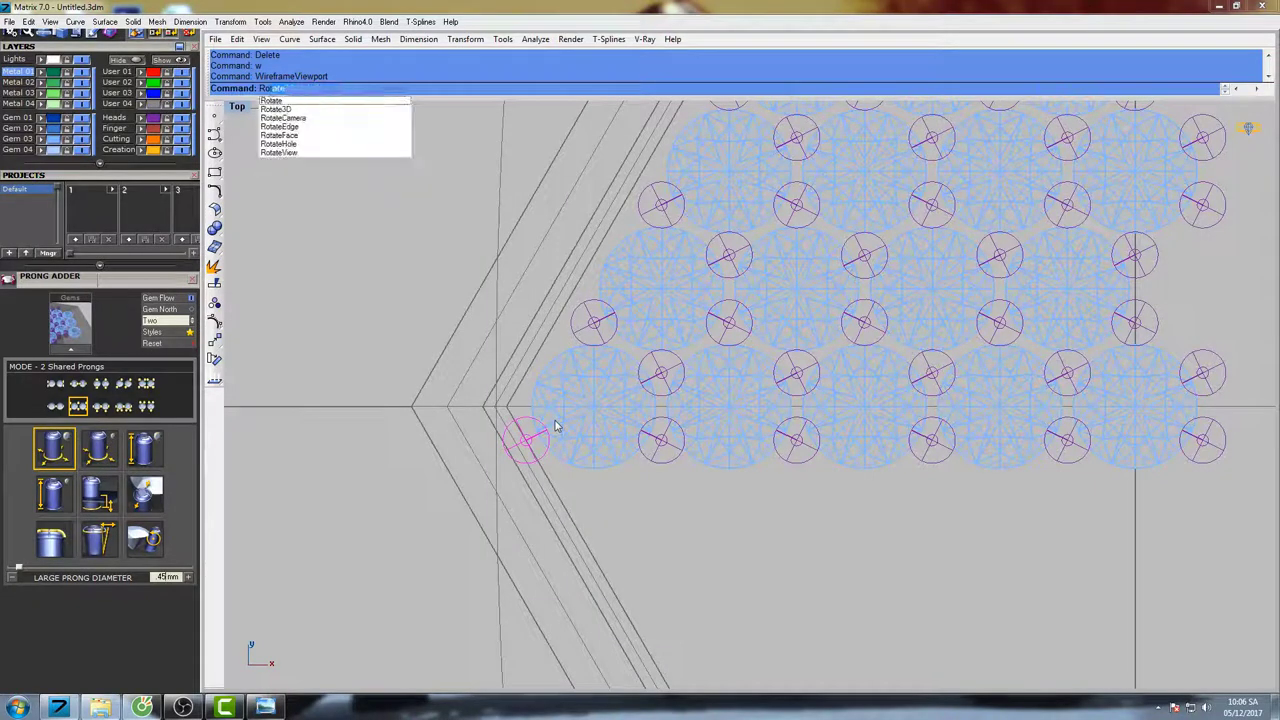
text(t)
key(Return)
scroll(557, 426, up, 3)
click(615, 387)
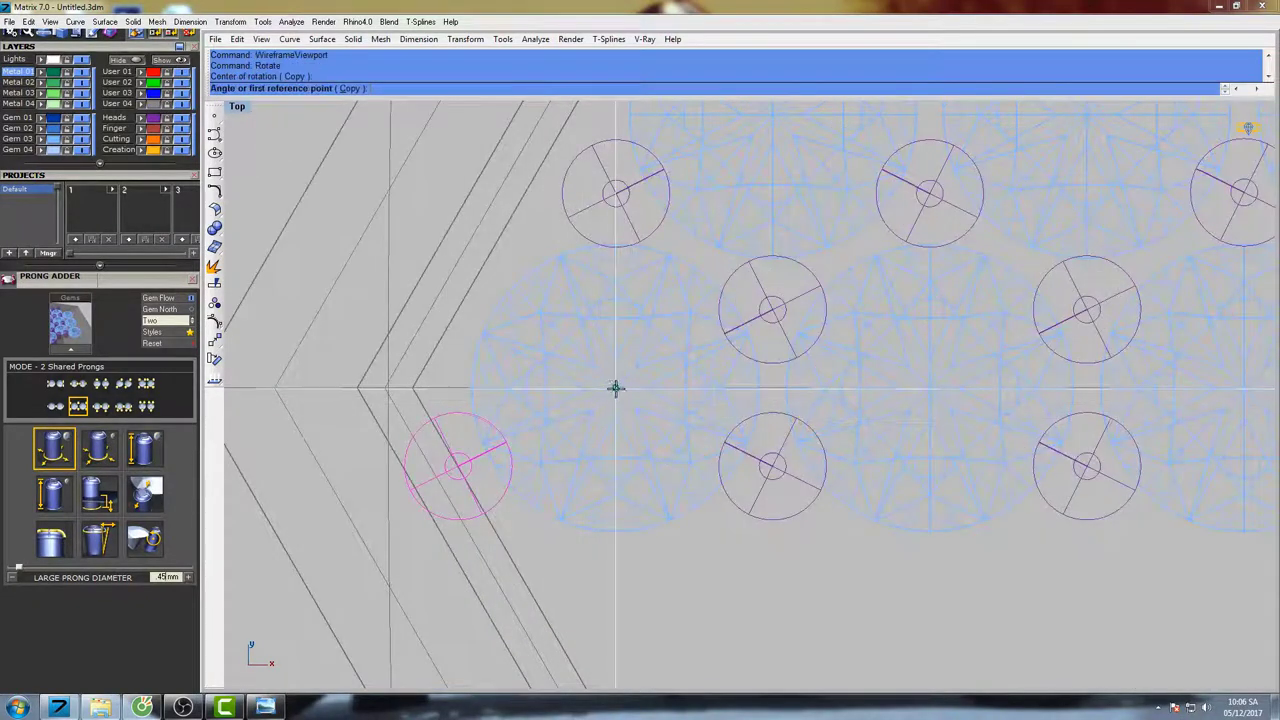
scroll(470, 462, up, 5)
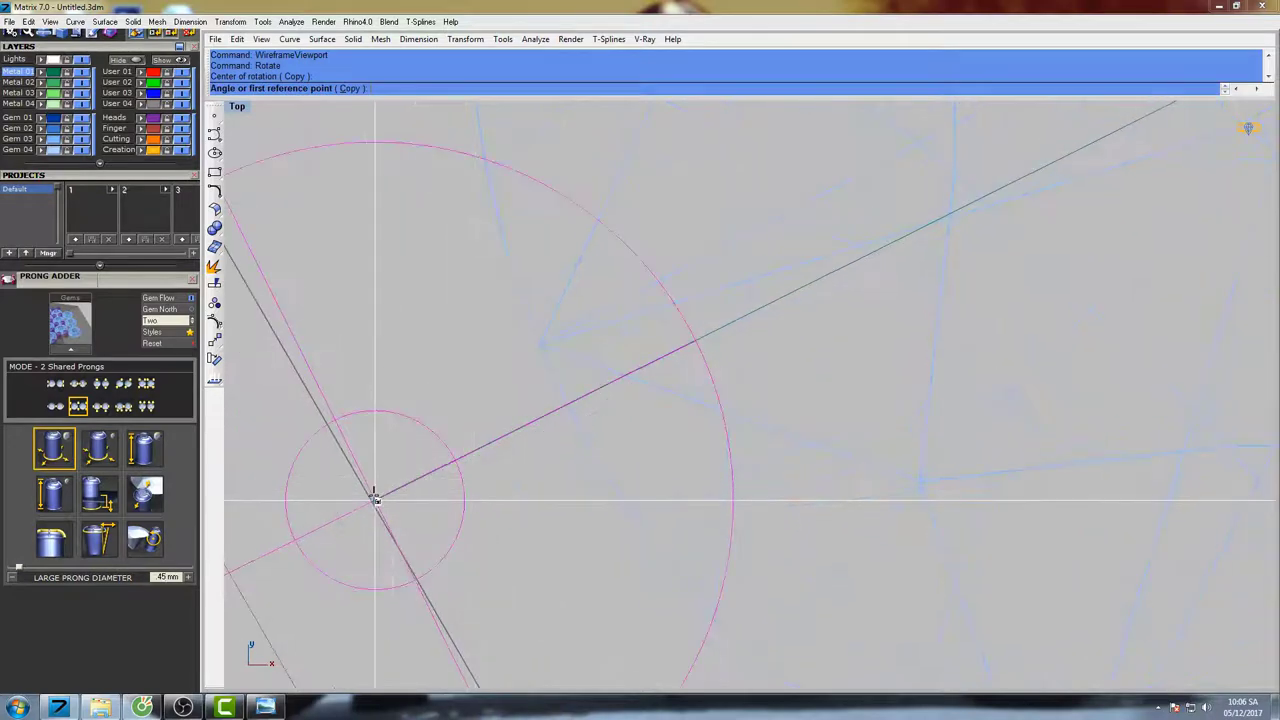
click(377, 497)
scroll(413, 472, down, 6)
click(346, 402)
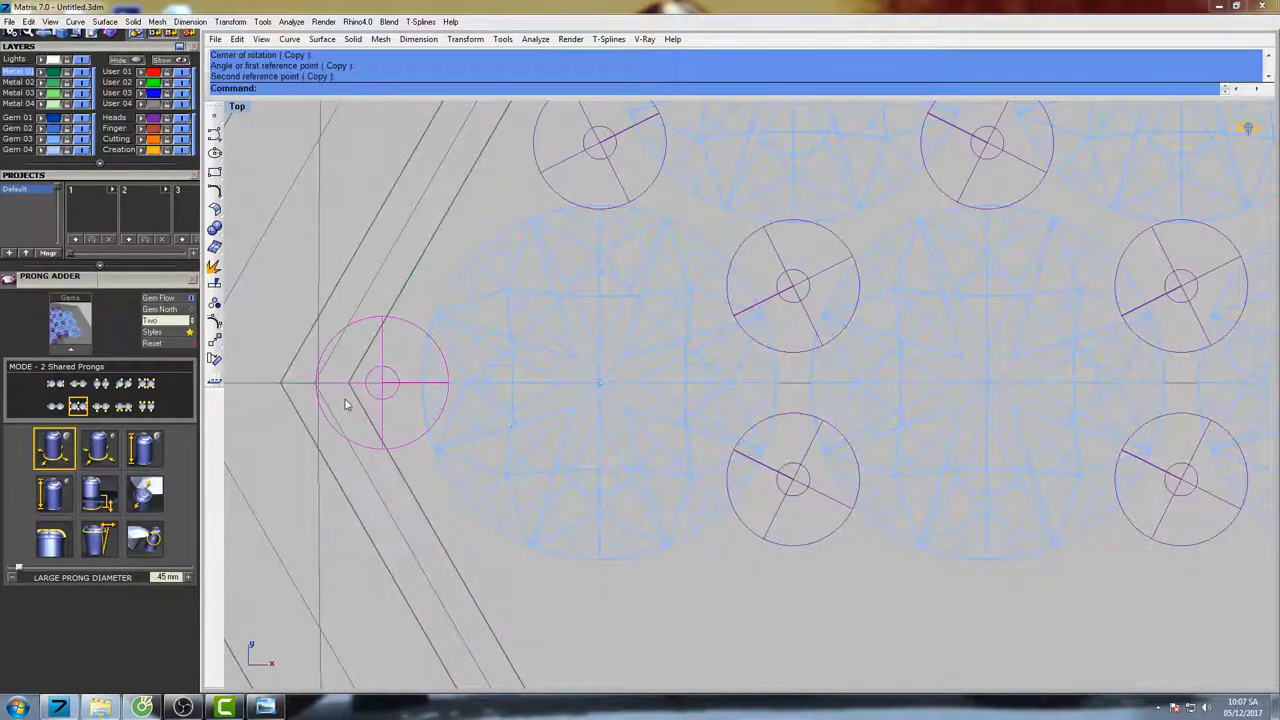
- Return the Top view to shaded display and add two-shared prongs to the five end gems along the head's left slanted edge
scroll(346, 402, down, 3)
right_drag(480, 398, 532, 405)
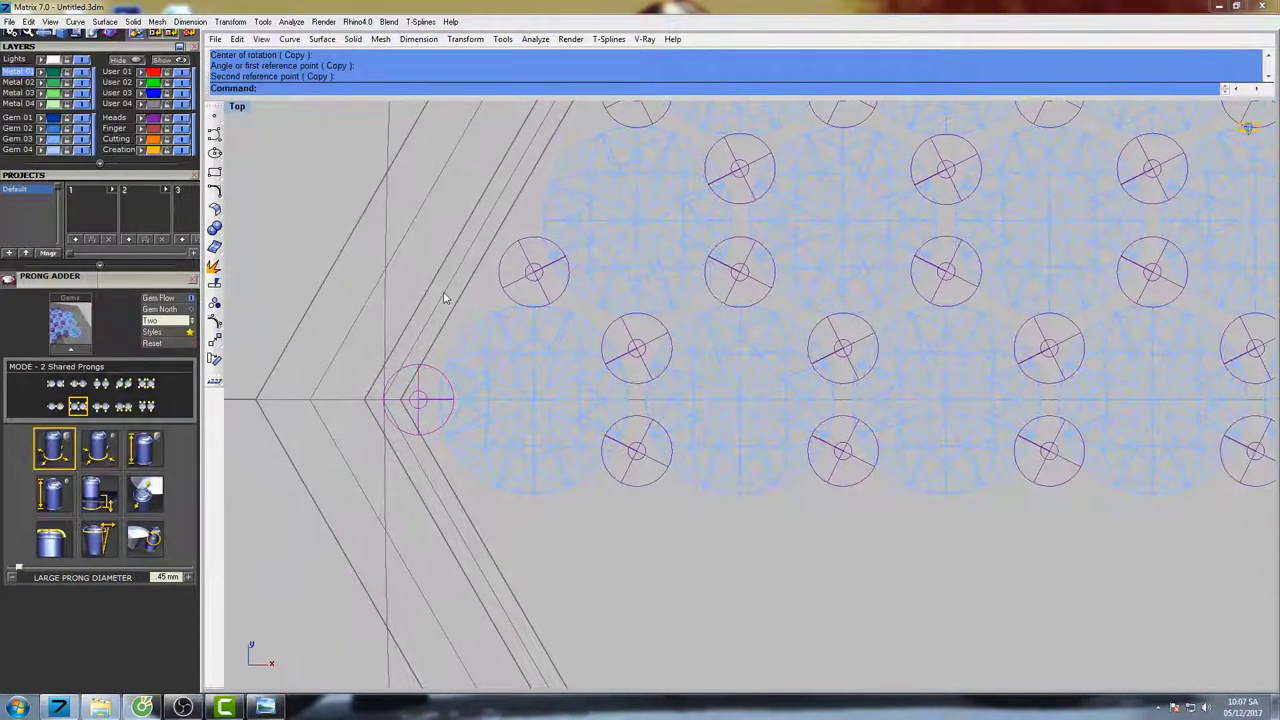
scroll(445, 297, down, 5)
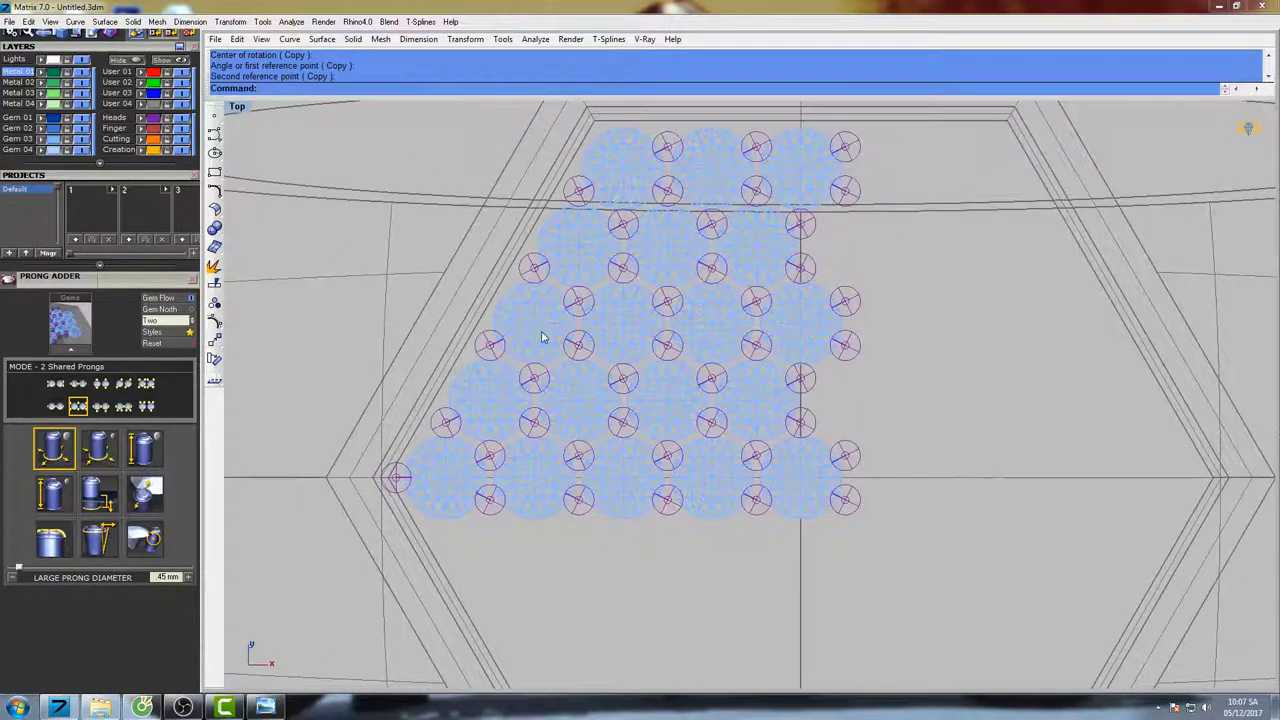
text(se)
key(Return)
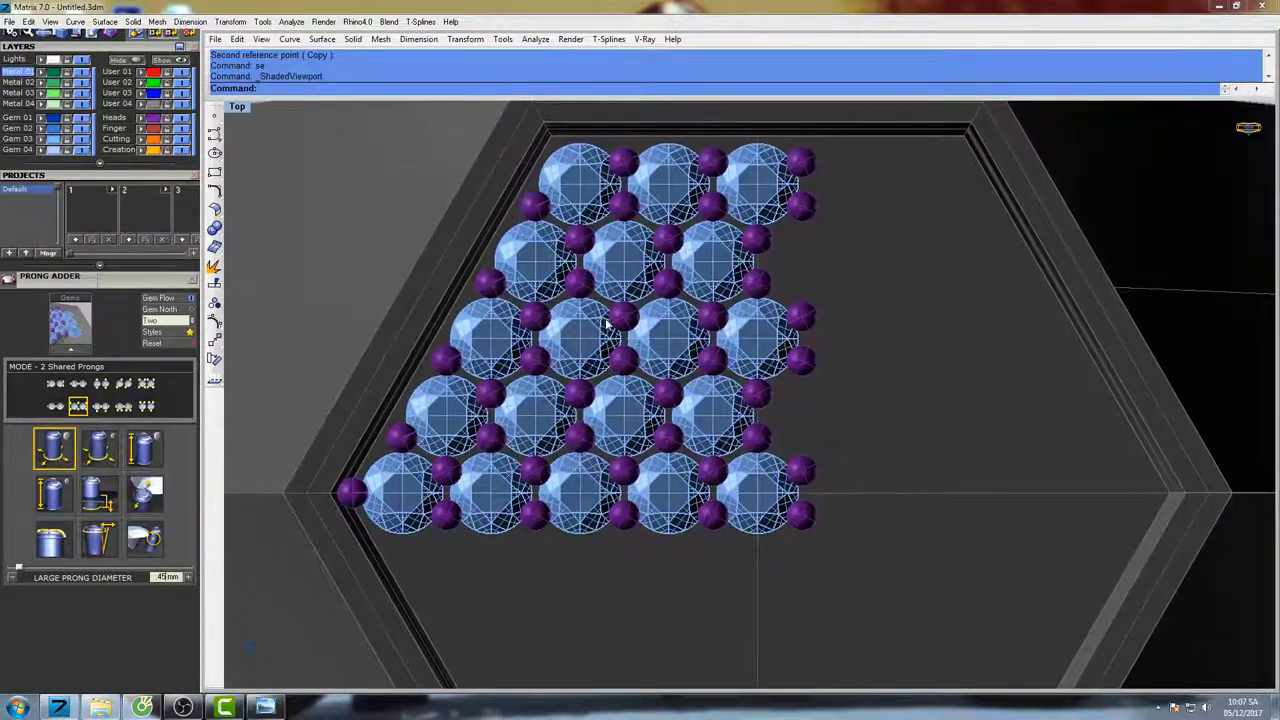
right_drag(606, 323, 643, 323)
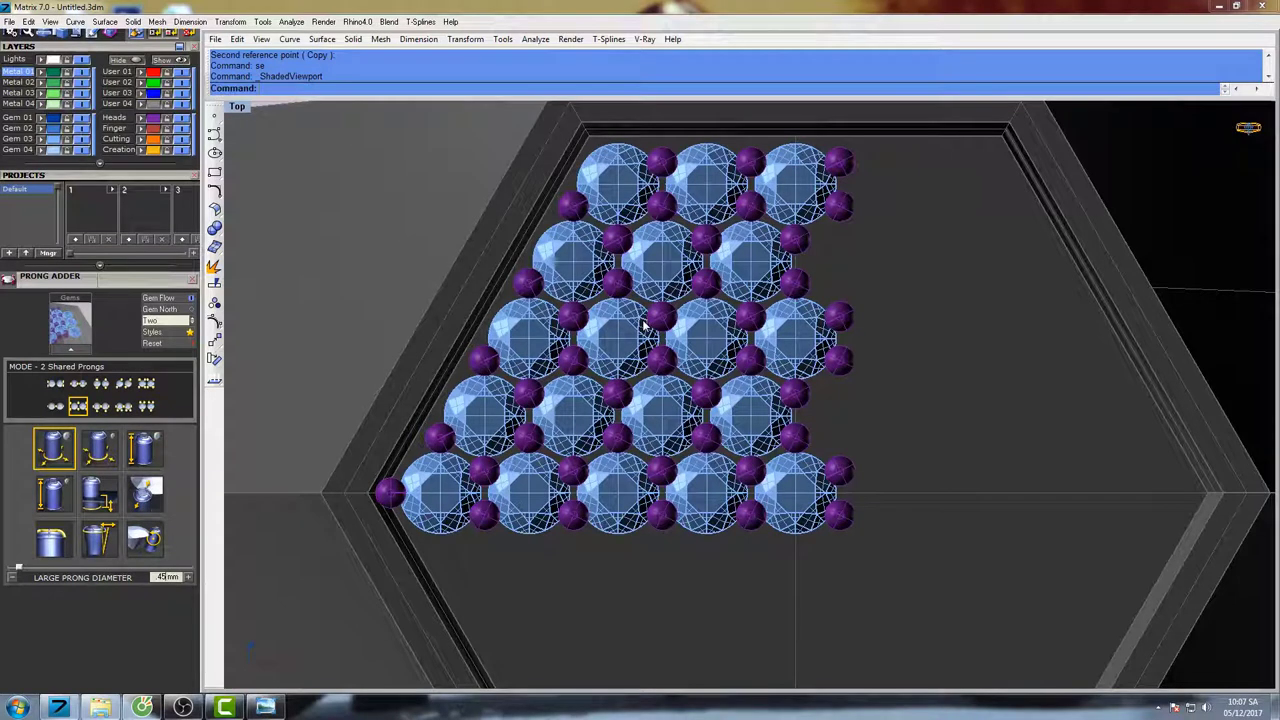
click(430, 483)
click(486, 432)
click(523, 350)
click(578, 266)
click(616, 200)
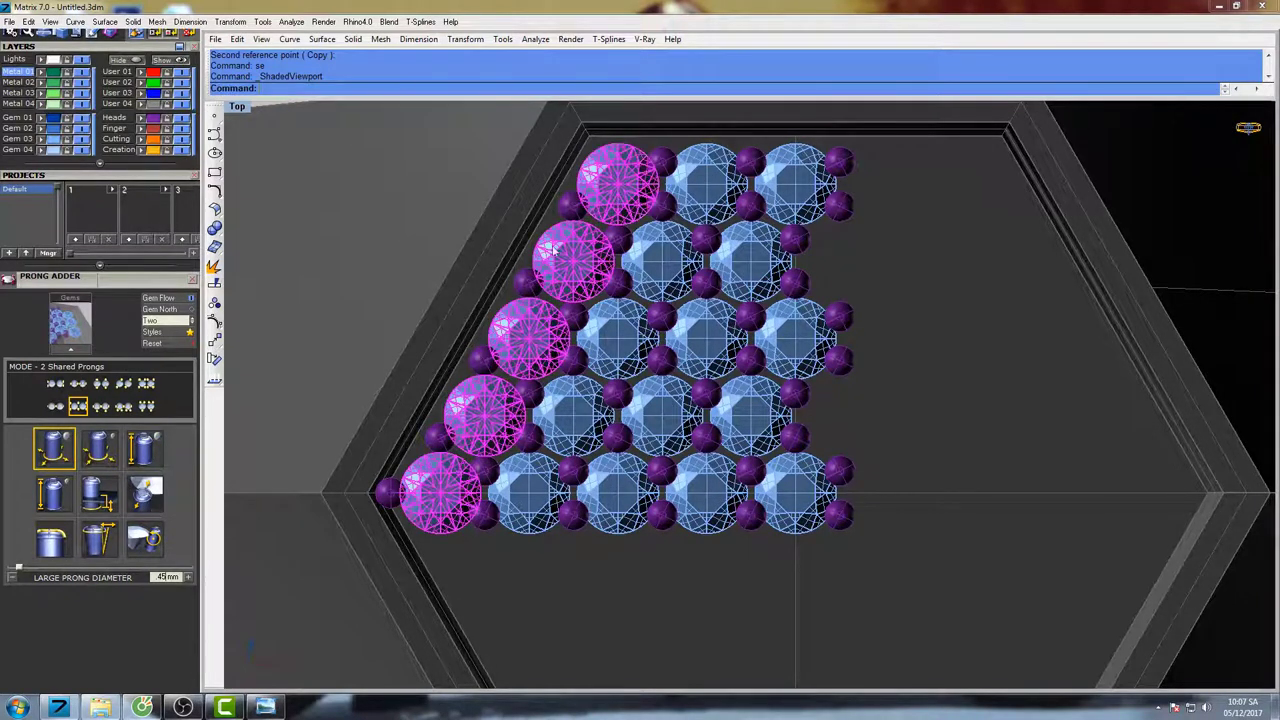
click(70, 322)
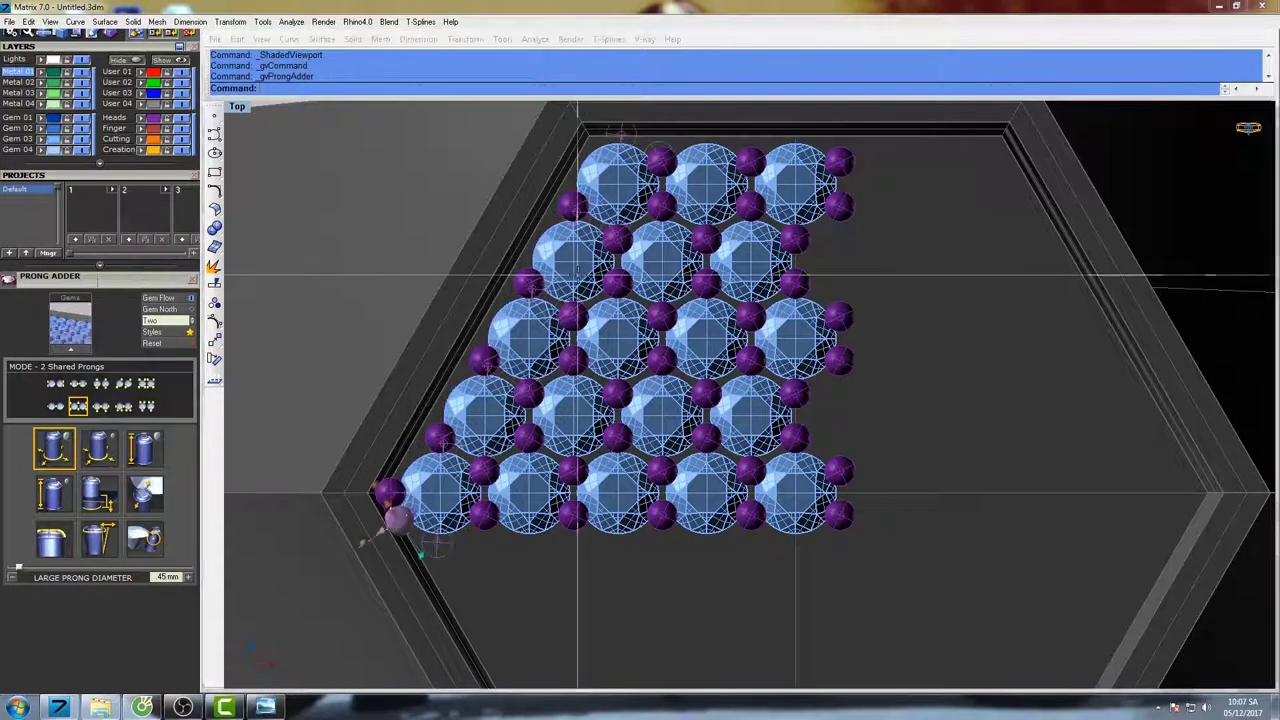
right_drag(603, 289, 573, 295)
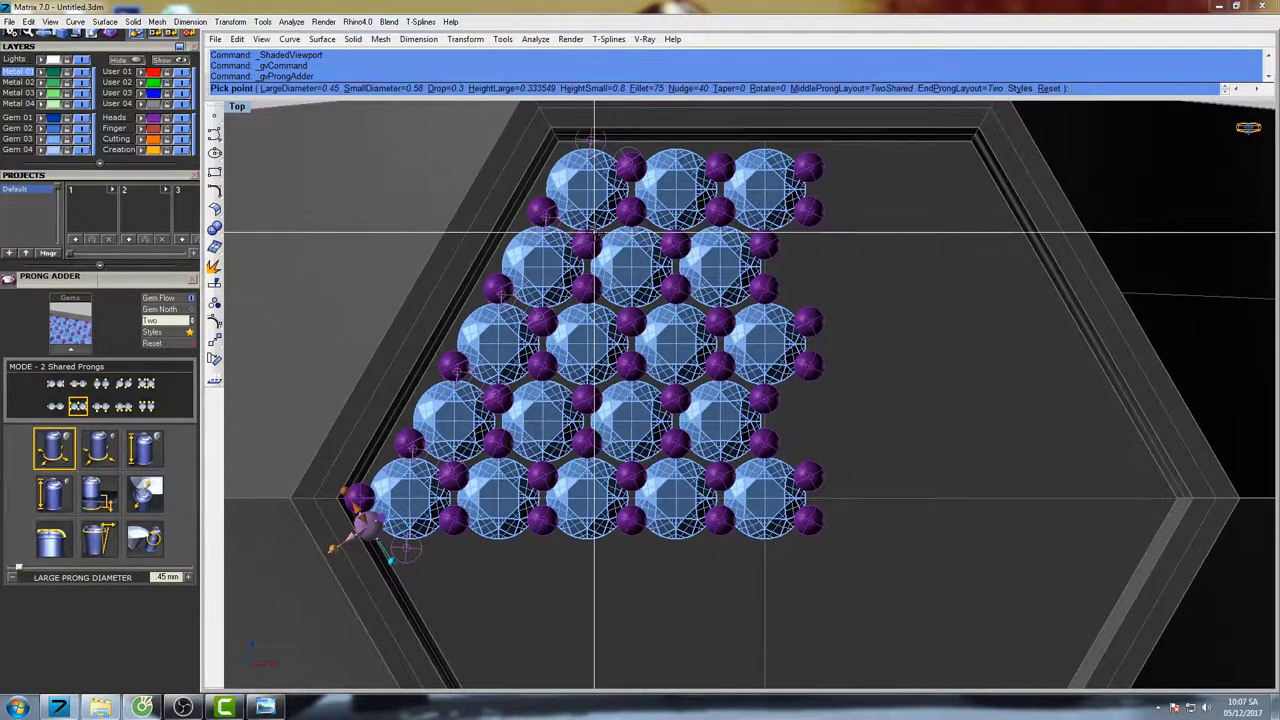
right_click(593, 234)
- Ungroup the new prongs and delete all except the five outer ones above the end gems along the left slanted edge
right_drag(609, 177, 655, 228)
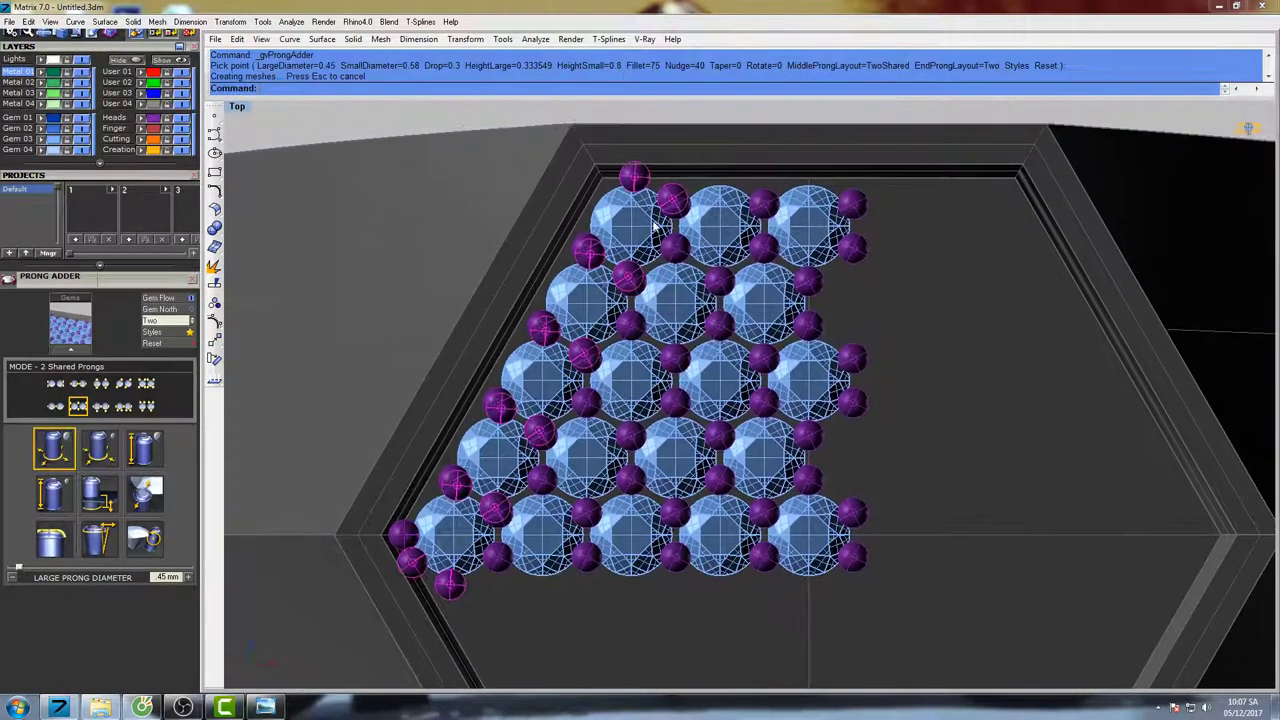
text(Ungroup)
key(Return)
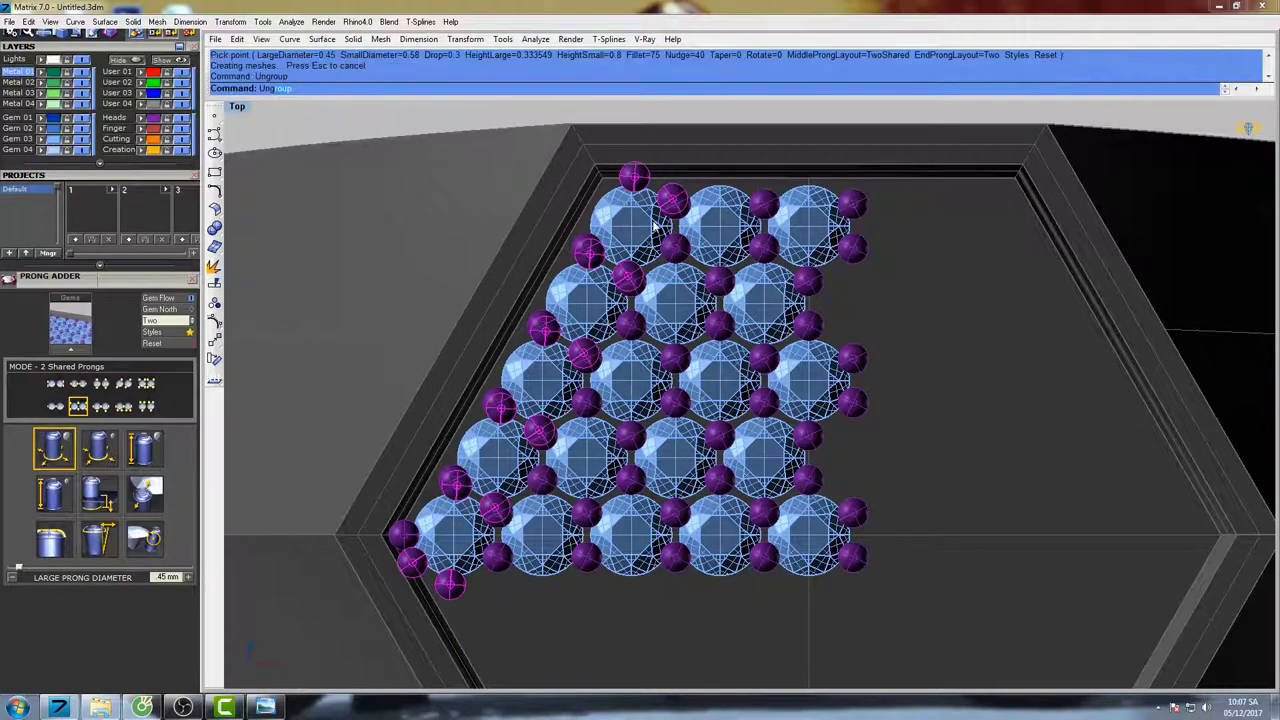
scroll(631, 216, up, 3)
ctrl+click(655, 141)
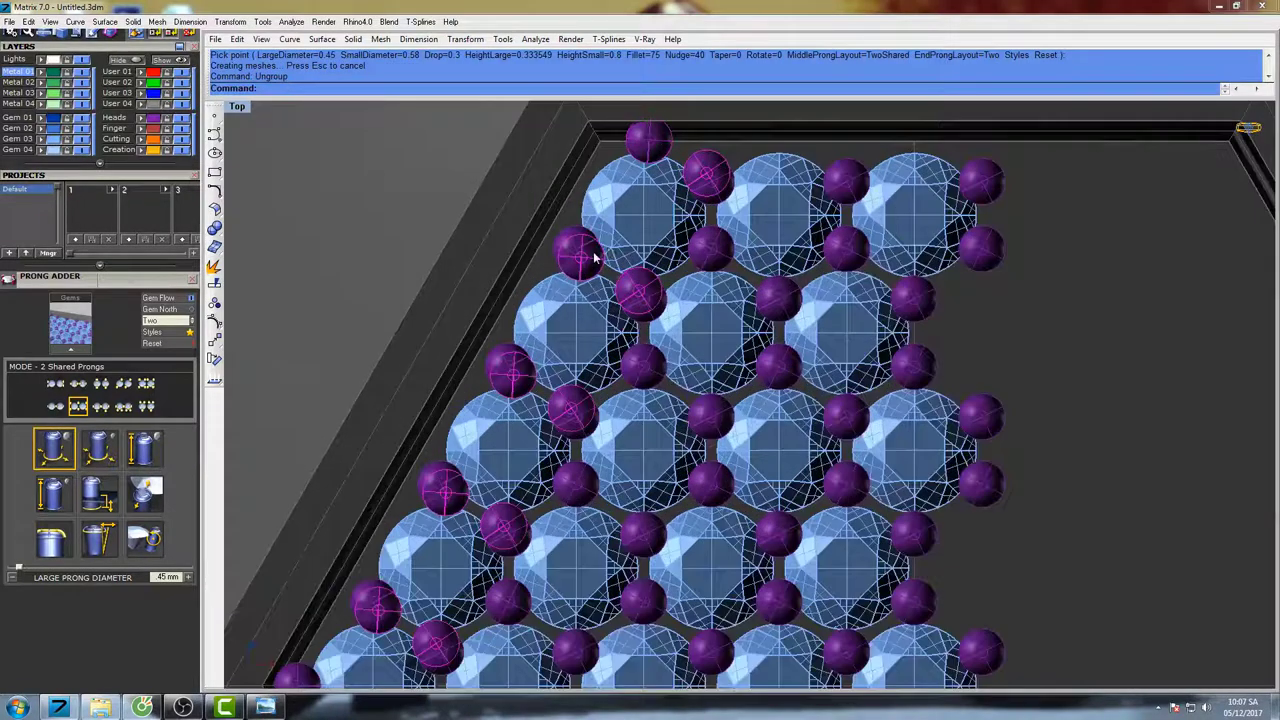
ctrl+click(592, 256)
ctrl+click(516, 377)
ctrl+click(449, 492)
right_drag(437, 565, 526, 401)
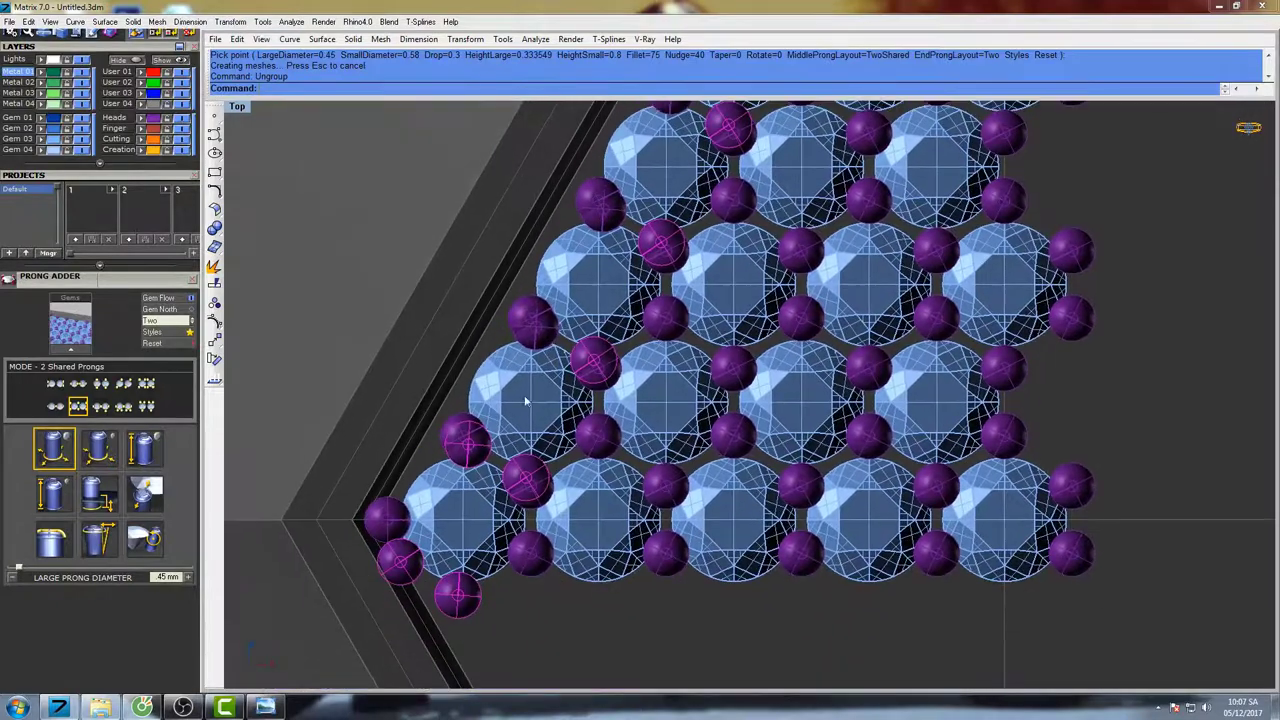
scroll(440, 551, down, 3)
scroll(575, 380, up, 2)
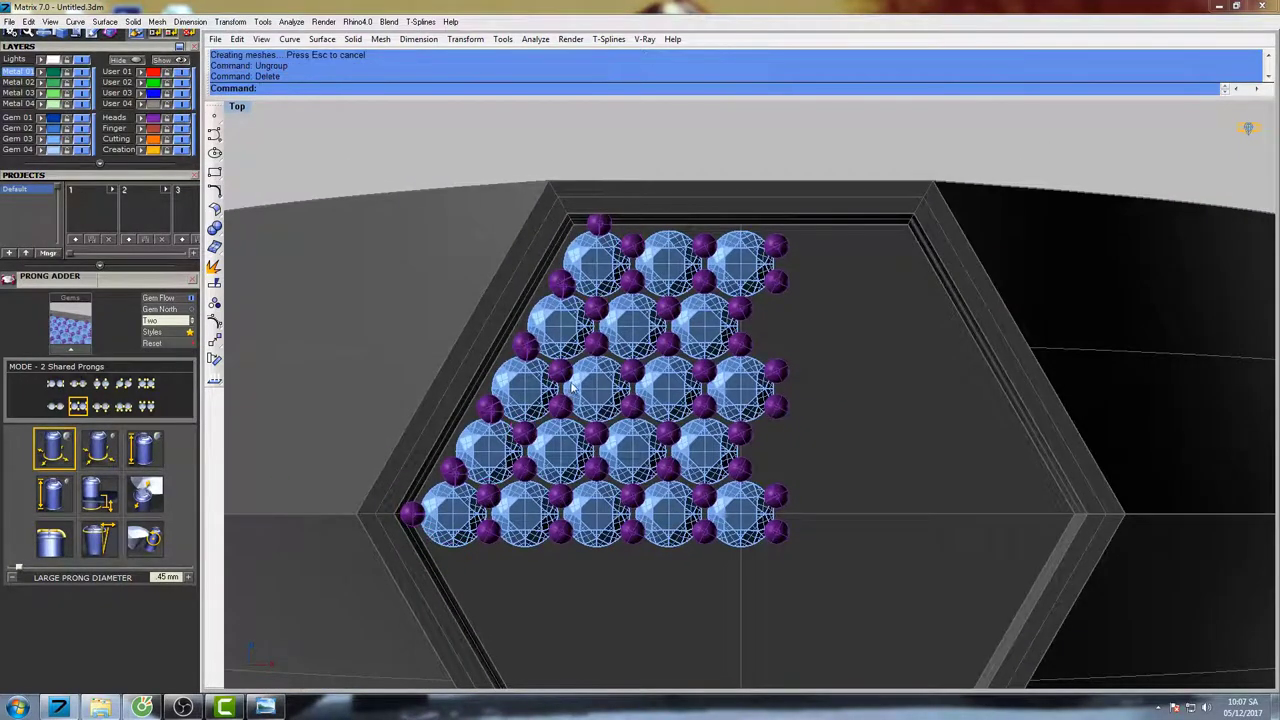
- Delete the four original row-end prongs that overlap the newly added prongs along the left slanted edge
scroll(510, 408, up, 5)
click(505, 404)
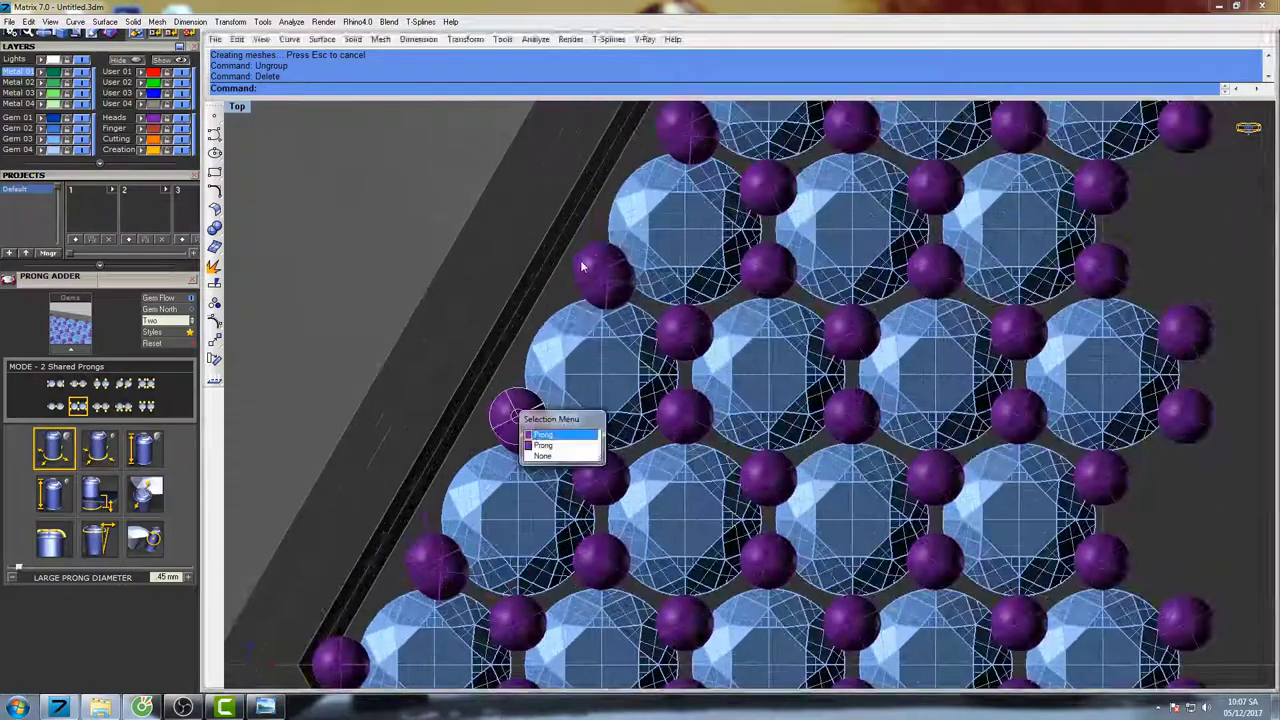
click(531, 436)
click(580, 264)
click(608, 304)
shift+click(507, 395)
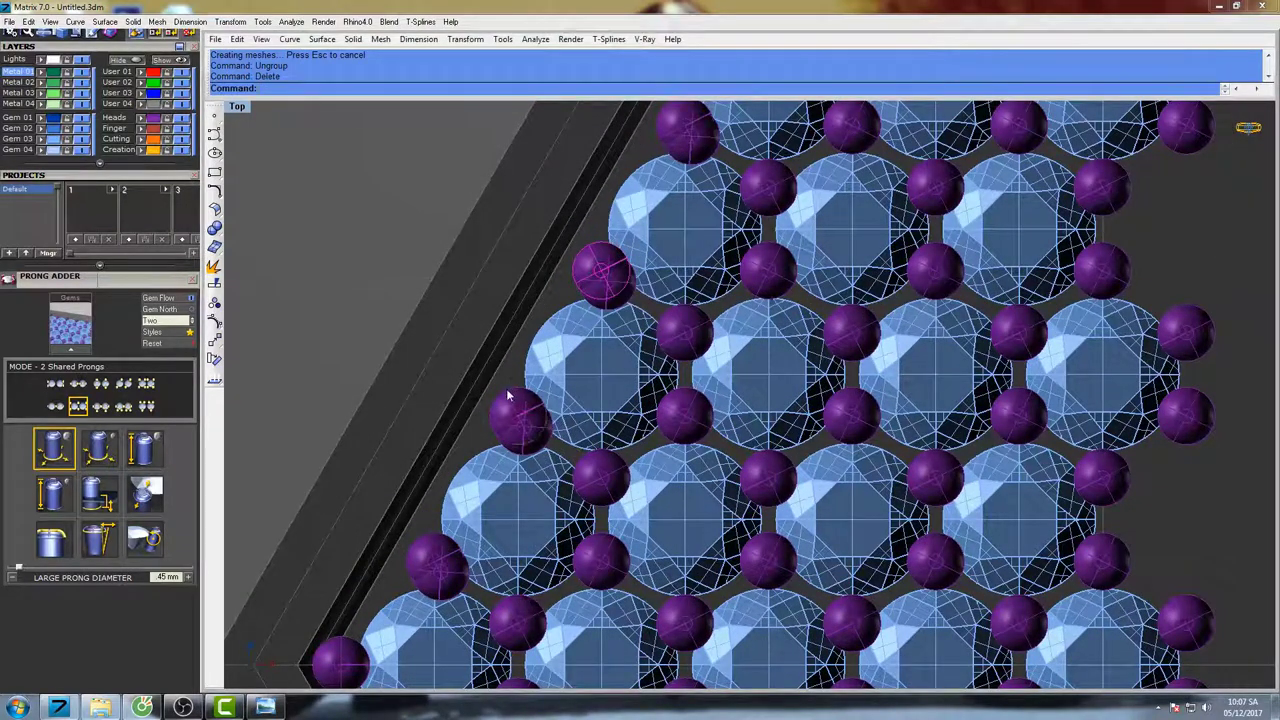
shift+click(428, 535)
right_drag(659, 237, 608, 373)
shift+click(626, 250)
scroll(651, 255, down, 6)
right_drag(654, 257, 603, 240)
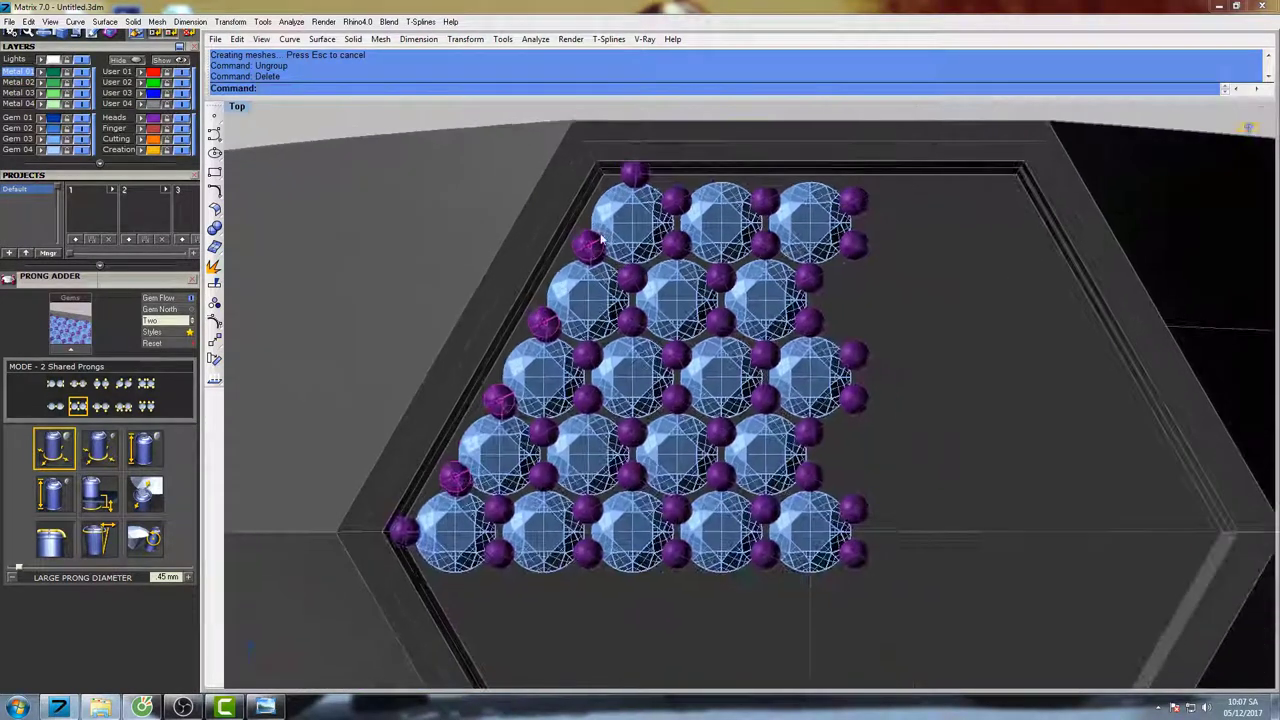
text(del)
key(Return)
- Rotate the outer prong of the top row's left end gem about the gem's centre toward the head's upper-left corner
scroll(606, 245, up, 4)
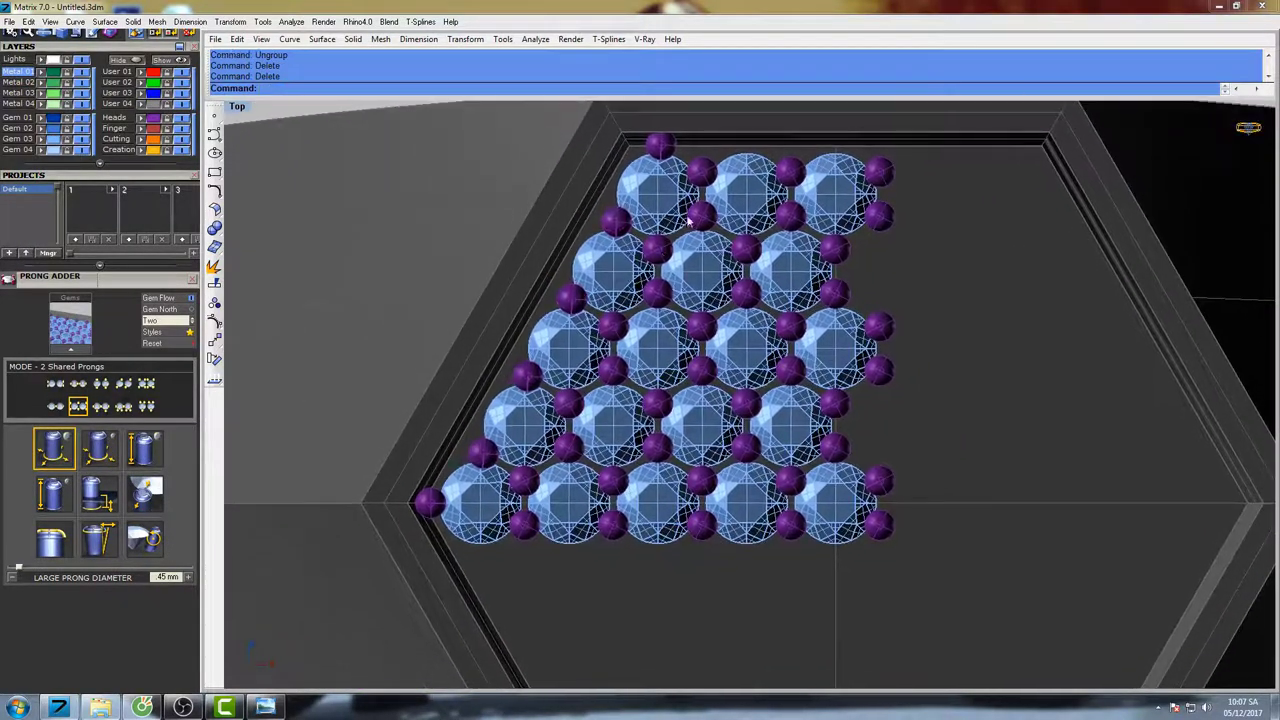
scroll(611, 253, up, 5)
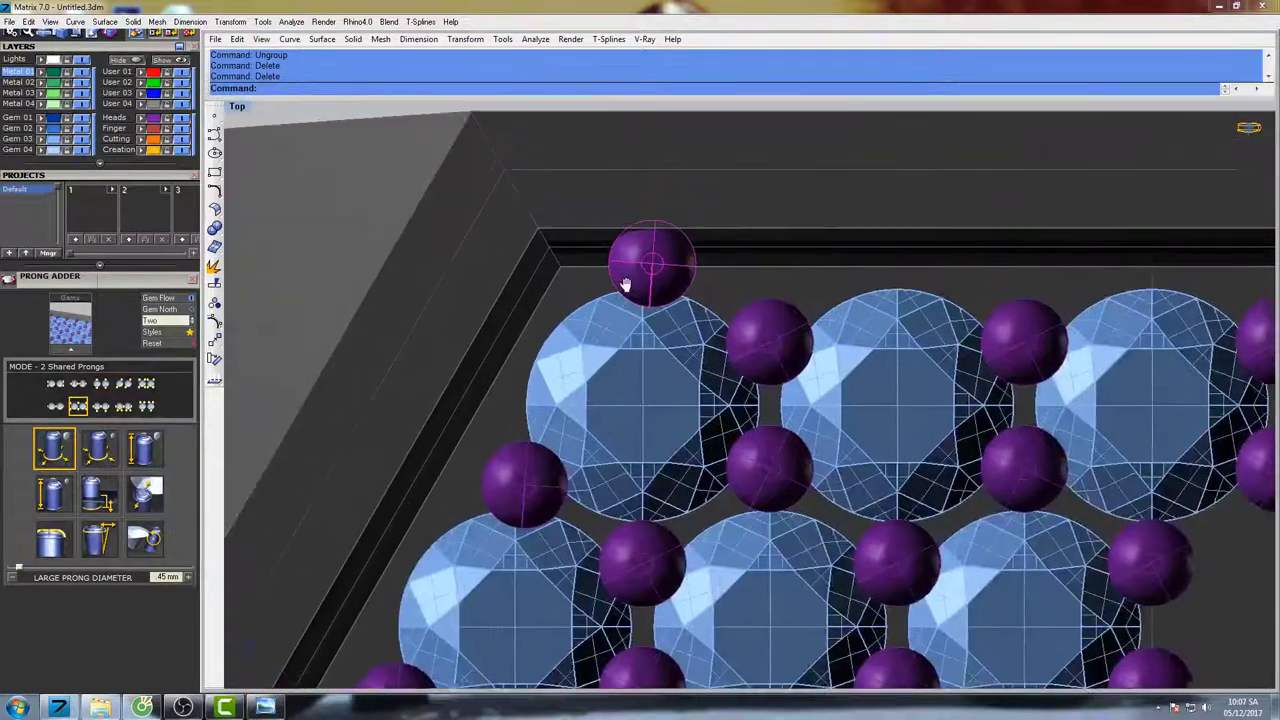
click(655, 328)
text(rotate)
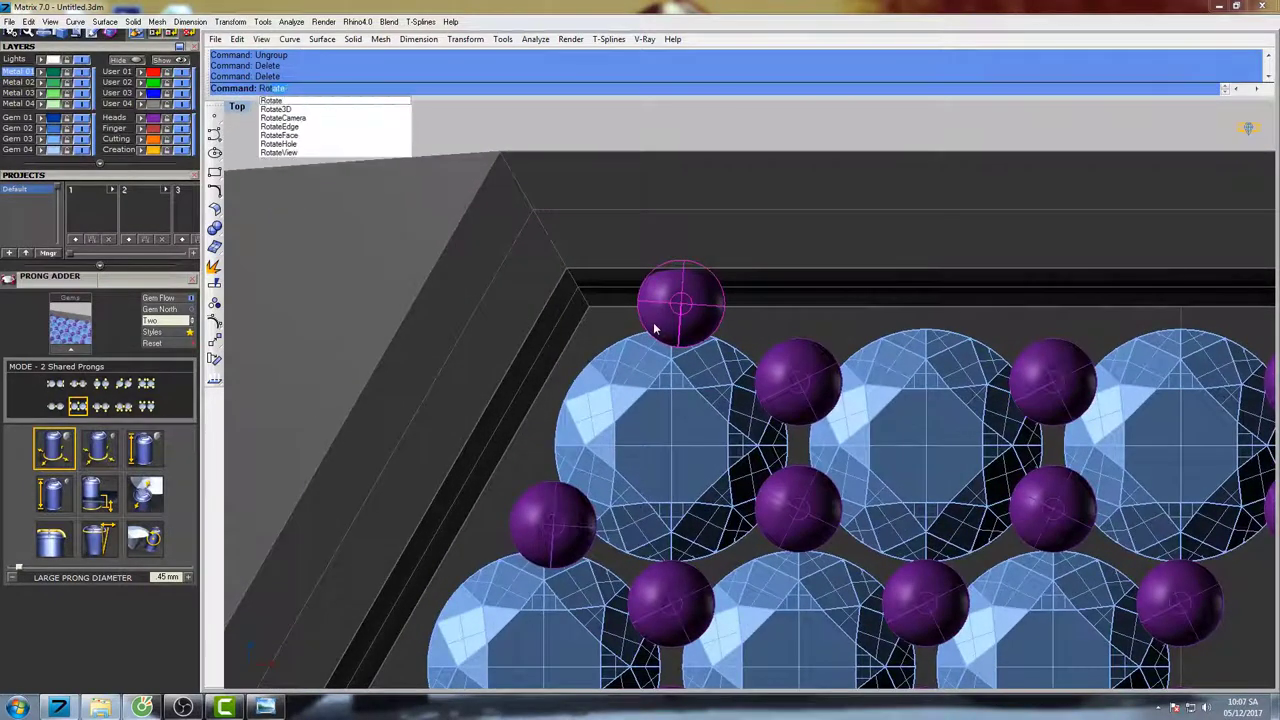
key(Return)
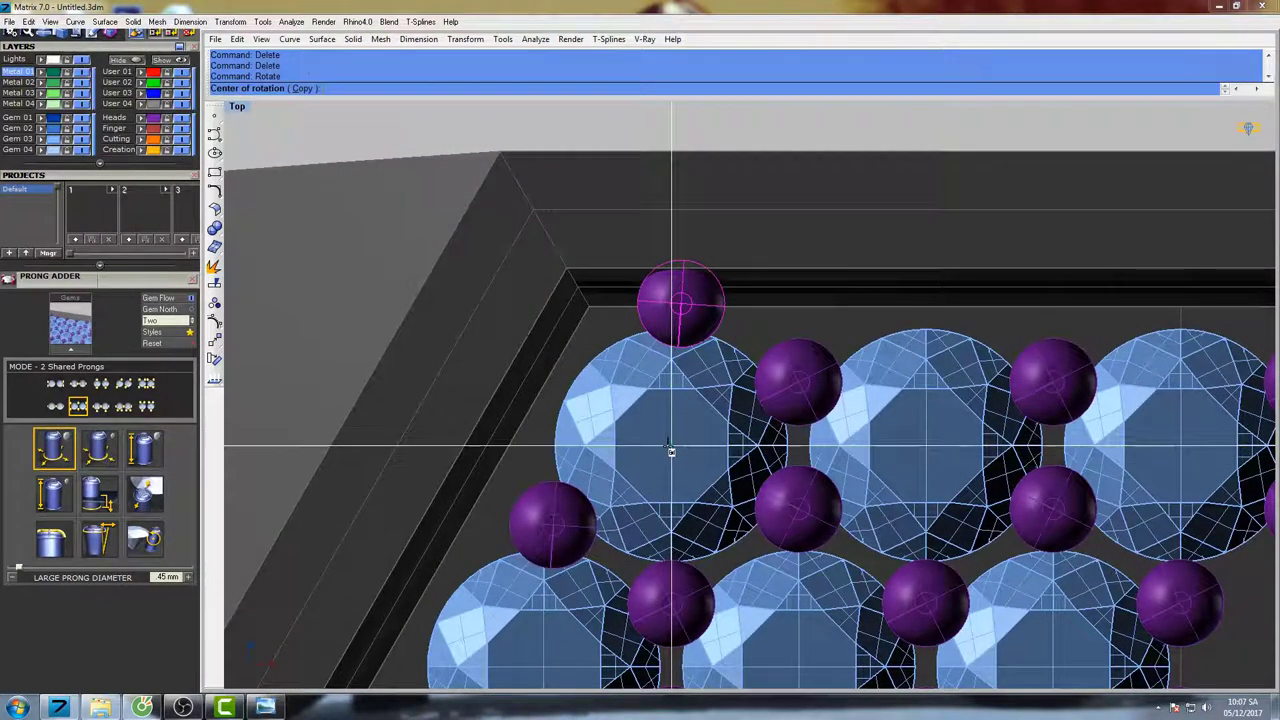
click(671, 446)
click(681, 308)
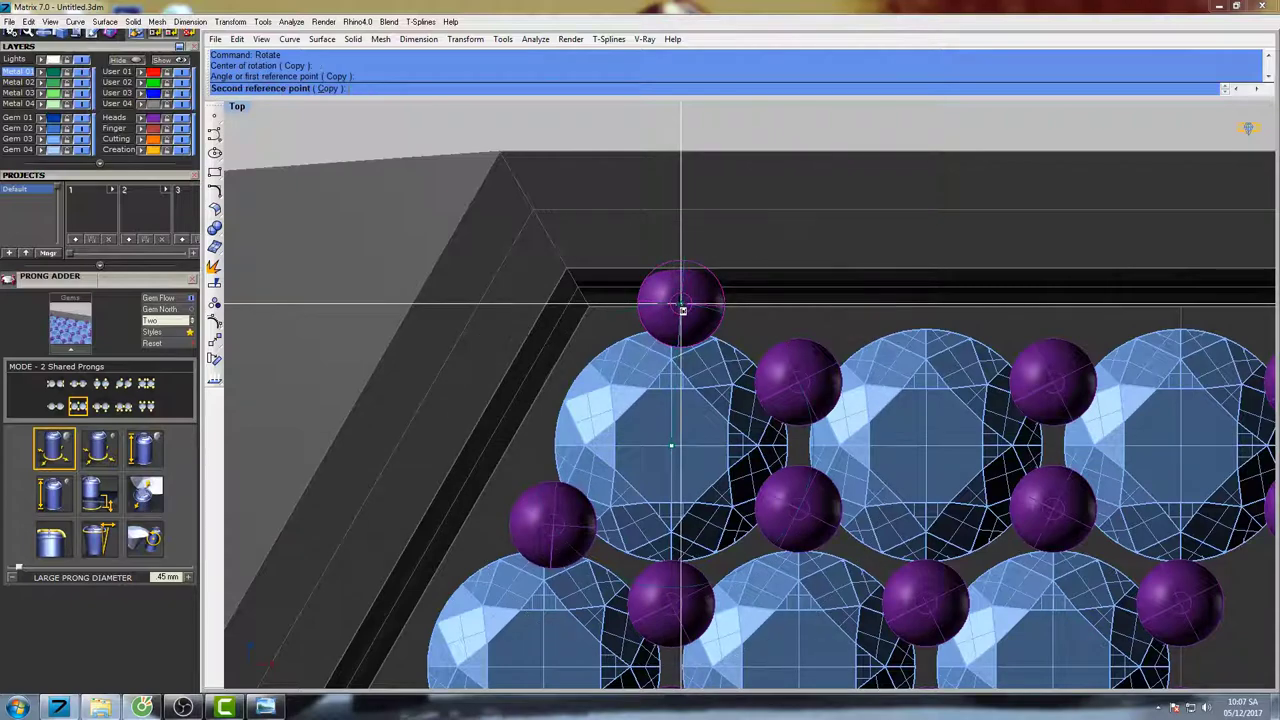
click(570, 276)
scroll(570, 276, down, 6)
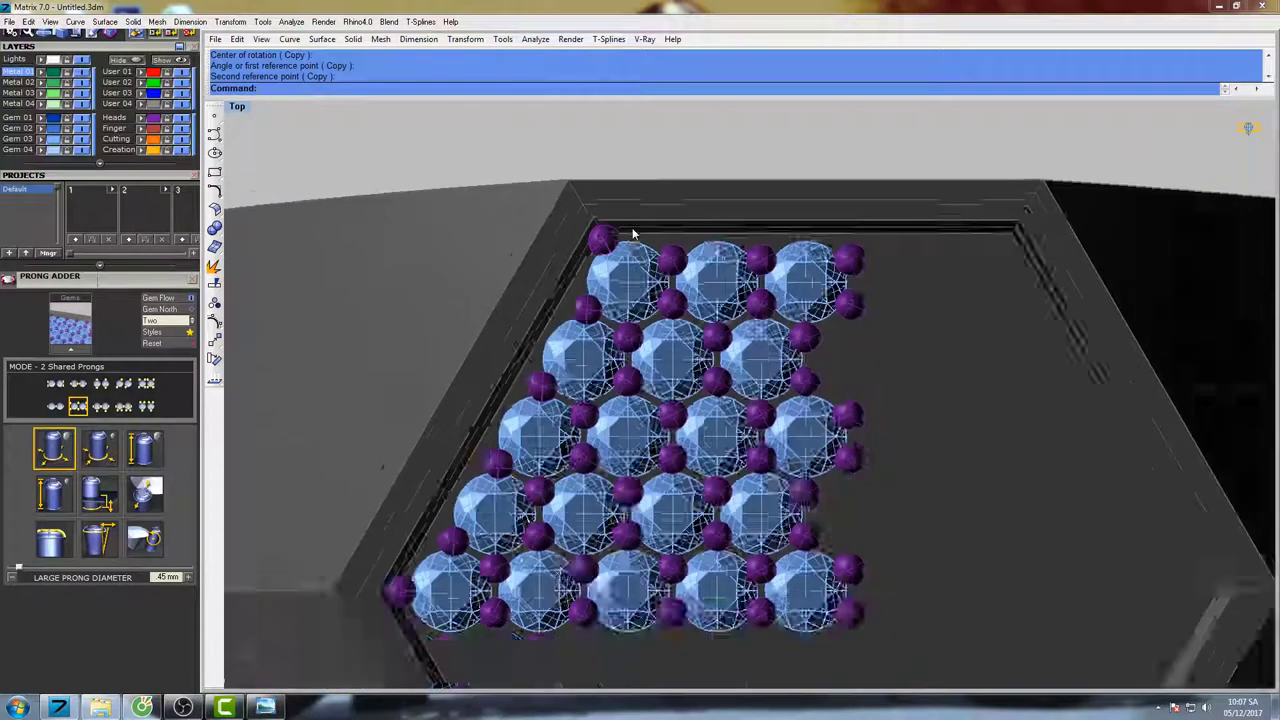
- Delete the six prongs just right of the vertical centreline in the first, third and fifth gem rows, and preview the shaded result
scroll(558, 414, up, 5)
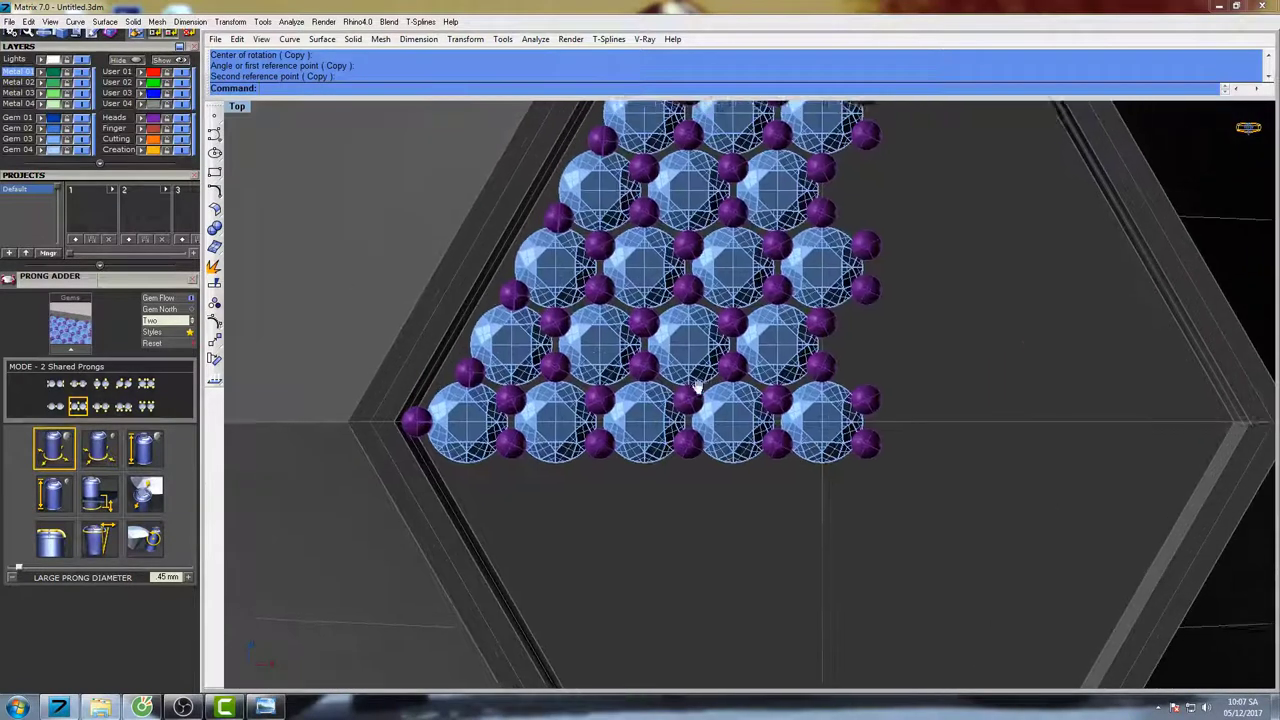
drag(760, 240, 872, 562)
right_drag(836, 314, 806, 461)
drag(730, 226, 791, 377)
scroll(760, 365, down, 2)
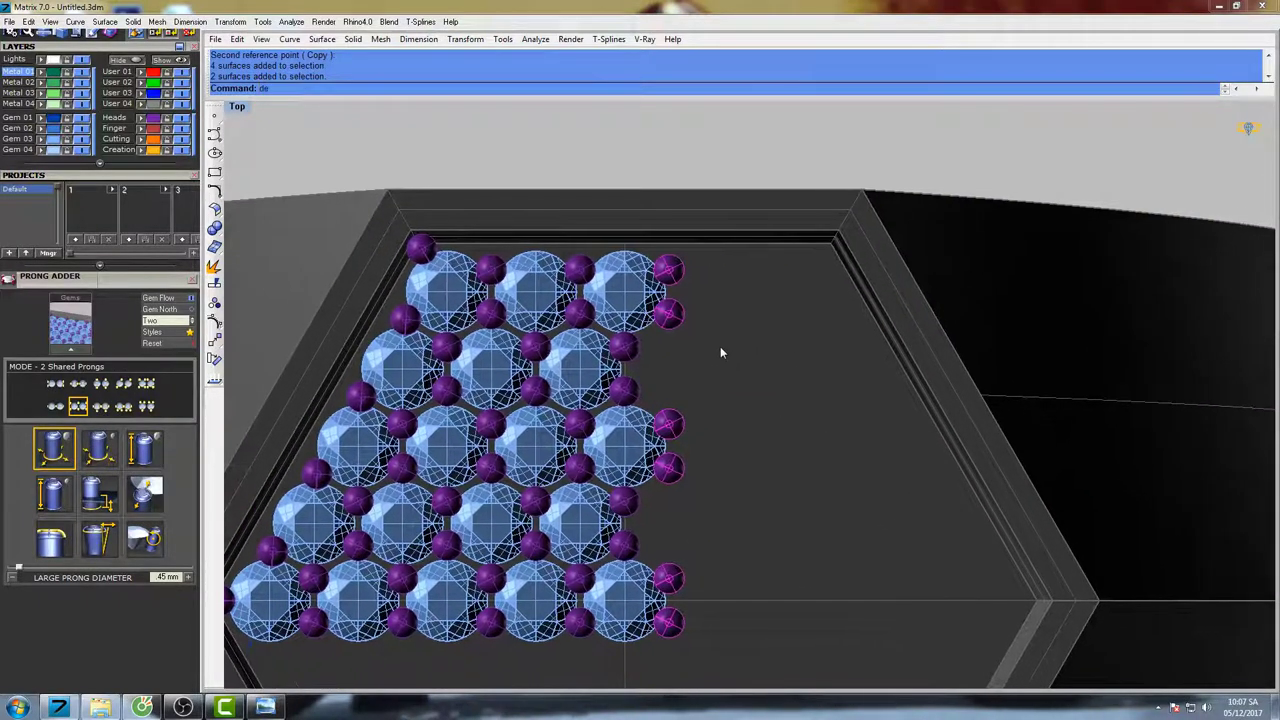
key(Delete)
text(s)
key(Return)
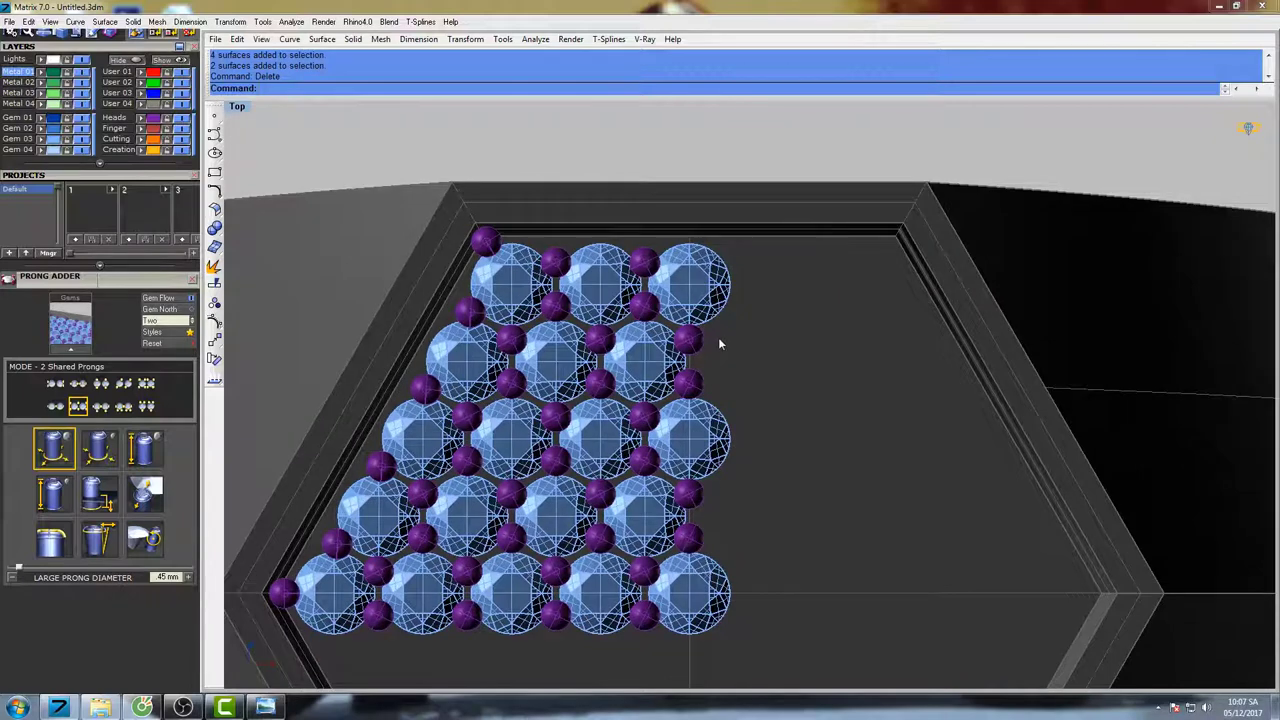
scroll(717, 337, down, 2)
mouse_move(716, 364)
right_down()
mouse_move(697, 331)
mouse_move(720, 306)
right_up()
key(Escape)
- Mirror the gems and prongs left of the middle column across the vertical centreline through the origin, keeping the originals
drag(378, 157, 708, 561)
right_drag(747, 387, 701, 386)
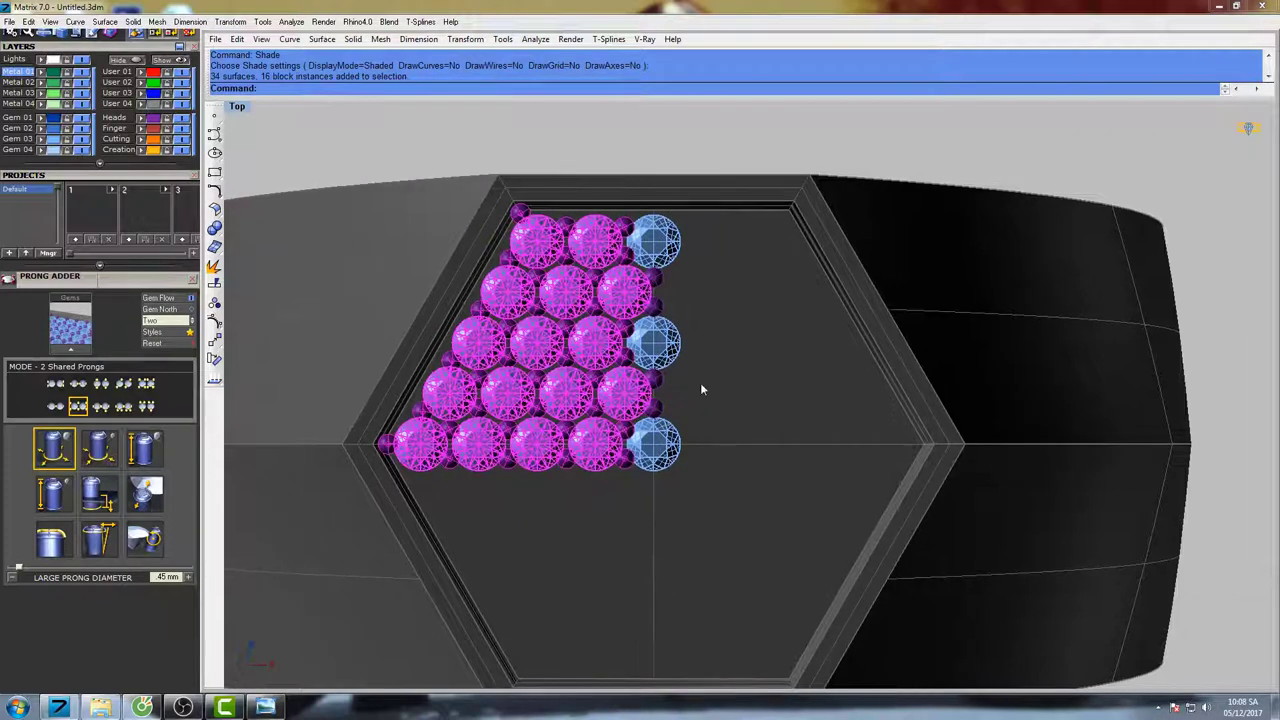
text(Mirror)
key(Return)
key(Return)
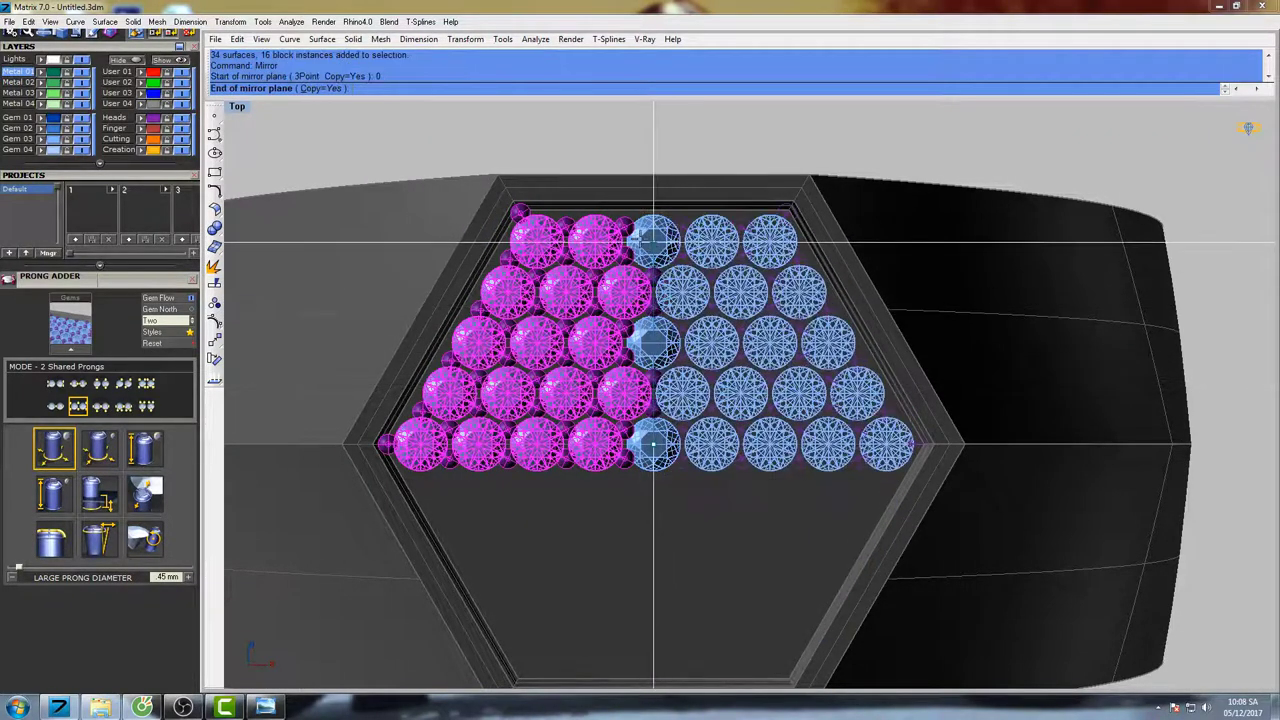
click(651, 240)
scroll(644, 240, down, 4)
scroll(645, 238, down, 2)
- Delete the eight prongs along the lower side of the centre gem row, keeping the two end prongs
drag(432, 166, 855, 345)
scroll(749, 358, up, 8)
right_drag(756, 356, 799, 358)
drag(275, 411, 892, 342)
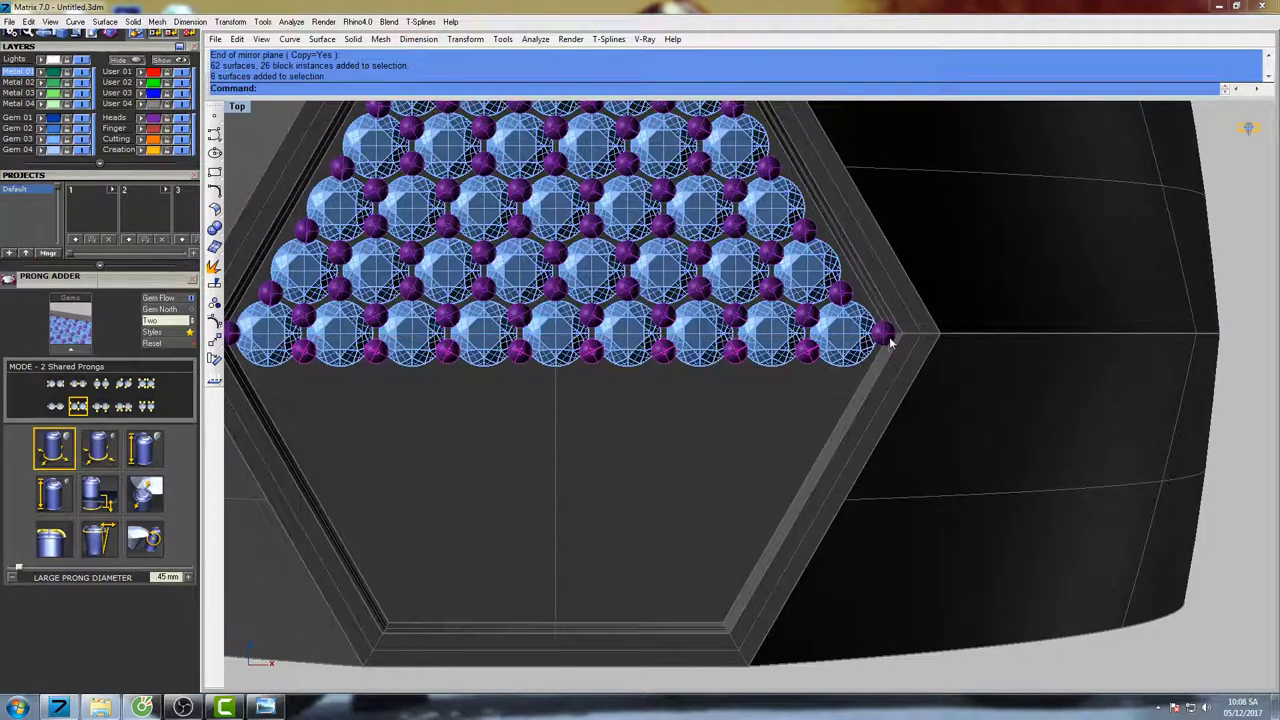
scroll(730, 348, up, 2)
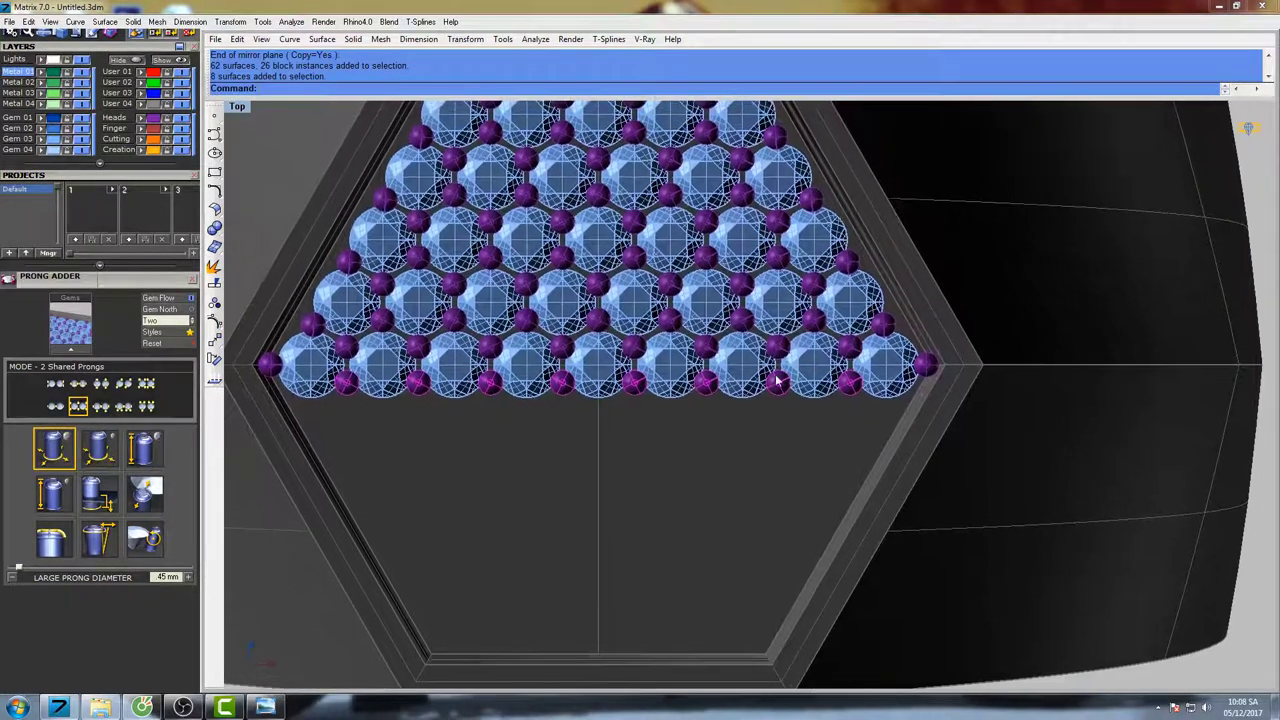
text(de)
key(Return)
scroll(660, 380, down, 3)
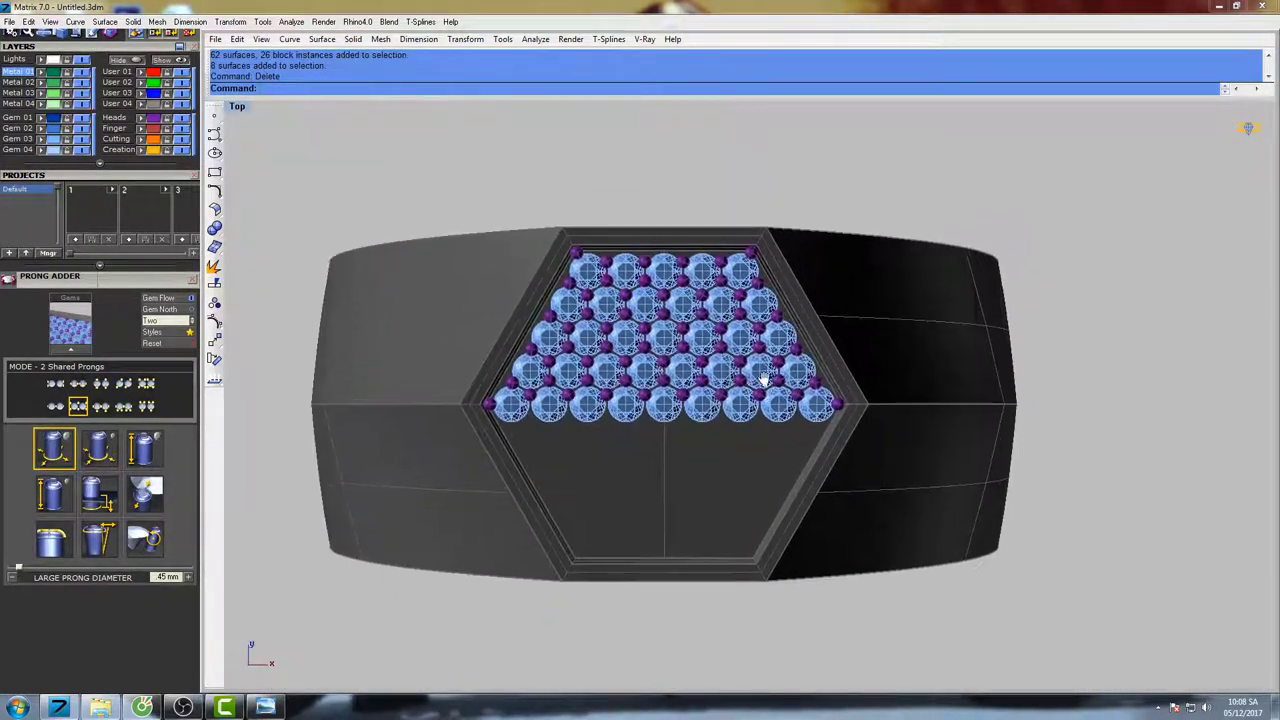
- Mirror the gems and prongs above the centre row across the horizontal centreline through the origin, and preview the filled head shaded
drag(393, 160, 874, 415)
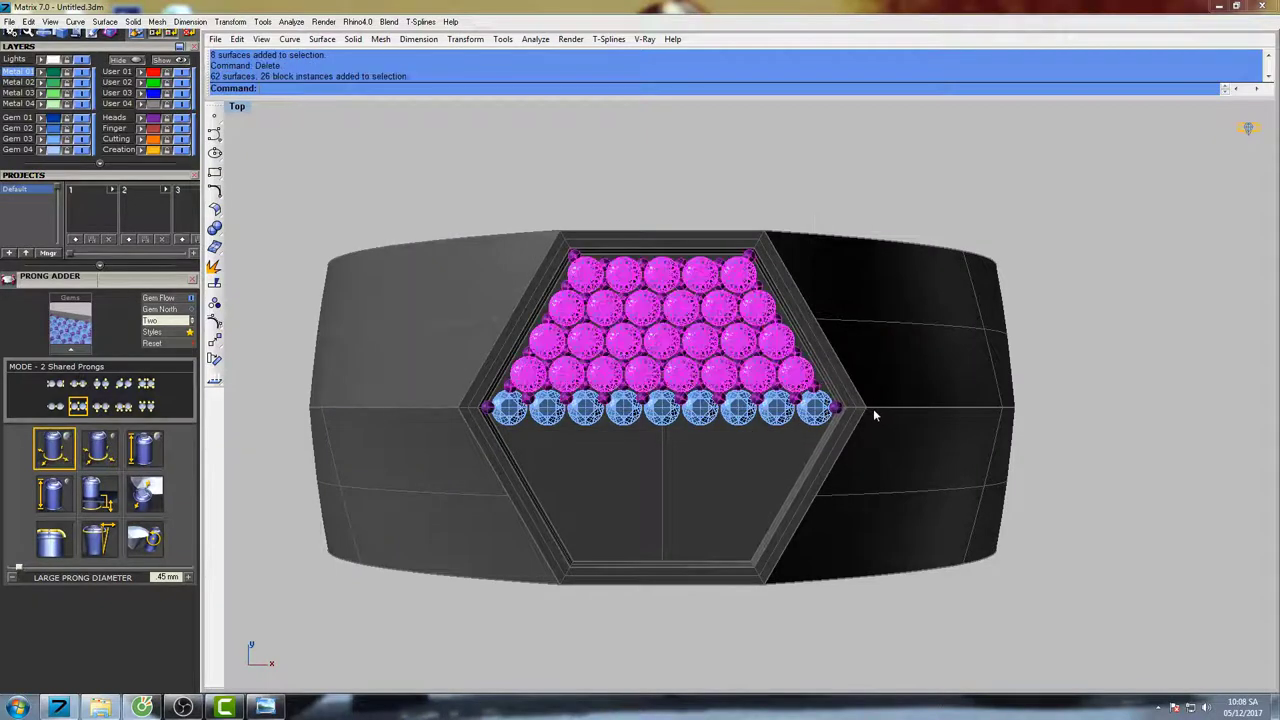
right_drag(796, 390, 732, 371)
text(i)
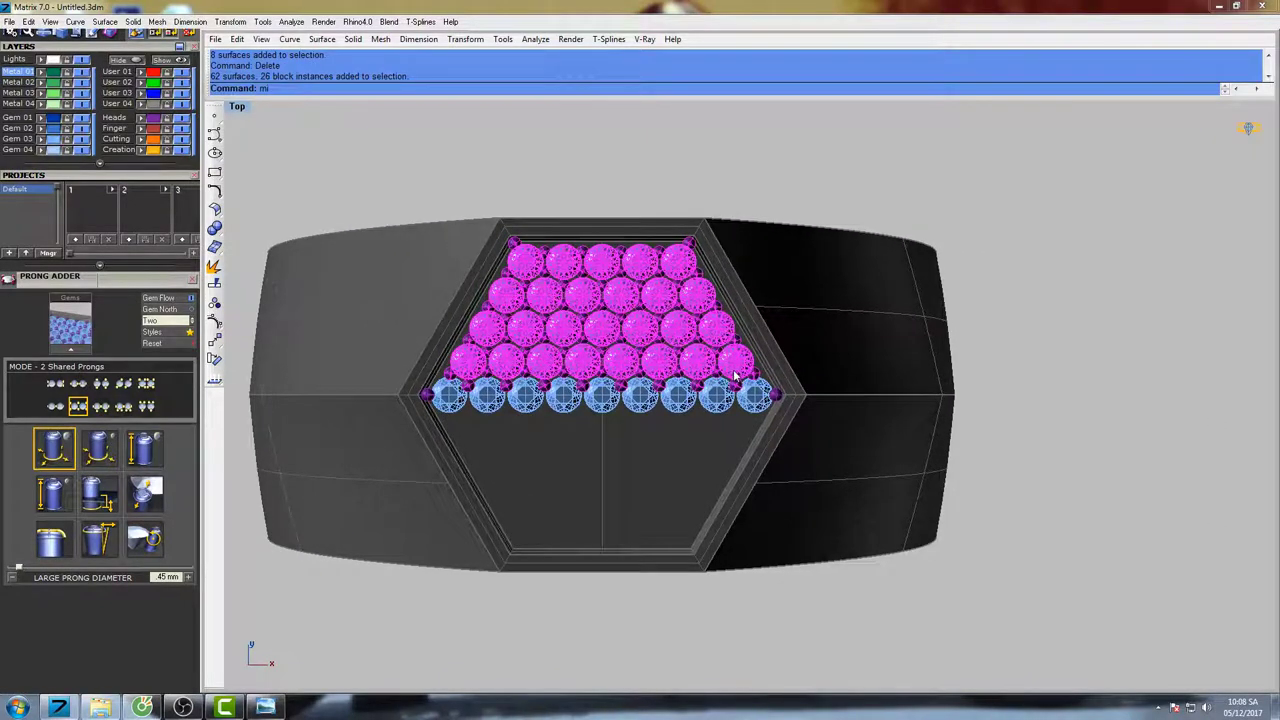
key(Return)
text(0)
key(Return)
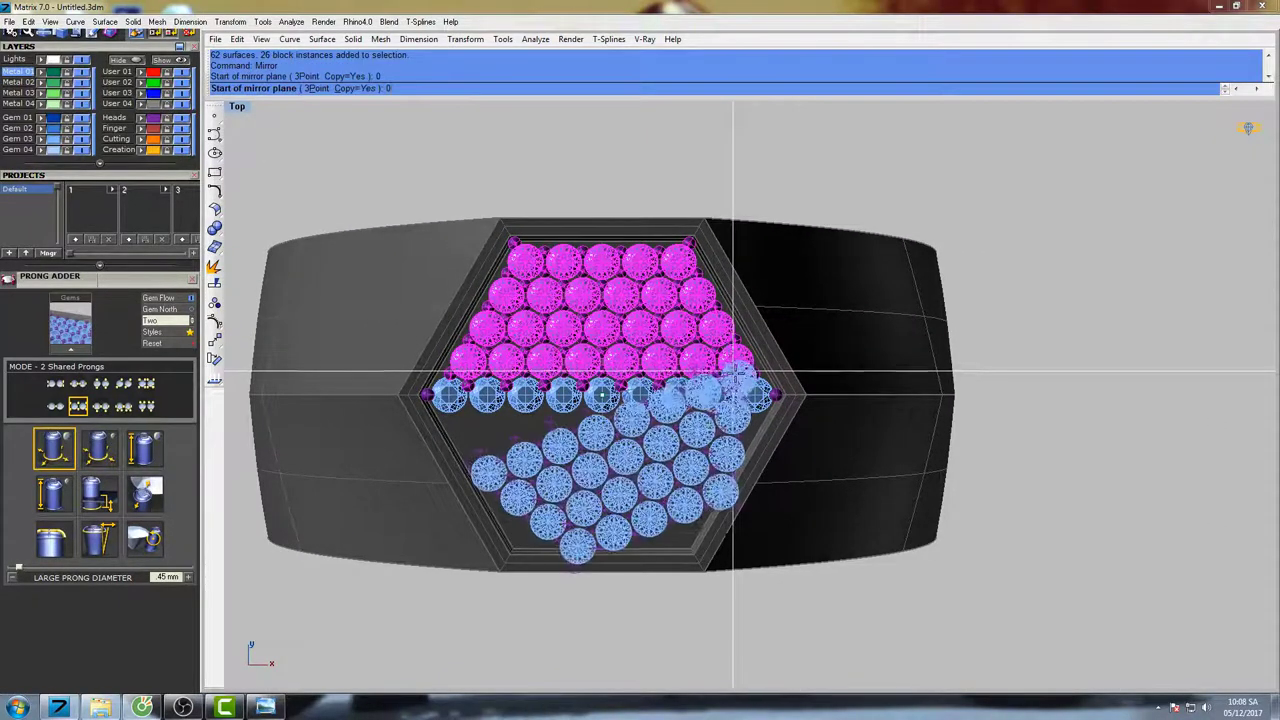
click(905, 402)
text(s)
key(Return)
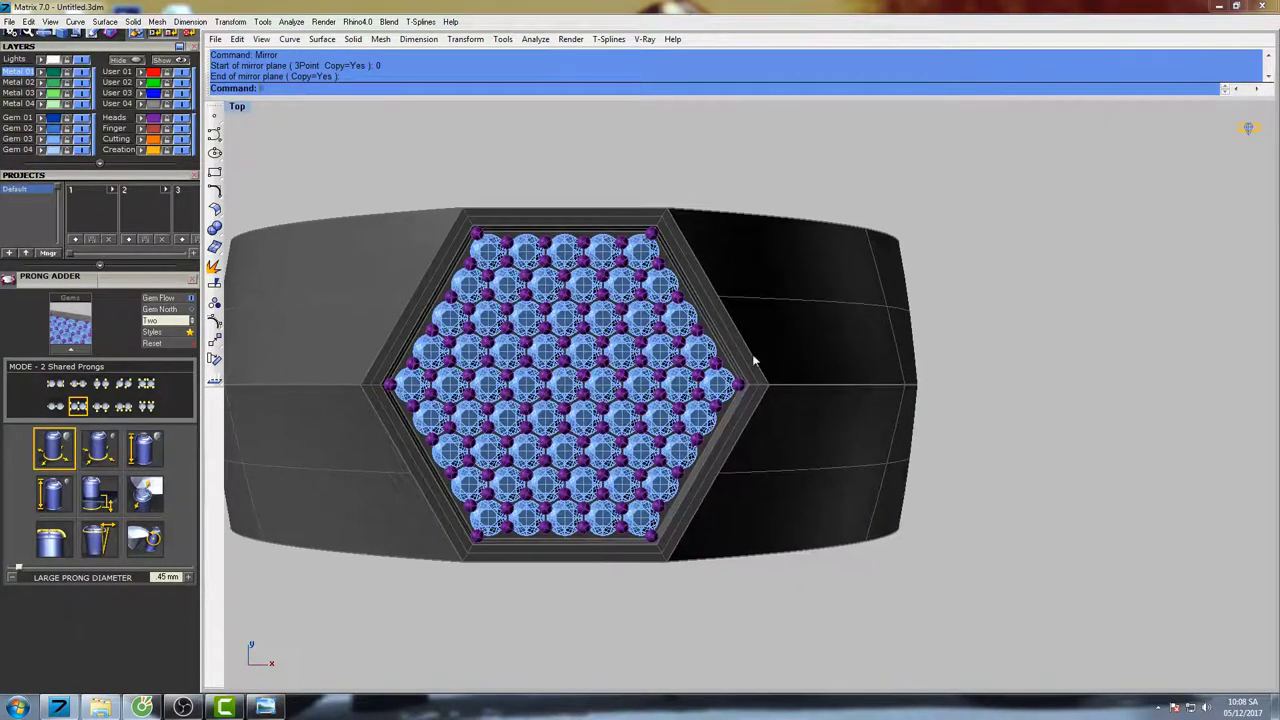
right_drag(659, 390, 668, 340)
scroll(703, 352, down, 6)
key(Escape)
- Select all the prongs by their colour and group them
scroll(675, 288, up, 6)
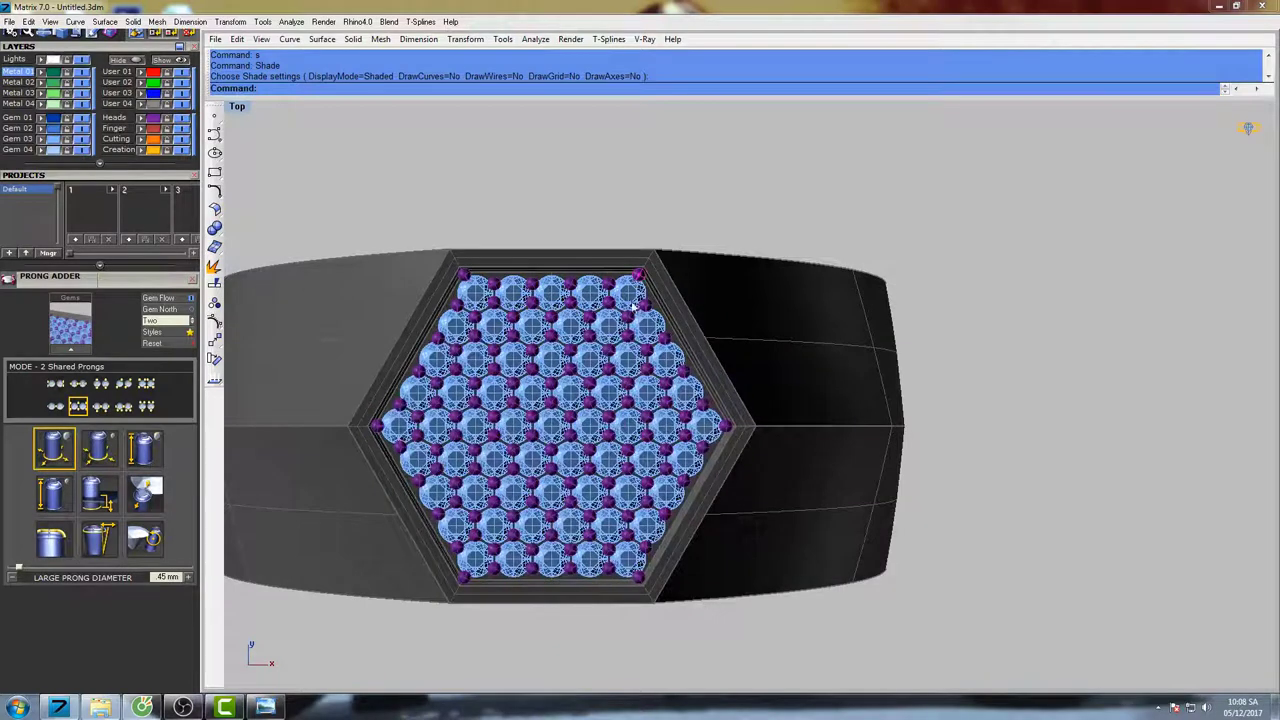
scroll(633, 307, up, 1)
text(sel)
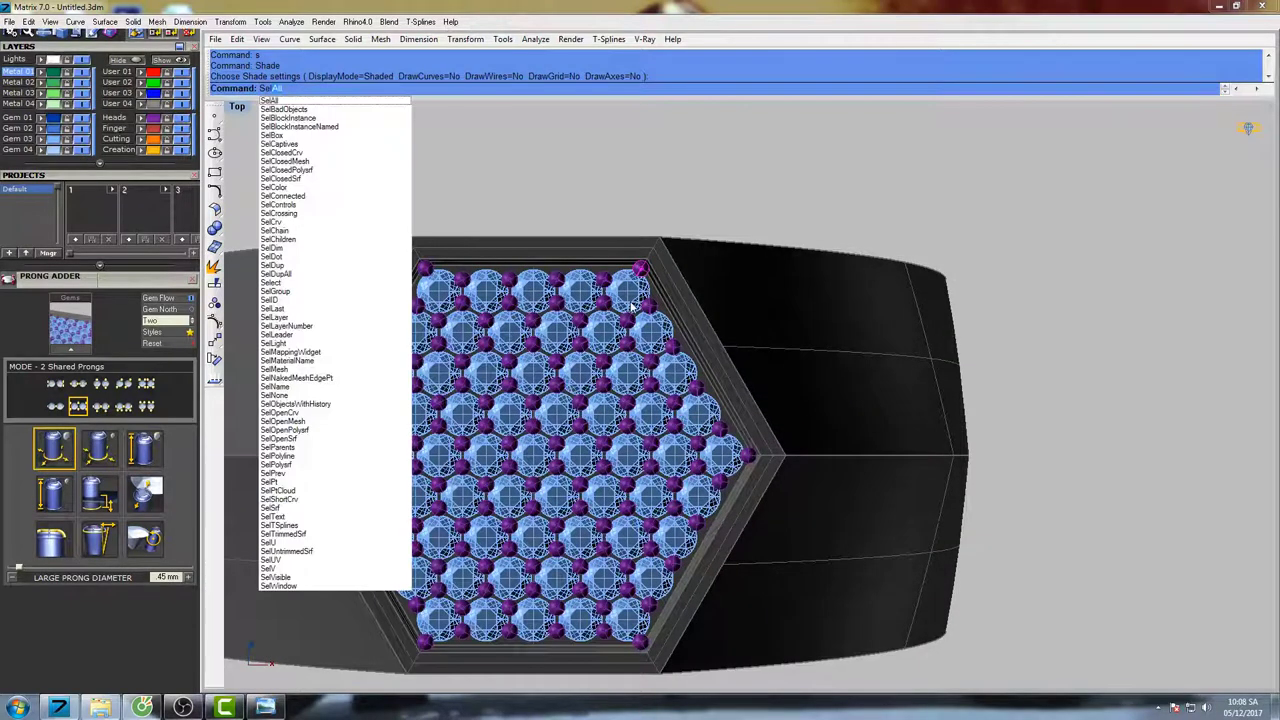
text(c)
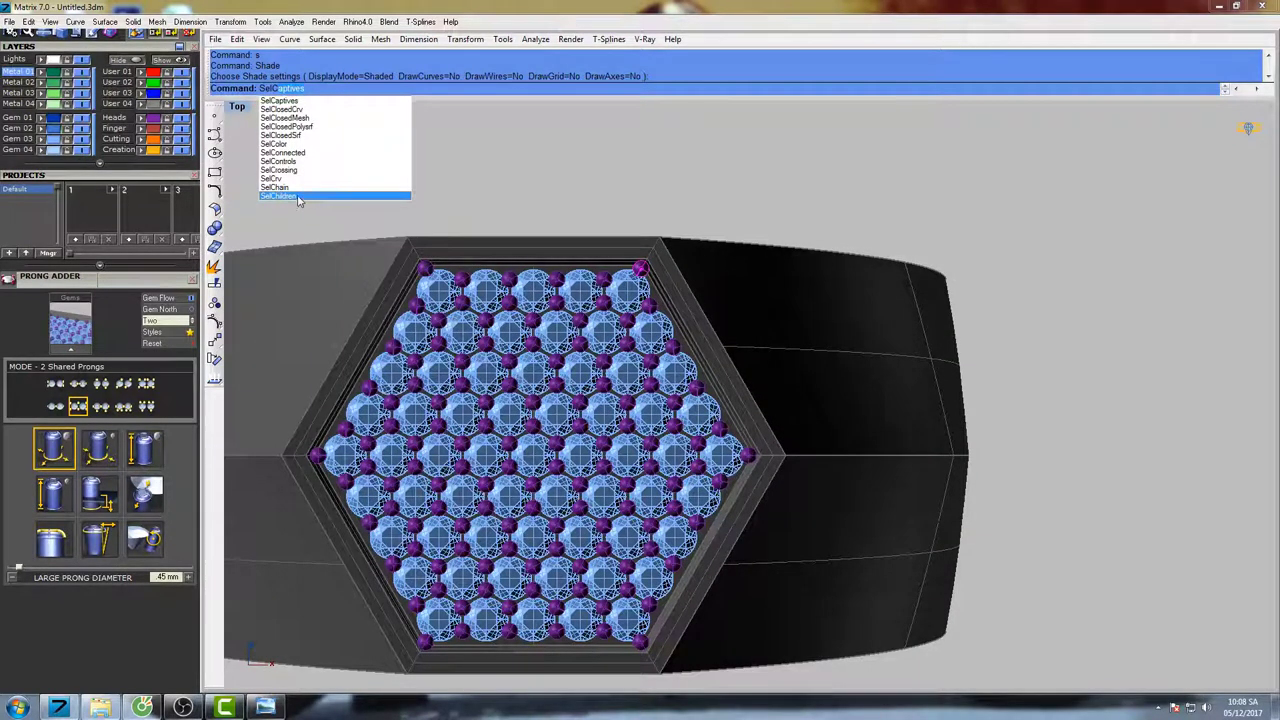
click(282, 148)
right_drag(639, 362, 661, 322)
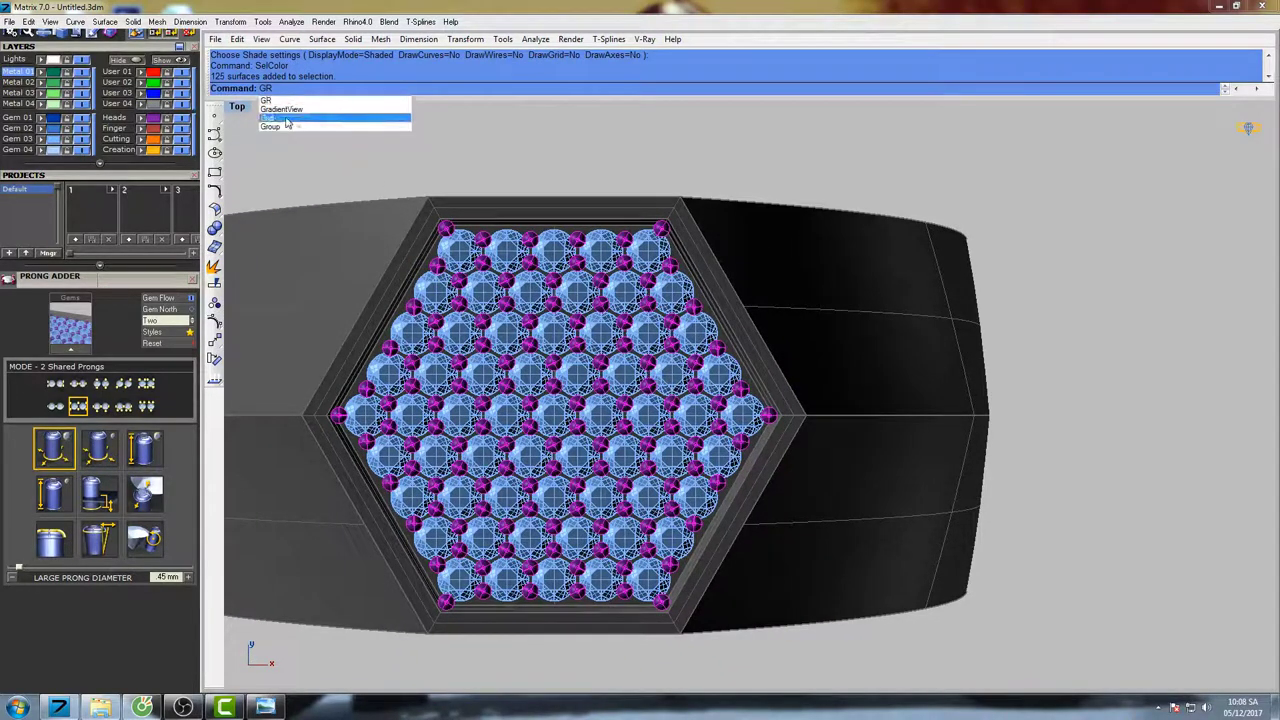
click(277, 126)
right_drag(792, 219, 749, 208)
- Unlock the ring body and move it together with the prong group to the User 02 layer
text(unl)
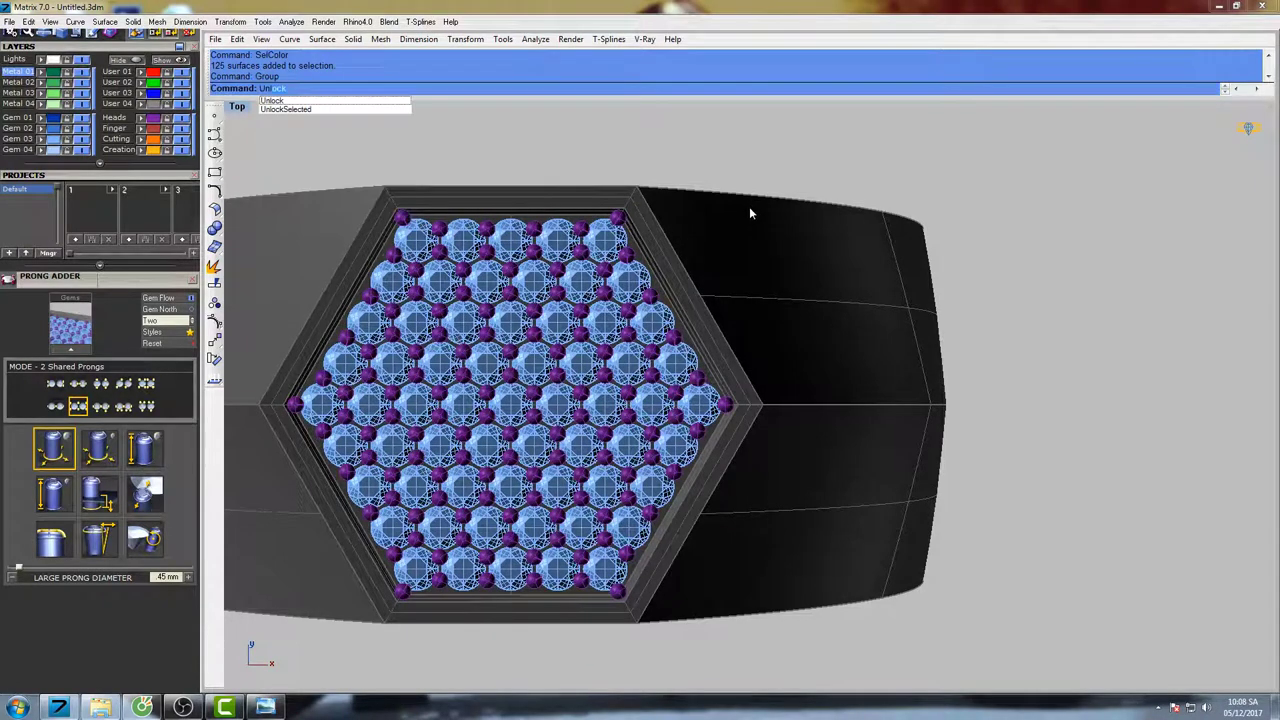
key(Return)
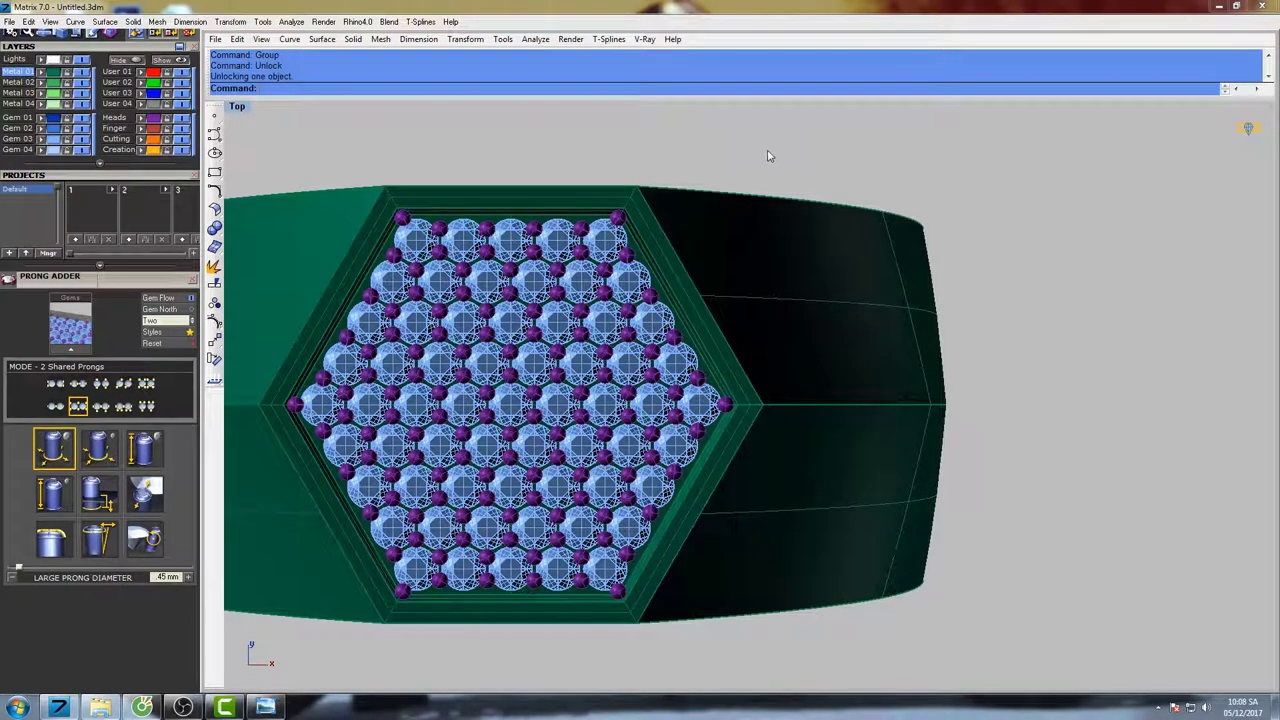
click(620, 218)
shift+click(703, 289)
right_drag(703, 289, 794, 286)
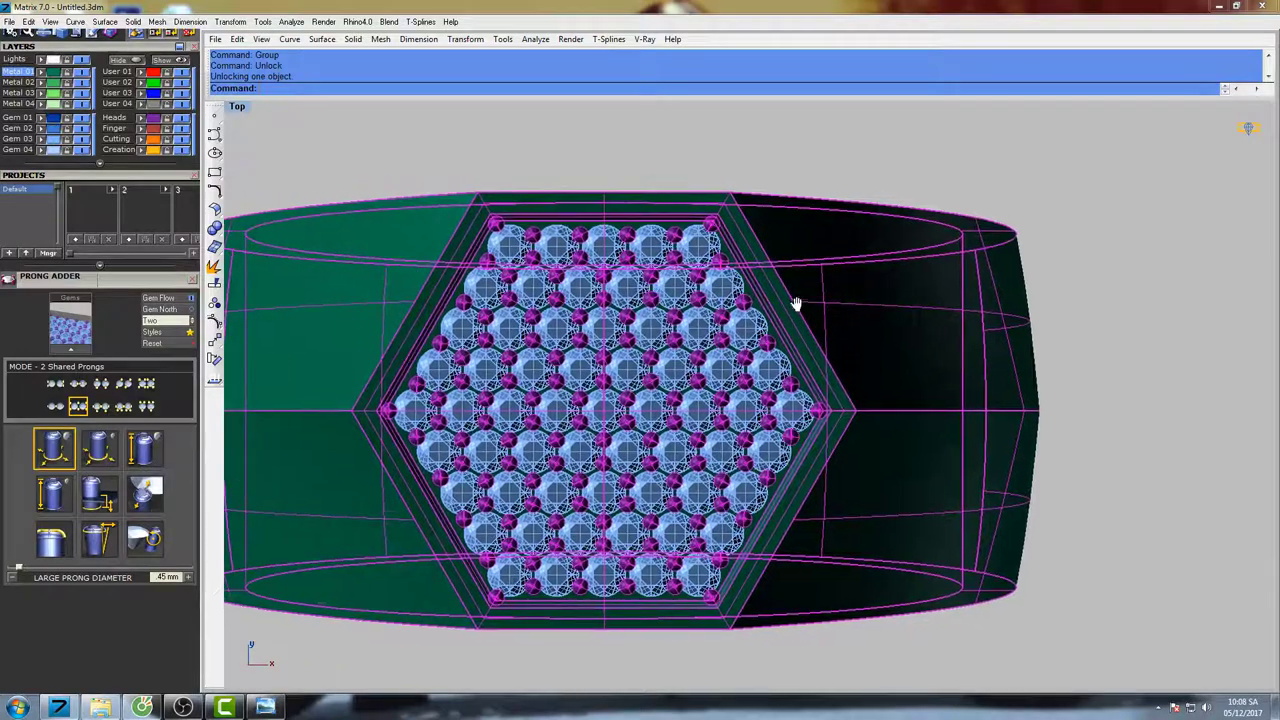
click(141, 83)
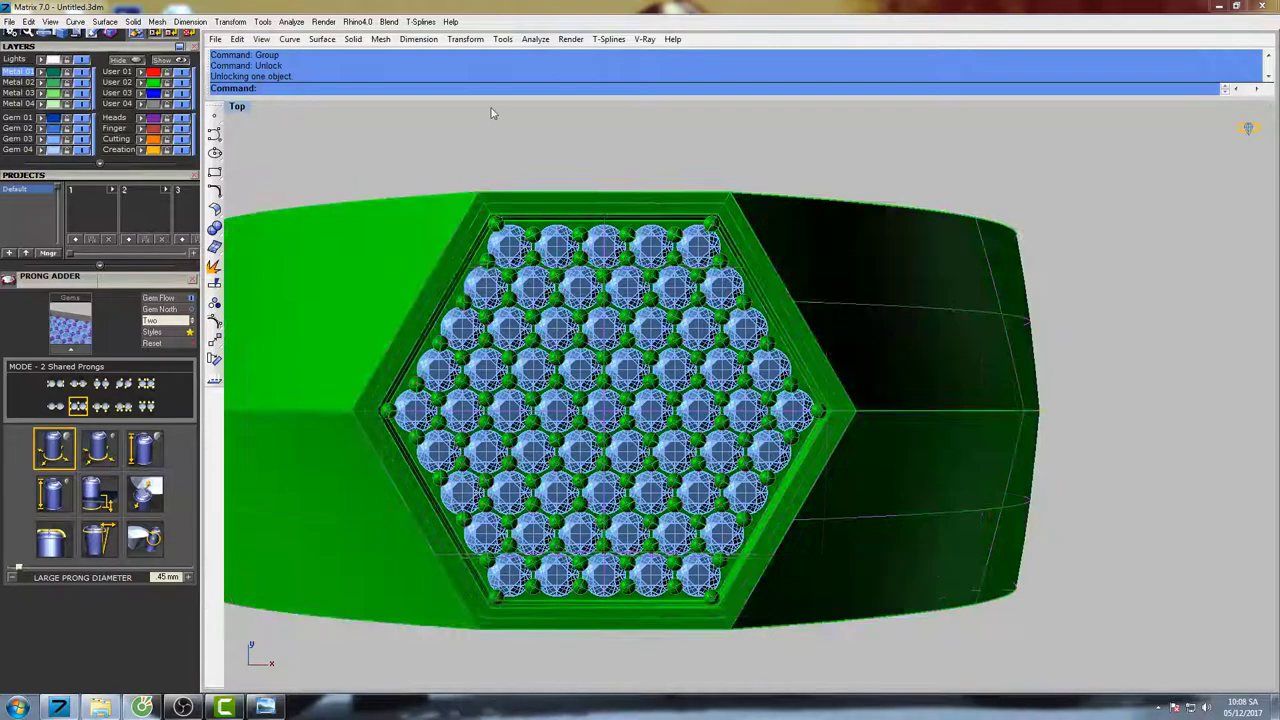
- Select all the gems in the hexagonal head and colour them cyan with the cy command
scroll(655, 188, down, 4)
right_drag(680, 184, 653, 186)
scroll(625, 240, up, 3)
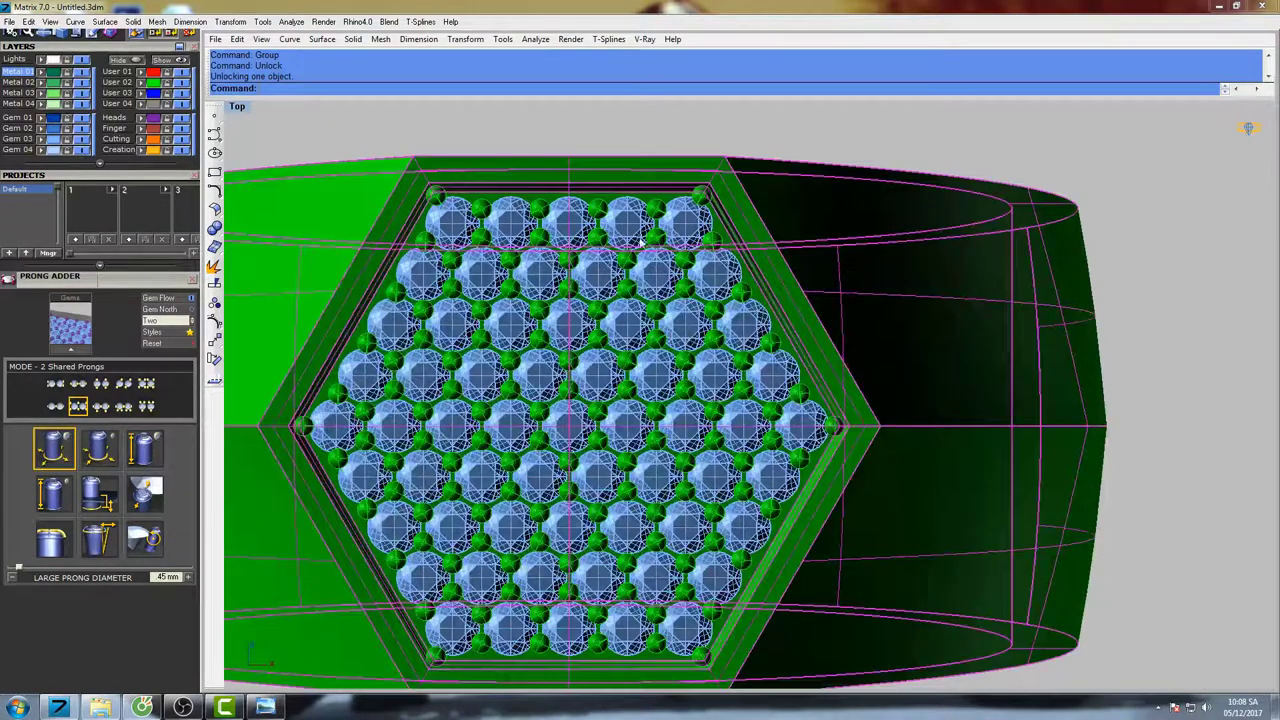
scroll(642, 240, down, 3)
drag(406, 108, 748, 497)
right_drag(714, 416, 690, 419)
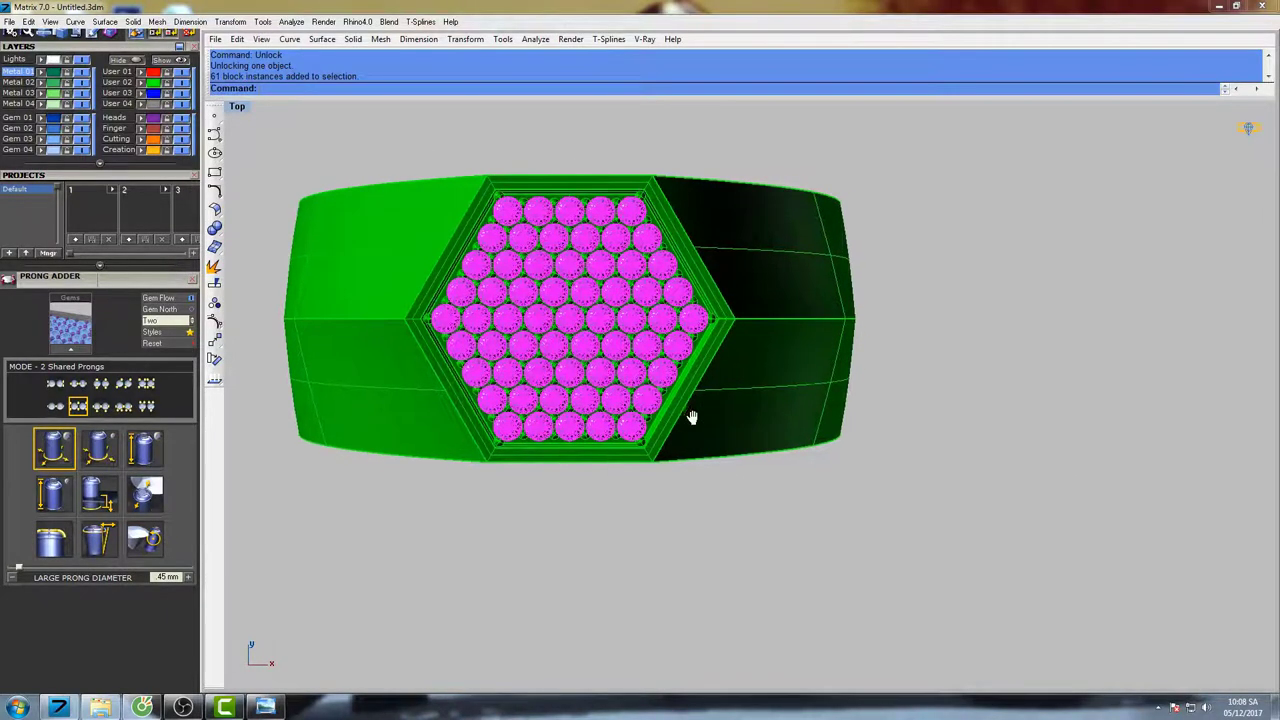
mouse_move(584, 339)
right_down()
mouse_move(620, 375)
mouse_move(584, 358)
right_up()
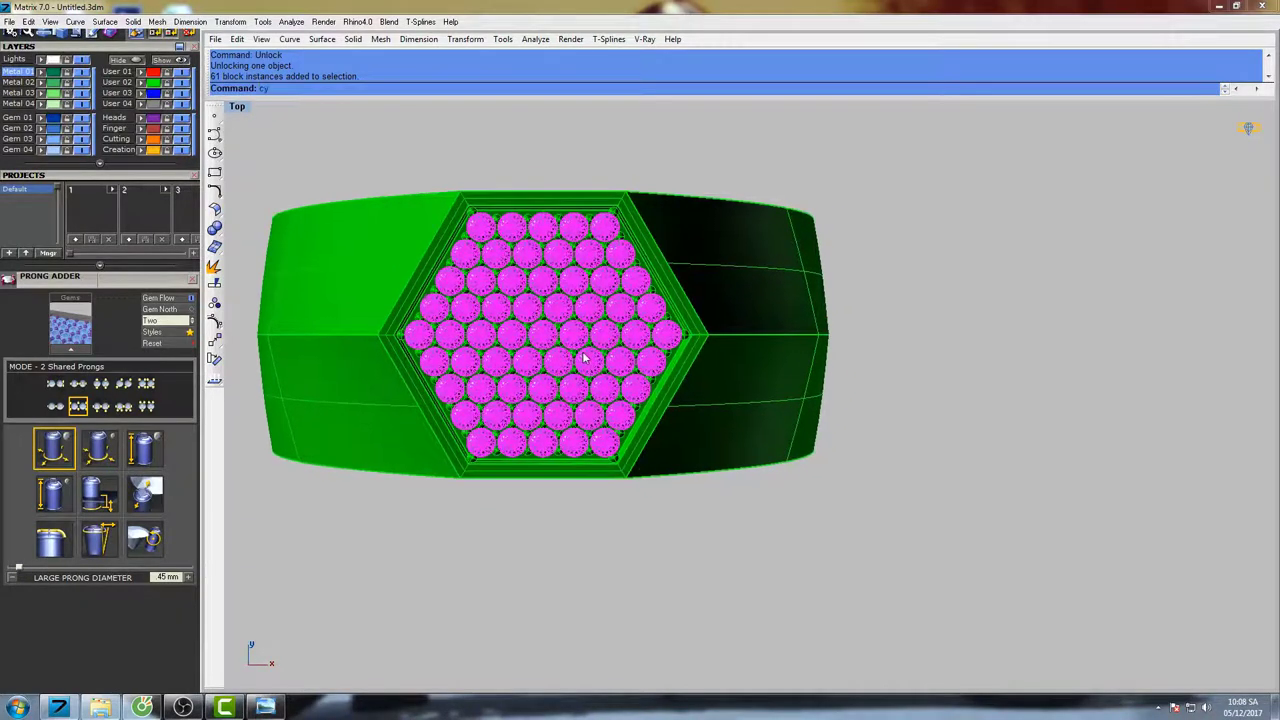
key(Return)
- Examine the finished ring and its gem-set head from several angles in a shaded, maximized Perspective view
right_drag(732, 180, 683, 243)
text(s)
key(Return)
key(ctrl+F4)
right_drag(701, 293, 694, 214)
scroll(692, 216, down, 10)
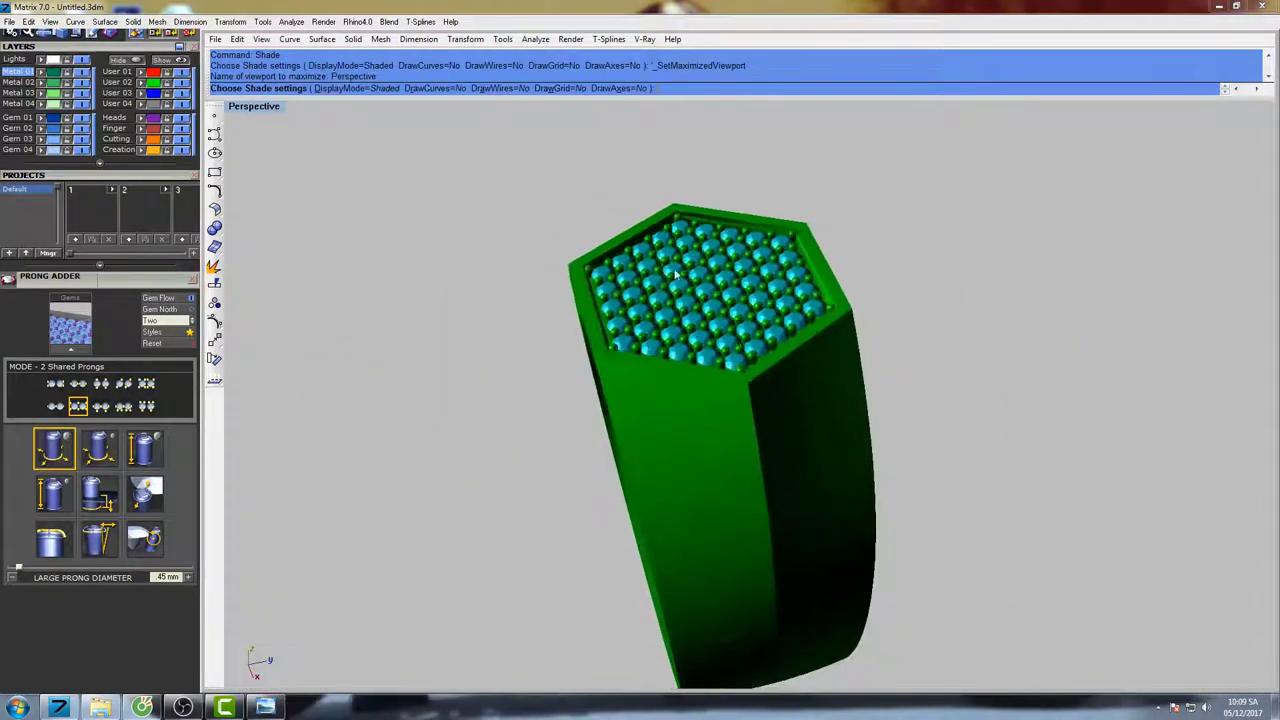
mouse_move(751, 346)
right_down()
mouse_move(715, 335)
mouse_move(814, 311)
mouse_move(757, 317)
mouse_move(768, 299)
mouse_move(799, 307)
right_up()
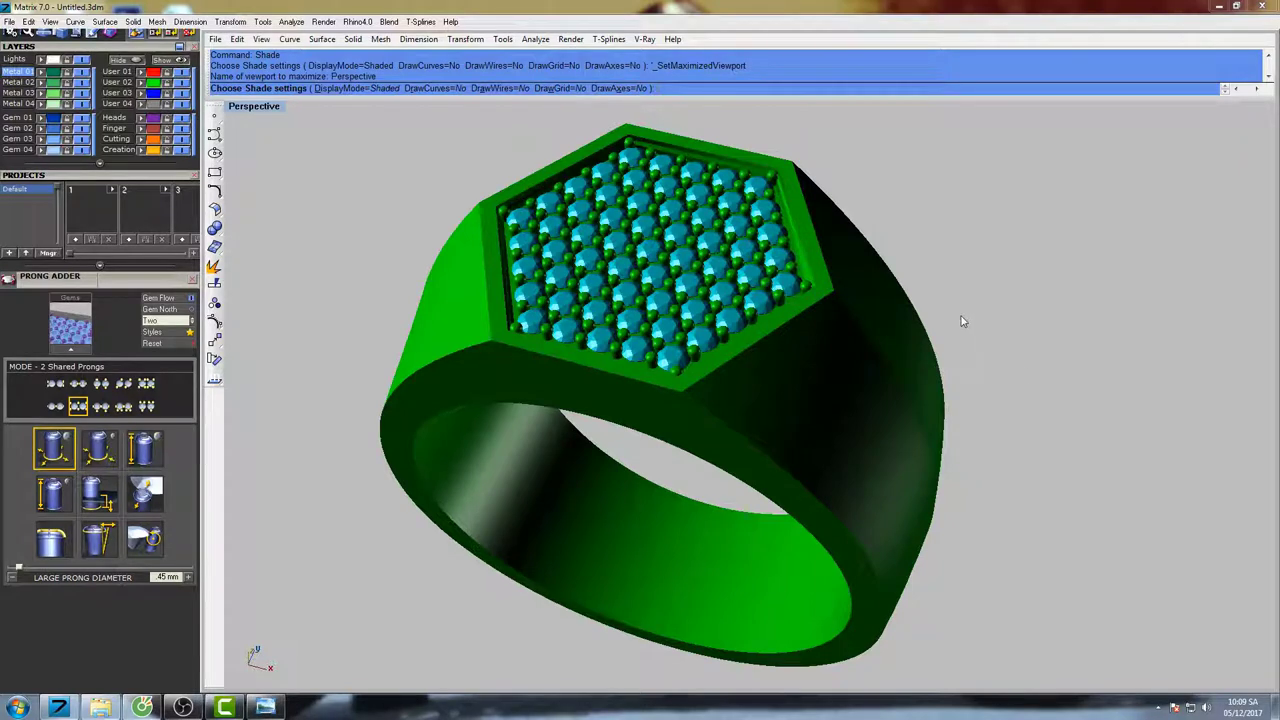
scroll(962, 321, down, 3)
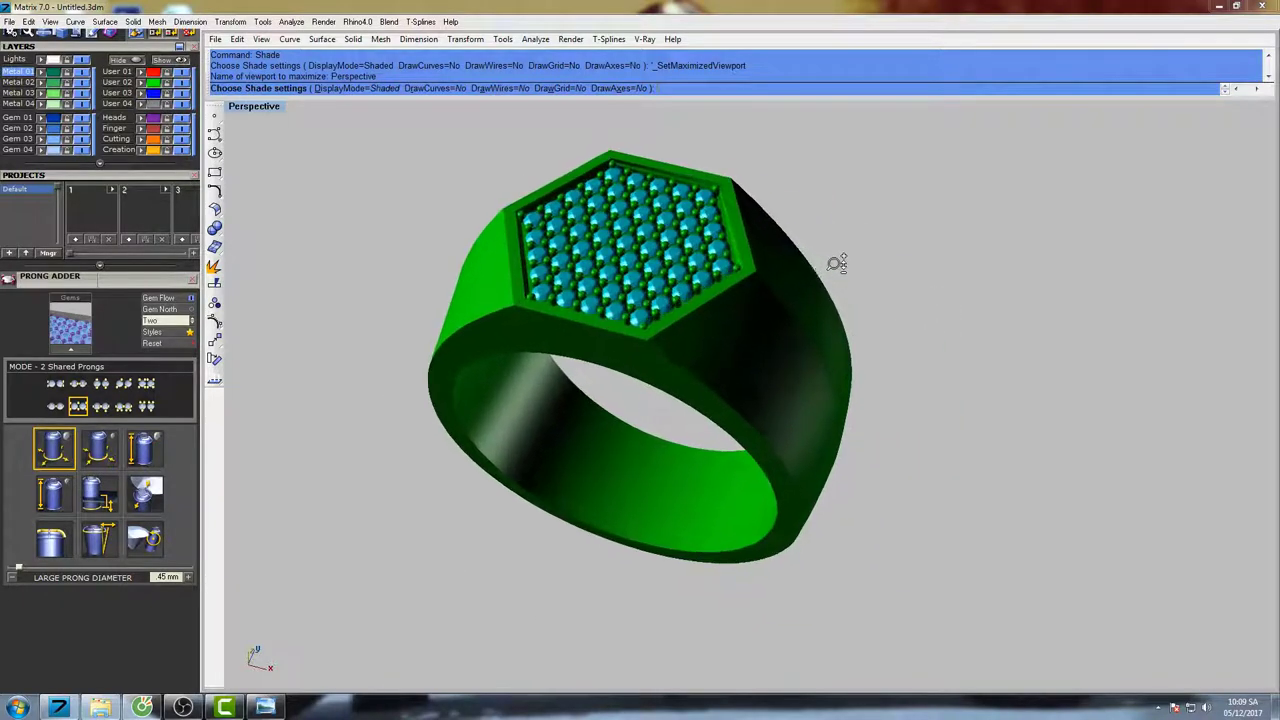
scroll(836, 263, up, 4)
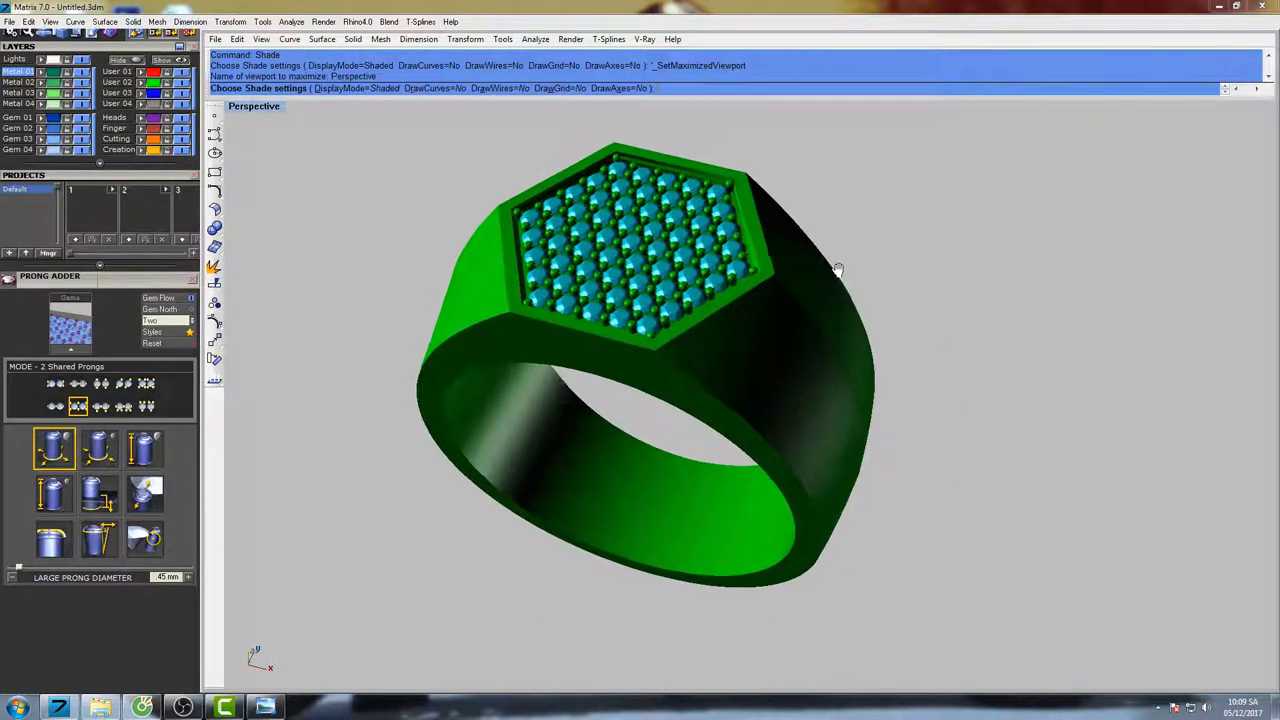
shift+right_drag(838, 270, 864, 275)
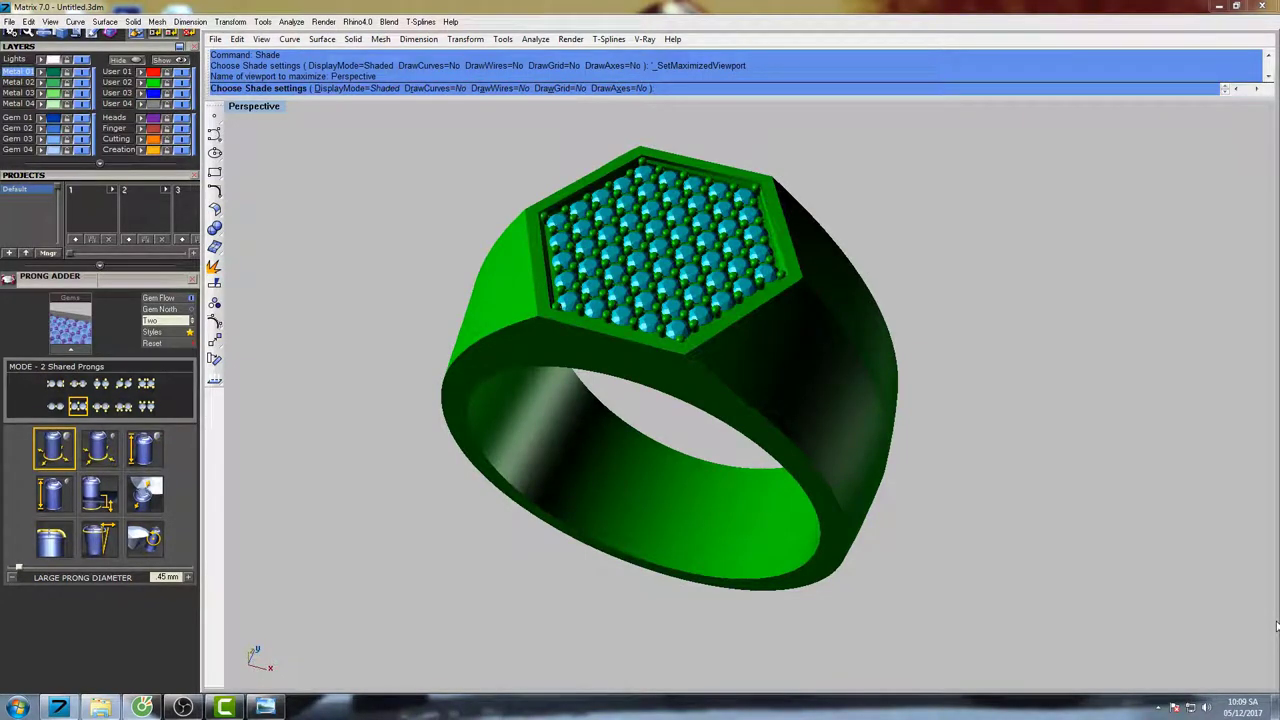
scroll(1041, 328, down, 2)
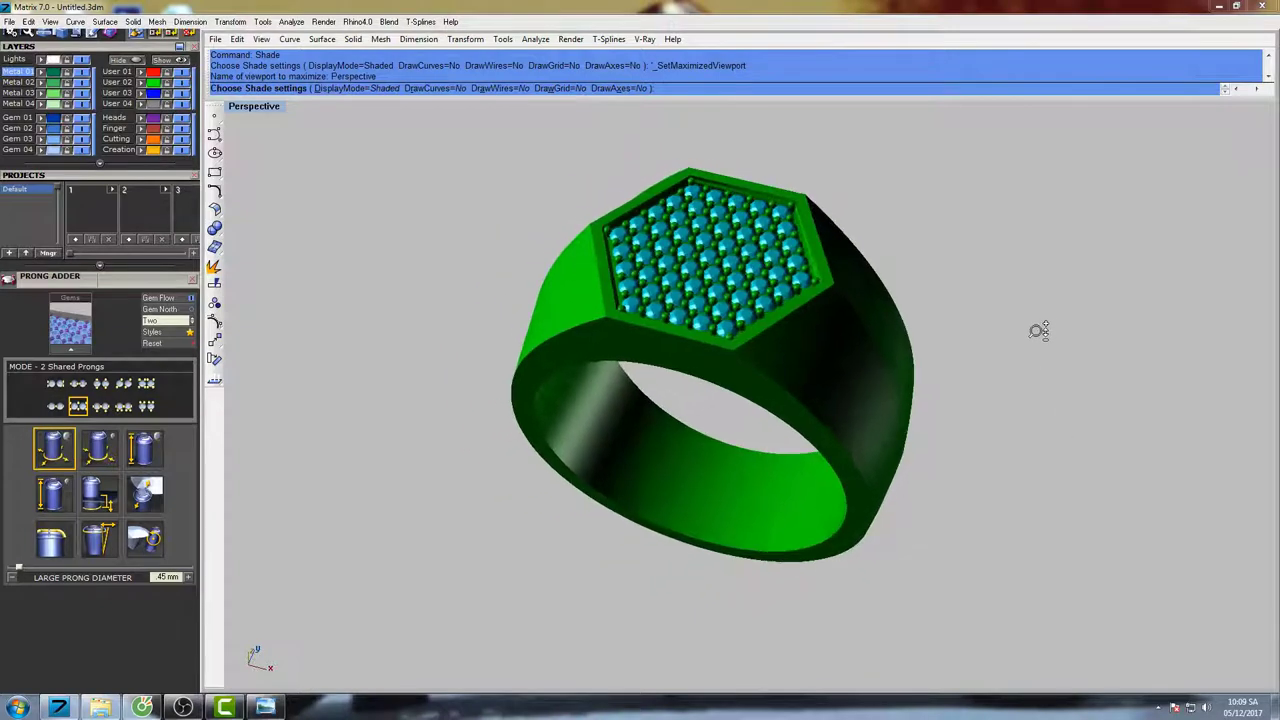
shift+right_drag(1029, 332, 1008, 325)
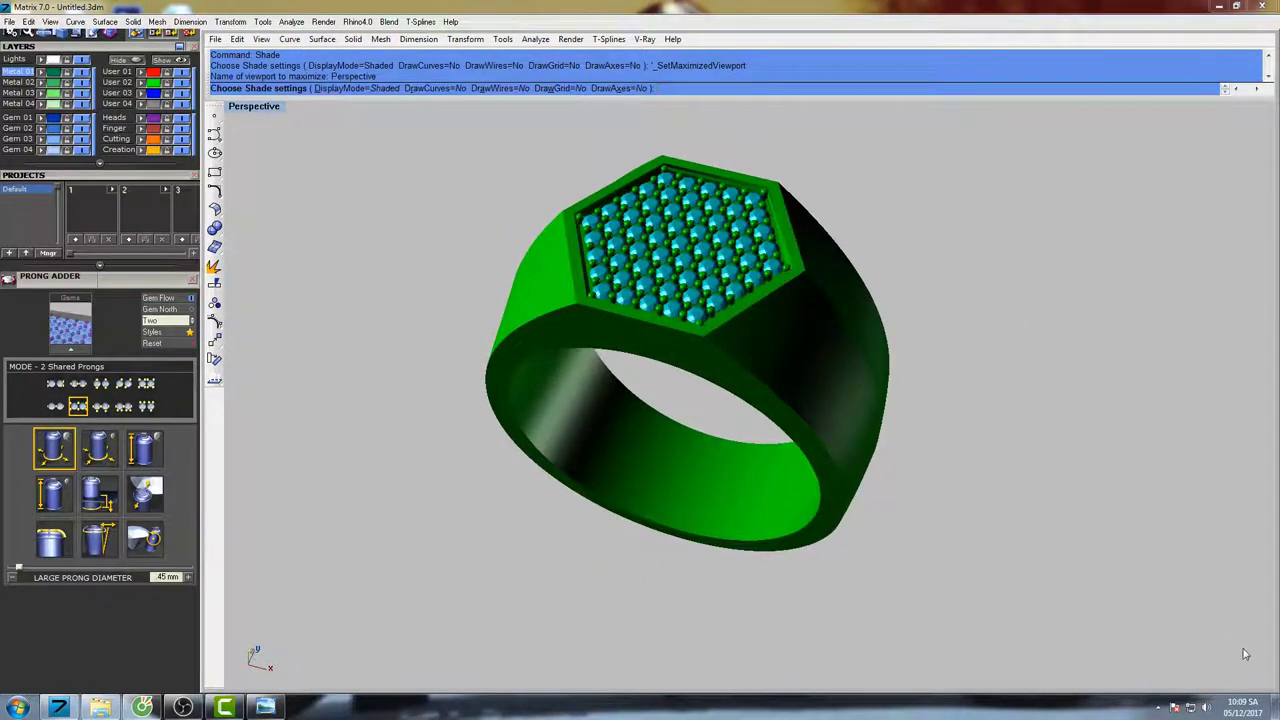